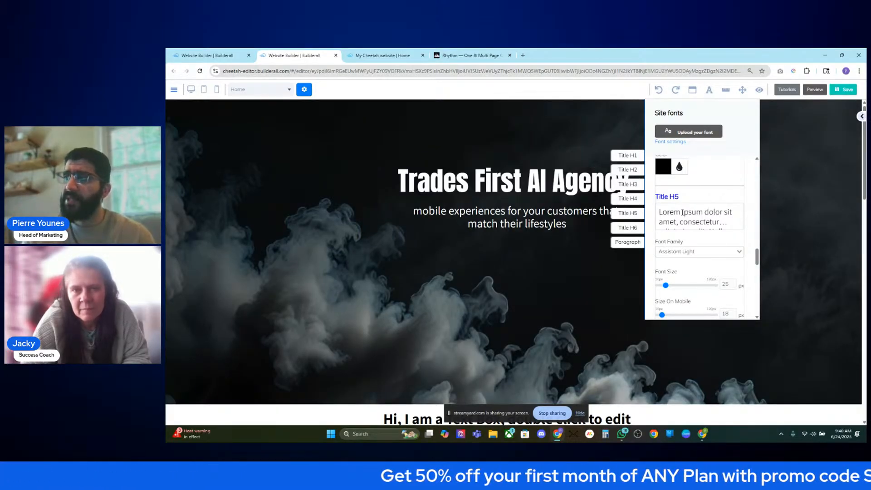
# - Close the site font settings, then narrow, re-centre and slightly lower the subtitle box
pyautogui.click(586, 280)
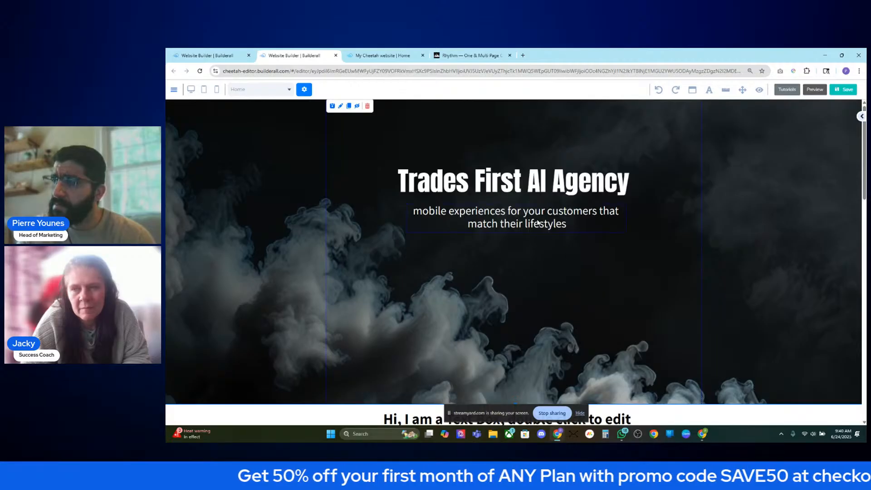
pyautogui.click(541, 236)
pyautogui.moveTo(626, 245)
pyautogui.mouseDown()
pyautogui.moveTo(648, 249)
pyautogui.moveTo(620, 246)
pyautogui.mouseUp()
pyautogui.moveTo(556, 230); pyautogui.dragTo(559, 240)
# - Move the heading slightly lower and adjust the hero section's height
pyautogui.moveTo(545, 182); pyautogui.dragTo(546, 215)
pyautogui.moveTo(503, 414); pyautogui.dragTo(297, 438)
pyautogui.moveTo(515, 399)
pyautogui.mouseDown()
pyautogui.moveTo(514, 359)
pyautogui.moveTo(514, 389)
pyautogui.mouseUp()
# - Nudge the subtitle and the heading a little lower in the smoky hero
pyautogui.click(373, 54)
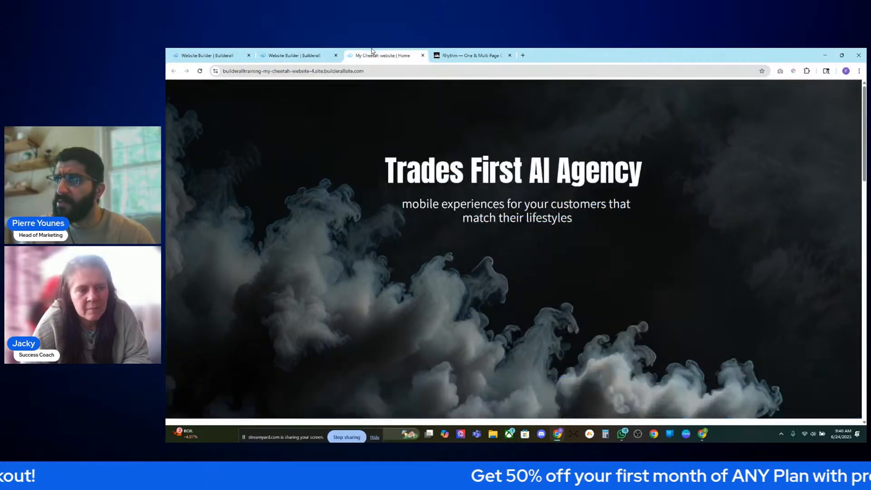
pyautogui.click(299, 53)
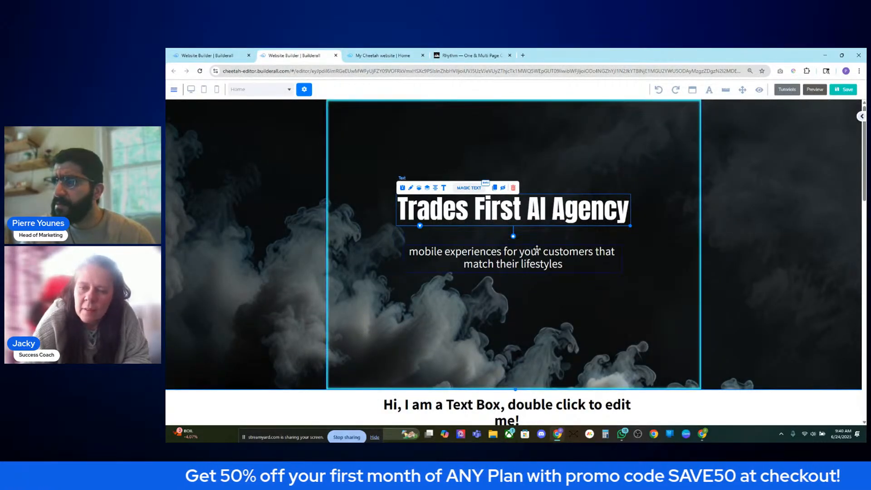
pyautogui.click(522, 245)
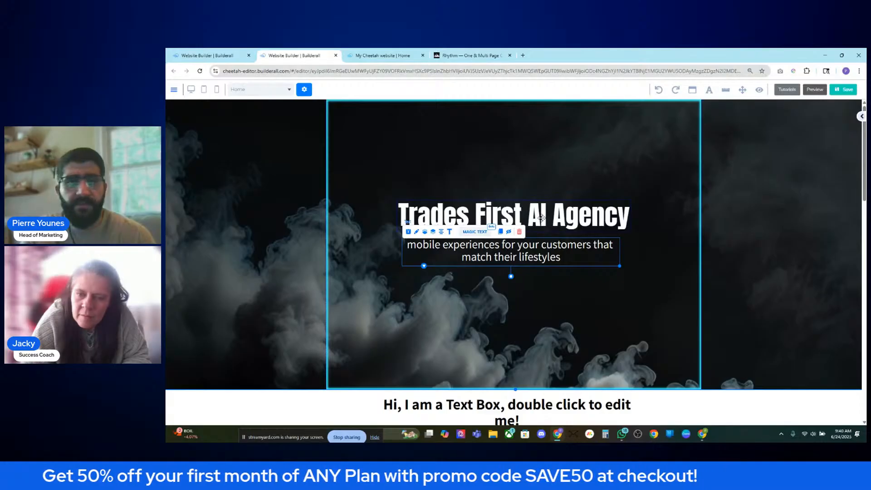
pyautogui.click(542, 216)
pyautogui.moveTo(539, 257); pyautogui.dragTo(540, 260)
pyautogui.moveTo(536, 220); pyautogui.dragTo(537, 224)
# - Check the published site and the page preview, then resume editing
pyautogui.click(381, 55)
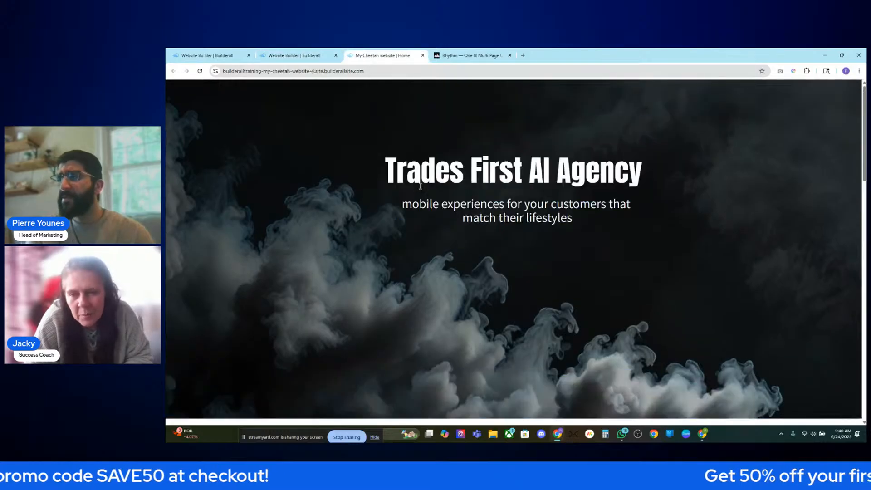
pyautogui.click(307, 55)
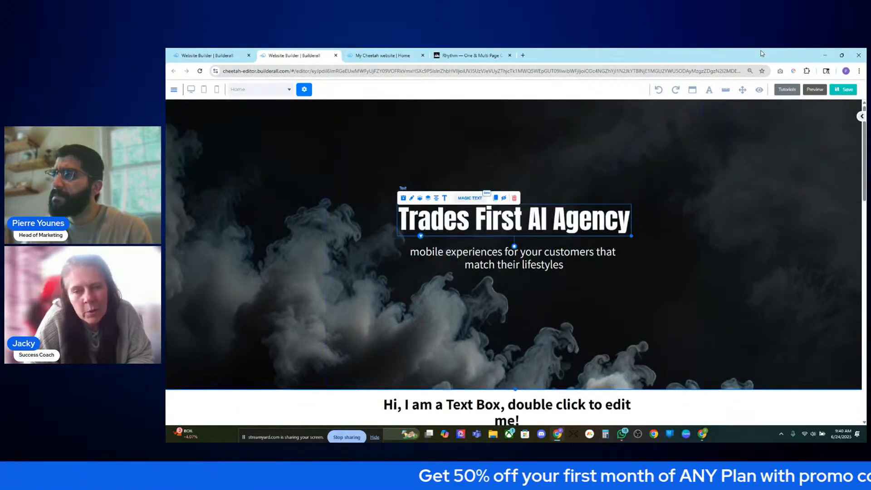
pyautogui.click(815, 90)
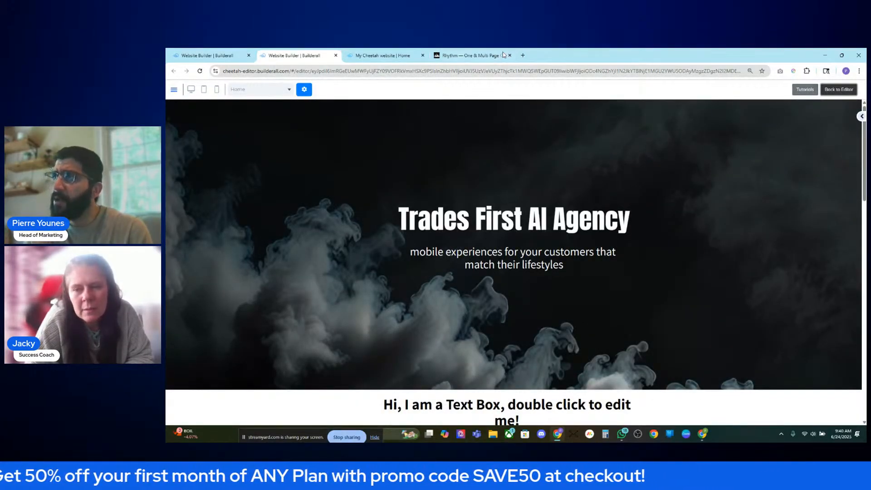
pyautogui.click(400, 52)
pyautogui.click(299, 55)
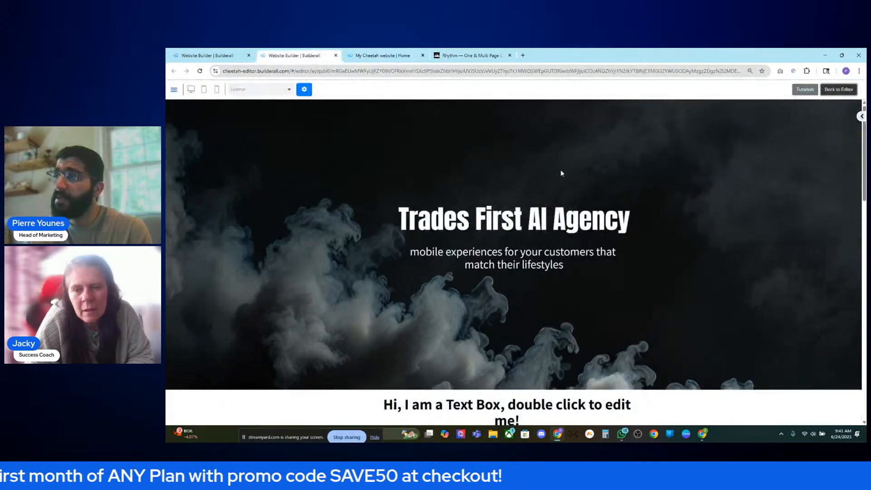
pyautogui.click(839, 90)
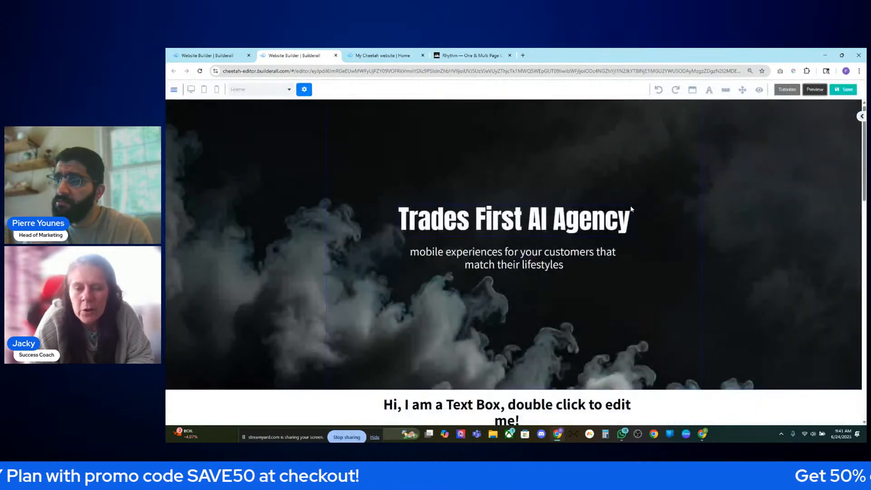
# - Make the smoke hero section taller, then move the heading box up-left and widen it
pyautogui.click(536, 324)
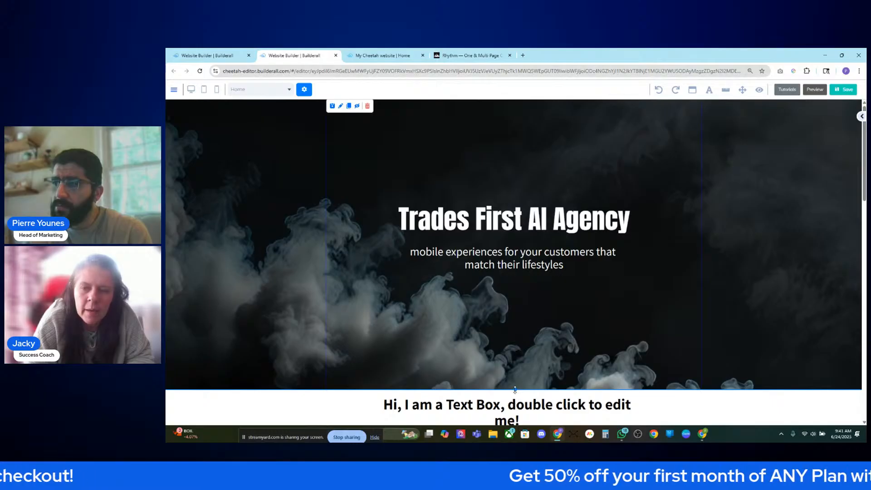
pyautogui.moveTo(515, 389); pyautogui.dragTo(517, 413)
pyautogui.click(514, 209)
pyautogui.moveTo(569, 230); pyautogui.dragTo(546, 221)
pyautogui.moveTo(609, 227); pyautogui.dragTo(636, 235)
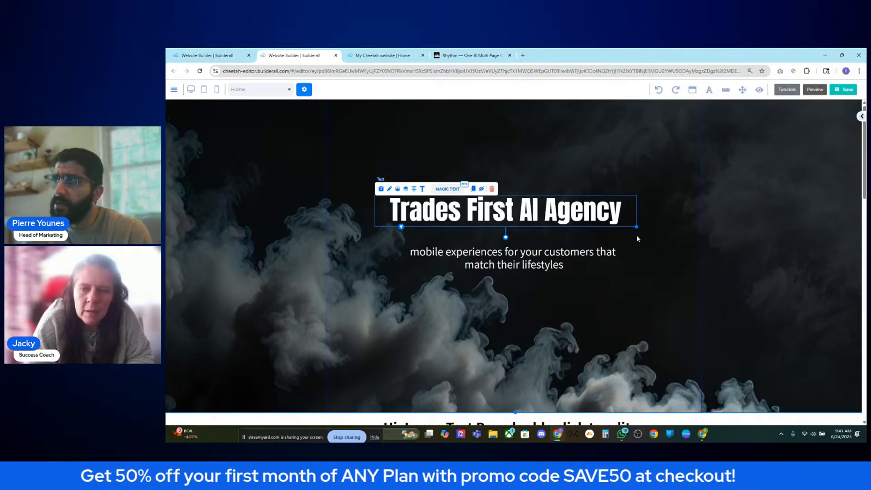
# - Browse the heading's font size list and the site-wide font settings
pyautogui.doubleClick(554, 213)
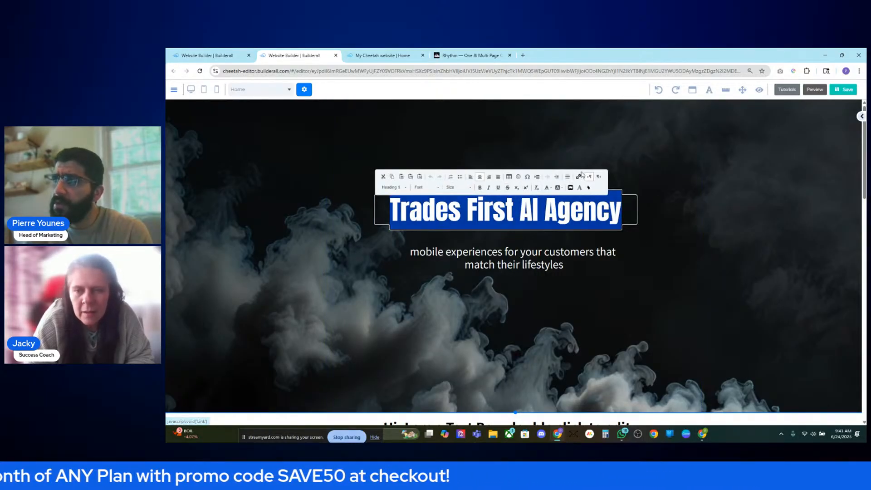
pyautogui.click(458, 187)
pyautogui.scroll(-10, 477, 223)
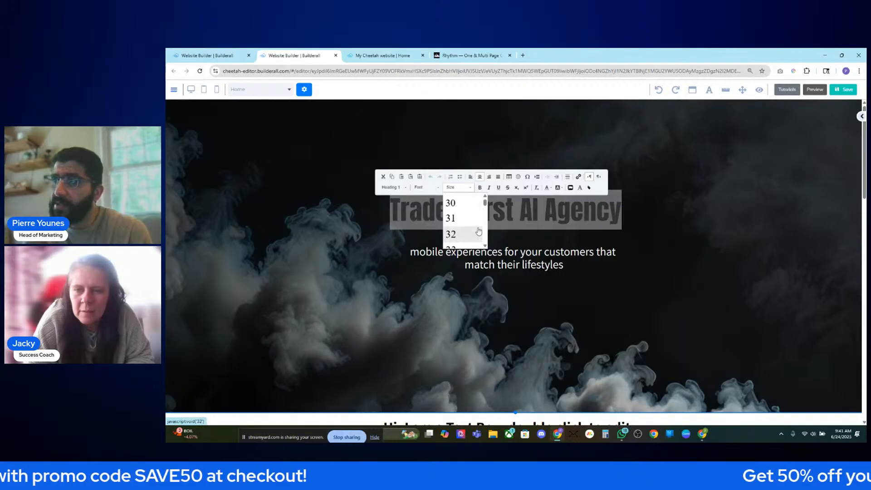
pyautogui.scroll(-2, 474, 232)
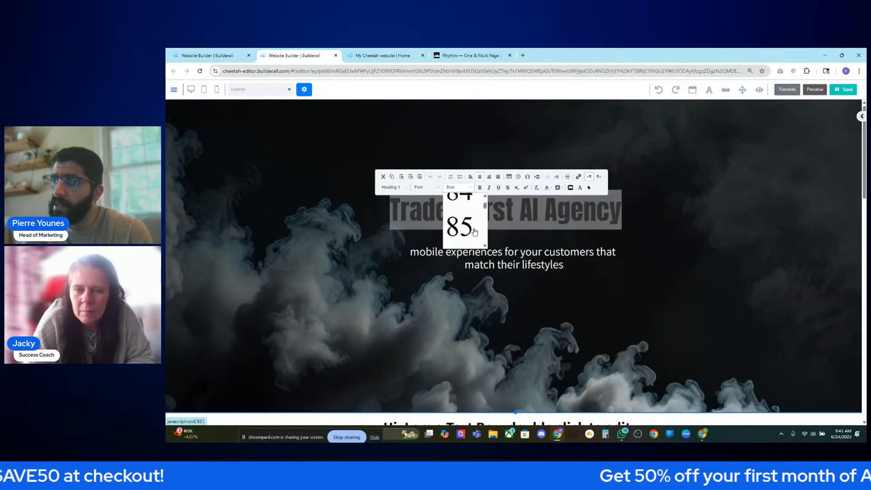
pyautogui.click(706, 93)
pyautogui.scroll(5, 678, 237)
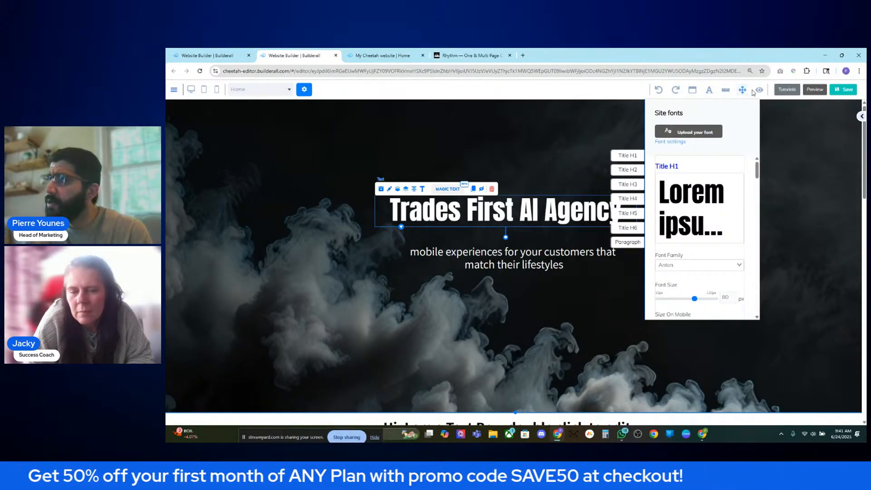
pyautogui.click(710, 91)
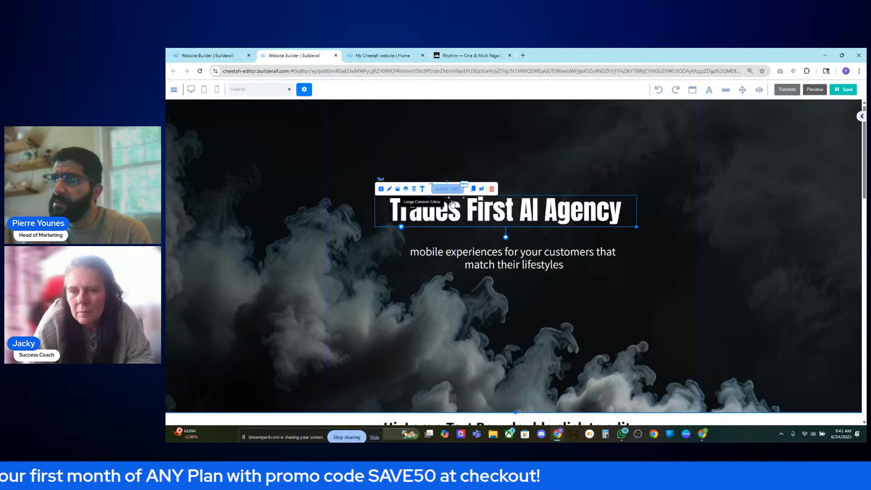
# - Set the heading font size to 92 and widen its box to fit one line
pyautogui.doubleClick(454, 214)
pyautogui.click(447, 190)
pyautogui.scroll(-10, 463, 222)
pyautogui.scroll(-12, 463, 217)
pyautogui.scroll(2, 463, 217)
pyautogui.scroll(1, 463, 217)
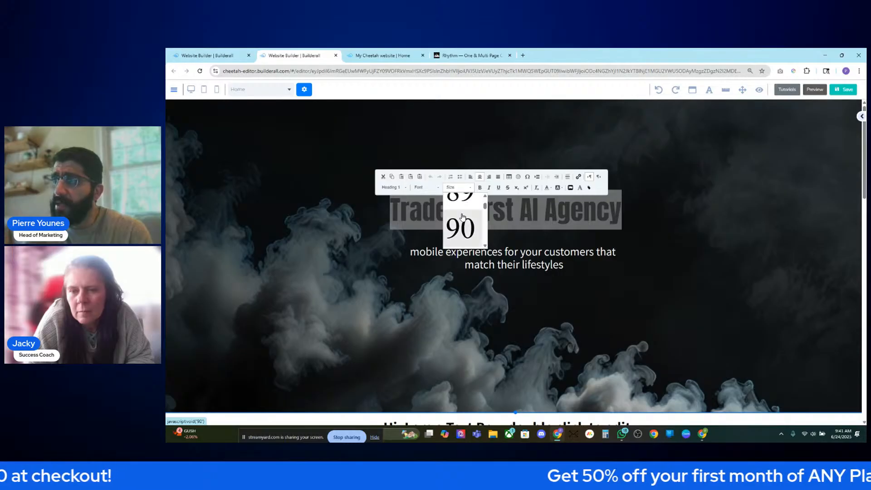
pyautogui.click(462, 218)
pyautogui.click(463, 188)
pyautogui.scroll(-2, 469, 229)
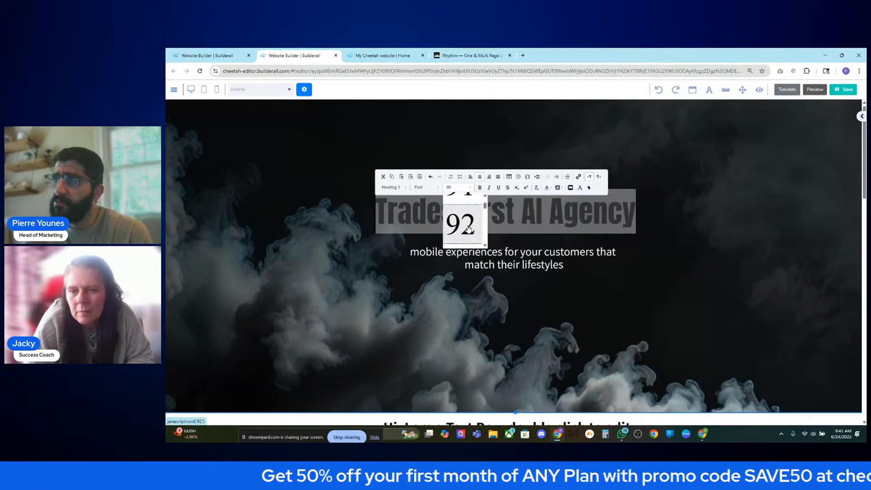
pyautogui.click(470, 229)
pyautogui.click(716, 232)
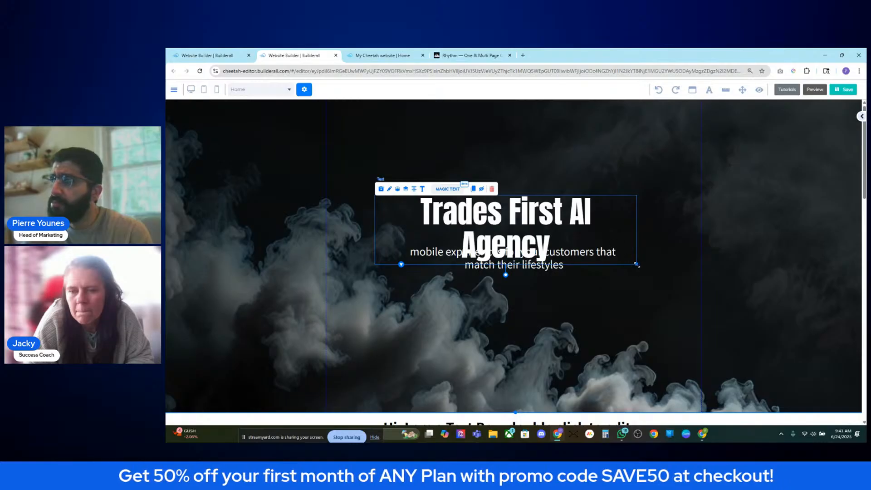
pyautogui.moveTo(637, 265); pyautogui.dragTo(681, 268)
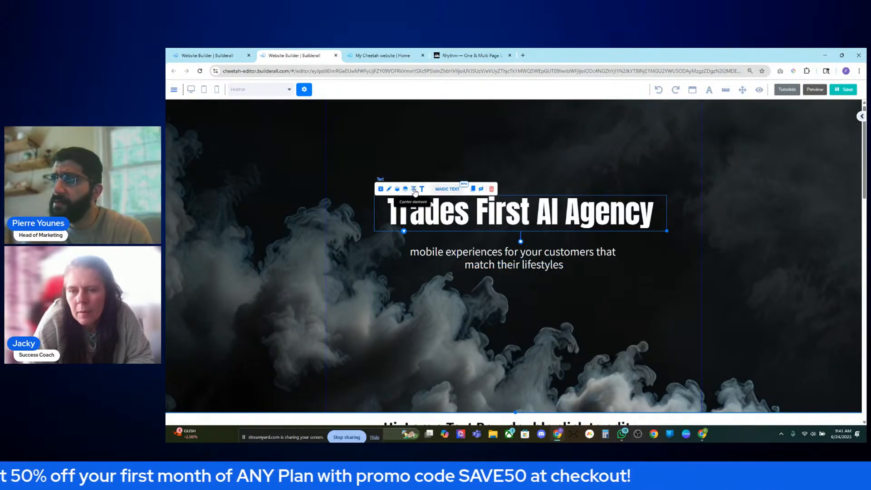
# - Format the subtitle as Heading 5 text
pyautogui.click(526, 260)
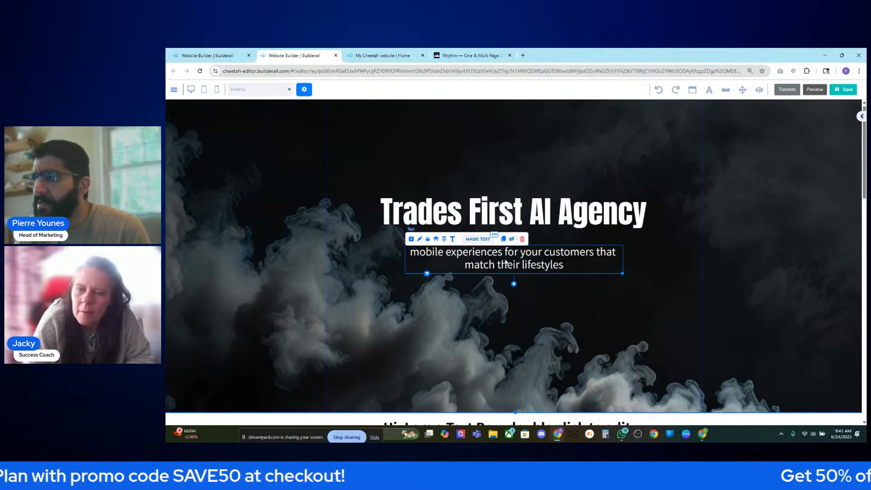
pyautogui.doubleClick(506, 263)
pyautogui.click(422, 237)
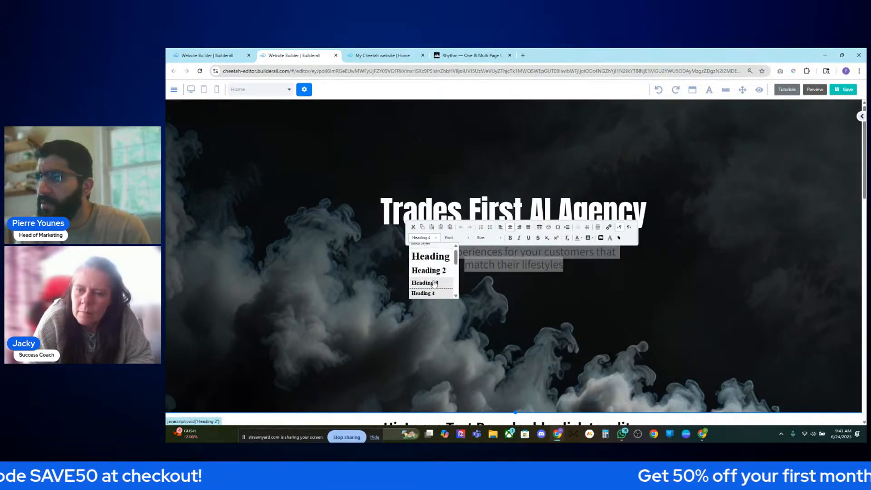
pyautogui.scroll(-1, 437, 281)
pyautogui.click(437, 267)
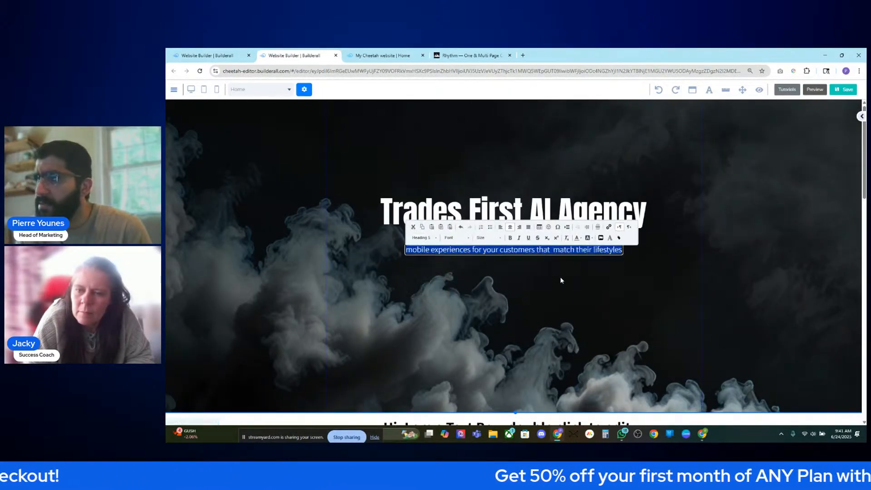
pyautogui.click(622, 273)
# - Compare with the Rhythm reference site, then colour the subtitle light grey
pyautogui.click(476, 54)
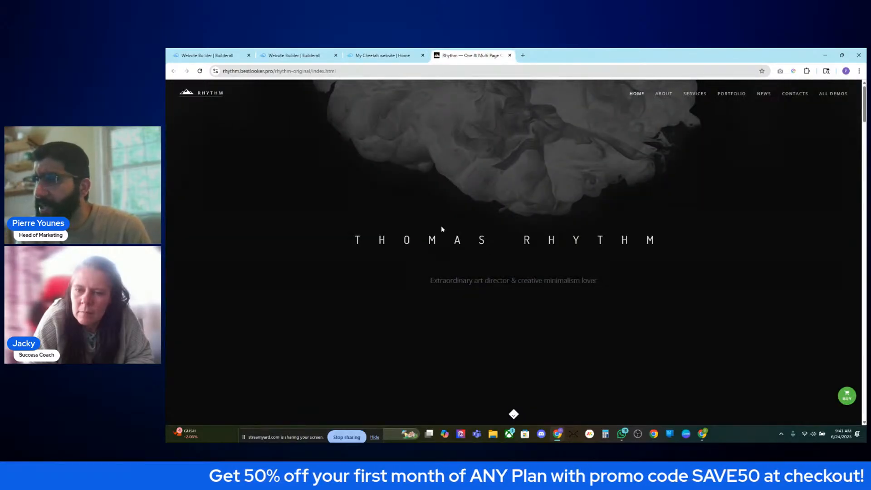
pyautogui.click(294, 55)
pyautogui.doubleClick(454, 249)
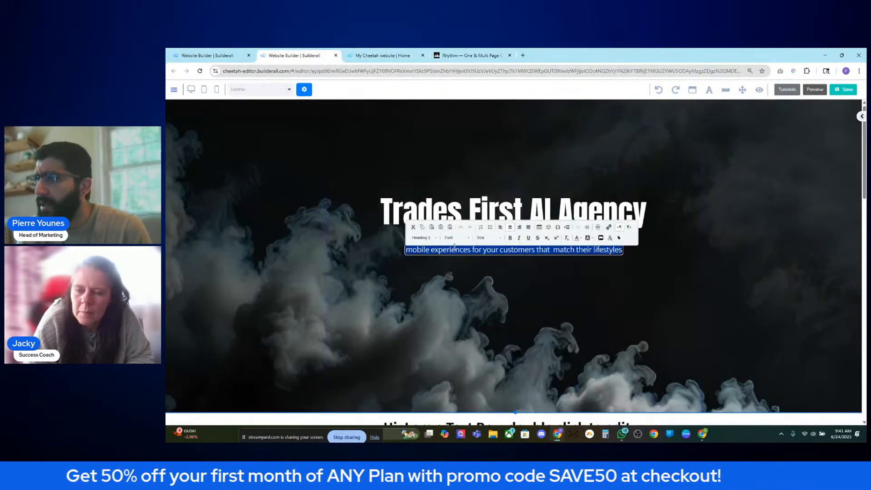
pyautogui.click(577, 238)
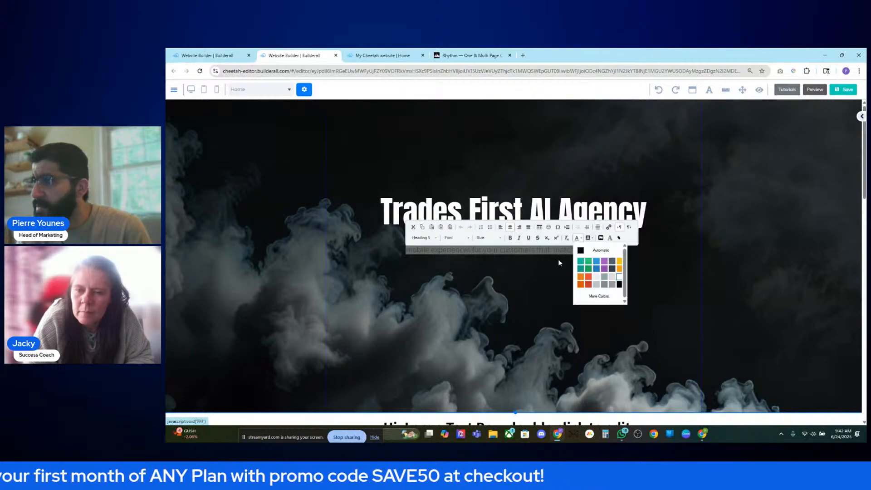
pyautogui.click(614, 280)
pyautogui.click(541, 302)
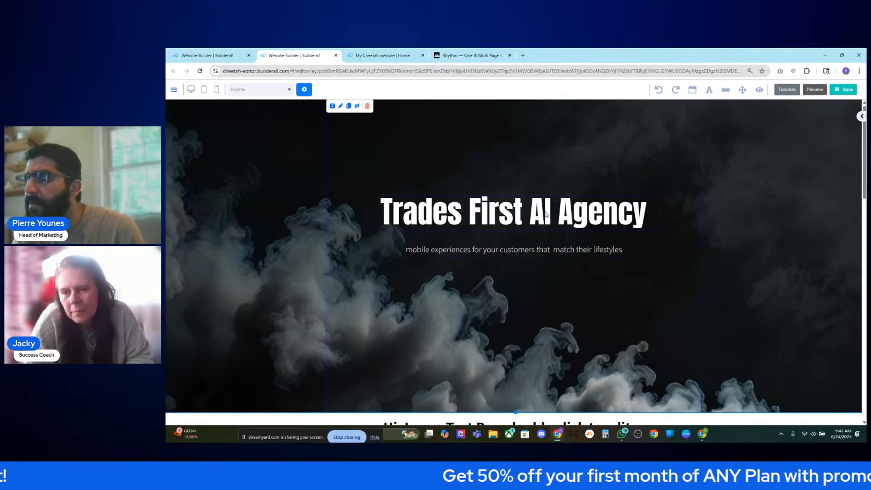
# - Colour the 'Trades First AI Agency' heading text white
pyautogui.click(484, 213)
pyautogui.click(382, 189)
pyautogui.scroll(-2, 521, 323)
pyautogui.scroll(2, 532, 318)
pyautogui.click(552, 210)
pyautogui.doubleClick(547, 213)
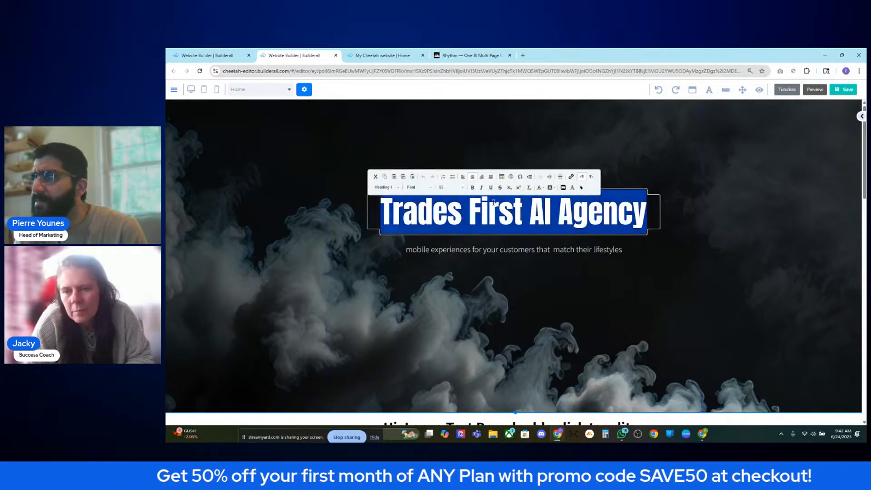
pyautogui.click(540, 187)
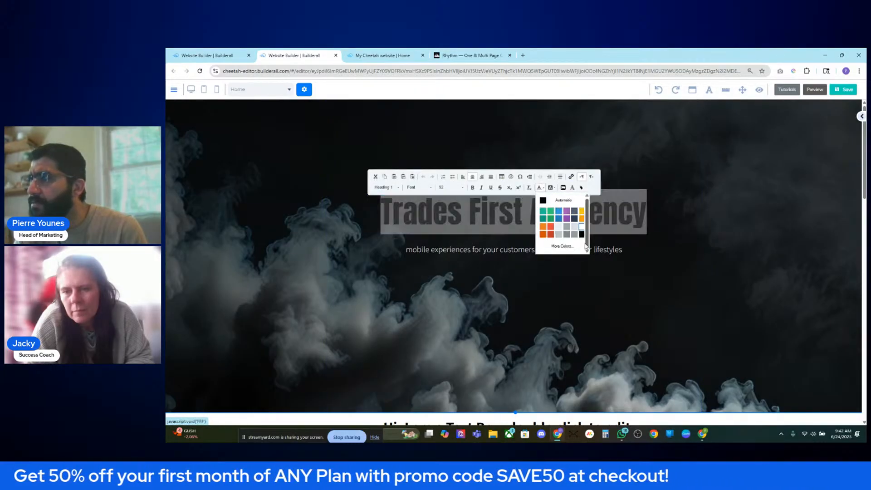
pyautogui.click(577, 227)
pyautogui.click(667, 274)
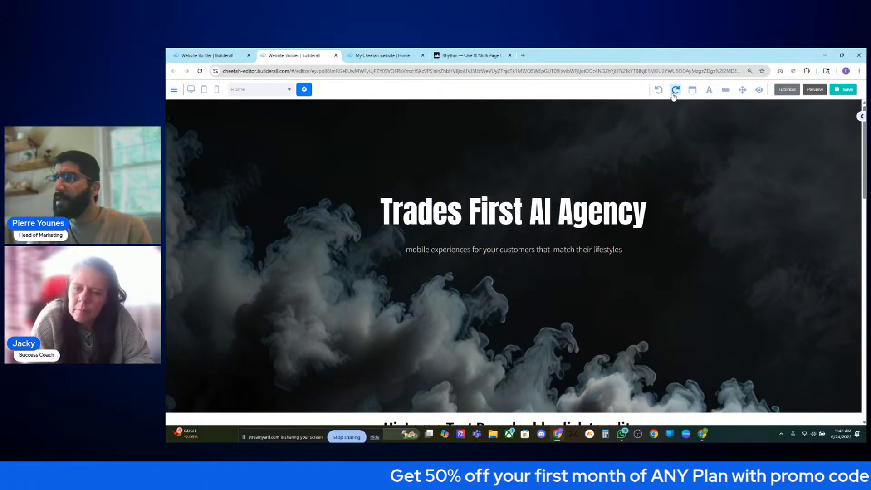
# - Reapply white to the heading text so the whole line is white
pyautogui.moveTo(657, 216)
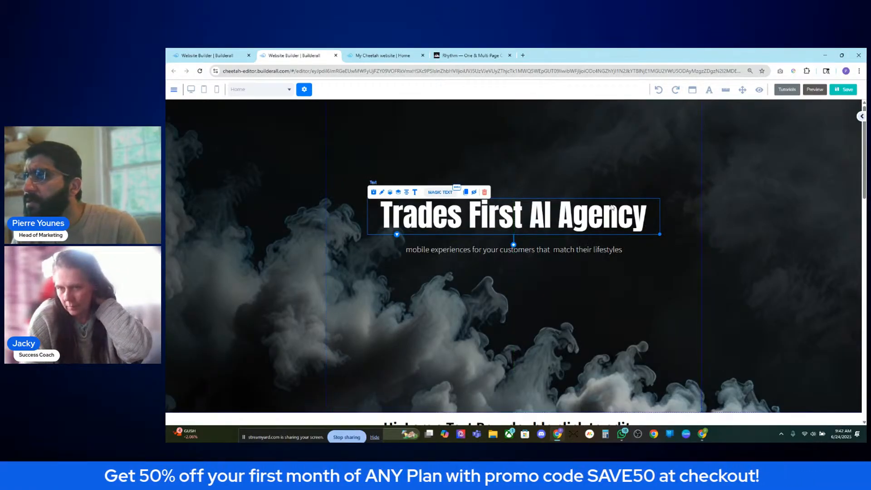
pyautogui.doubleClick(550, 218)
pyautogui.click(543, 191)
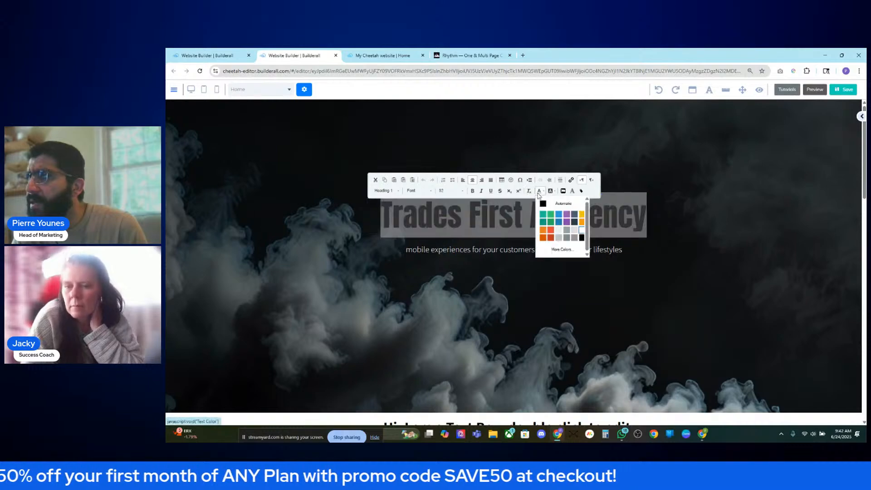
pyautogui.click(559, 233)
pyautogui.click(744, 240)
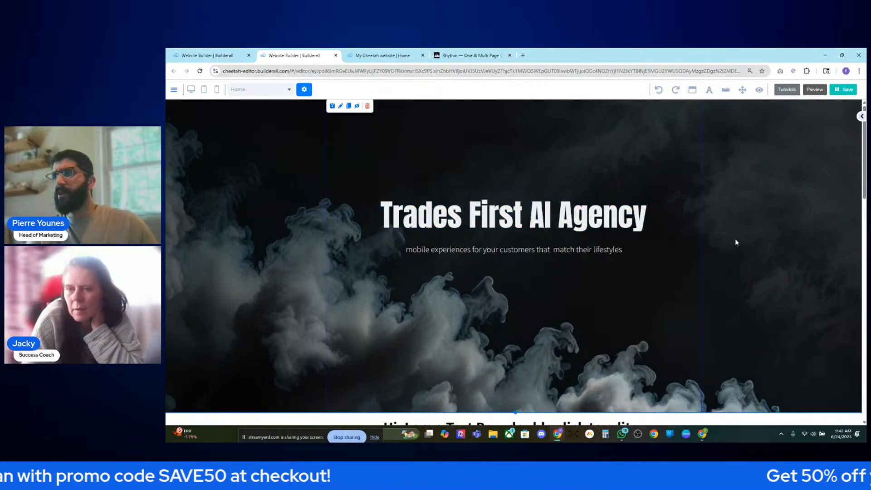
pyautogui.scroll(-2, 695, 238)
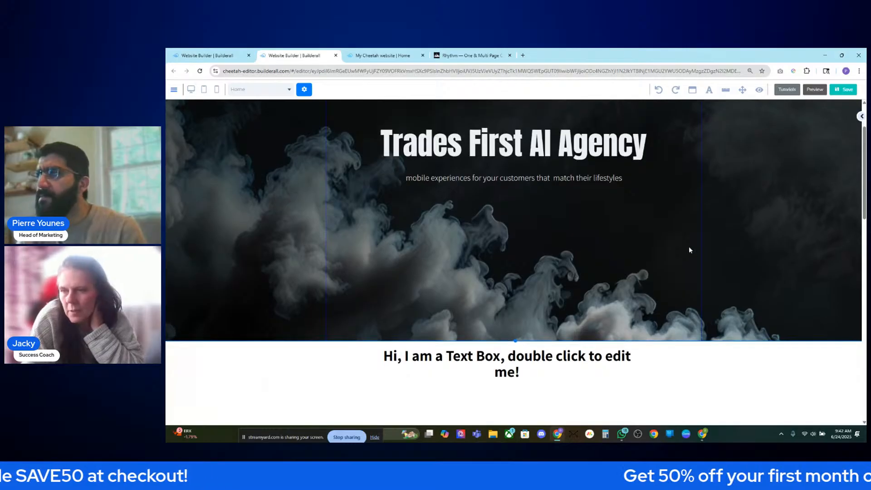
# - Drop the subtitle line a little lower beneath the white heading
pyautogui.scroll(2, 690, 249)
pyautogui.moveTo(548, 250); pyautogui.dragTo(551, 255)
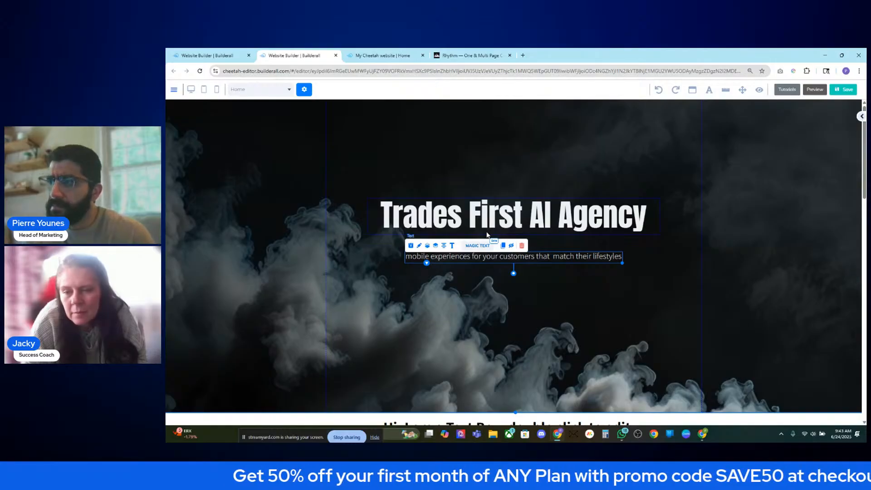
# - Open Magic Text on the heading and choose 'Create 3 headline samples'
pyautogui.doubleClick(497, 215)
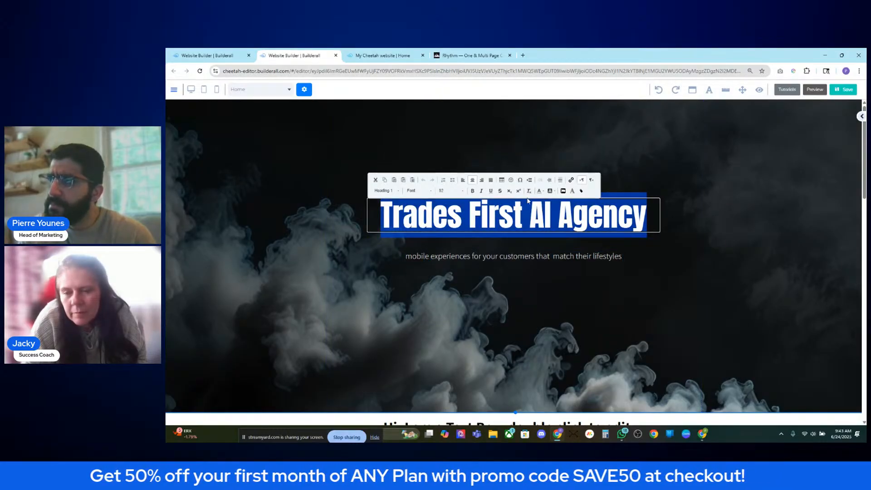
pyautogui.click(666, 260)
pyautogui.click(535, 225)
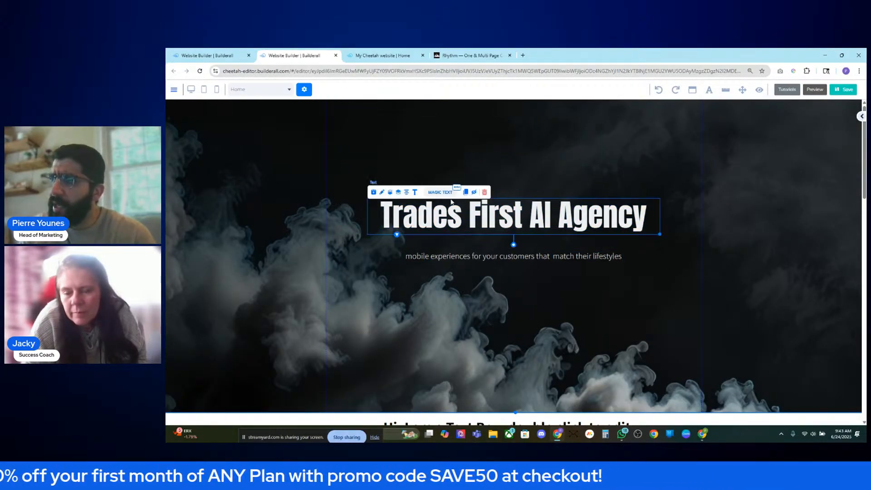
pyautogui.click(440, 192)
pyautogui.click(479, 216)
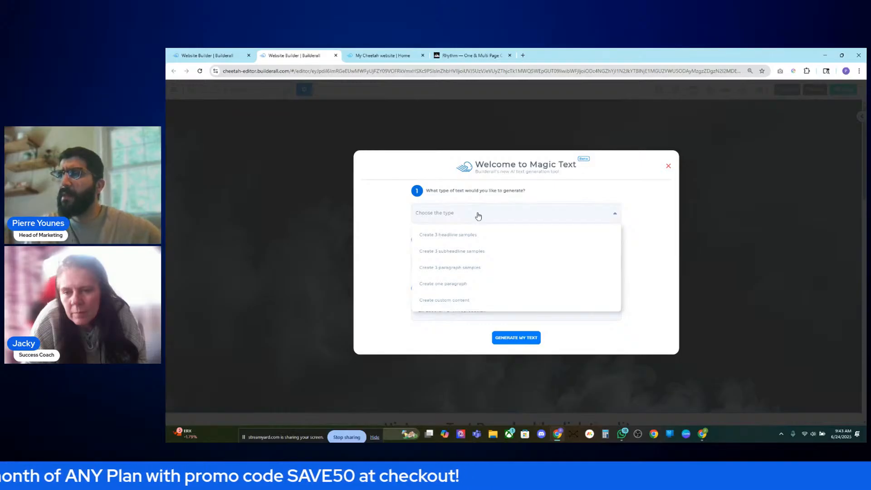
pyautogui.click(490, 233)
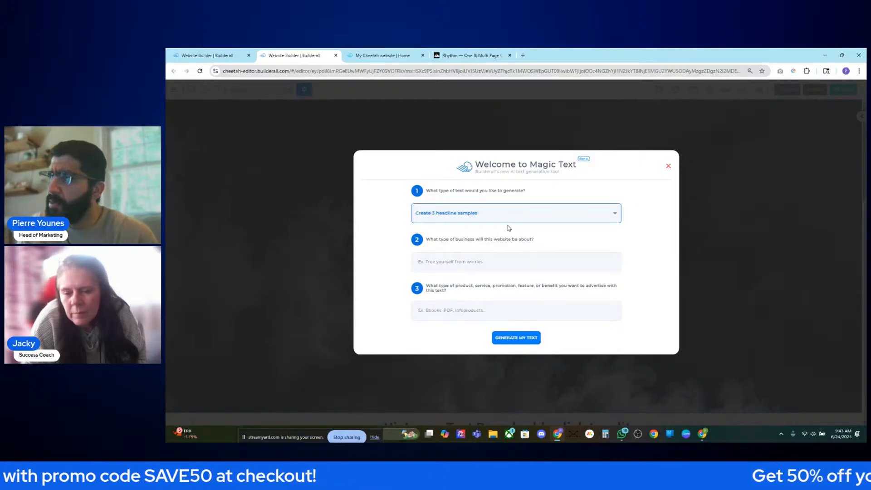
# - Describe an AI-focused trades marketing agency reaching first-time users, and generate headlines
pyautogui.click(543, 268)
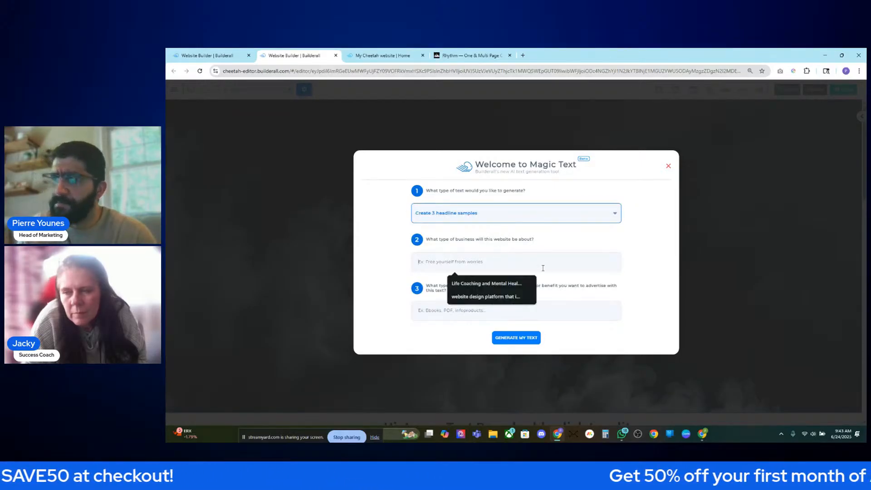
pyautogui.write('an')
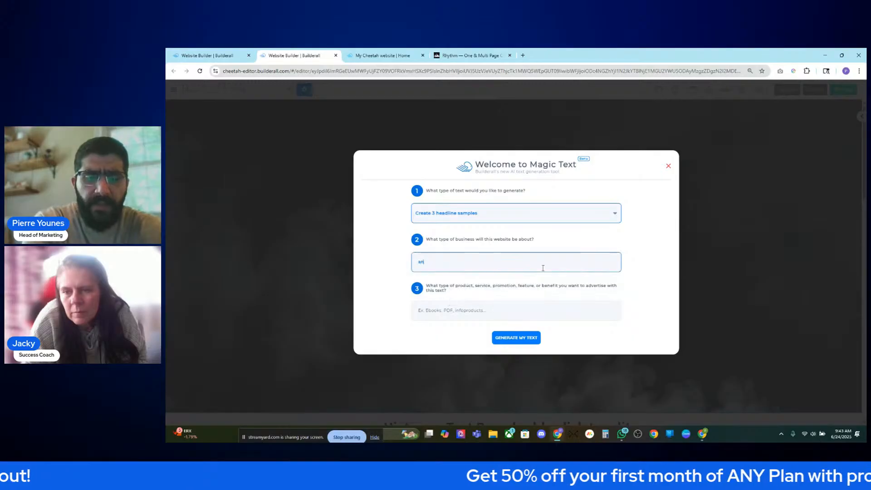
pyautogui.write(' AI focused marketing ')
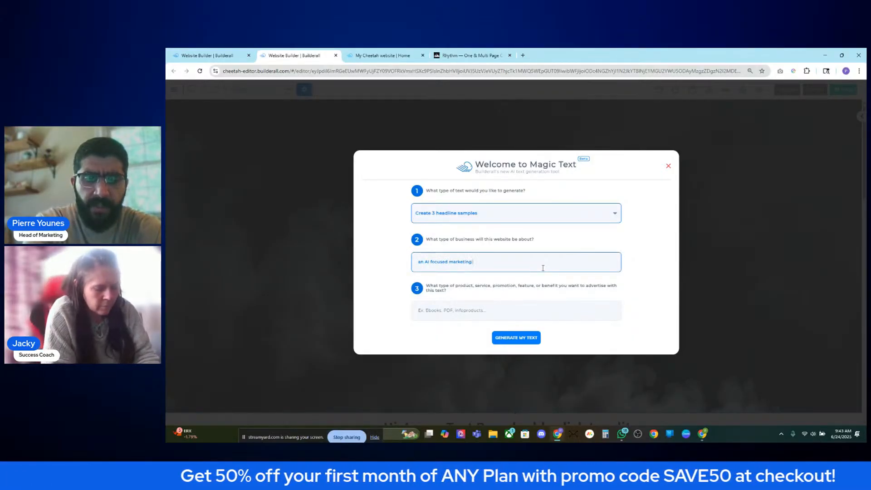
pyautogui.write('agency that s')
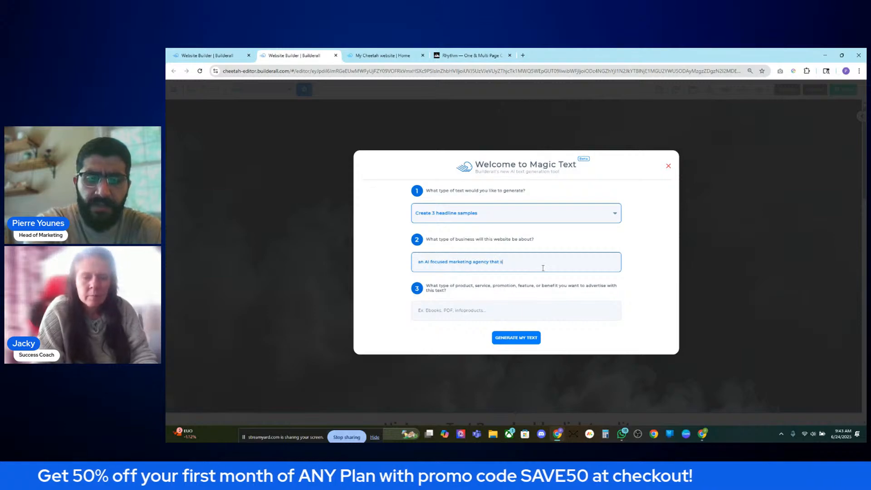
pyautogui.write('pecialize')
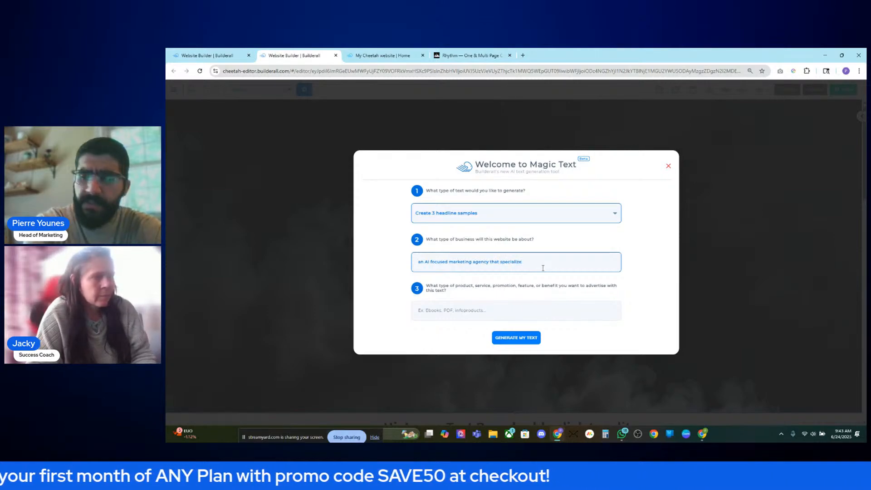
pyautogui.write('tr')
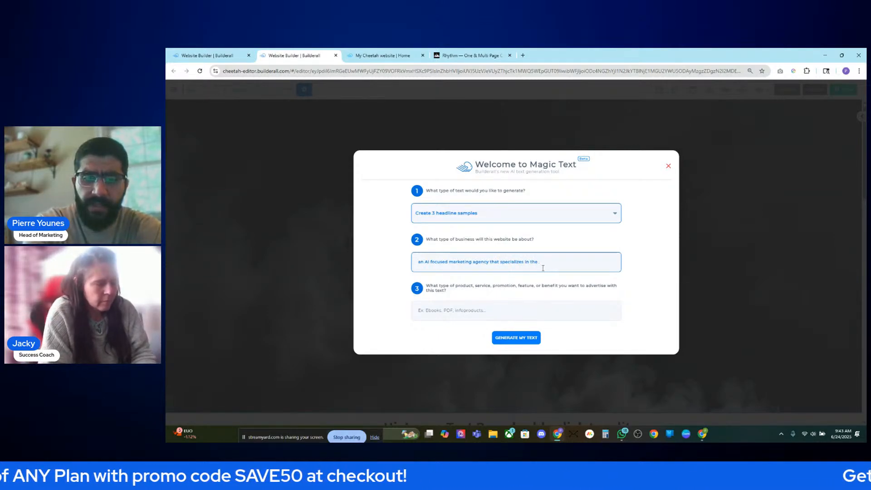
pyautogui.write('ades')
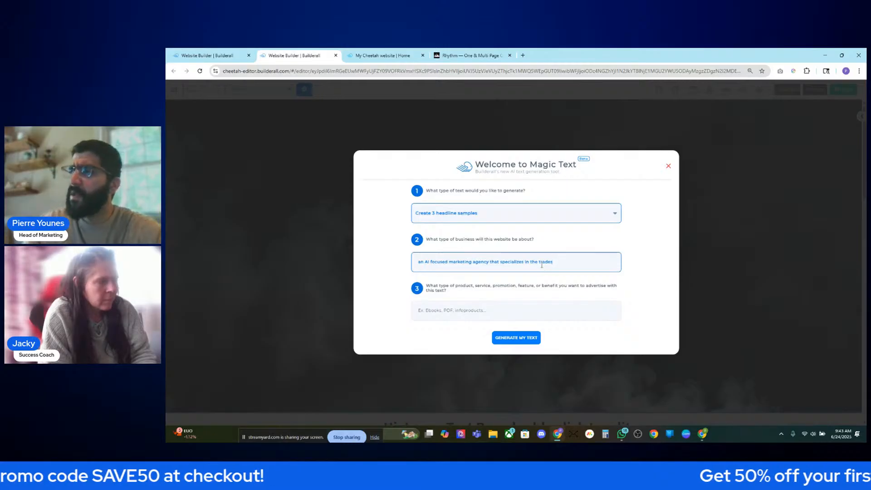
pyautogui.click(502, 319)
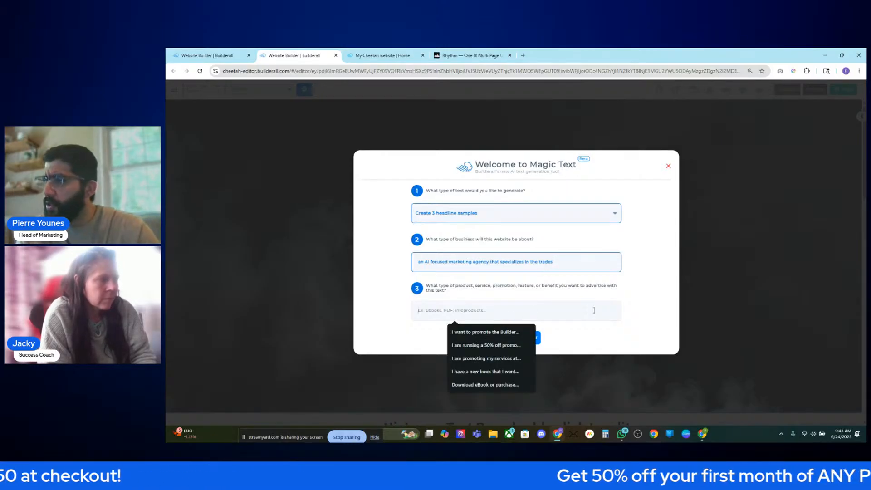
pyautogui.write('I want to')
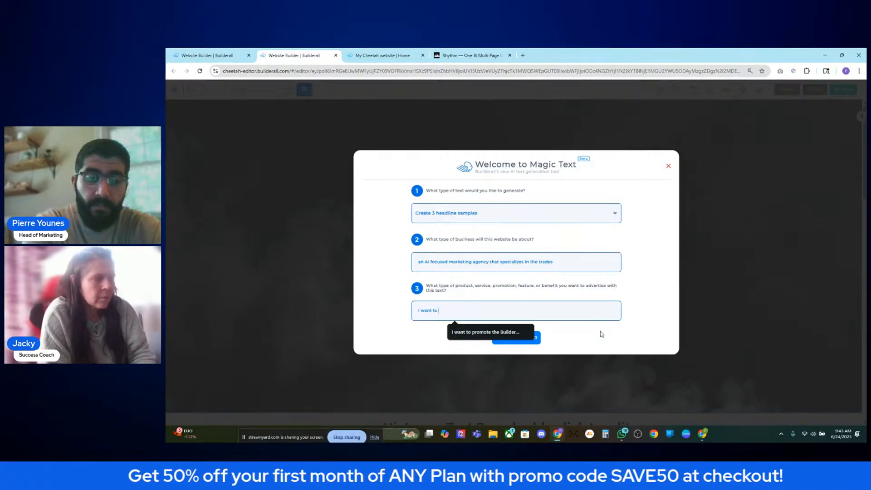
pyautogui.write(' connect with users as they')
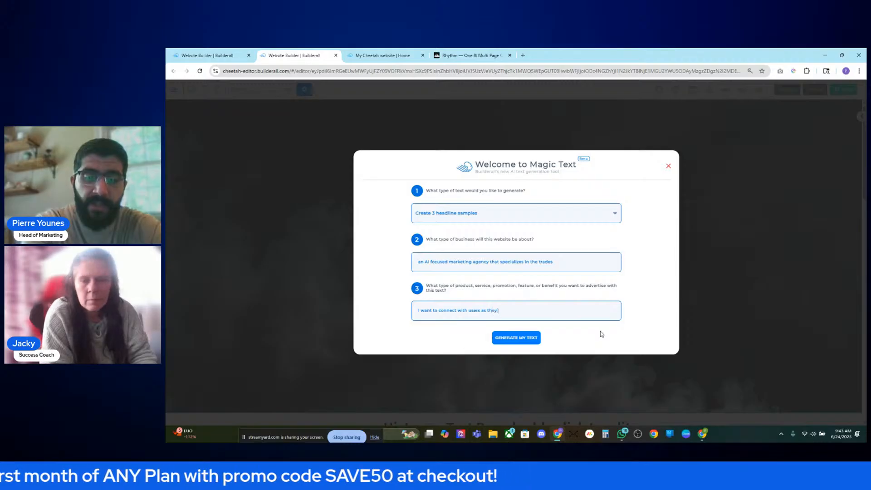
pyautogui.write(' log in for the fi')
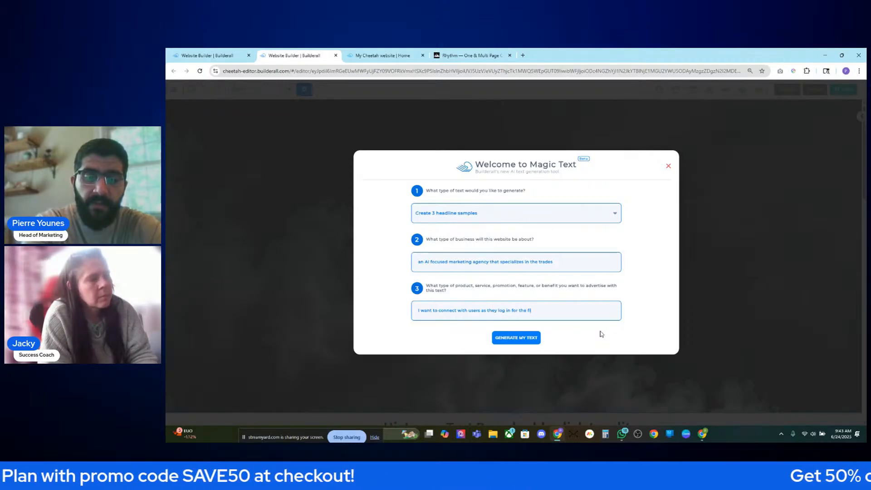
pyautogui.write('rst time')
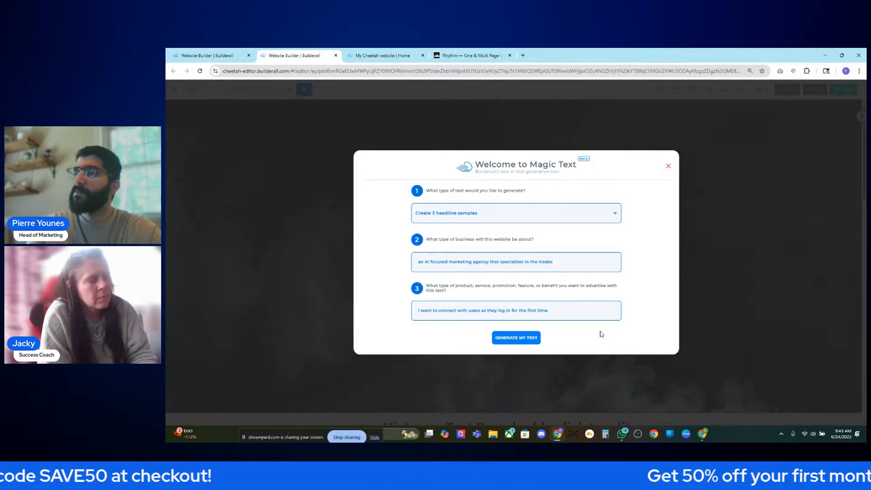
pyautogui.click(518, 339)
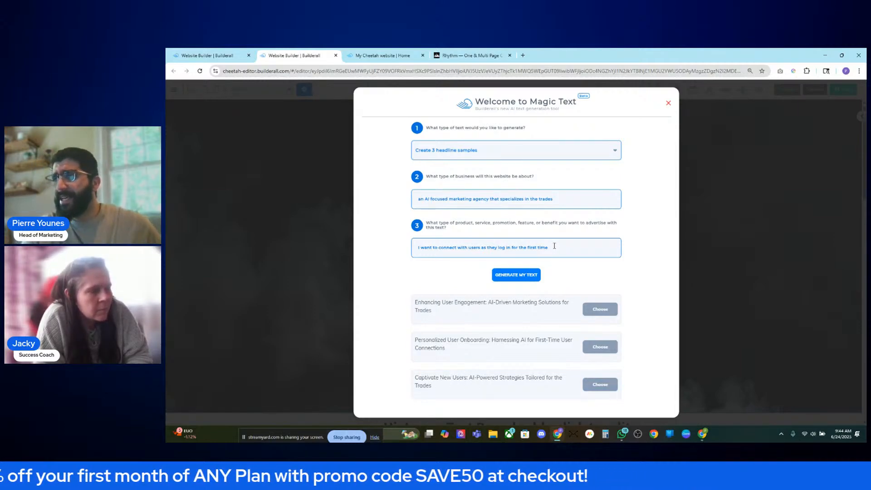
# - Replace the advertising description with 'Trades focused AI agency' and regenerate the headlines
pyautogui.tripleClick(505, 249)
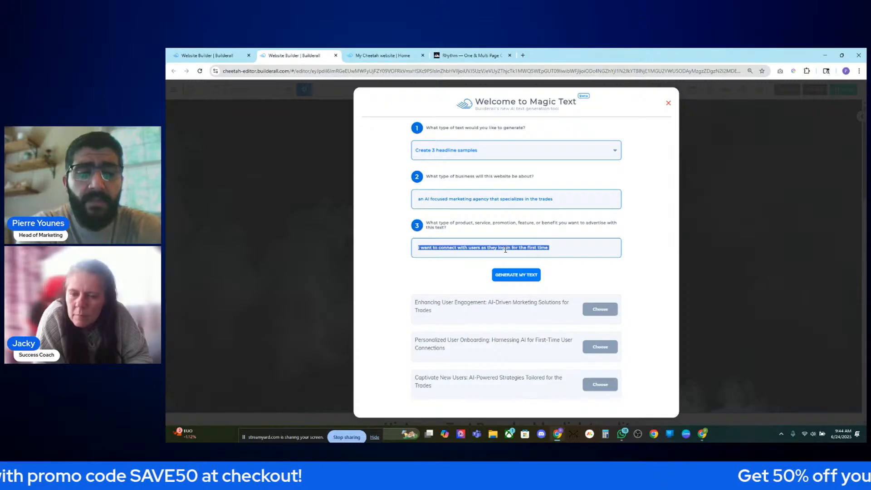
pyautogui.write('AI')
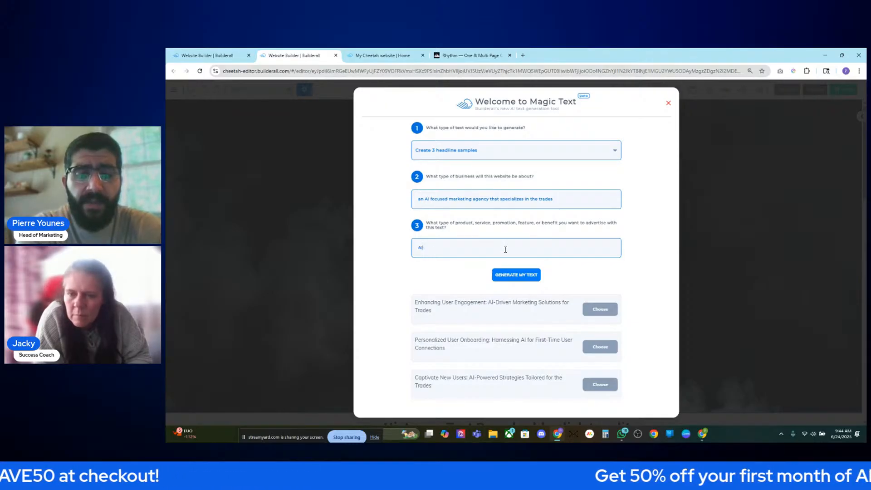
pyautogui.press('BackSpace')
pyautogui.press('BackSpace')
pyautogui.write('Trades focused')
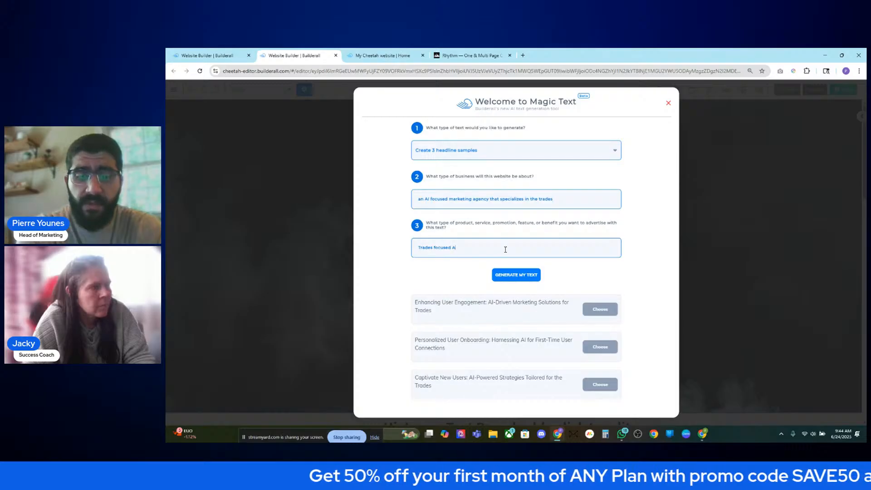
pyautogui.write(' AI agency')
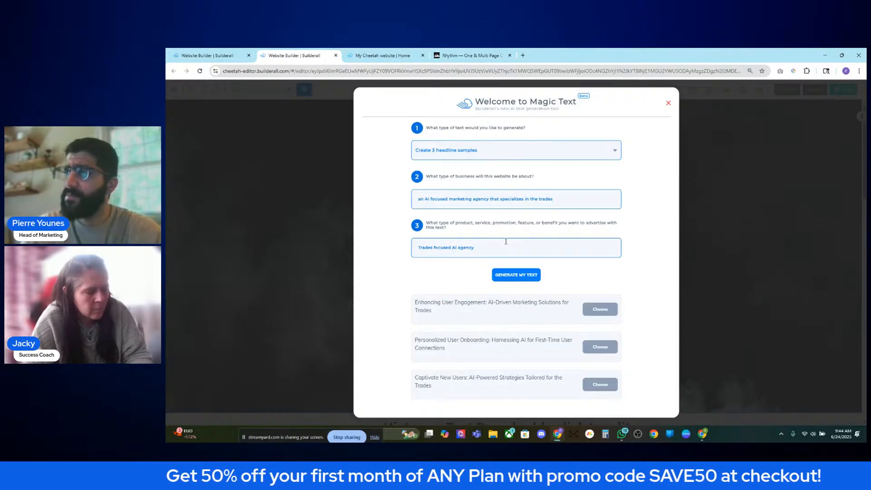
pyautogui.click(514, 274)
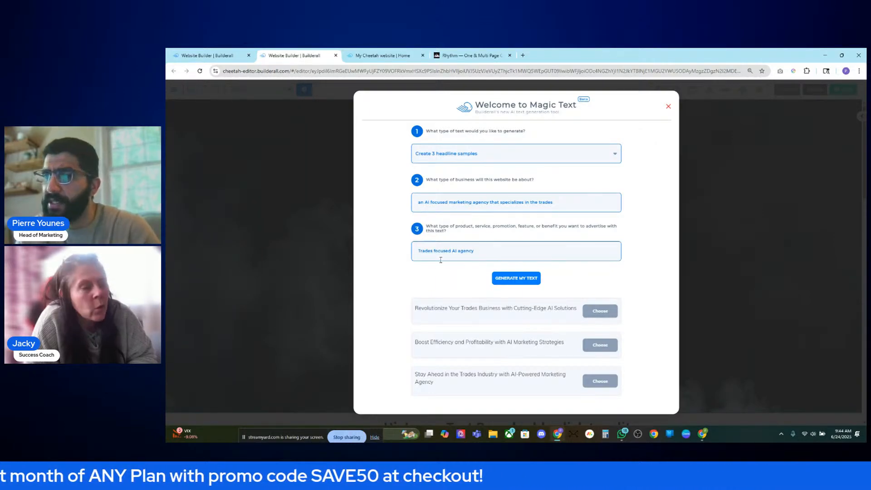
# - Highlight the third sample, 'Stay Ahead in the Trades Industry with AI-Powered Marketing'
pyautogui.doubleClick(415, 251)
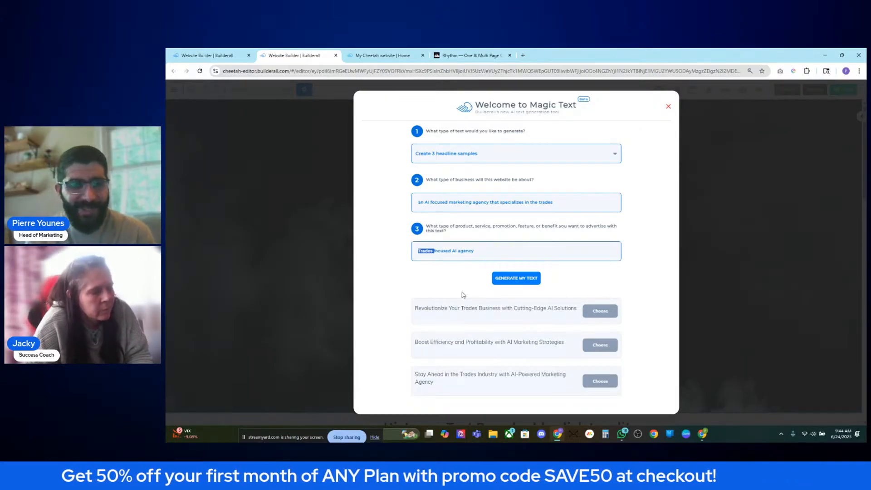
pyautogui.click(463, 291)
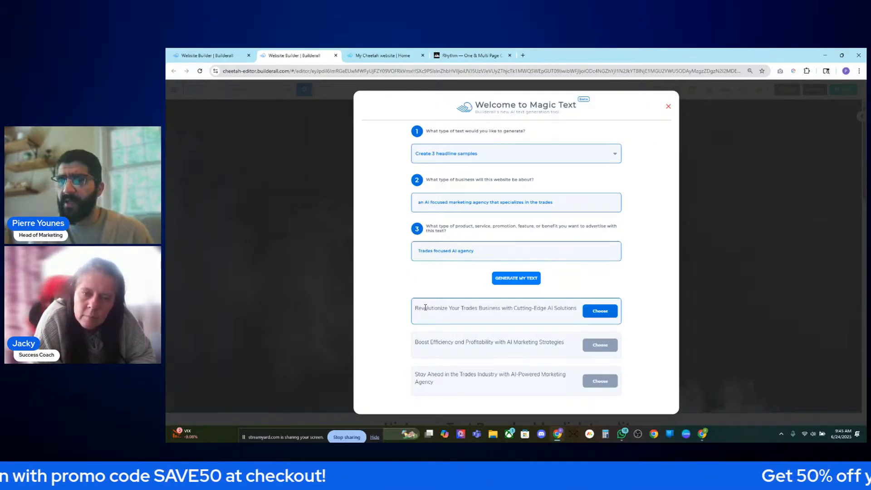
pyautogui.moveTo(419, 383); pyautogui.dragTo(571, 373)
pyautogui.click(440, 374)
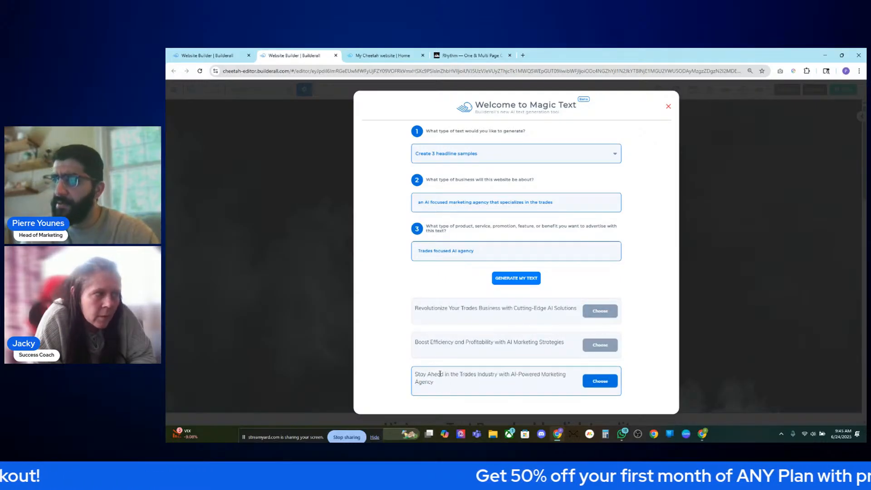
pyautogui.moveTo(416, 374); pyautogui.dragTo(571, 377)
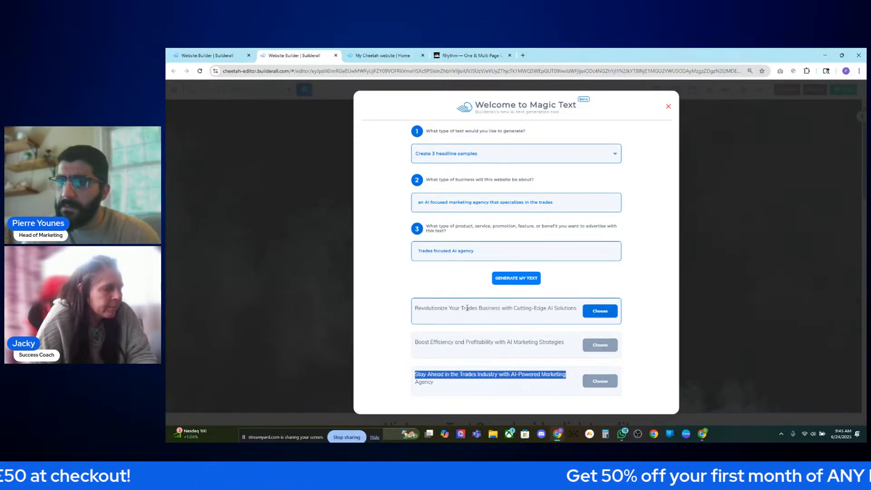
# - Copy the highlighted 'Stay Ahead in the Trades Industry…' headline and close Magic Text
pyautogui.rightClick(468, 375)
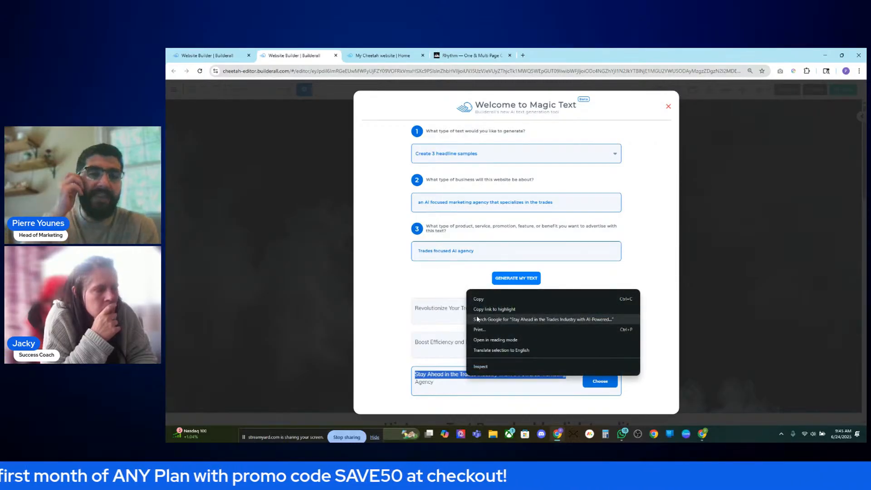
pyautogui.click(484, 301)
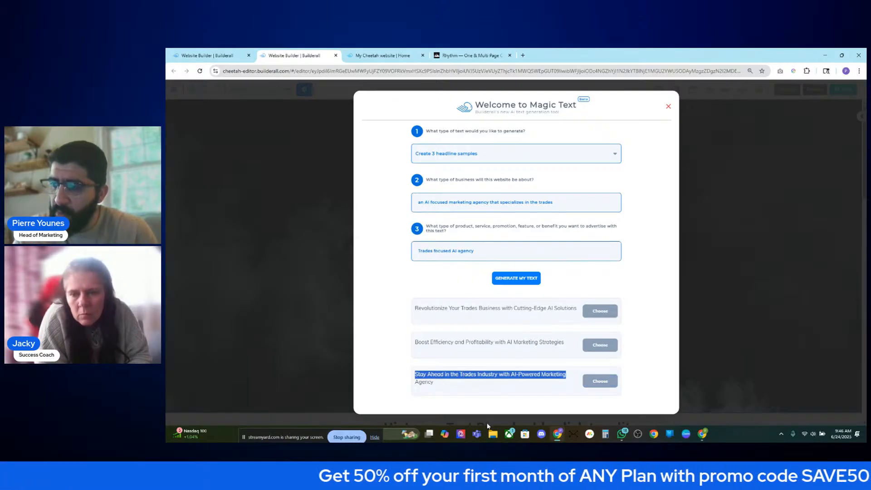
pyautogui.rightClick(465, 374)
pyautogui.click(494, 298)
pyautogui.click(684, 215)
# - Paste the copied text over the old headline and replace the selected words with 'the'
pyautogui.doubleClick(475, 224)
pyautogui.hotkey('ctrl', 'a')
pyautogui.hotkey('ctrl', 'v')
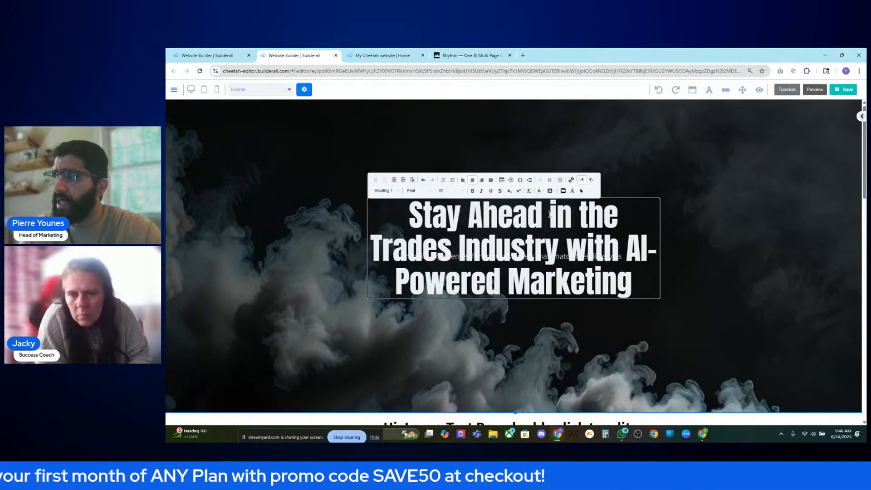
pyautogui.moveTo(549, 215); pyautogui.dragTo(622, 213)
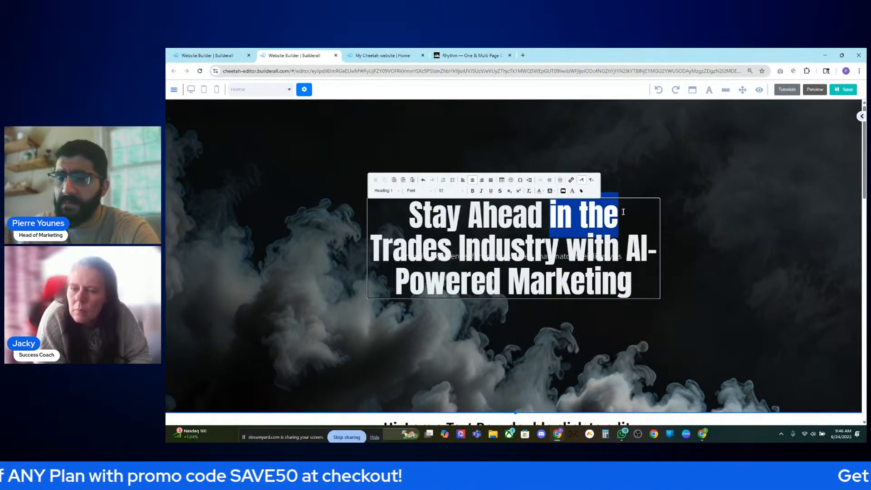
pyautogui.write('of')
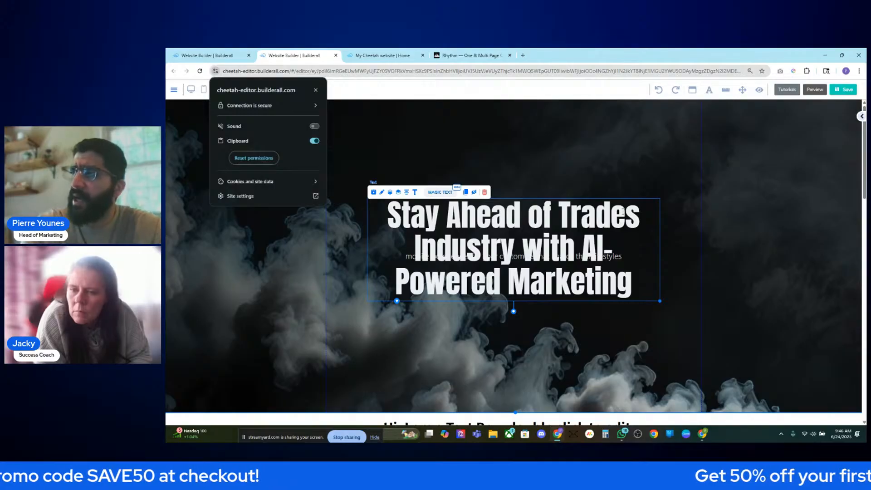
pyautogui.click(623, 212)
pyautogui.doubleClick(557, 207)
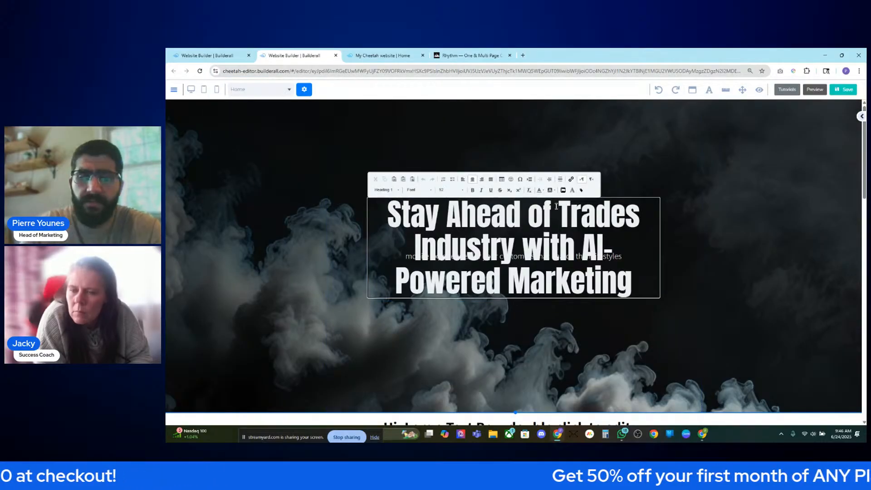
pyautogui.write('t')
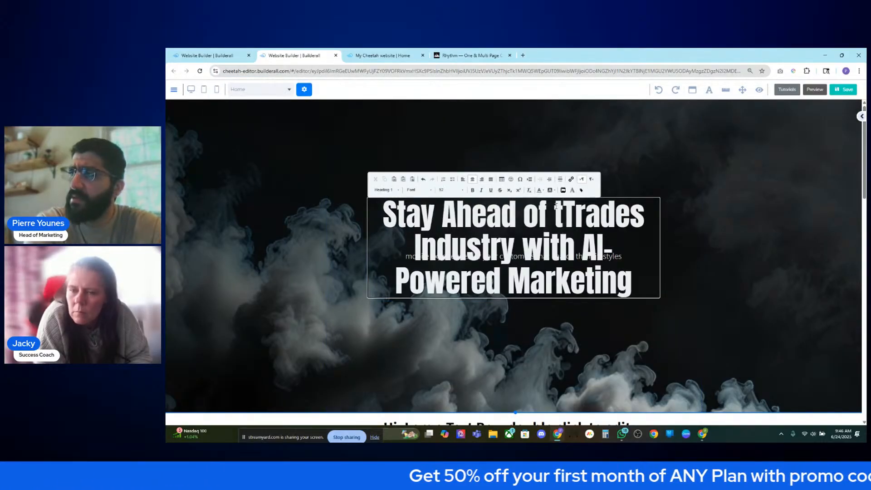
pyautogui.write('he')
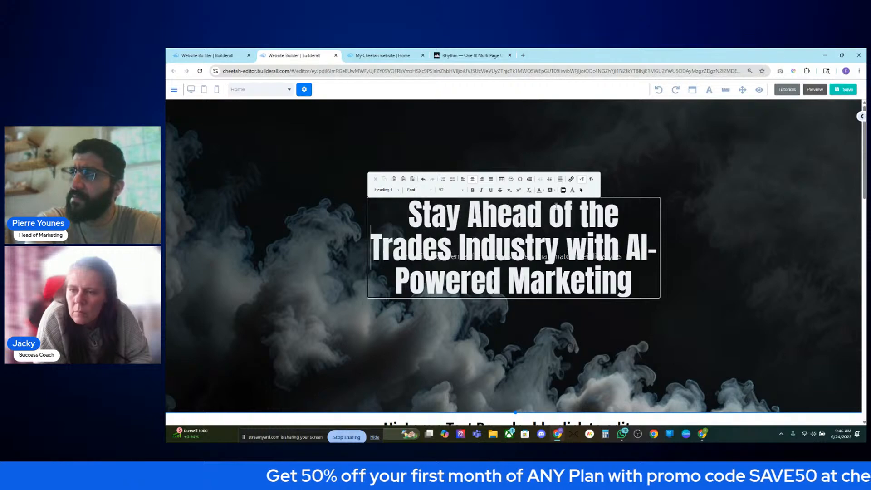
# - Delete 'Industry' so the headline reads 'Stay Ahead of the Trades with AI-Powered Marketing'
pyautogui.doubleClick(499, 245)
pyautogui.press('BackSpace')
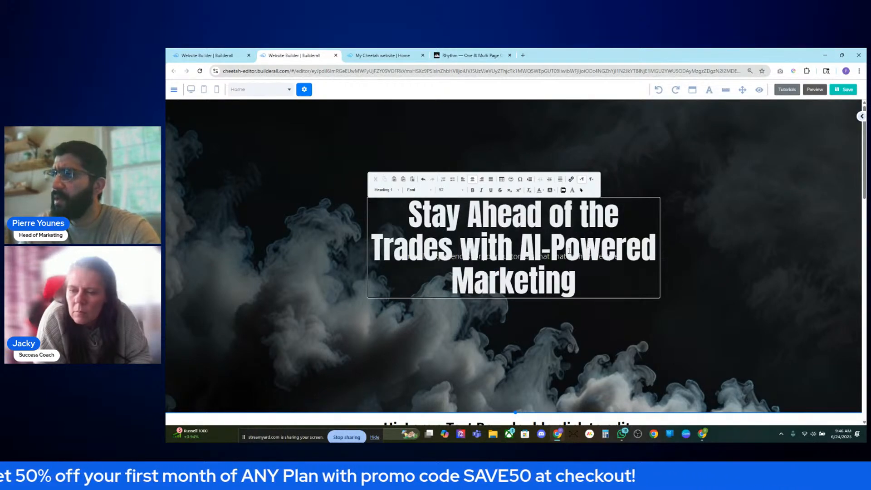
pyautogui.doubleClick(561, 277)
pyautogui.click(596, 276)
pyautogui.click(676, 260)
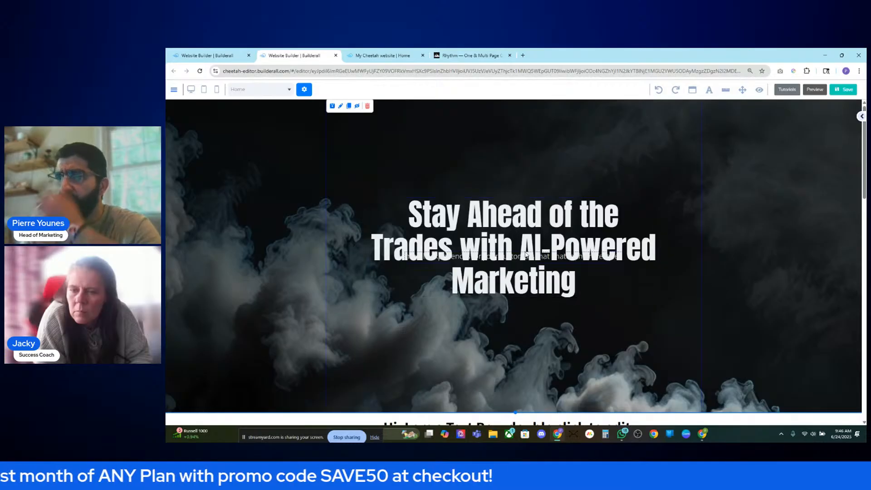
# - Set the whole headline to font size 80 and nudge it slightly upward
pyautogui.doubleClick(533, 259)
pyautogui.hotkey('ctrl', 'a')
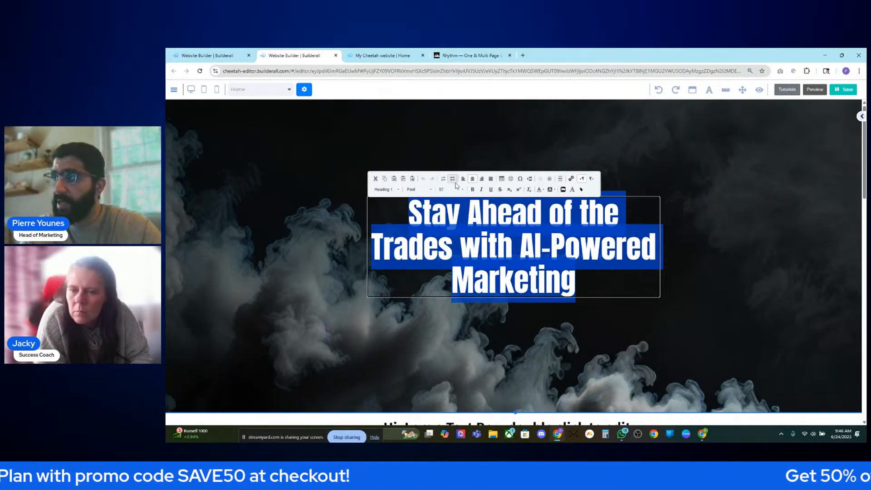
pyautogui.click(457, 189)
pyautogui.scroll(5, 467, 229)
pyautogui.scroll(5, 467, 229)
pyautogui.scroll(-4, 467, 229)
pyautogui.click(468, 229)
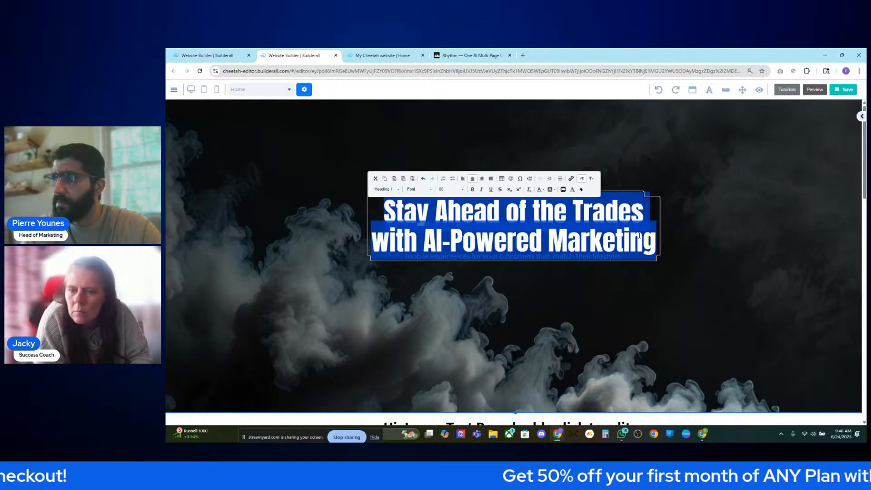
pyautogui.click(677, 234)
pyautogui.moveTo(575, 220); pyautogui.dragTo(575, 210)
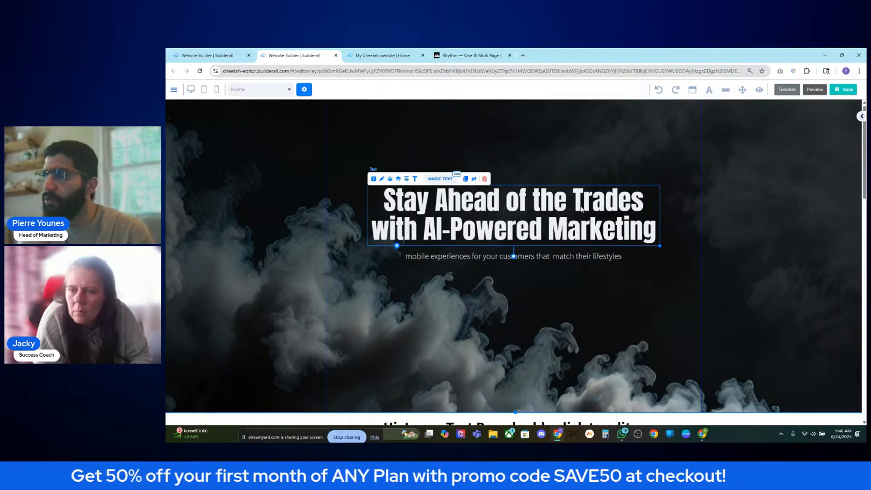
# - Reopen the headline text and place the caret just before 'Trades'
pyautogui.doubleClick(598, 208)
pyautogui.click(665, 210)
pyautogui.click(612, 202)
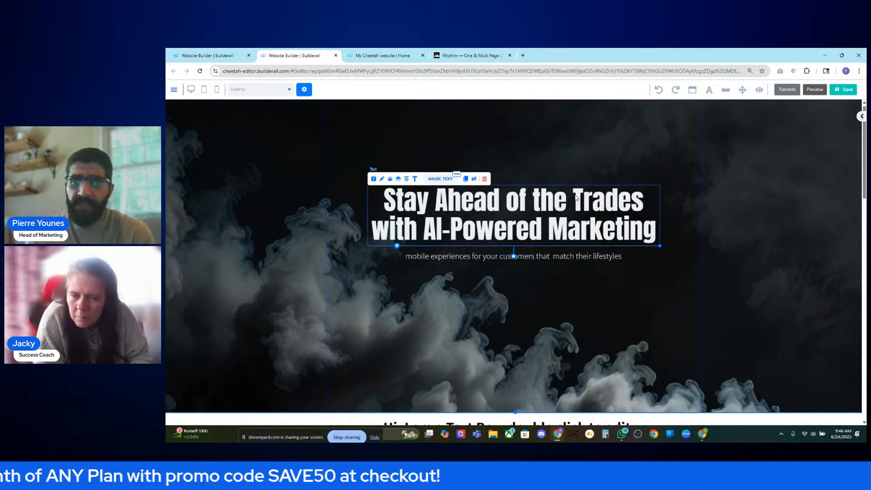
pyautogui.doubleClick(614, 203)
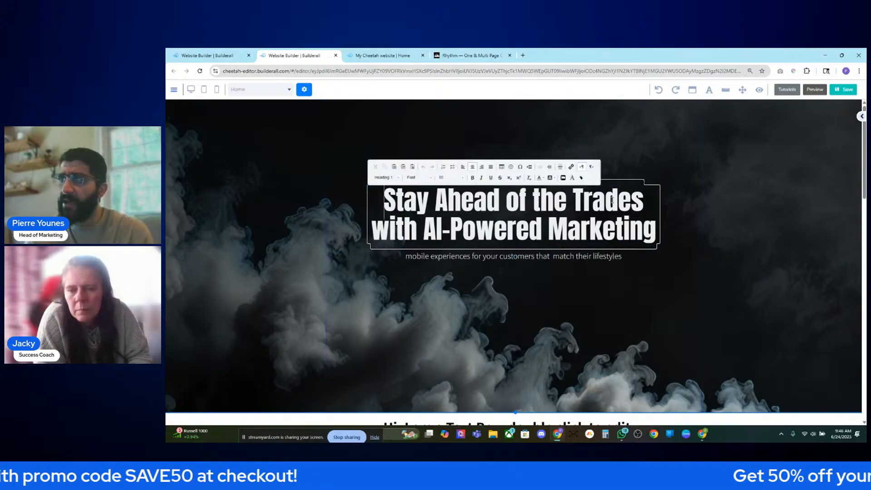
pyautogui.doubleClick(607, 199)
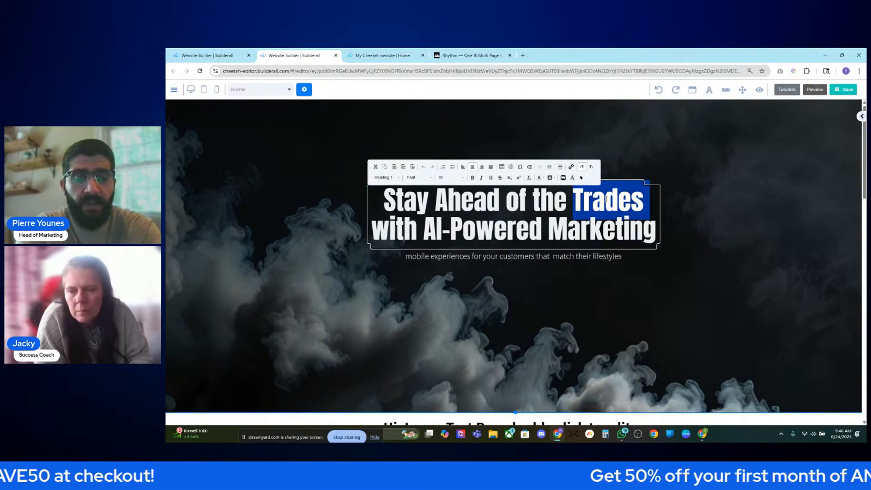
pyautogui.write('HAVE')
pyautogui.hotkey('ctrl', 'z')
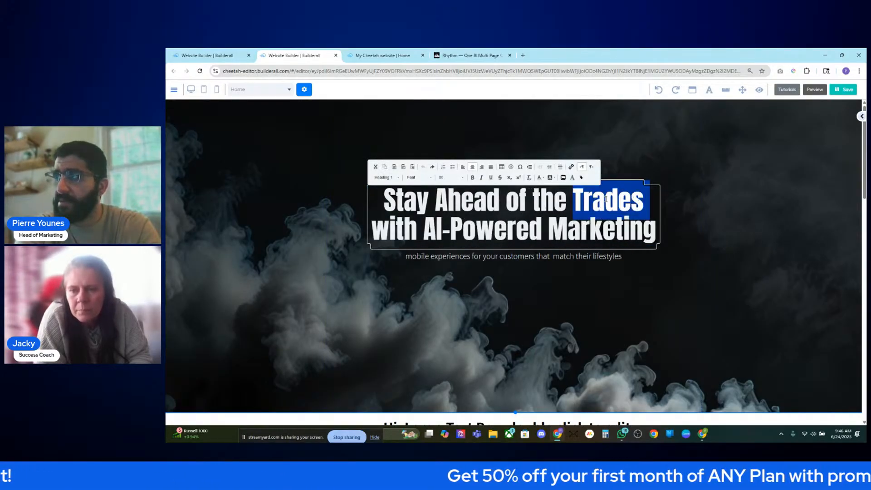
pyautogui.press('Left')
# - Insert 'HVAC' before 'Trades' and drop its final s to read 'HVAC Trade'
pyautogui.write('HC')
pyautogui.press('BackSpace')
pyautogui.write('VAC')
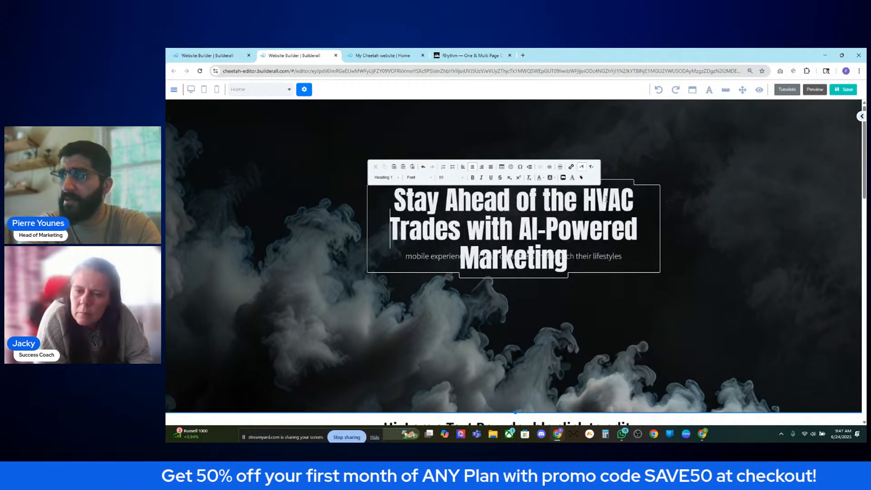
pyautogui.press('Right')
pyautogui.press('Right')
pyautogui.press('Right')
pyautogui.press('Right')
pyautogui.press('Right')
pyautogui.press('Right')
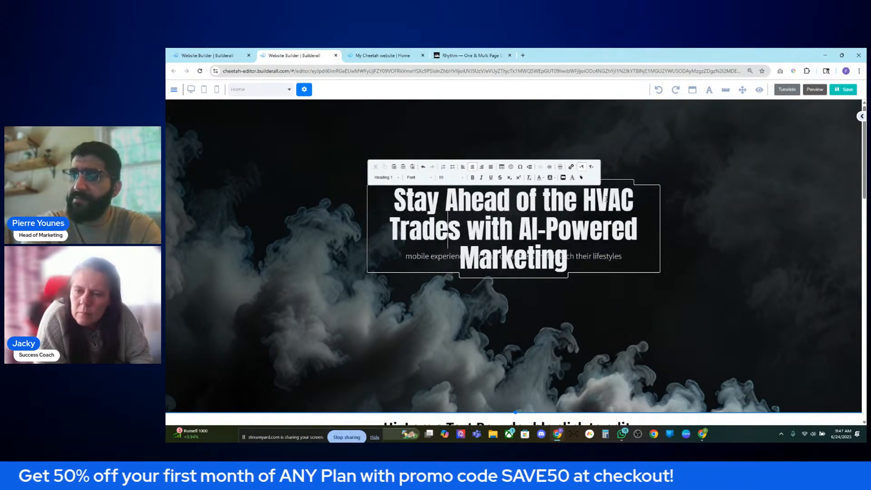
pyautogui.press('BackSpace')
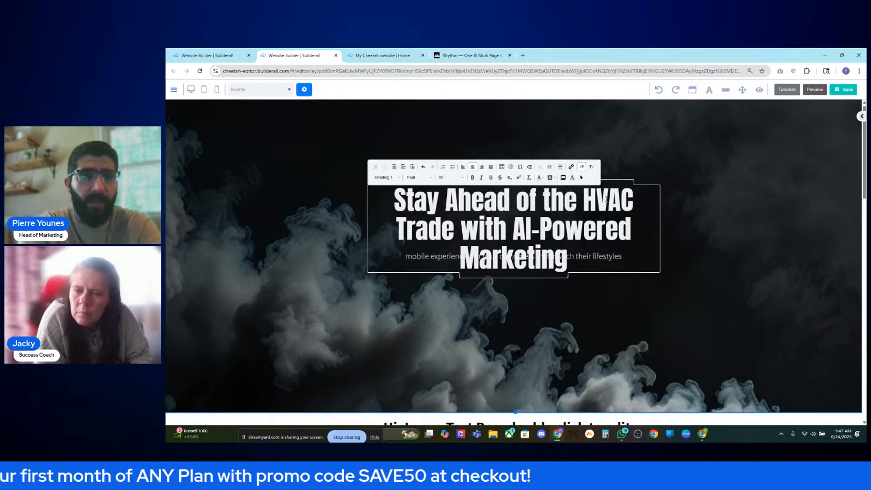
pyautogui.click(681, 252)
# - Widen the headline box so it fits two lines and centre it on the page
pyautogui.click(623, 255)
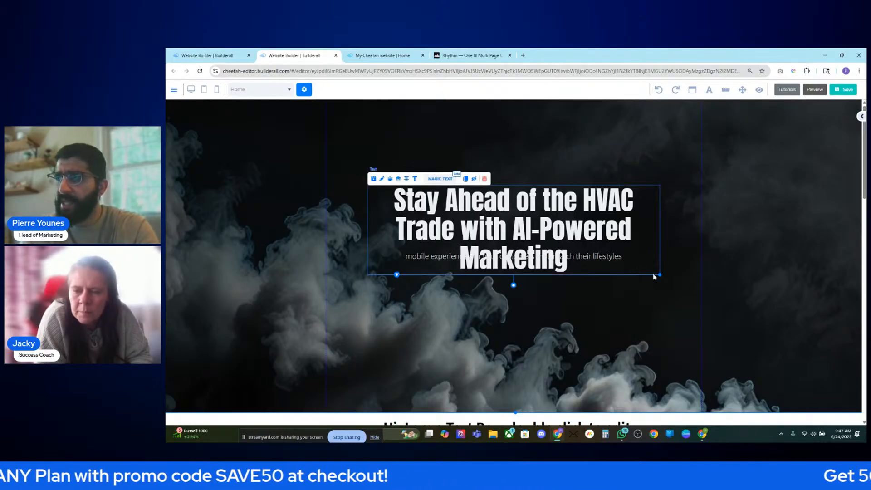
pyautogui.moveTo(660, 274); pyautogui.dragTo(728, 268)
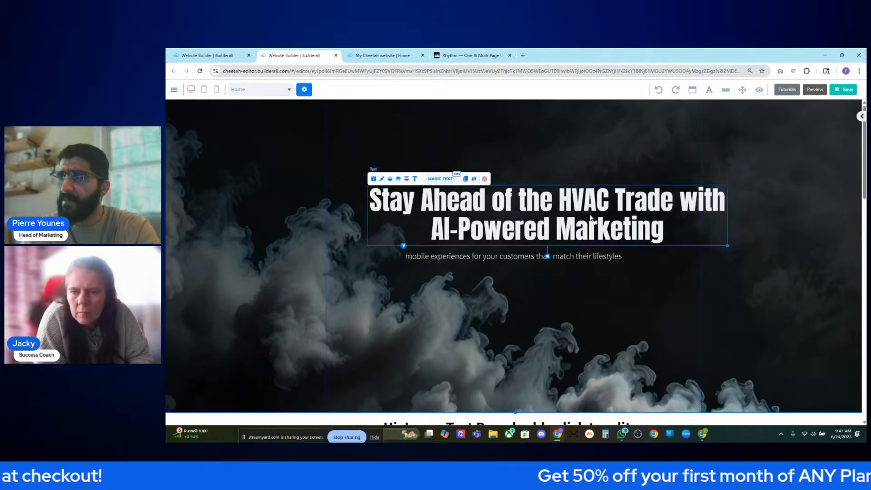
pyautogui.click(407, 179)
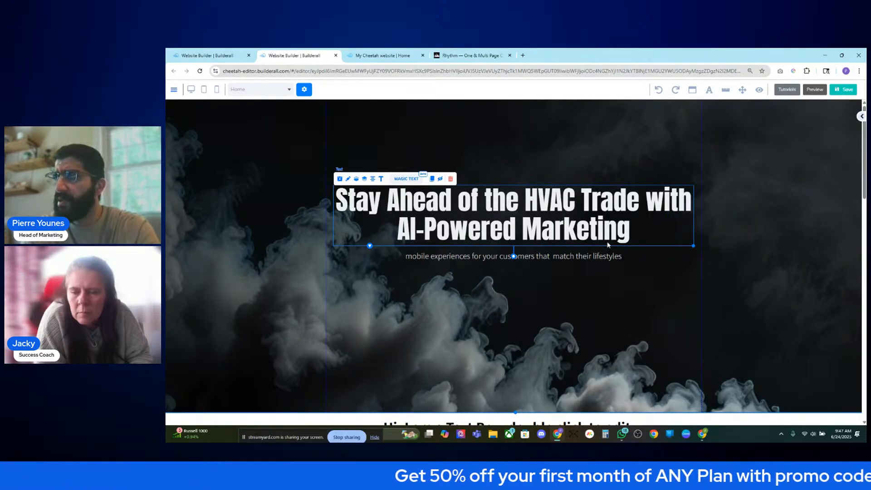
pyautogui.click(668, 278)
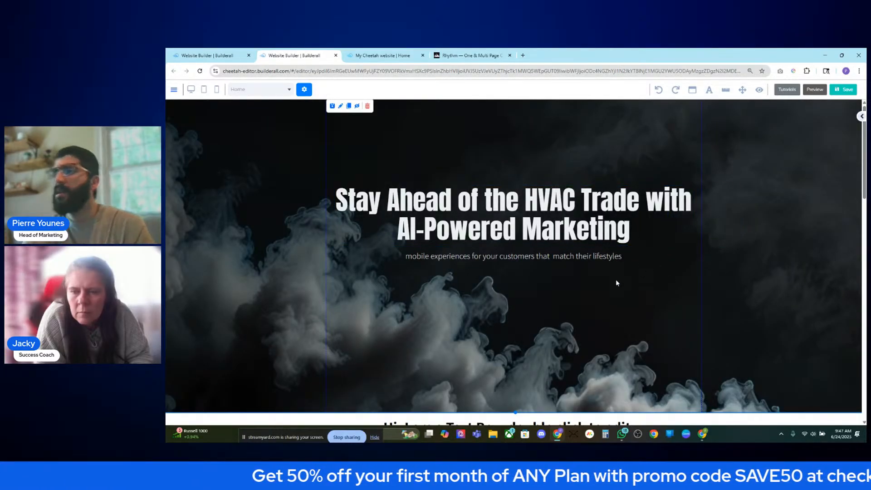
# - Lower the subtitle a few pixels beneath the headline, then reselect the headline element
pyautogui.moveTo(540, 260); pyautogui.dragTo(540, 273)
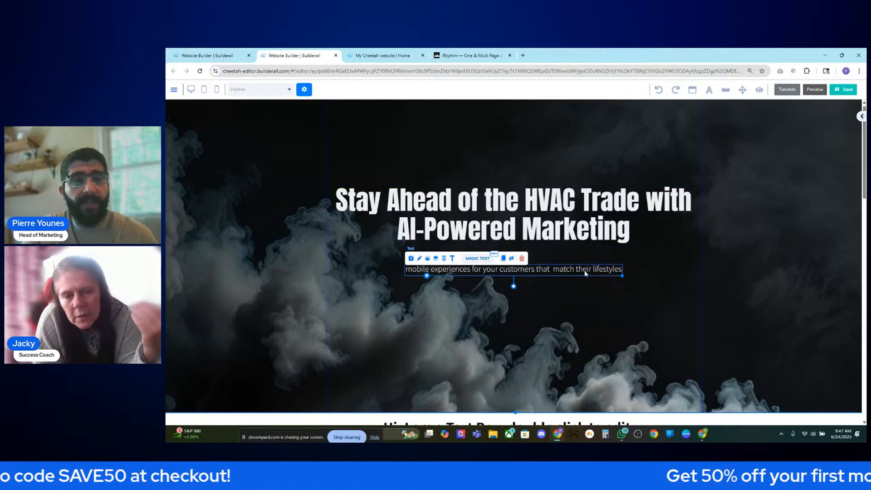
pyautogui.click(597, 204)
pyautogui.click(602, 221)
pyautogui.click(602, 221)
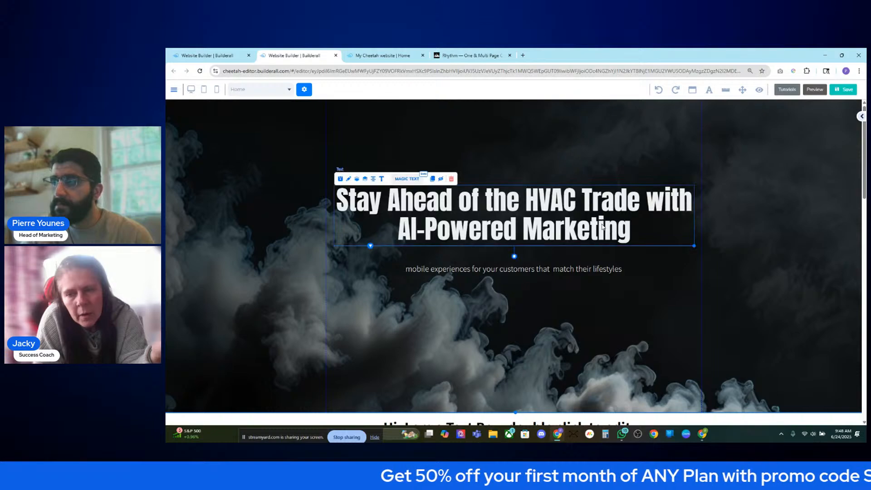
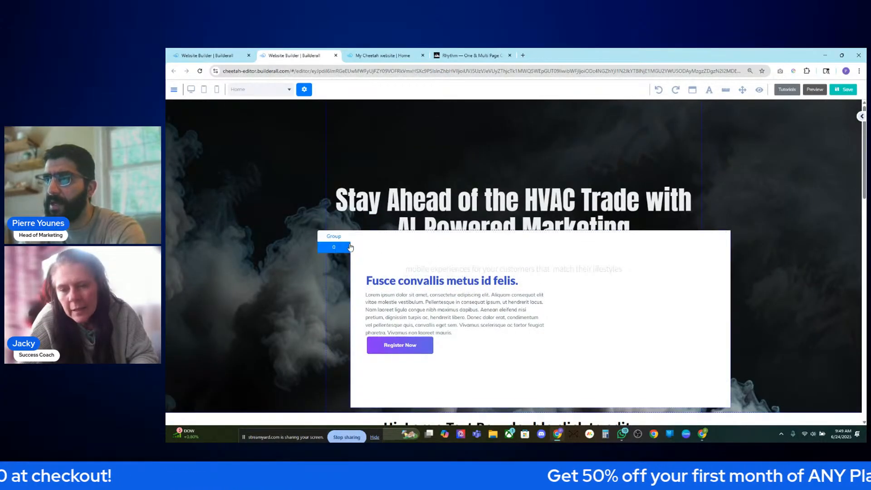
# - Delete the card's faint subtitle and placeholder heading, confirming each deletion
pyautogui.click(469, 271)
pyautogui.press('Delete')
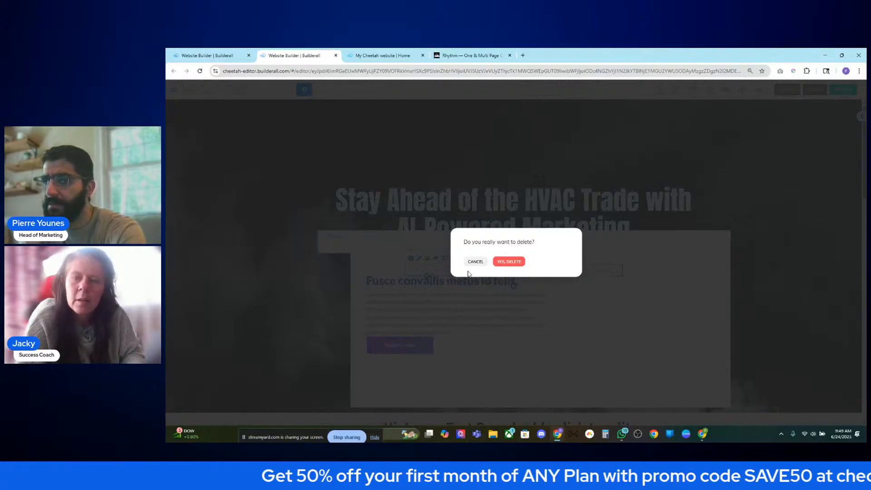
pyautogui.click(511, 263)
pyautogui.click(483, 267)
pyautogui.click(508, 262)
# - Delete the paragraph and Register Now button, leaving the empty slider page selected
pyautogui.click(468, 296)
pyautogui.click(484, 285)
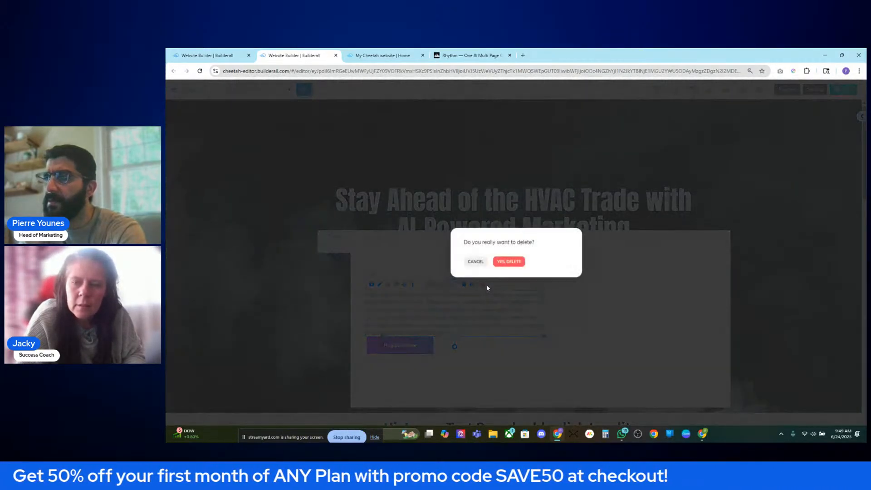
pyautogui.click(508, 262)
pyautogui.click(399, 345)
pyautogui.click(449, 330)
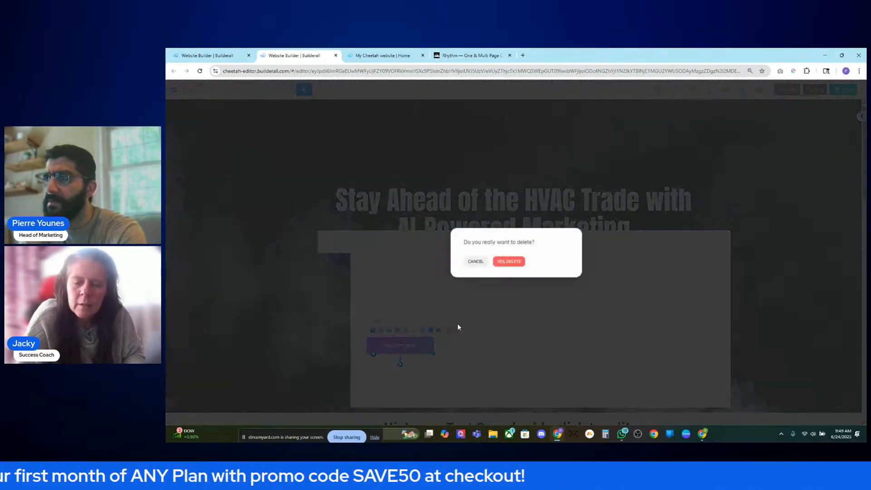
pyautogui.click(509, 263)
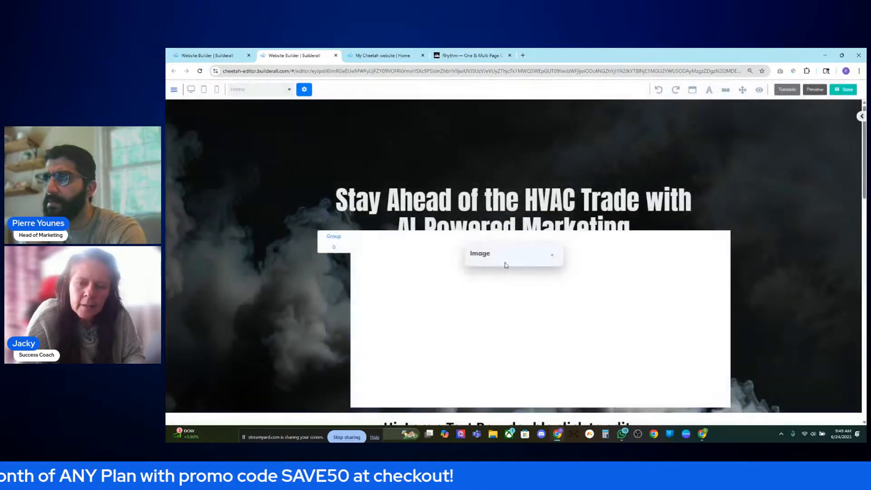
pyautogui.click(552, 258)
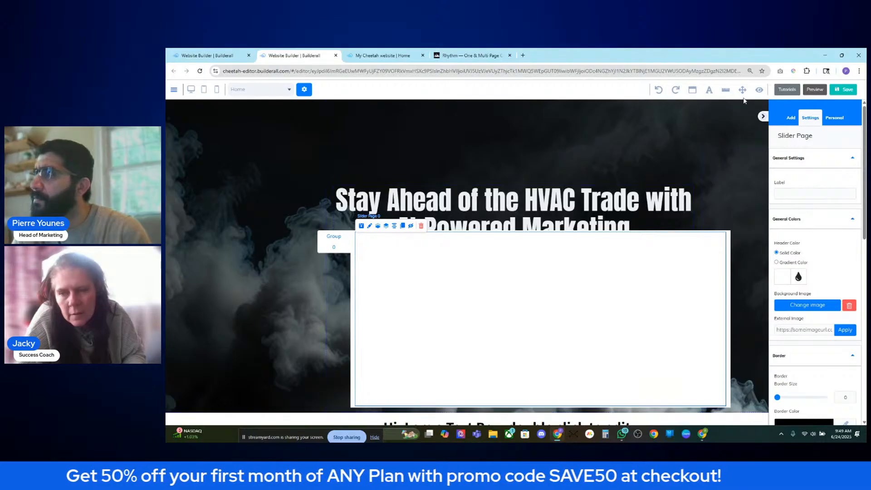
# - Drop a Title H1 text element into the slider box
pyautogui.click(794, 117)
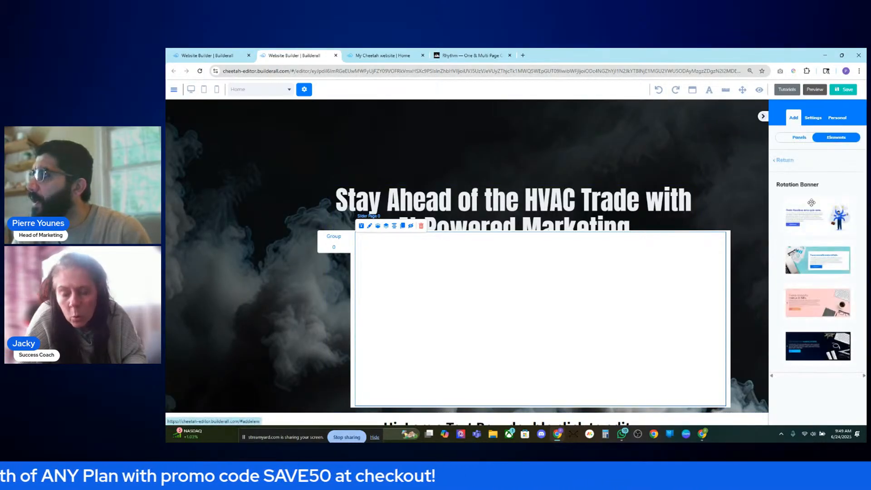
pyautogui.click(784, 160)
pyautogui.click(795, 197)
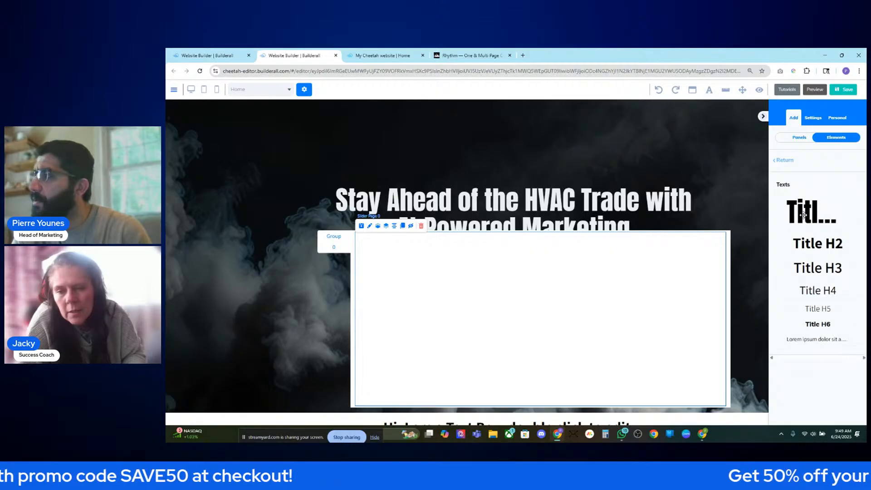
pyautogui.moveTo(804, 215); pyautogui.dragTo(658, 306)
pyautogui.click(647, 303)
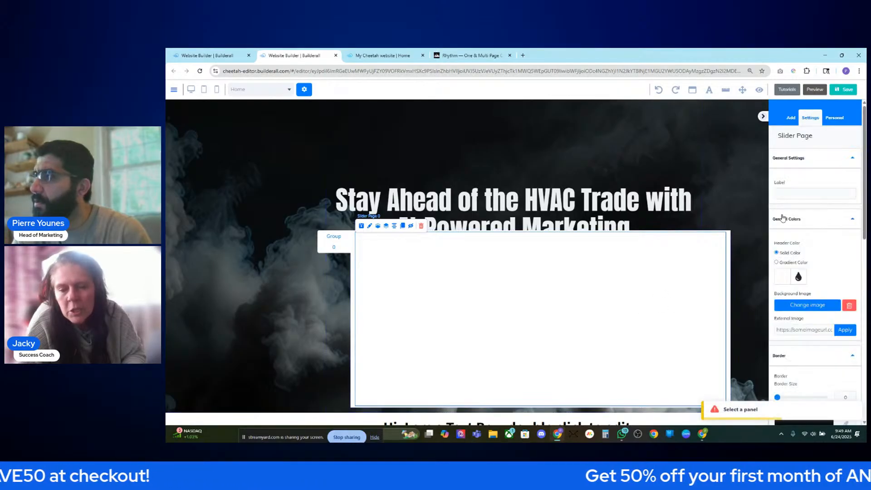
pyautogui.click(793, 119)
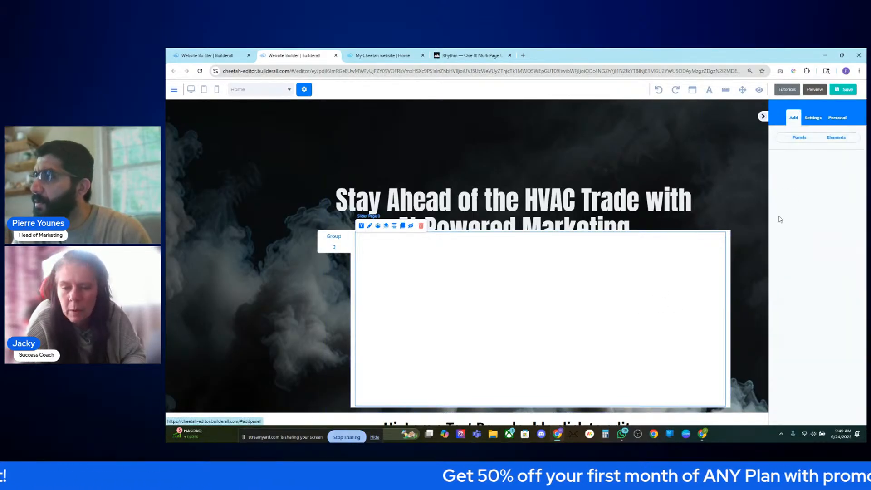
# - Lower the opacity of the rotation banner's background colour
pyautogui.click(353, 248)
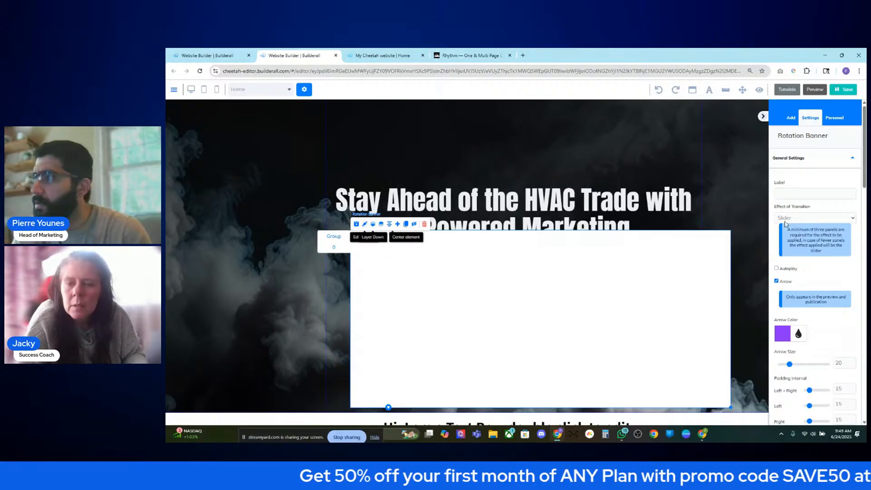
pyautogui.scroll(-3, 823, 320)
pyautogui.scroll(3, 823, 318)
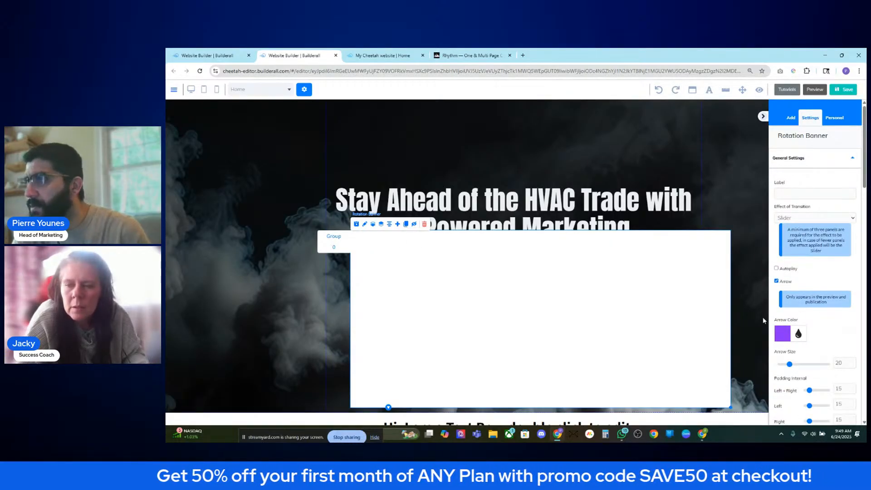
pyautogui.scroll(-2, 763, 314)
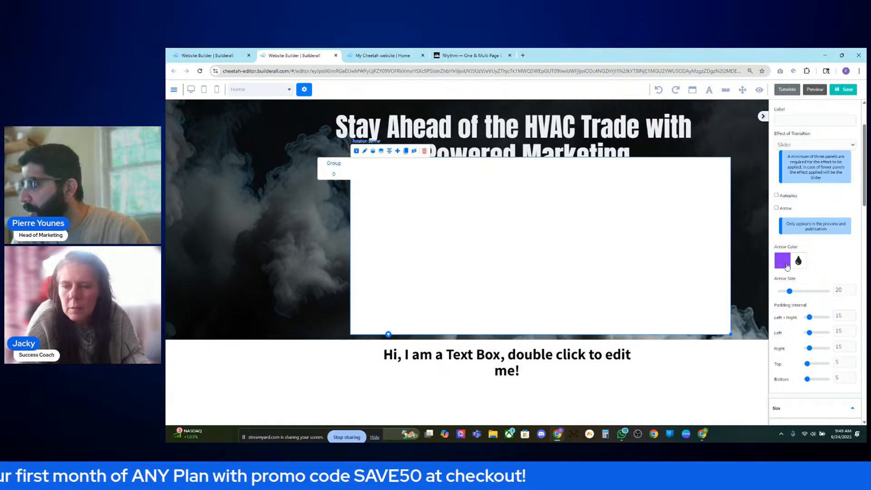
pyautogui.scroll(-8, 799, 302)
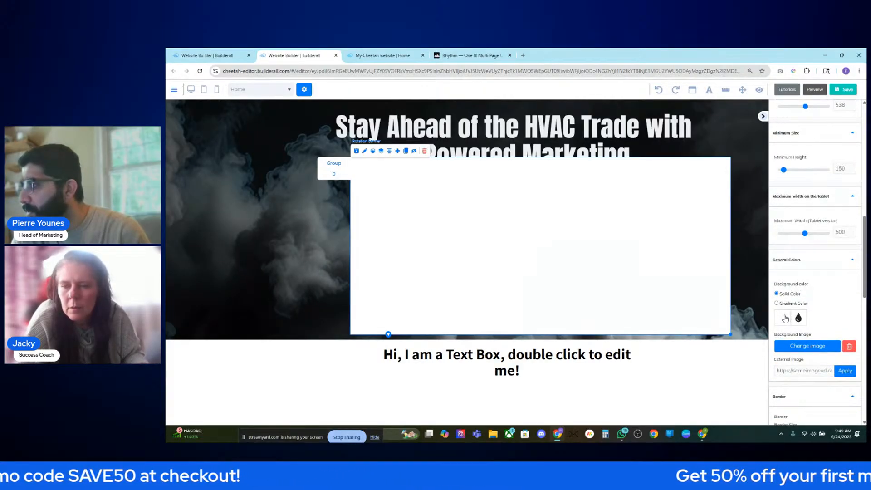
pyautogui.click(785, 318)
pyautogui.moveTo(794, 398); pyautogui.dragTo(774, 399)
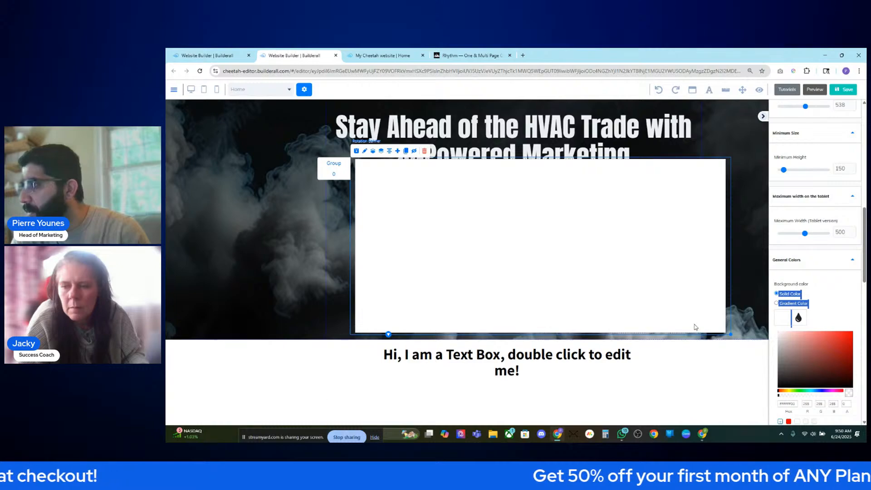
# - Set the slider page's header colour alpha almost to zero (FFFFFF05)
pyautogui.click(716, 308)
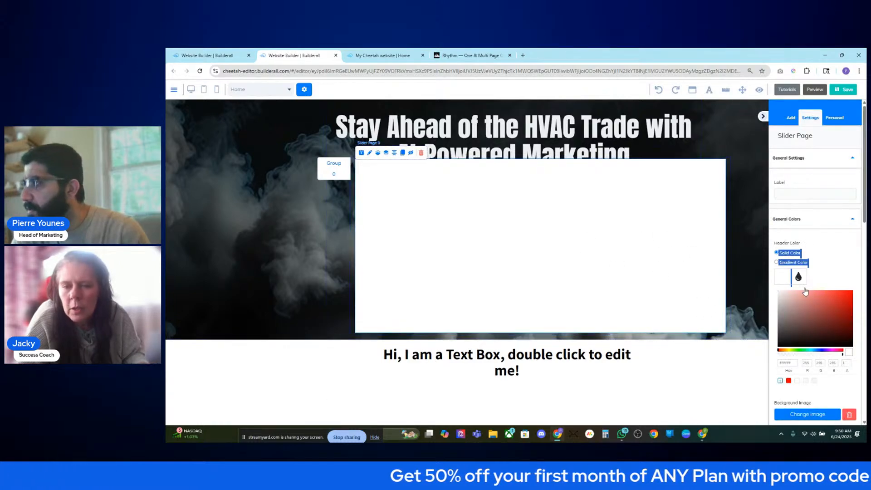
pyautogui.scroll(-5, 832, 269)
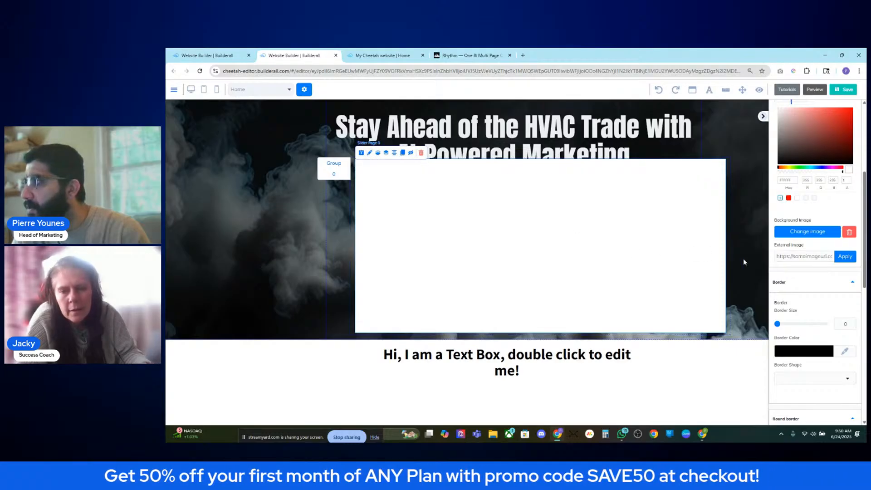
pyautogui.scroll(-1, 812, 292)
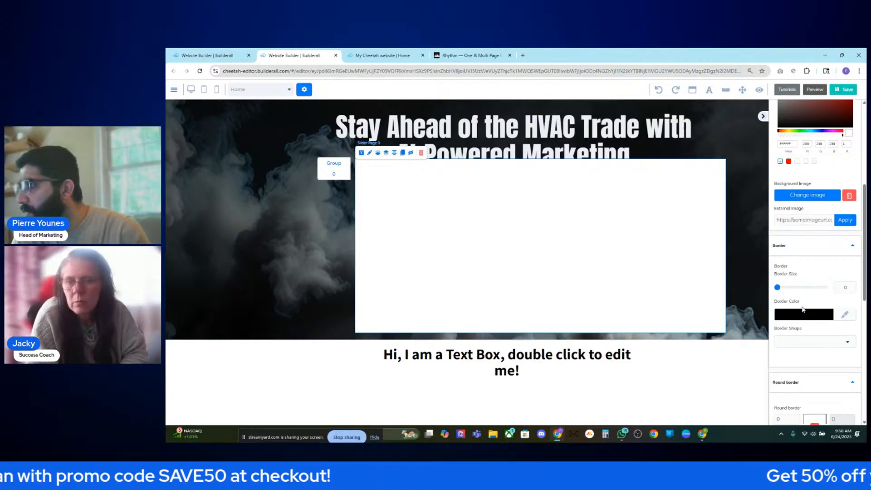
pyautogui.scroll(2, 803, 310)
pyautogui.scroll(3, 804, 308)
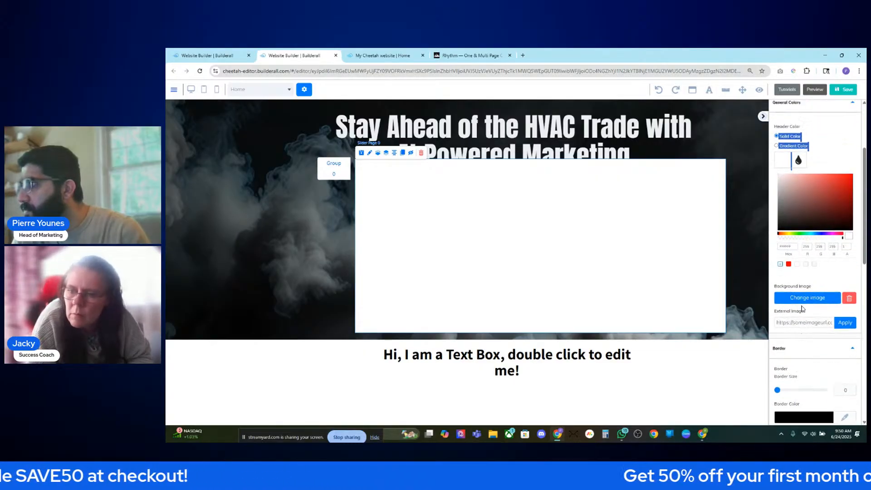
pyautogui.click(829, 318)
pyautogui.click(779, 318)
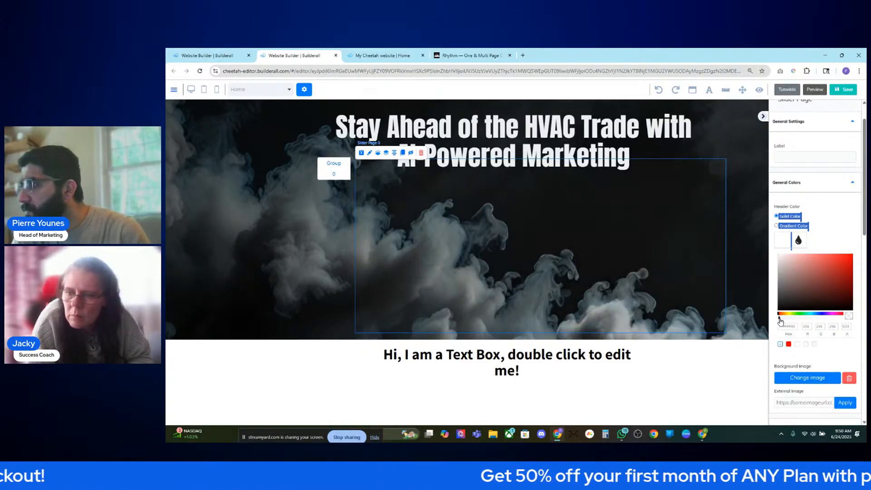
pyautogui.moveTo(820, 318); pyautogui.dragTo(778, 319)
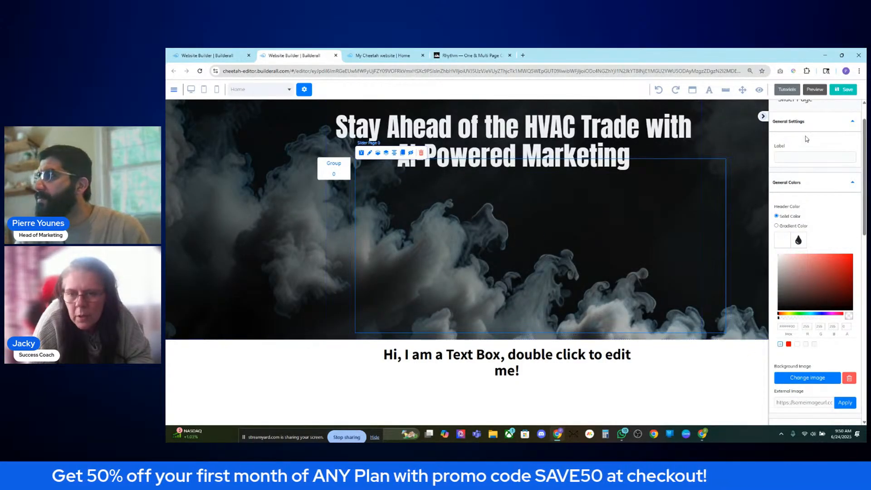
pyautogui.scroll(2, 829, 180)
pyautogui.click(795, 123)
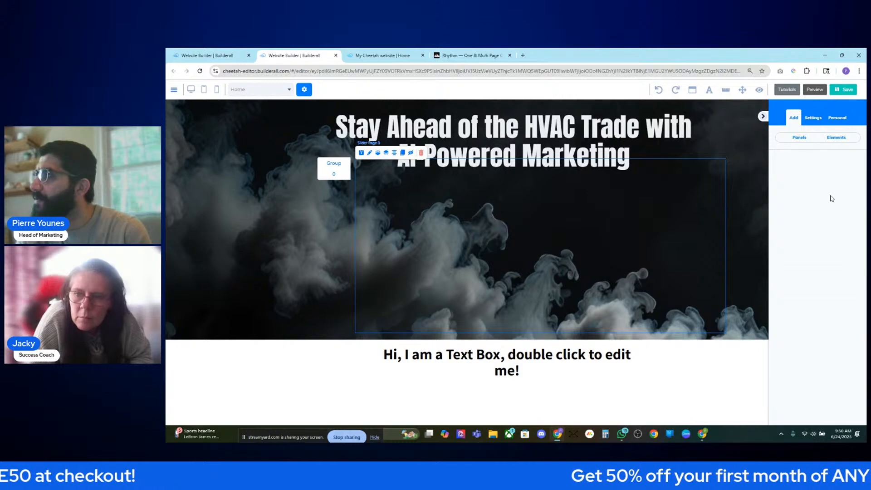
pyautogui.click(837, 137)
pyautogui.moveTo(802, 210); pyautogui.dragTo(540, 225)
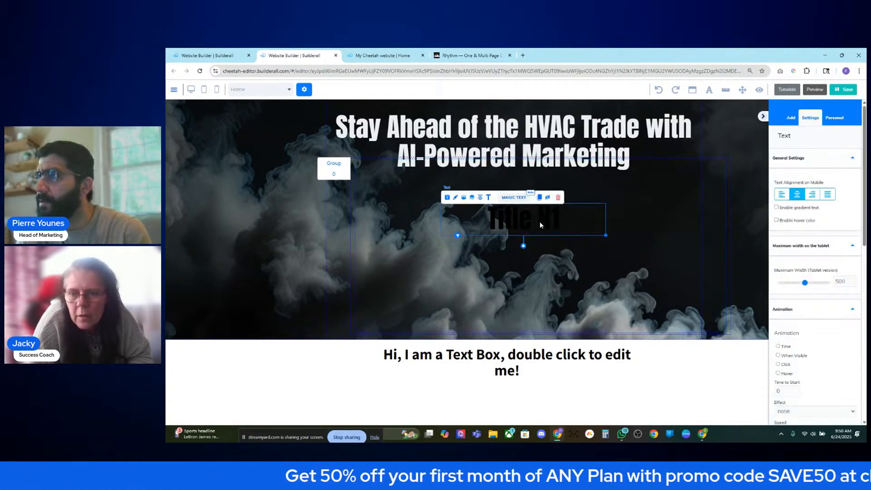
pyautogui.doubleClick(540, 225)
pyautogui.tripleClick(540, 225)
pyautogui.click(545, 196)
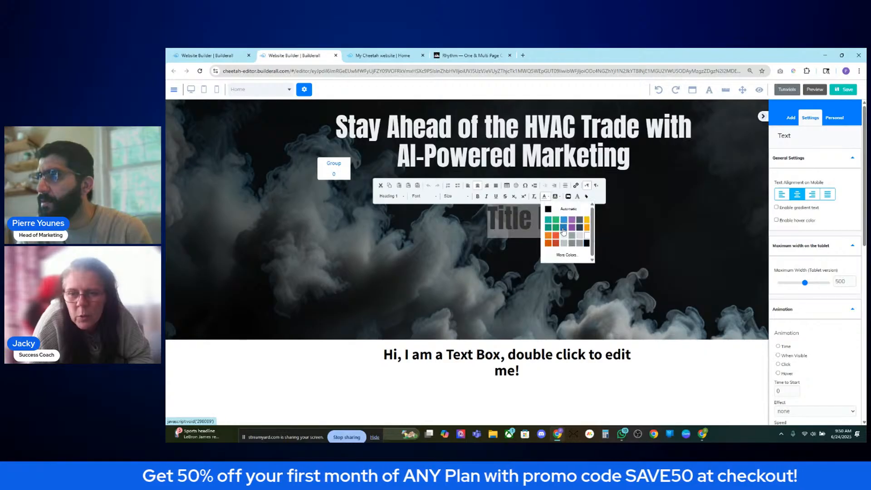
pyautogui.click(588, 237)
pyautogui.click(562, 225)
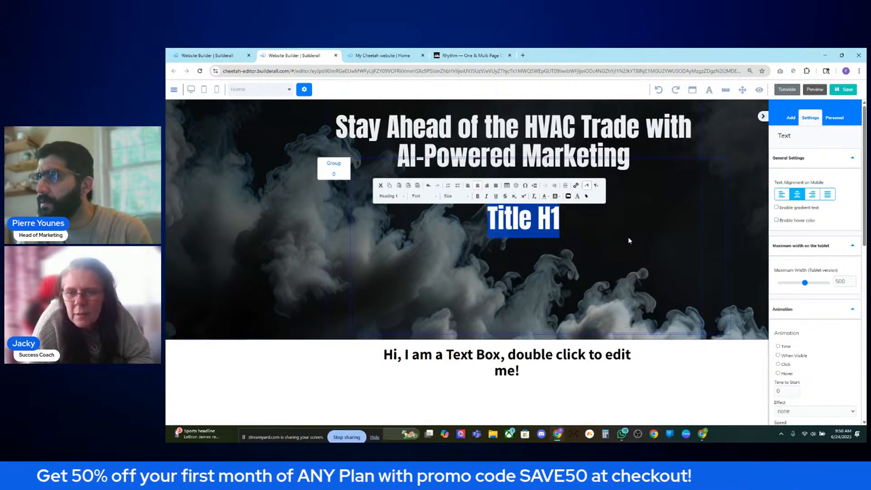
pyautogui.click(570, 219)
pyautogui.press('Delete')
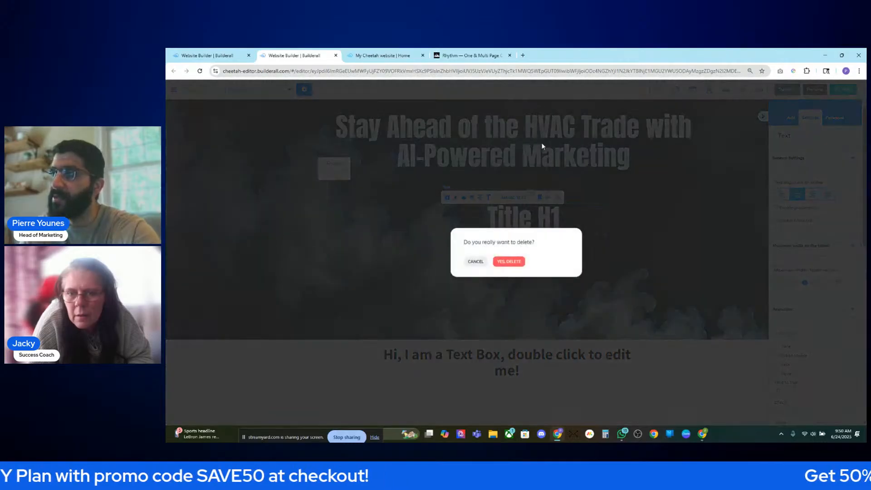
pyautogui.click(513, 261)
pyautogui.scroll(4, 582, 266)
pyautogui.scroll(5, 678, 209)
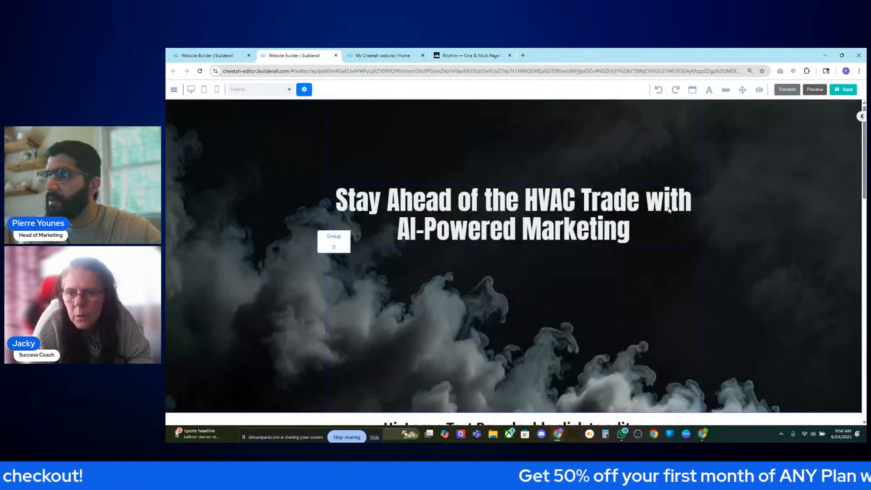
# - Move the headline banner up and centre it, aligning the slider page on the centre guide
pyautogui.click(577, 203)
pyautogui.moveTo(576, 203); pyautogui.dragTo(604, 288)
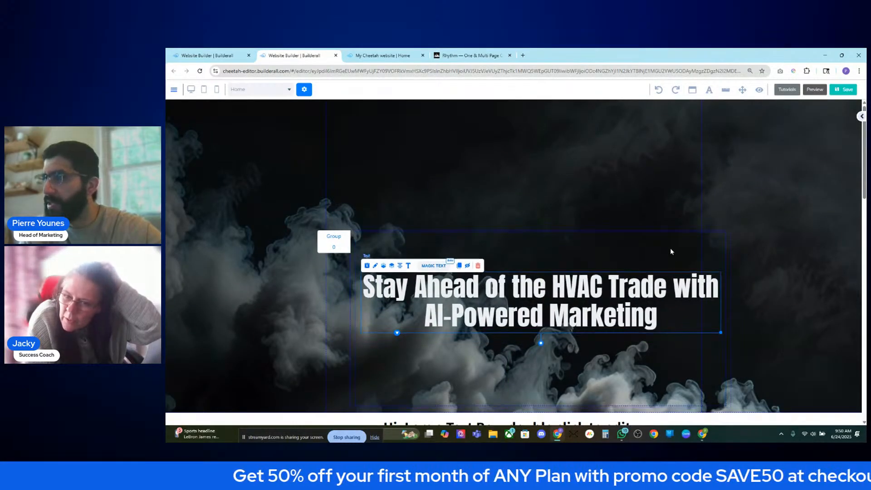
pyautogui.click(646, 242)
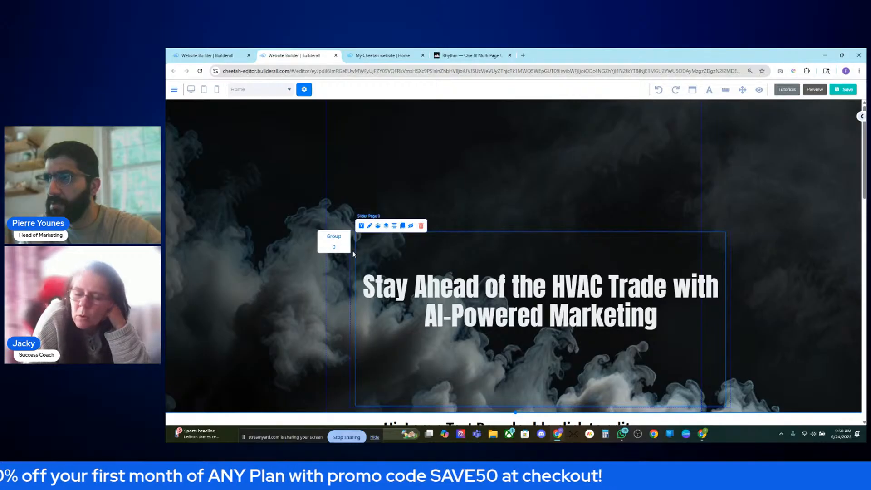
pyautogui.moveTo(351, 254); pyautogui.dragTo(328, 184)
pyautogui.click(365, 154)
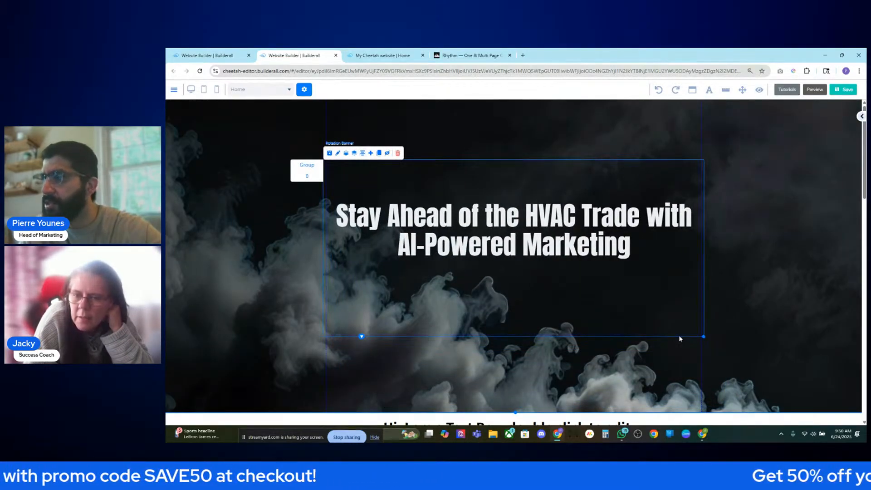
pyautogui.moveTo(703, 336); pyautogui.dragTo(700, 335)
pyautogui.click(663, 327)
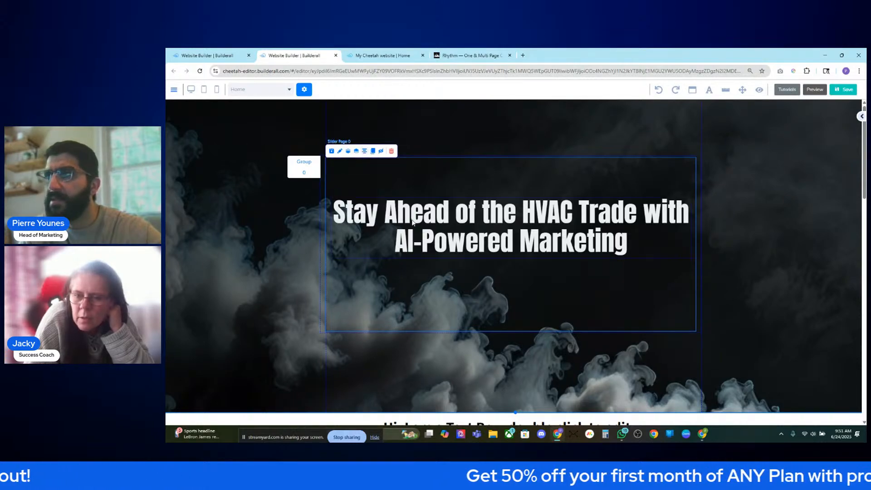
pyautogui.moveTo(325, 169); pyautogui.dragTo(328, 167)
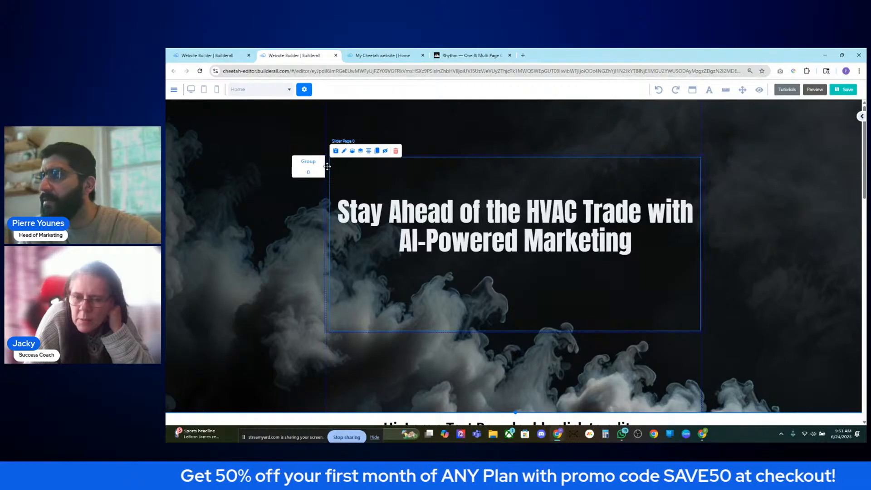
pyautogui.click(327, 167)
# - Shorten the banner box by dragging its bottom-right handle upward
pyautogui.scroll(-5, 439, 207)
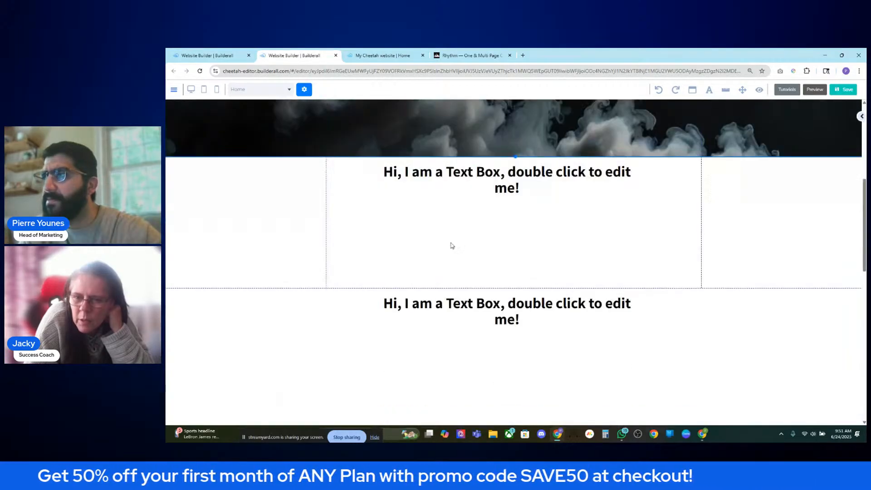
pyautogui.scroll(5, 486, 245)
pyautogui.scroll(-3, 499, 267)
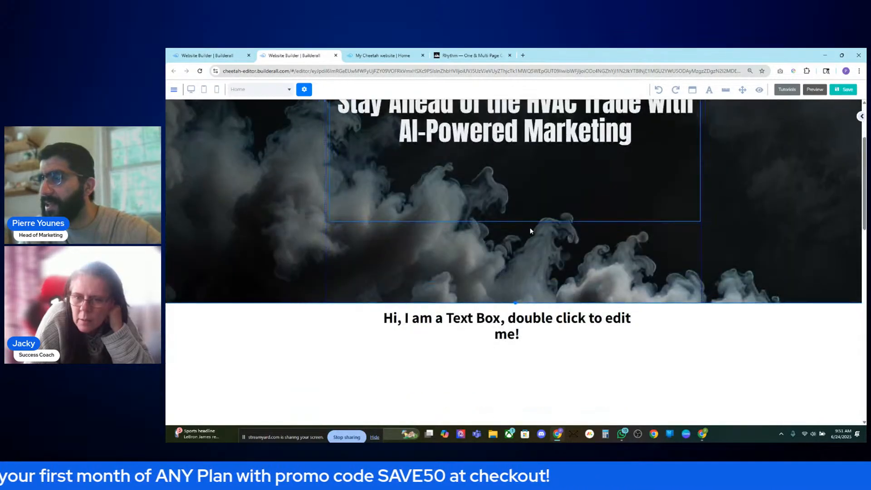
pyautogui.scroll(3, 527, 227)
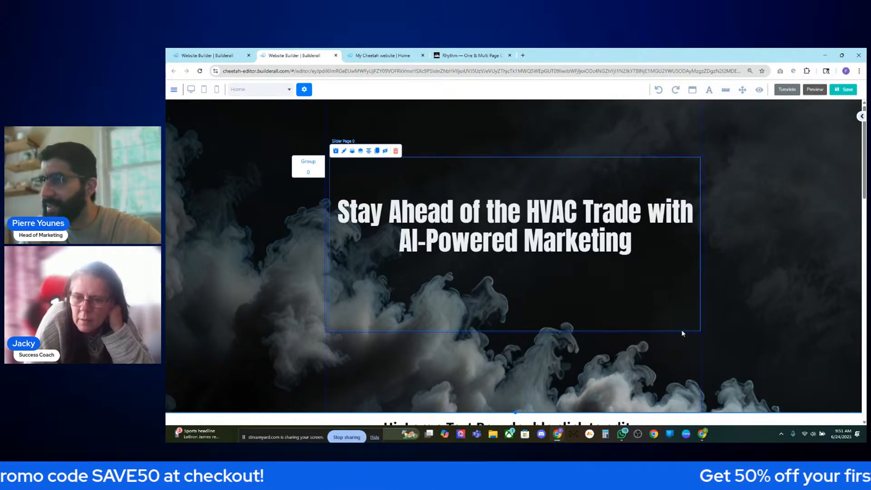
pyautogui.click(699, 331)
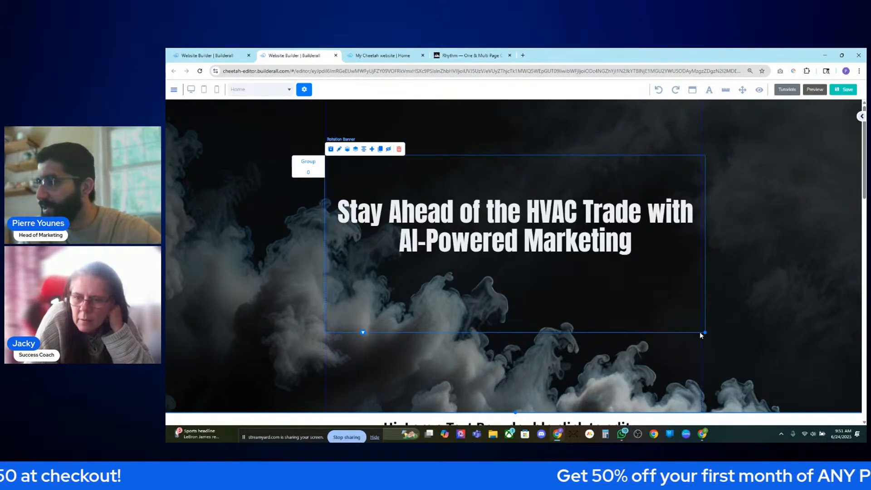
pyautogui.moveTo(704, 334); pyautogui.dragTo(701, 265)
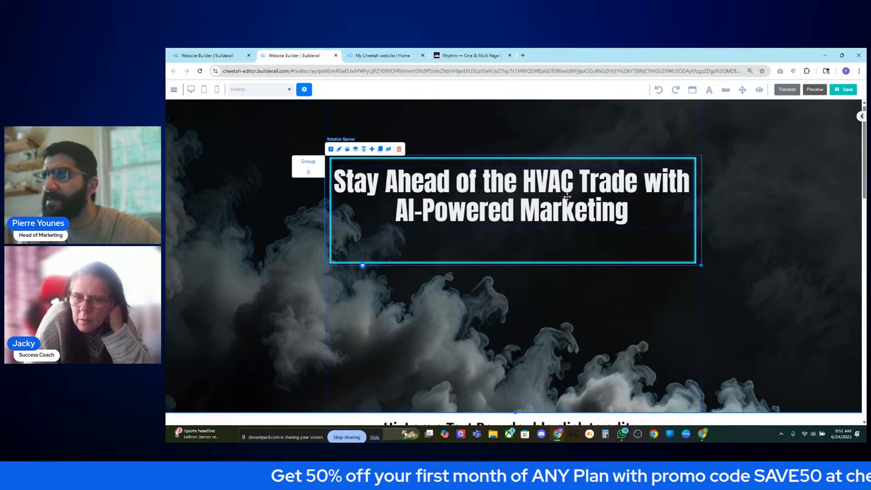
# - Shrink the banner closer to the headline and nudge the headline slightly higher
pyautogui.click(568, 200)
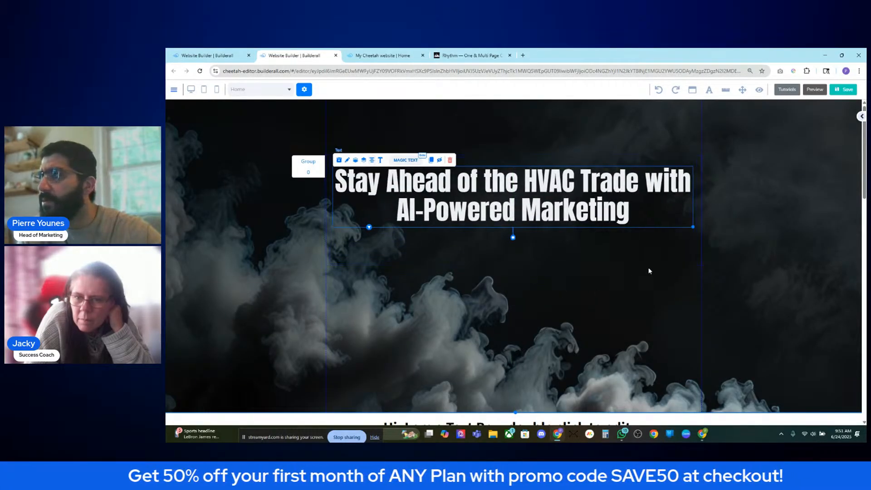
pyautogui.click(699, 263)
pyautogui.moveTo(701, 265); pyautogui.dragTo(696, 237)
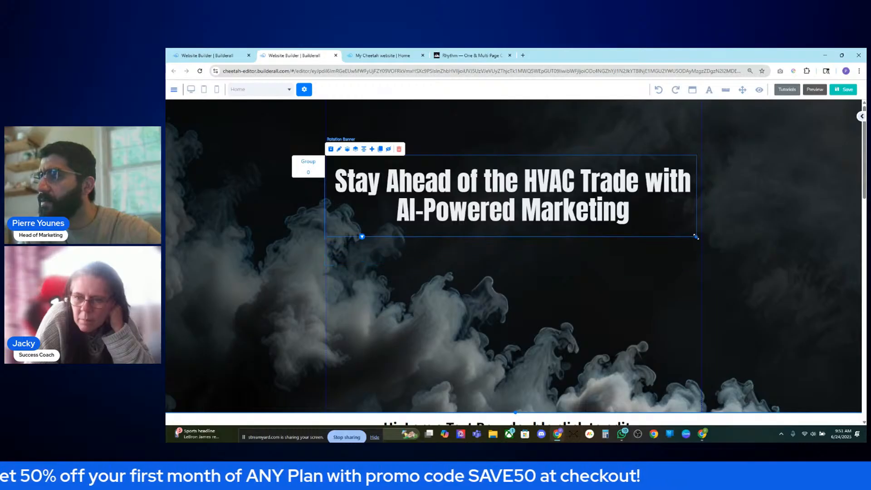
pyautogui.click(315, 174)
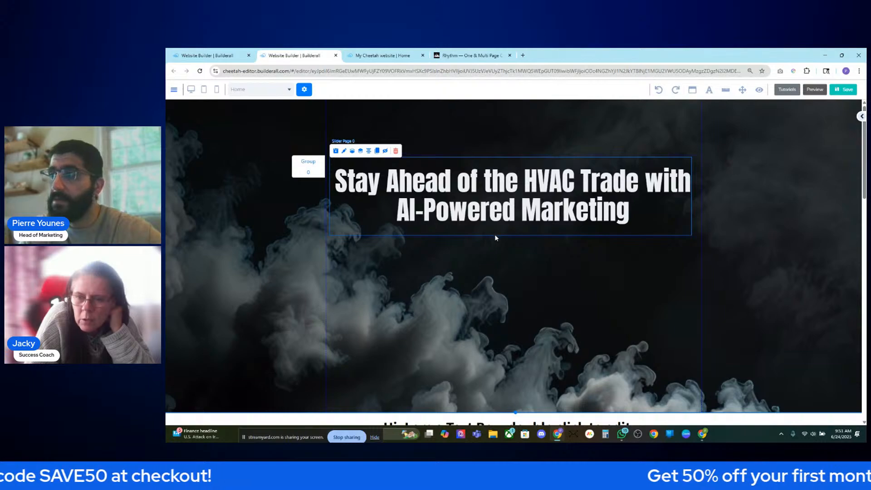
pyautogui.moveTo(648, 230); pyautogui.dragTo(668, 237)
pyautogui.click(668, 233)
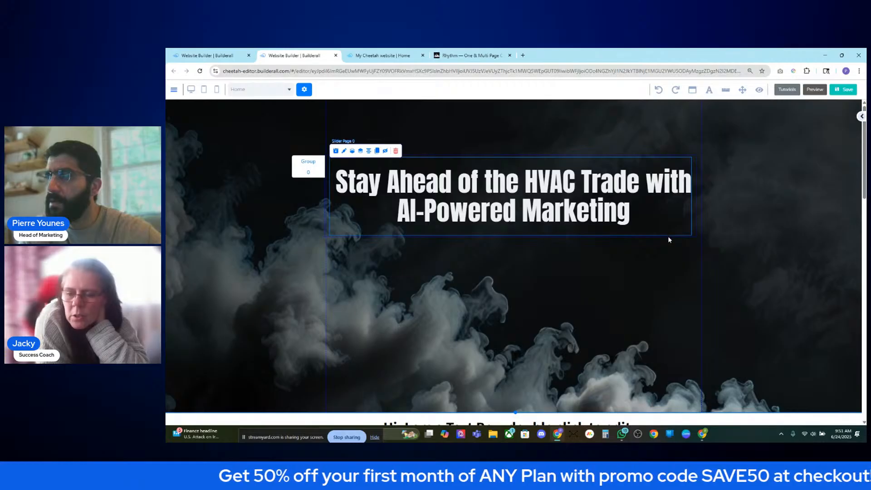
pyautogui.click(734, 240)
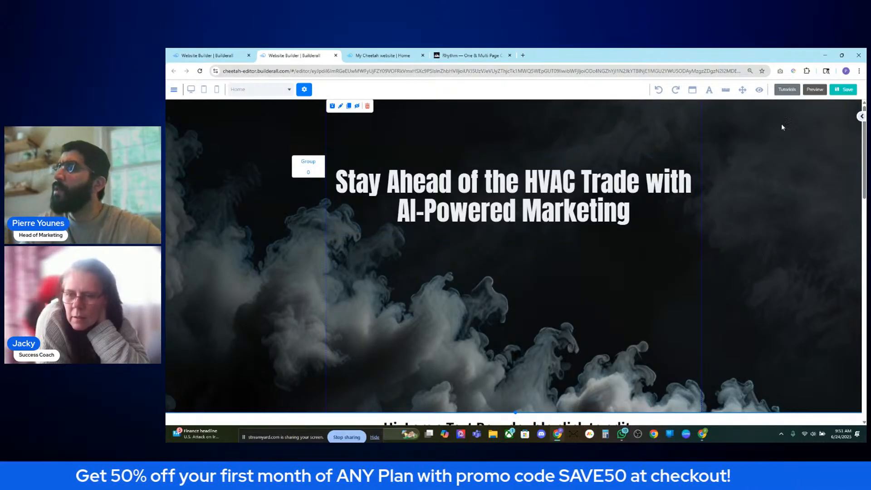
# - Add a Title H5 text element under the headline and give it a light font colour
pyautogui.click(861, 117)
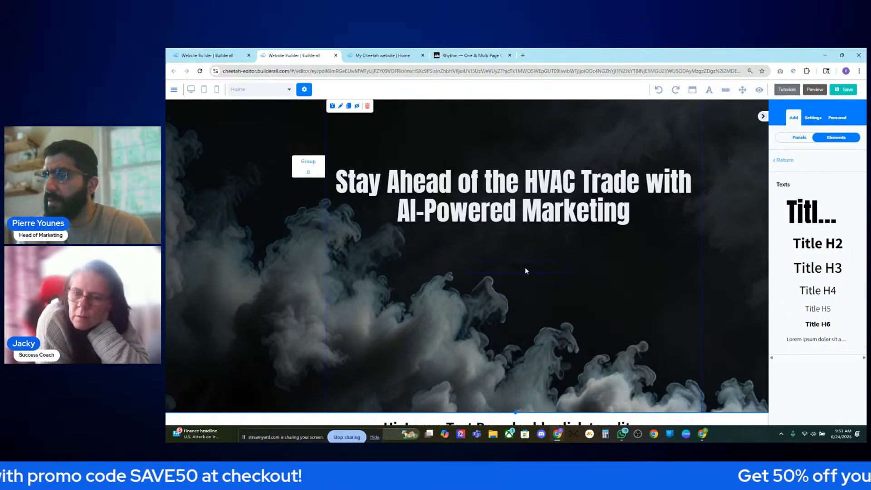
pyautogui.doubleClick(525, 268)
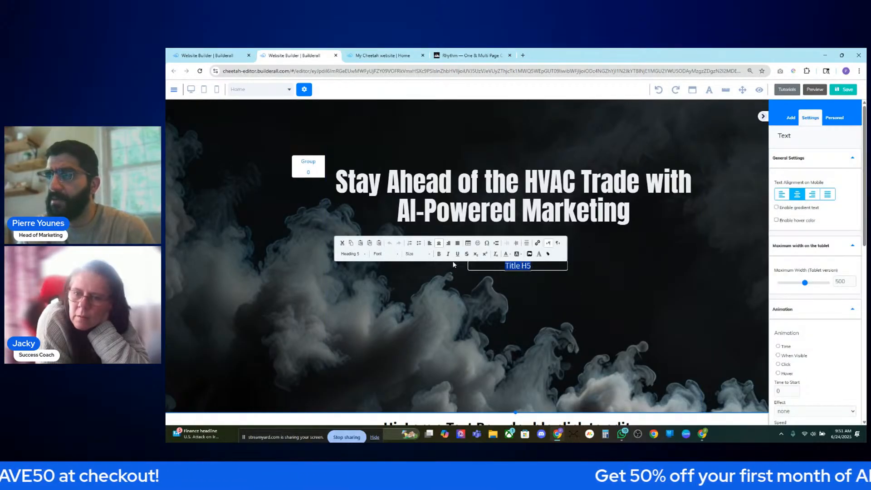
pyautogui.click(510, 257)
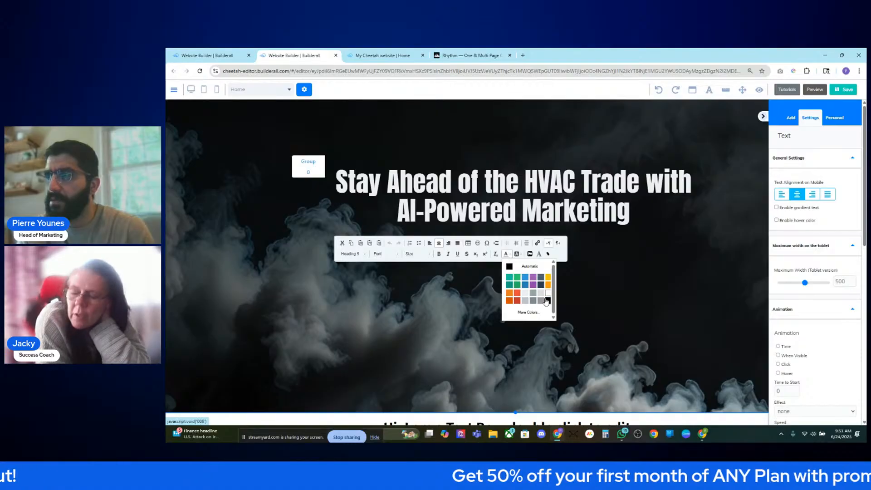
pyautogui.click(529, 298)
pyautogui.click(604, 293)
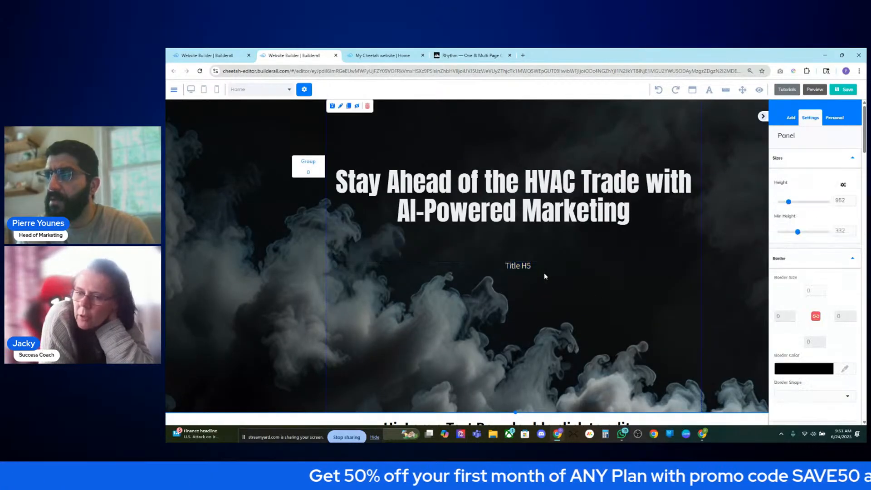
# - Reapply a light swatch as the Title H5 text colour
pyautogui.click(526, 266)
pyautogui.doubleClick(526, 266)
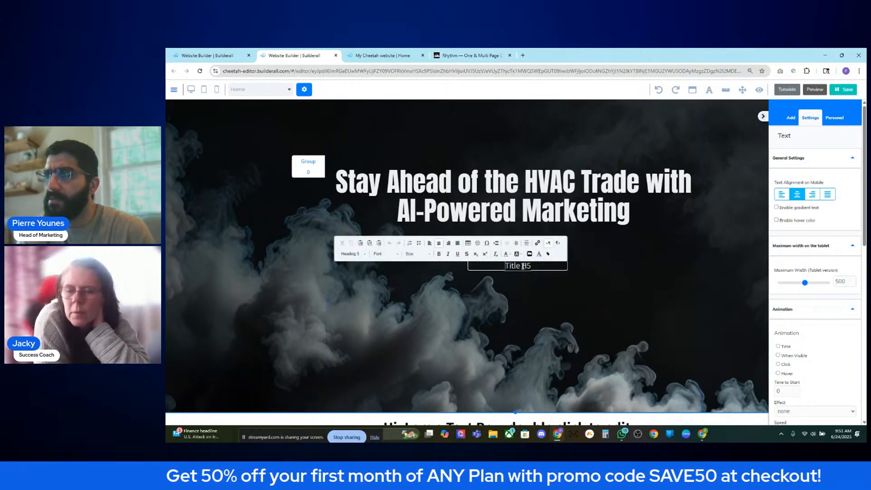
pyautogui.click(508, 255)
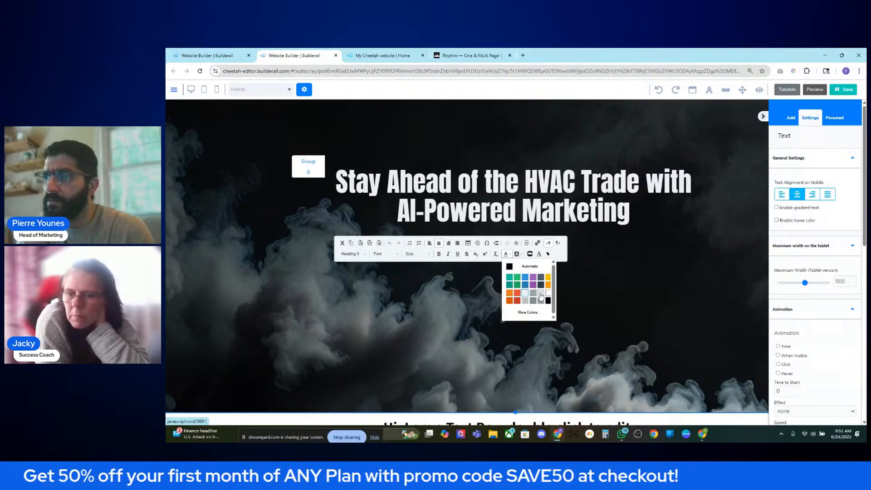
pyautogui.click(541, 299)
pyautogui.click(530, 271)
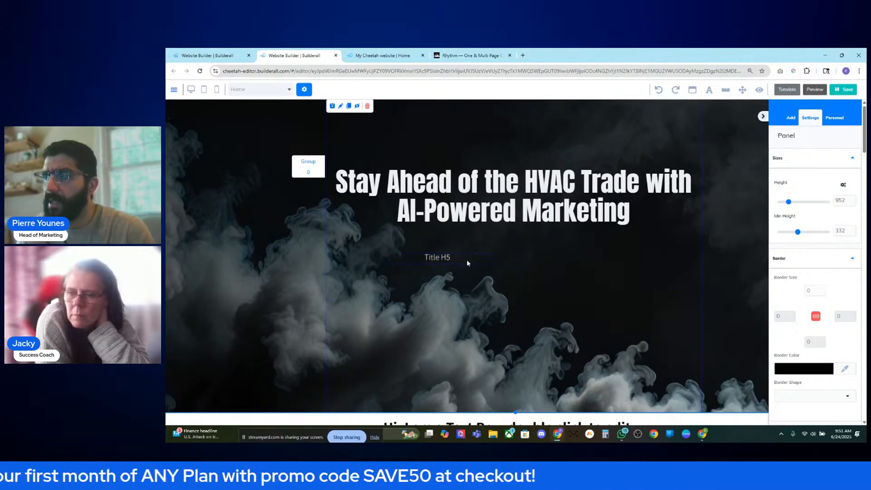
pyautogui.click(461, 256)
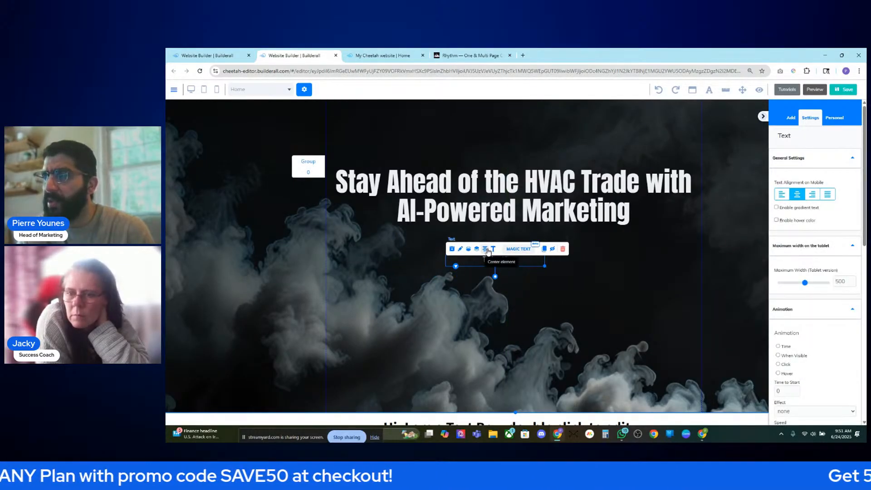
pyautogui.scroll(-4, 539, 282)
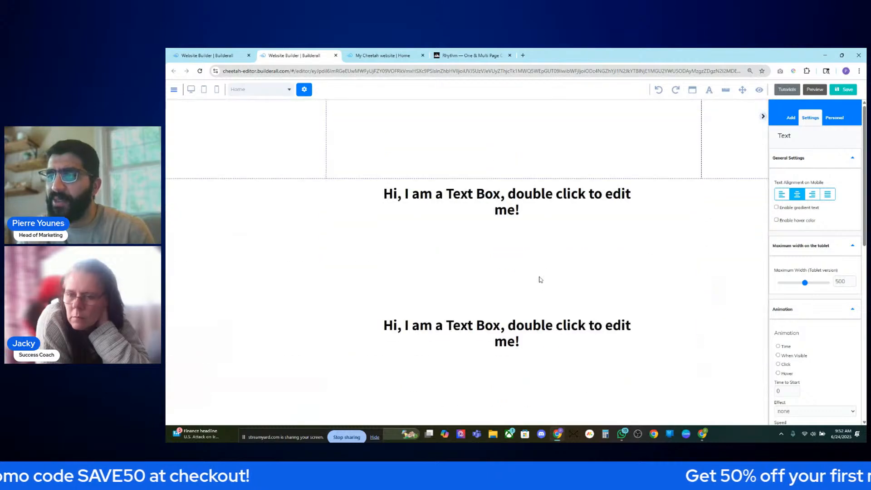
pyautogui.scroll(5, 538, 281)
# - Replace Title H5 with 'Use the power of AI to stay at the cuttong edge of your trade and grow your local business with ease!'
pyautogui.click(559, 277)
pyautogui.click(517, 260)
pyautogui.doubleClick(518, 260)
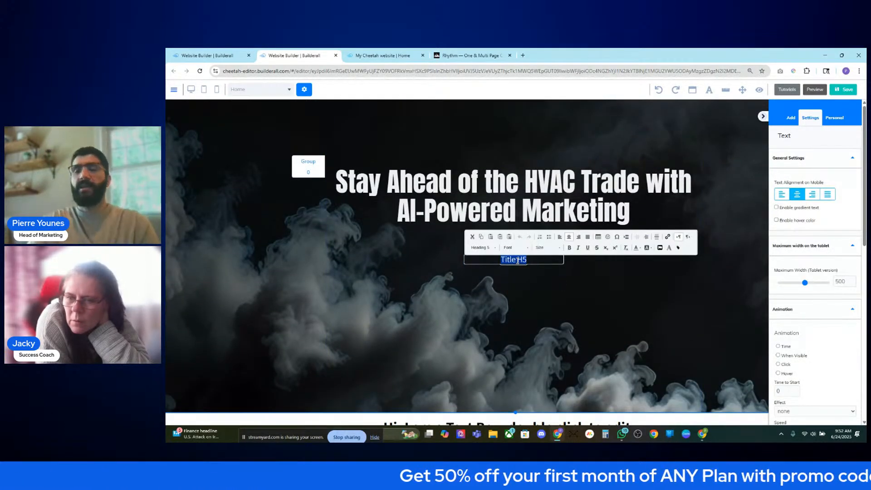
pyautogui.write('Use')
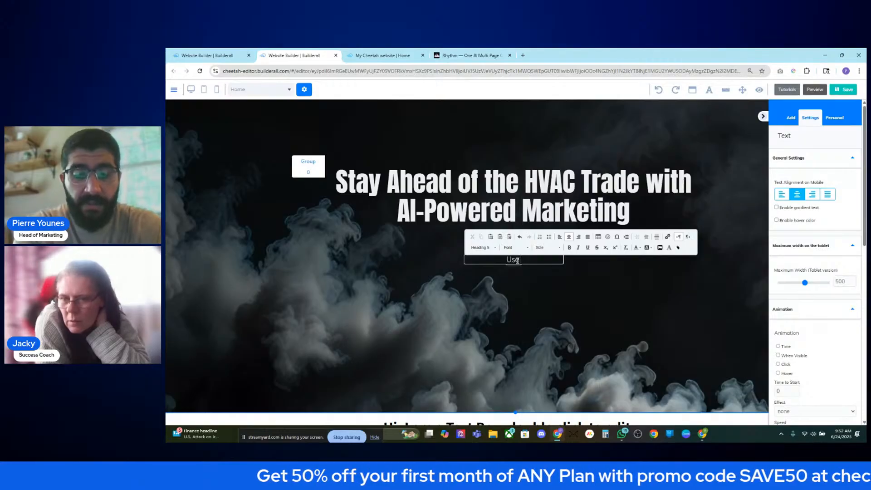
pyautogui.write(' the power of AI to')
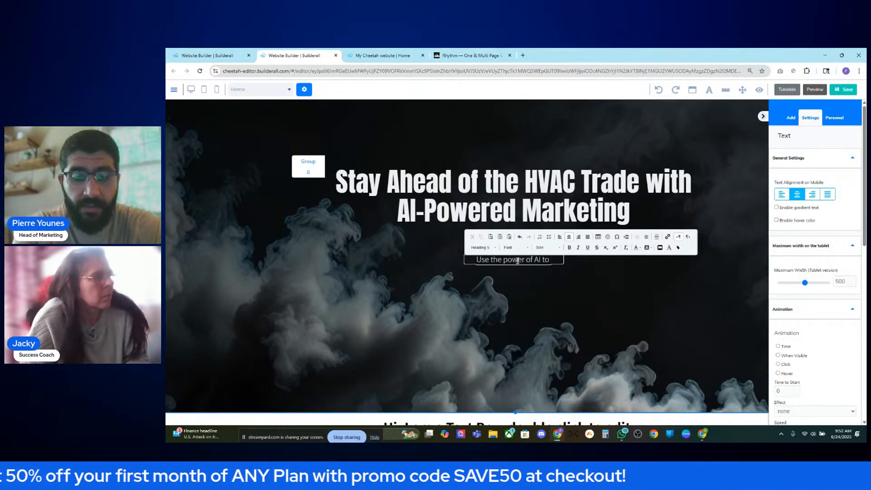
pyautogui.write(' sta')
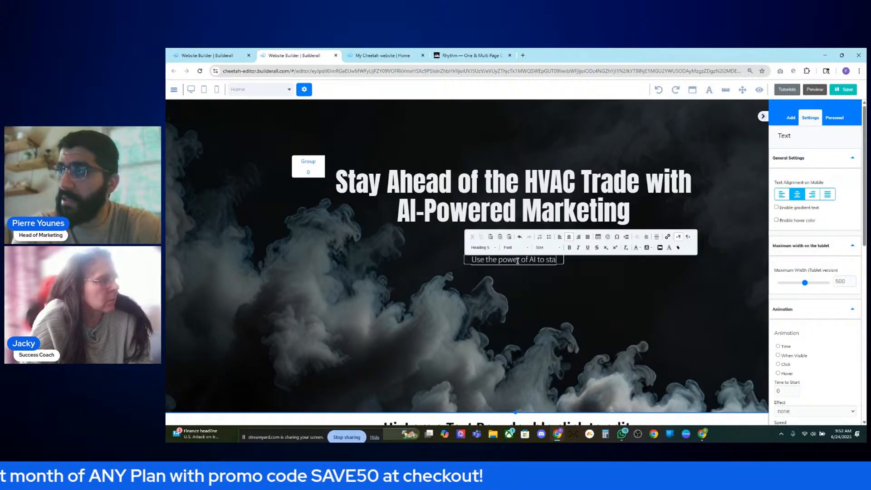
pyautogui.write('y at te')
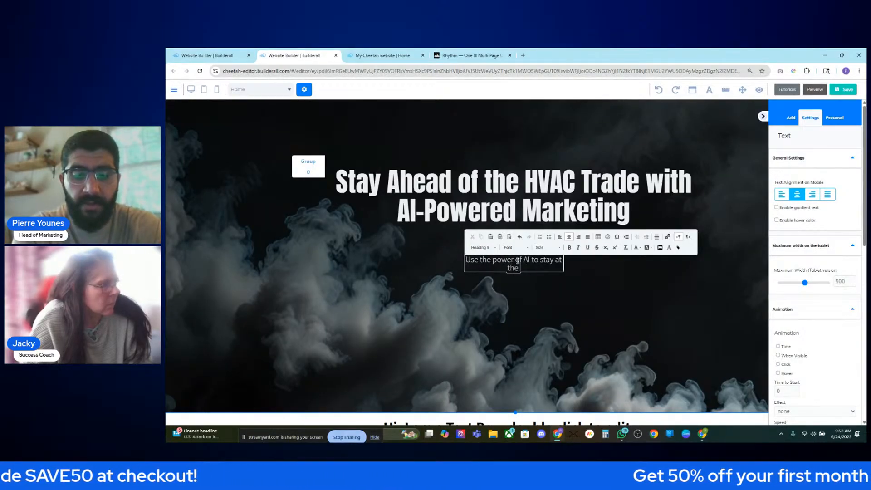
pyautogui.write('e cuttong edge of your indus')
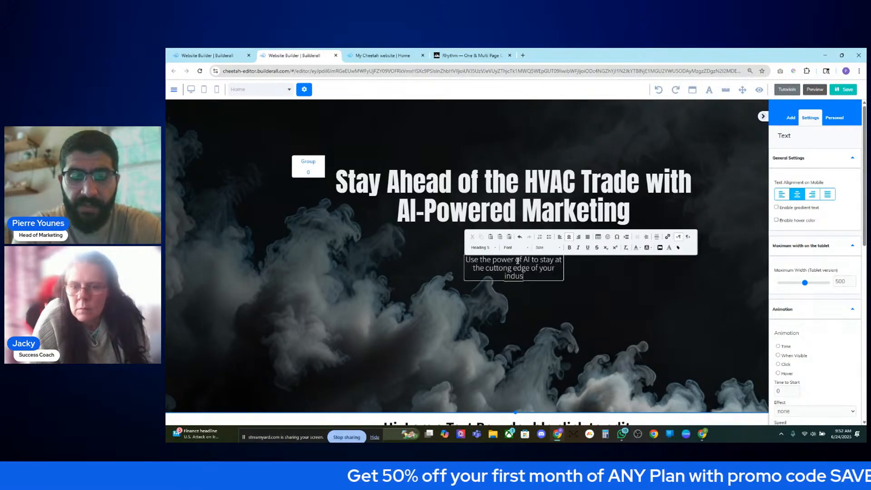
pyautogui.write('d')
pyautogui.press('BackSpace')
pyautogui.press('BackSpace')
pyautogui.press('BackSpace')
pyautogui.write('tr')
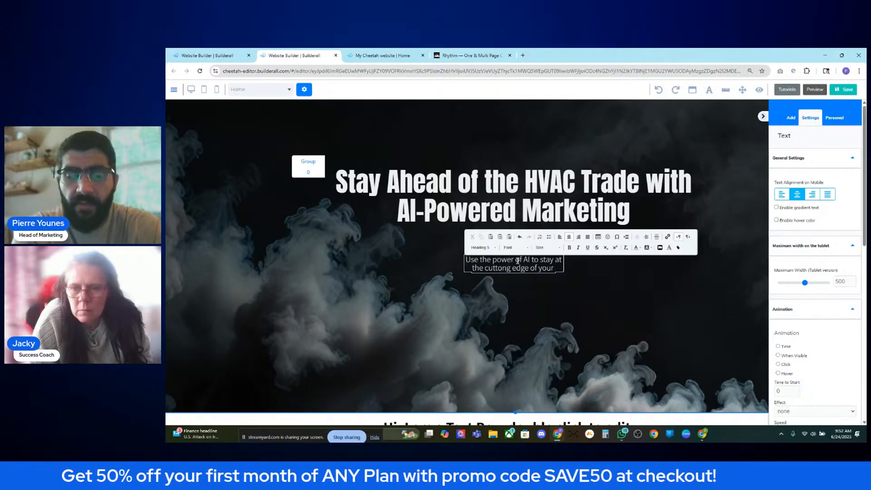
pyautogui.write('ade and')
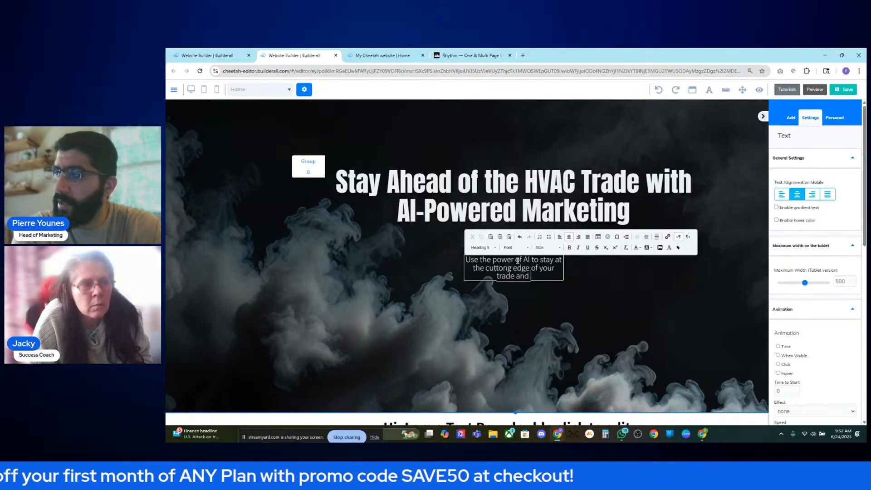
pyautogui.write(' grow your')
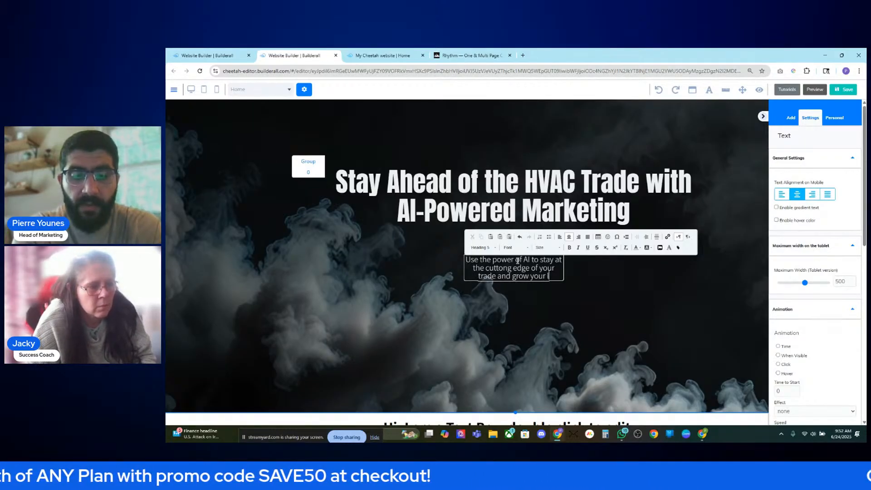
pyautogui.write(' local business')
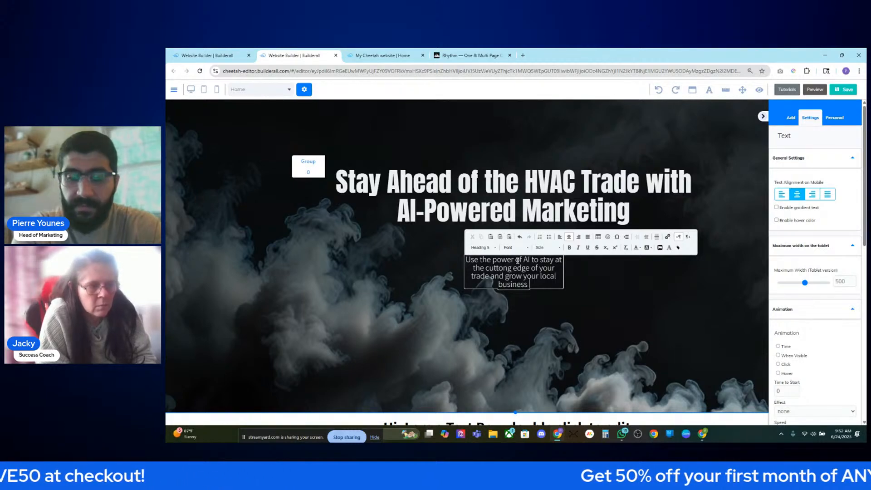
pyautogui.write('with ease!')
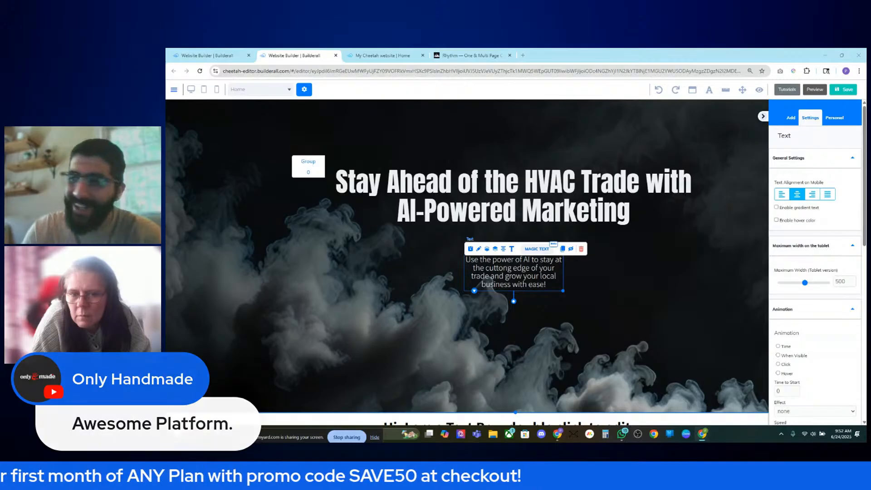
# - Widen the subheading to two lines and centre it under the headline
pyautogui.moveTo(564, 292); pyautogui.dragTo(702, 284)
pyautogui.moveTo(640, 267); pyautogui.dragTo(608, 261)
pyautogui.moveTo(541, 265); pyautogui.dragTo(503, 267)
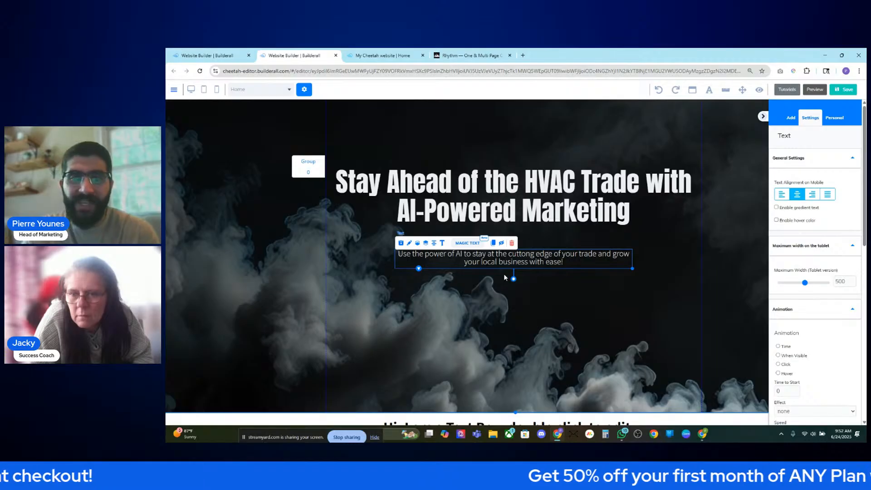
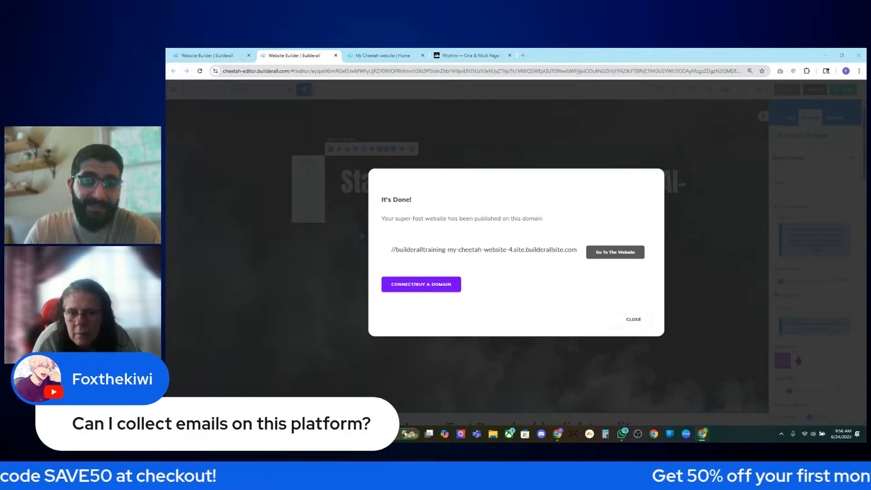
# - Dismiss the publish confirmation and reload the live site to check the smoky hero
pyautogui.click(635, 320)
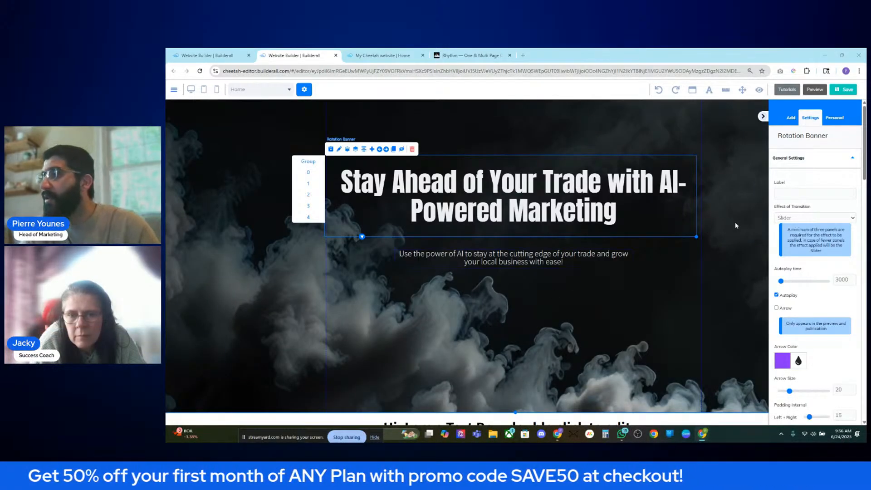
pyautogui.click(389, 56)
pyautogui.click(198, 71)
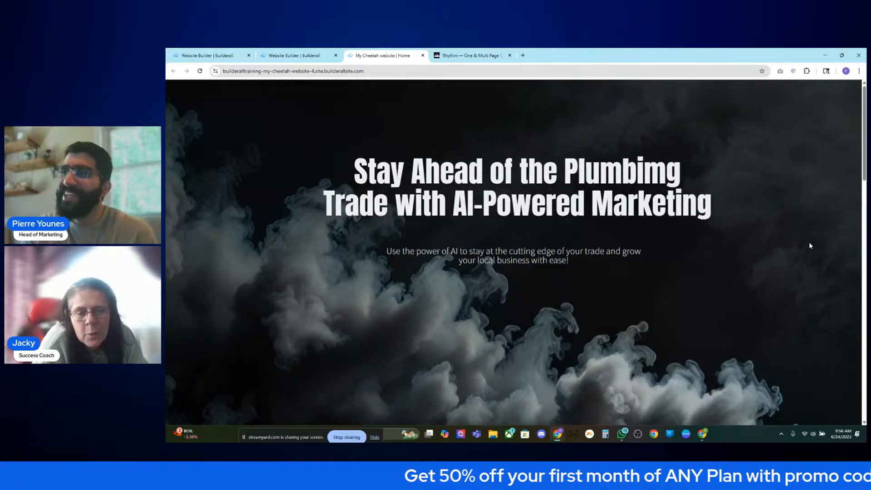
# - Set the hero Rotation Banner's slide transition effect to FadeIn/FadeOut
pyautogui.click(295, 55)
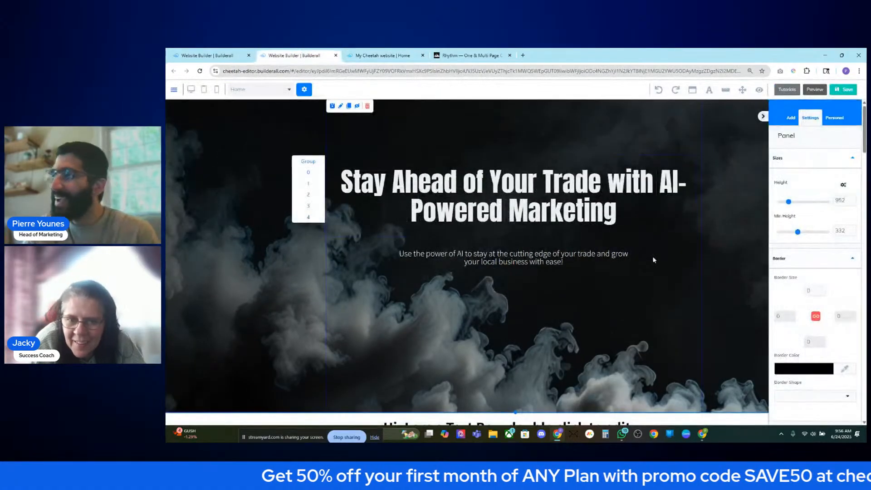
pyautogui.scroll(-3, 787, 265)
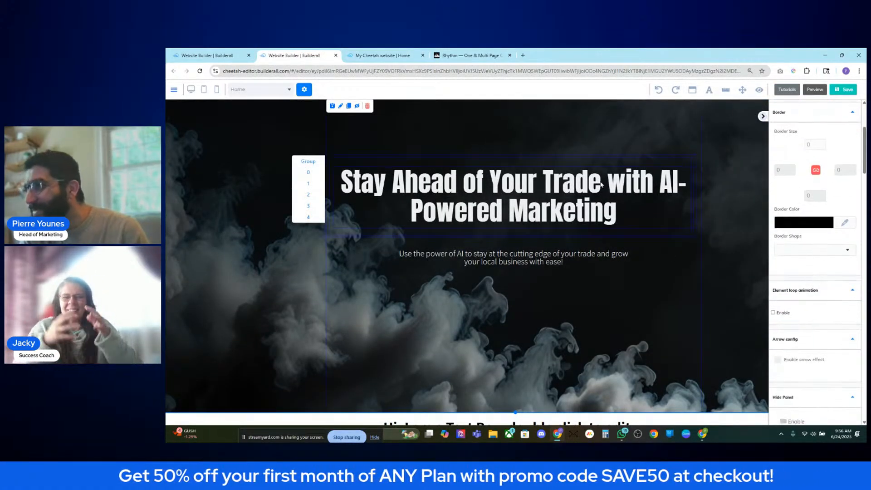
pyautogui.click(601, 184)
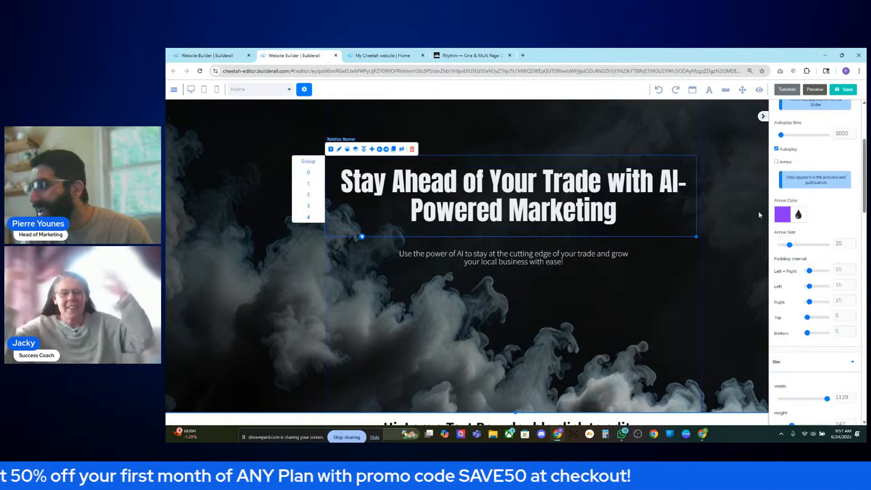
pyautogui.scroll(5, 817, 190)
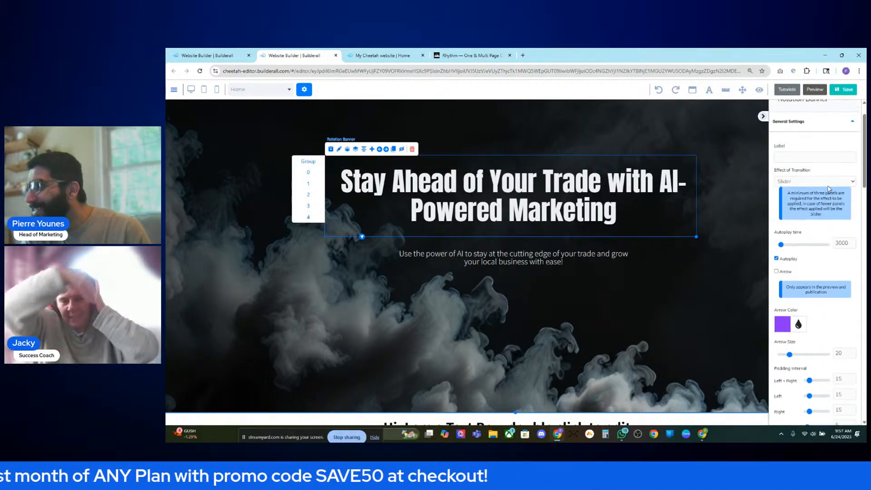
pyautogui.click(817, 182)
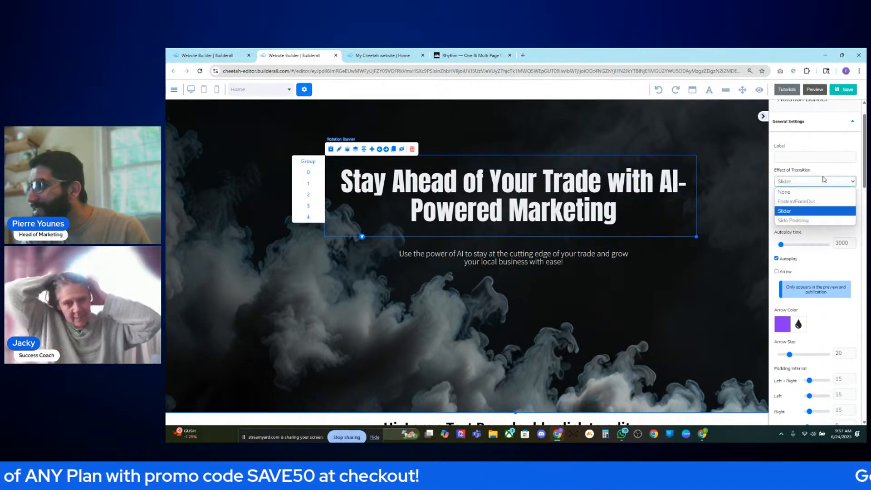
pyautogui.click(817, 221)
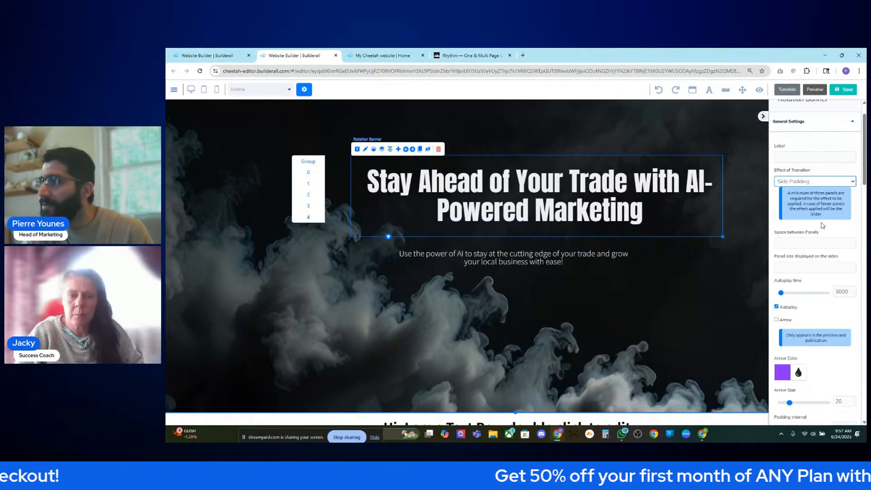
pyautogui.click(817, 182)
pyautogui.click(821, 182)
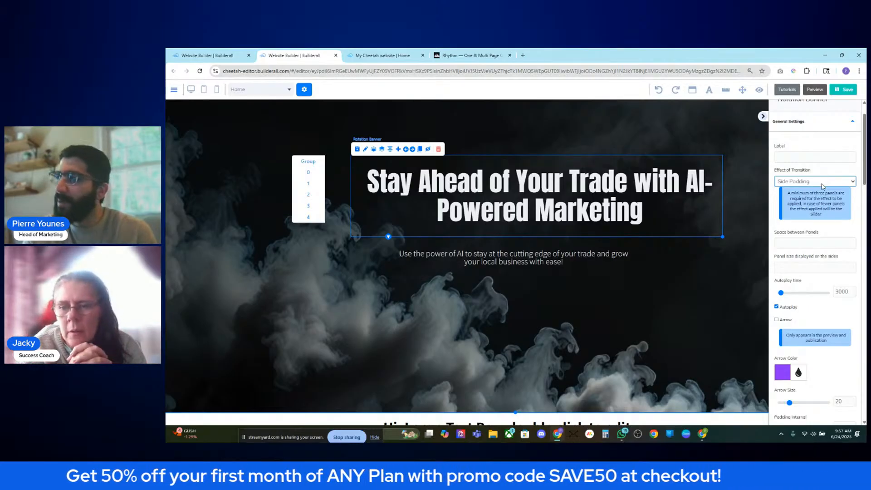
pyautogui.click(822, 184)
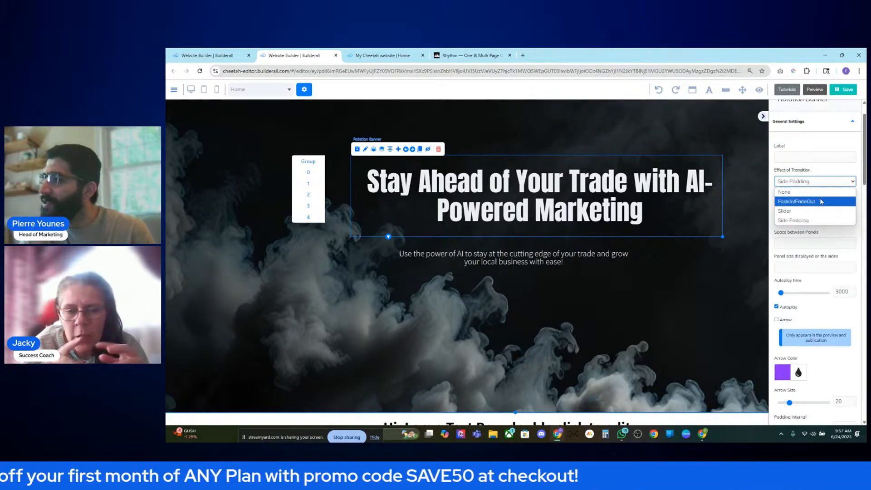
pyautogui.click(819, 201)
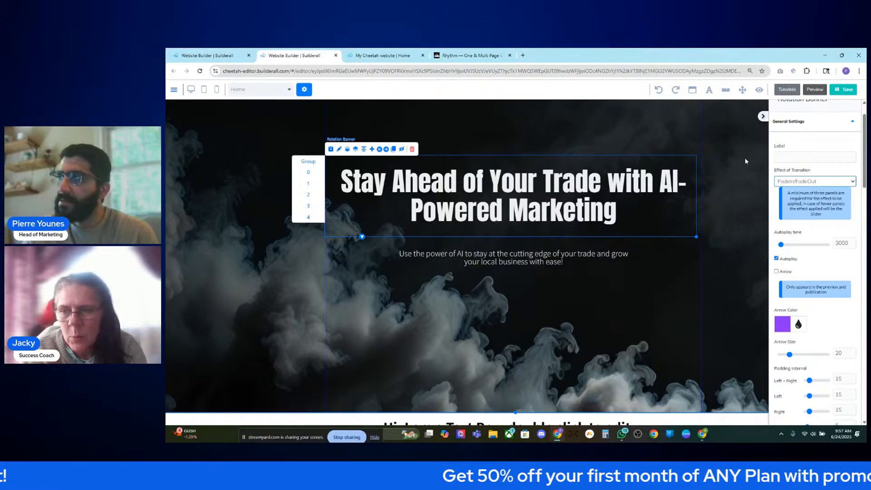
# - Save and republish the site, then view the live page
pyautogui.click(839, 90)
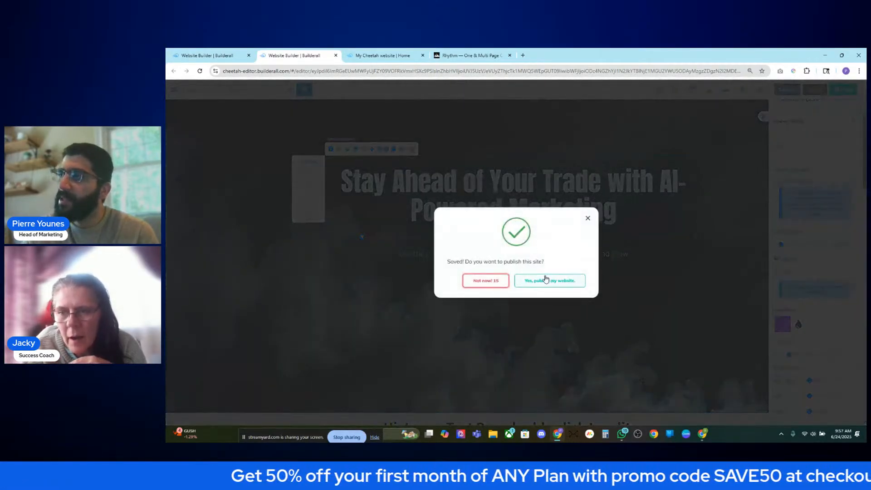
pyautogui.click(550, 280)
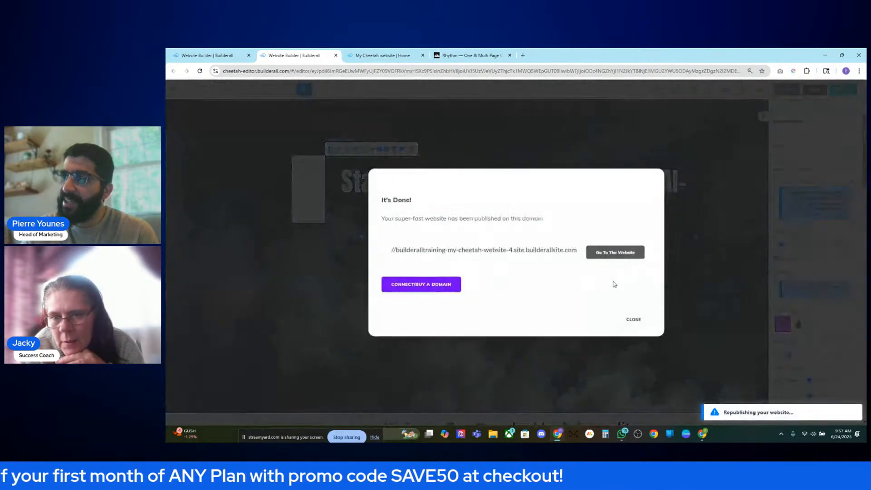
pyautogui.click(633, 319)
pyautogui.click(384, 55)
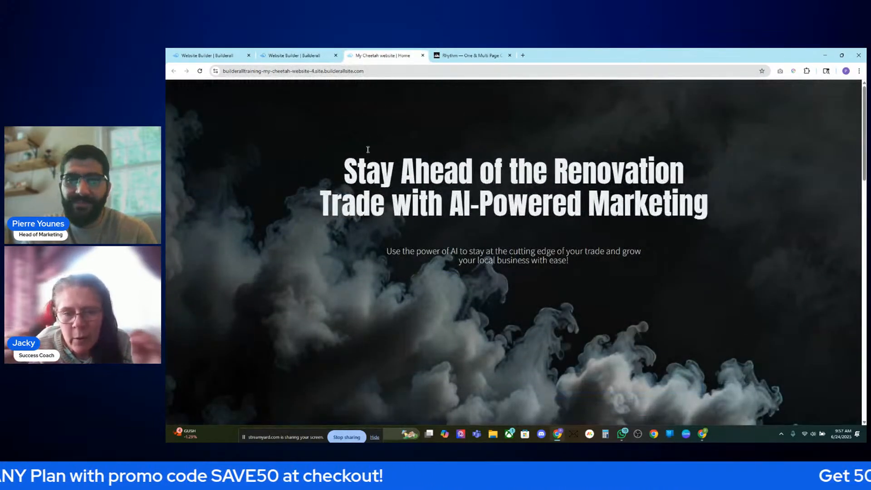
# - After checking the live slider, delete the Renovation slide from the hero banner
pyautogui.click(200, 71)
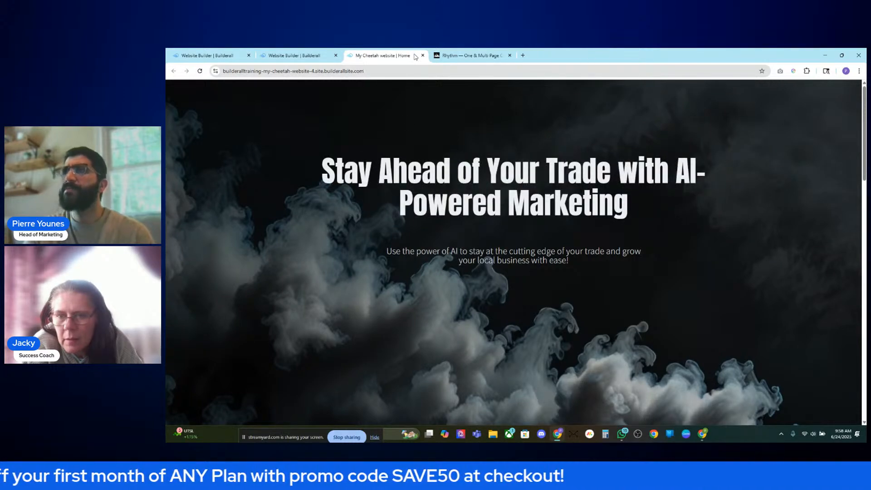
pyautogui.click(318, 55)
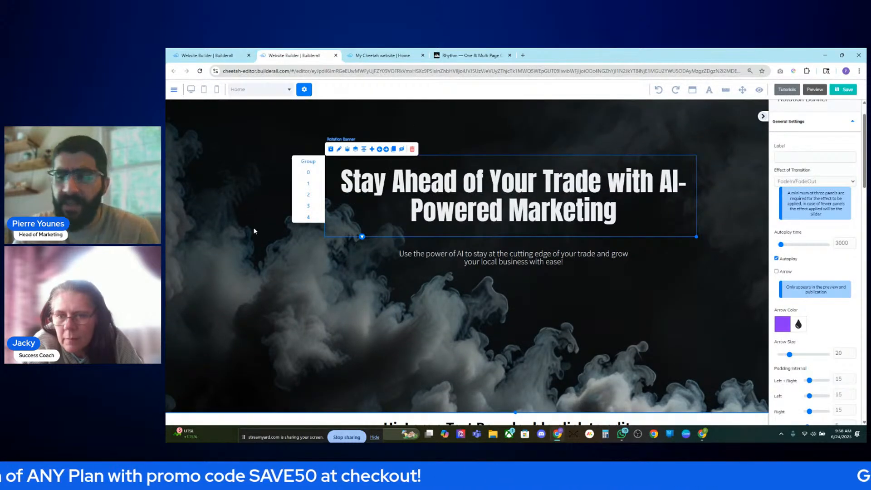
pyautogui.click(375, 206)
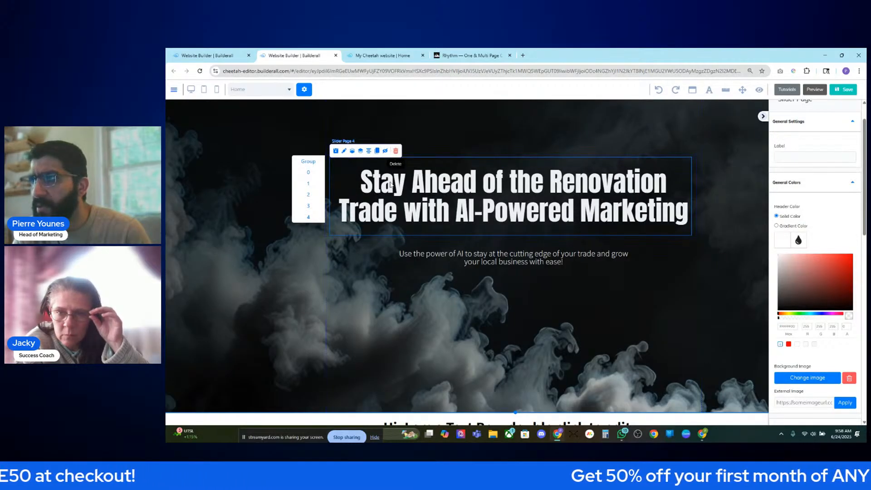
pyautogui.click(395, 155)
pyautogui.click(510, 259)
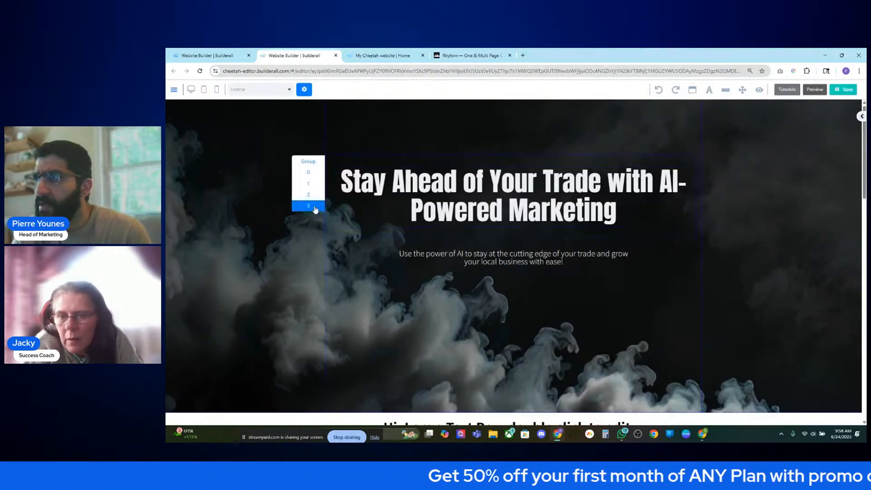
pyautogui.click(657, 91)
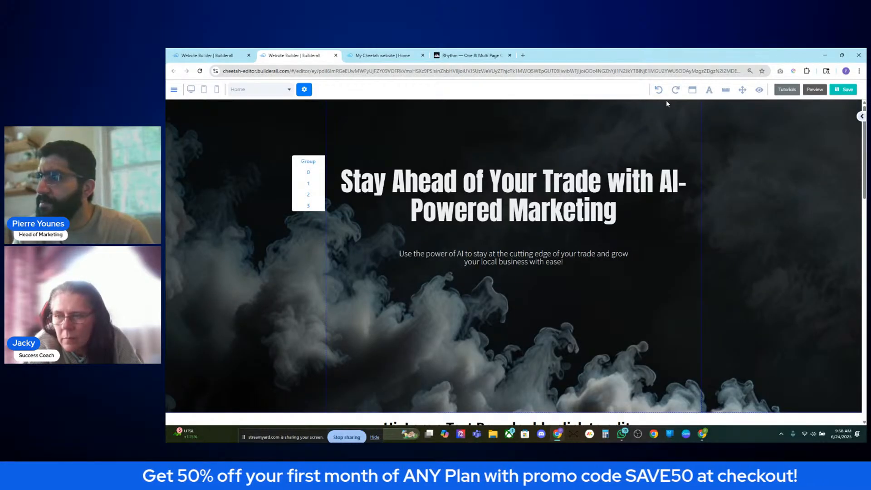
# - Select the hero headline and step through the HVAC, Electrical and Plumbing slides
pyautogui.click(662, 91)
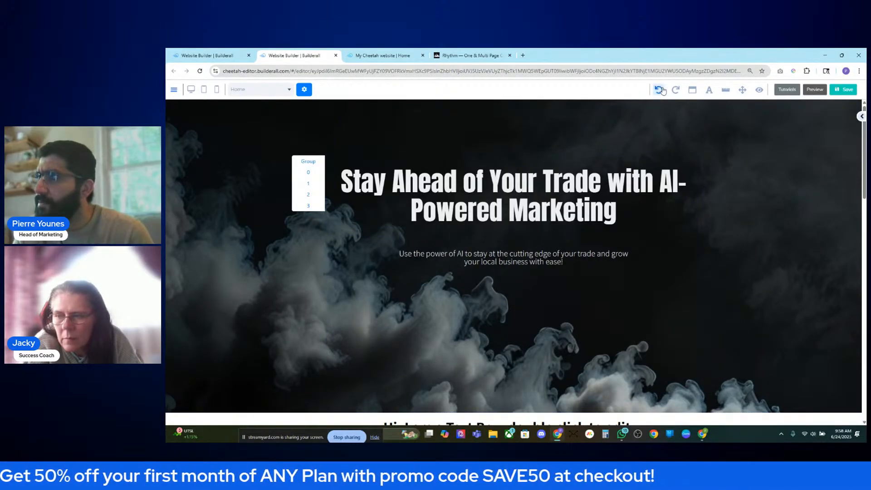
pyautogui.click(717, 141)
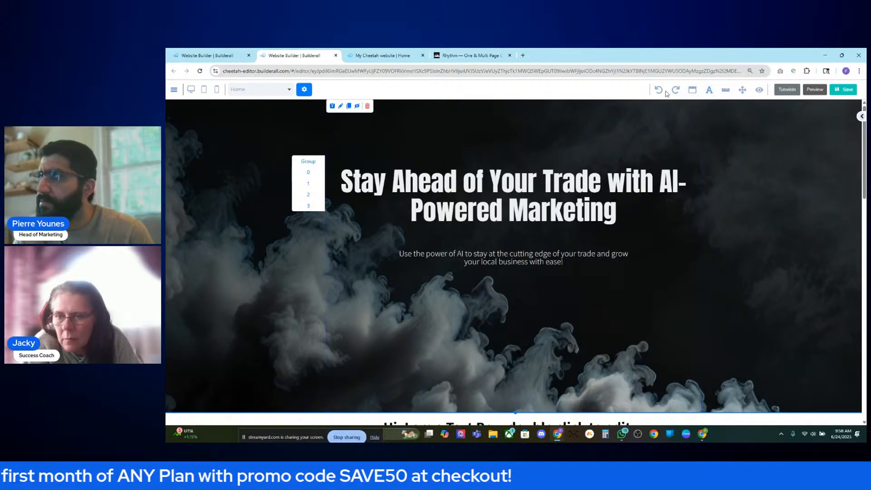
pyautogui.click(571, 186)
pyautogui.click(569, 186)
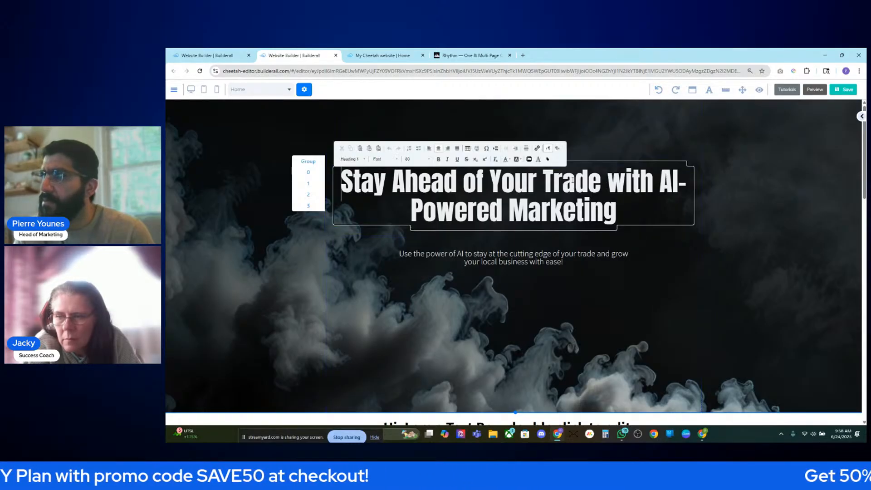
pyautogui.doubleClick(517, 178)
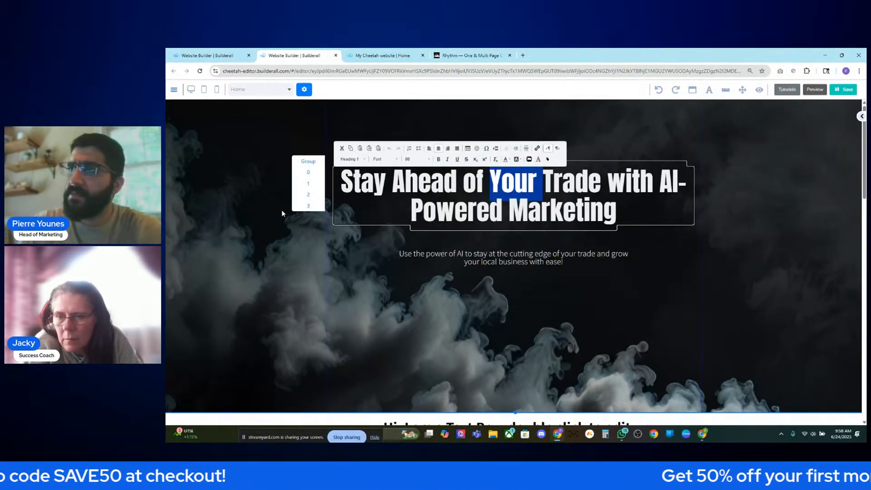
pyautogui.click(315, 200)
pyautogui.click(499, 177)
pyautogui.click(499, 177)
pyautogui.click(314, 173)
pyautogui.click(316, 184)
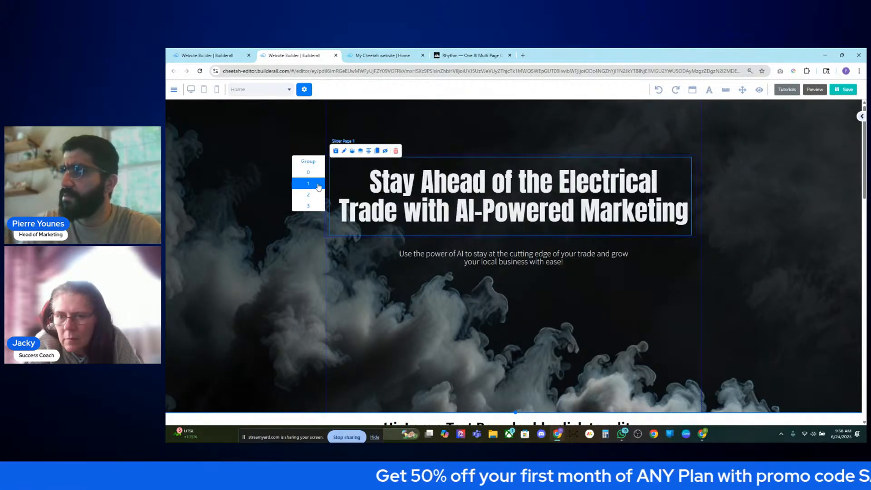
pyautogui.click(312, 206)
# - Reword the current slide's headline to 'Stay Ahead of the Renovation Trade'
pyautogui.click(500, 182)
pyautogui.click(500, 182)
pyautogui.doubleClick(508, 181)
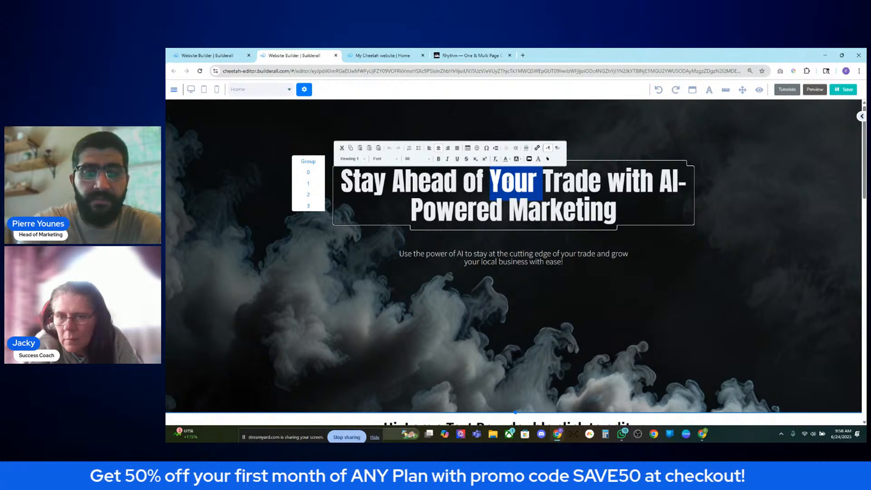
pyautogui.write('Renovation')
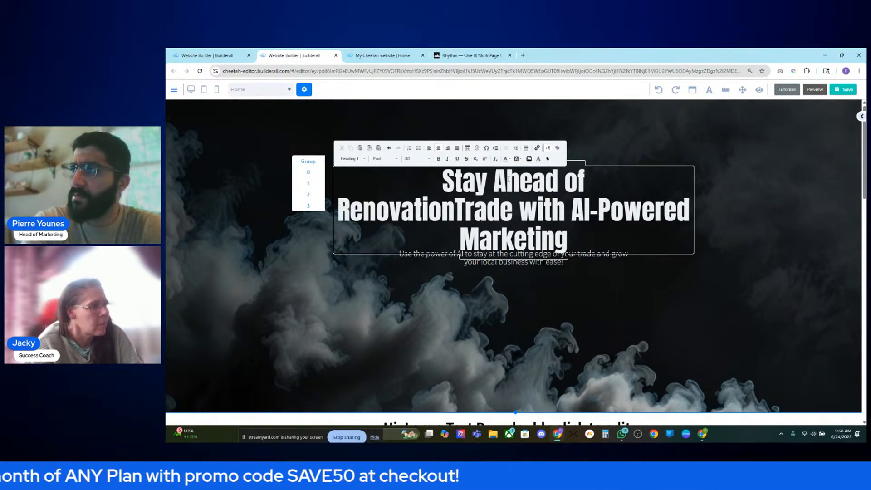
pyautogui.click(598, 186)
pyautogui.write('the Renovation')
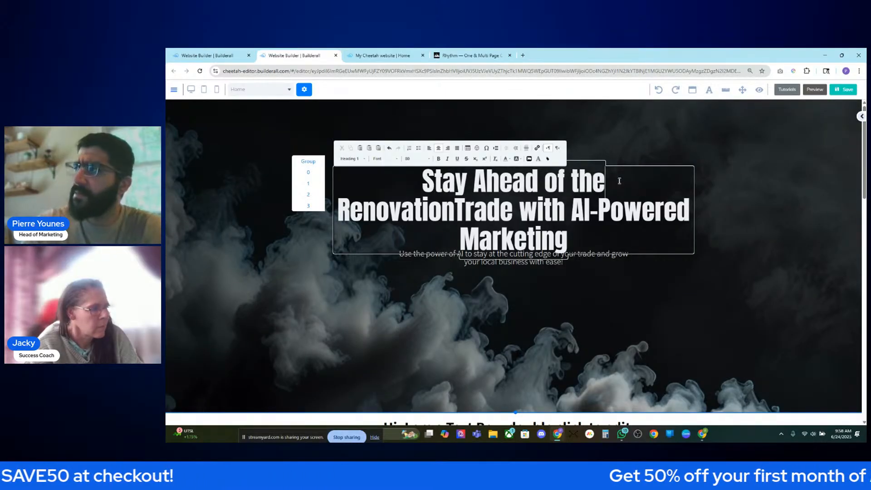
pyautogui.click(456, 208)
pyautogui.click(734, 204)
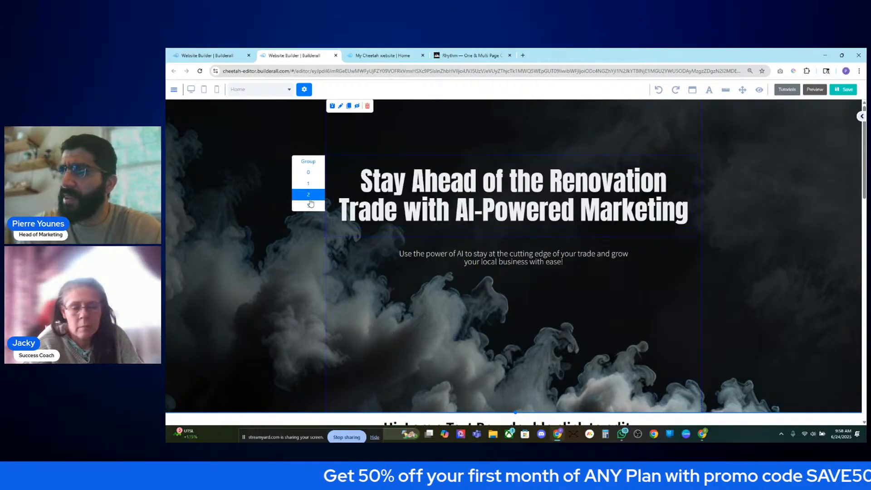
# - Preview the Plumbing, Electrical and HVAC slides to check their headlines
pyautogui.click(306, 185)
pyautogui.click(307, 176)
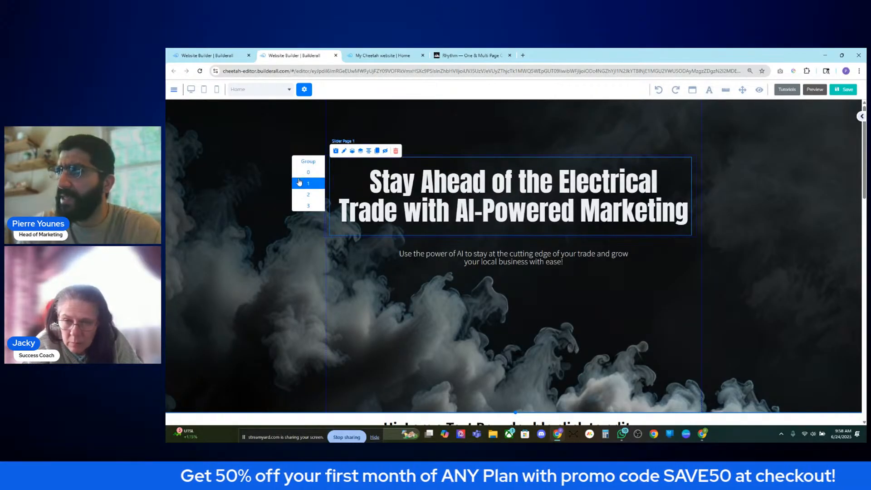
pyautogui.click(305, 182)
pyautogui.doubleClick(646, 186)
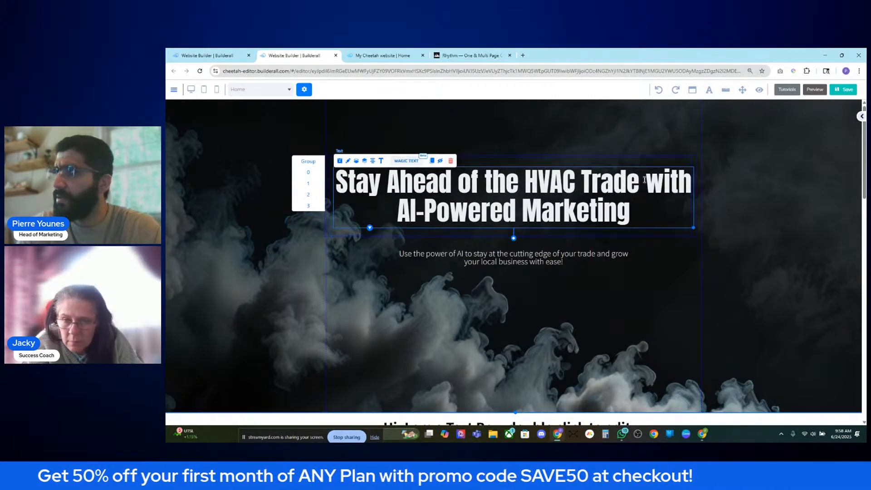
pyautogui.click(309, 195)
pyautogui.click(310, 198)
pyautogui.click(310, 185)
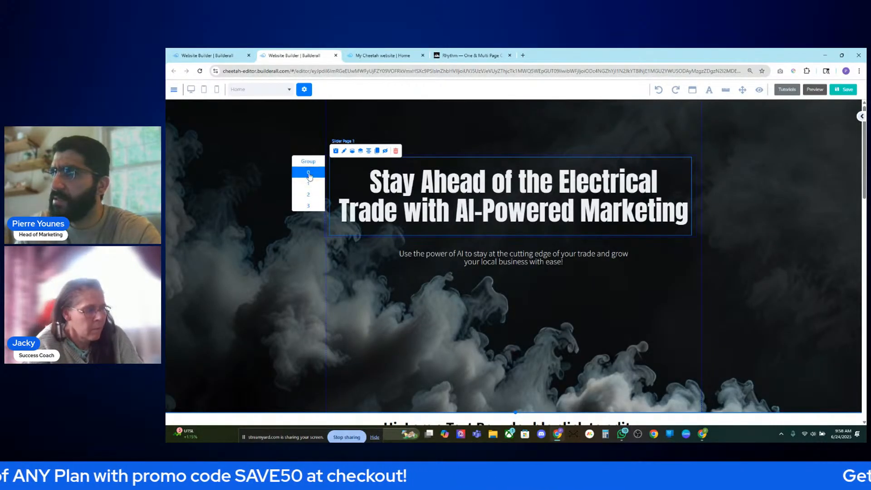
pyautogui.click(309, 176)
# - Break the HVAC heading so 'Trade with AI-Powered Marketing' forms the second line
pyautogui.doubleClick(605, 182)
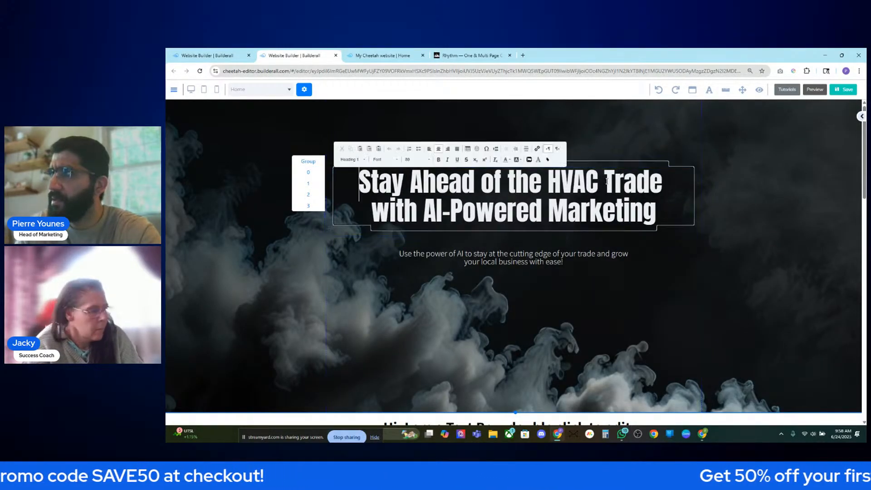
pyautogui.press('Return')
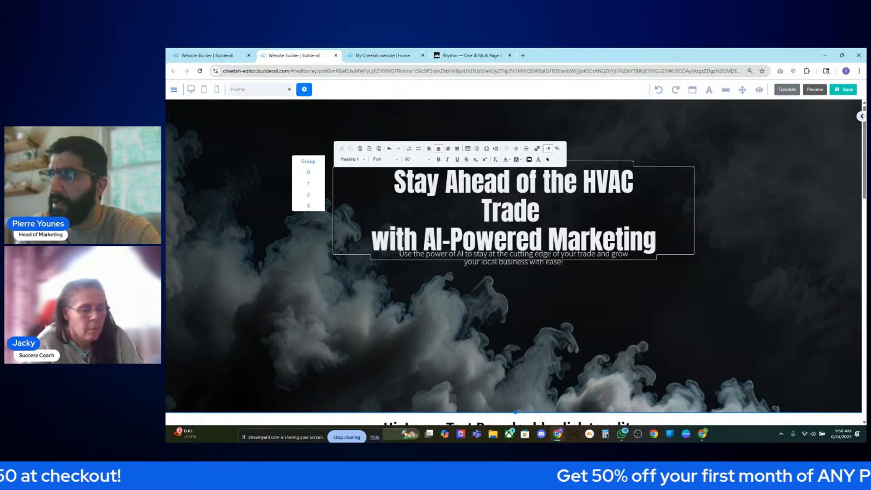
pyautogui.click(570, 207)
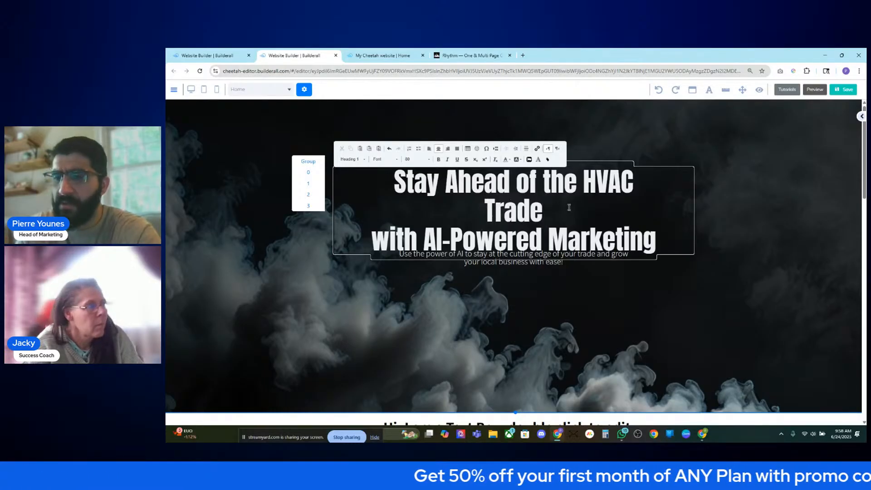
pyautogui.press('Delete')
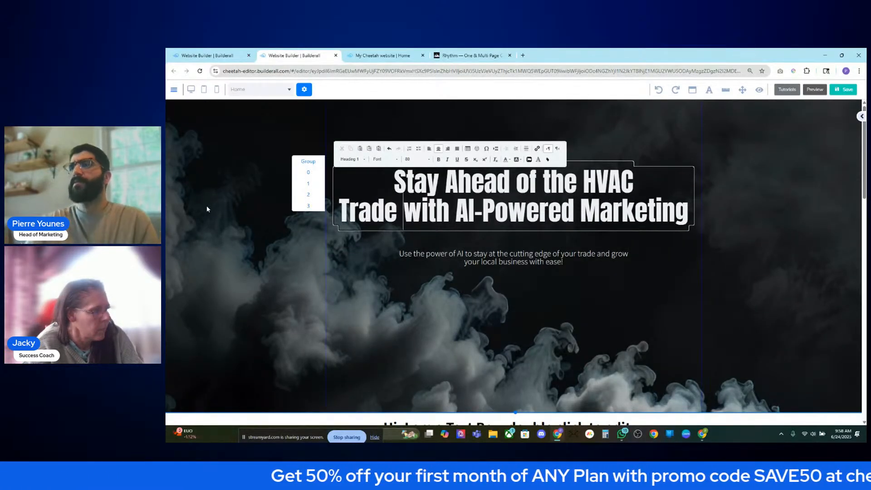
pyautogui.click(305, 194)
pyautogui.click(304, 183)
pyautogui.click(302, 174)
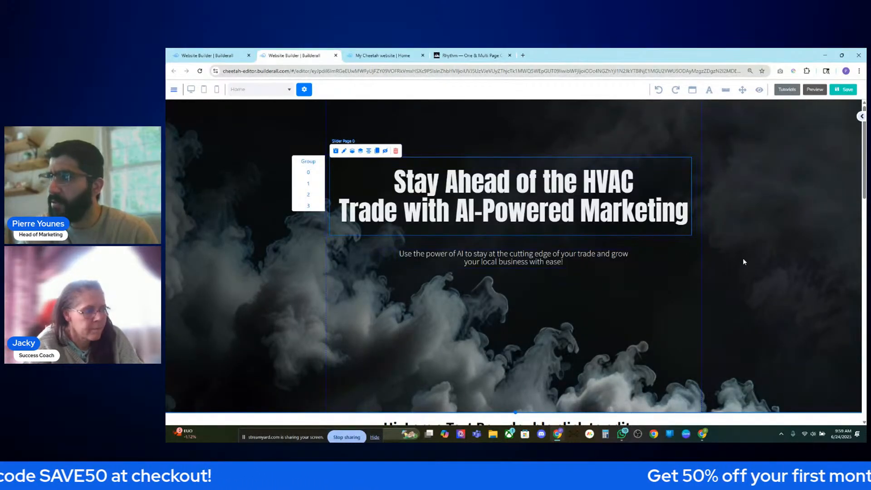
# - Try italic on the word HVAC, then colour it green
pyautogui.click(611, 182)
pyautogui.doubleClick(611, 182)
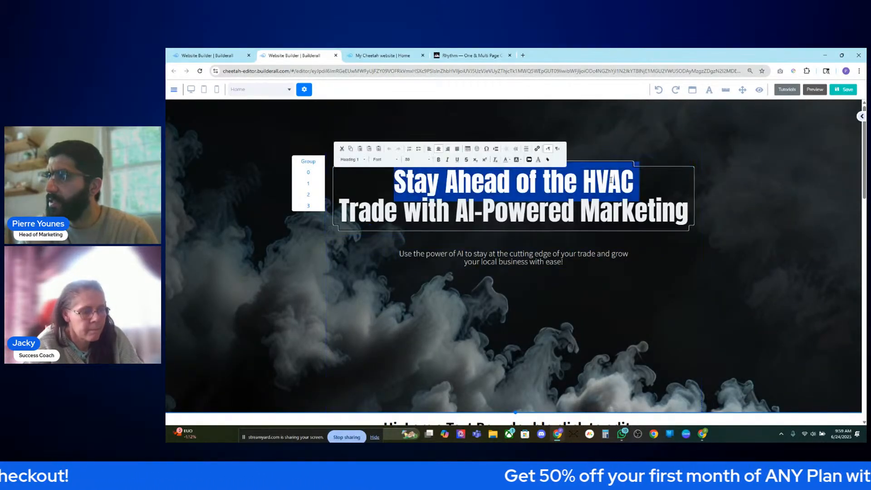
pyautogui.moveTo(587, 179); pyautogui.dragTo(630, 179)
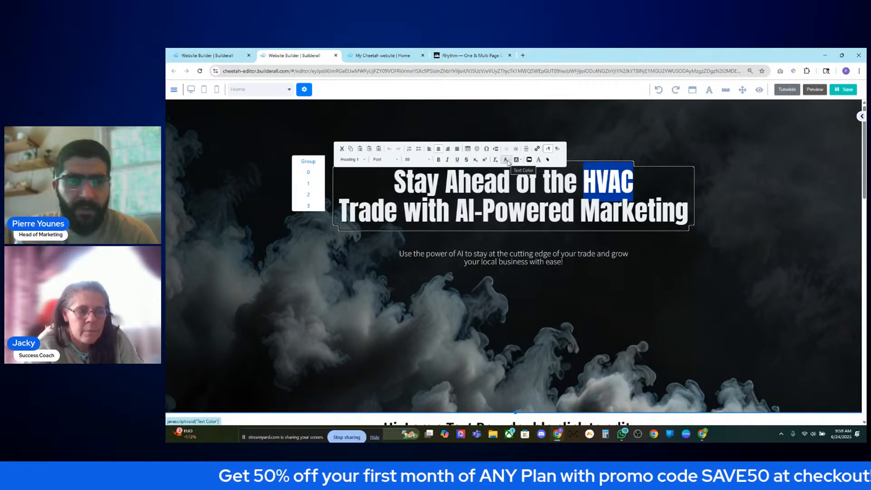
pyautogui.click(447, 160)
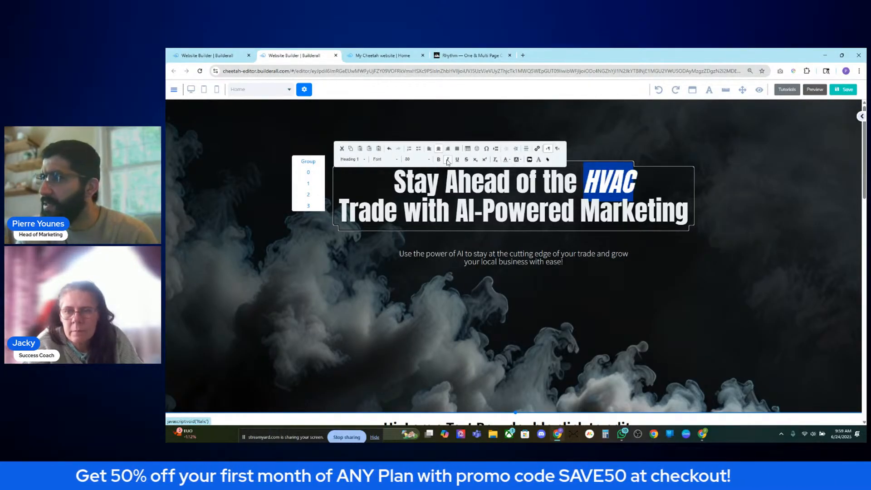
pyautogui.click(447, 160)
pyautogui.click(448, 159)
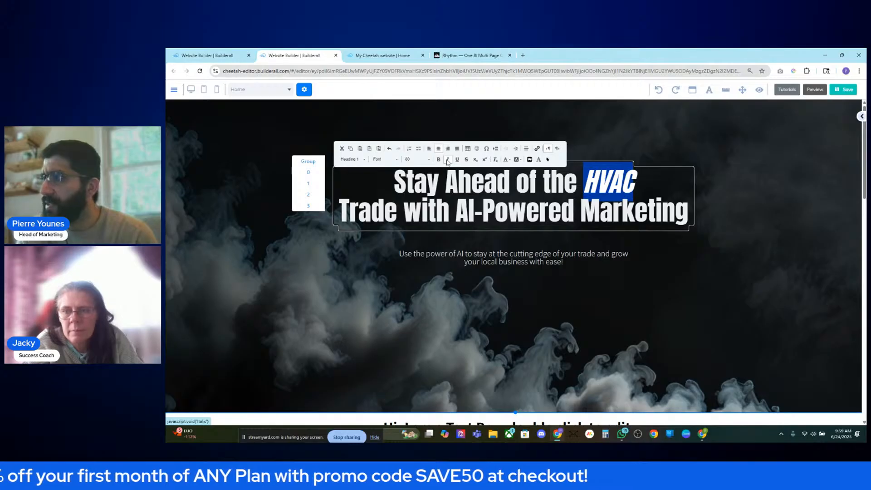
pyautogui.click(447, 160)
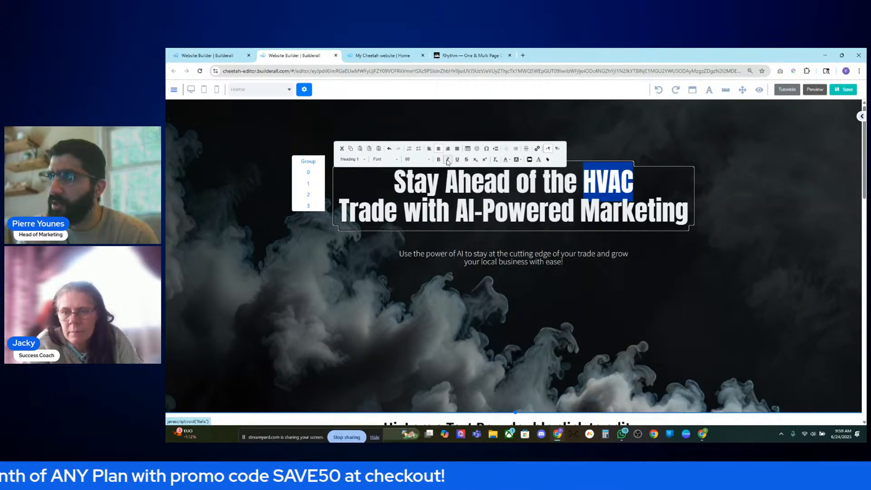
pyautogui.click(506, 160)
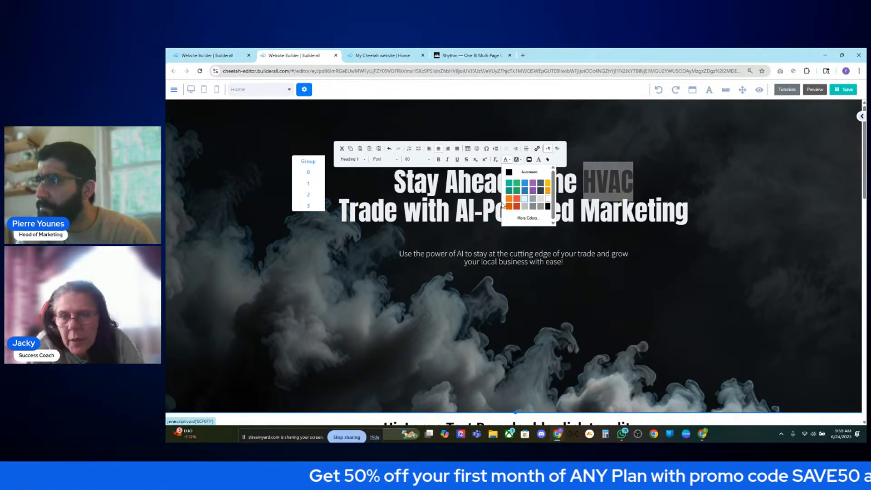
pyautogui.click(539, 195)
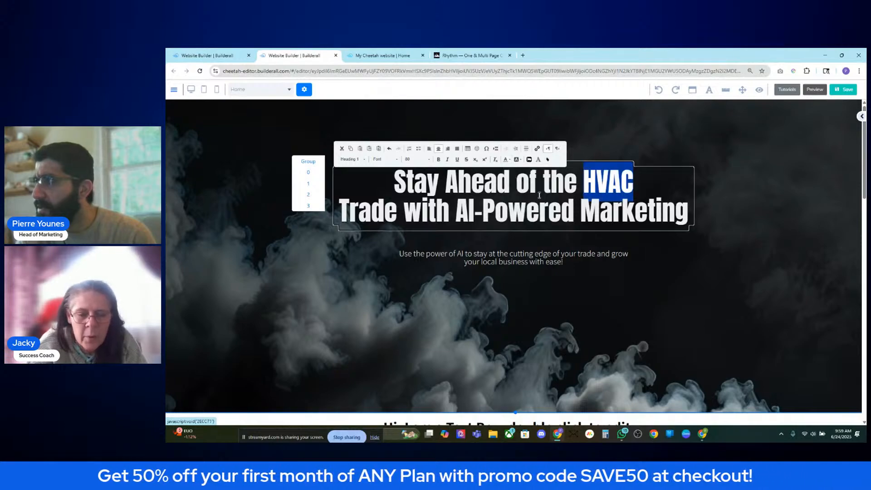
# - Recolour HVAC strong cyan, then orange
pyautogui.doubleClick(615, 187)
pyautogui.doubleClick(615, 187)
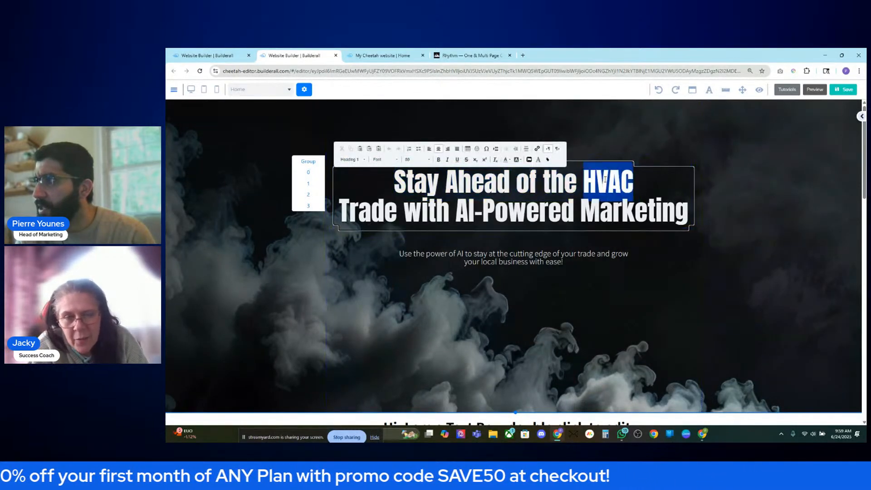
pyautogui.click(507, 160)
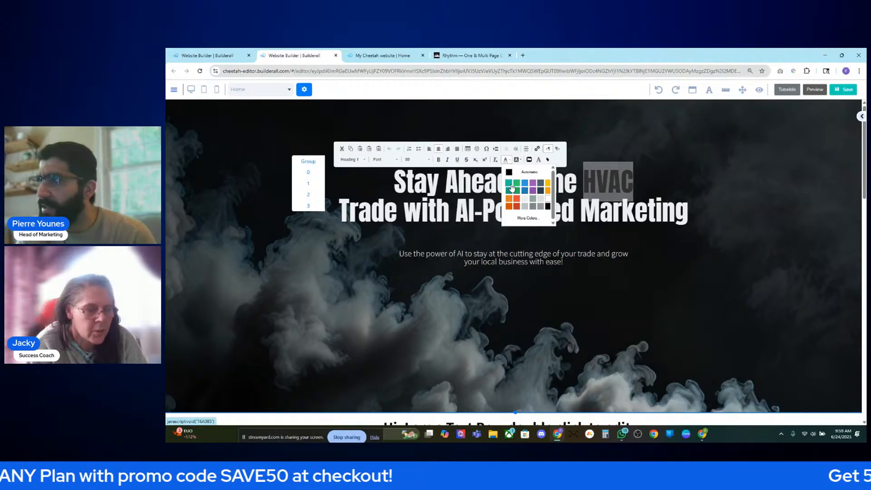
pyautogui.click(512, 188)
pyautogui.tripleClick(608, 178)
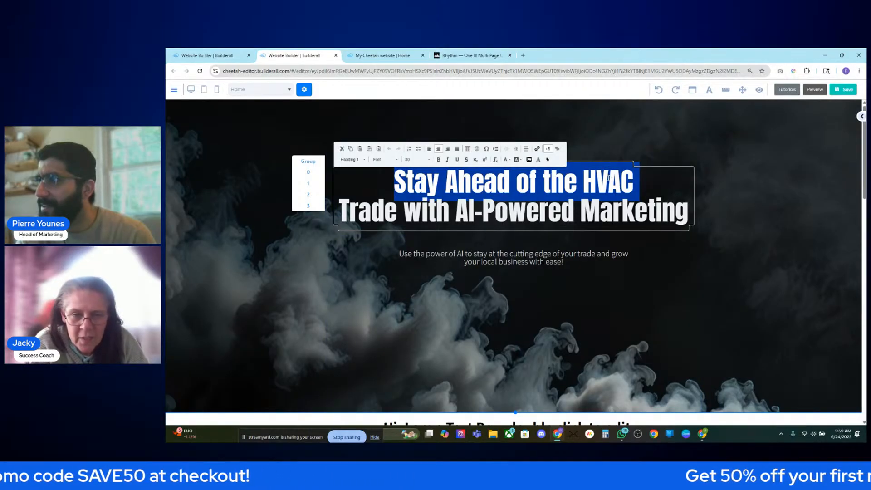
pyautogui.doubleClick(608, 179)
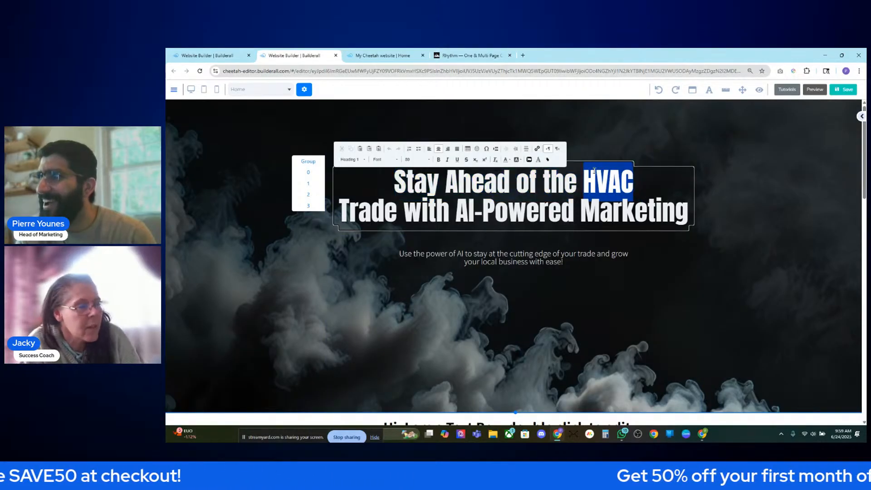
pyautogui.click(507, 160)
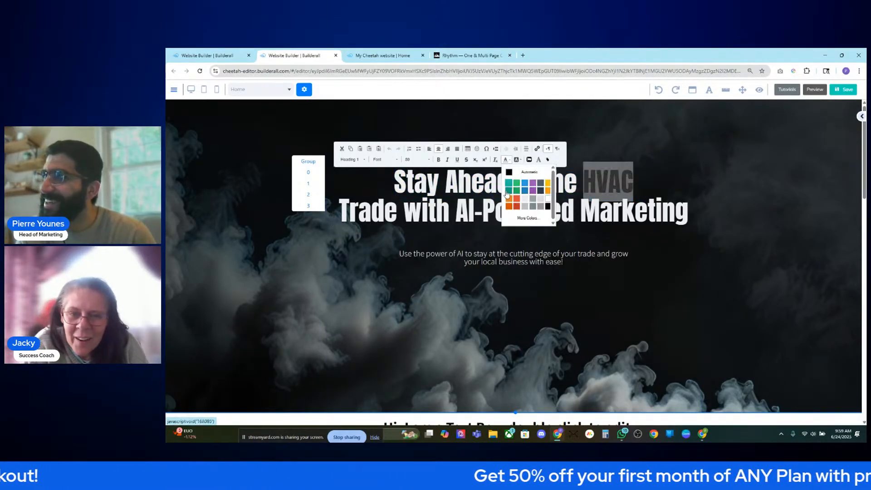
pyautogui.click(547, 184)
pyautogui.click(692, 245)
# - Give HVAC the custom dark red #990000 from the colour picker
pyautogui.click(607, 183)
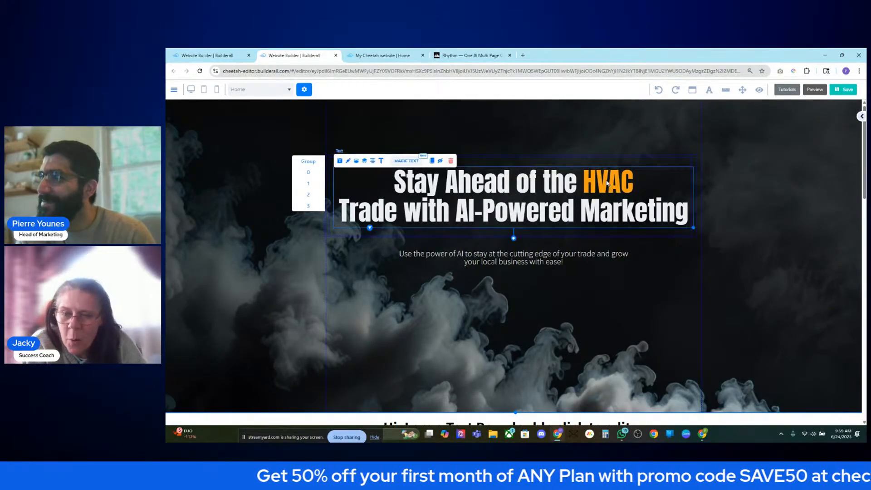
pyautogui.doubleClick(607, 182)
pyautogui.click(594, 177)
pyautogui.moveTo(608, 179); pyautogui.dragTo(583, 176)
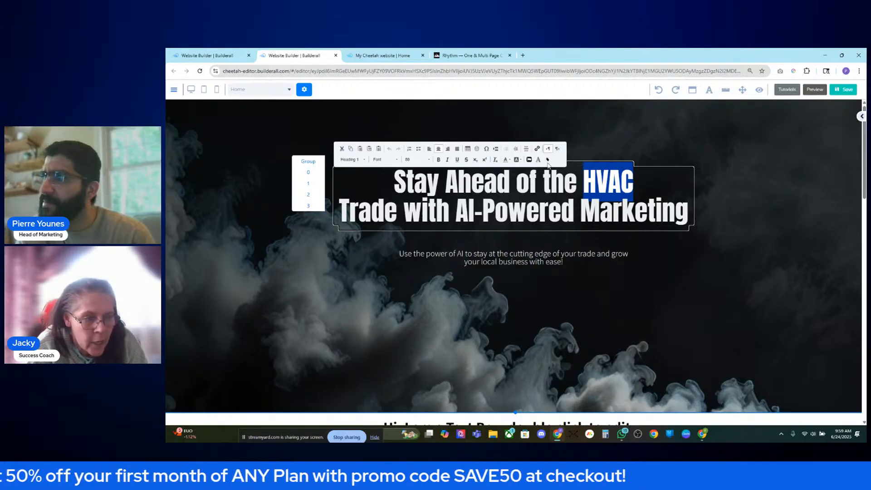
pyautogui.click(507, 159)
pyautogui.click(527, 218)
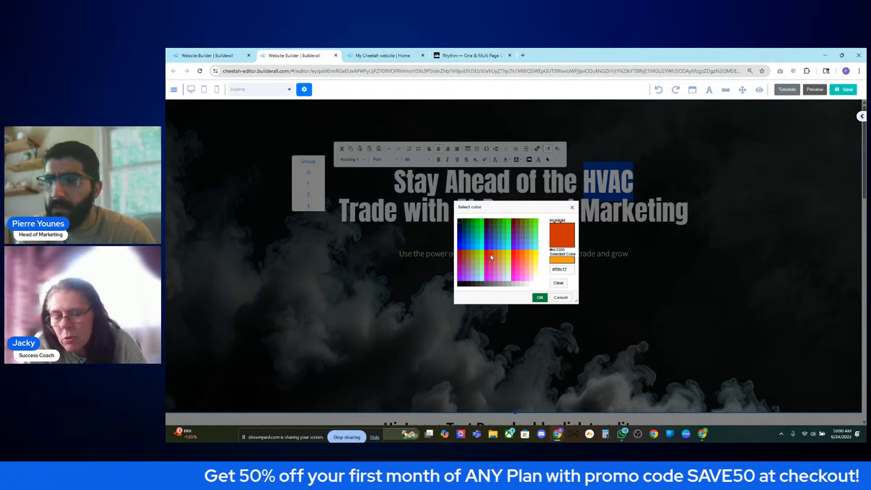
pyautogui.click(460, 252)
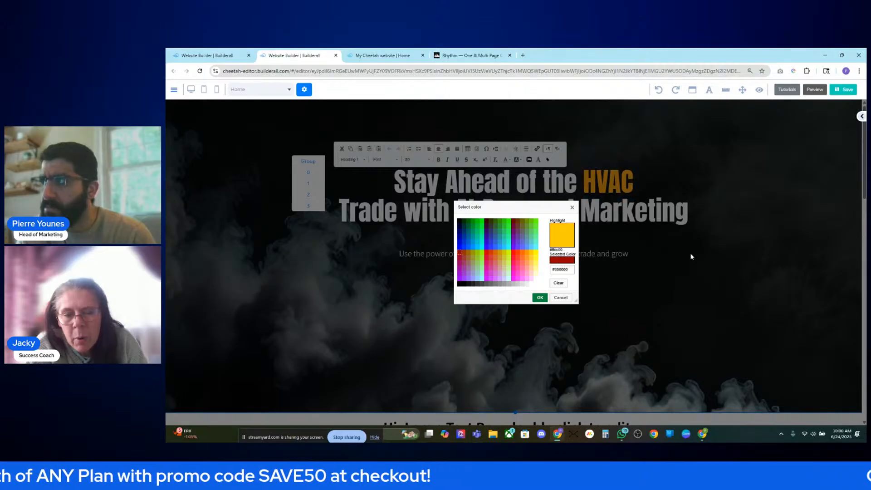
pyautogui.click(540, 297)
pyautogui.click(712, 278)
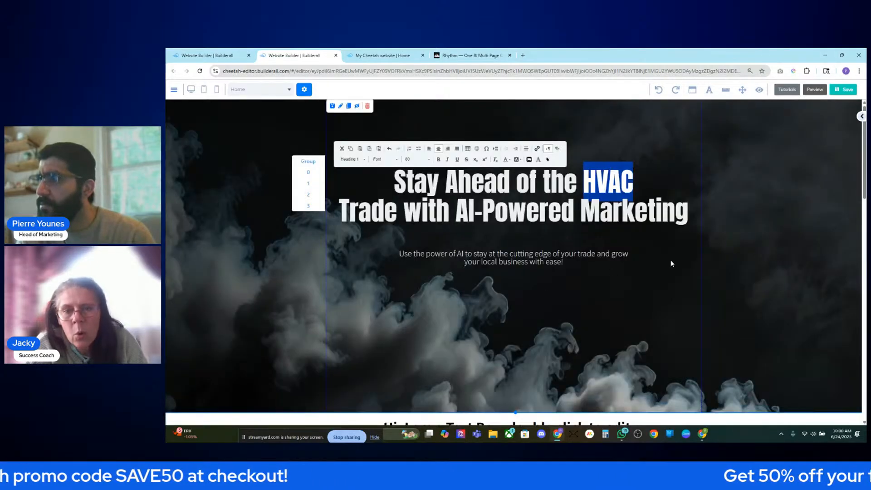
# - Select the heading's whole first line for recolouring
pyautogui.doubleClick(602, 175)
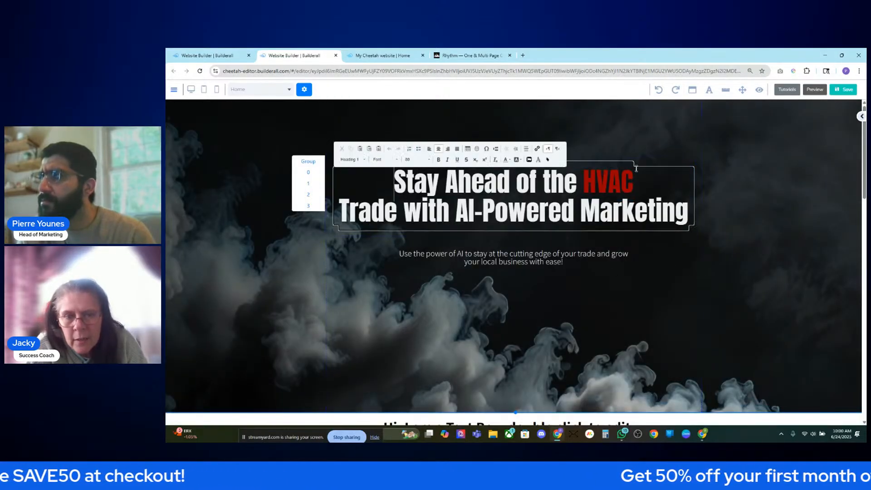
pyautogui.tripleClick(608, 178)
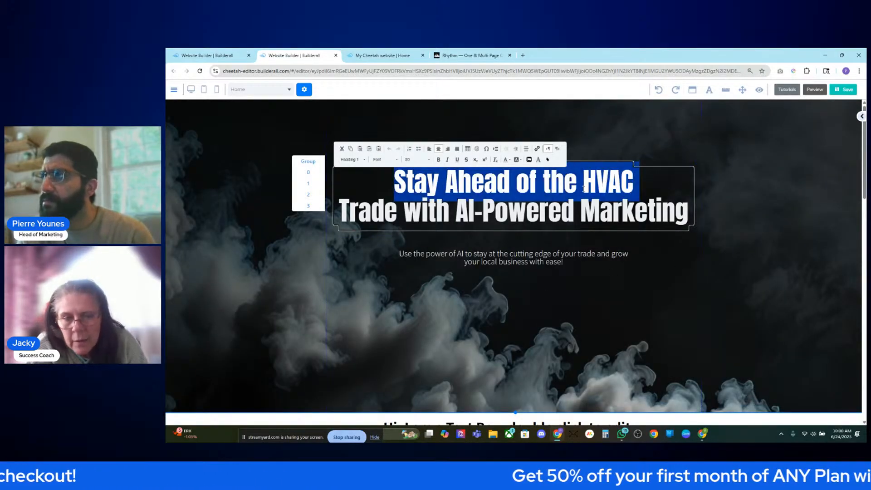
pyautogui.click(521, 182)
pyautogui.tripleClick(522, 182)
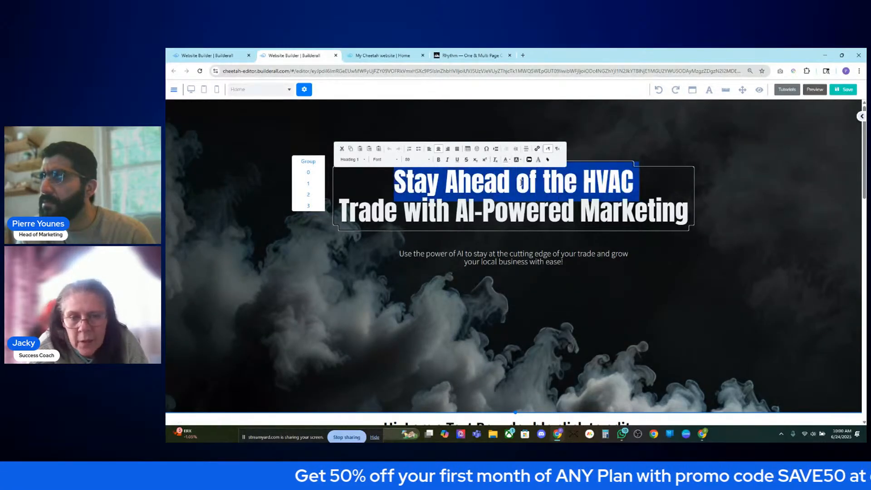
pyautogui.click(504, 159)
# - Make the heading's first line white and check it across the slider pages
pyautogui.click(545, 210)
pyautogui.click(694, 267)
pyautogui.click(308, 195)
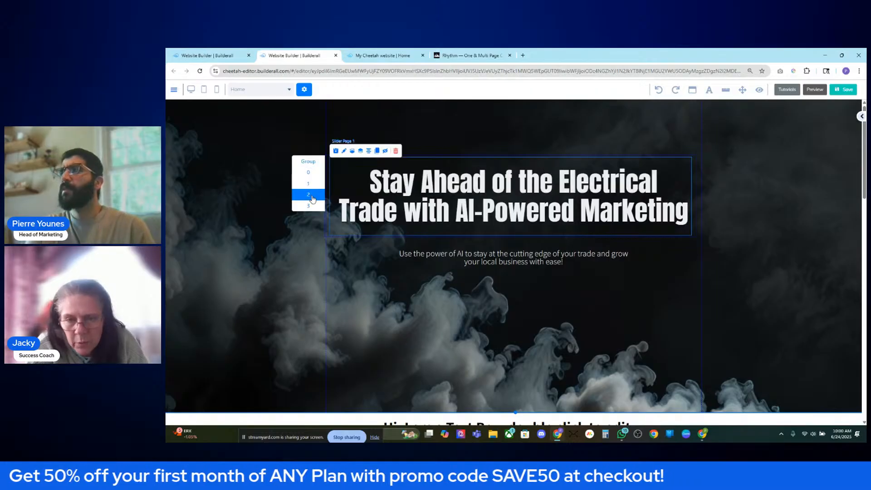
pyautogui.click(310, 206)
pyautogui.click(306, 185)
pyautogui.click(306, 175)
pyautogui.click(306, 163)
# - Cycle through the Renovation, Plumbing and Electrical slides, then save the page
pyautogui.click(307, 194)
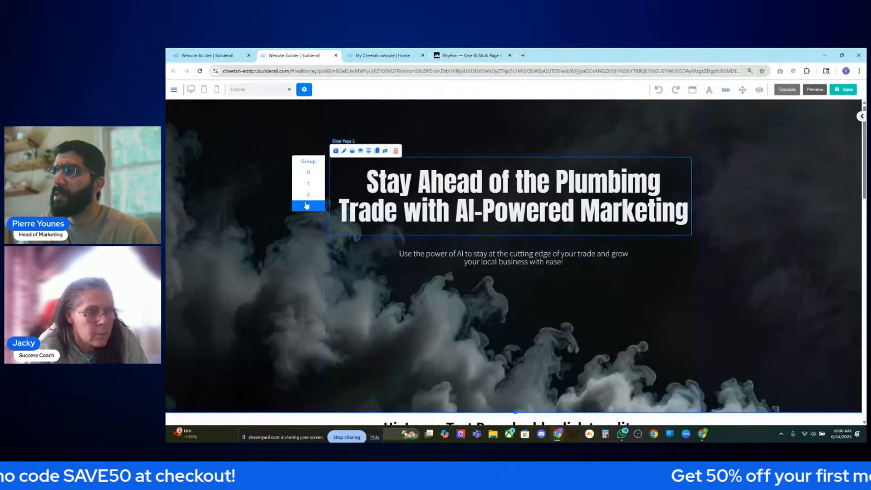
pyautogui.click(305, 195)
pyautogui.click(305, 184)
pyautogui.click(305, 194)
pyautogui.click(305, 206)
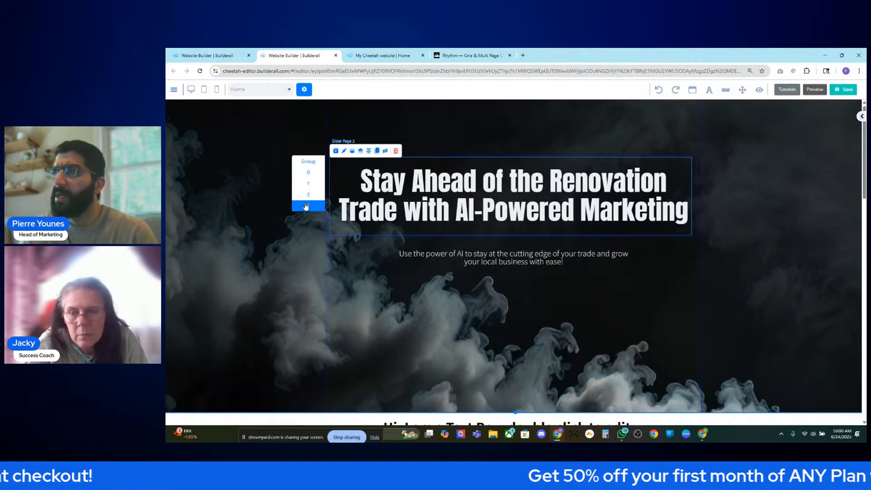
pyautogui.click(305, 187)
pyautogui.click(307, 195)
pyautogui.click(306, 205)
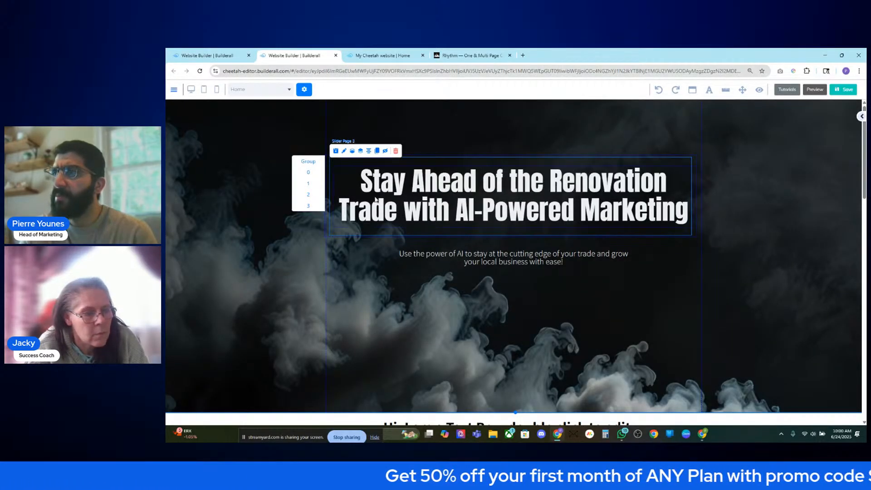
pyautogui.click(312, 195)
pyautogui.click(313, 206)
pyautogui.click(313, 195)
pyautogui.click(314, 206)
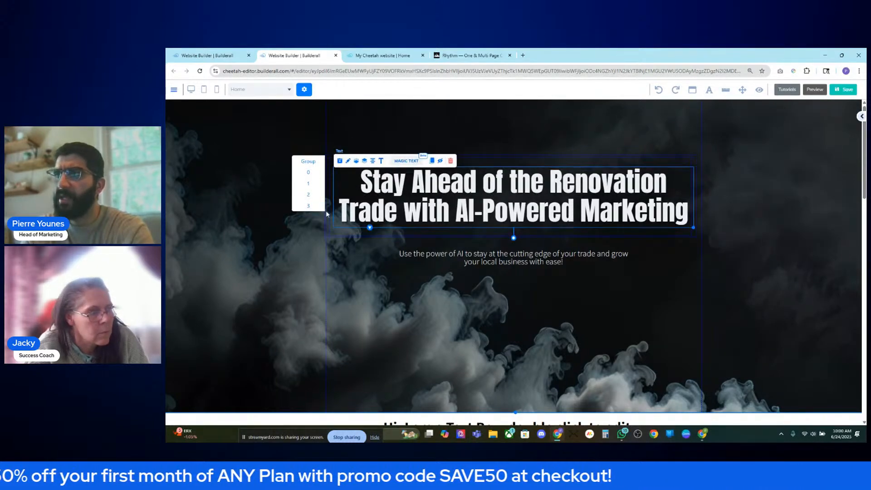
pyautogui.click(308, 184)
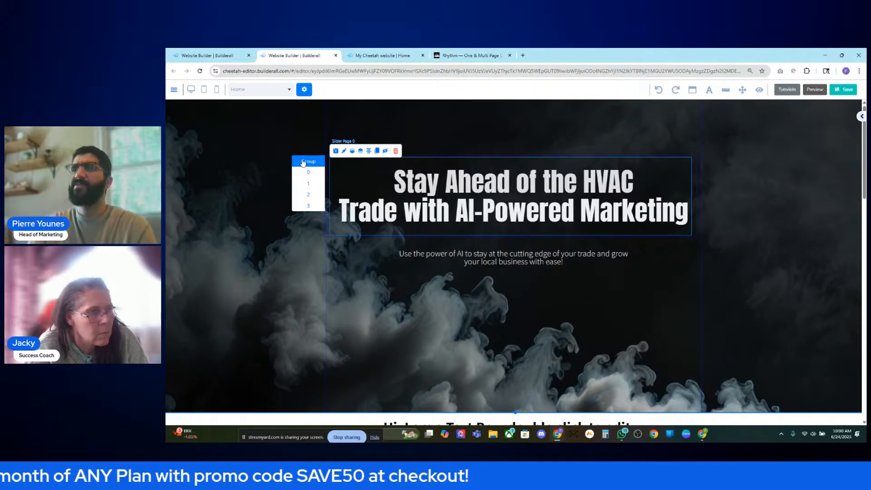
pyautogui.click(308, 187)
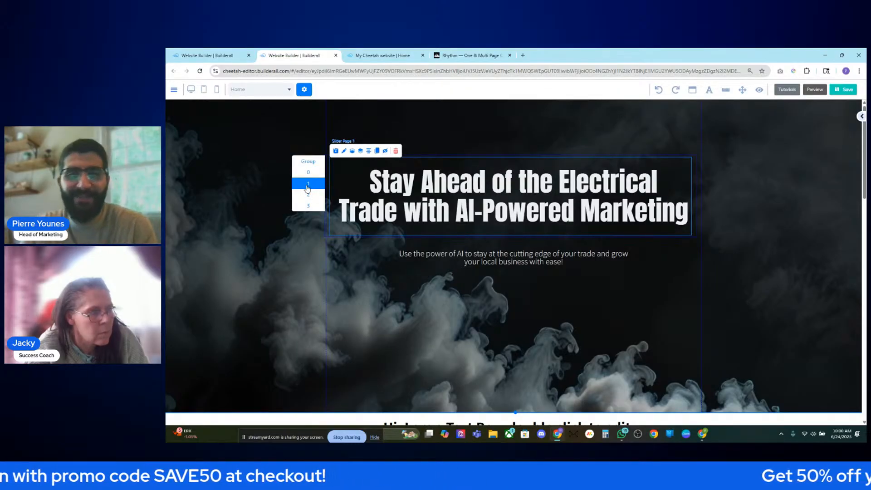
pyautogui.click(301, 241)
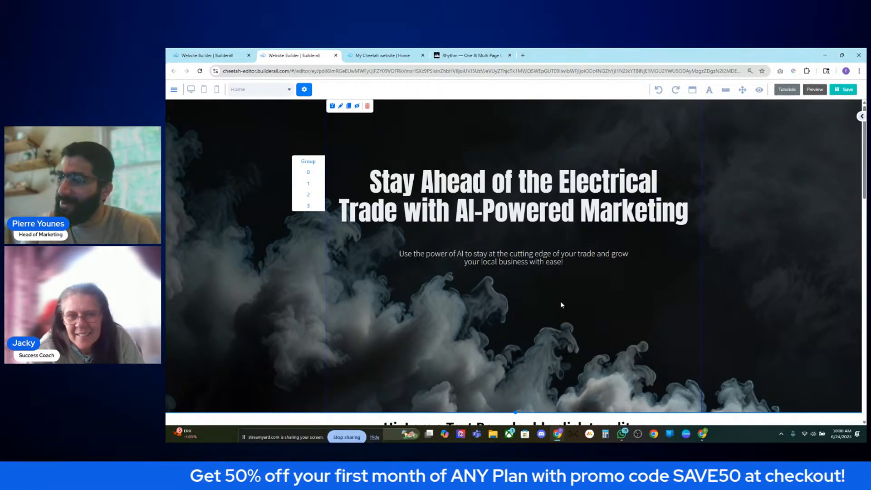
pyautogui.click(837, 91)
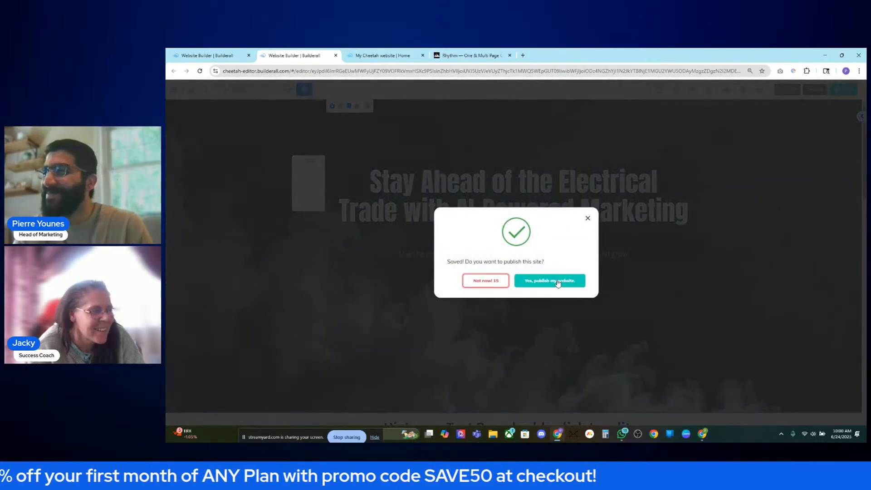
# - Publish the website and reload the live site to review the hero
pyautogui.click(566, 281)
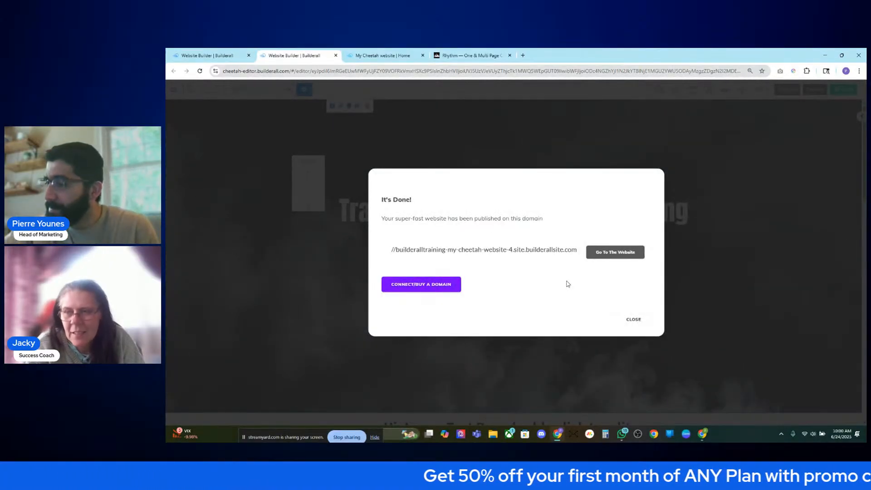
pyautogui.click(635, 321)
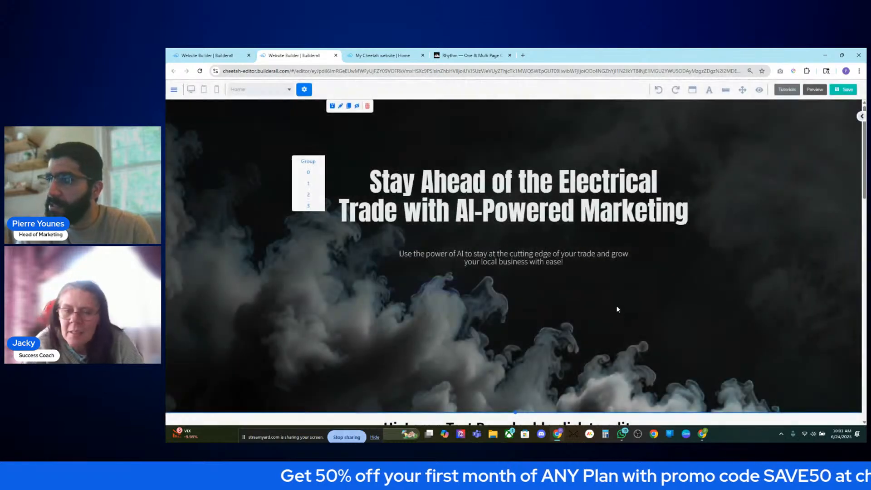
pyautogui.click(368, 55)
pyautogui.click(203, 71)
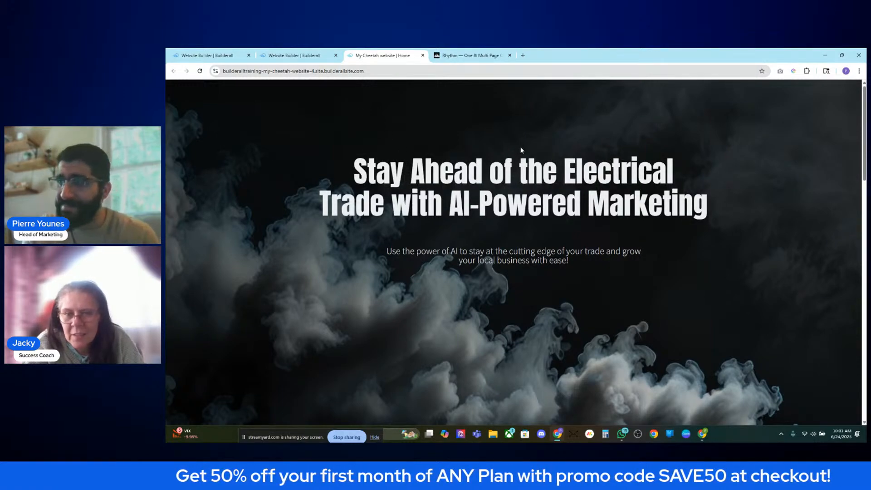
pyautogui.scroll(-3, 539, 163)
pyautogui.scroll(3, 540, 168)
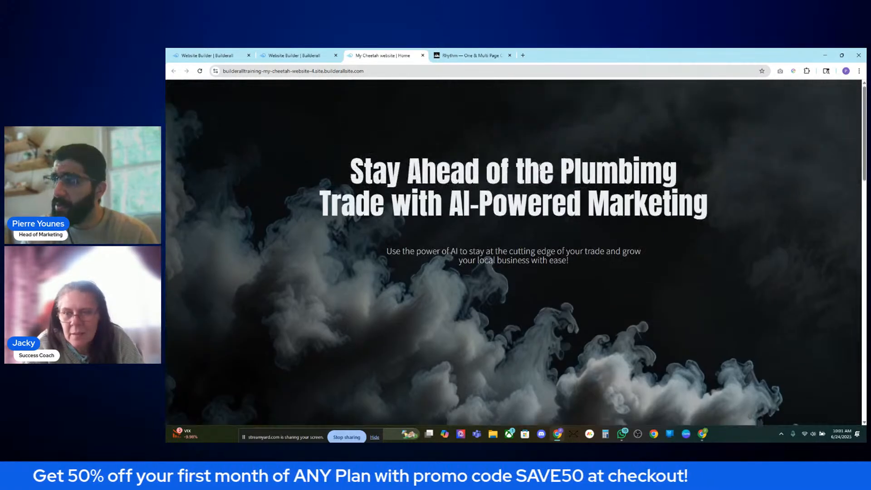
pyautogui.scroll(-1, 473, 160)
pyautogui.scroll(1, 473, 160)
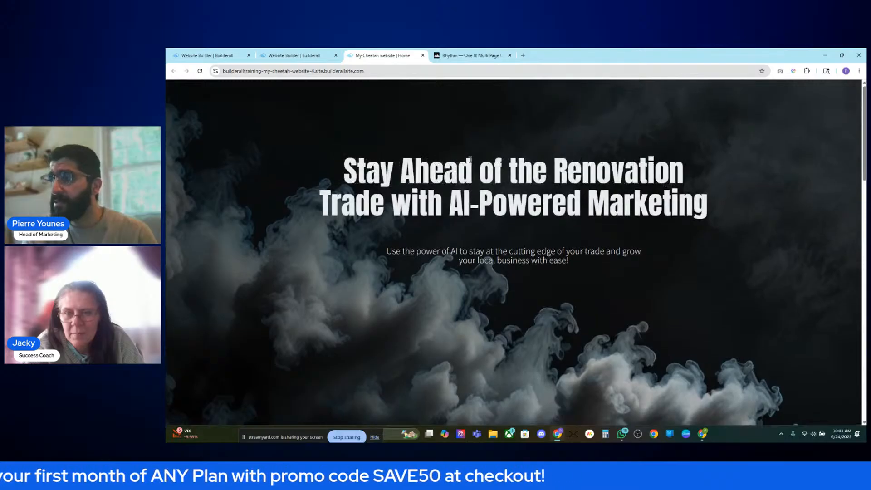
# - Return to the editor, then bring up the Rhythm template demo for reference
pyautogui.click(338, 60)
pyautogui.scroll(-3, 512, 219)
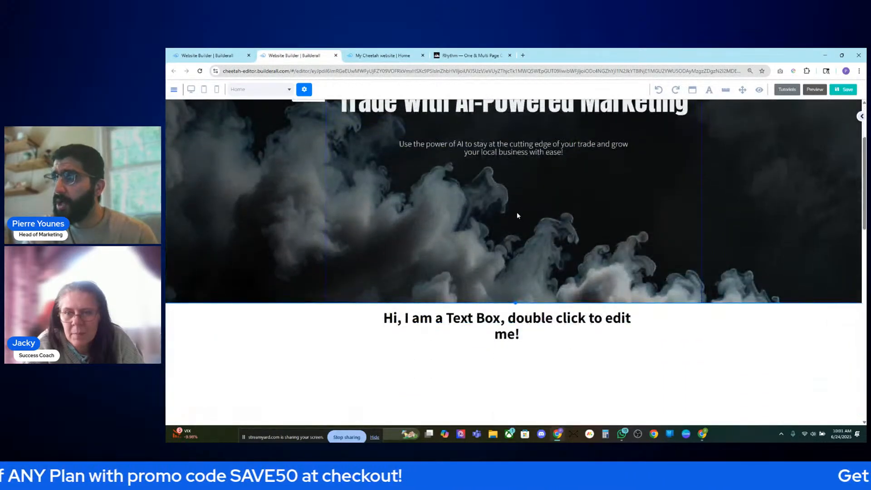
pyautogui.scroll(3, 552, 272)
pyautogui.click(447, 55)
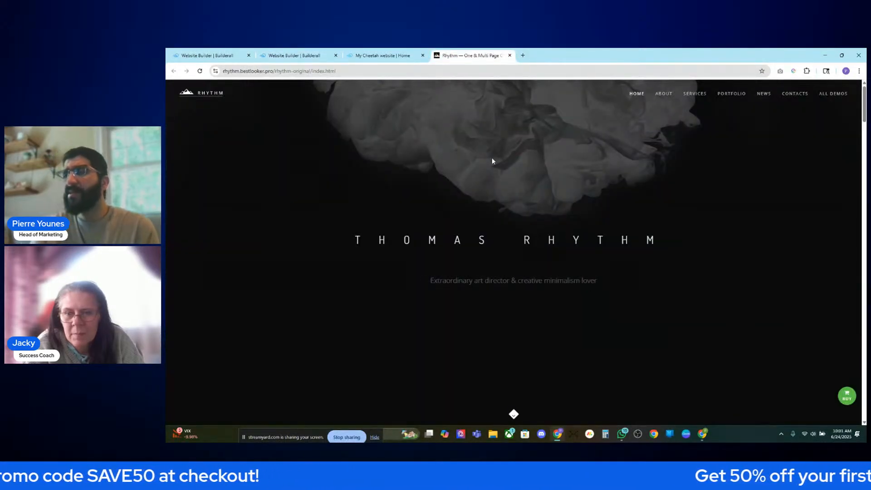
# - On the Rhythm demo, select the About Studio heading and first quote line to inspect them
pyautogui.scroll(-5, 482, 160)
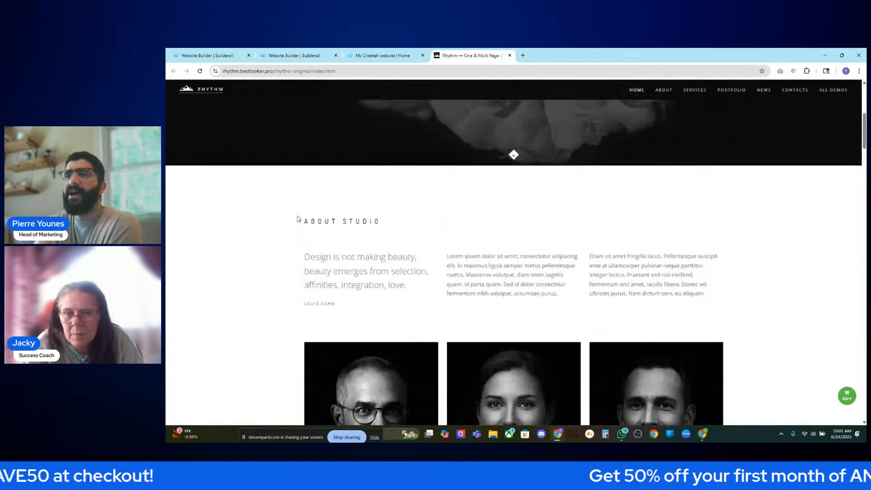
pyautogui.moveTo(297, 219); pyautogui.dragTo(765, 263)
pyautogui.click(752, 250)
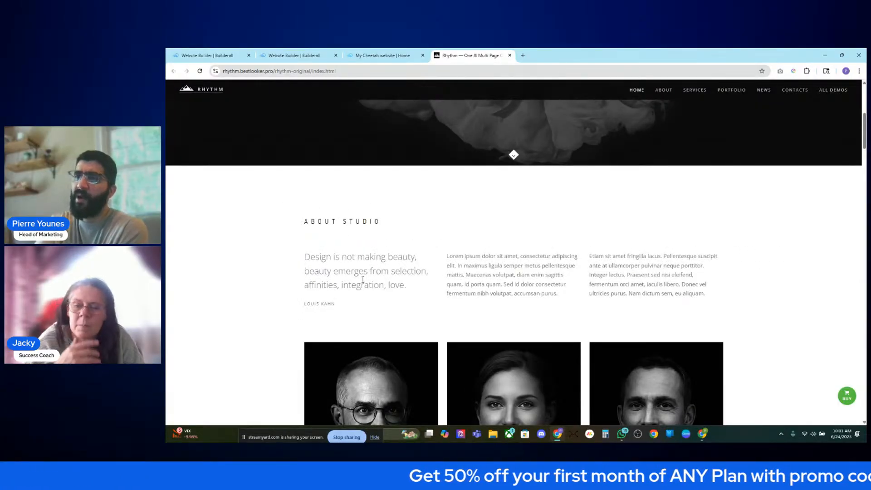
pyautogui.scroll(-4, 363, 266)
pyautogui.scroll(4, 355, 241)
pyautogui.scroll(-2, 355, 241)
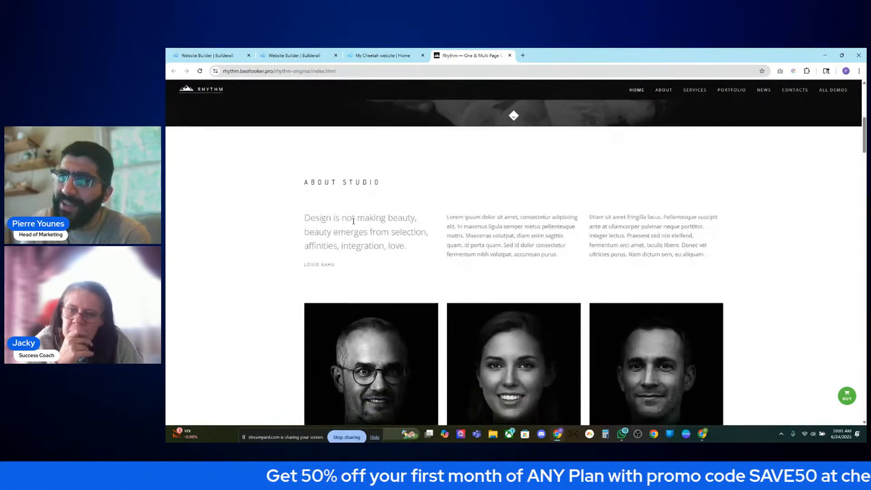
pyautogui.moveTo(307, 136); pyautogui.dragTo(433, 166)
pyautogui.click(434, 161)
pyautogui.moveTo(304, 141); pyautogui.dragTo(406, 158)
pyautogui.click(413, 160)
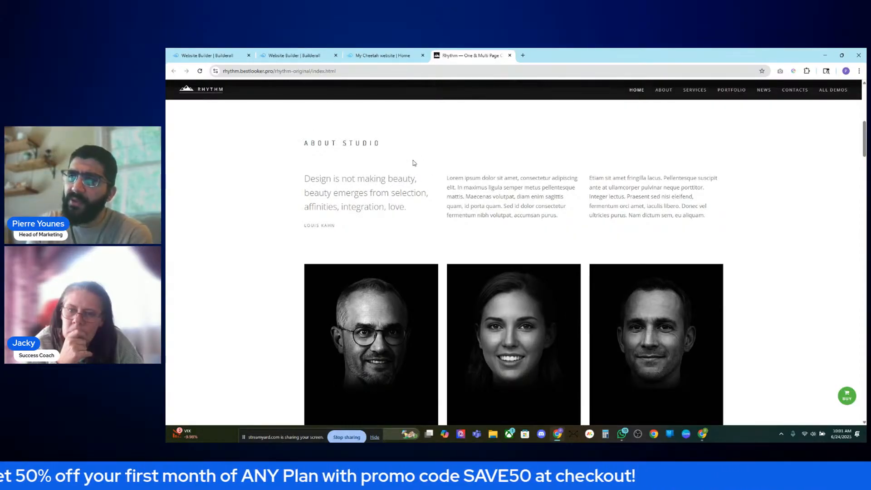
# - Select the whole design quote paragraph and check the About Studio heading's options
pyautogui.moveTo(427, 212); pyautogui.dragTo(324, 179)
pyautogui.click(375, 188)
pyautogui.moveTo(412, 207); pyautogui.dragTo(297, 185)
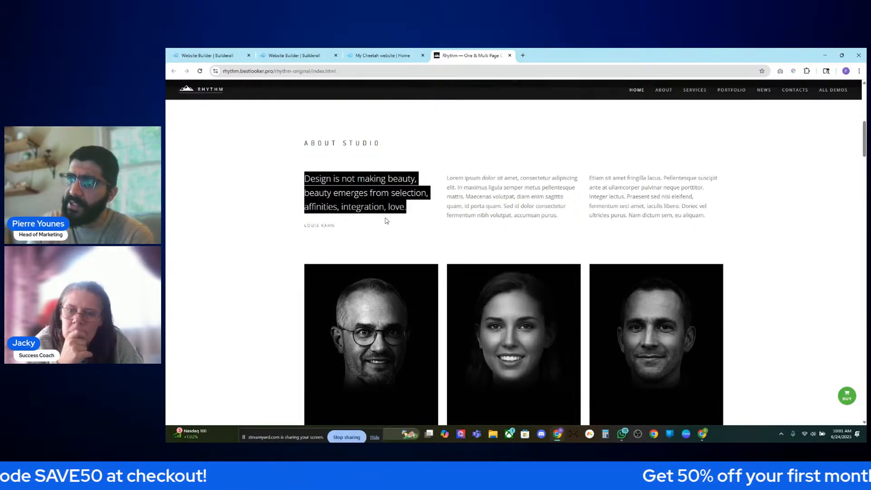
pyautogui.click(386, 218)
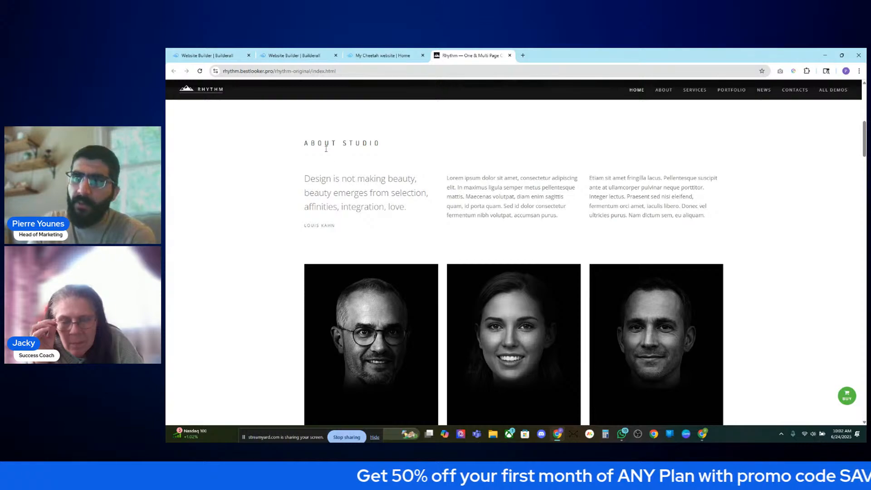
pyautogui.moveTo(317, 143); pyautogui.dragTo(412, 166)
pyautogui.click(405, 173)
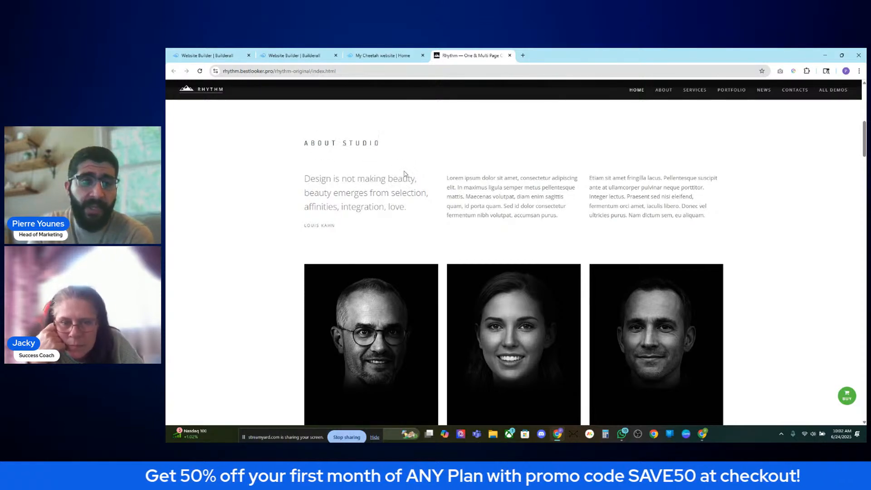
pyautogui.rightClick(345, 143)
pyautogui.click(249, 171)
# - Select the quote, text columns and first team card together to study their layout
pyautogui.moveTo(270, 155); pyautogui.dragTo(768, 298)
pyautogui.click(766, 298)
pyautogui.scroll(-3, 763, 297)
pyautogui.moveTo(716, 245)
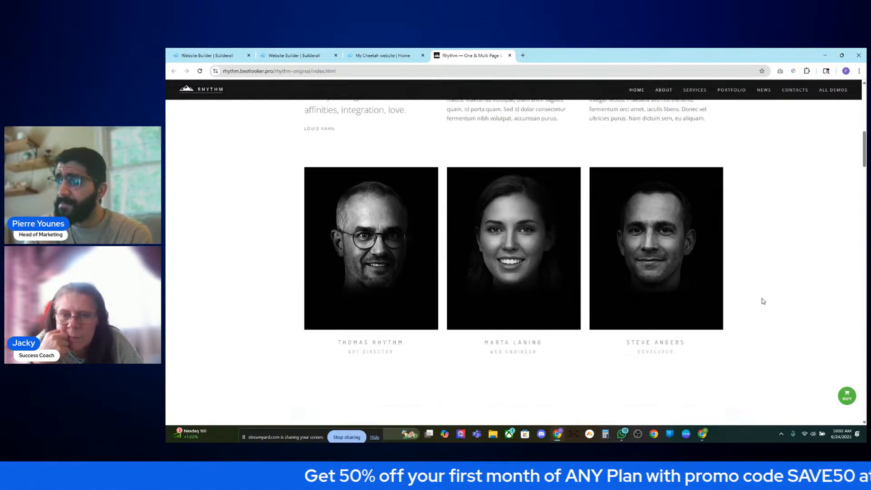
pyautogui.scroll(1, 716, 245)
pyautogui.moveTo(349, 251)
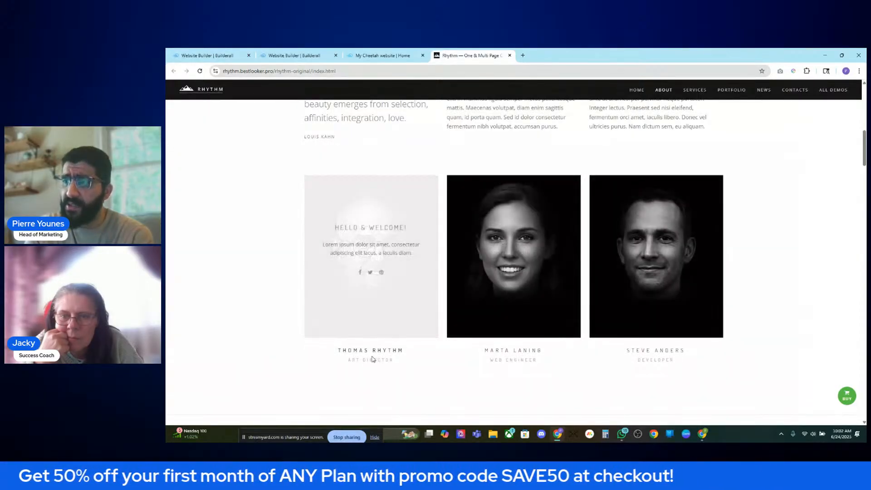
pyautogui.scroll(2, 409, 354)
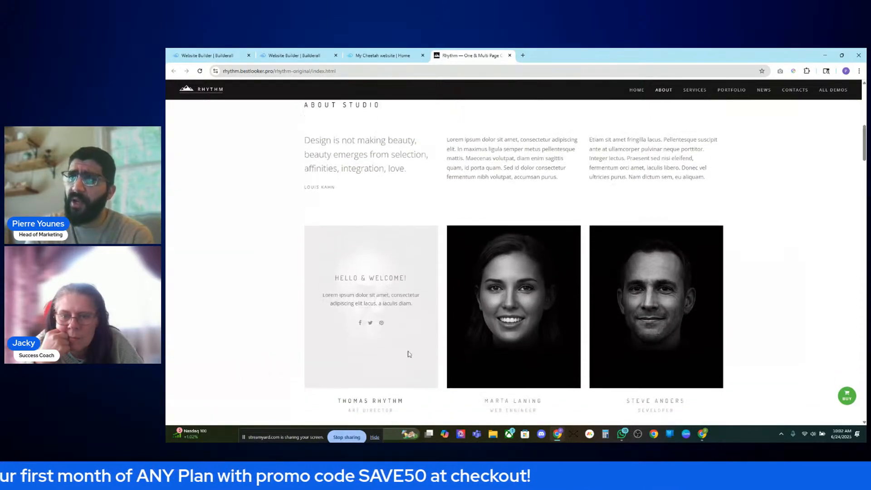
pyautogui.scroll(-1, 410, 350)
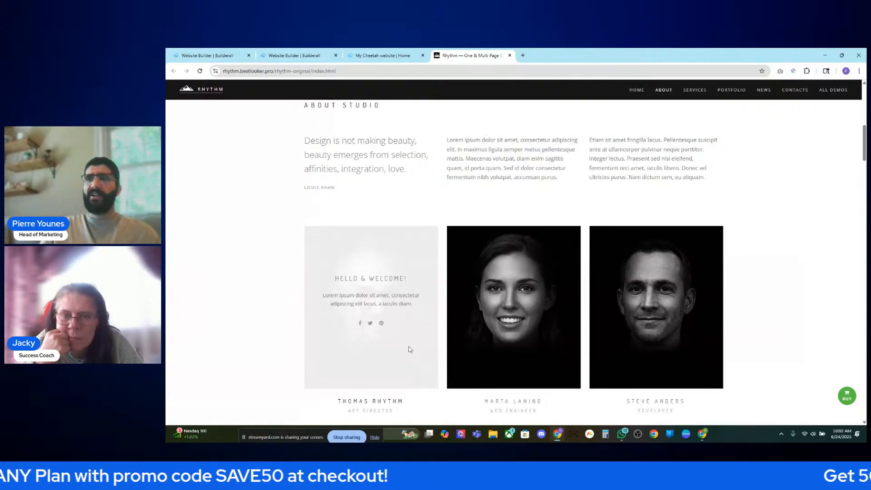
pyautogui.moveTo(264, 136); pyautogui.dragTo(493, 278)
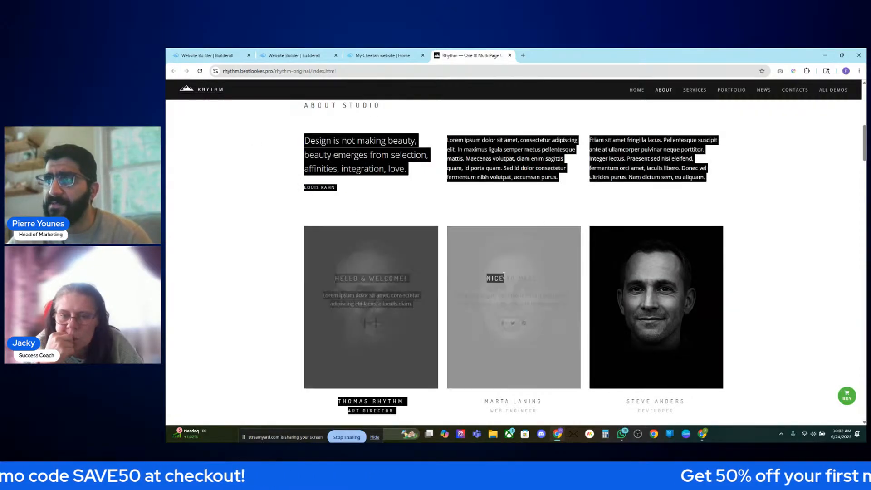
pyautogui.click(734, 209)
pyautogui.scroll(2, 734, 209)
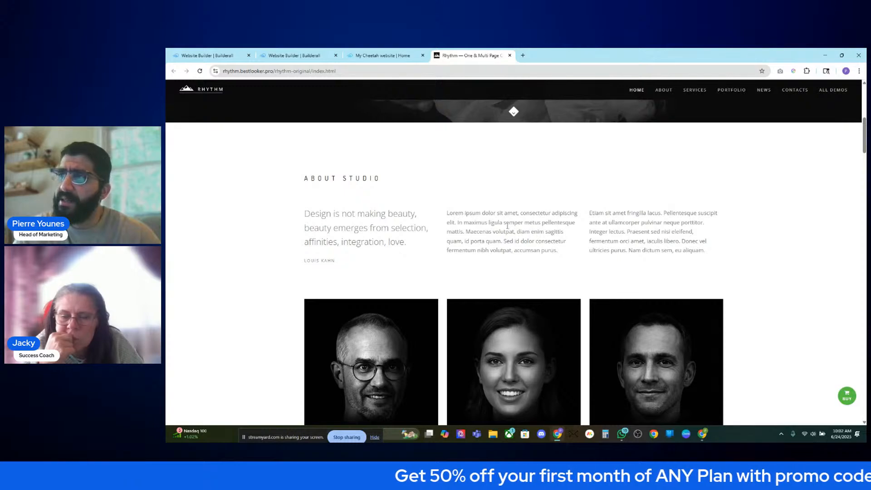
# - Select the quote, attribution and text columns, then the heading with all three columns
pyautogui.moveTo(229, 223); pyautogui.dragTo(279, 317)
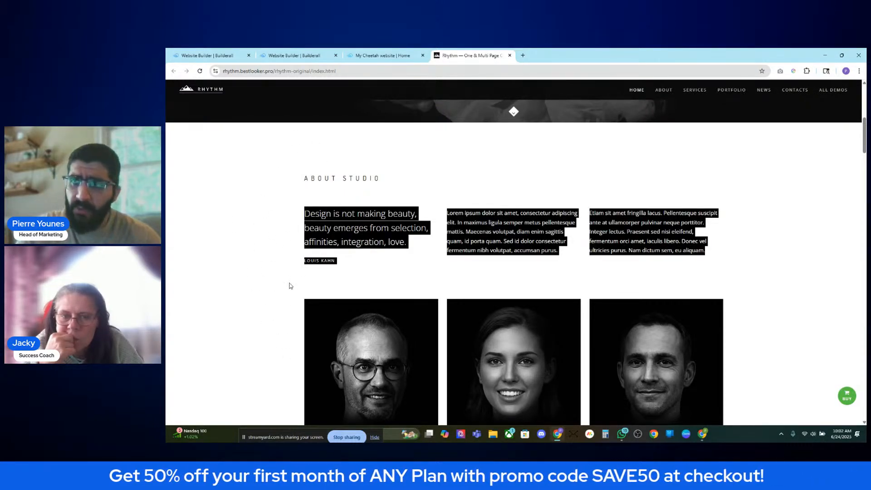
pyautogui.click(262, 195)
pyautogui.moveTo(234, 160); pyautogui.dragTo(765, 383)
pyautogui.scroll(-3, 738, 365)
pyautogui.click(765, 383)
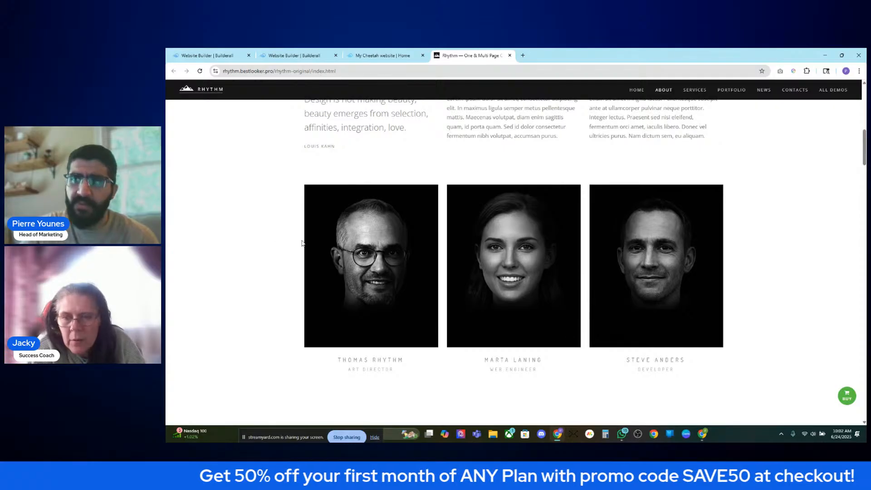
pyautogui.scroll(2, 303, 241)
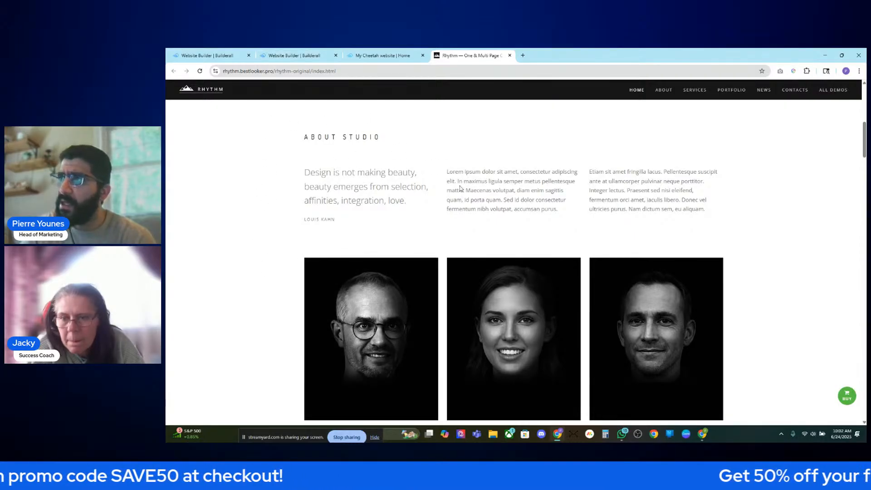
pyautogui.moveTo(306, 138); pyautogui.dragTo(665, 210)
pyautogui.click(706, 228)
pyautogui.scroll(-2, 676, 236)
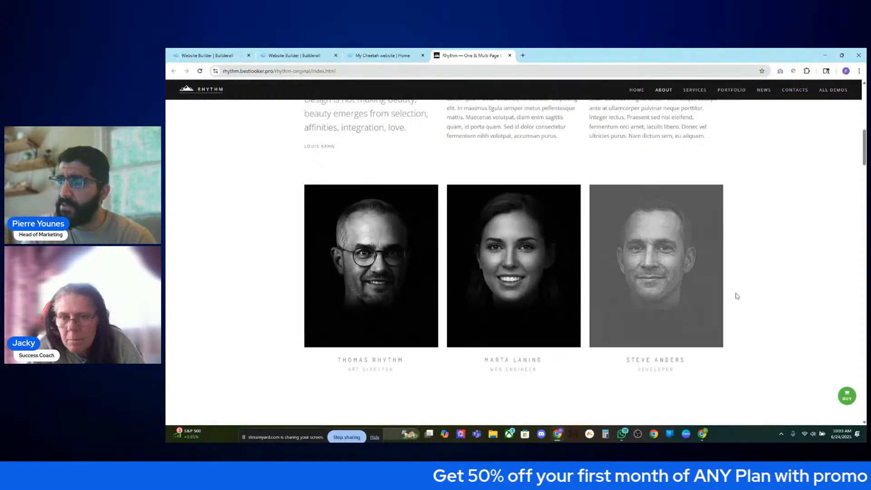
# - Close the published My Cheetah website tab
pyautogui.click(372, 55)
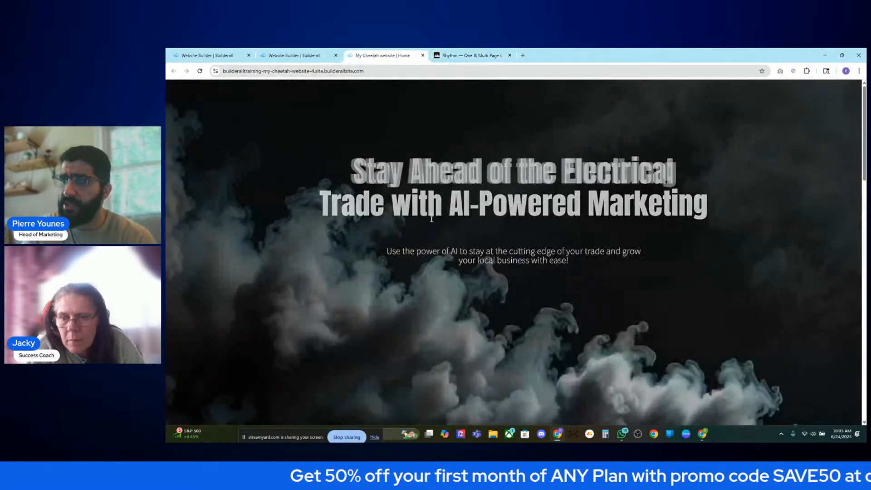
pyautogui.click(297, 56)
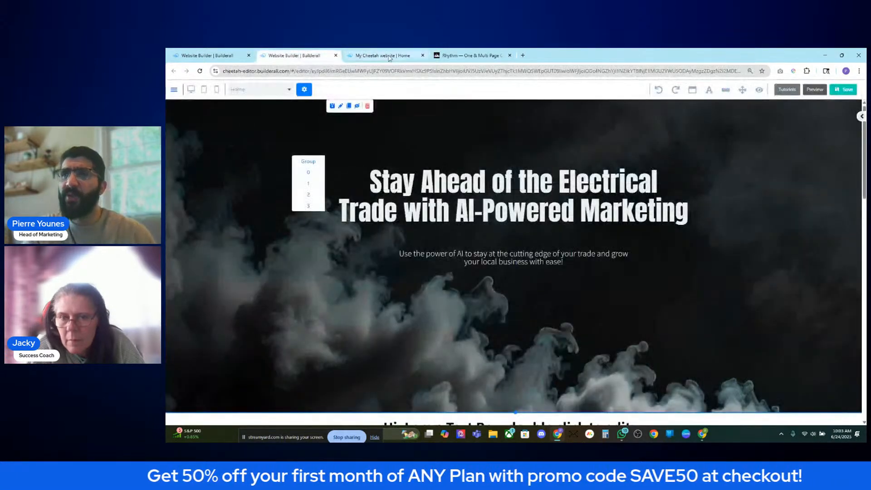
pyautogui.click(381, 55)
pyautogui.click(422, 55)
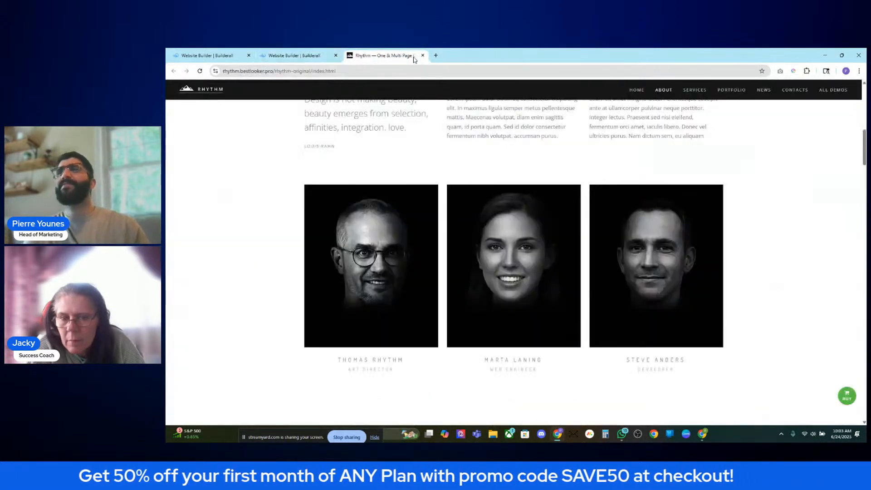
# - In the Builderall editor, select the 'Hi, I am a Text Box' placeholder below the hero
pyautogui.click(308, 57)
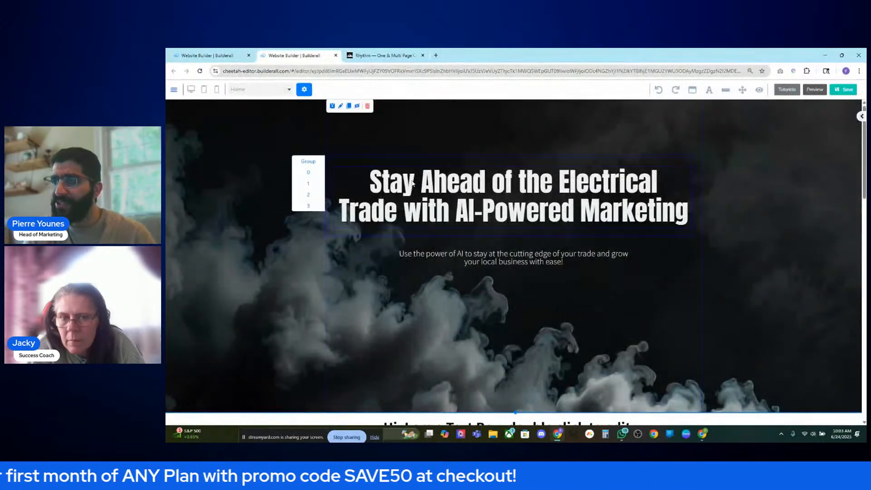
pyautogui.scroll(-4, 448, 223)
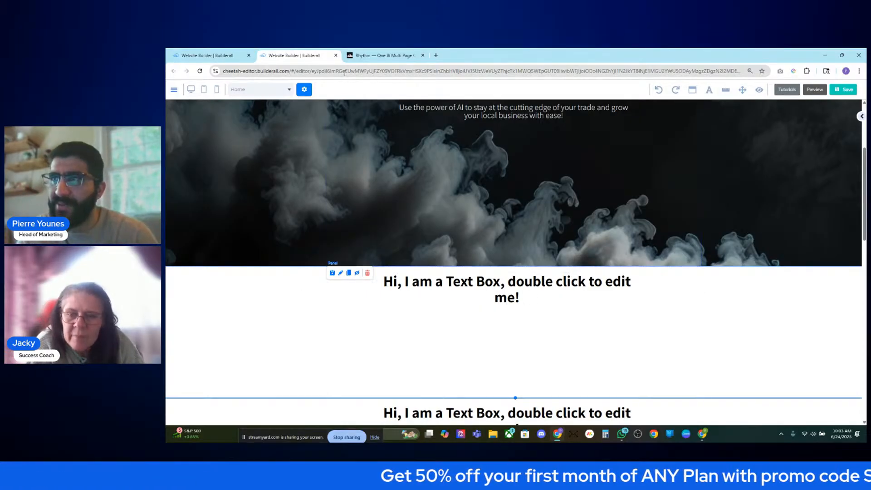
pyautogui.click(369, 56)
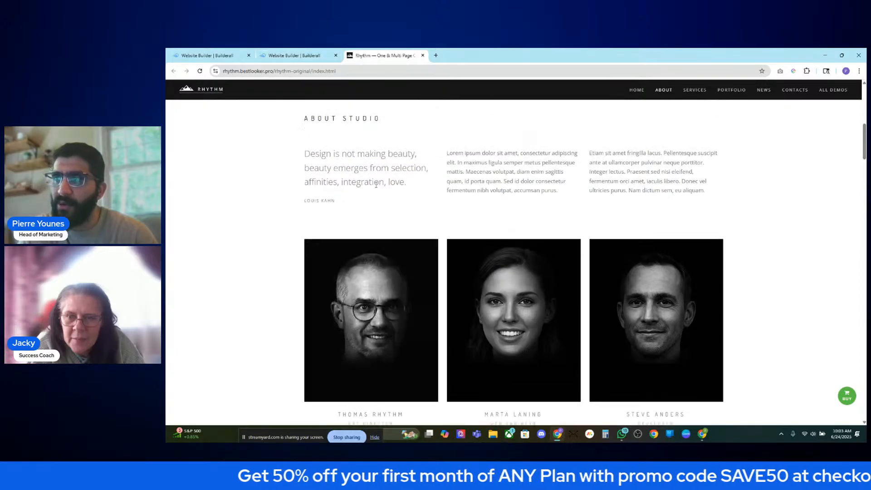
pyautogui.click(294, 55)
pyautogui.click(495, 287)
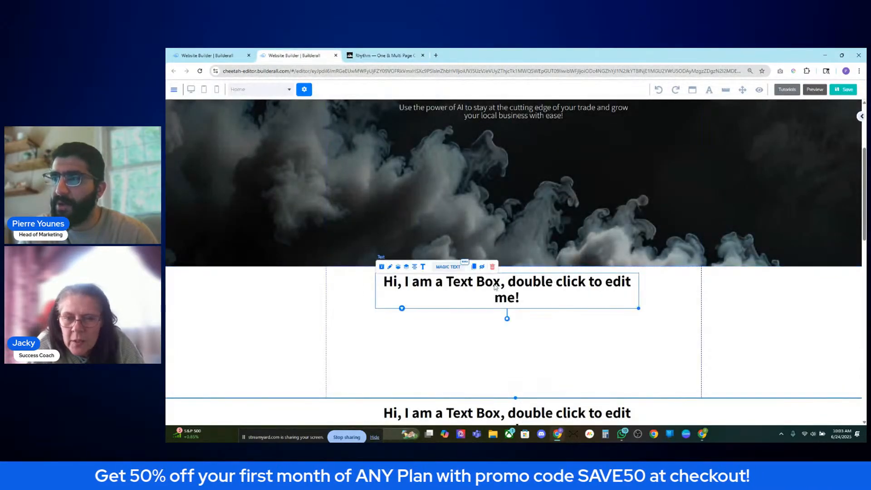
# - Delete the duplicate smoke slider, confirming with YES, DELETE
pyautogui.click(493, 267)
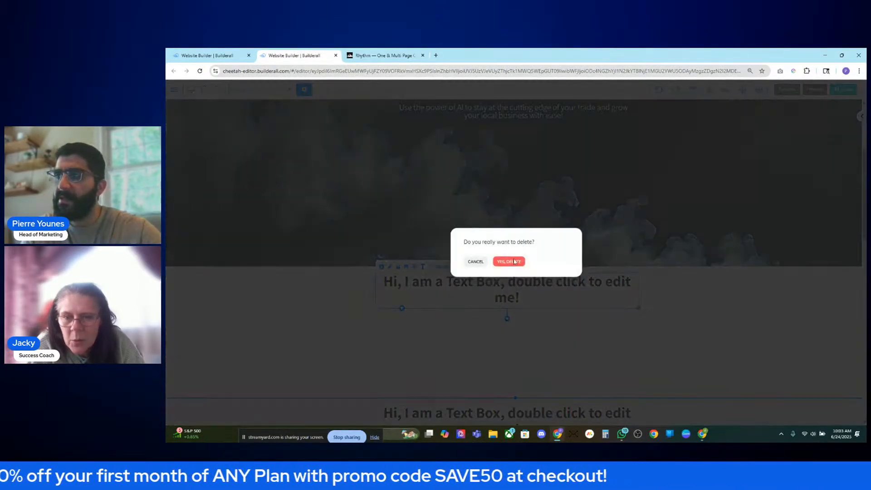
pyautogui.click(518, 263)
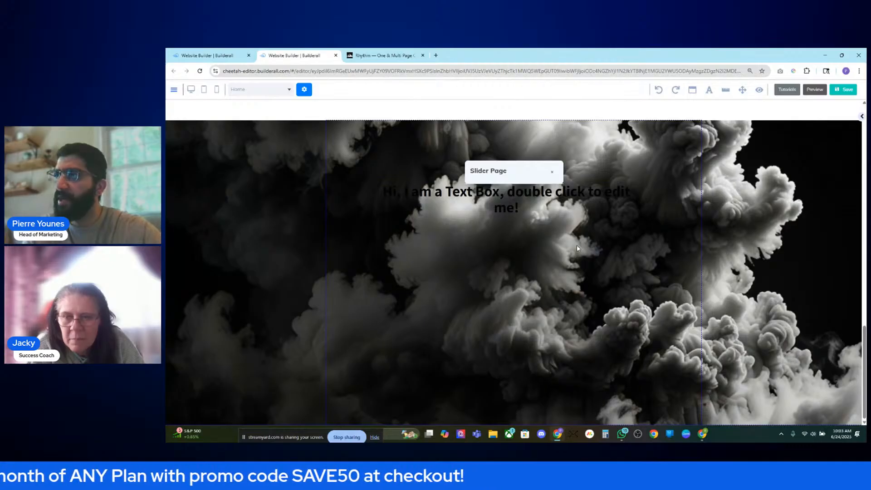
pyautogui.scroll(1, 579, 248)
pyautogui.click(367, 164)
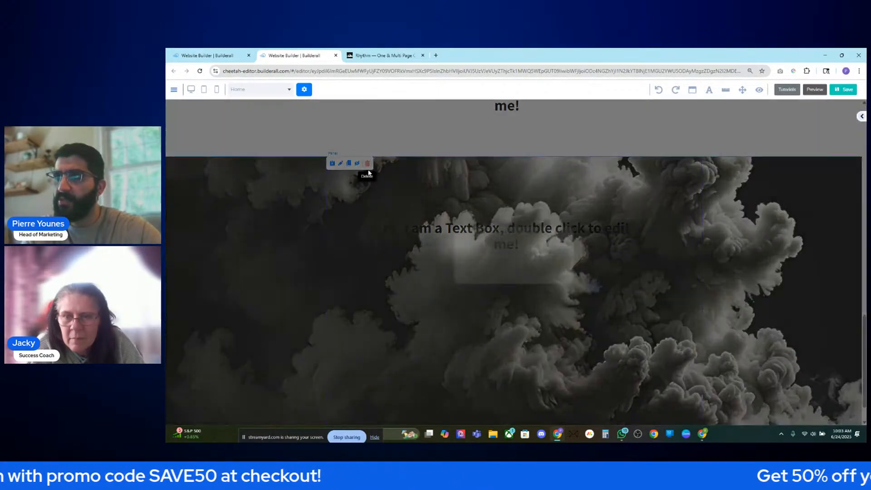
pyautogui.click(512, 268)
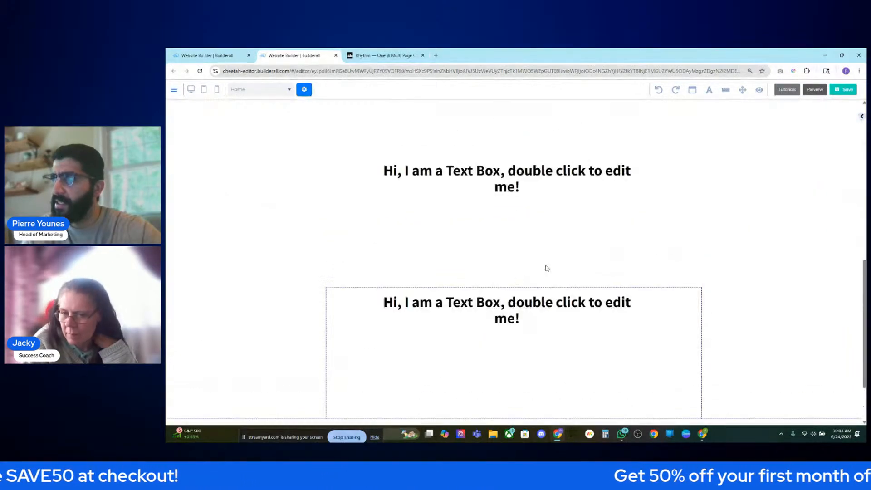
# - Delete the leftover text box section beneath it as well
pyautogui.click(367, 349)
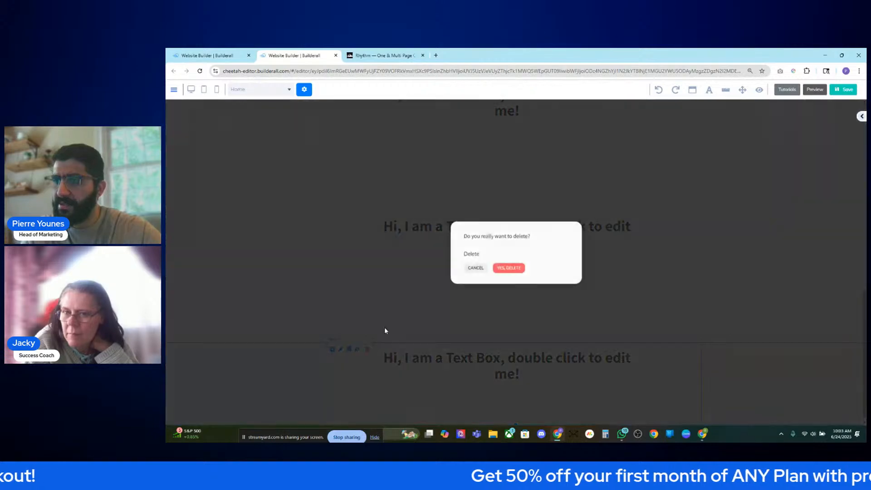
pyautogui.click(511, 267)
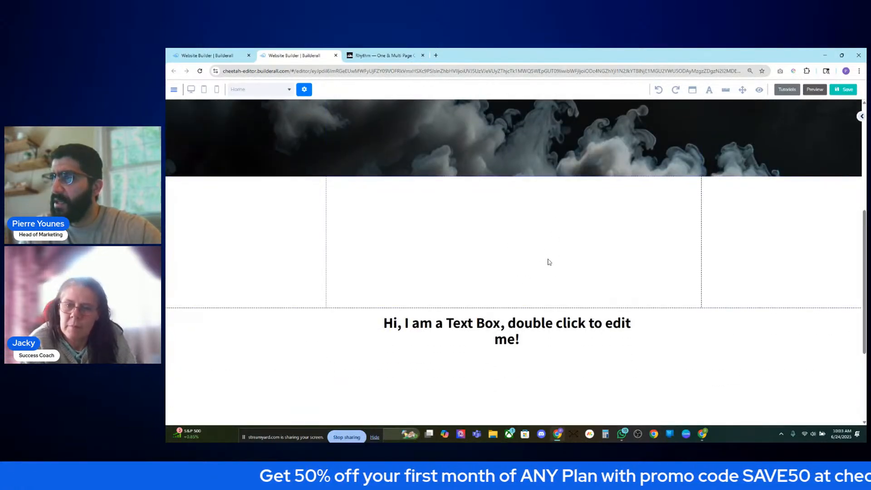
pyautogui.click(861, 117)
# - Add a narrowed Title H2 heading and a lorem ipsum paragraph beside it, and make the panel taller
pyautogui.moveTo(837, 245); pyautogui.dragTo(427, 200)
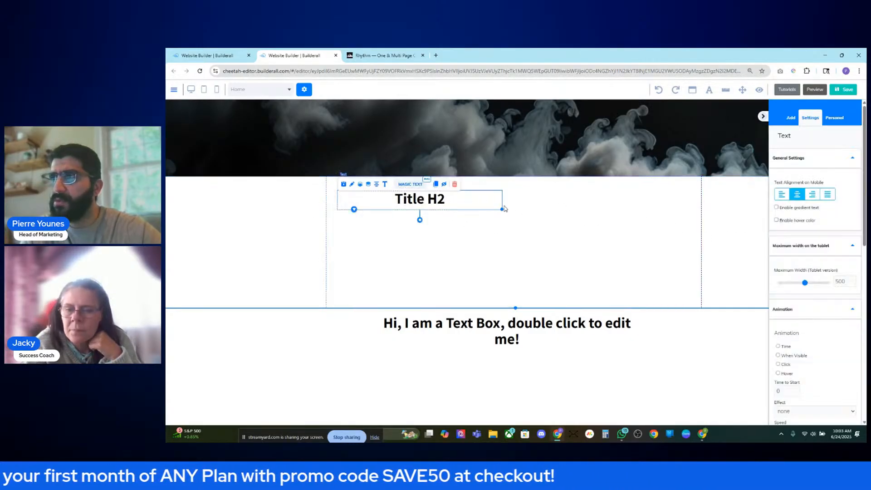
pyautogui.moveTo(501, 211); pyautogui.dragTo(416, 200)
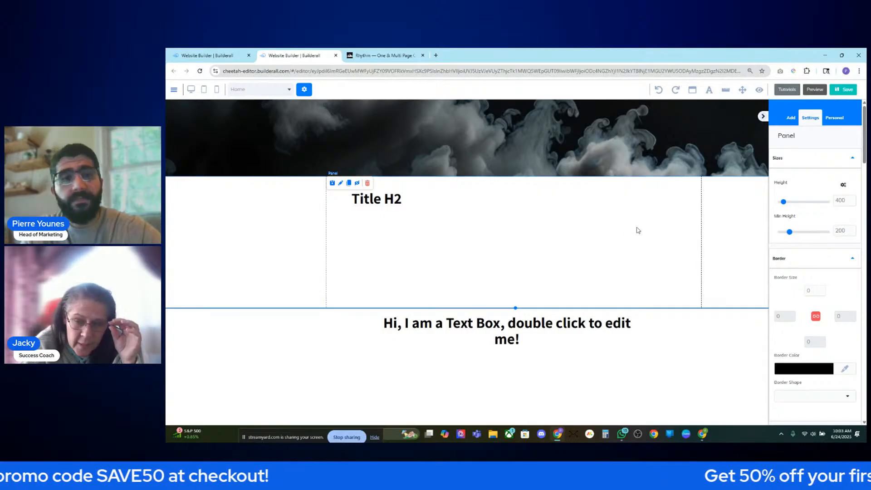
pyautogui.click(790, 117)
pyautogui.click(835, 137)
pyautogui.moveTo(749, 324); pyautogui.dragTo(521, 253)
pyautogui.click(381, 56)
pyautogui.click(297, 53)
pyautogui.moveTo(585, 276); pyautogui.dragTo(553, 246)
pyautogui.moveTo(517, 308); pyautogui.dragTo(516, 327)
pyautogui.moveTo(525, 261); pyautogui.dragTo(526, 264)
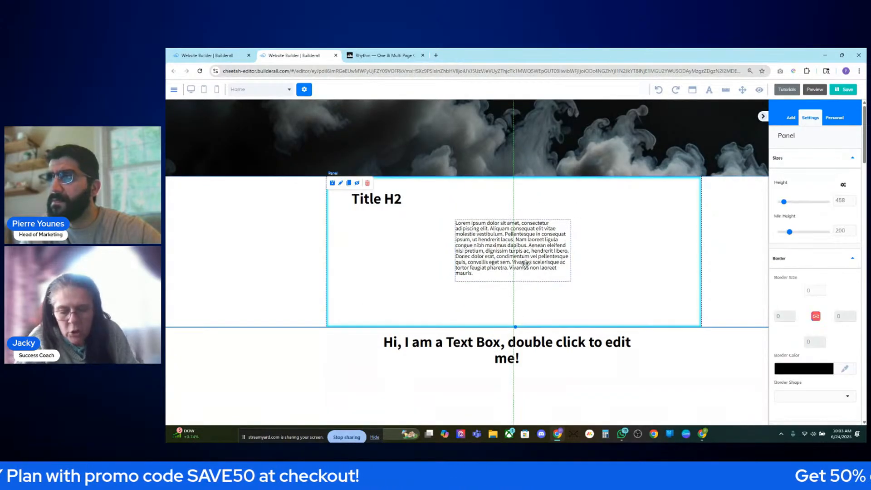
# - Add a Title H3 heading under Title H2 and pull a vertical alignment guide from the ruler
pyautogui.click(379, 200)
pyautogui.click(379, 56)
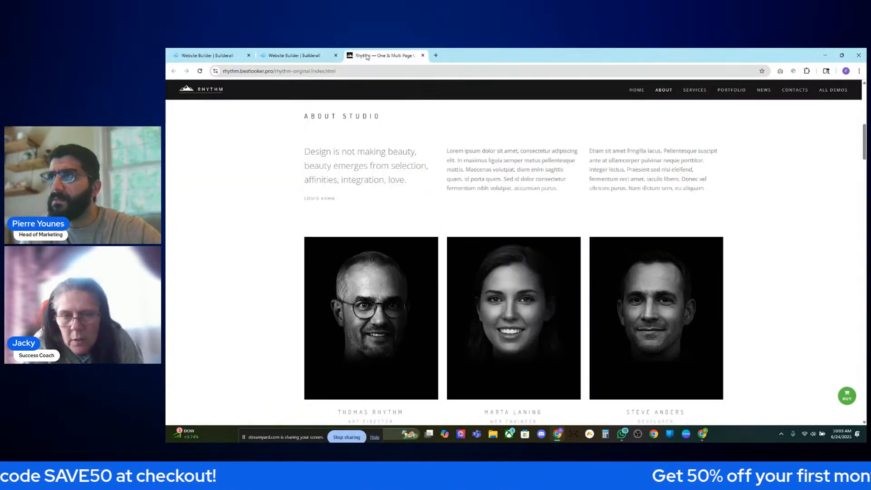
pyautogui.click(272, 55)
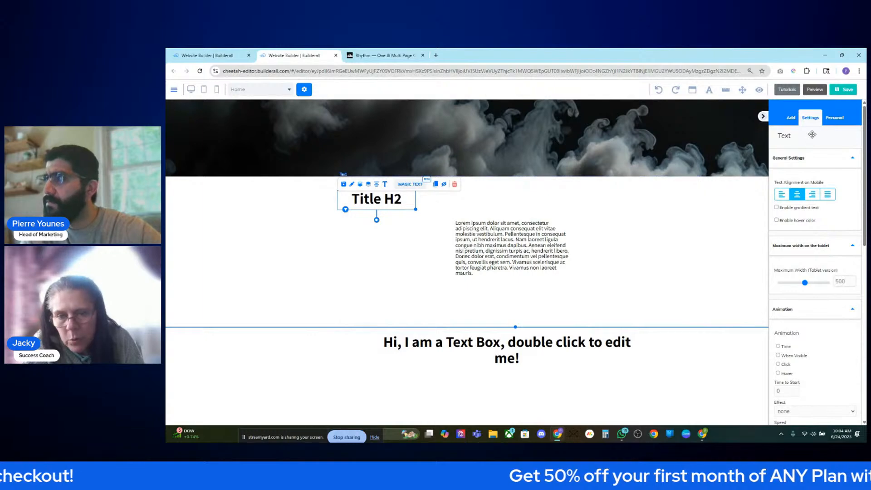
pyautogui.click(791, 117)
pyautogui.click(836, 138)
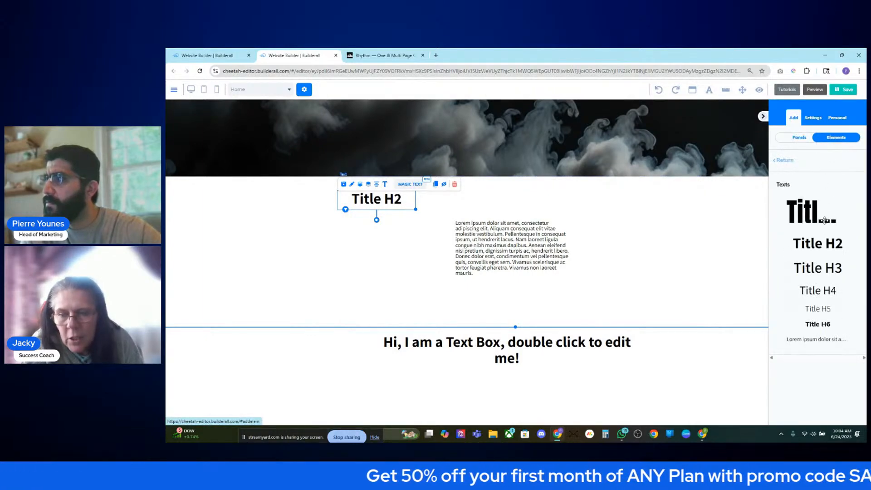
pyautogui.moveTo(816, 270); pyautogui.dragTo(436, 238)
pyautogui.click(367, 199)
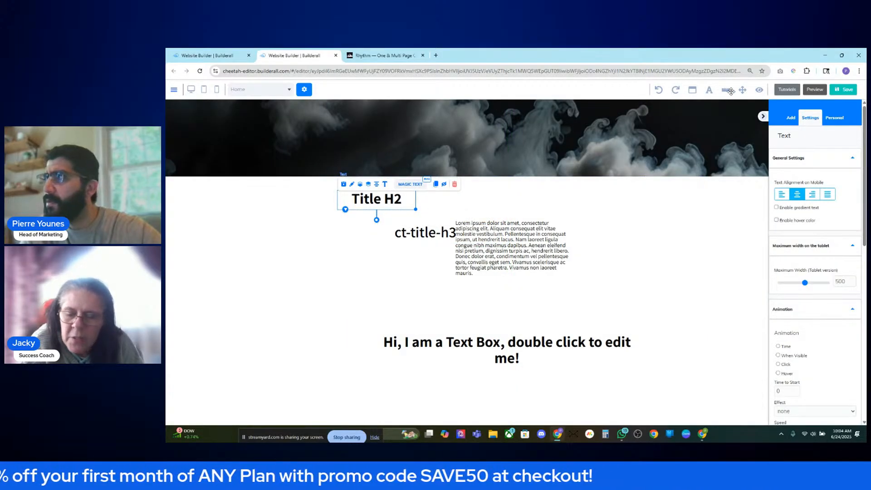
pyautogui.moveTo(340, 100); pyautogui.dragTo(336, 99)
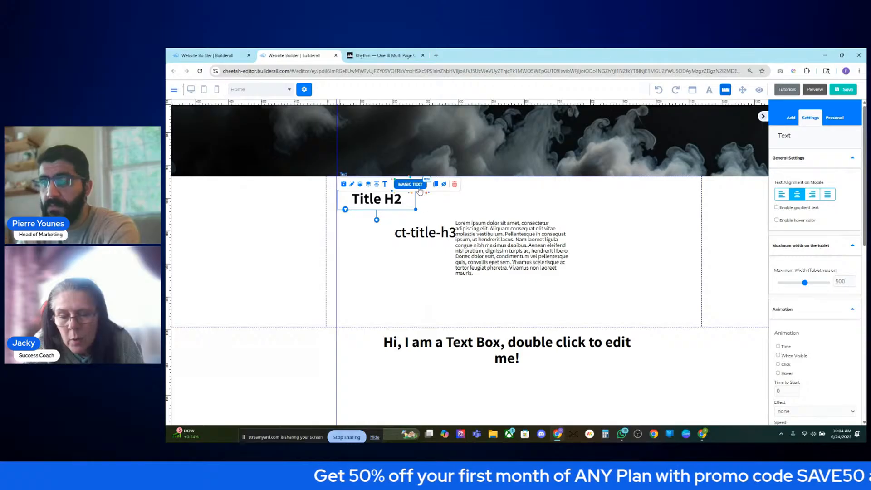
# - Snap Title H2 and ct-title-h3 to the left guide and narrow the H3 box to a new guide
pyautogui.moveTo(407, 206); pyautogui.dragTo(406, 206)
pyautogui.moveTo(435, 233)
pyautogui.mouseDown()
pyautogui.moveTo(420, 234)
pyautogui.moveTo(428, 234)
pyautogui.mouseUp()
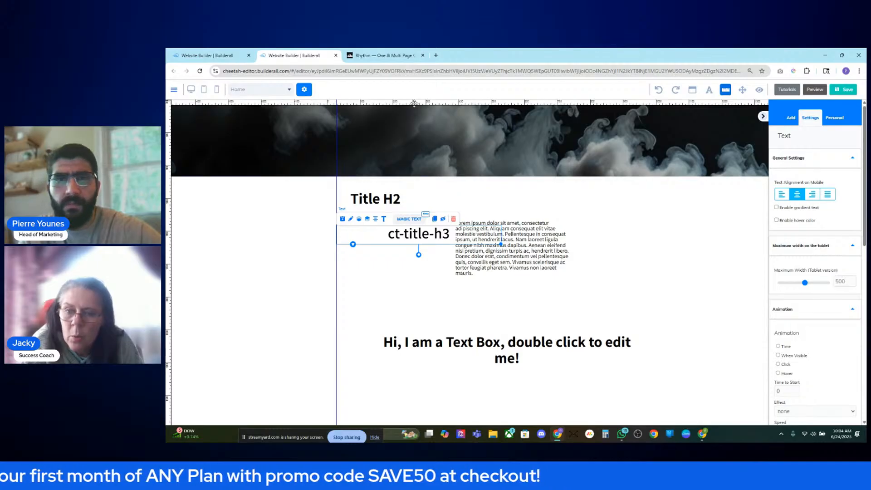
pyautogui.click(378, 55)
pyautogui.click(304, 55)
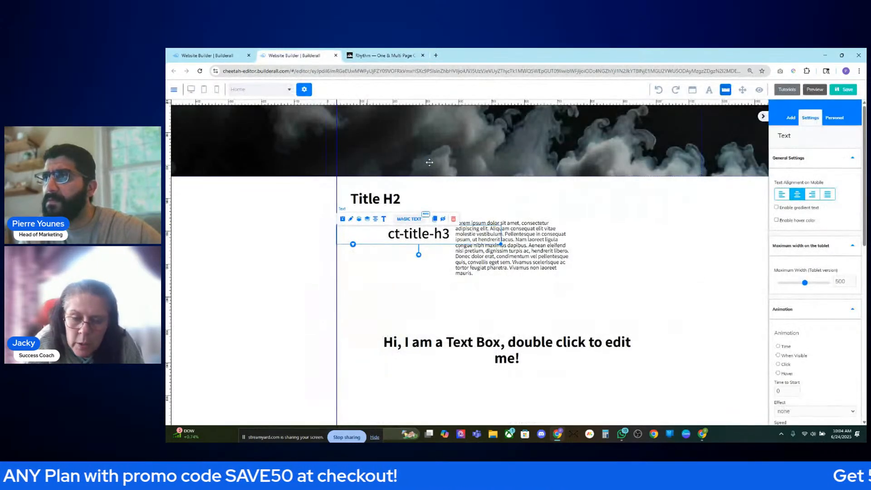
pyautogui.click(422, 101)
pyautogui.click(424, 100)
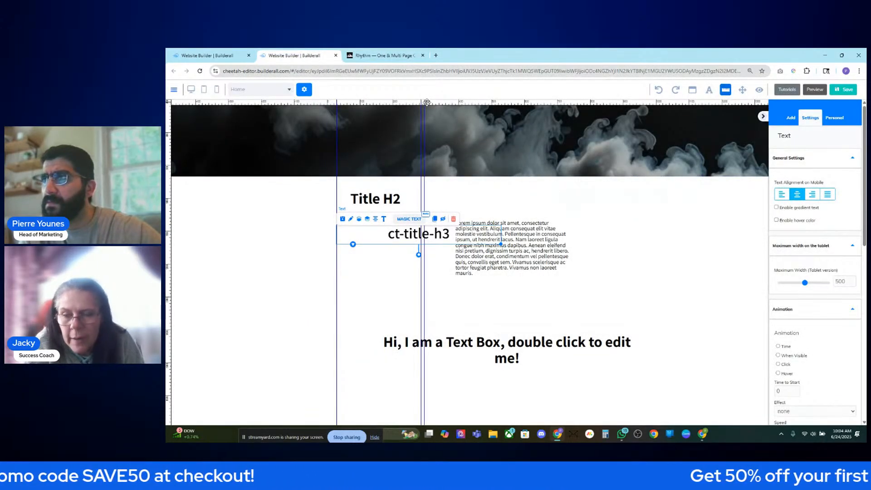
pyautogui.scroll(5, 423, 108)
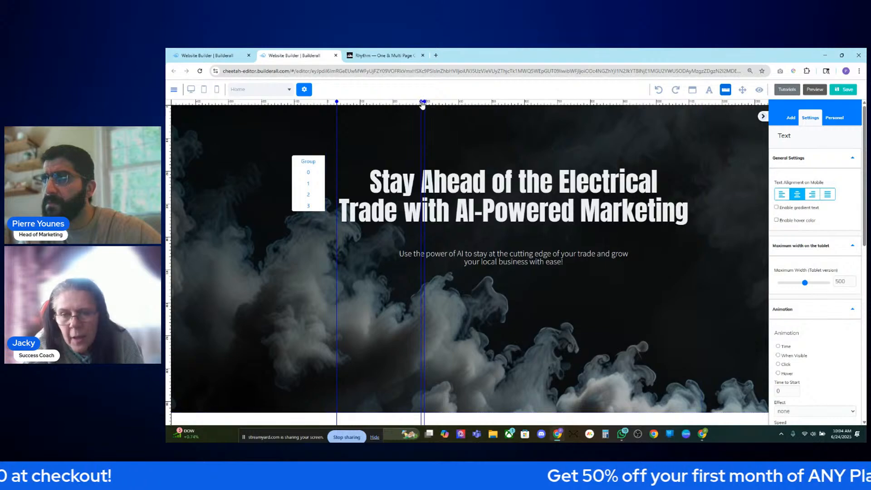
pyautogui.scroll(-6, 432, 145)
pyautogui.moveTo(502, 189); pyautogui.dragTo(426, 185)
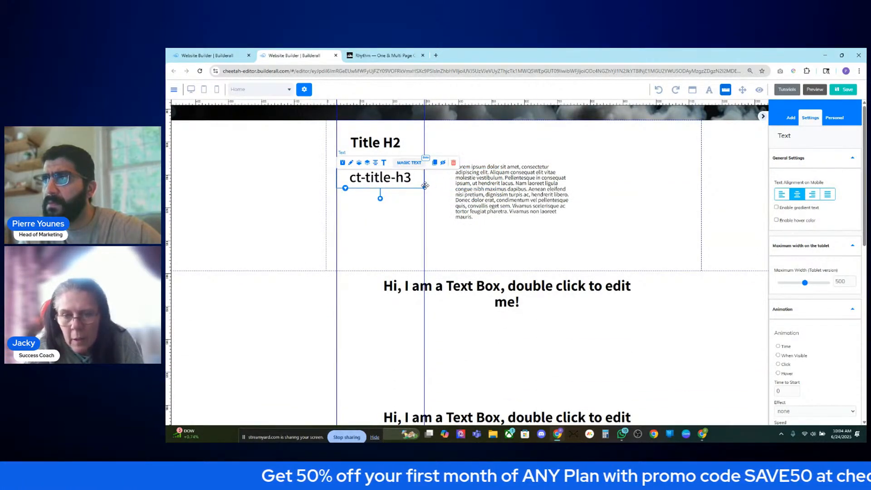
# - Nudge Title H2 slightly up and reposition the lorem paragraph beside the headings
pyautogui.click(424, 205)
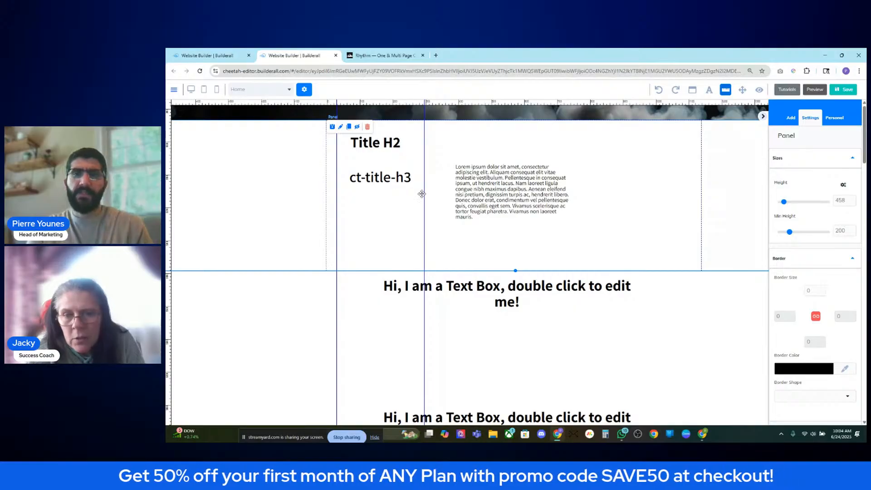
pyautogui.click(492, 191)
pyautogui.click(340, 175)
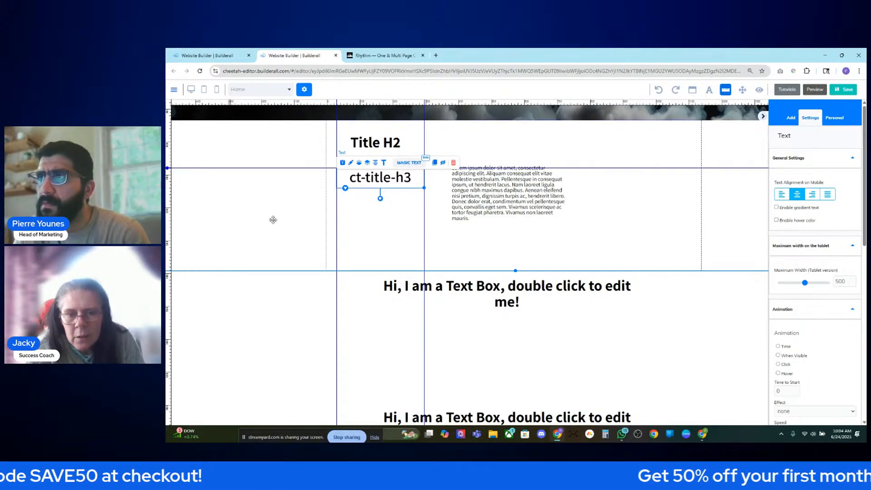
pyautogui.click(356, 221)
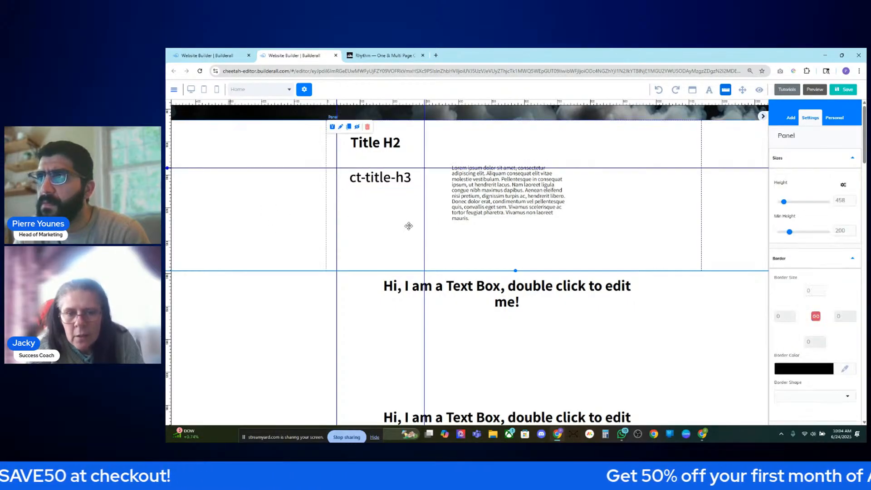
pyautogui.click(377, 177)
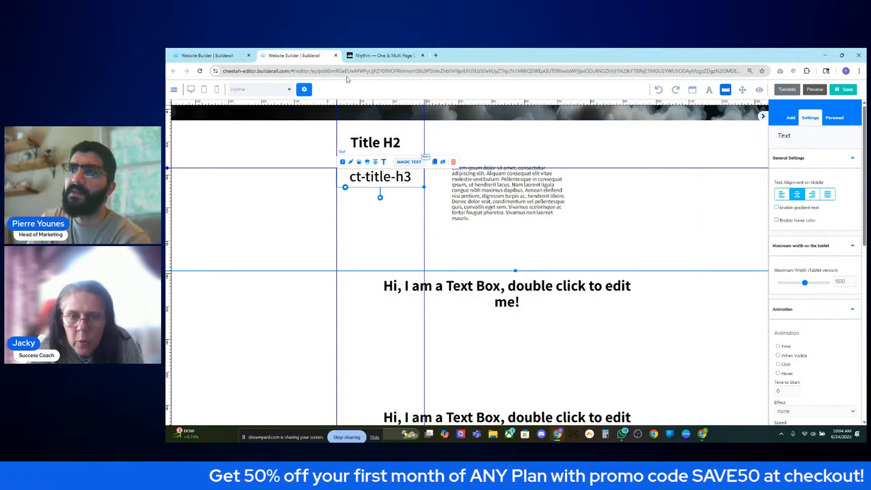
pyautogui.click(382, 55)
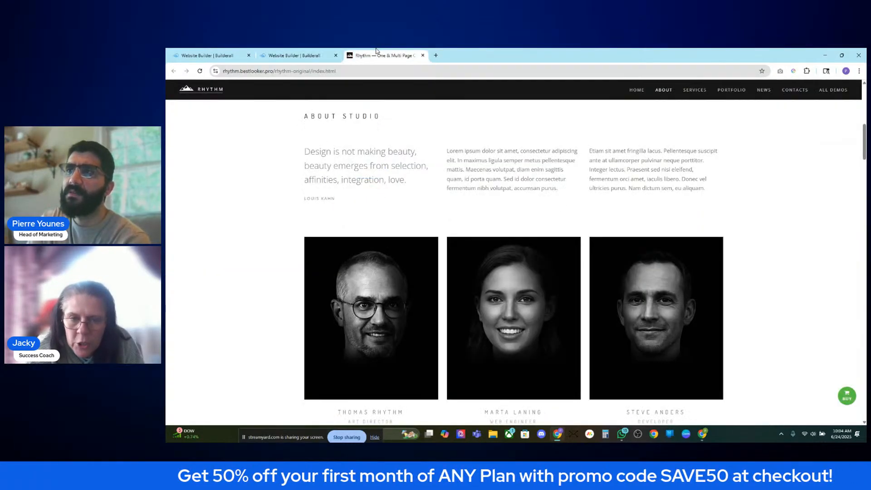
pyautogui.click(316, 55)
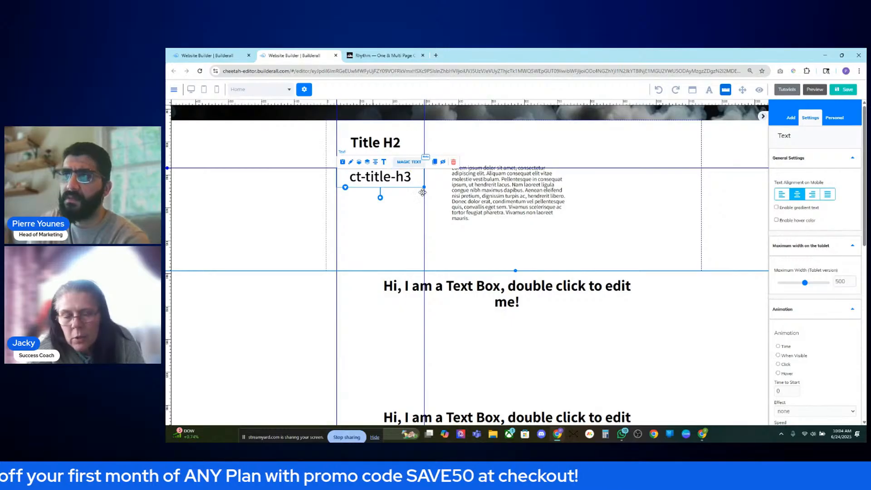
pyautogui.moveTo(373, 142); pyautogui.dragTo(375, 140)
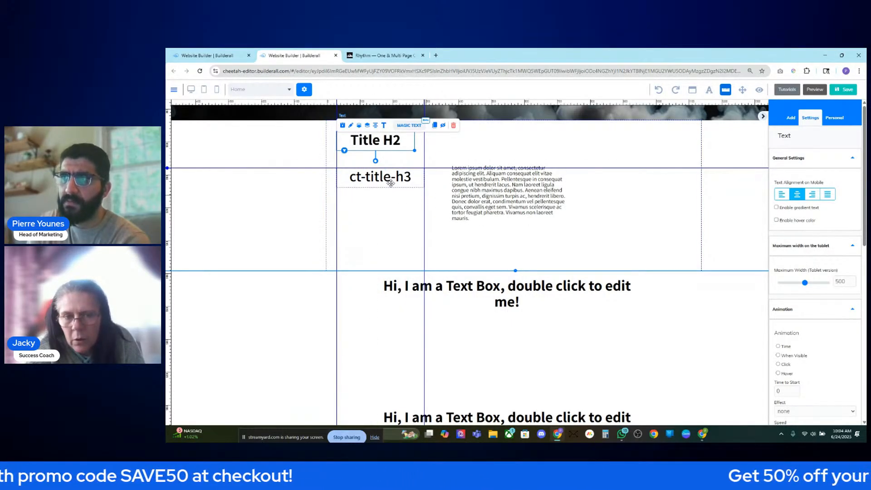
pyautogui.moveTo(489, 183); pyautogui.dragTo(490, 186)
pyautogui.moveTo(545, 198); pyautogui.dragTo(516, 209)
# - Add column guides at the paragraph's edges and place a copy of it as a third column
pyautogui.click(458, 101)
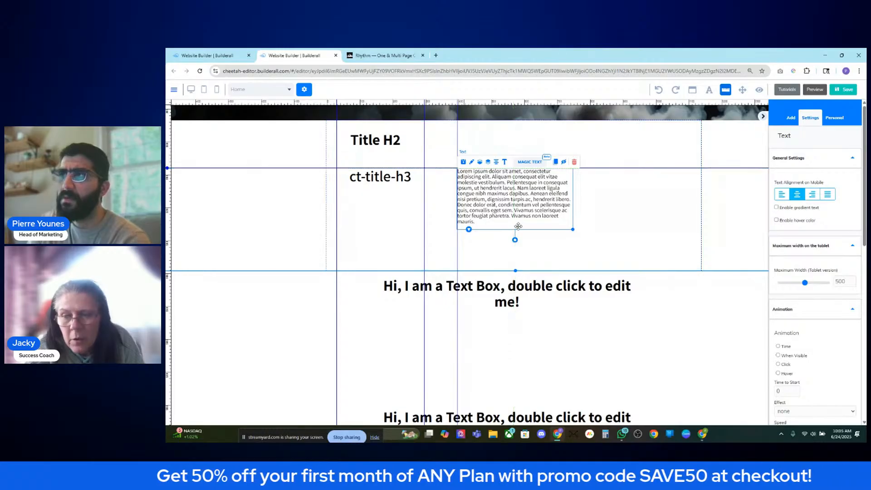
pyautogui.click(573, 102)
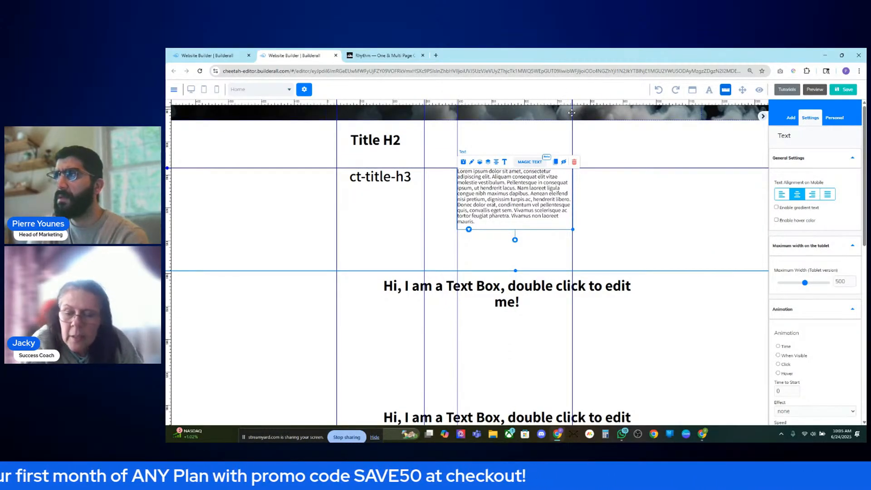
pyautogui.click(600, 103)
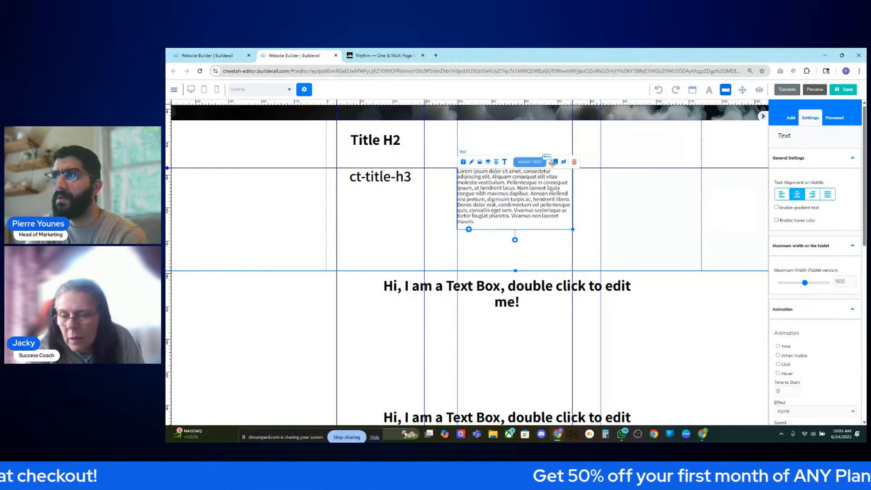
pyautogui.moveTo(558, 221)
pyautogui.mouseDown()
pyautogui.moveTo(717, 232)
pyautogui.moveTo(700, 226)
pyautogui.mouseUp()
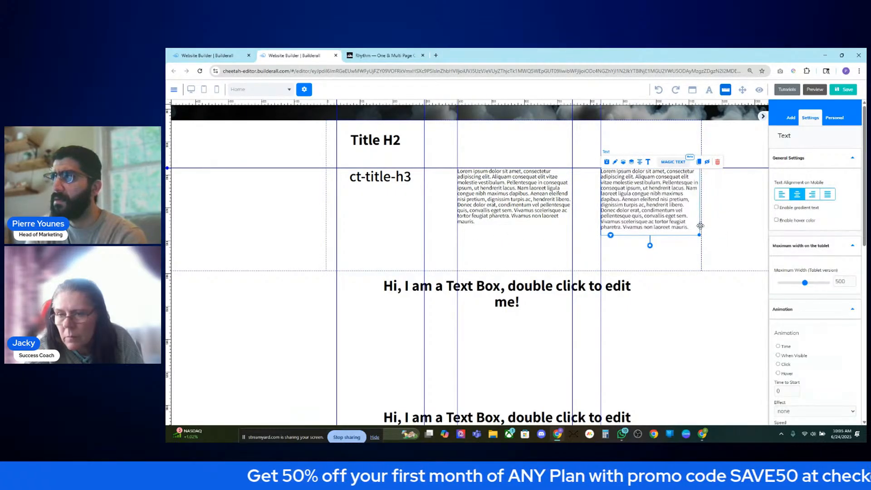
pyautogui.click(564, 208)
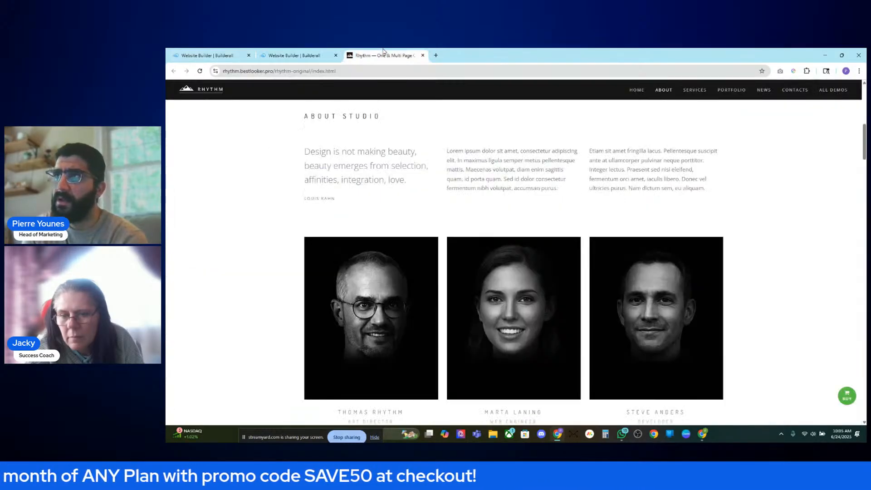
pyautogui.click(379, 55)
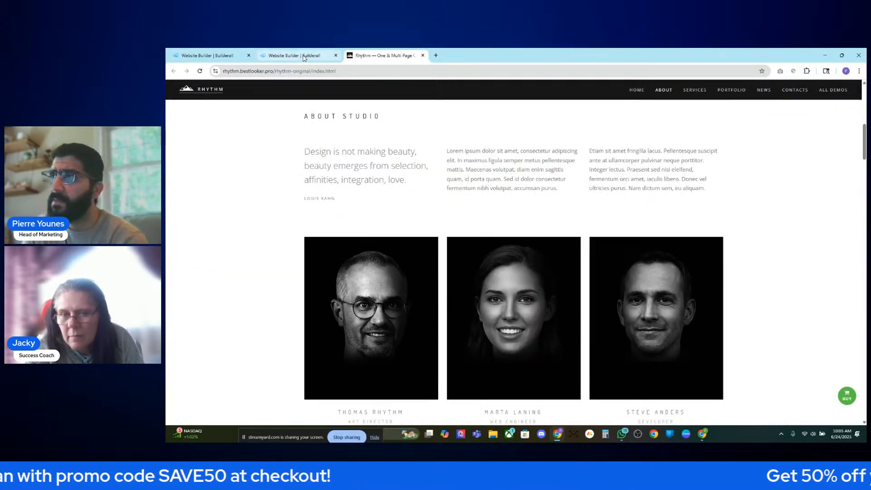
pyautogui.click(304, 56)
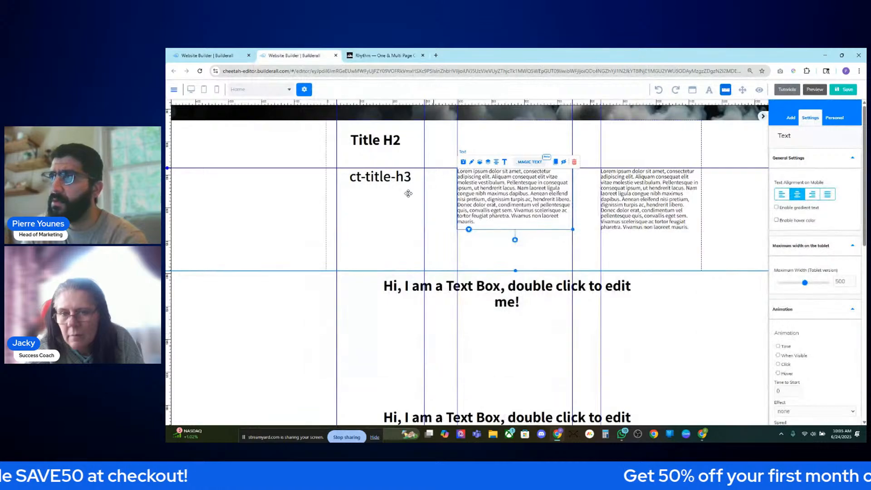
# - Widen the right Lorem text to its column edge and delete the left Lorem column
pyautogui.click(588, 203)
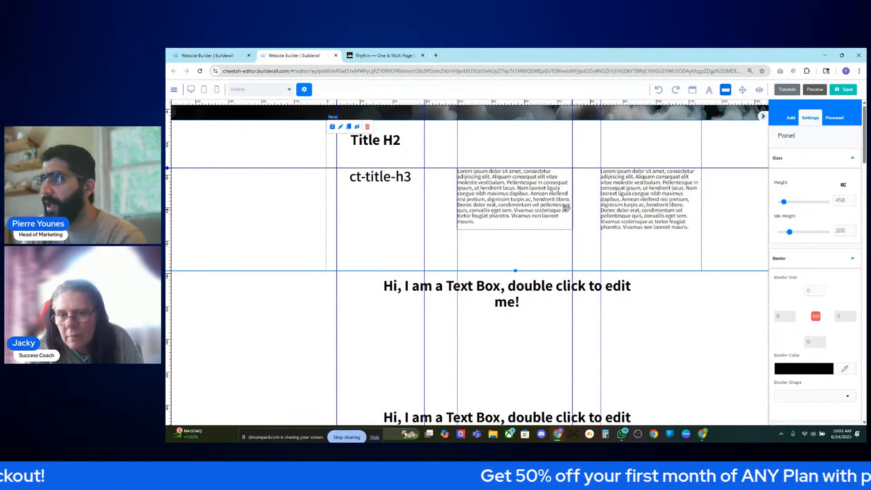
pyautogui.click(547, 202)
pyautogui.click(622, 209)
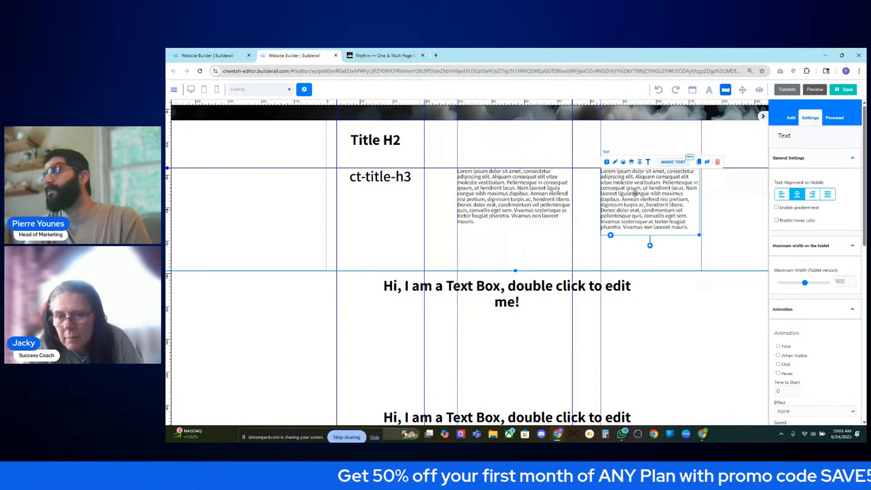
pyautogui.moveTo(699, 233); pyautogui.dragTo(702, 234)
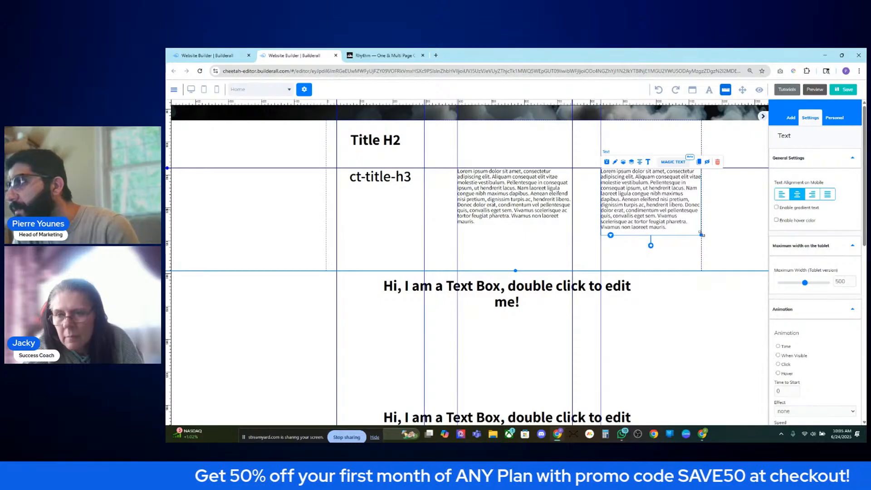
pyautogui.click(537, 208)
pyautogui.click(613, 206)
pyautogui.click(532, 199)
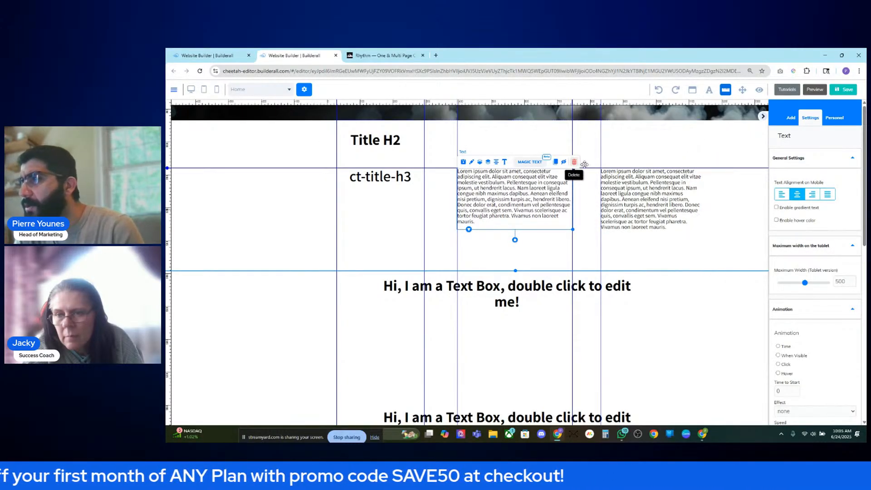
pyautogui.click(575, 163)
pyautogui.click(509, 262)
# - Clone the right Lorem text into the middle column
pyautogui.click(635, 204)
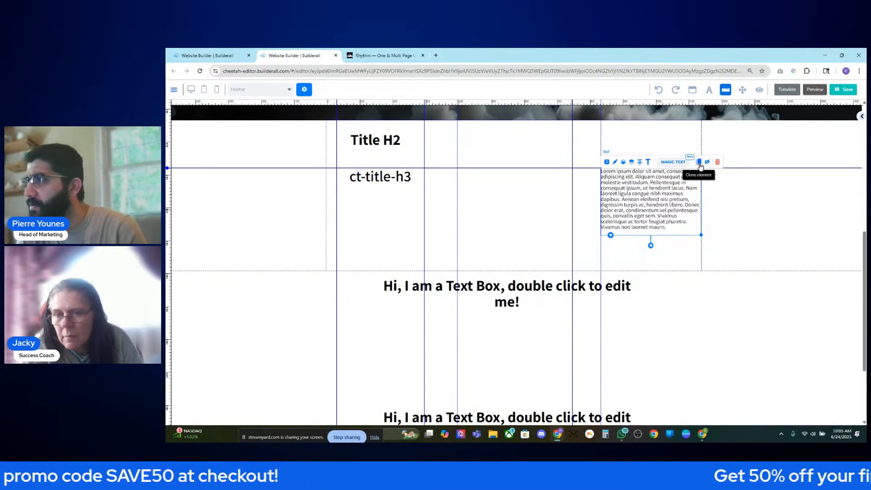
pyautogui.moveTo(656, 211); pyautogui.dragTo(526, 199)
pyautogui.click(389, 183)
# - Widen the ct-title-h3 heading box, comparing with the Rhythm About section
pyautogui.scroll(1, 427, 164)
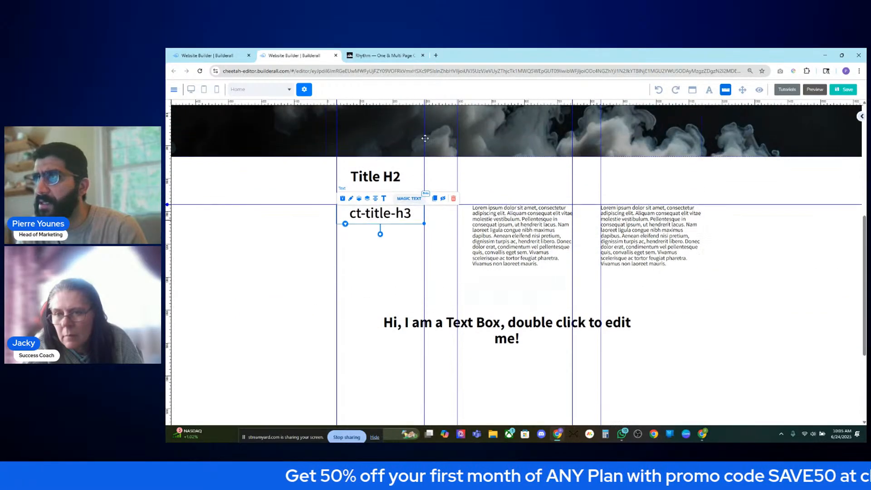
pyautogui.scroll(7, 426, 164)
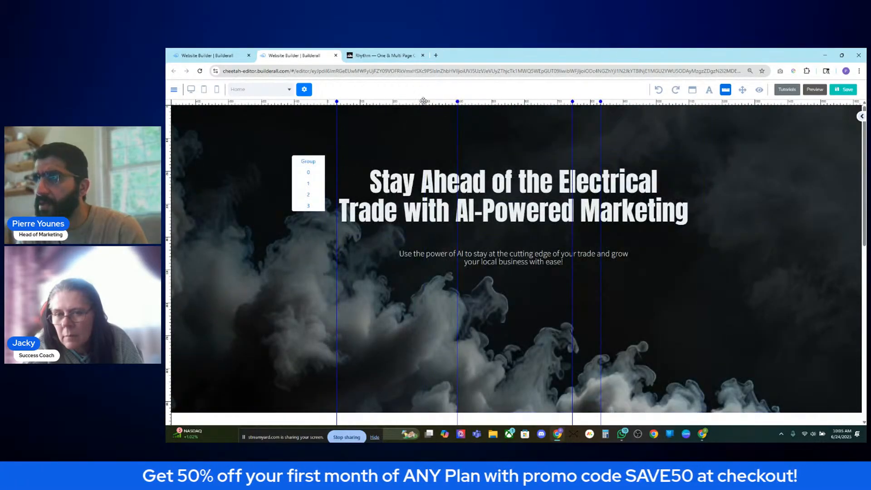
pyautogui.scroll(-8, 449, 227)
pyautogui.scroll(3, 452, 223)
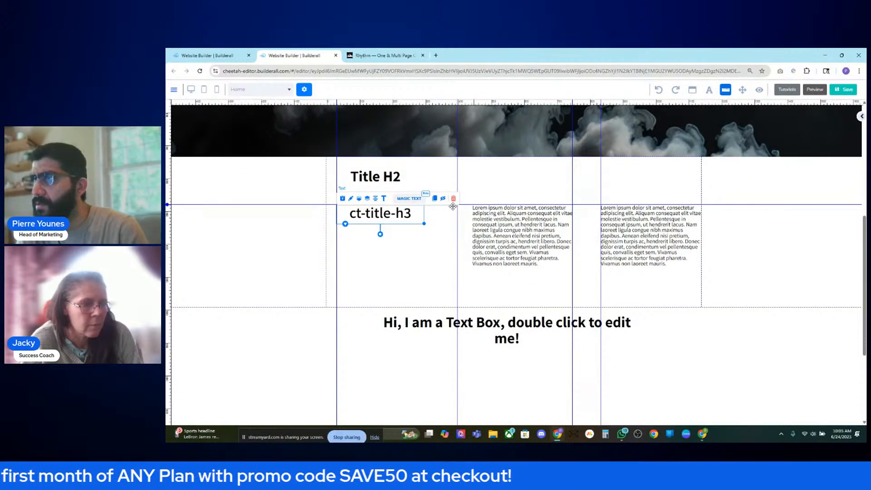
pyautogui.scroll(5, 454, 143)
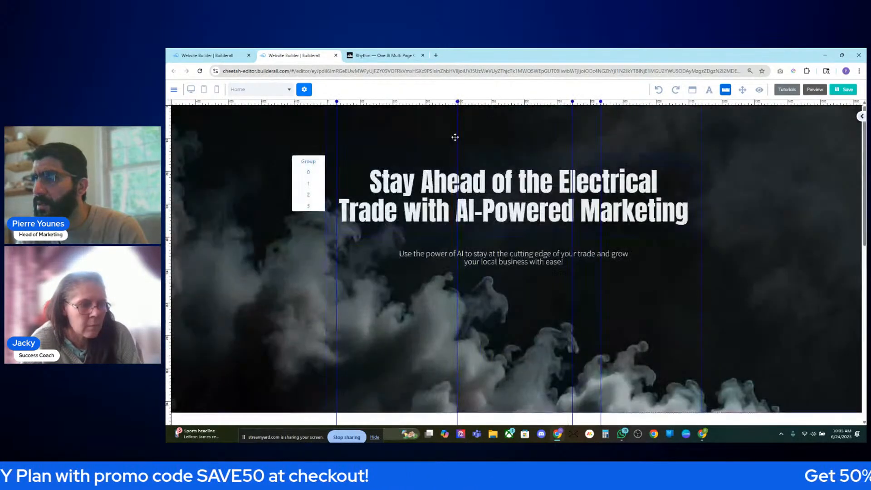
pyautogui.scroll(-6, 462, 113)
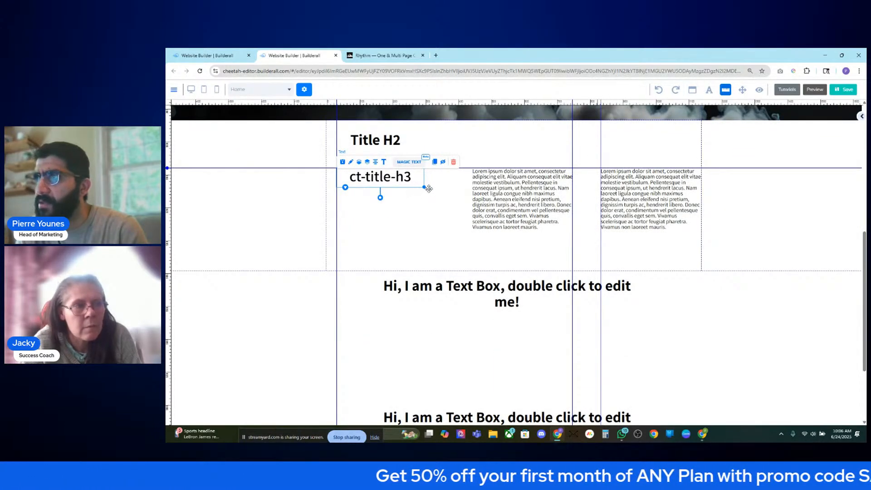
pyautogui.moveTo(424, 187); pyautogui.dragTo(442, 187)
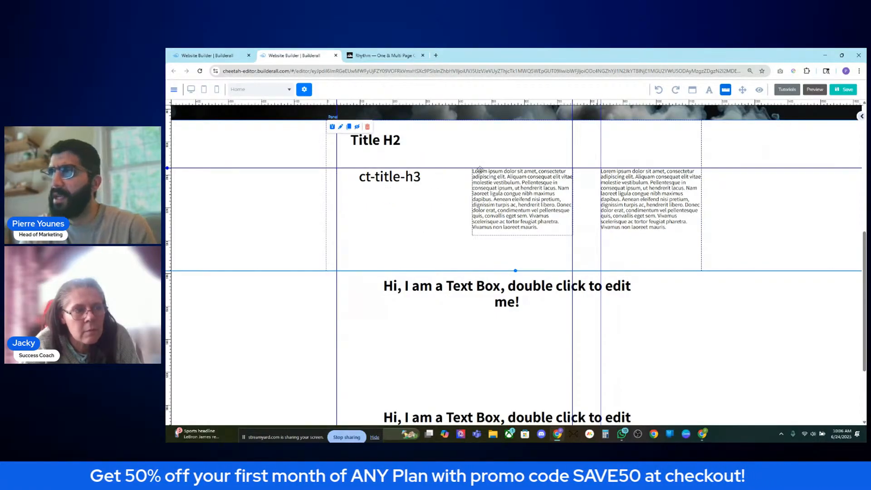
pyautogui.click(401, 179)
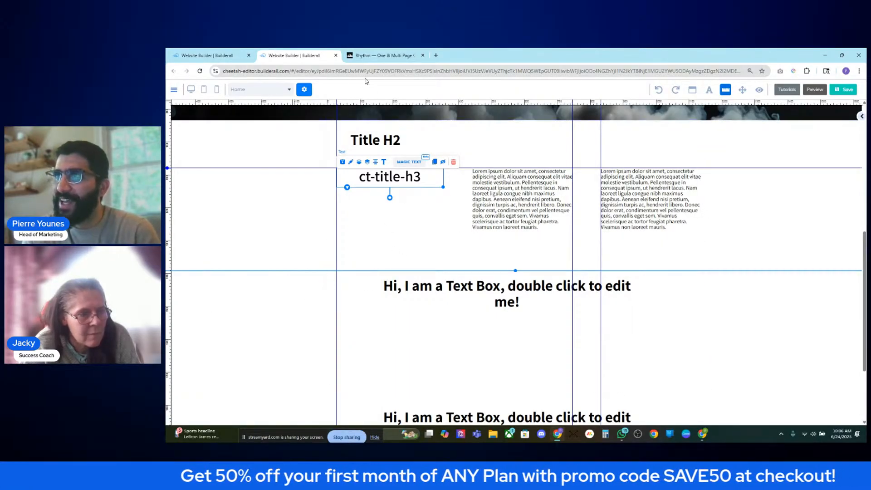
pyautogui.click(381, 56)
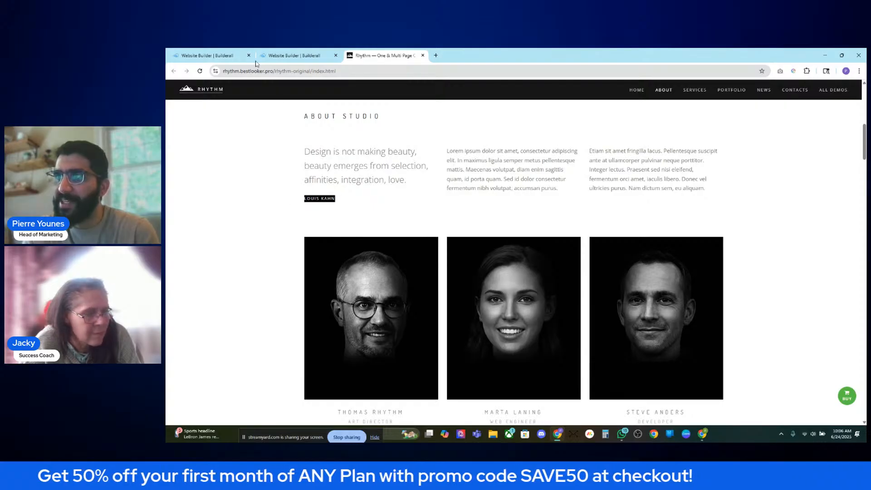
pyautogui.click(281, 55)
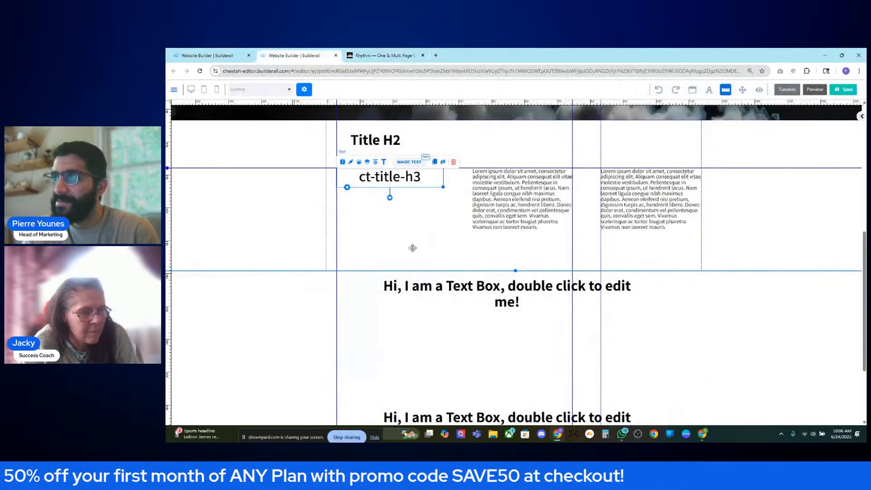
# - Add a Title H4 heading below ct-title-h3 and delete the Title H2 heading
pyautogui.click(861, 116)
pyautogui.moveTo(825, 288); pyautogui.dragTo(394, 247)
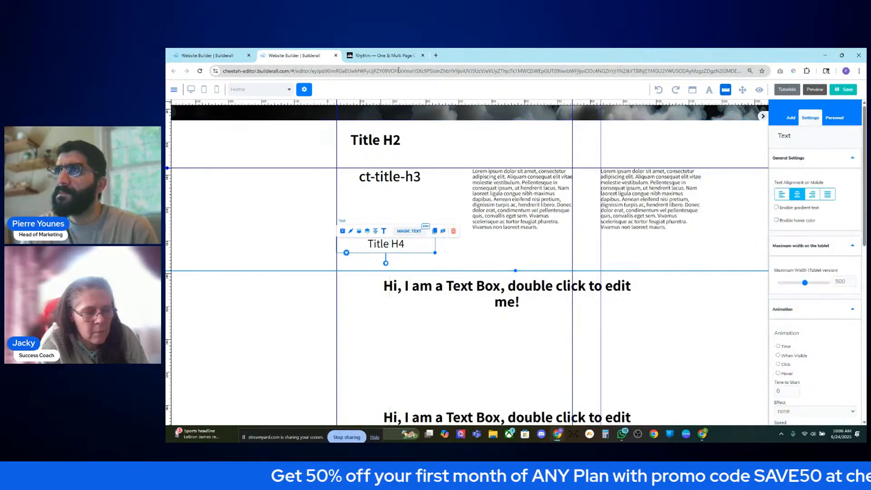
pyautogui.hotkey('ctrl', 'Tab')
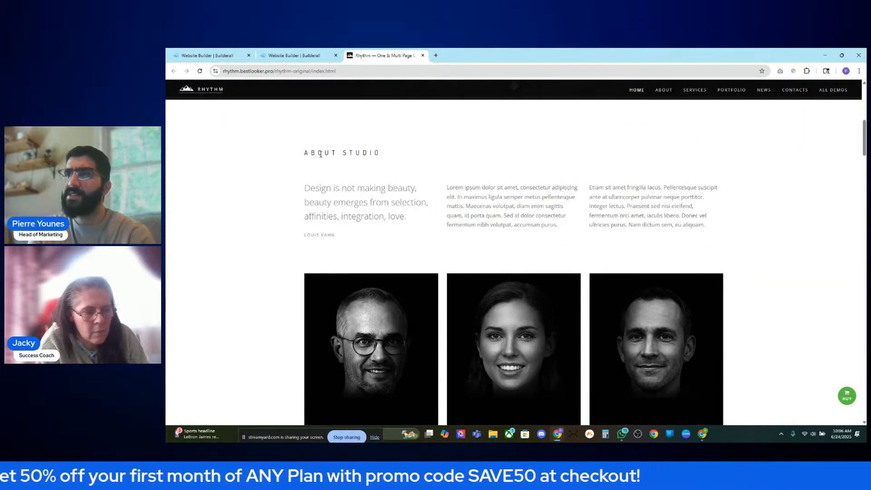
pyautogui.click(288, 54)
pyautogui.click(375, 141)
pyautogui.click(454, 125)
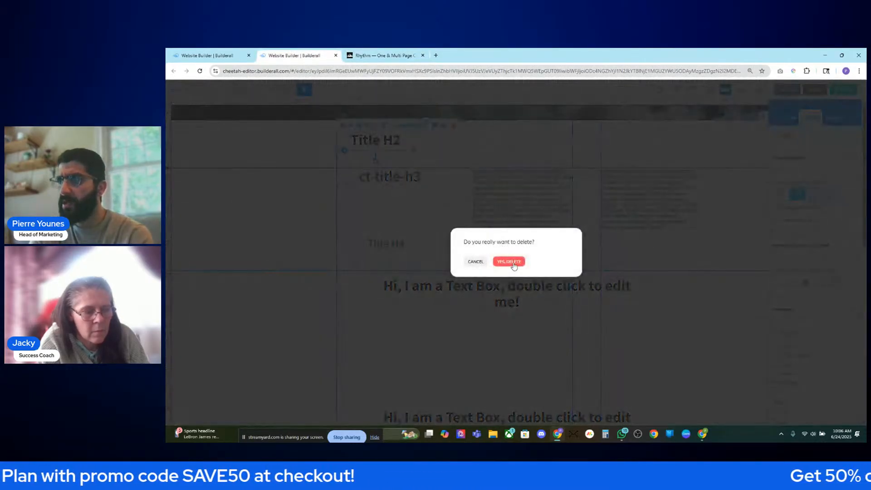
pyautogui.click(509, 261)
# - Move a copy of Title H4 above ct-title-h3 and delete the lower Title H4
pyautogui.click(397, 244)
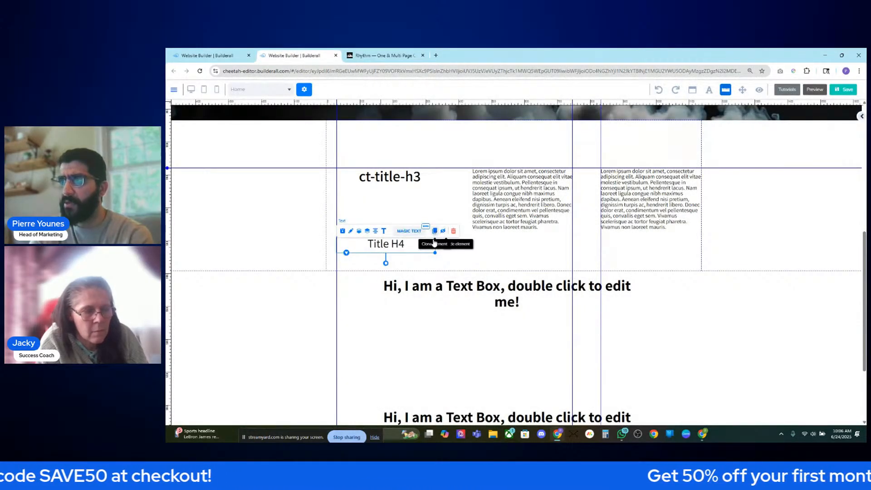
pyautogui.moveTo(391, 249); pyautogui.dragTo(381, 141)
pyautogui.click(376, 56)
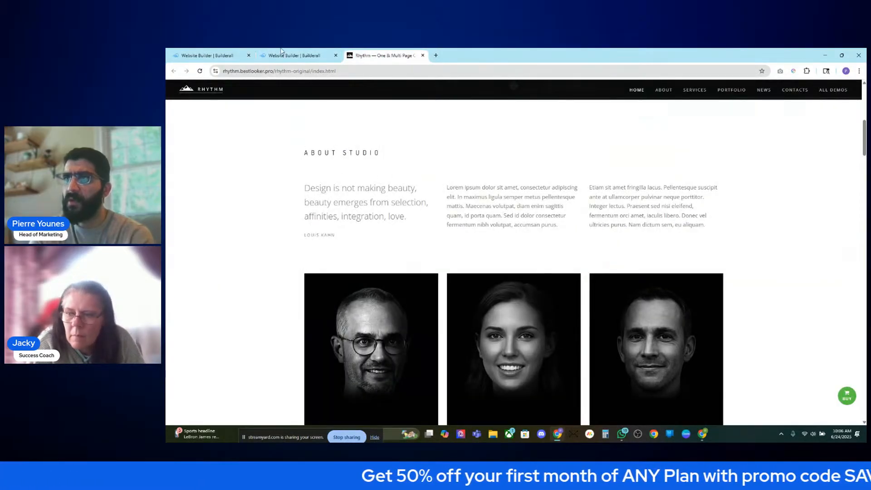
pyautogui.click(295, 55)
pyautogui.click(386, 244)
pyautogui.click(453, 231)
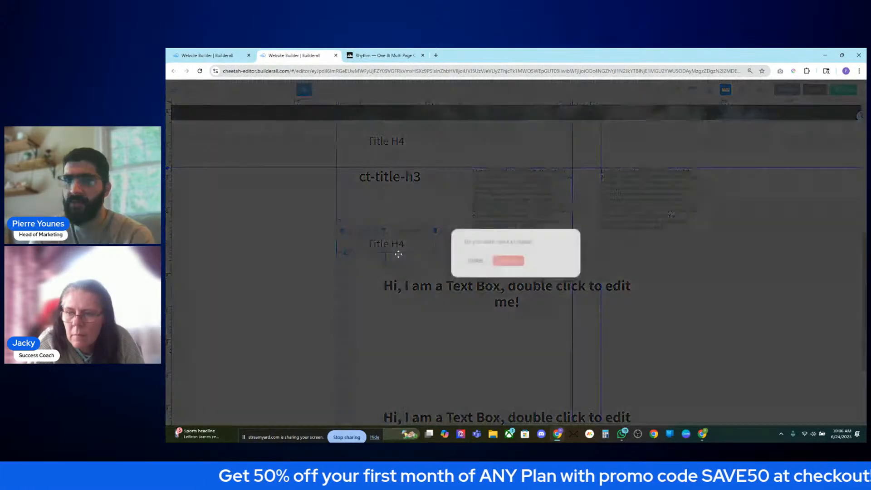
pyautogui.click(503, 263)
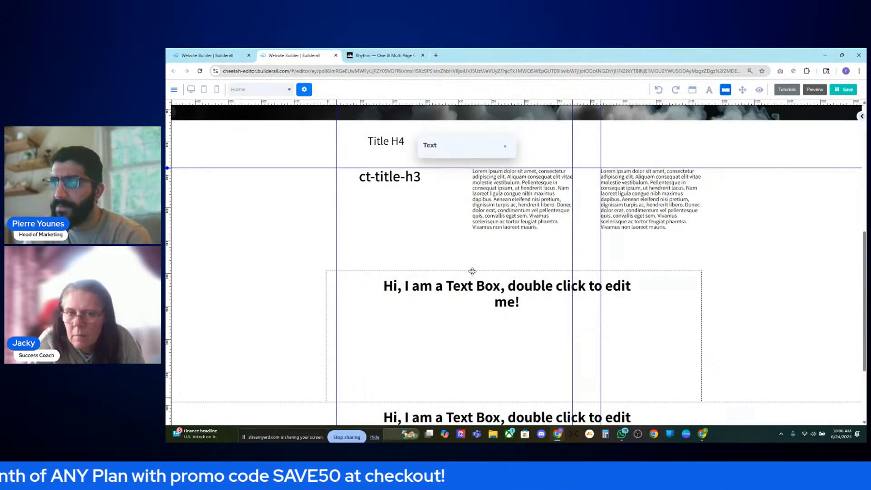
pyautogui.click(505, 147)
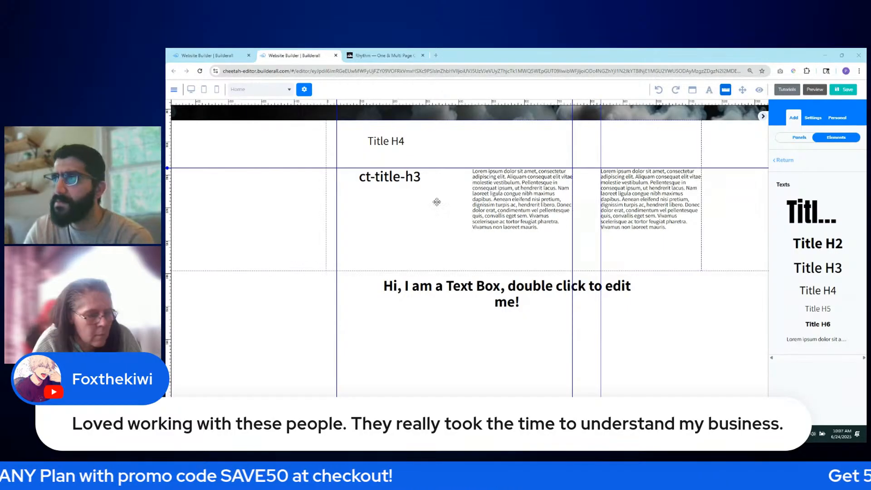
# - Replace the ct-title-h3 text with the pasted testimonial as a Heading 4 and widen its box slightly
pyautogui.doubleClick(391, 177)
pyautogui.tripleClick(391, 177)
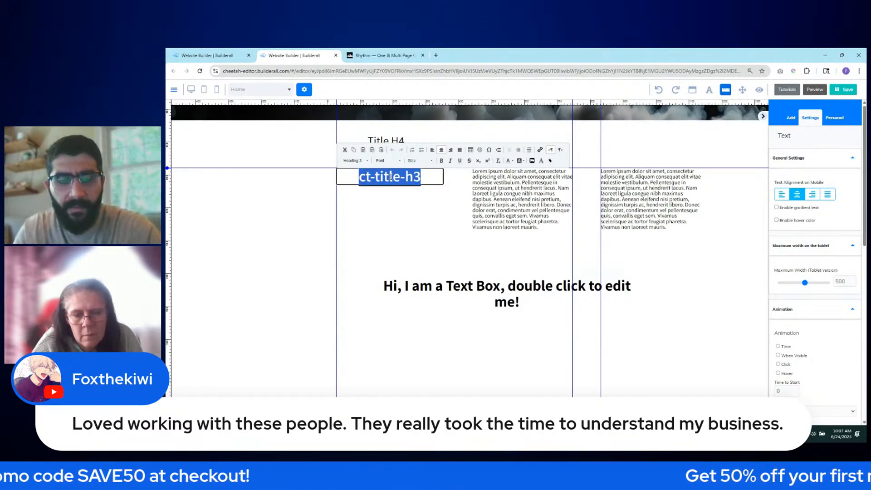
pyautogui.write('Loved working with these people. They really took the time to understand my business.')
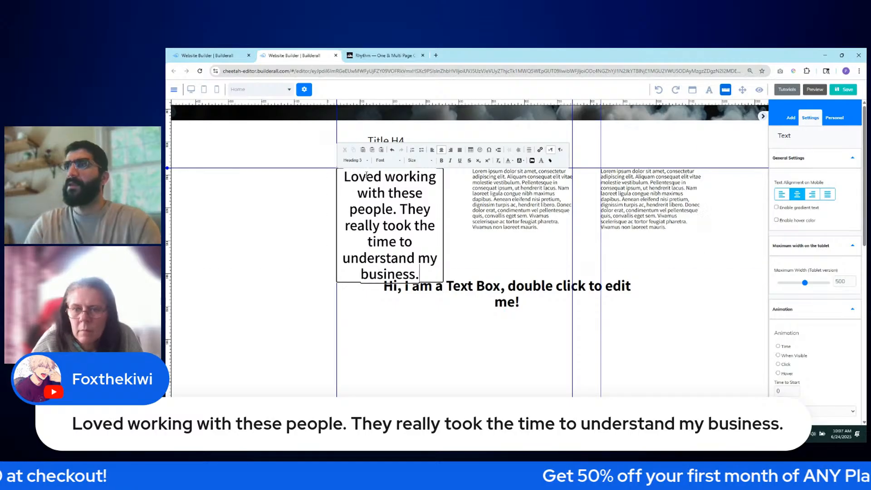
pyautogui.click(369, 161)
pyautogui.click(359, 210)
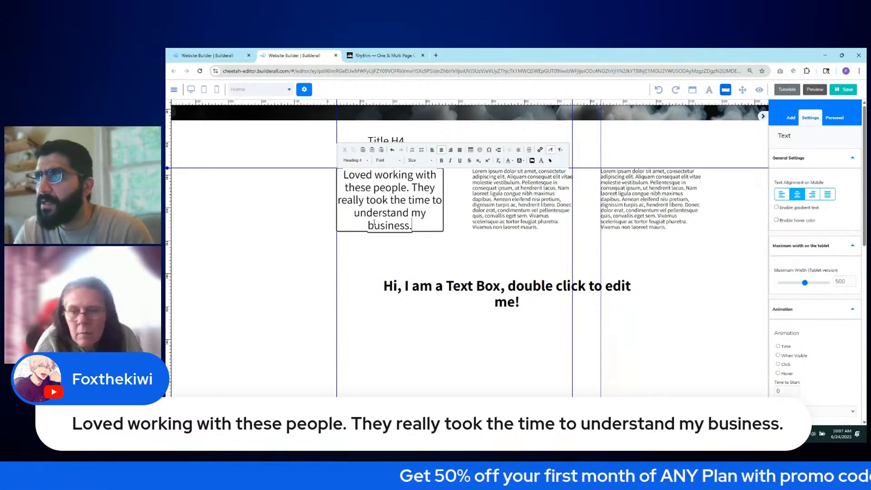
pyautogui.click(461, 232)
pyautogui.click(435, 226)
pyautogui.moveTo(444, 233); pyautogui.dragTo(449, 236)
# - Wrap the testimonial in quotation marks, make it italic, and widen the text box
pyautogui.doubleClick(393, 201)
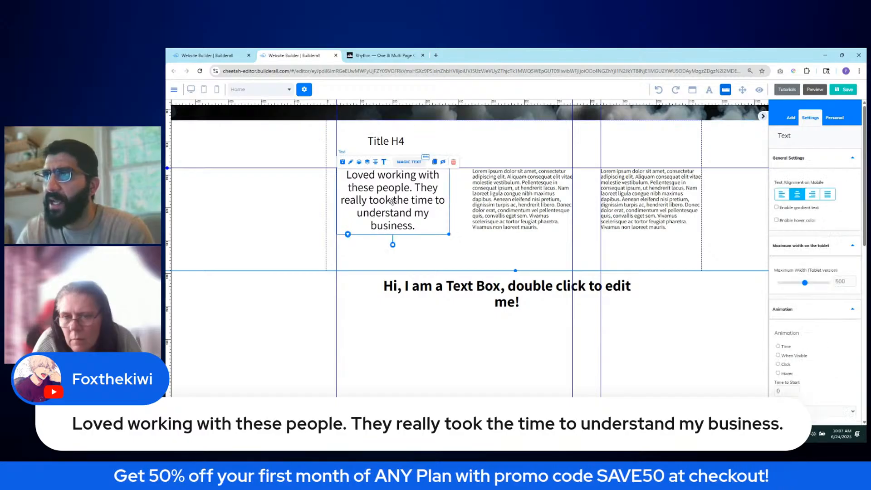
pyautogui.hotkey('ctrl', 'a')
pyautogui.click(347, 173)
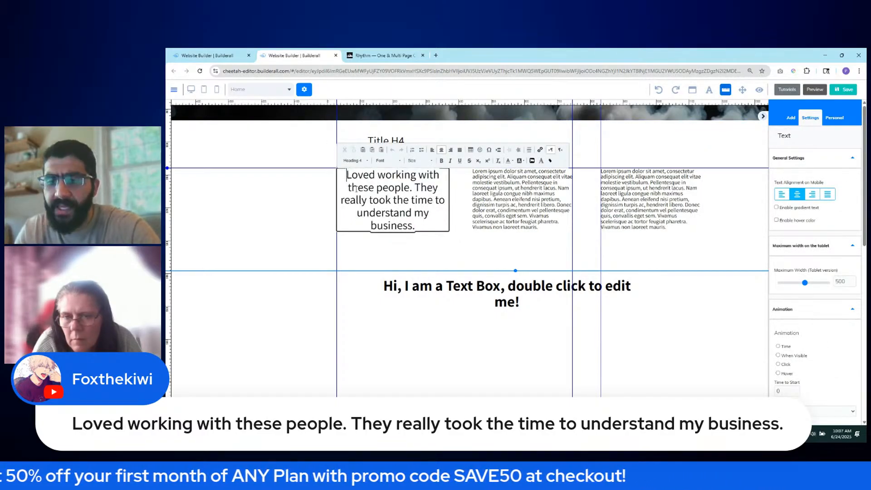
pyautogui.write('"')
pyautogui.click(422, 225)
pyautogui.write('"')
pyautogui.moveTo(421, 226); pyautogui.dragTo(345, 174)
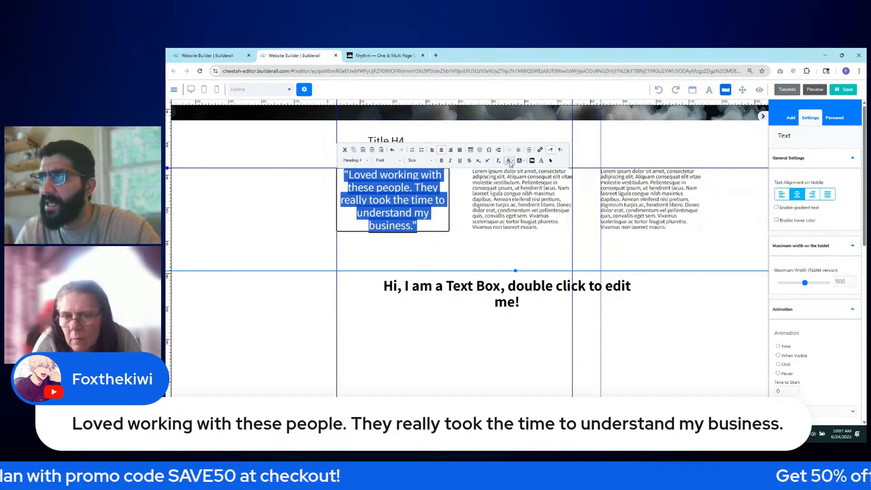
pyautogui.click(450, 161)
pyautogui.click(460, 247)
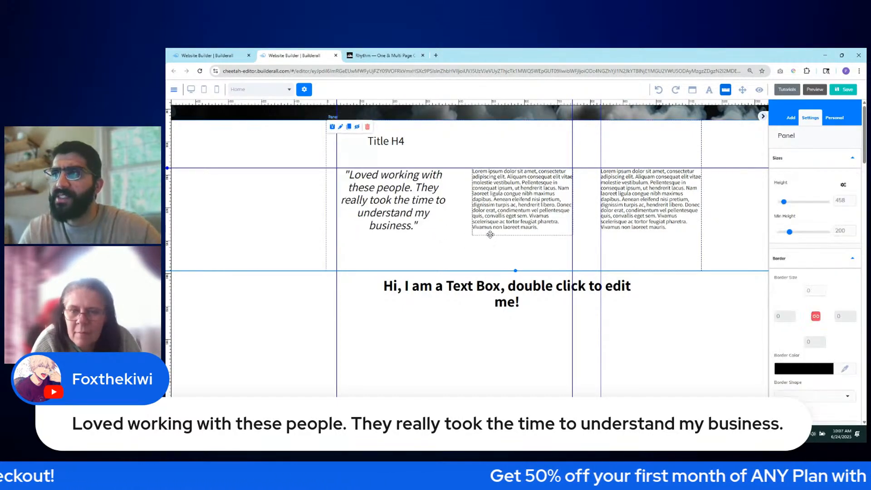
pyautogui.click(447, 219)
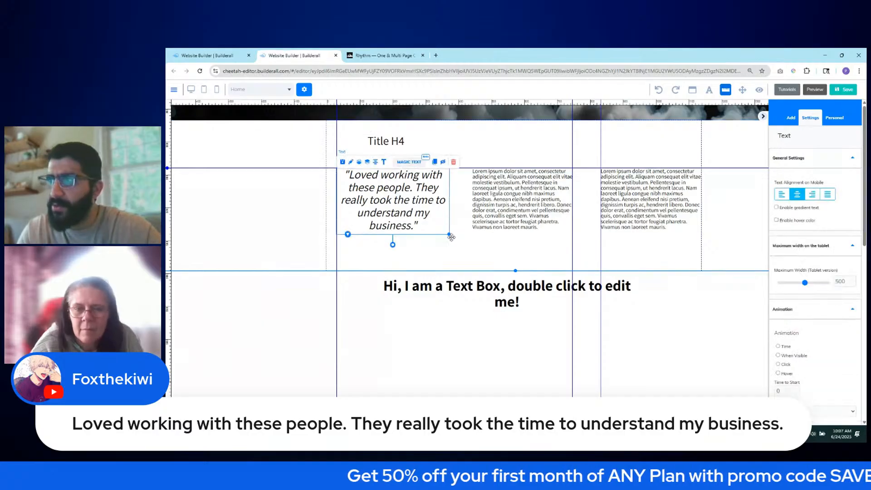
pyautogui.moveTo(450, 235); pyautogui.dragTo(455, 236)
pyautogui.click(446, 244)
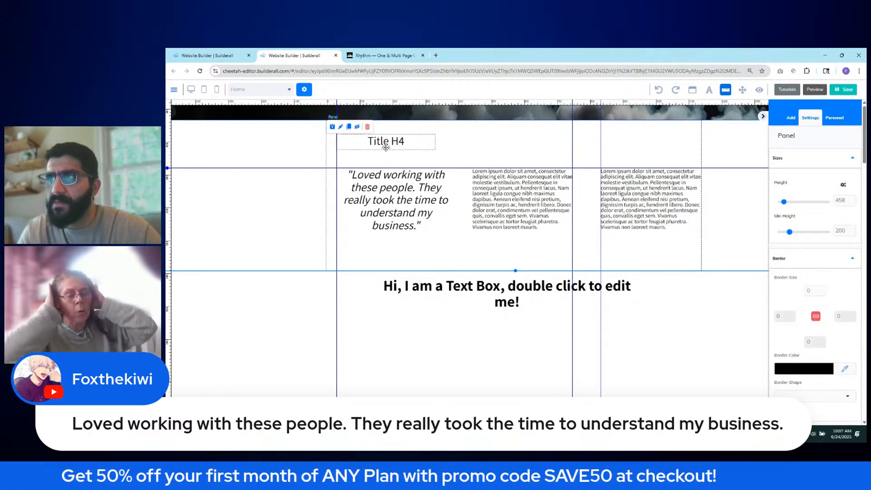
# - Duplicate the Title H4 heading below the quote and change it to a dash-prefixed client handle
pyautogui.click(402, 141)
pyautogui.click(439, 143)
pyautogui.moveTo(395, 148); pyautogui.dragTo(387, 243)
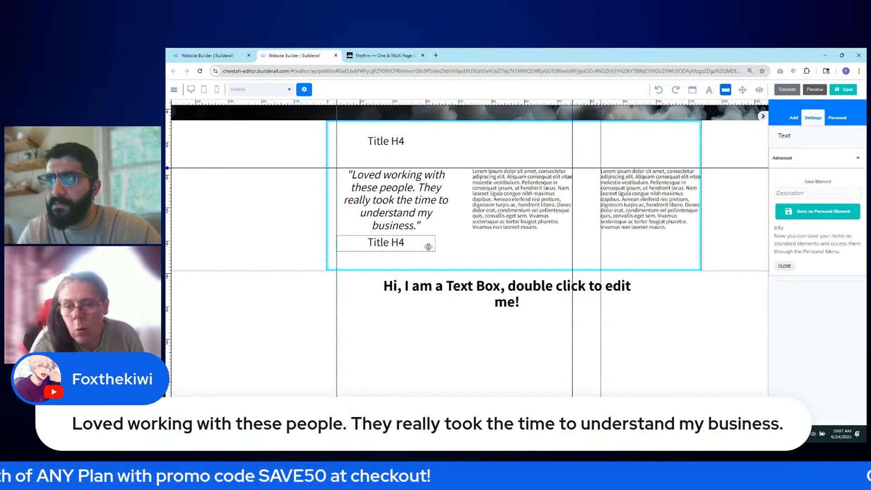
pyautogui.doubleClick(395, 243)
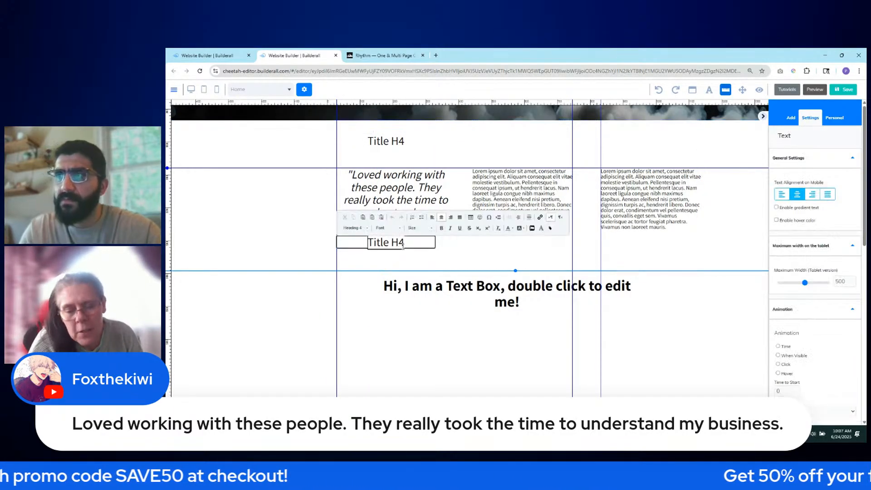
pyautogui.moveTo(368, 243); pyautogui.dragTo(403, 246)
pyautogui.write('Fo')
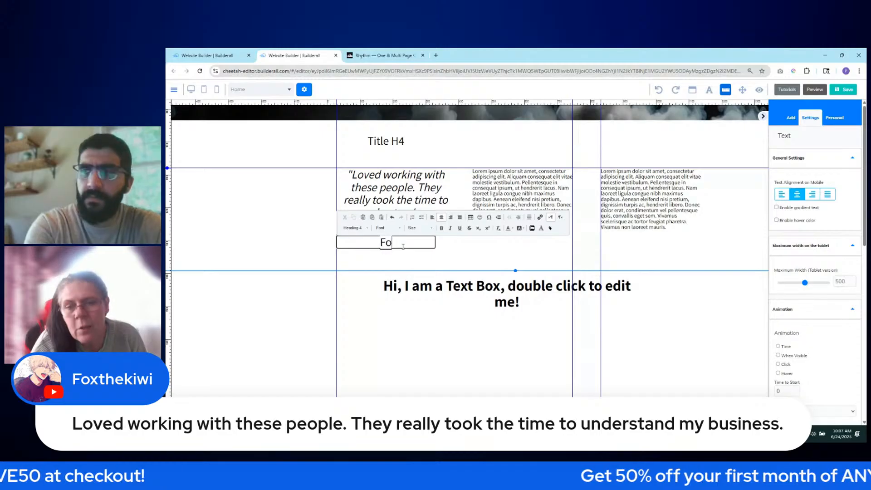
pyautogui.write('xthe')
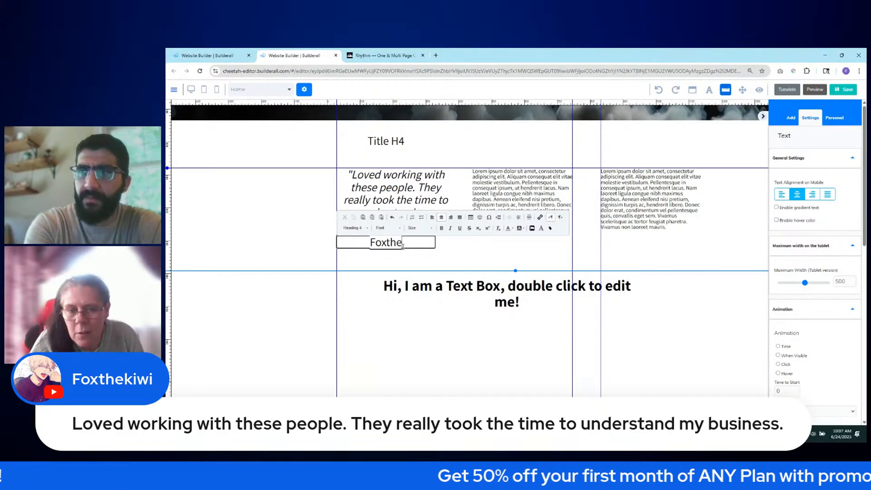
pyautogui.write('kiwi')
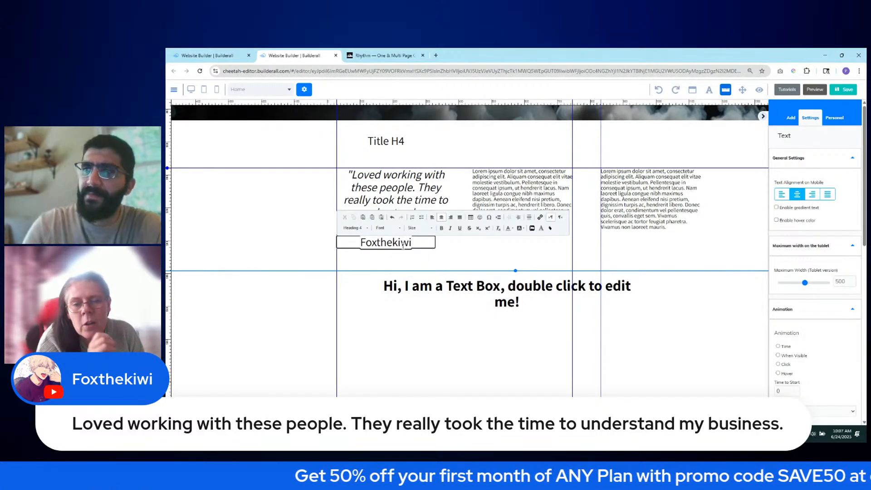
pyautogui.click(362, 243)
pyautogui.write('-')
pyautogui.click(362, 261)
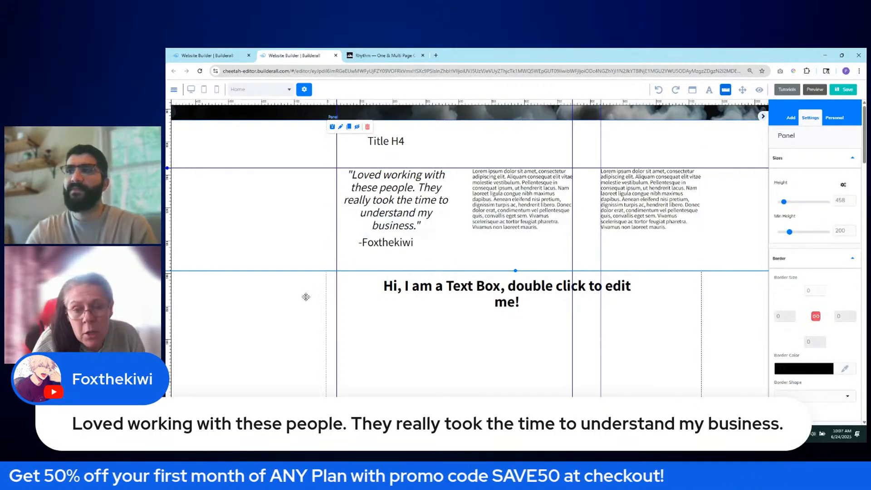
pyautogui.moveTo(401, 244); pyautogui.dragTo(400, 249)
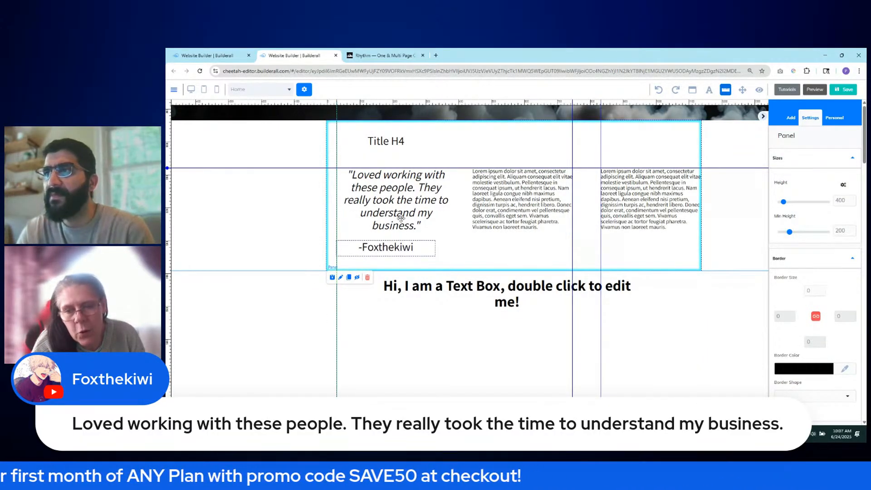
# - Make the attribution Heading 5, nudge it under the quote, and widen the first Lorem column
pyautogui.click(401, 217)
pyautogui.click(408, 251)
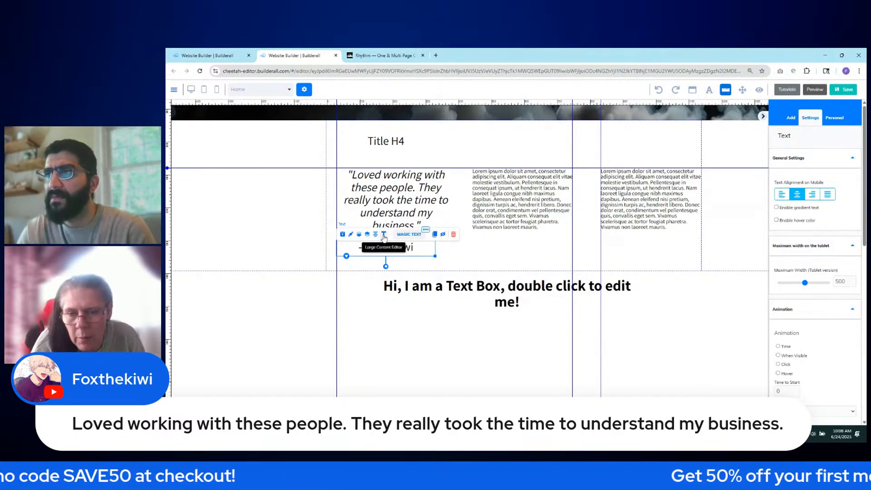
pyautogui.doubleClick(411, 247)
pyautogui.doubleClick(410, 247)
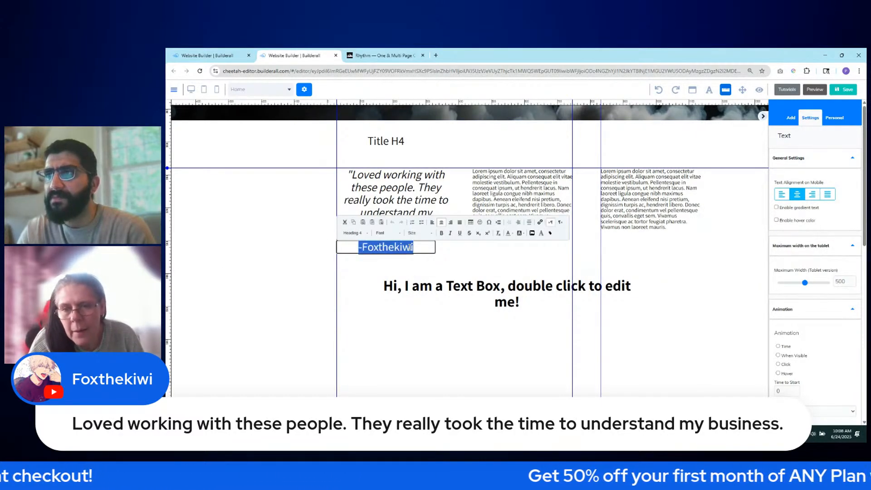
pyautogui.click(354, 233)
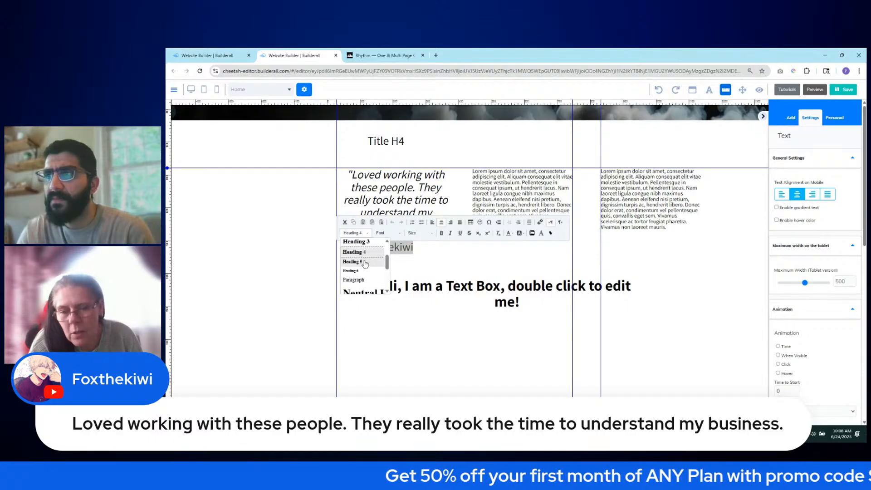
pyautogui.click(364, 262)
pyautogui.click(457, 258)
pyautogui.moveTo(403, 251); pyautogui.dragTo(407, 253)
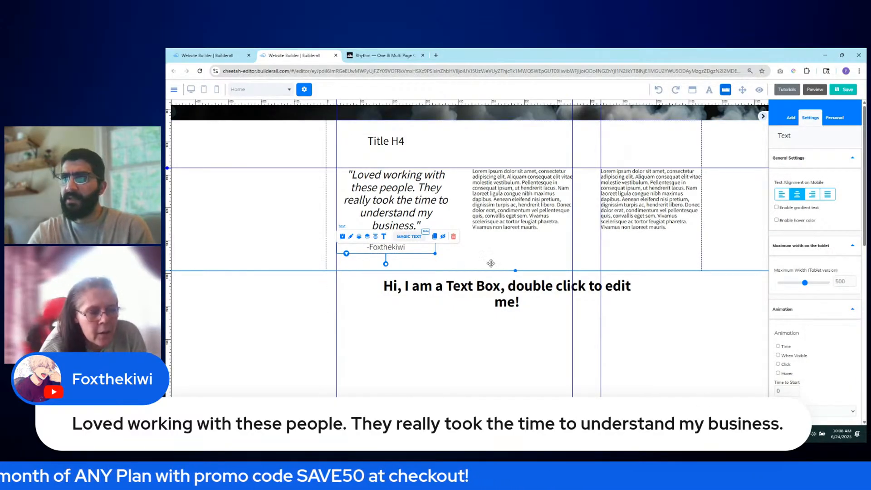
pyautogui.click(537, 225)
pyautogui.moveTo(573, 235); pyautogui.dragTo(573, 272)
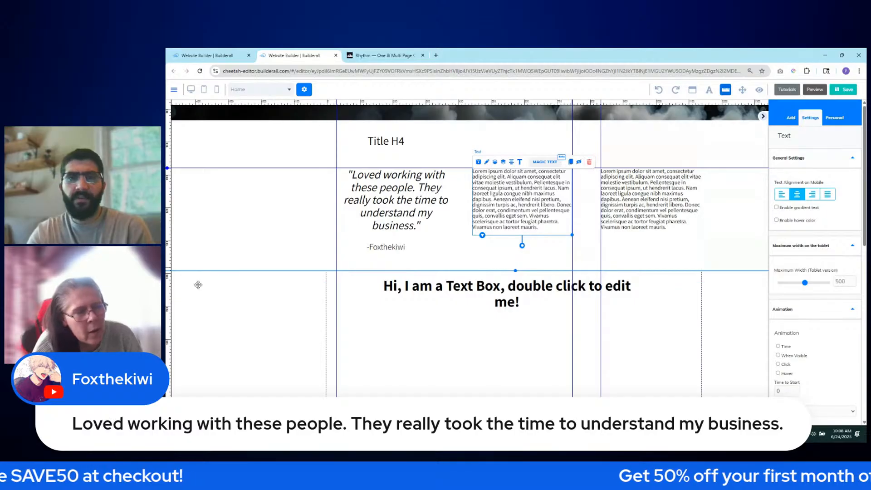
# - After checking the Rhythm template, retitle the Title H4 heading 'From our clients', left-aligned
pyautogui.click(369, 56)
pyautogui.click(306, 61)
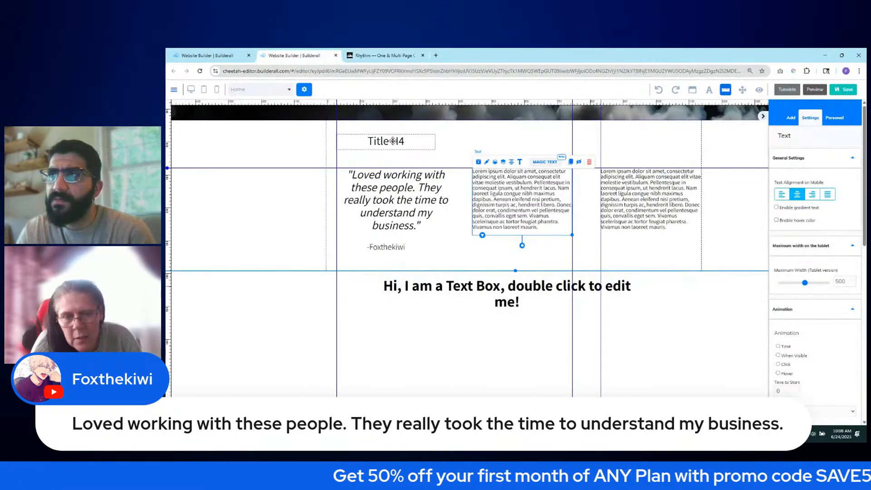
pyautogui.click(387, 141)
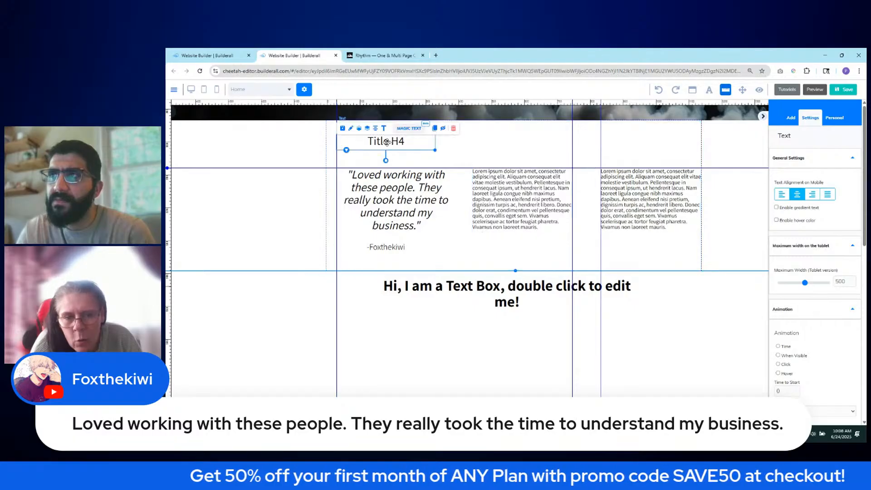
pyautogui.doubleClick(387, 141)
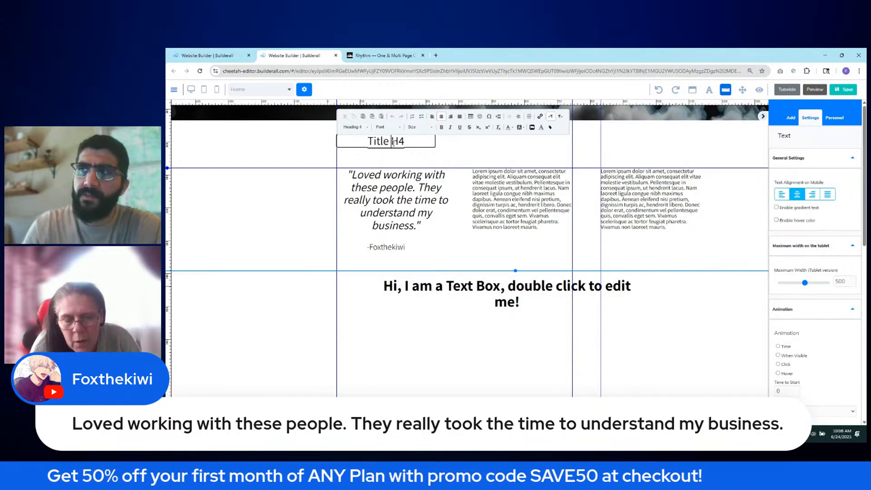
pyautogui.tripleClick(393, 142)
pyautogui.write('F')
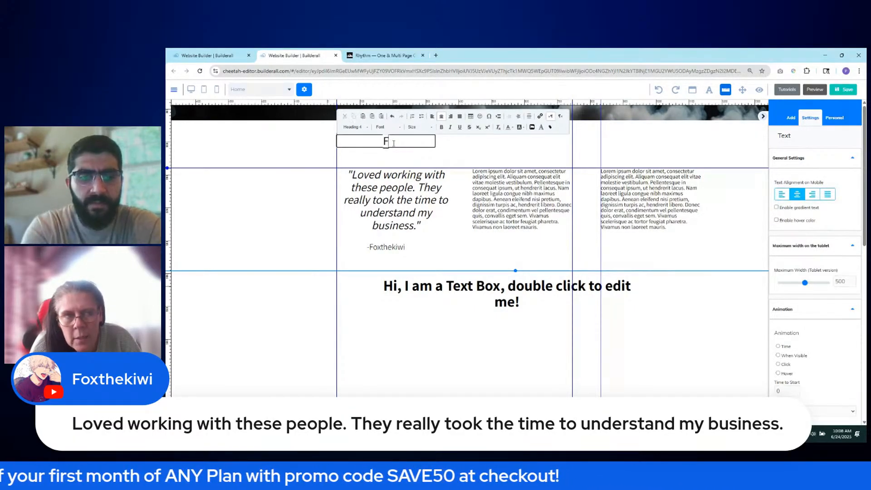
pyautogui.write('rom our')
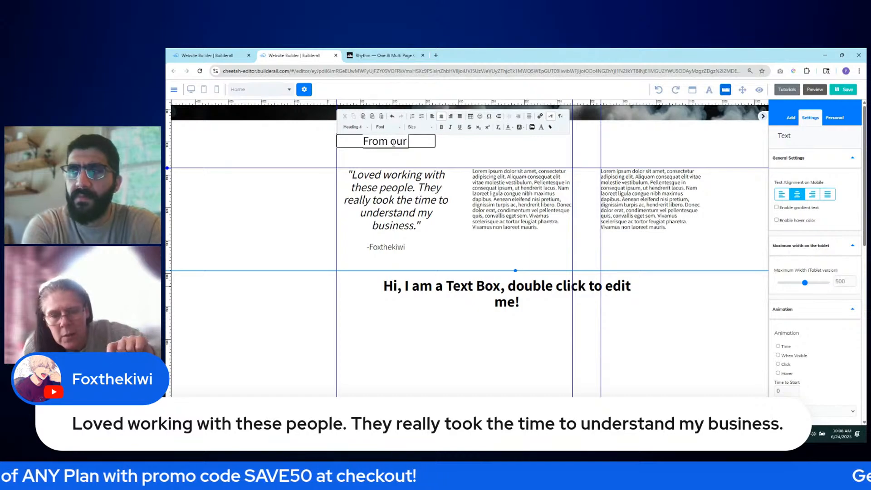
pyautogui.write(' clients!')
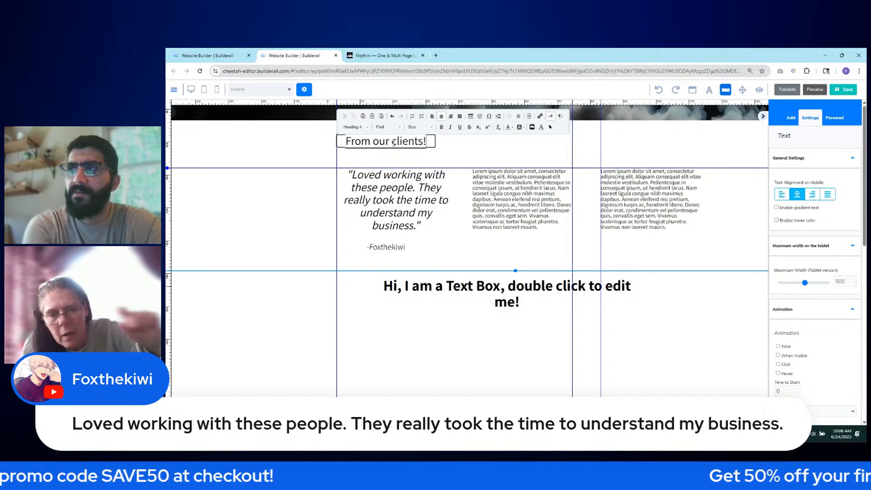
pyautogui.press('BackSpace')
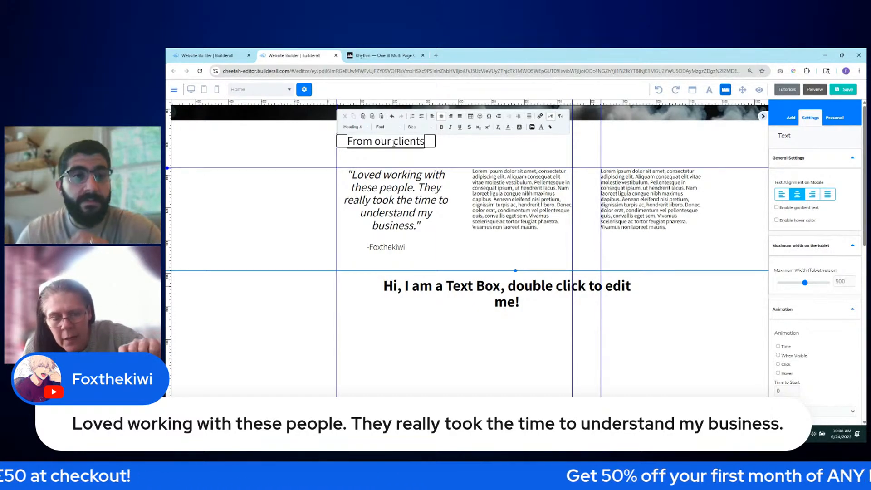
pyautogui.click(432, 116)
pyautogui.click(452, 156)
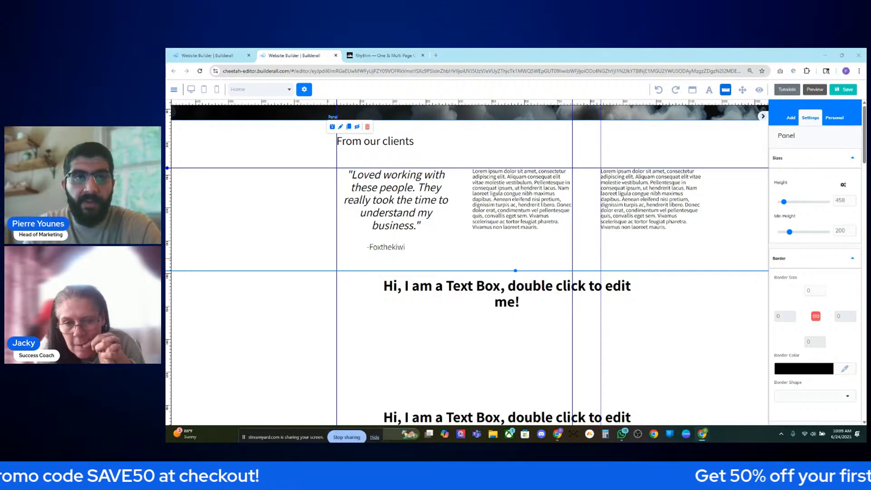
# - Load builderall.com in a new tab and close the Marketing 101 popup
pyautogui.click(435, 55)
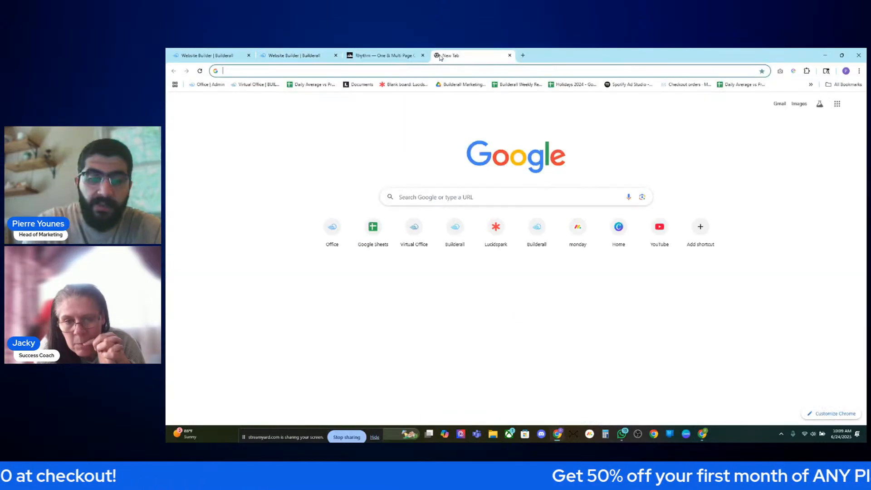
pyautogui.write('bui')
pyautogui.press('Return')
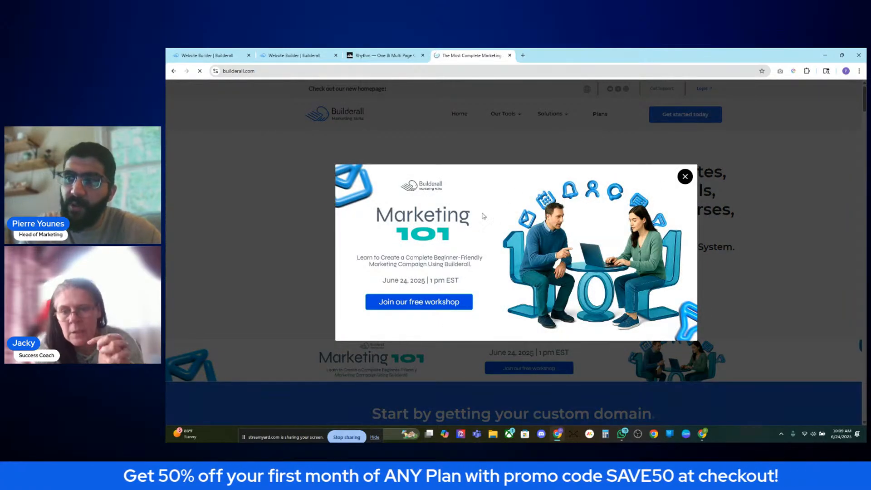
pyautogui.moveTo(470, 241); pyautogui.dragTo(408, 232)
pyautogui.click(470, 252)
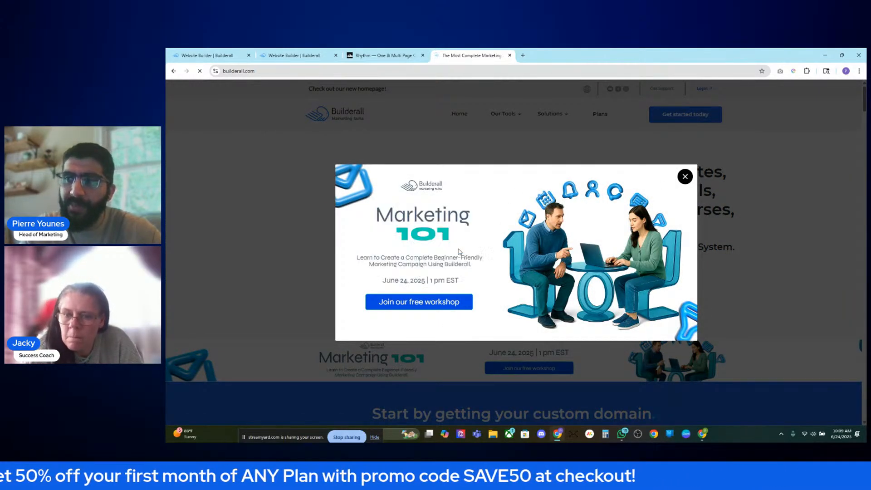
pyautogui.moveTo(383, 278); pyautogui.dragTo(482, 289)
pyautogui.click(469, 287)
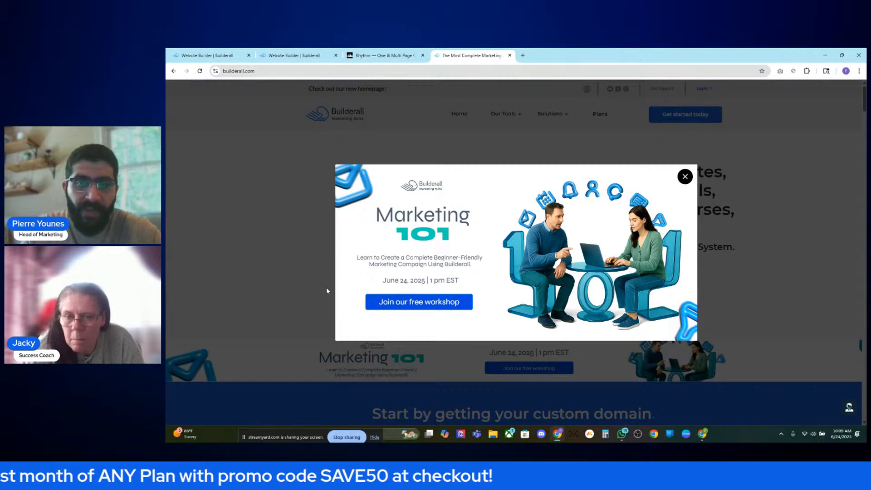
pyautogui.click(282, 263)
# - Browse the showcase: Mailingboss, E-learning, Booking, ChatBot, E-commerce, then back to Builderall Builder
pyautogui.scroll(-20, 476, 262)
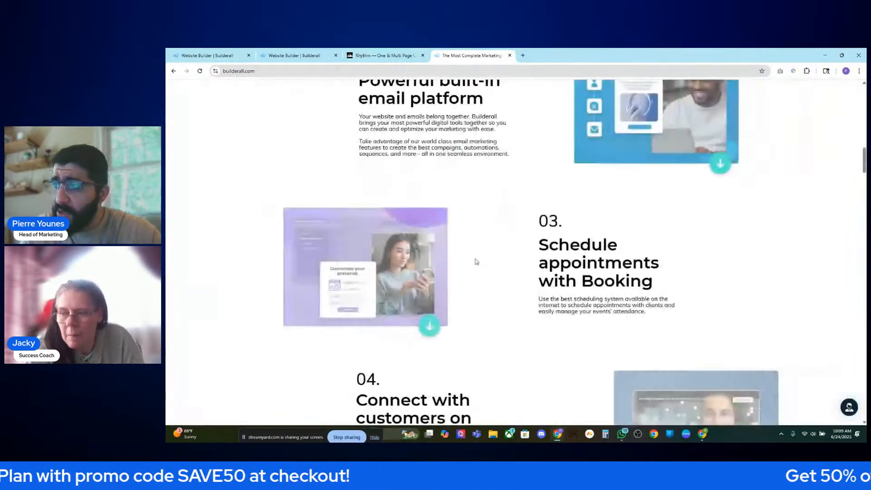
pyautogui.scroll(-10, 474, 258)
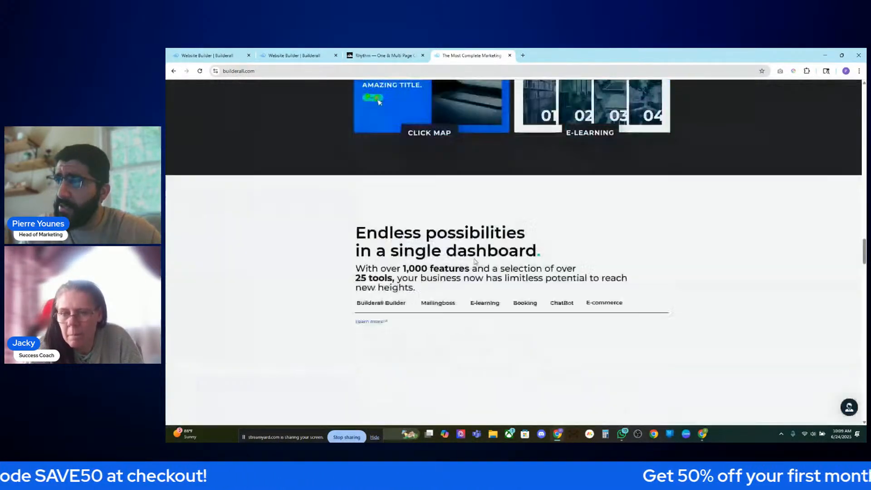
pyautogui.scroll(1, 439, 191)
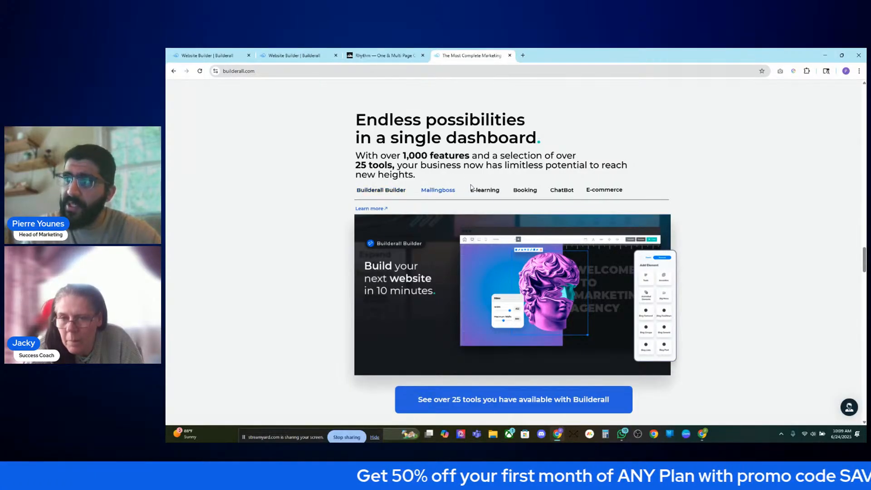
pyautogui.click(440, 192)
pyautogui.click(487, 194)
pyautogui.click(532, 193)
pyautogui.click(563, 191)
pyautogui.click(605, 190)
pyautogui.click(381, 190)
pyautogui.click(484, 191)
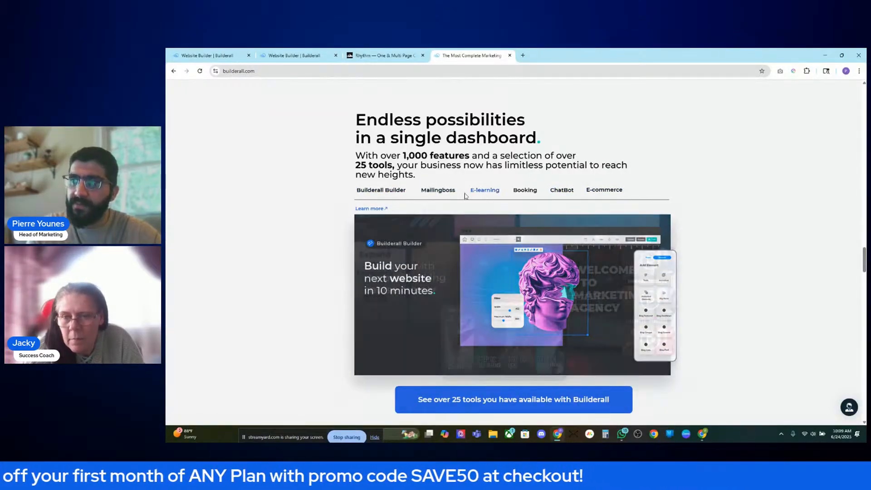
pyautogui.click(536, 189)
pyautogui.click(561, 190)
pyautogui.click(593, 189)
pyautogui.click(404, 191)
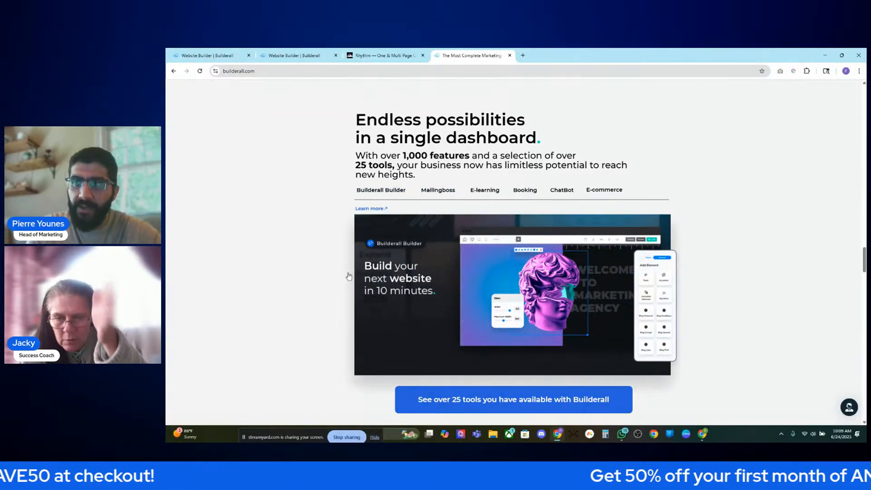
pyautogui.scroll(-5, 342, 337)
pyautogui.scroll(3, 343, 248)
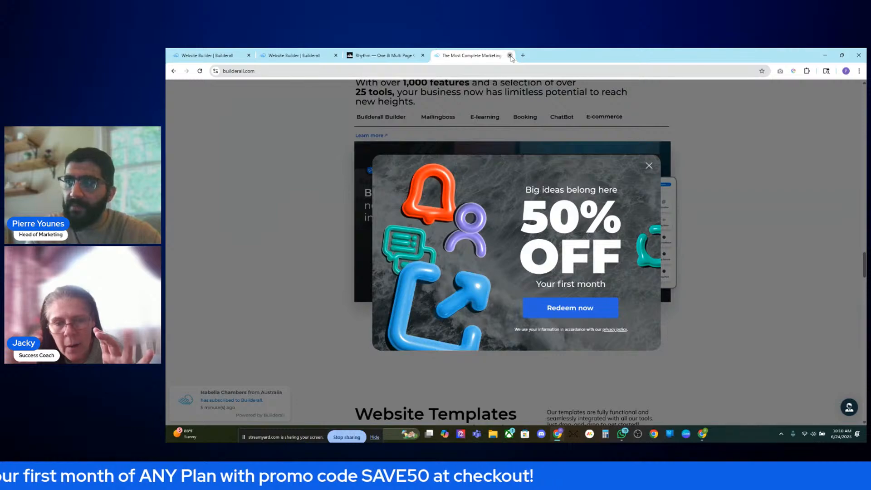
# - Close the builderall.com tab and scroll the editor back to the 'From our clients' section
pyautogui.click(510, 55)
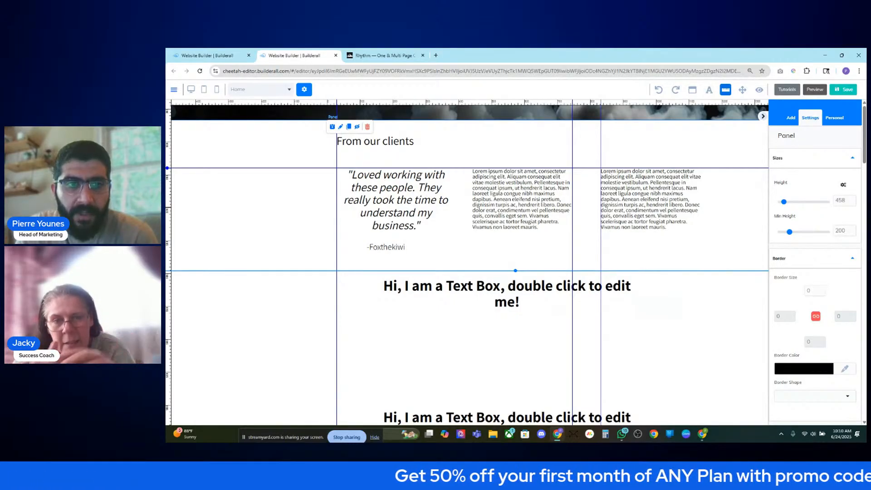
pyautogui.scroll(2, 312, 313)
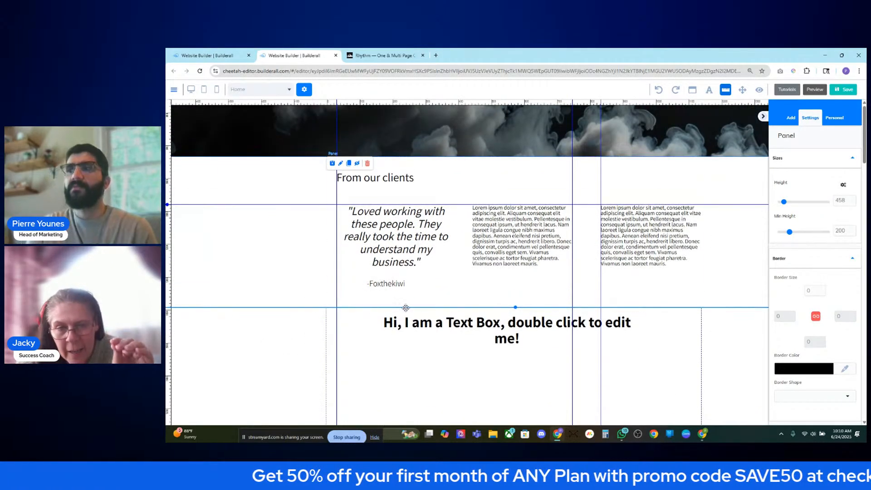
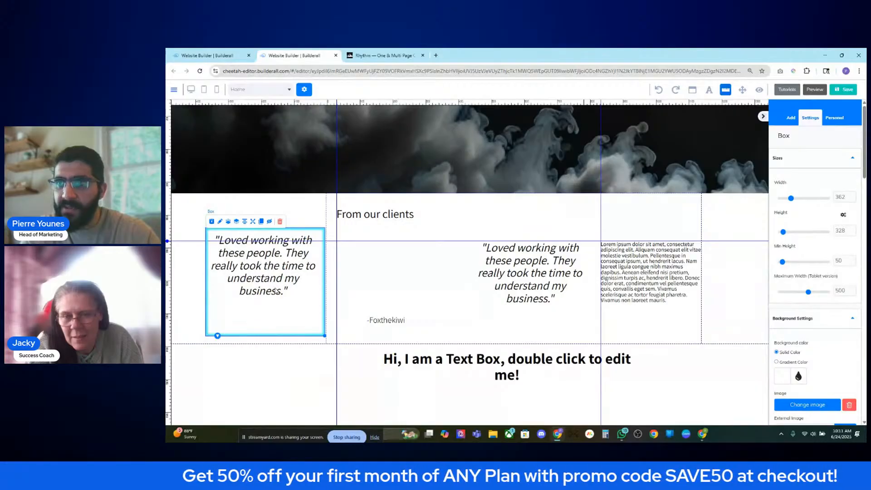
# - Move the -Foxthekiwi caption into the quote box, centre it, and place the card under From our clients
pyautogui.moveTo(356, 313); pyautogui.dragTo(262, 316)
pyautogui.click(261, 314)
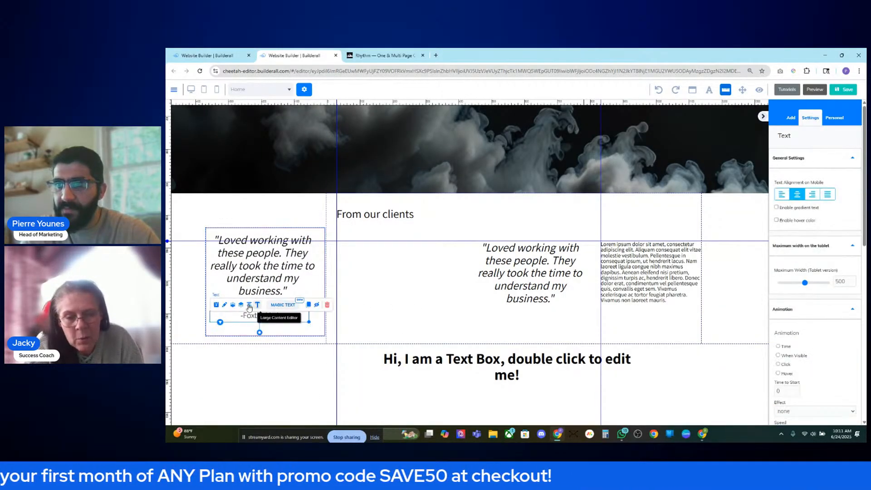
pyautogui.click(250, 308)
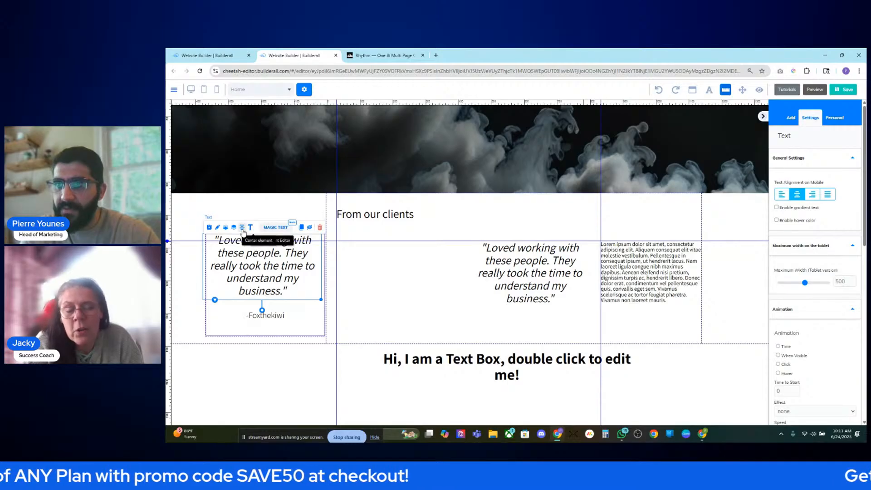
pyautogui.moveTo(317, 324); pyautogui.dragTo(413, 315)
pyautogui.click(443, 334)
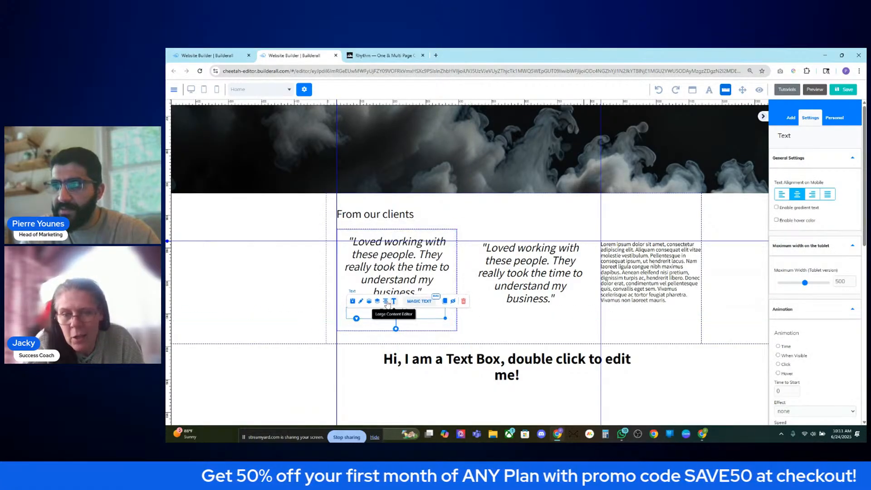
# - Delete the loose duplicate quote and nudge the remaining card slightly down
pyautogui.click(447, 324)
pyautogui.click(524, 276)
pyautogui.press('Delete')
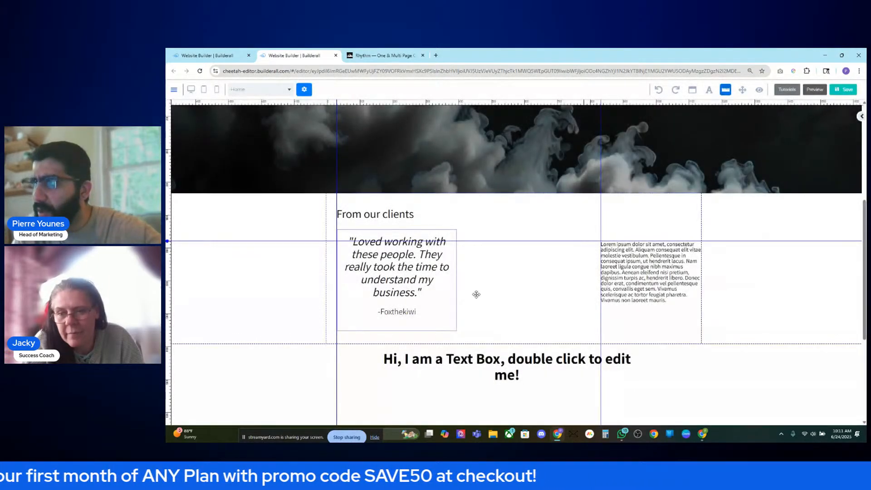
pyautogui.click(455, 323)
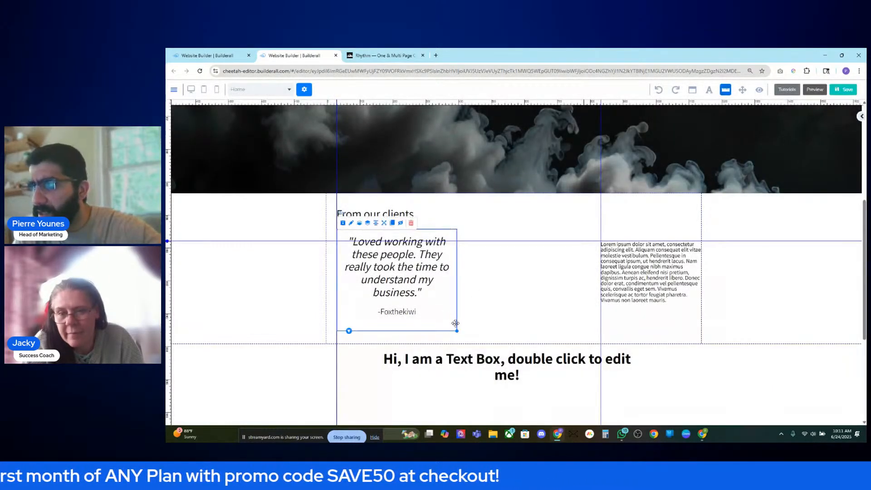
pyautogui.moveTo(450, 319)
pyautogui.mouseDown()
pyautogui.moveTo(451, 331)
pyautogui.moveTo(452, 314)
pyautogui.mouseUp()
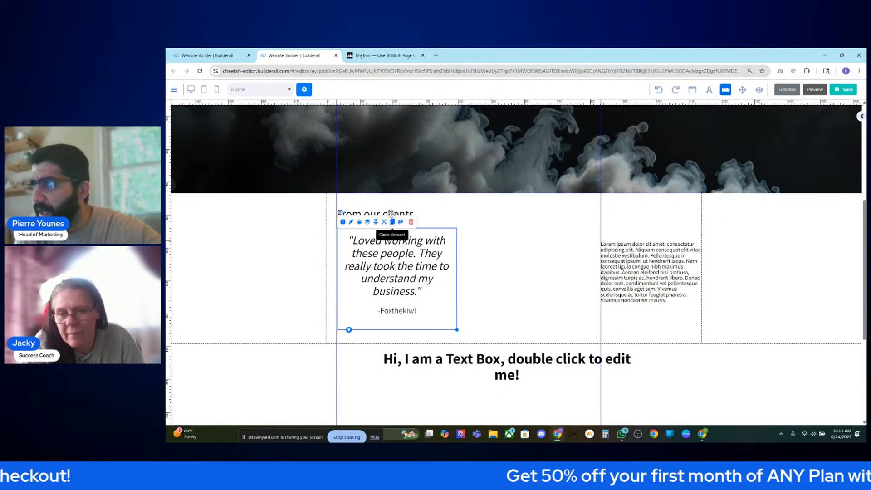
pyautogui.scroll(5, 391, 213)
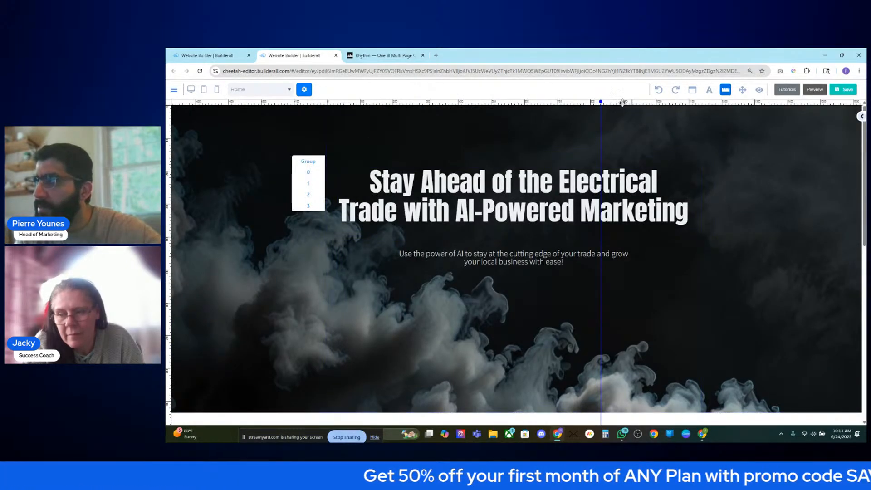
# - Set the testimonial box's Border Size to 0 and close its settings
pyautogui.scroll(-6, 522, 192)
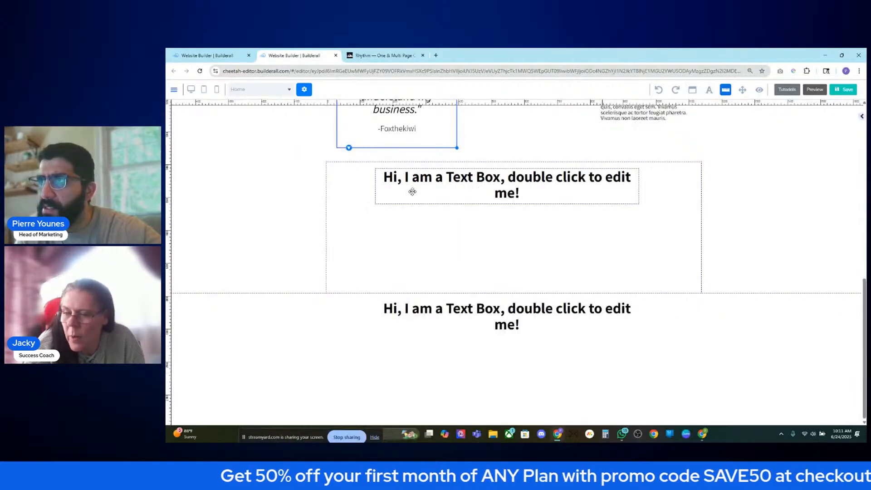
pyautogui.scroll(2, 410, 188)
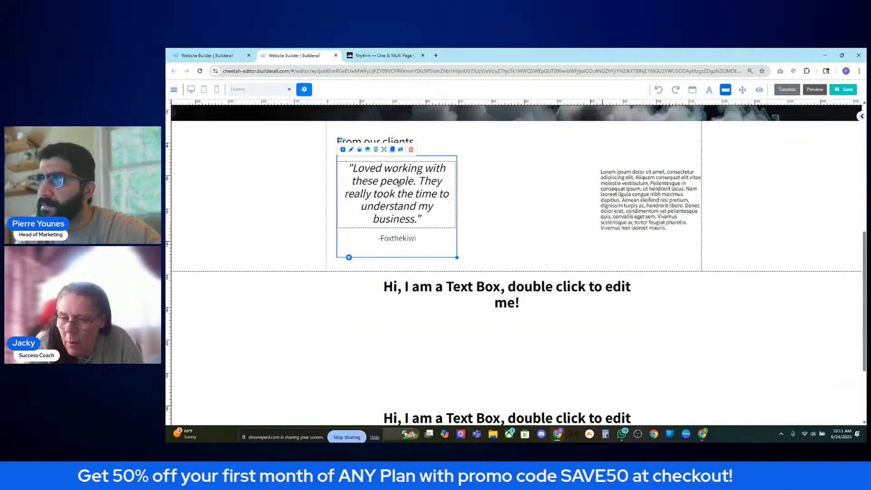
pyautogui.click(352, 151)
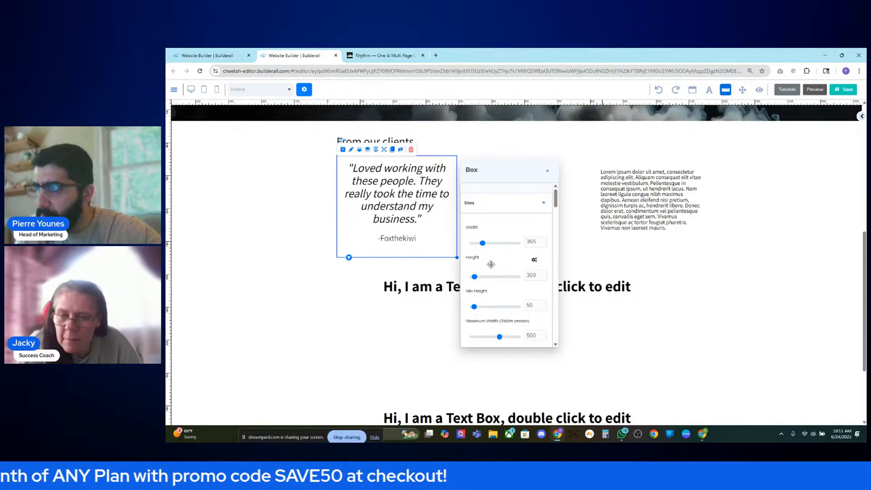
pyautogui.scroll(-5, 491, 264)
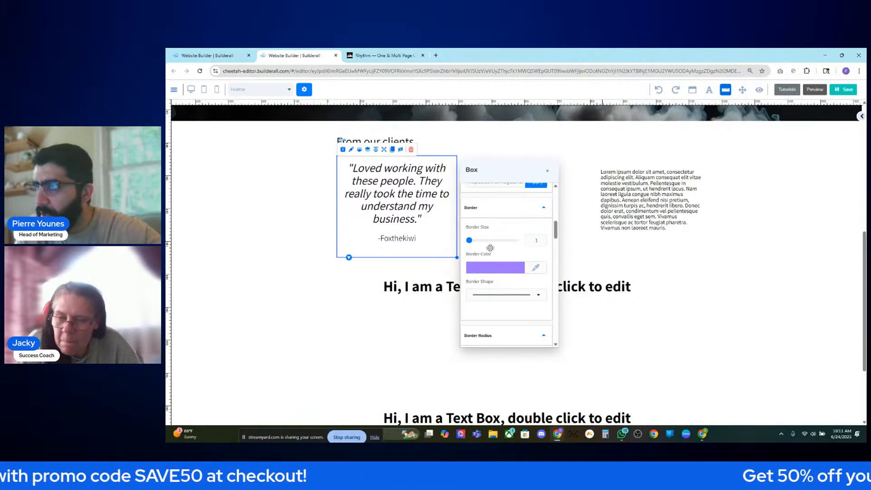
pyautogui.click(469, 241)
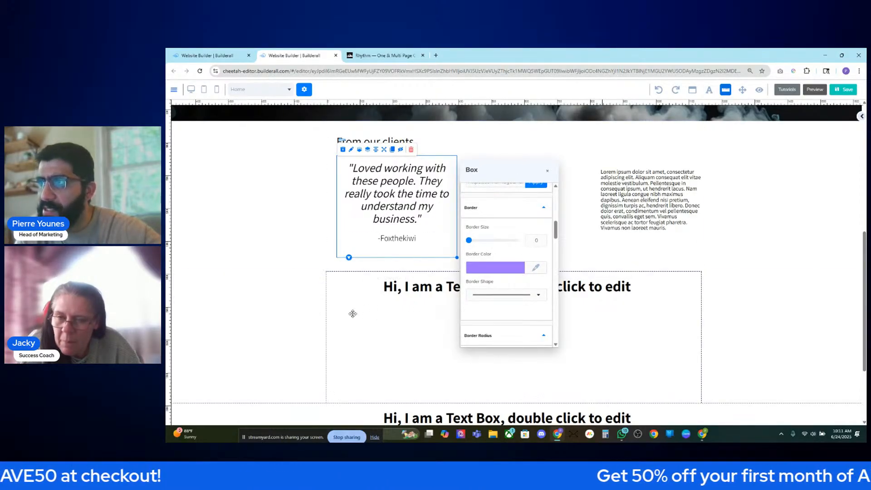
pyautogui.click(296, 300)
pyautogui.click(402, 251)
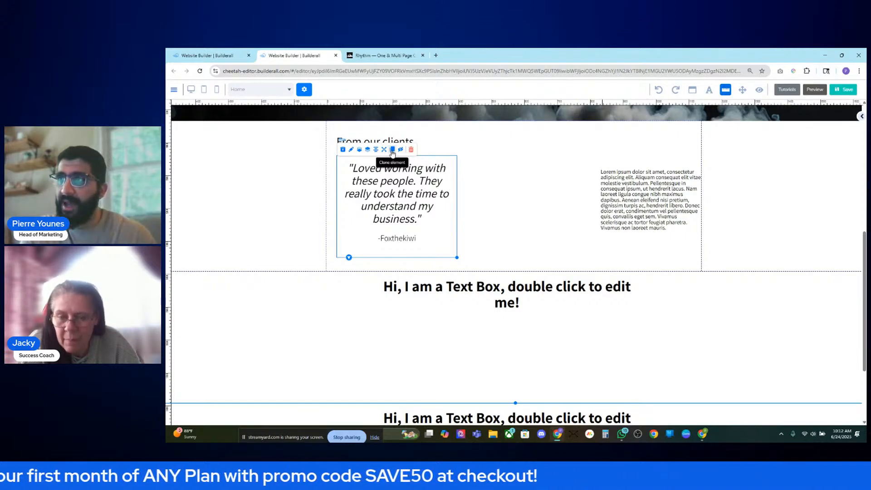
# - Place the cloned card right of the original and line its quote up using a guide
pyautogui.moveTo(443, 253)
pyautogui.mouseDown()
pyautogui.moveTo(588, 259)
pyautogui.moveTo(575, 246)
pyautogui.mouseUp()
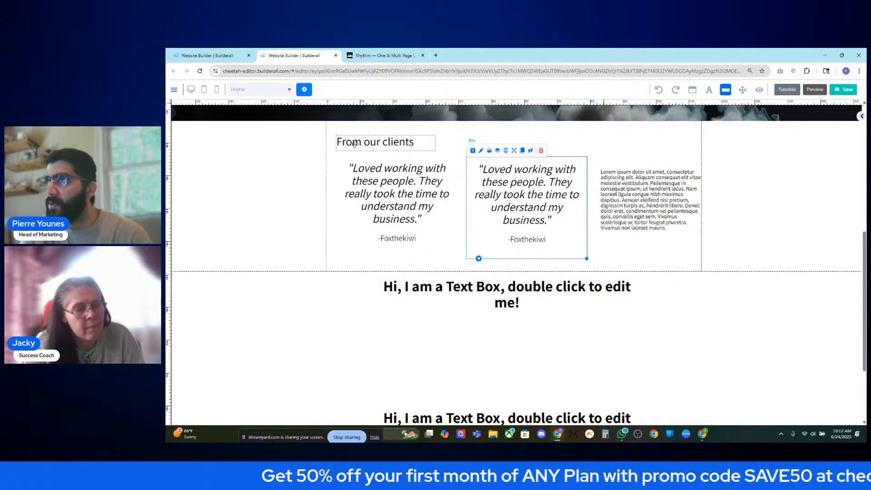
pyautogui.click(369, 159)
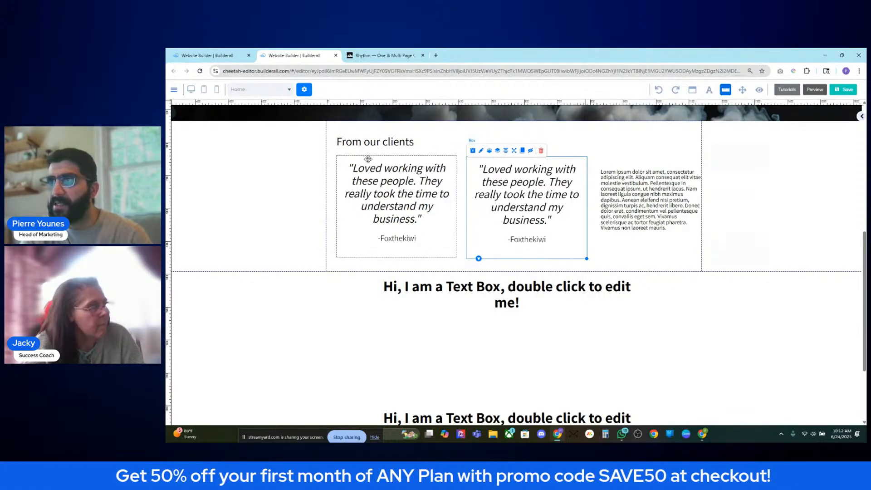
pyautogui.click(167, 156)
pyautogui.moveTo(528, 188); pyautogui.dragTo(528, 188)
pyautogui.moveTo(476, 254); pyautogui.dragTo(476, 253)
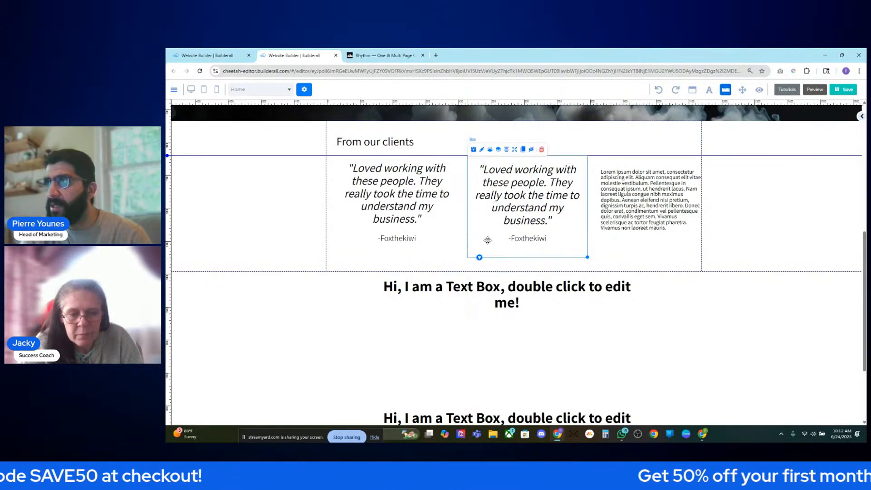
pyautogui.moveTo(542, 220); pyautogui.dragTo(539, 216)
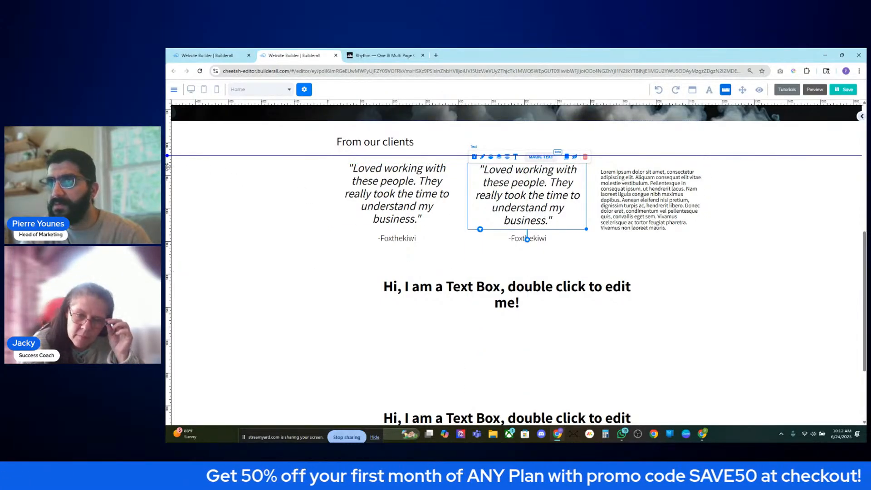
# - Add a second horizontal guide and check both cards' quote positions against it
pyautogui.click(168, 167)
pyautogui.moveTo(168, 168); pyautogui.dragTo(168, 162)
pyautogui.click(370, 174)
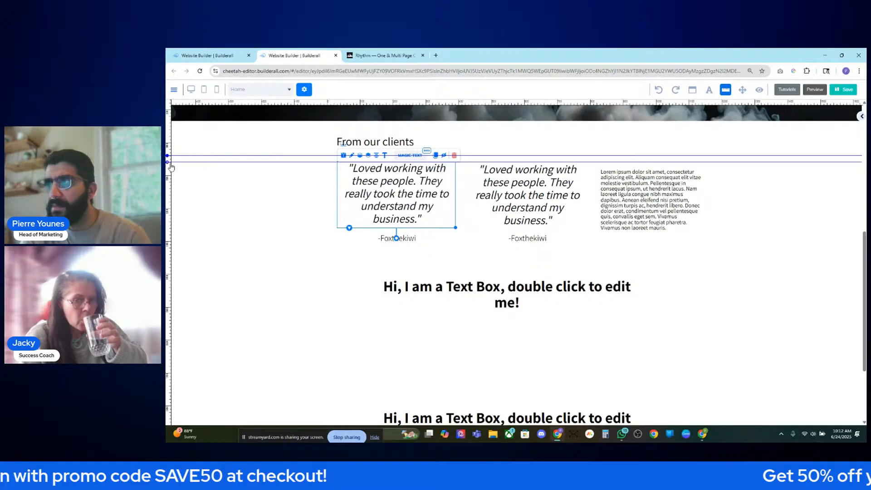
pyautogui.click(540, 192)
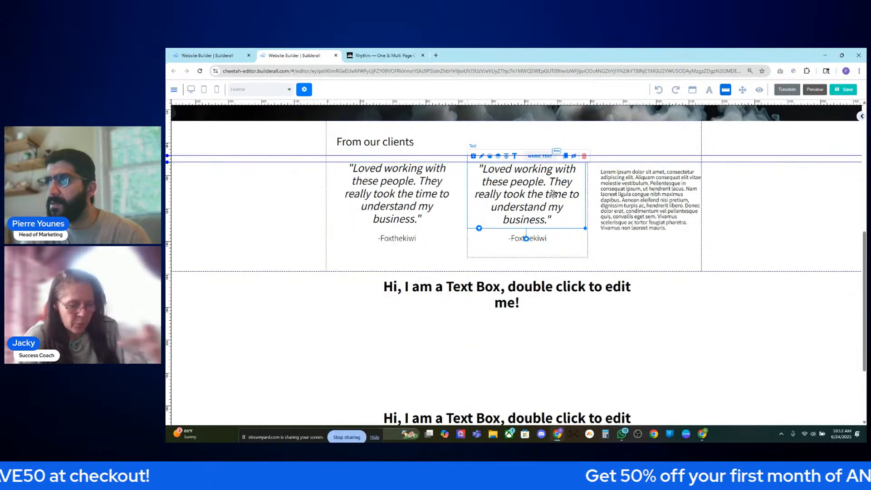
pyautogui.click(660, 211)
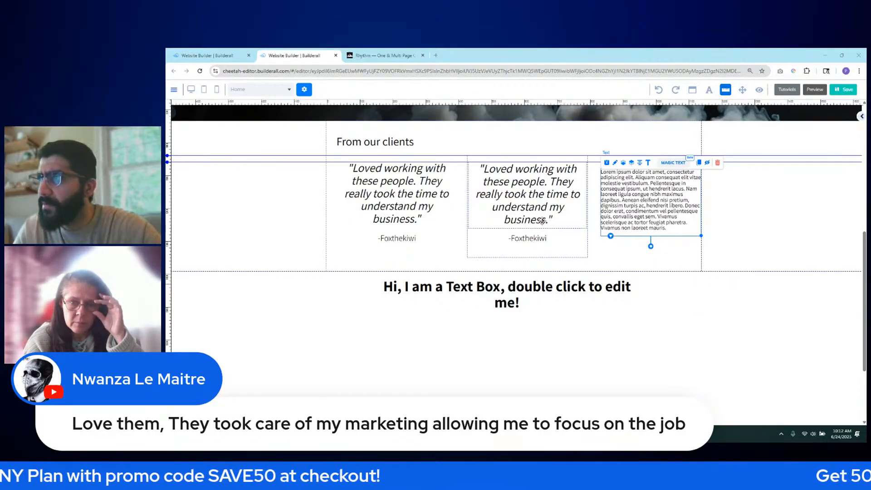
# - Replace the second card's quote with the pasted 'Love them, They took care of my marketing…' text
pyautogui.doubleClick(525, 180)
pyautogui.moveTo(485, 169); pyautogui.dragTo(548, 220)
pyautogui.write('Love them, They took care of my marketing allowing me to focus on the job')
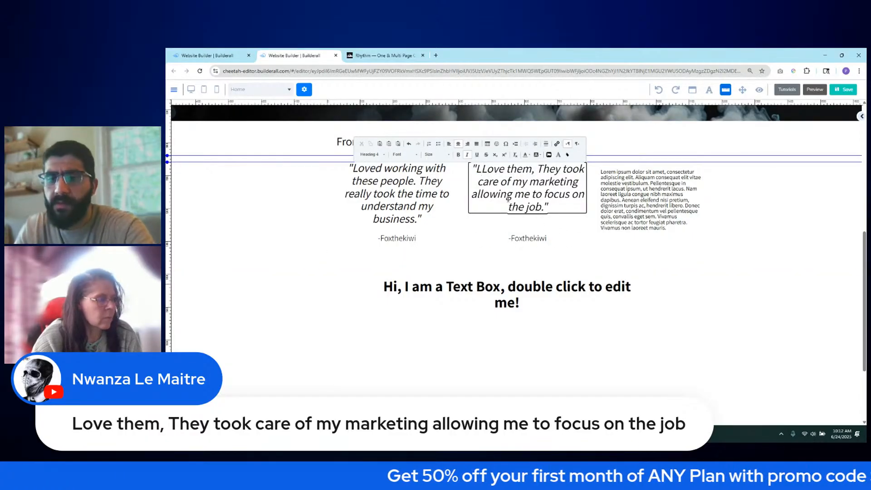
pyautogui.press('BackSpace')
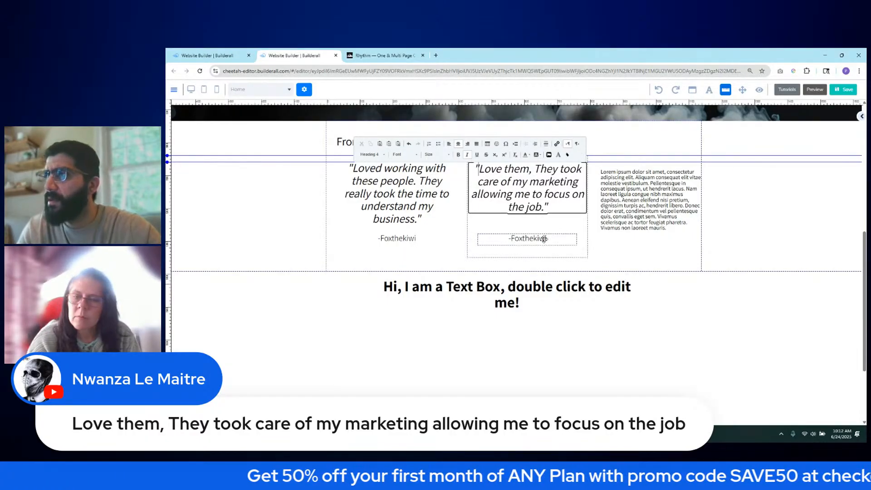
pyautogui.press('Escape')
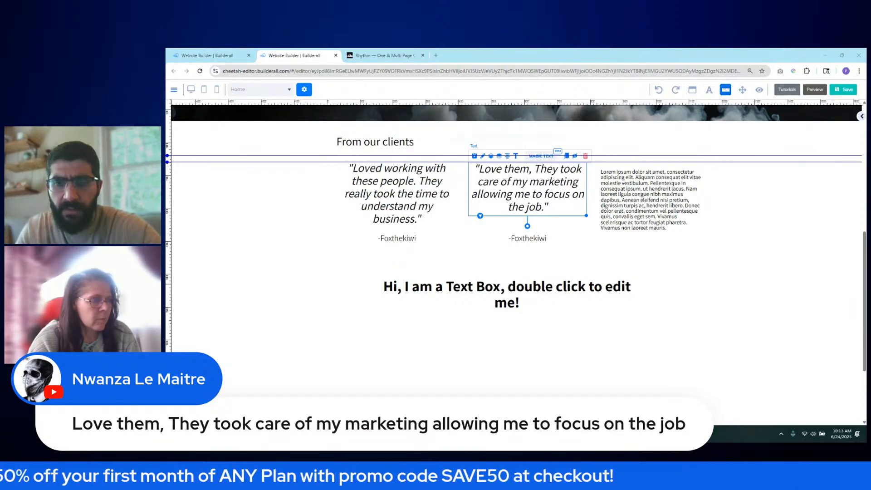
# - Change the second card's caption to the commenter's name, prefixed with a dash
pyautogui.doubleClick(526, 239)
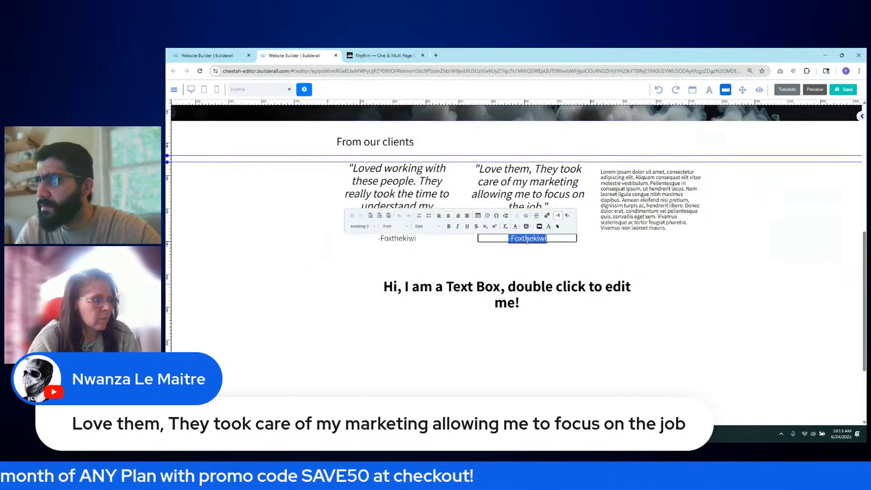
pyautogui.click(497, 243)
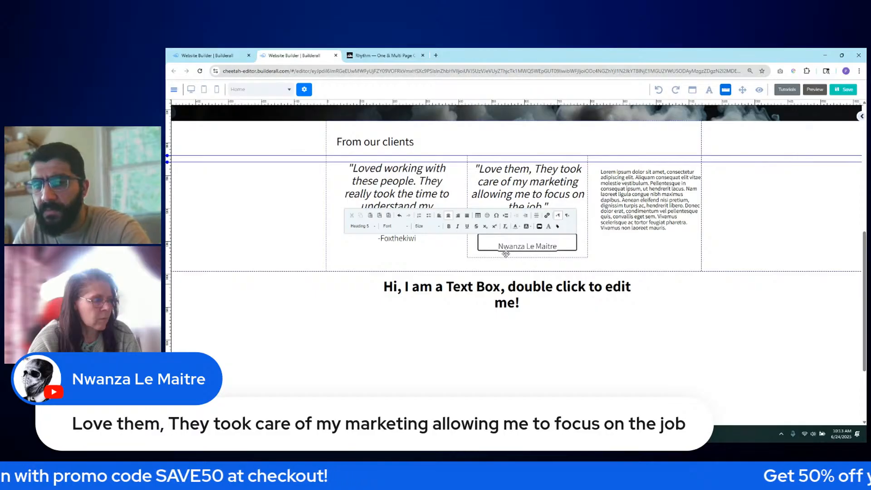
pyautogui.write('-')
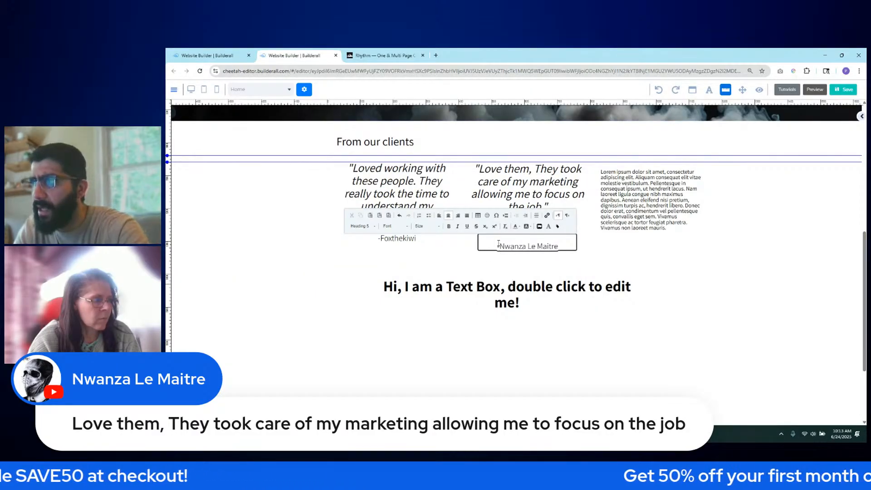
pyautogui.click(498, 244)
pyautogui.press('BackSpace')
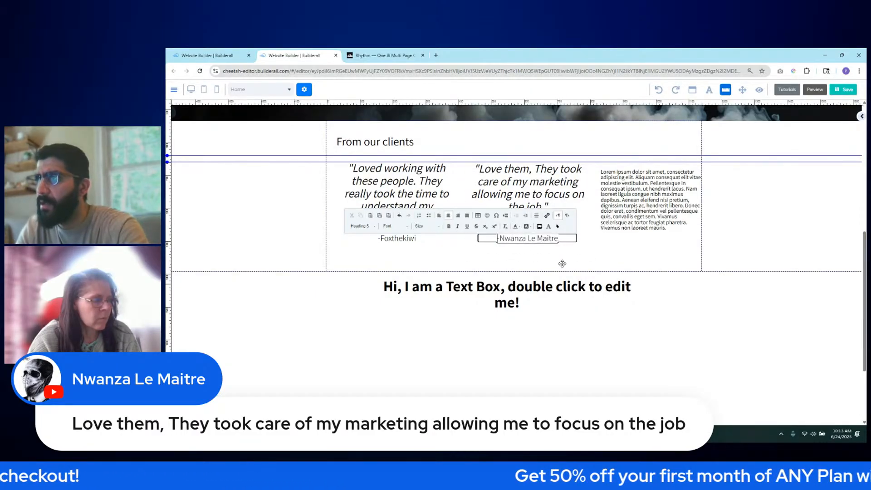
pyautogui.click(636, 254)
# - Select the lorem ipsum placeholder text box and delete it
pyautogui.click(643, 221)
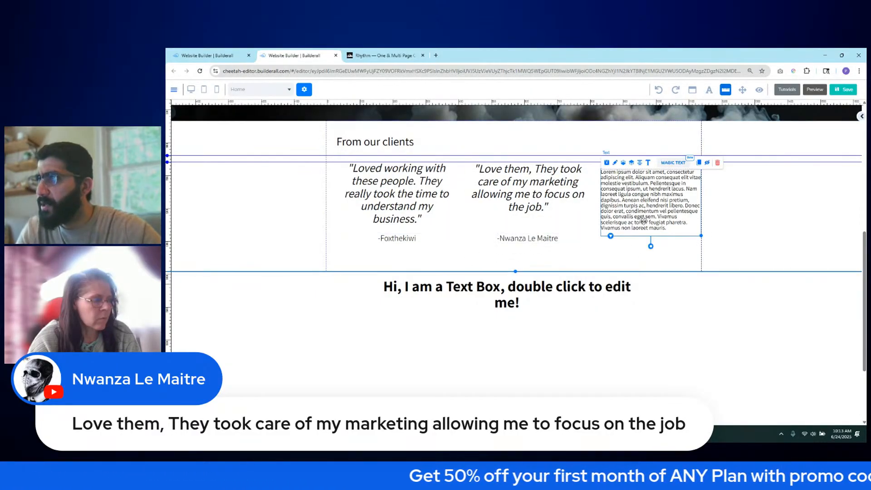
pyautogui.click(574, 182)
pyautogui.click(658, 211)
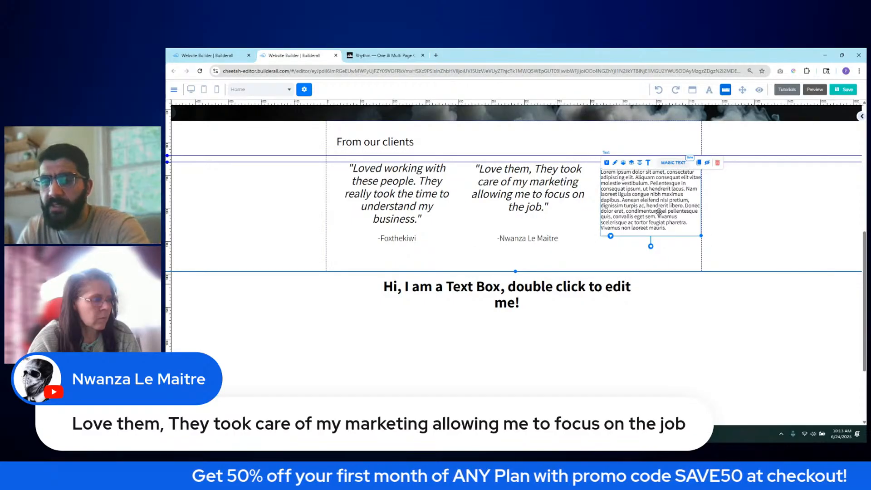
pyautogui.press('Delete')
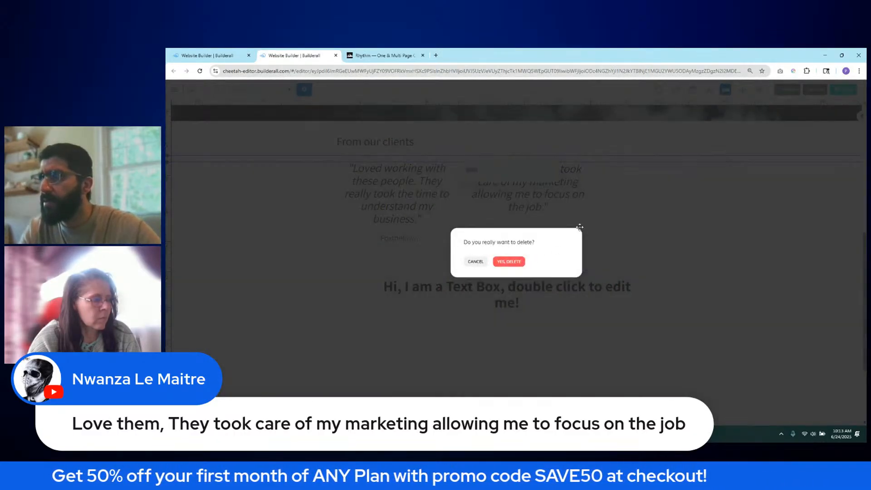
# - Confirm the lorem ipsum deletion and put a copy of the second testimonial in the third column
pyautogui.click(509, 262)
pyautogui.click(515, 169)
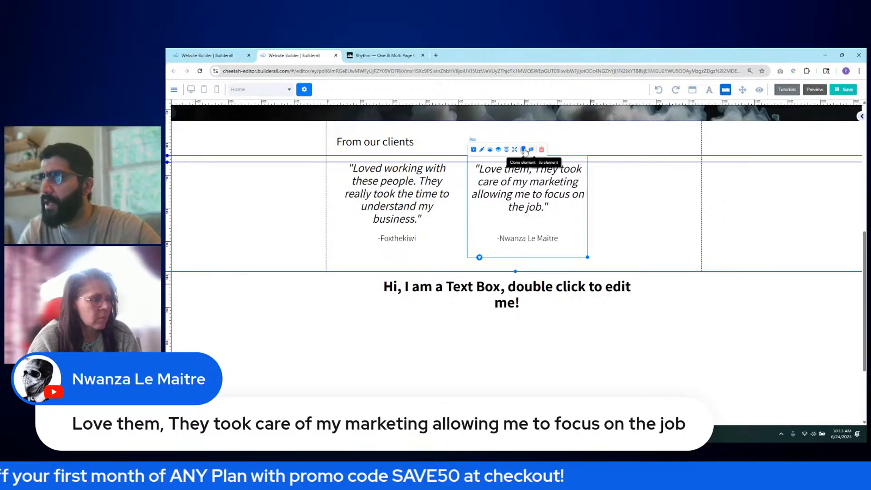
pyautogui.moveTo(581, 250); pyautogui.dragTo(692, 245)
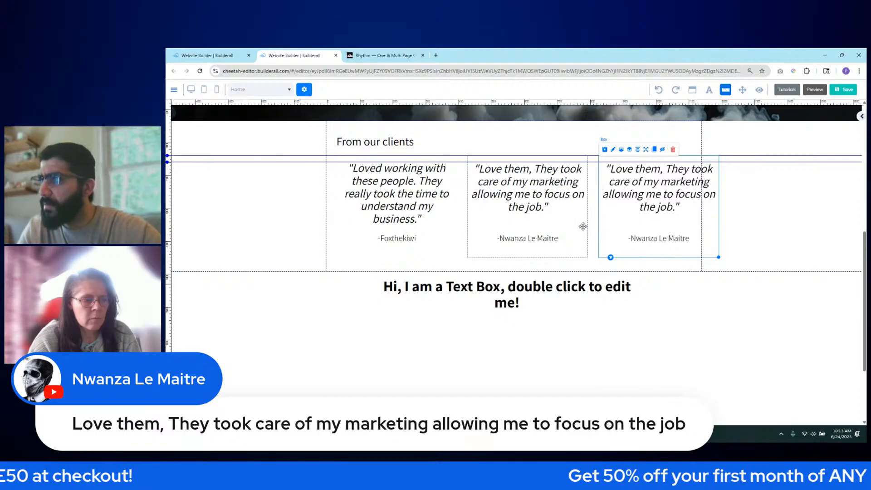
# - Shift the testimonial boxes about 10 px left so the three cards align
pyautogui.click(447, 232)
pyautogui.click(605, 232)
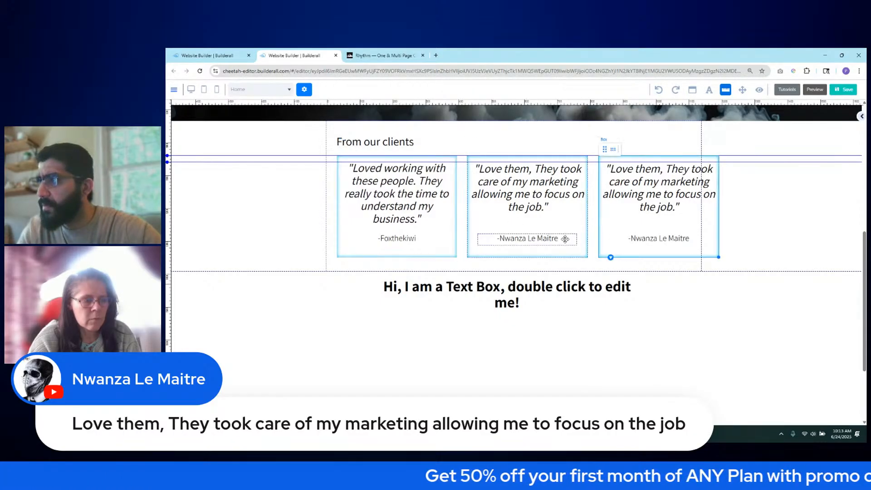
pyautogui.moveTo(569, 222); pyautogui.dragTo(562, 222)
pyautogui.click(446, 238)
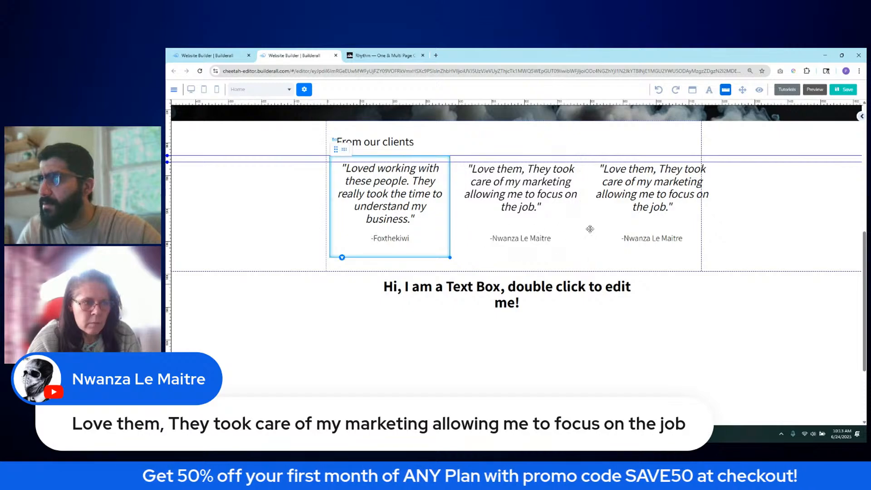
pyautogui.keyDown('shift'); pyautogui.click(598, 231); pyautogui.keyUp('shift')
pyautogui.click(569, 230)
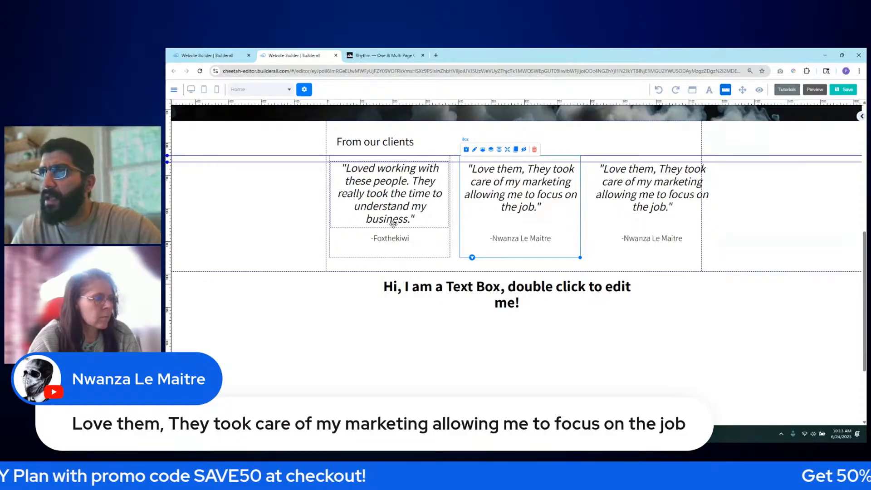
pyautogui.click(611, 225)
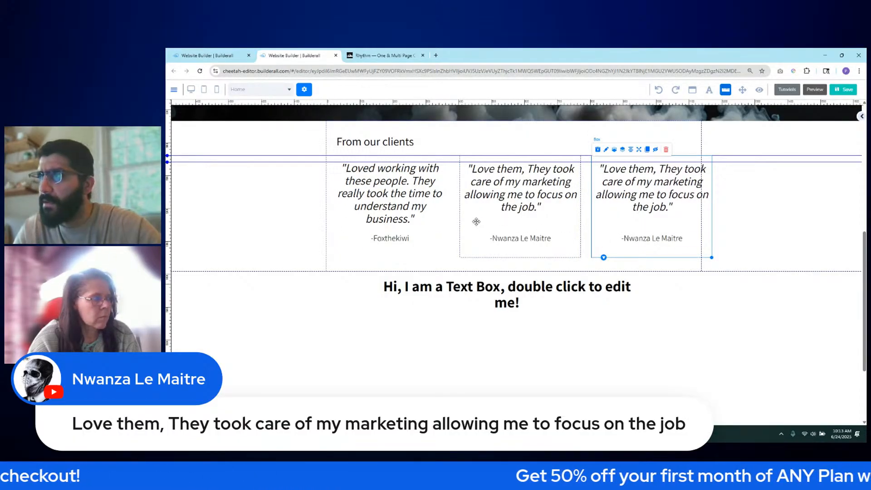
pyautogui.click(477, 222)
pyautogui.click(442, 239)
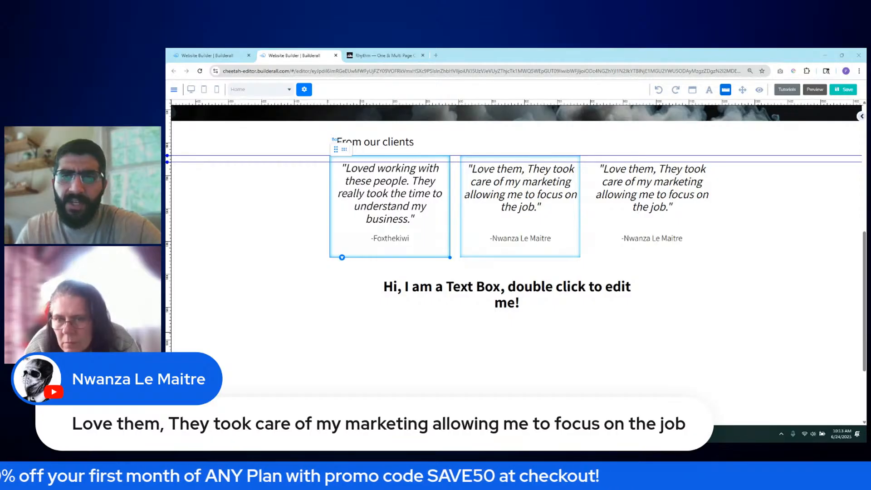
pyautogui.click(604, 224)
pyautogui.moveTo(603, 223); pyautogui.dragTo(600, 223)
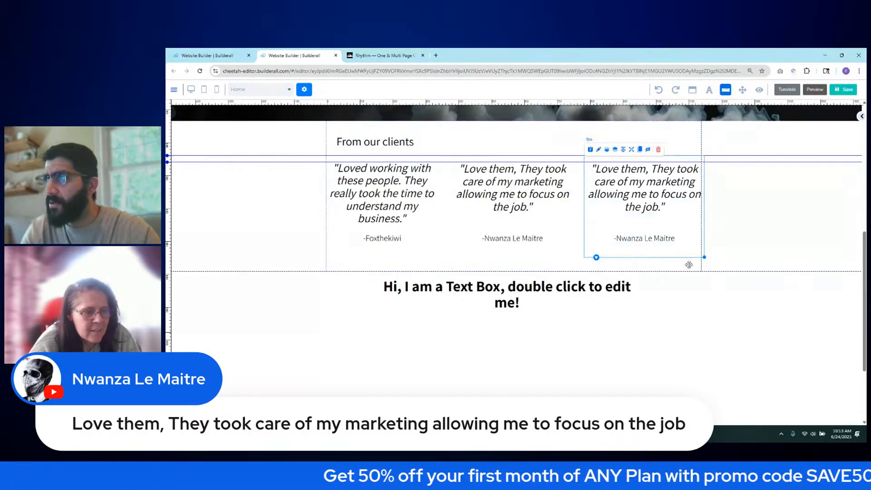
# - Select the whole testimonials panel and switch to the Rhythm demo site
pyautogui.click(778, 250)
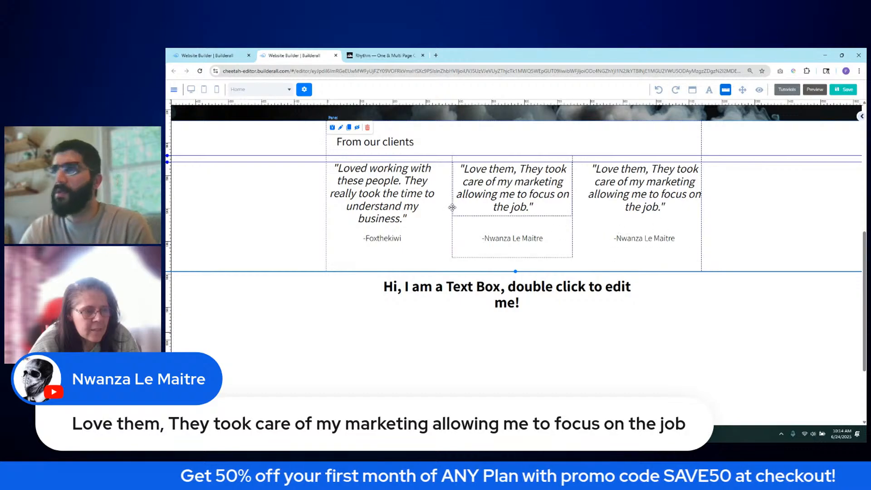
pyautogui.scroll(1, 414, 155)
pyautogui.scroll(1, 413, 155)
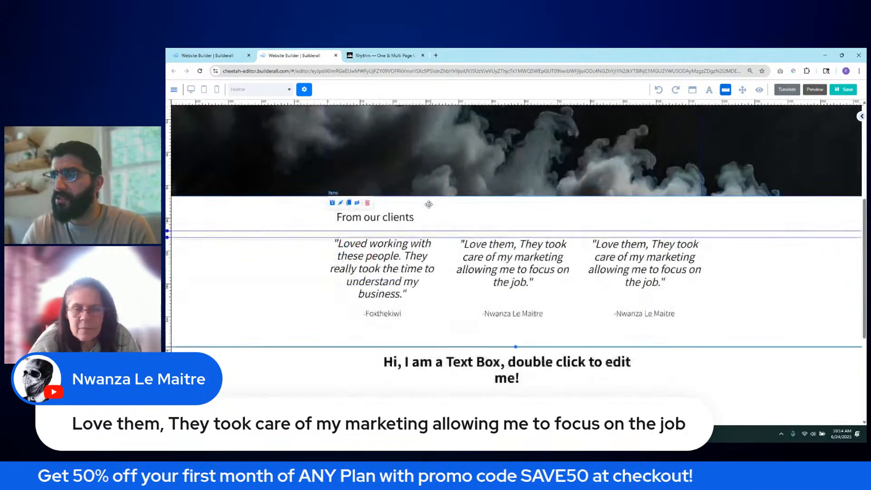
pyautogui.scroll(-1, 507, 275)
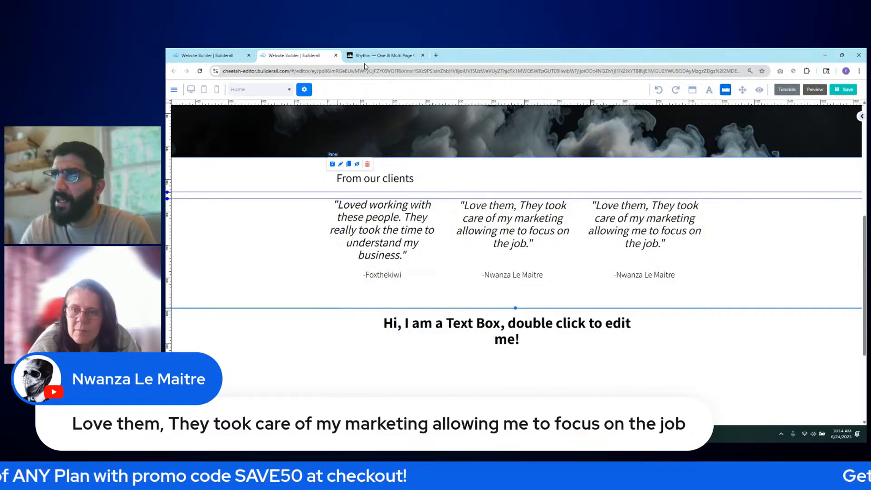
pyautogui.click(379, 55)
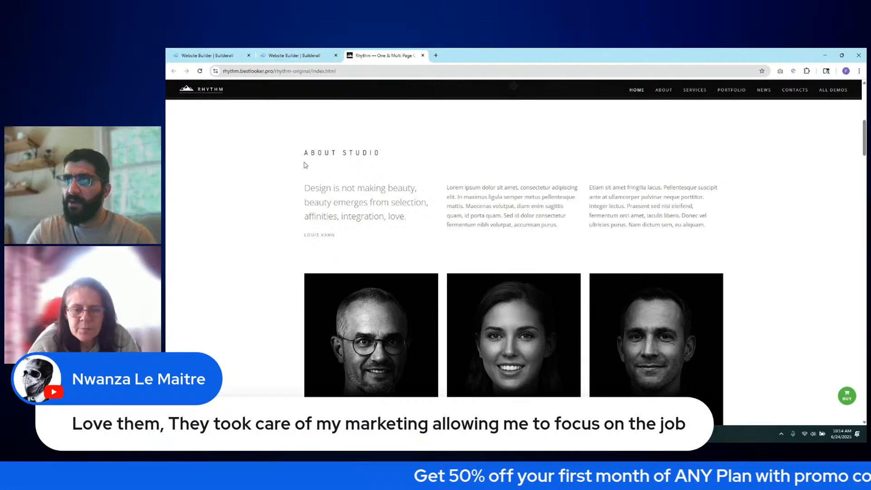
# - Inspect the Rhythm demo's About Studio text, then extend the editor's testimonials panel slightly downward
pyautogui.moveTo(318, 137); pyautogui.dragTo(600, 193)
pyautogui.click(666, 238)
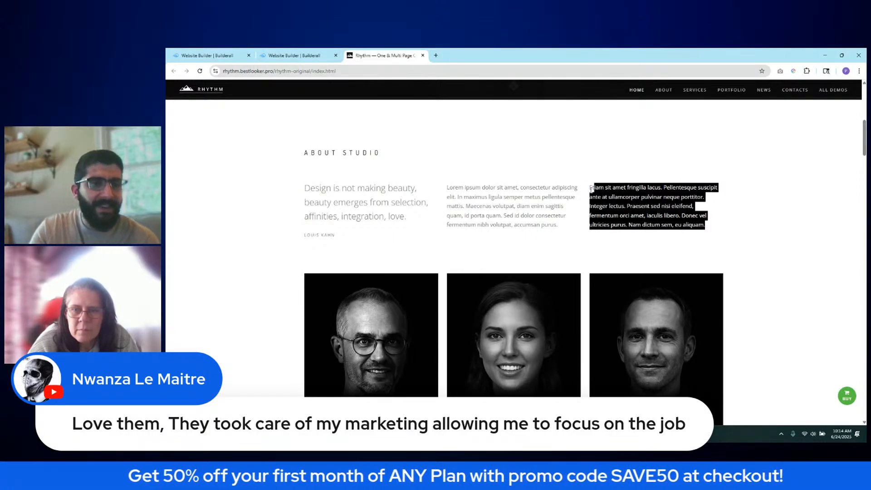
pyautogui.click(292, 54)
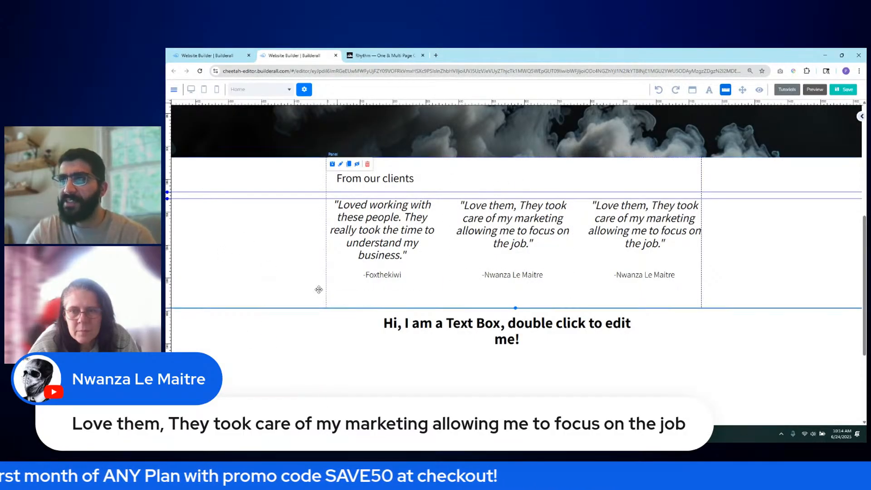
pyautogui.moveTo(516, 308); pyautogui.dragTo(517, 312)
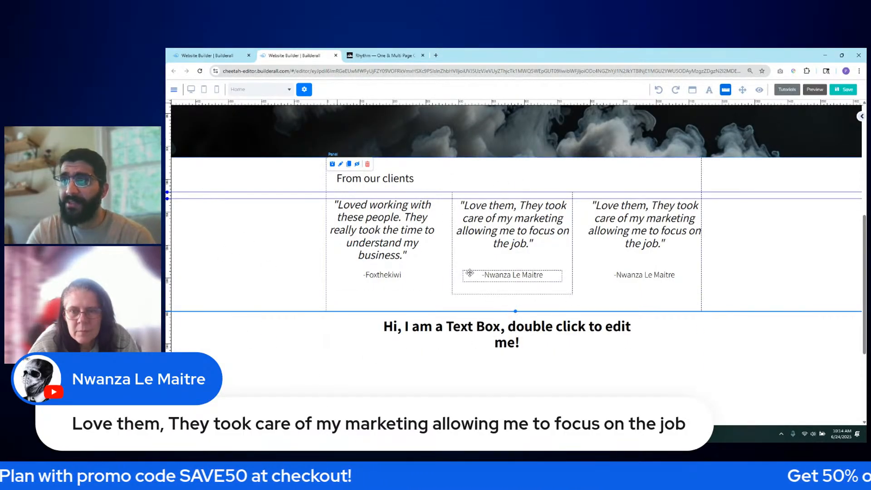
pyautogui.scroll(5, 431, 182)
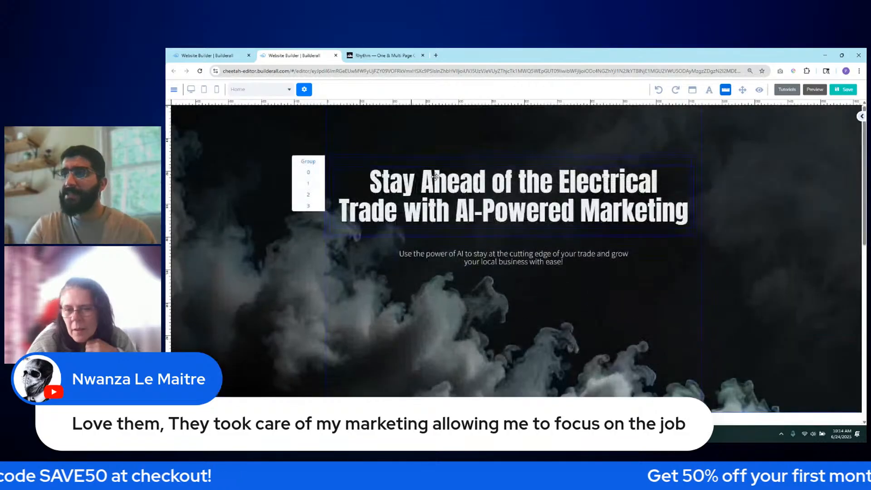
# - Colour the From our clients heading dark grey #333333
pyautogui.scroll(-3, 432, 181)
pyautogui.click(404, 251)
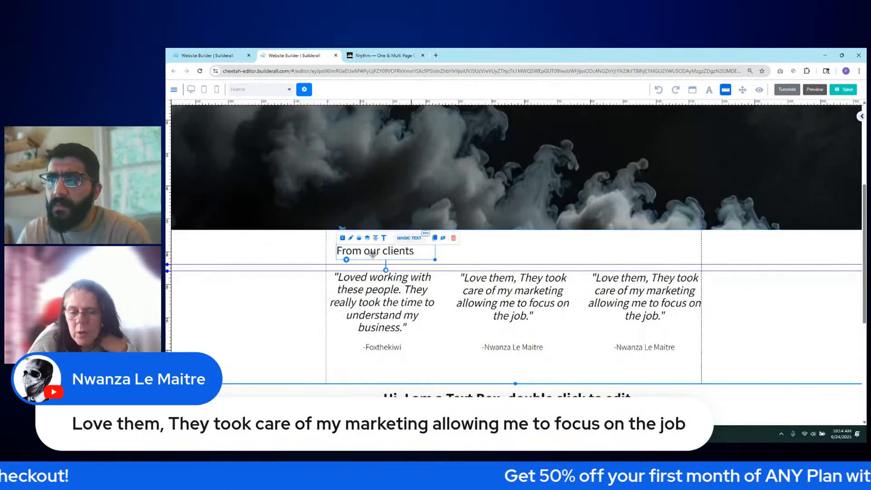
pyautogui.doubleClick(347, 251)
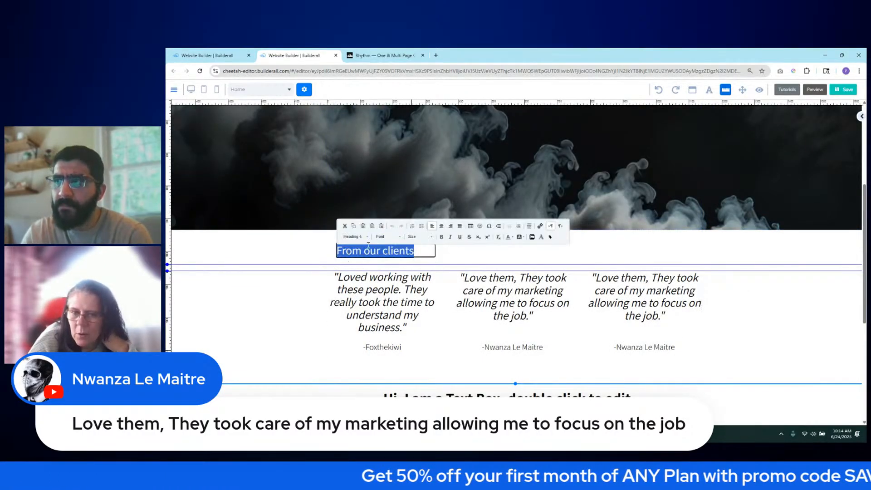
pyautogui.click(511, 237)
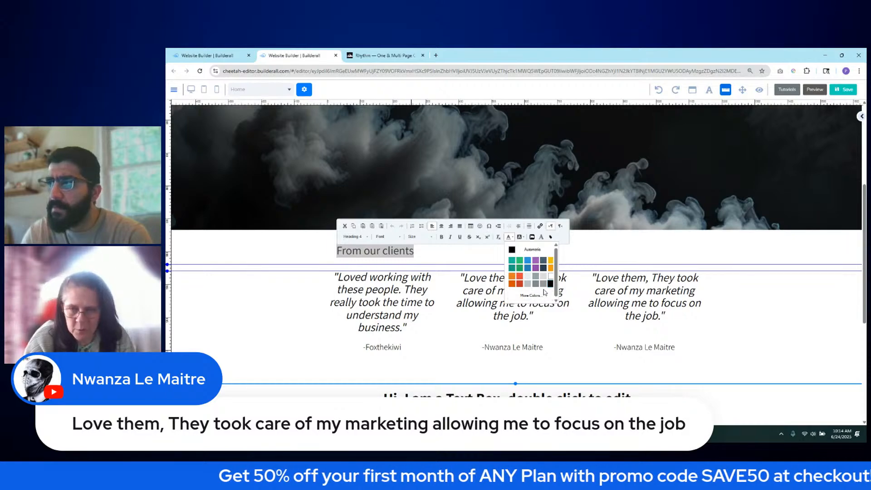
pyautogui.click(530, 295)
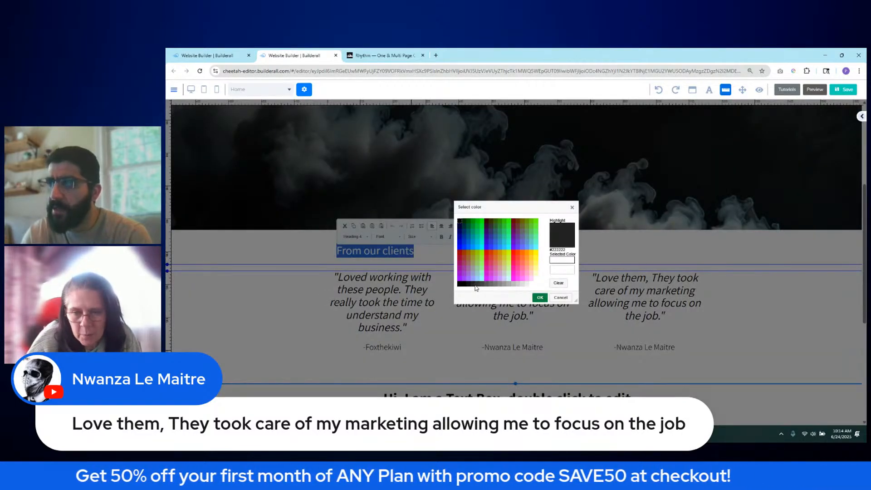
pyautogui.click(478, 285)
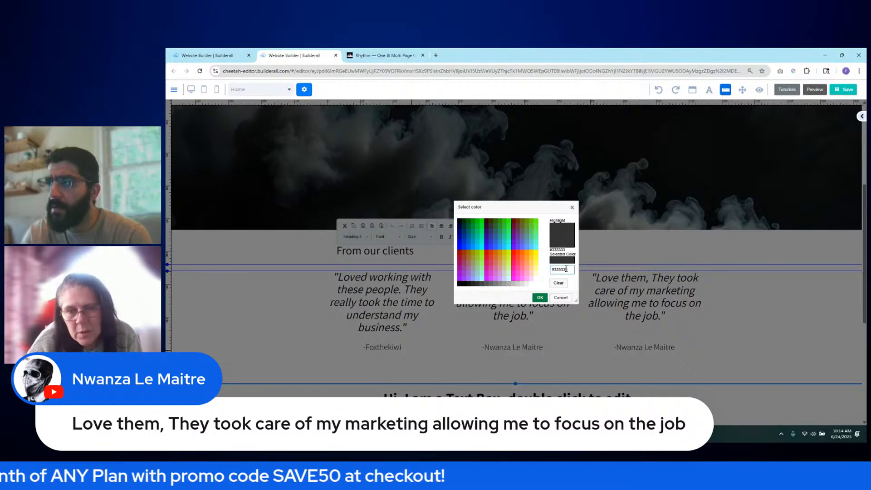
pyautogui.click(542, 298)
pyautogui.click(301, 327)
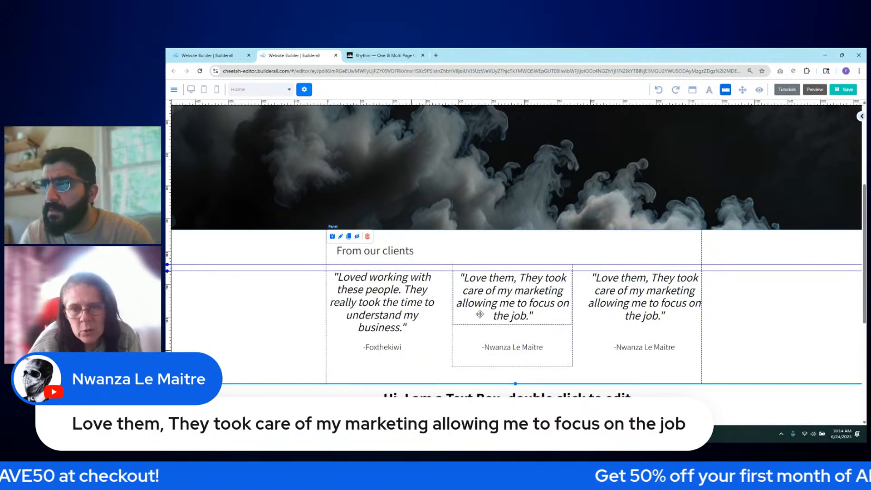
# - Apply the dark grey colour to the first testimonial's quote text
pyautogui.doubleClick(383, 302)
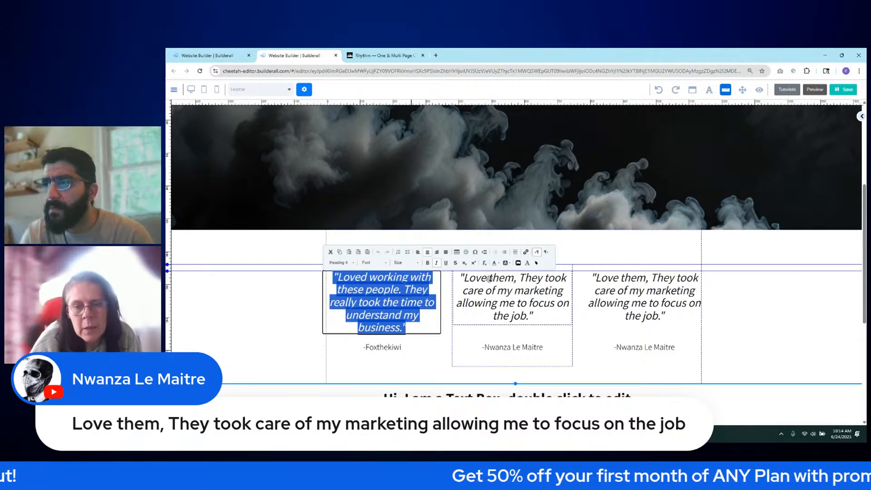
pyautogui.click(499, 263)
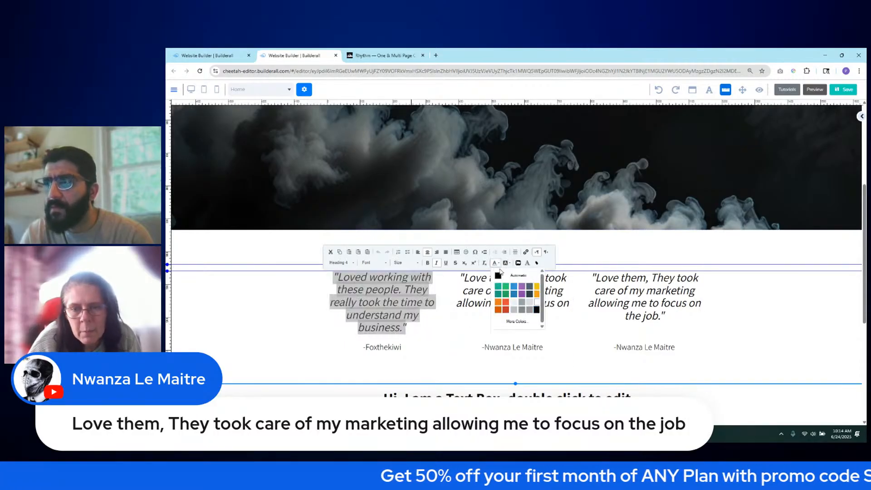
pyautogui.click(517, 322)
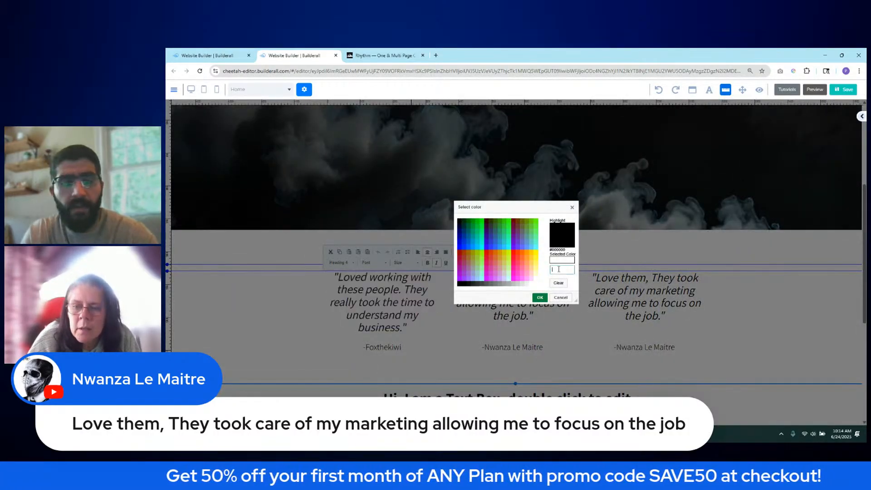
pyautogui.click(540, 298)
pyautogui.click(307, 326)
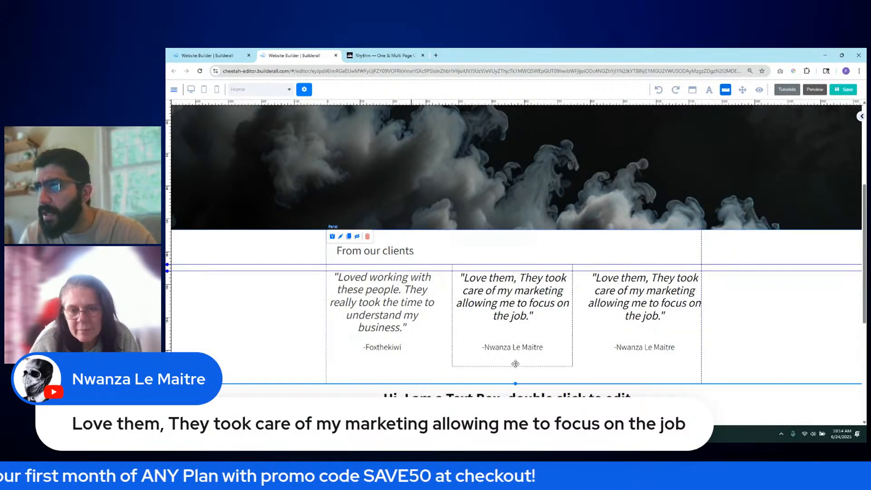
# - Set the -Foxthekiwi author line's colour to #333333
pyautogui.doubleClick(385, 347)
pyautogui.hotkey('ctrl', 'a')
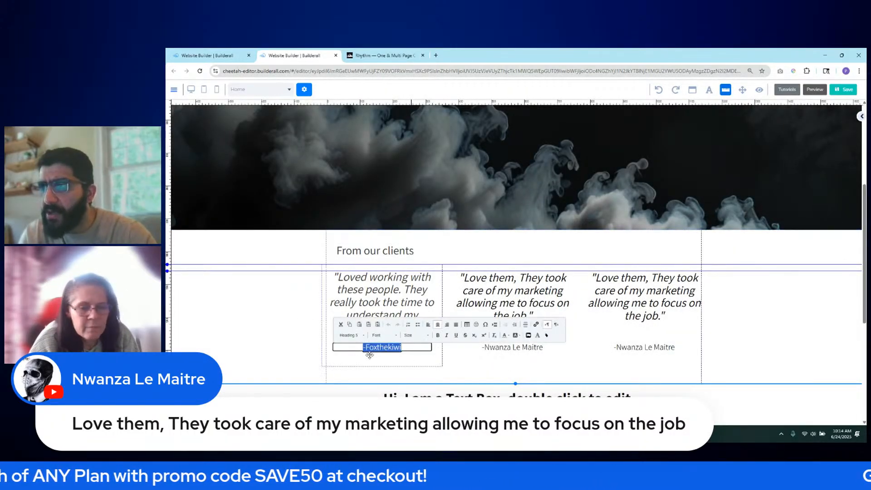
pyautogui.click(504, 337)
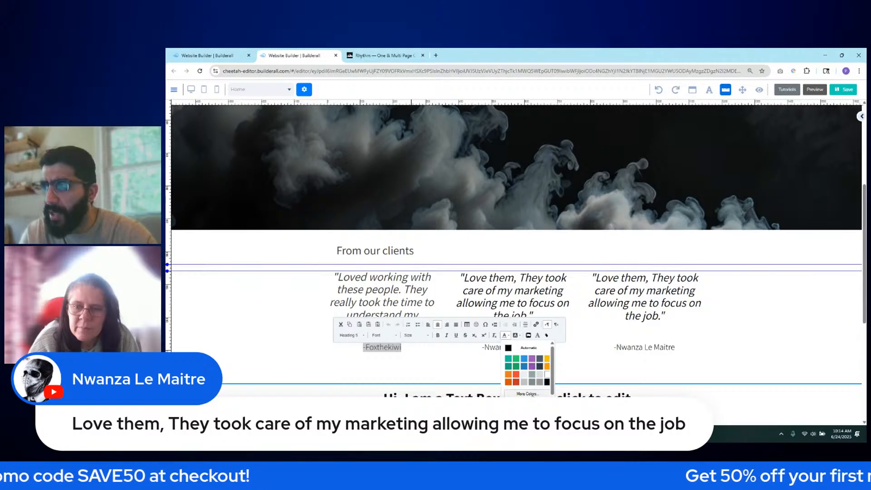
pyautogui.click(526, 394)
pyautogui.click(565, 271)
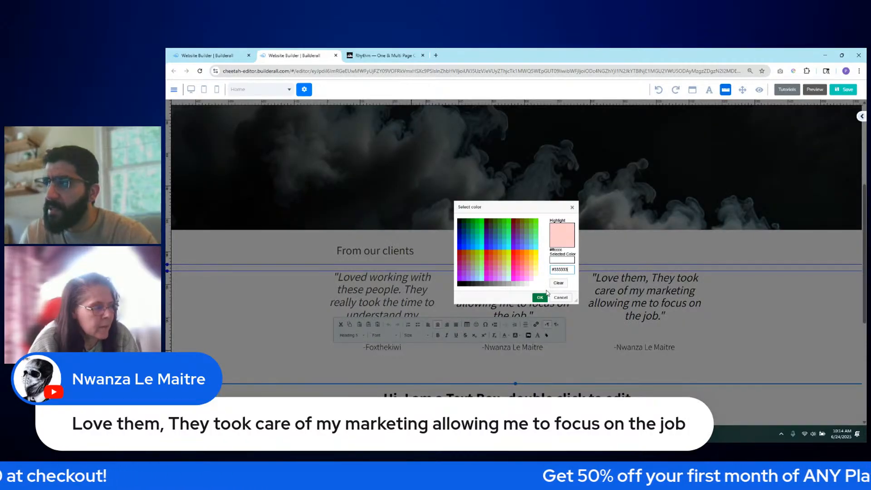
pyautogui.write('#333333')
pyautogui.click(540, 297)
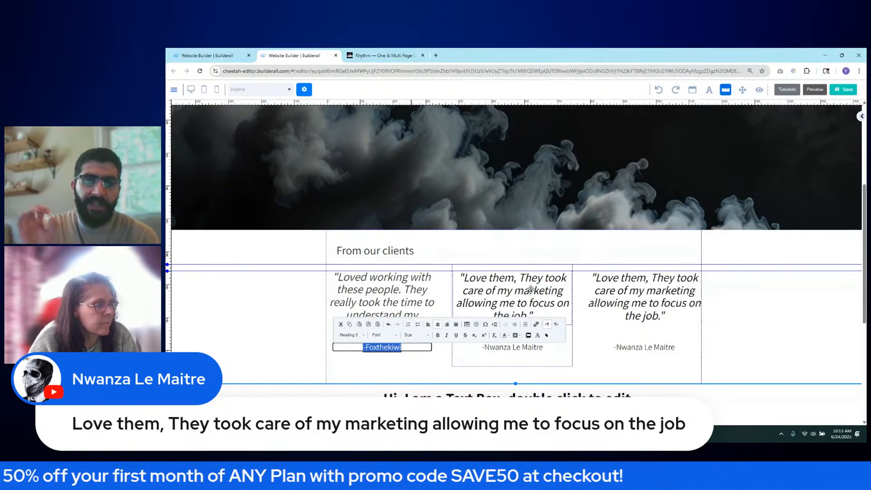
# - Reapply the dark grey colour to the From our clients heading
pyautogui.click(408, 251)
pyautogui.doubleClick(408, 251)
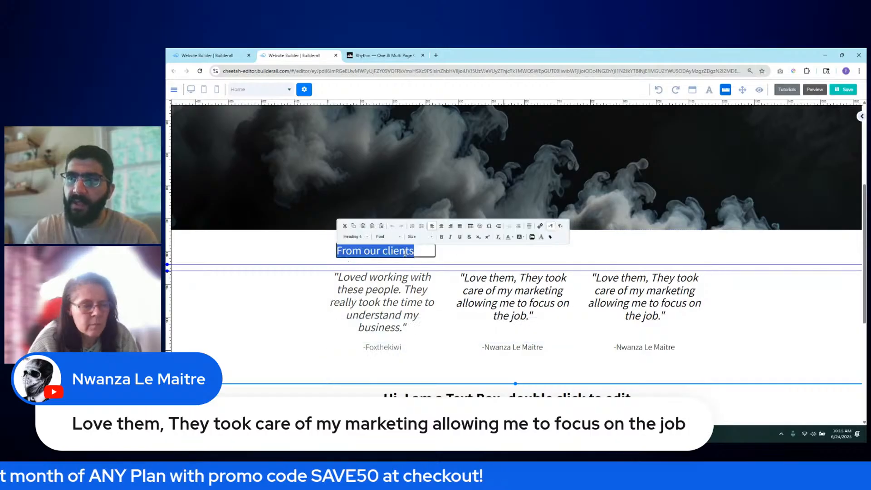
pyautogui.click(510, 237)
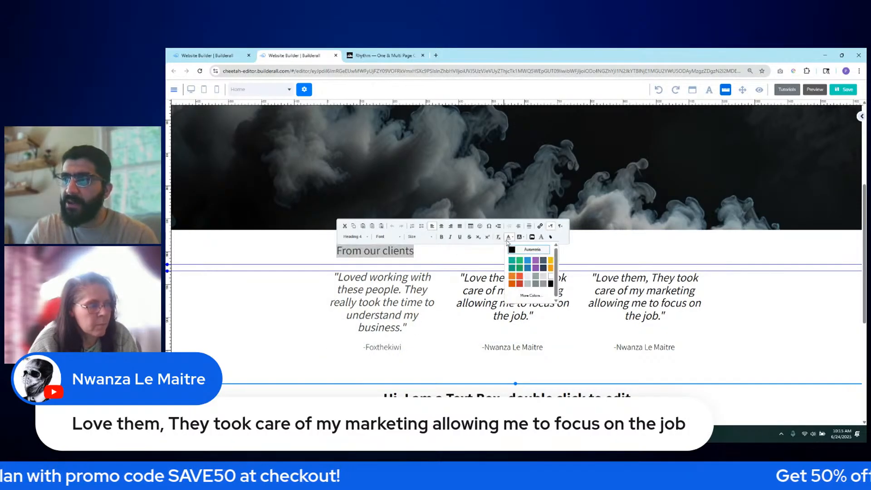
pyautogui.click(529, 295)
pyautogui.click(539, 296)
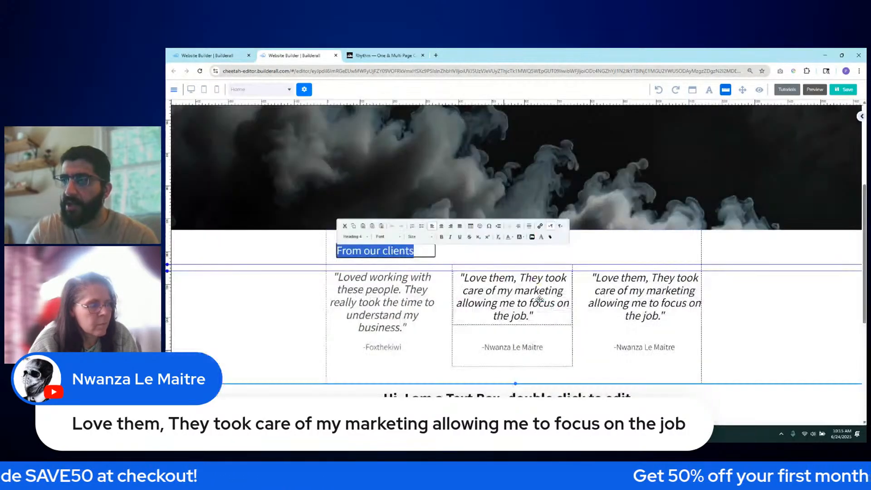
# - Open the middle quote's custom colour picker, then cancel without changing it
pyautogui.doubleClick(509, 292)
pyautogui.click(740, 324)
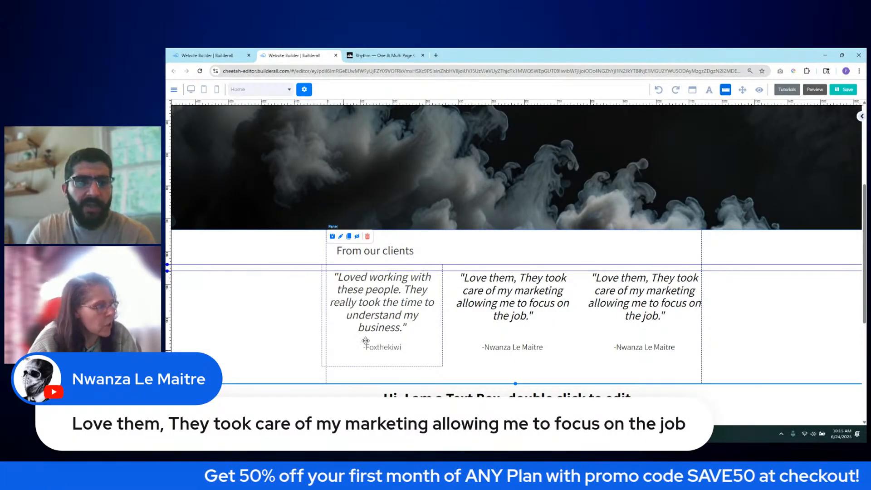
pyautogui.doubleClick(498, 302)
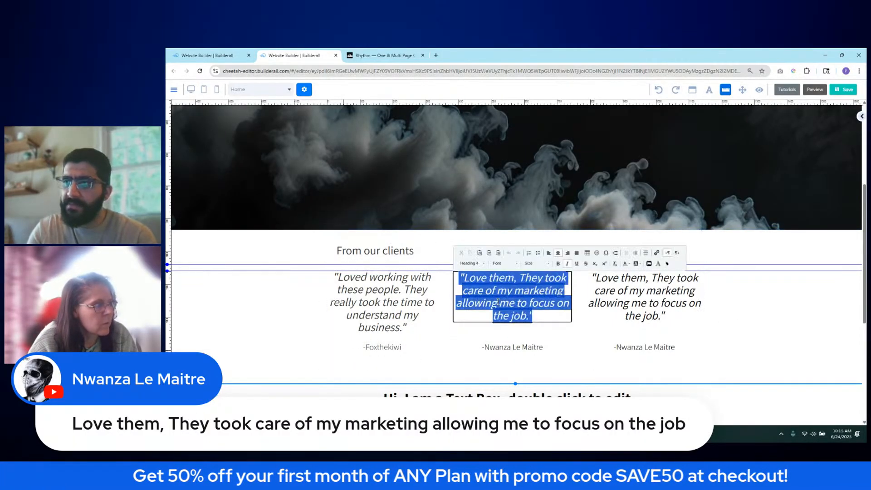
pyautogui.click(625, 264)
pyautogui.click(648, 322)
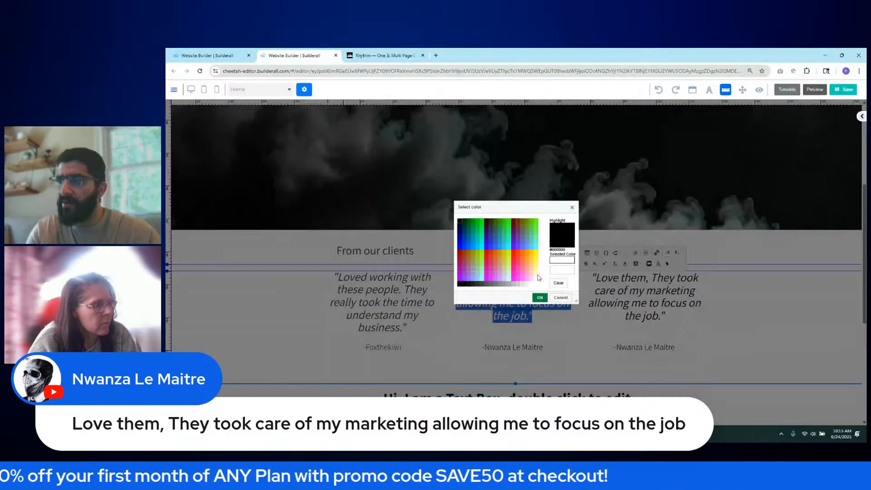
pyautogui.click(563, 270)
pyautogui.click(562, 297)
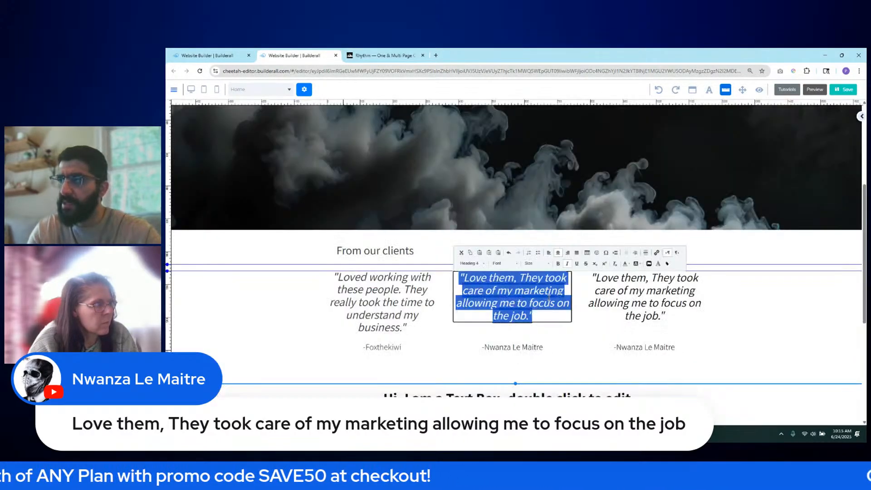
# - Colour the middle and right-hand commenter names dark grey #333333
pyautogui.doubleClick(509, 348)
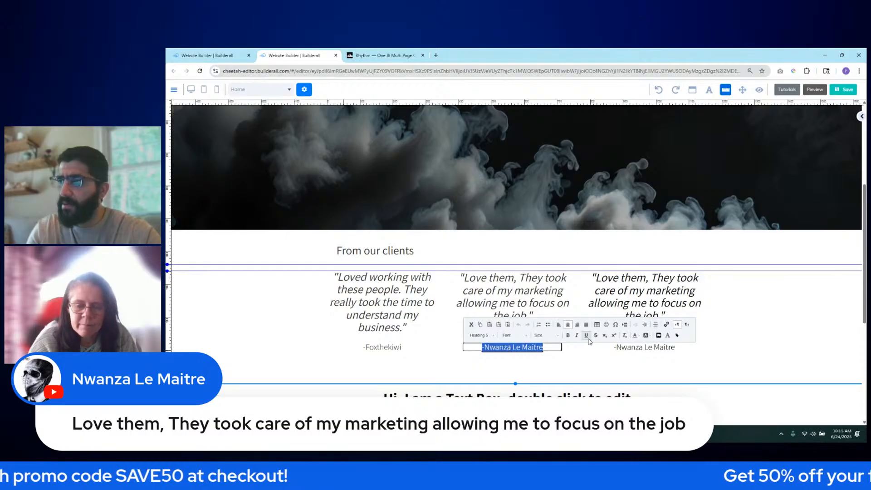
pyautogui.click(636, 336)
pyautogui.click(662, 394)
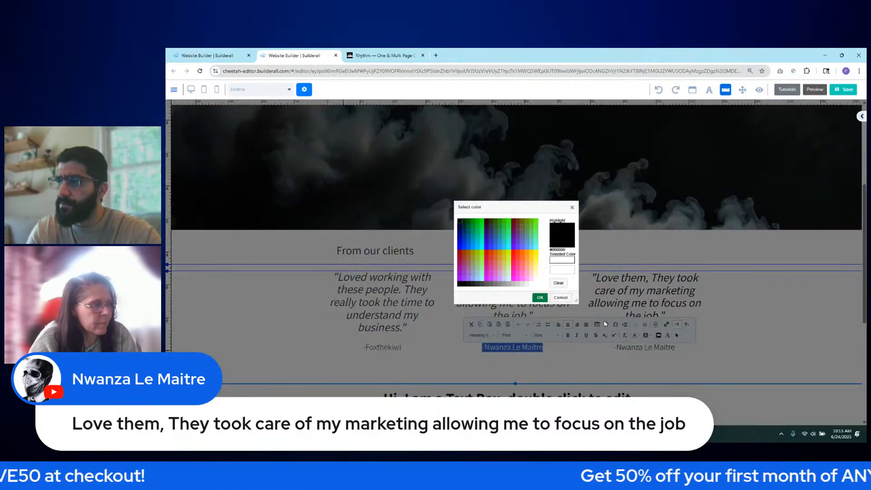
pyautogui.click(562, 270)
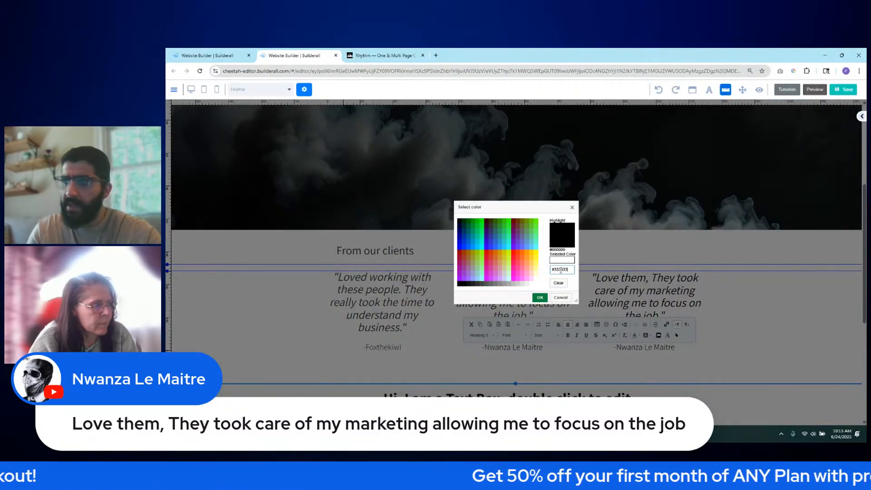
pyautogui.click(540, 298)
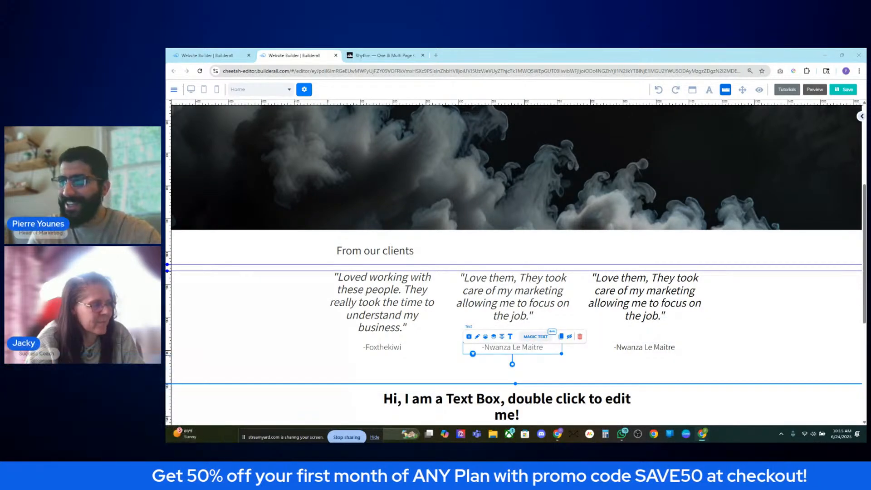
pyautogui.doubleClick(655, 347)
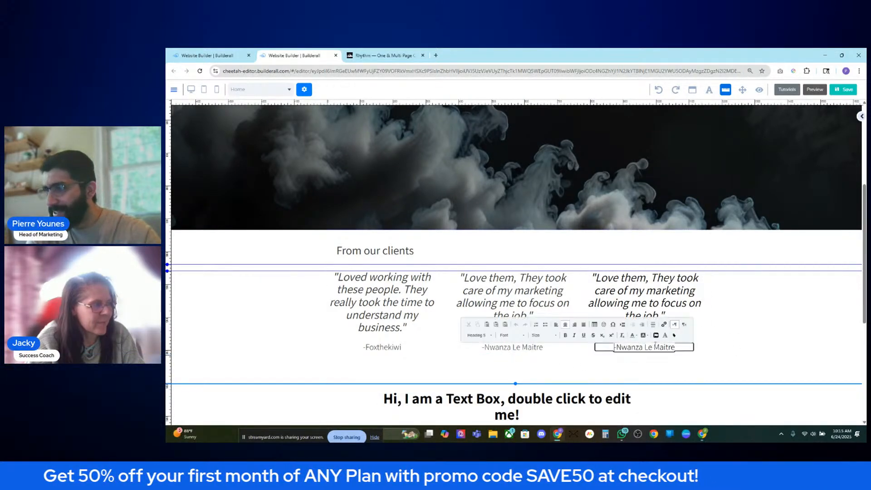
pyautogui.moveTo(615, 347); pyautogui.dragTo(676, 347)
pyautogui.click(632, 335)
pyautogui.click(654, 393)
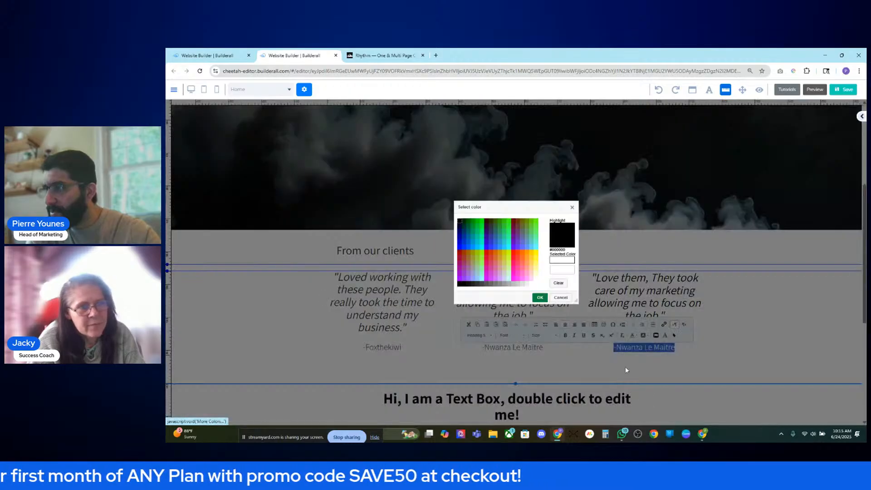
pyautogui.click(540, 297)
# - Apply the same dark grey to the third testimonial's quote
pyautogui.tripleClick(621, 314)
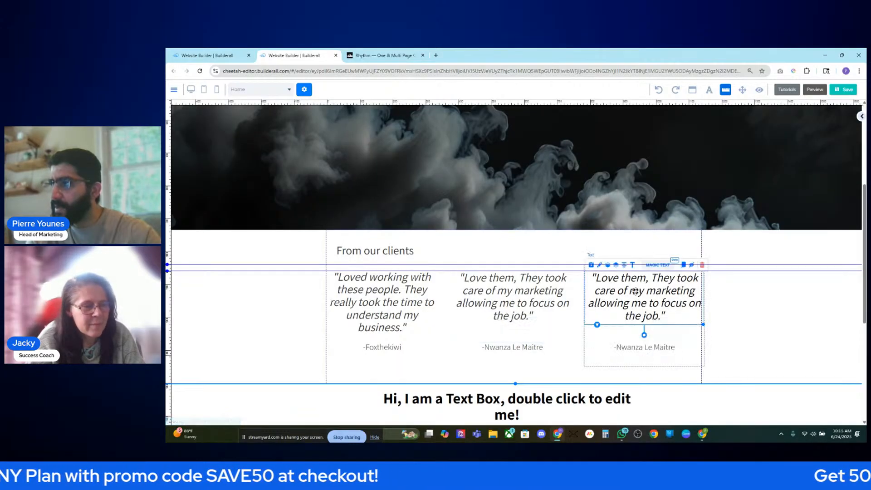
pyautogui.click(643, 264)
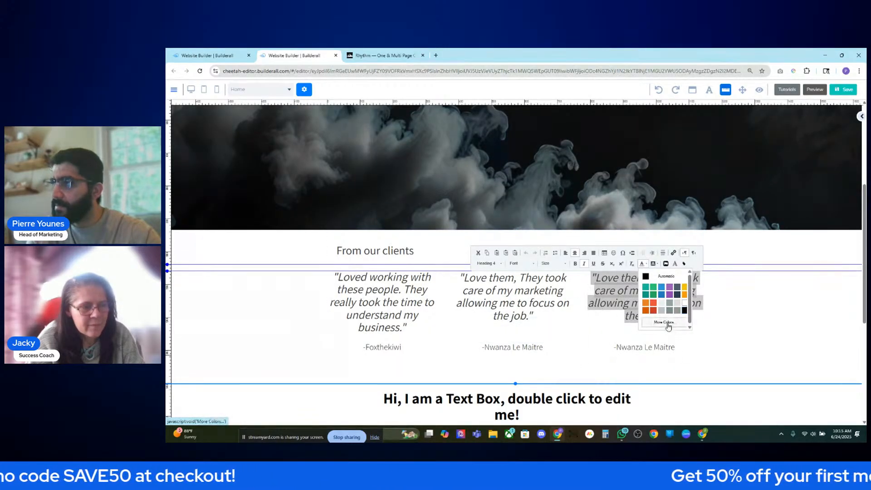
pyautogui.click(664, 322)
pyautogui.click(540, 297)
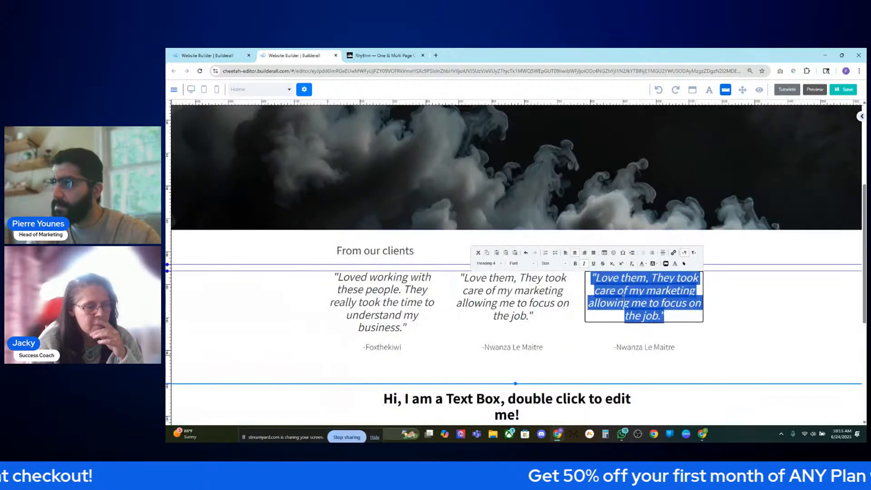
pyautogui.click(719, 313)
pyautogui.scroll(-4, 716, 312)
pyautogui.scroll(2, 716, 312)
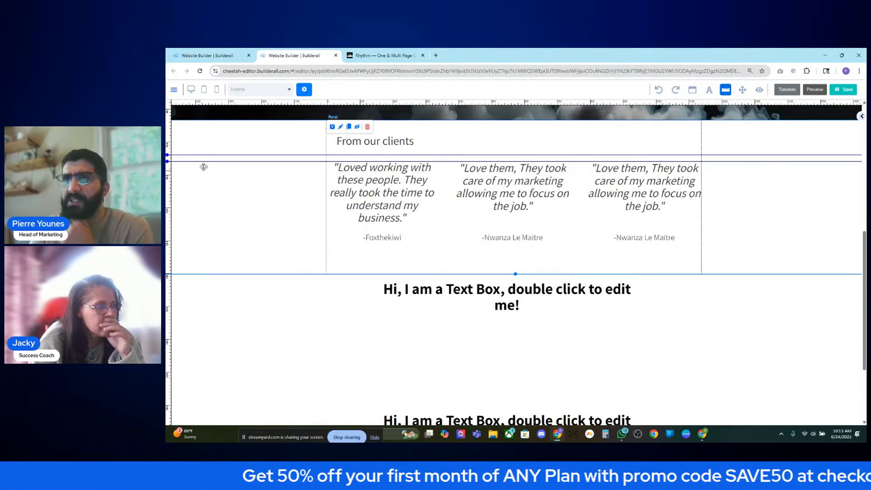
pyautogui.click(379, 142)
pyautogui.doubleClick(380, 142)
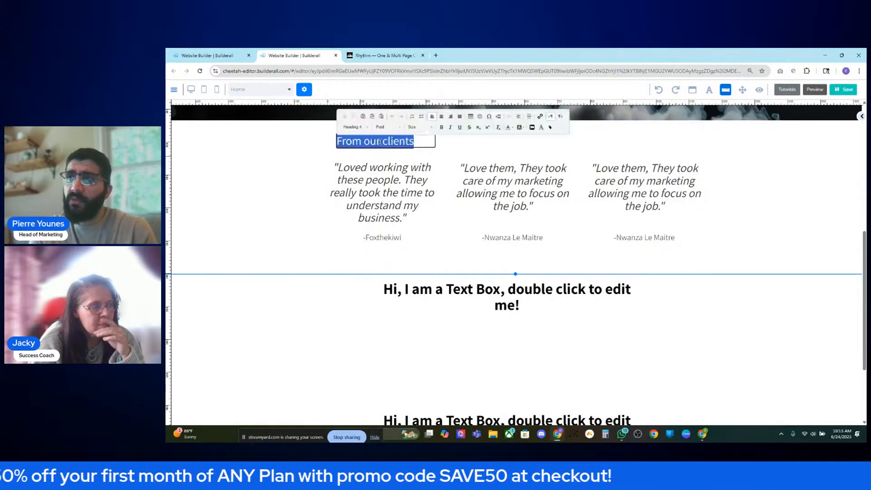
pyautogui.click(441, 127)
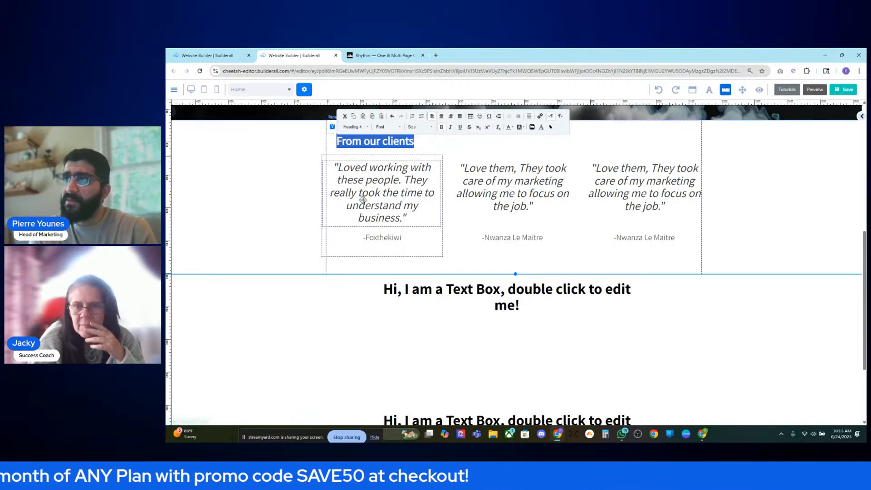
pyautogui.click(327, 312)
pyautogui.doubleClick(379, 141)
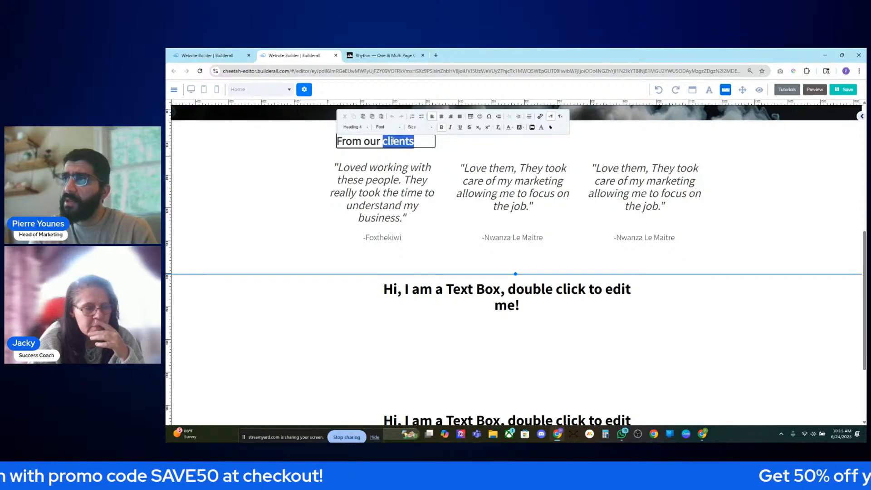
pyautogui.tripleClick(393, 142)
pyautogui.click(442, 127)
pyautogui.click(216, 199)
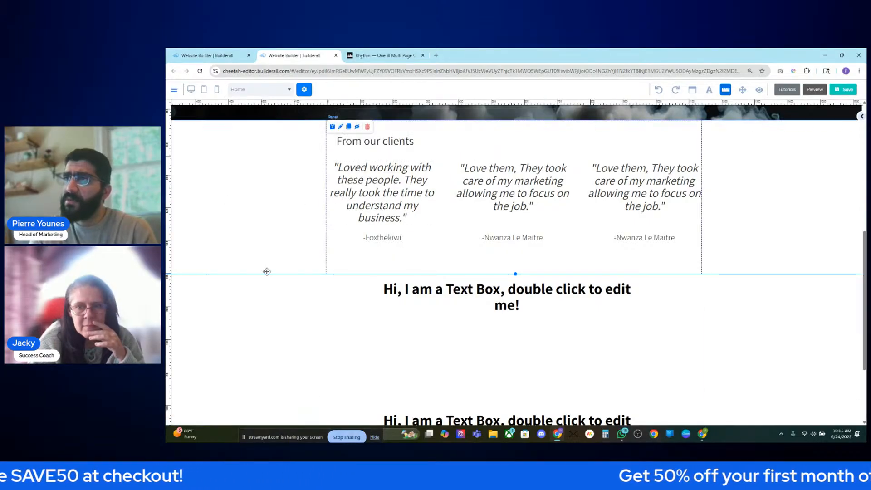
pyautogui.click(285, 299)
pyautogui.scroll(-2, 332, 246)
pyautogui.scroll(2, 363, 248)
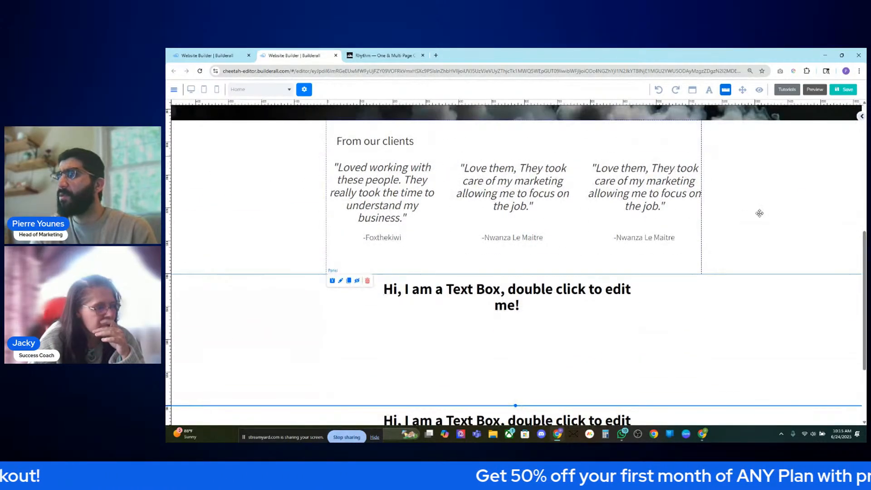
pyautogui.scroll(1, 767, 211)
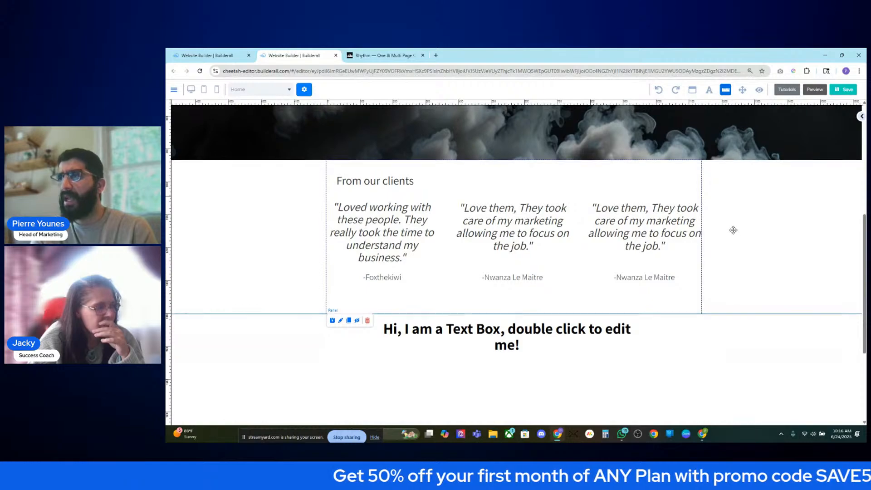
pyautogui.scroll(2, 733, 229)
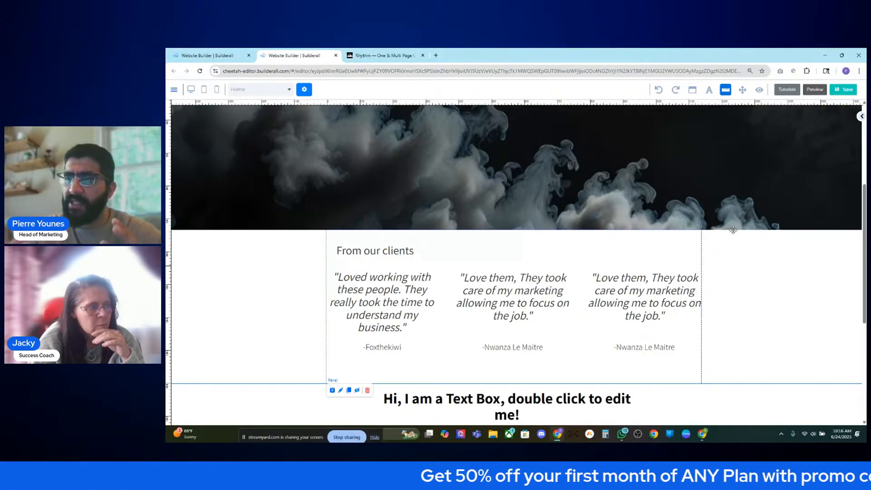
# - Set the From our clients heading to Heading 5
pyautogui.click(367, 252)
pyautogui.doubleClick(367, 252)
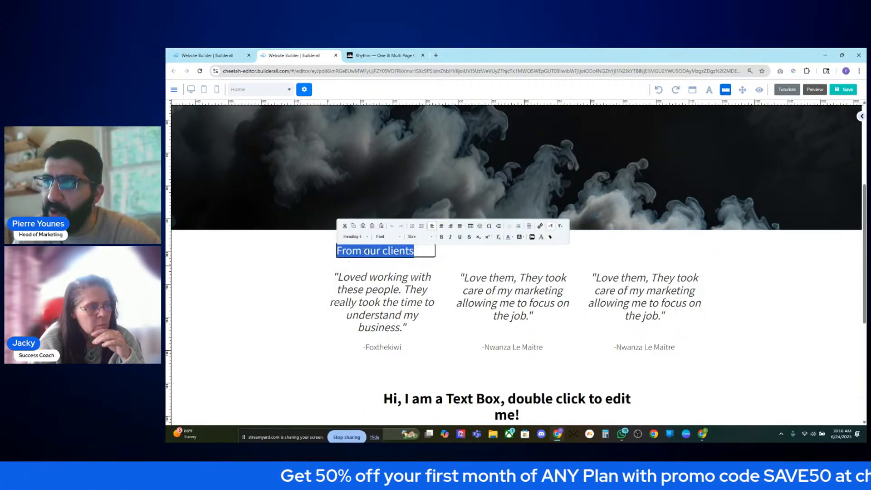
pyautogui.click(355, 236)
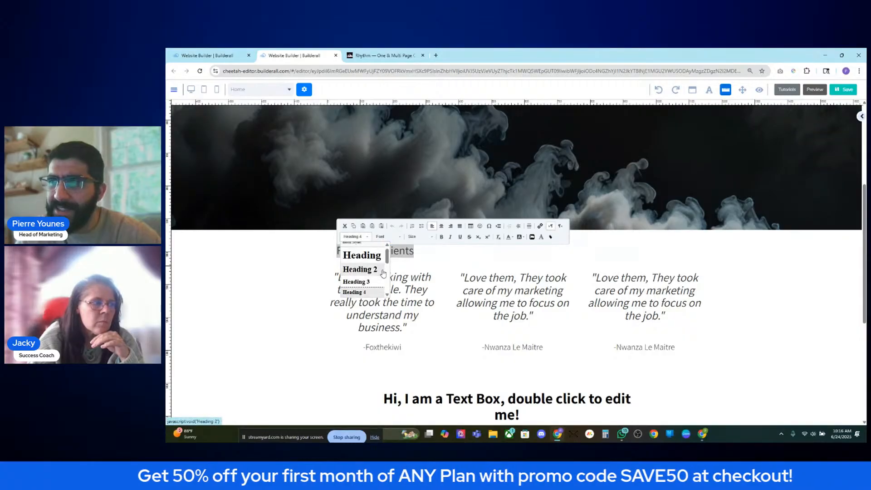
pyautogui.scroll(-2, 376, 290)
pyautogui.scroll(1, 376, 290)
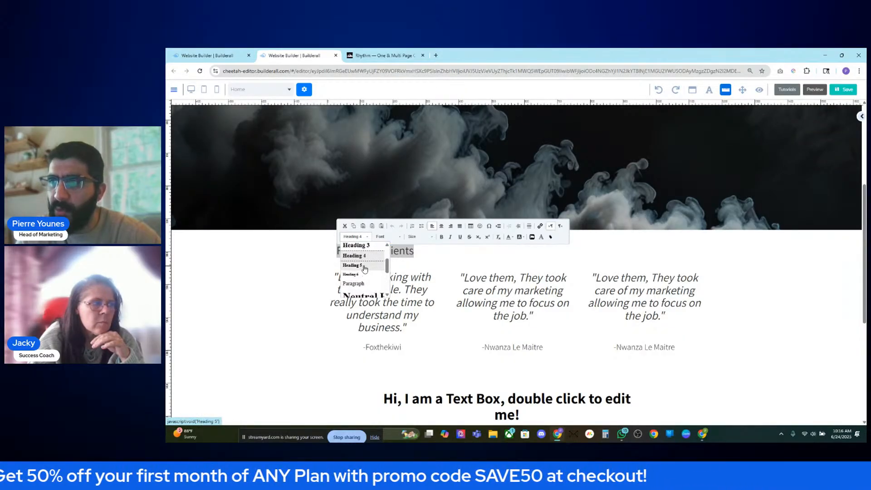
pyautogui.click(358, 272)
pyautogui.click(288, 283)
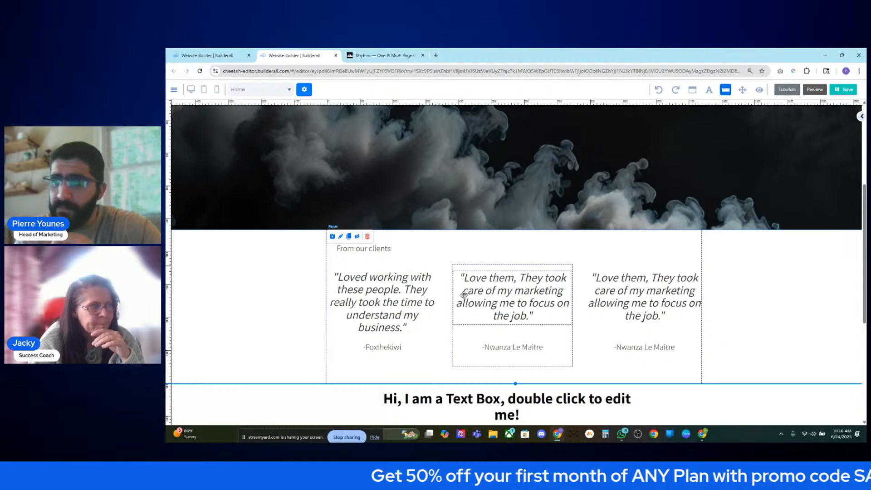
# - Try a larger heading style, then switch the heading back to Heading 5
pyautogui.doubleClick(375, 248)
pyautogui.click(356, 237)
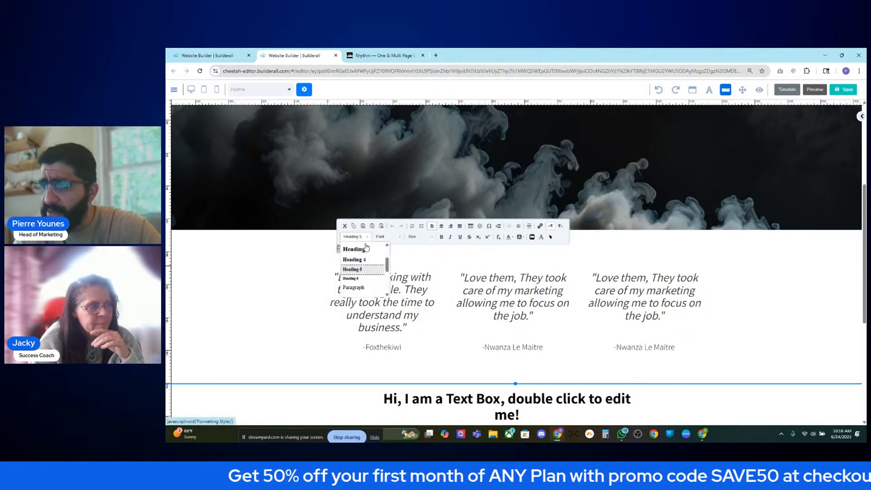
pyautogui.click(369, 262)
pyautogui.click(400, 260)
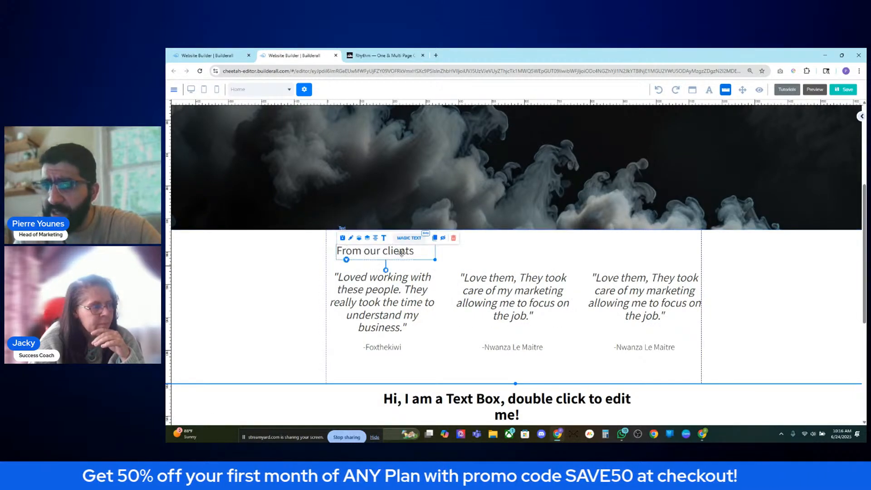
pyautogui.doubleClick(402, 253)
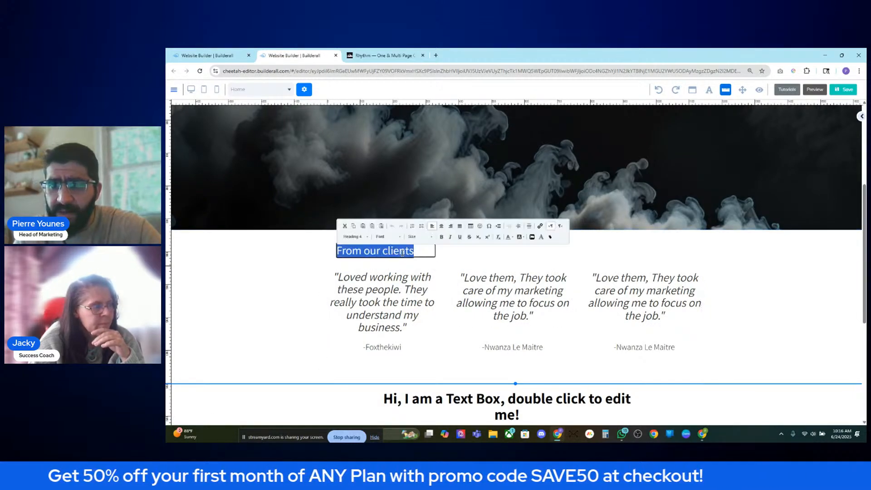
pyautogui.click(363, 237)
pyautogui.scroll(-2, 365, 268)
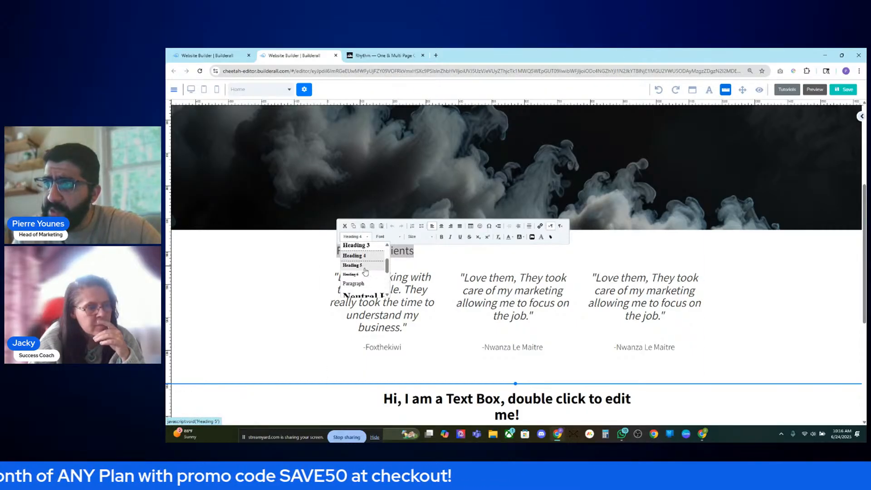
pyautogui.click(365, 271)
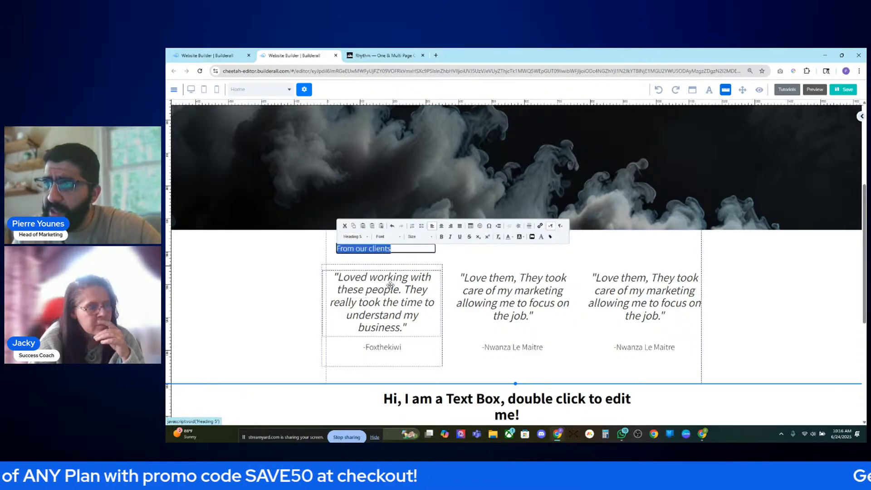
pyautogui.click(454, 269)
pyautogui.doubleClick(377, 250)
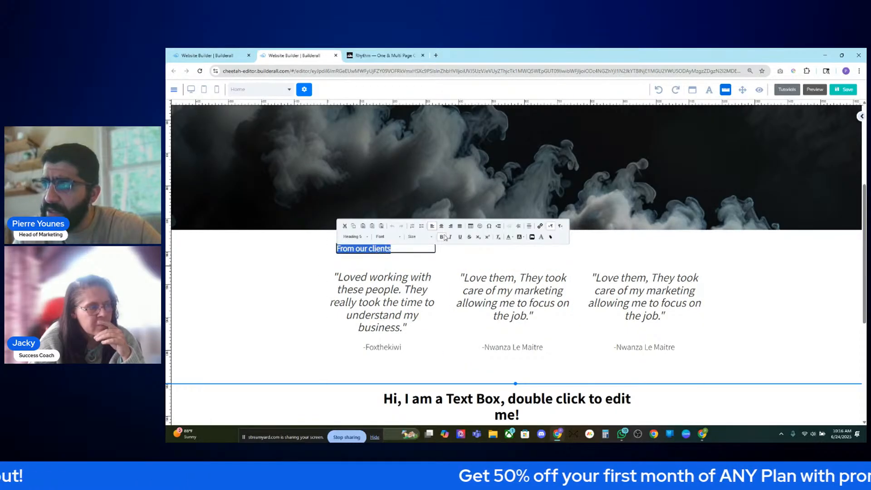
pyautogui.click(391, 281)
# - Nudge the heading slightly left and select the placeholder text box below
pyautogui.click(363, 250)
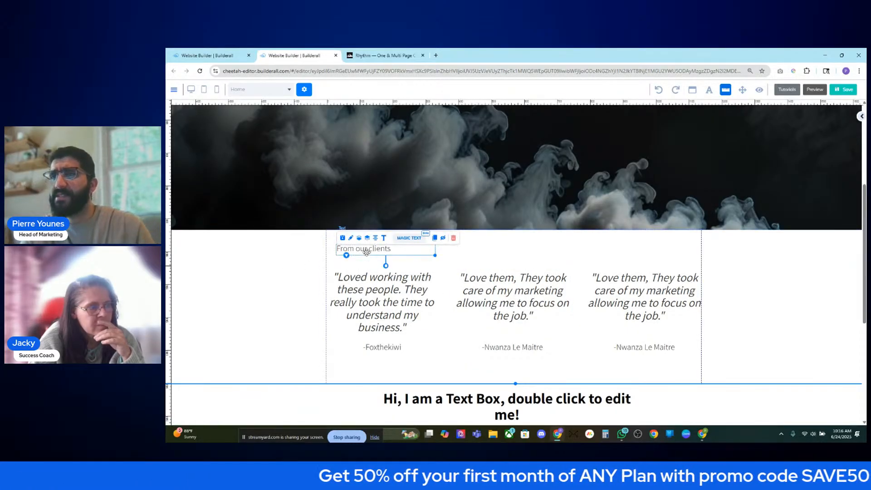
pyautogui.moveTo(367, 252); pyautogui.dragTo(373, 249)
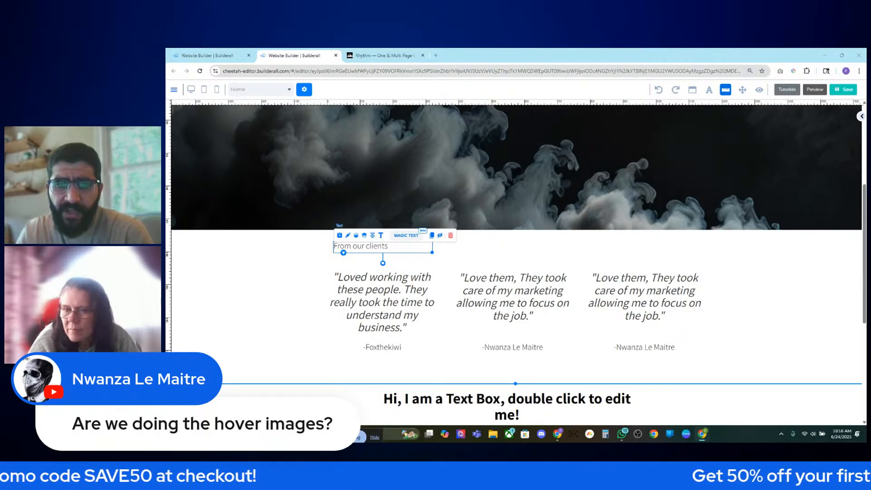
pyautogui.scroll(-1, 478, 283)
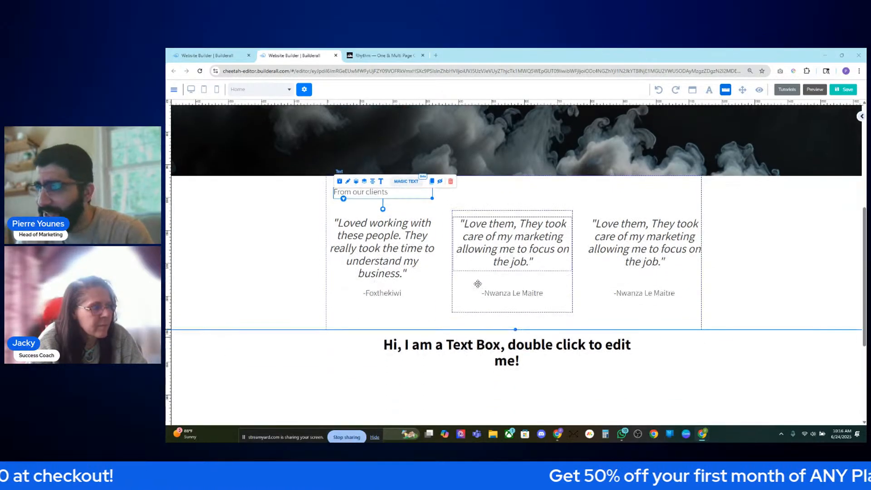
pyautogui.scroll(-3, 478, 283)
pyautogui.click(499, 195)
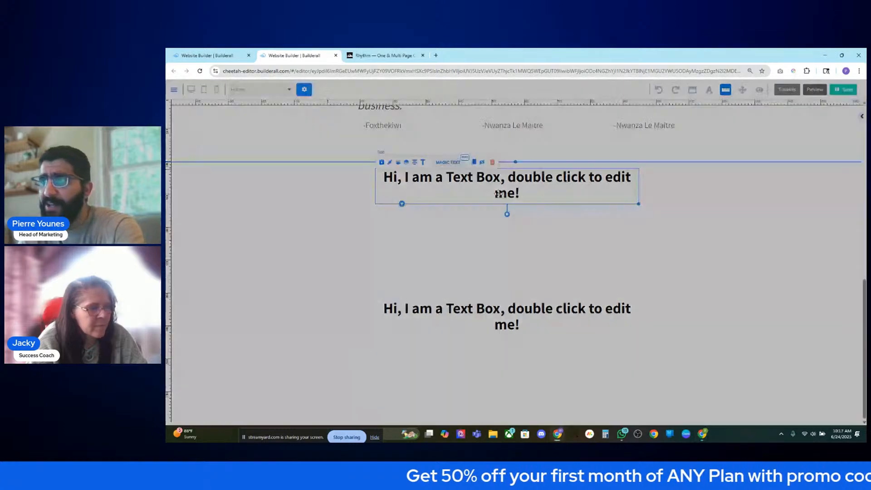
# - Delete the placeholder text box and inspect the Rhythm demo's team card hover text
pyautogui.click(518, 265)
pyautogui.click(373, 57)
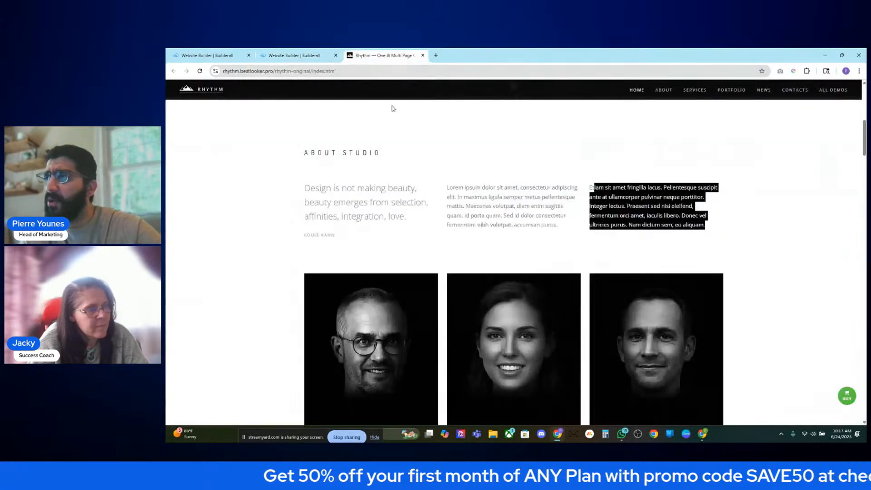
pyautogui.click(345, 247)
pyautogui.scroll(-4, 315, 247)
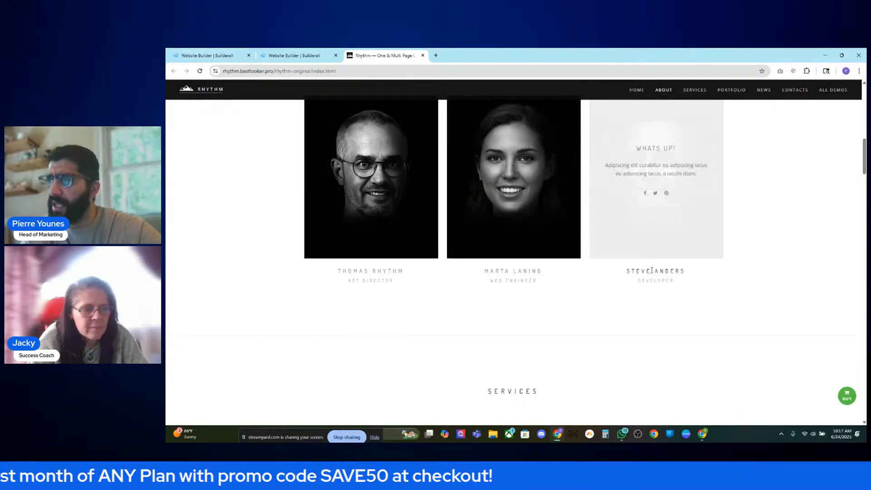
pyautogui.scroll(4, 408, 264)
pyautogui.scroll(-2, 388, 262)
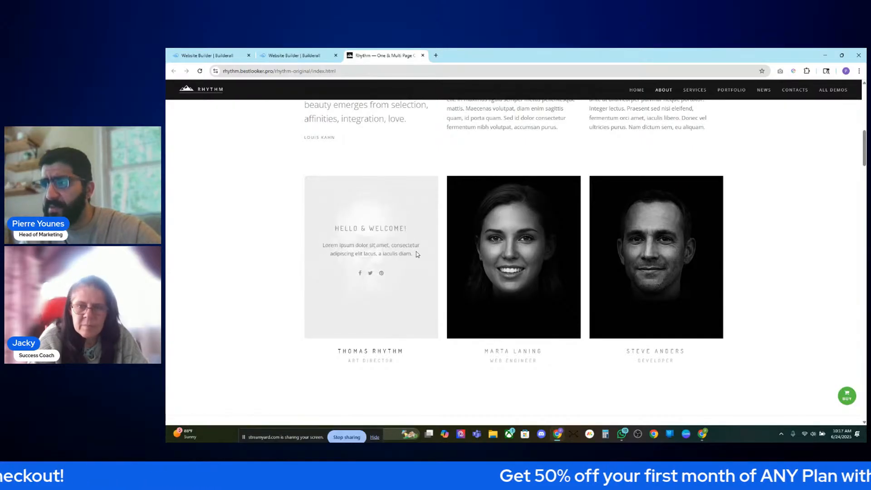
pyautogui.moveTo(417, 255); pyautogui.dragTo(324, 247)
pyautogui.click(329, 269)
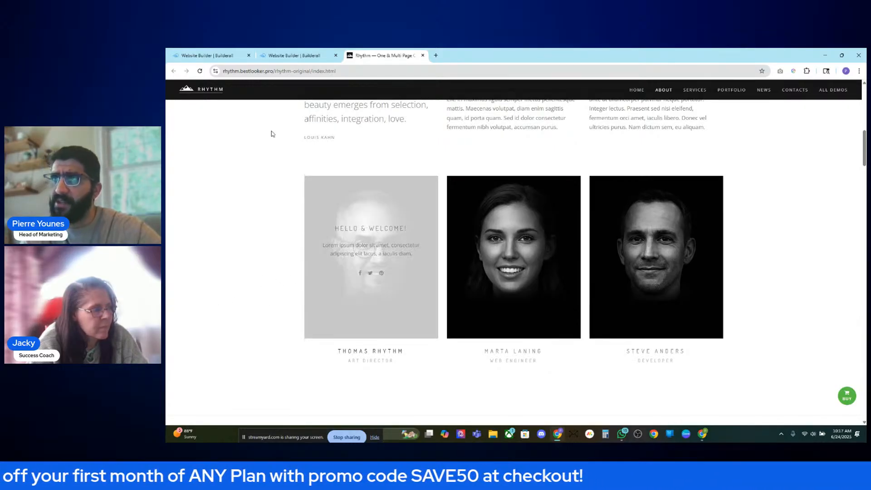
# - Compare the empty Builderall panel with the Rhythm hover card's Lorem text, then return
pyautogui.click(275, 56)
pyautogui.scroll(-3, 319, 311)
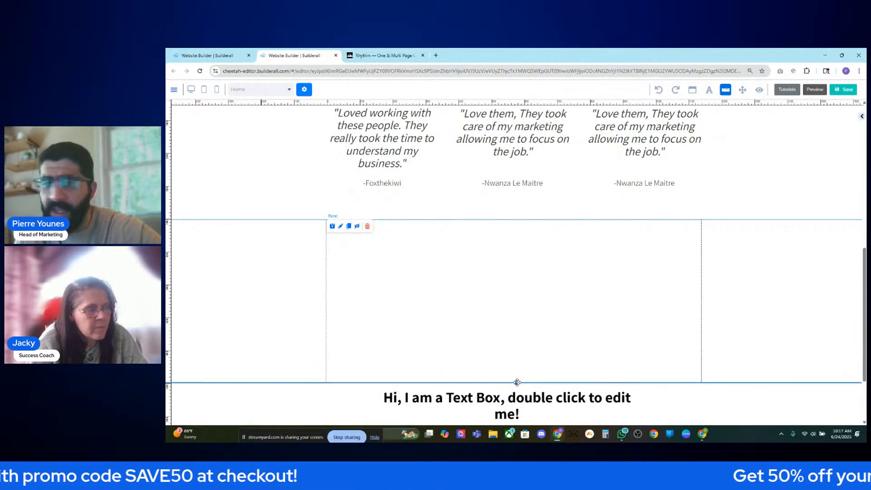
pyautogui.click(383, 55)
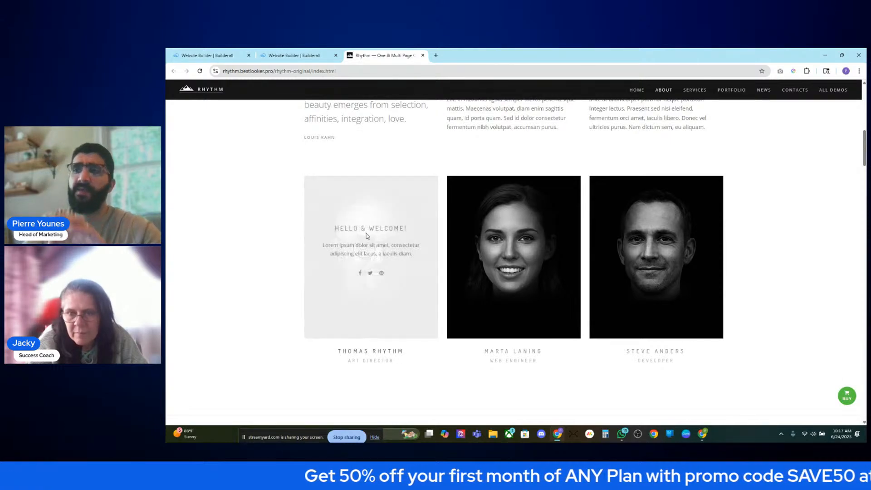
pyautogui.moveTo(379, 236); pyautogui.dragTo(308, 252)
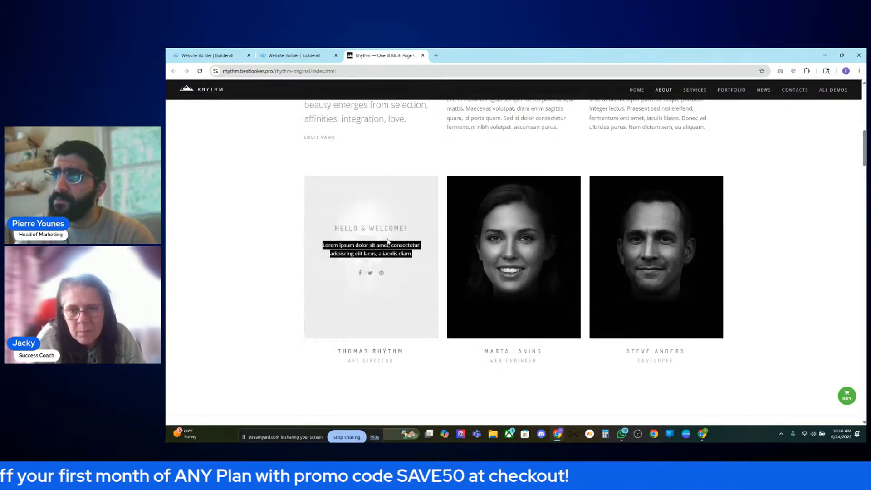
pyautogui.click(301, 55)
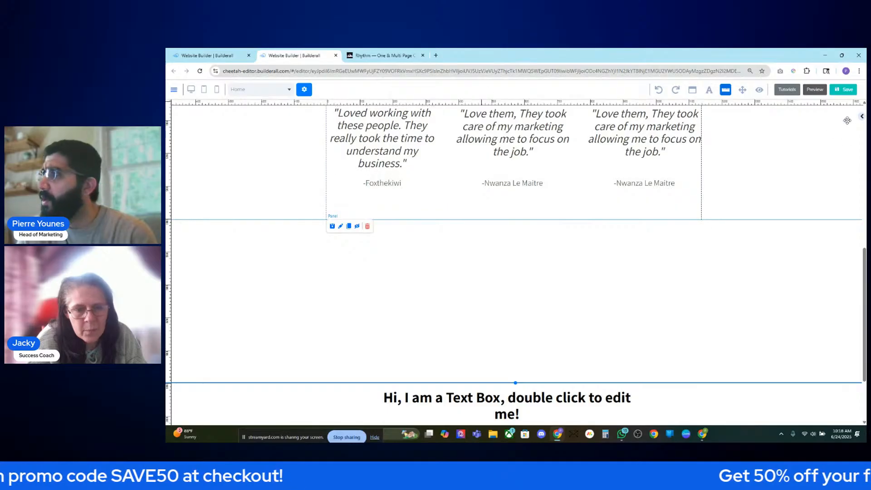
# - Examine the first Rhythm team card's hover text before returning to Builderall
pyautogui.click(863, 117)
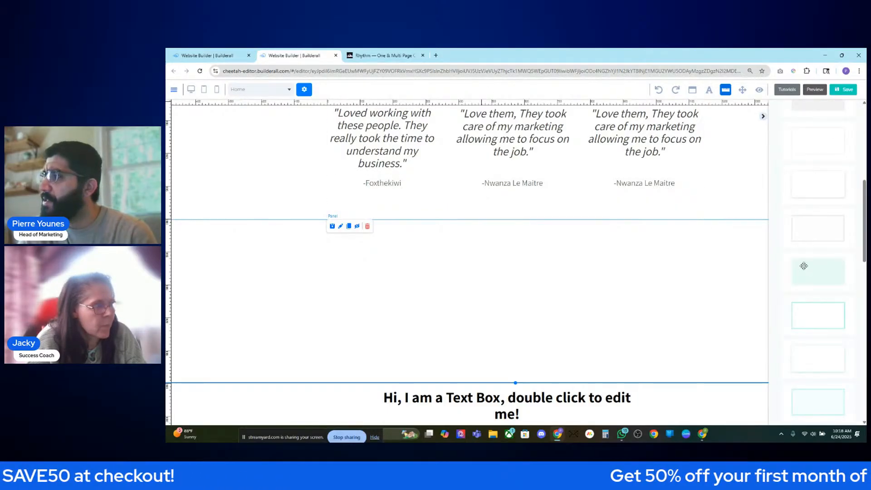
pyautogui.click(374, 55)
pyautogui.moveTo(289, 173); pyautogui.dragTo(434, 177)
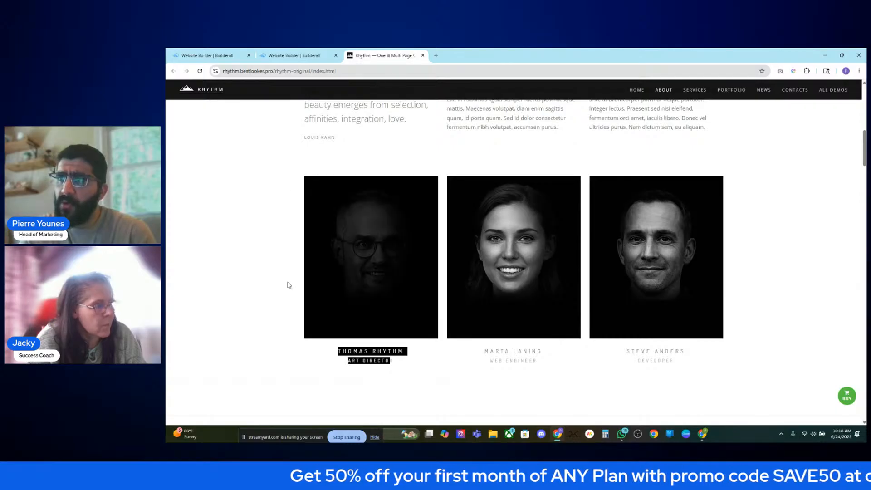
pyautogui.click(328, 376)
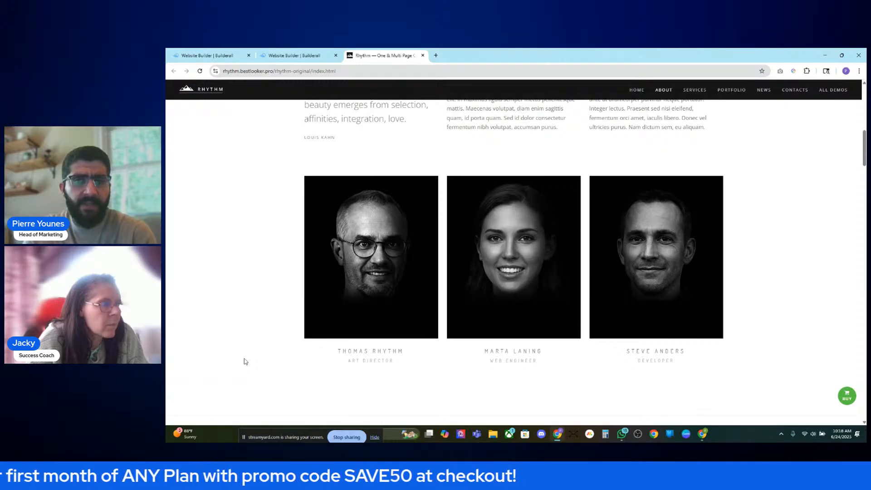
pyautogui.click(287, 57)
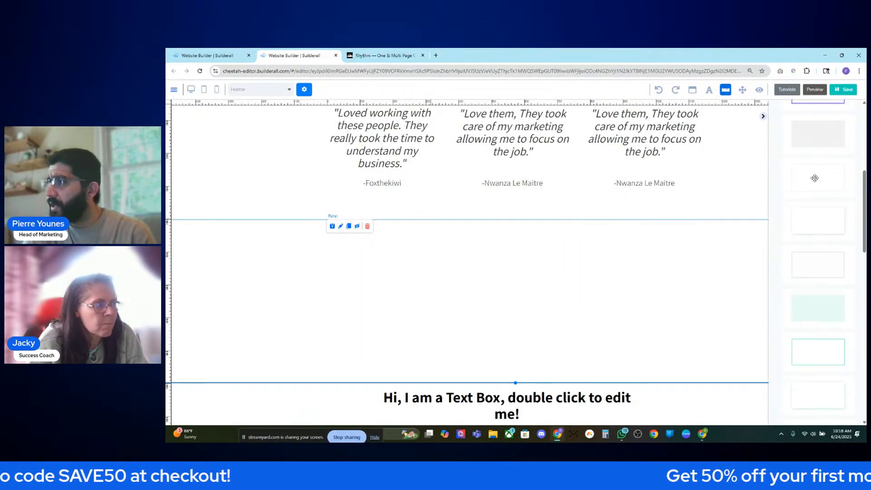
# - Place a box in the empty panel and resize it into a tall 362x567 portrait card
pyautogui.scroll(6, 815, 178)
pyautogui.moveTo(821, 268); pyautogui.dragTo(453, 294)
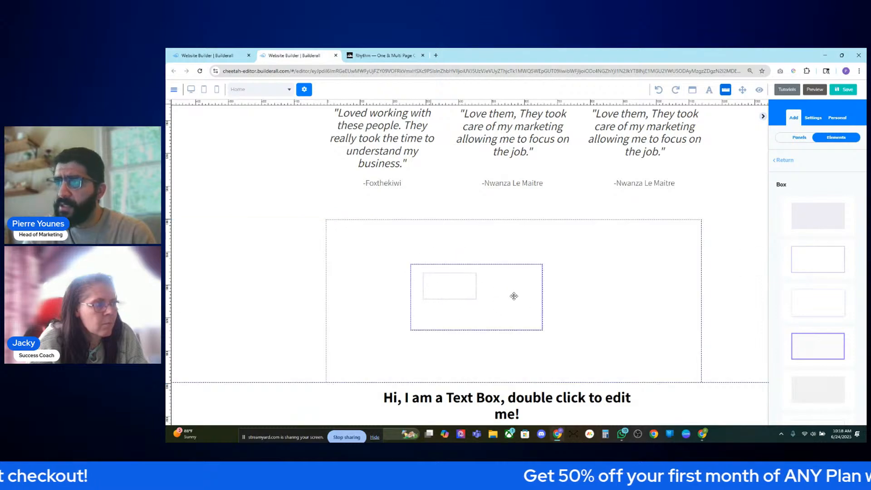
pyautogui.moveTo(513, 296); pyautogui.dragTo(393, 261)
pyautogui.moveTo(474, 300); pyautogui.dragTo(451, 371)
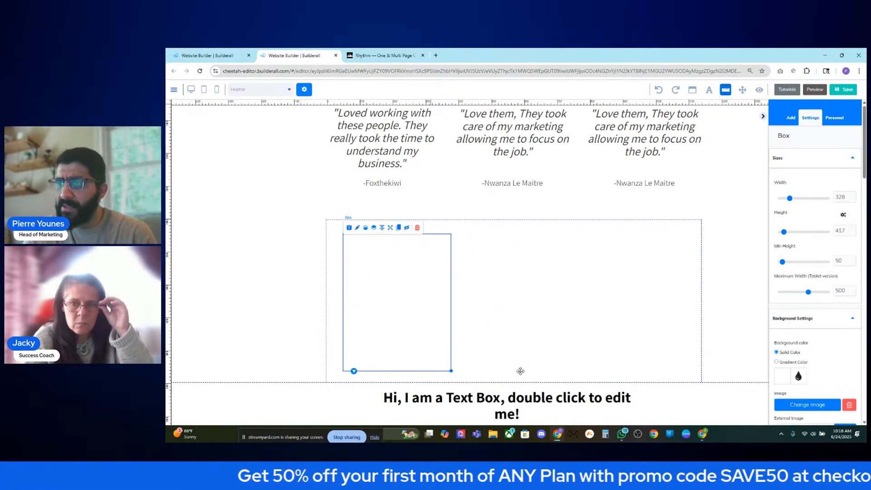
pyautogui.click(520, 380)
pyautogui.moveTo(516, 382); pyautogui.dragTo(515, 416)
pyautogui.scroll(-1, 515, 382)
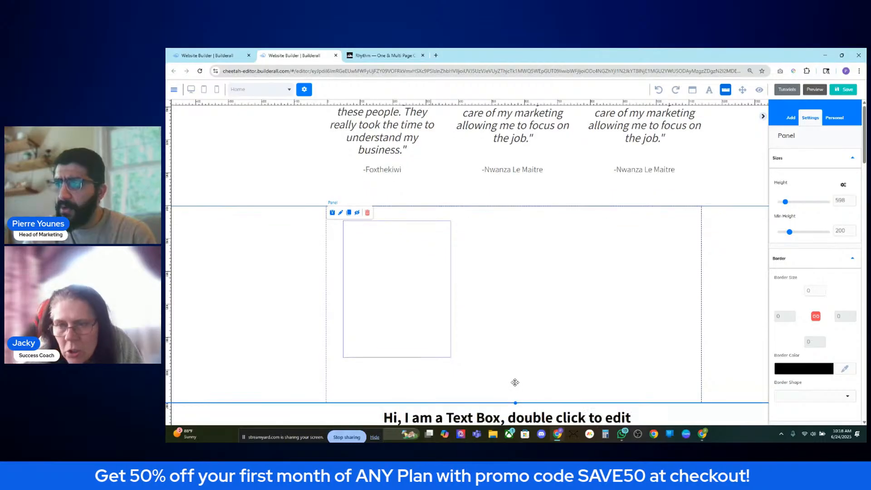
pyautogui.scroll(-1, 515, 382)
pyautogui.click(423, 233)
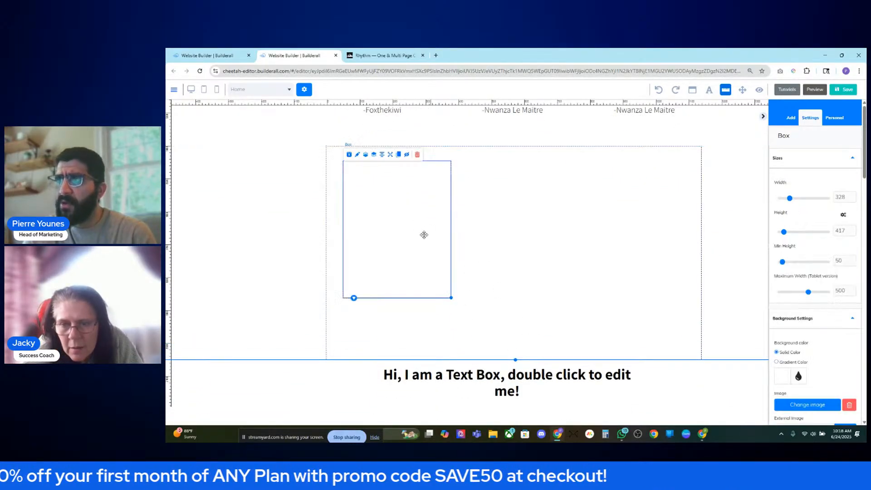
pyautogui.moveTo(423, 235); pyautogui.dragTo(419, 235)
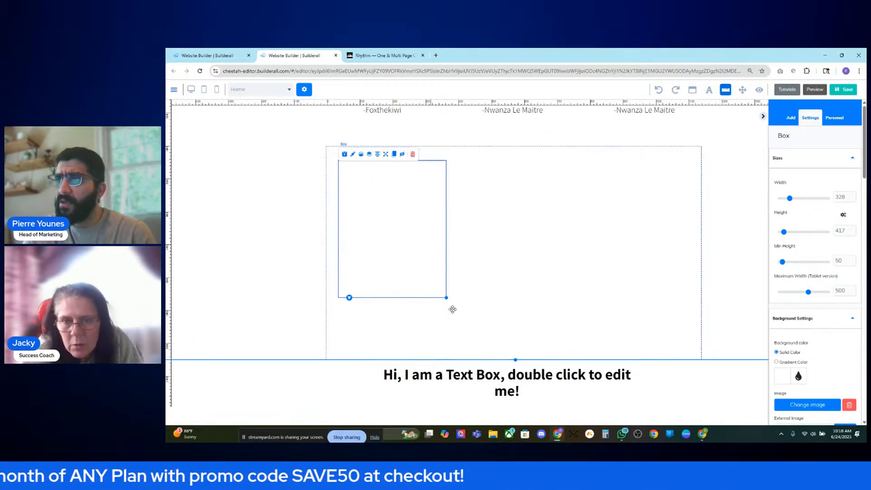
pyautogui.moveTo(446, 298); pyautogui.dragTo(458, 348)
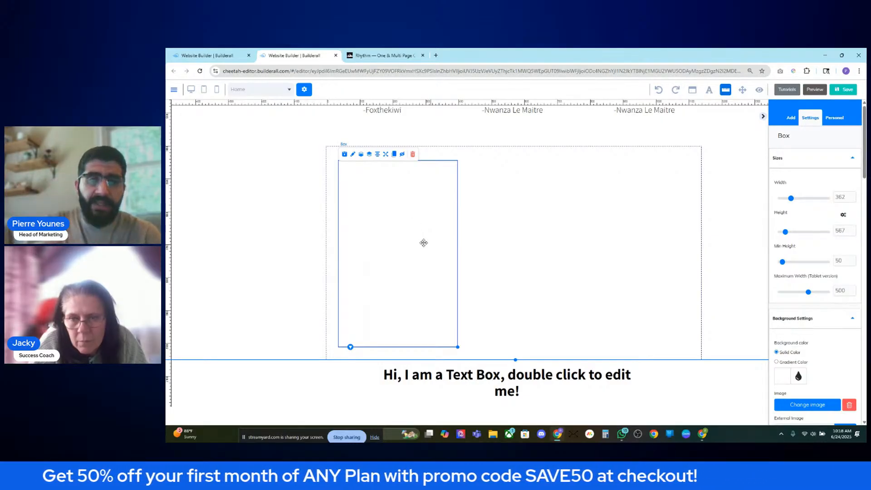
# - Glance at the Rhythm team cards, then bring up Builderall's Add panel
pyautogui.hotkey('ctrl', 'Tab')
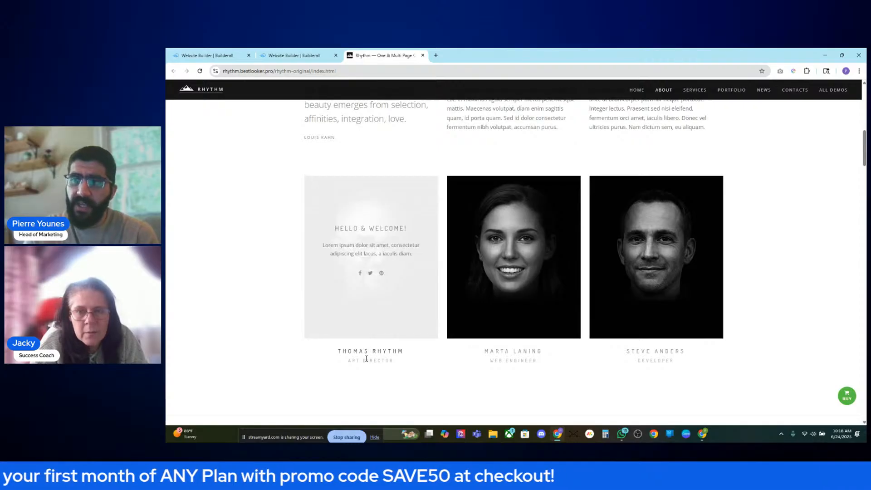
pyautogui.click(271, 58)
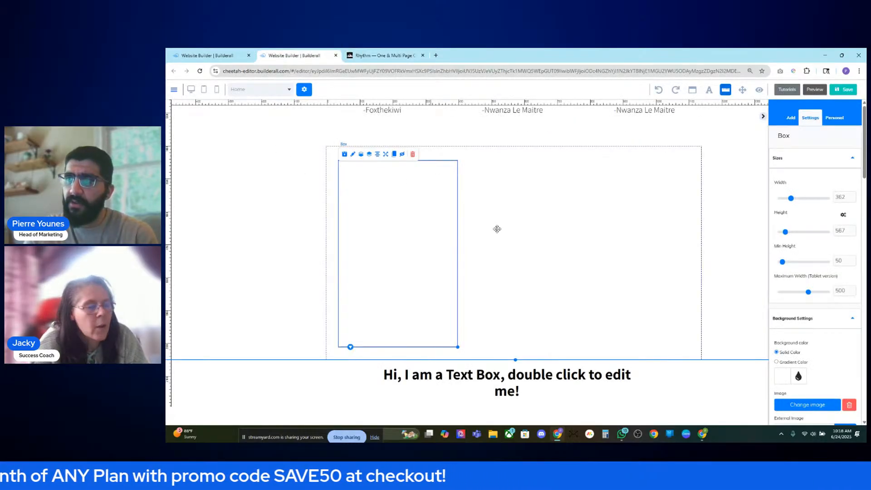
pyautogui.click(792, 120)
# - Drag a Box hover card variant from Add > Elements into the tall box
pyautogui.click(812, 120)
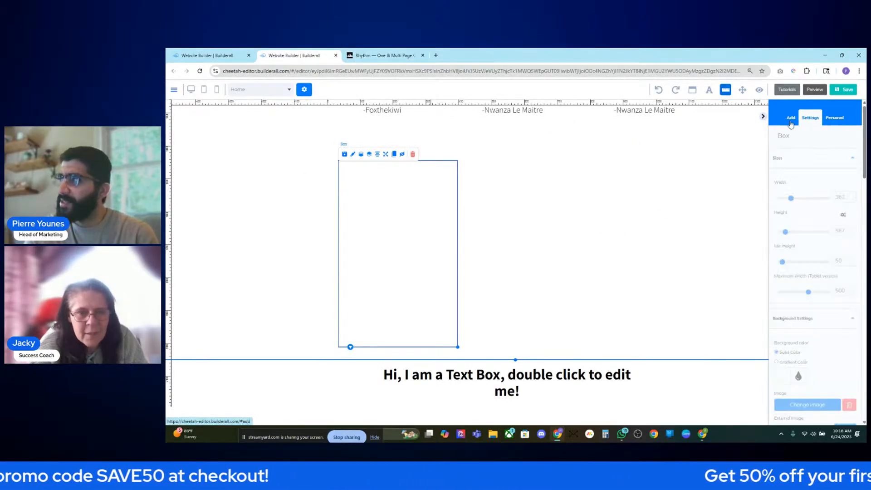
pyautogui.click(792, 121)
pyautogui.click(831, 139)
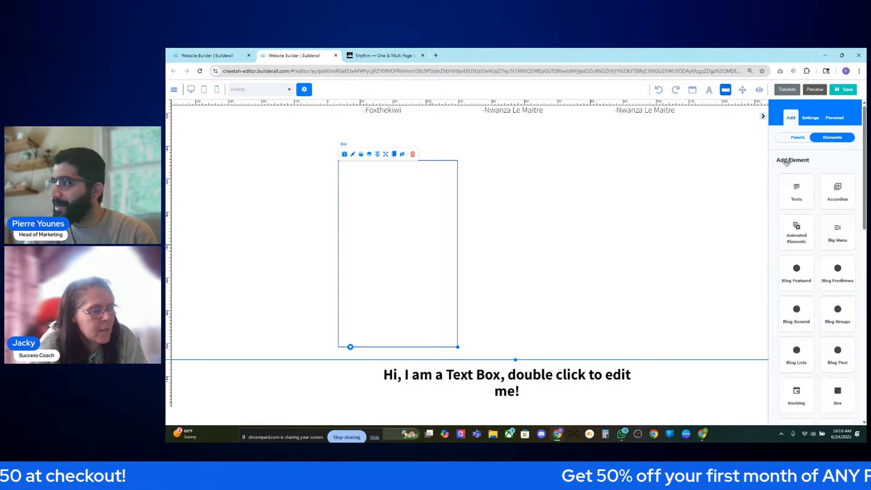
pyautogui.scroll(-4, 845, 282)
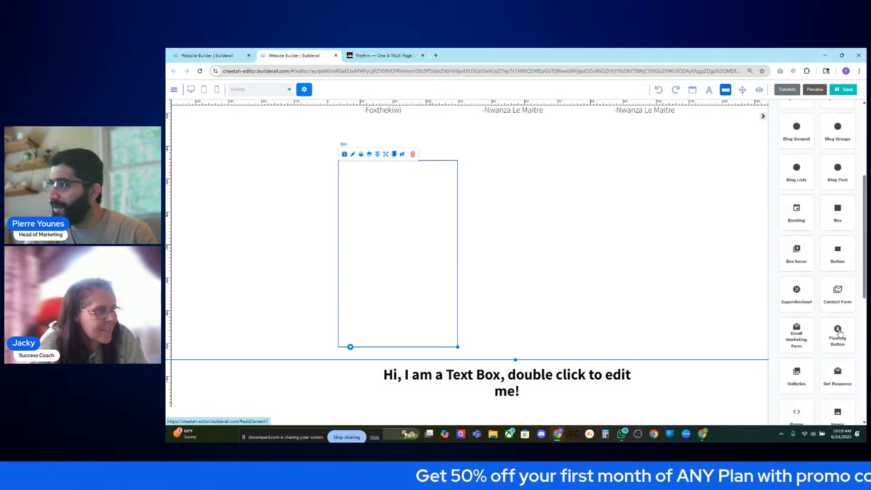
pyautogui.click(800, 255)
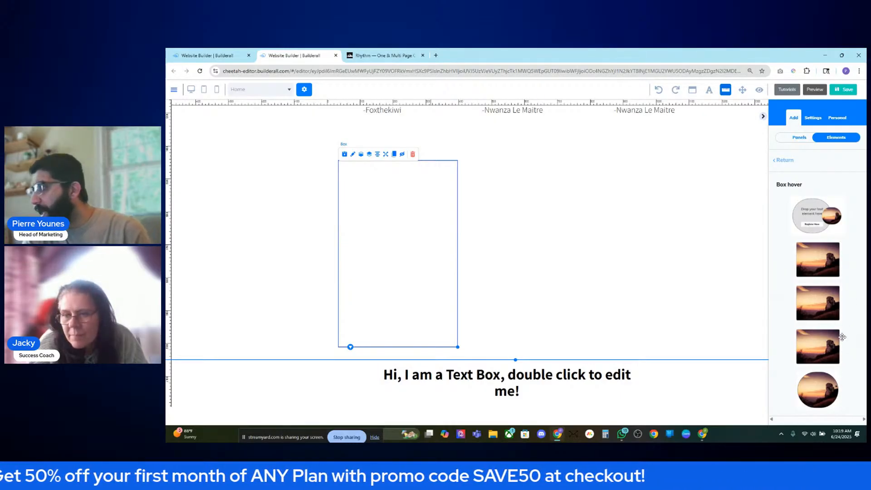
pyautogui.moveTo(841, 345); pyautogui.dragTo(409, 217)
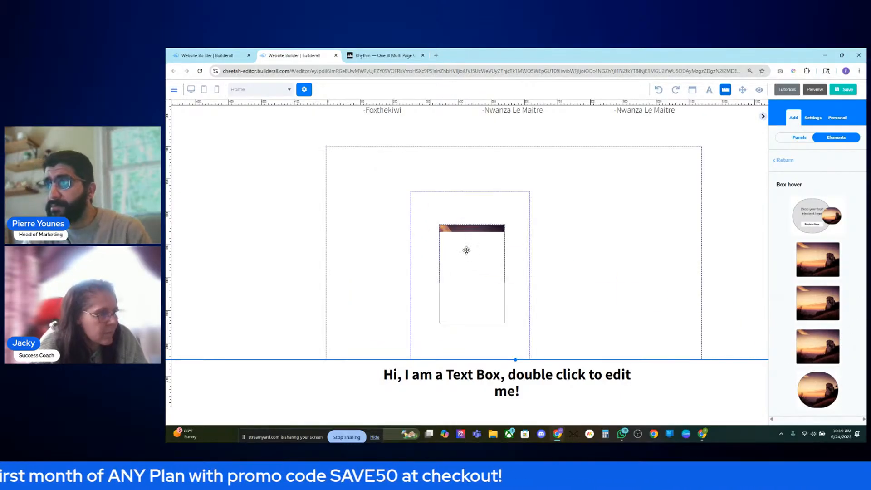
# - Move the card to the box's top-left, widen its sunset image, and preview the hover face
pyautogui.moveTo(506, 207); pyautogui.dragTo(433, 166)
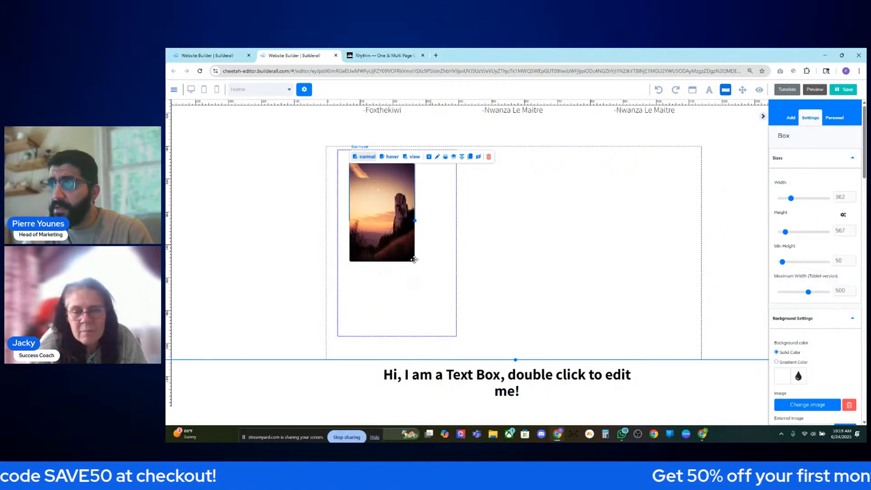
pyautogui.moveTo(415, 222); pyautogui.dragTo(450, 237)
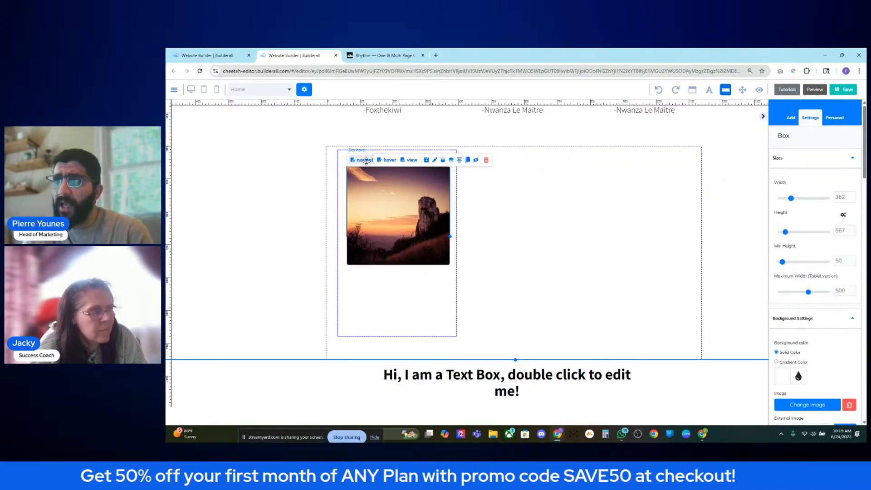
pyautogui.moveTo(375, 206); pyautogui.dragTo(372, 203)
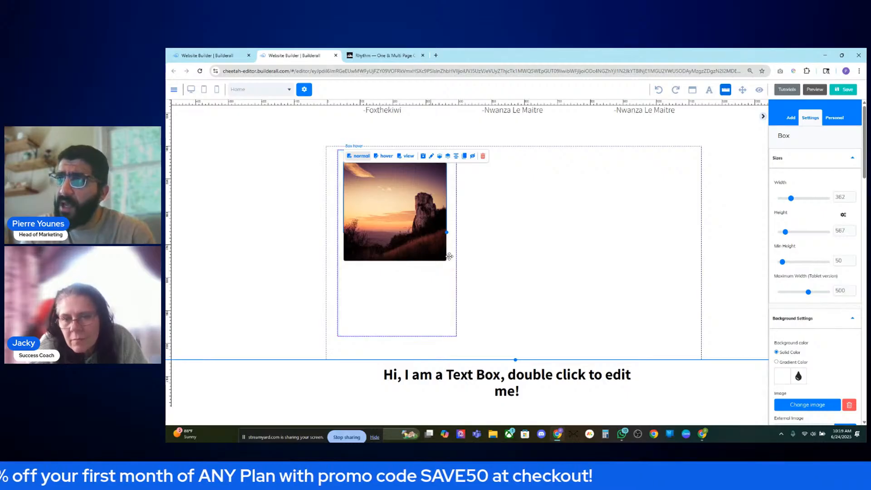
pyautogui.moveTo(446, 232); pyautogui.dragTo(450, 233)
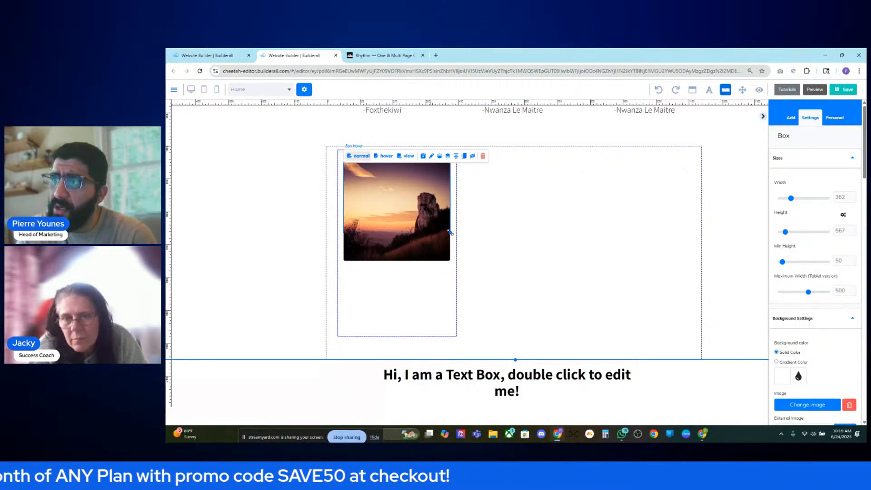
pyautogui.click(384, 156)
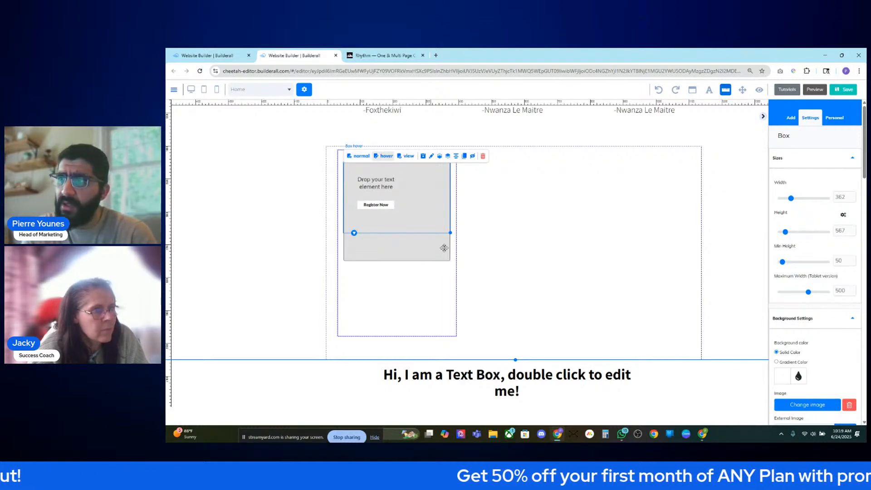
pyautogui.click(406, 158)
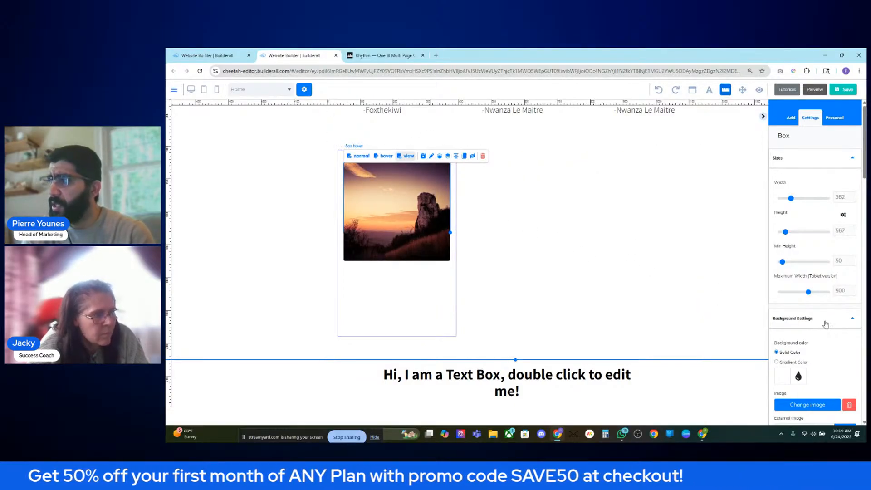
# - In the Box hover settings, try hover animations Effect 1 through Effect 5
pyautogui.click(432, 157)
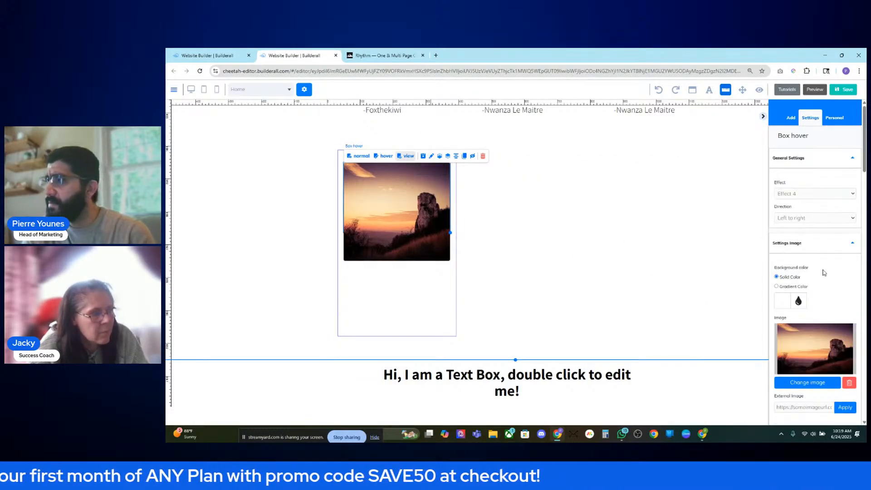
pyautogui.click(822, 222)
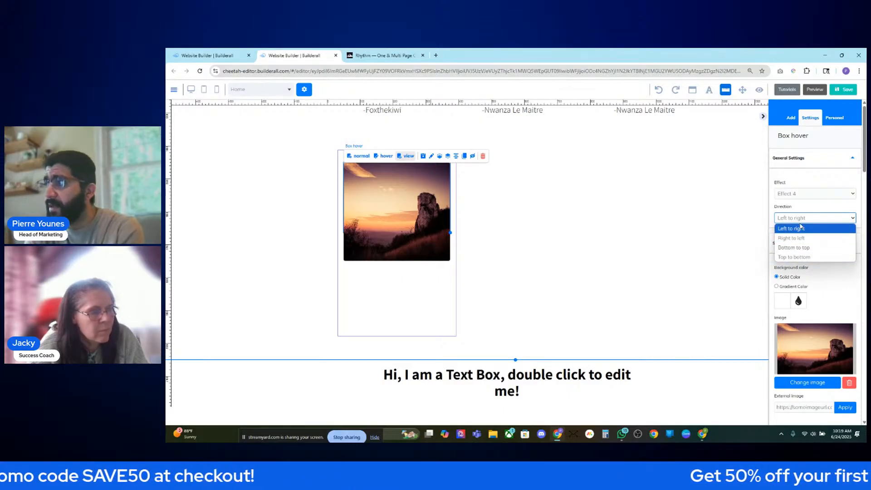
pyautogui.click(801, 228)
pyautogui.click(812, 193)
pyautogui.click(799, 204)
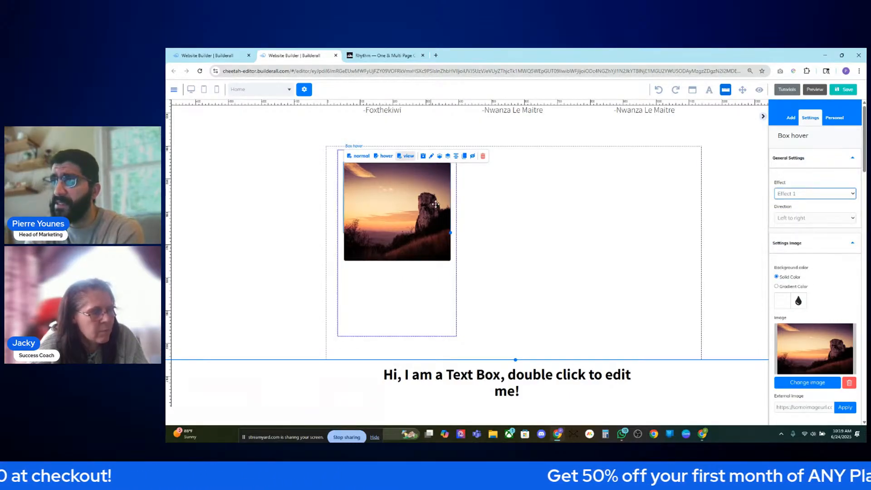
pyautogui.click(794, 198)
pyautogui.click(794, 212)
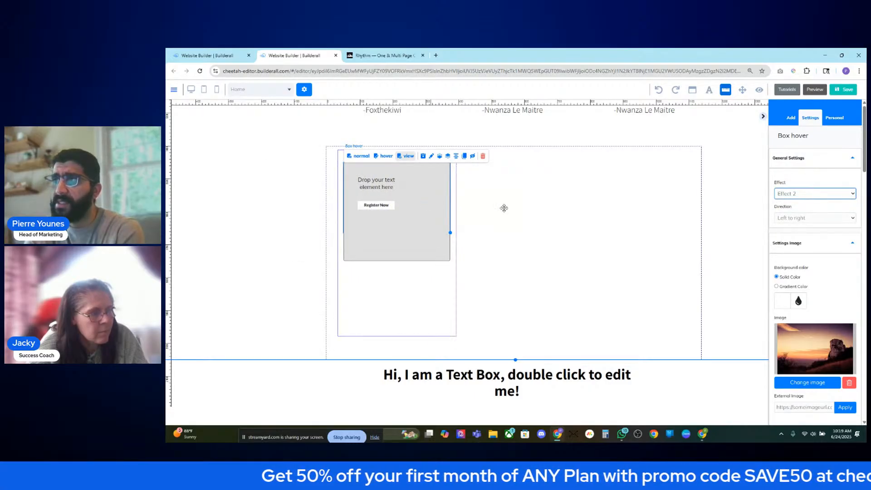
pyautogui.click(800, 195)
pyautogui.click(800, 223)
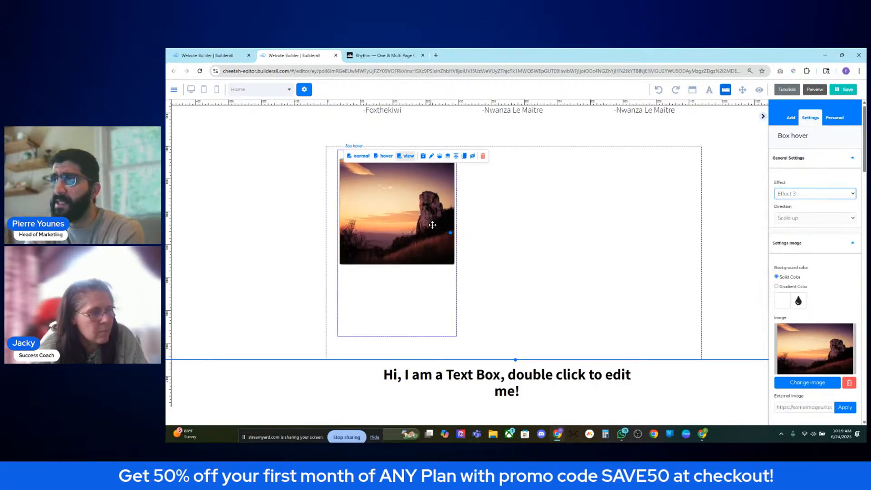
pyautogui.click(807, 195)
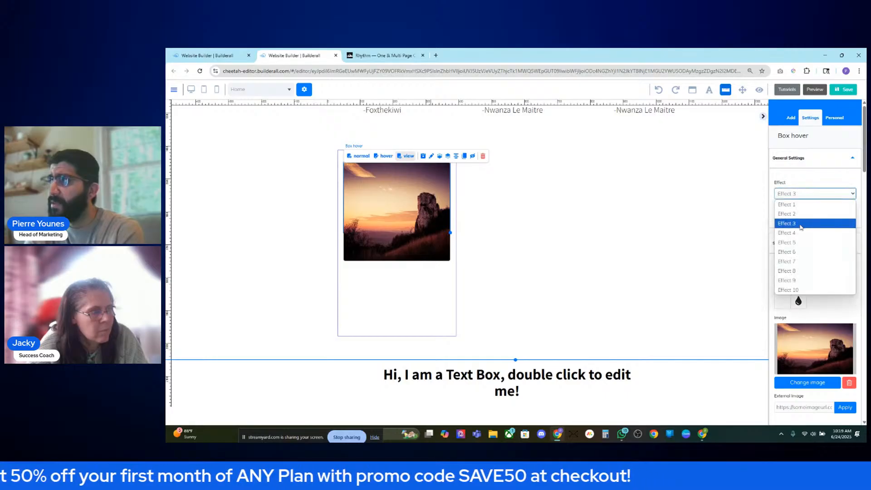
pyautogui.click(801, 232)
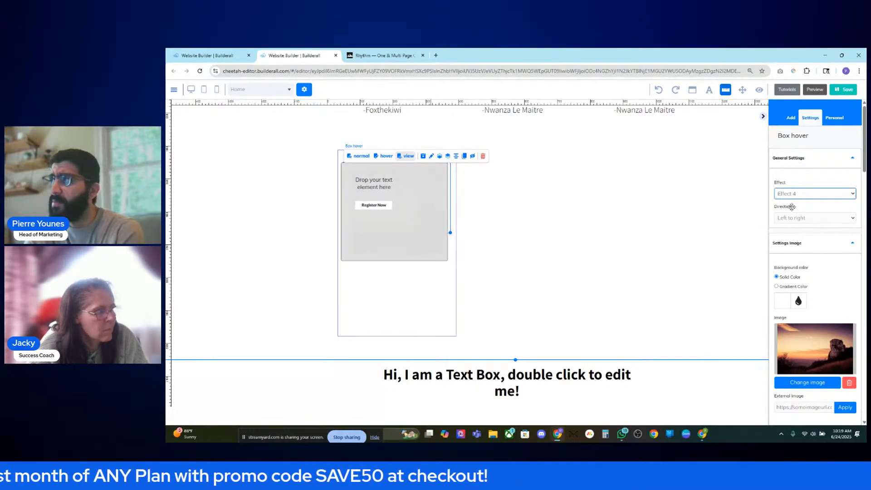
pyautogui.click(812, 194)
pyautogui.click(803, 233)
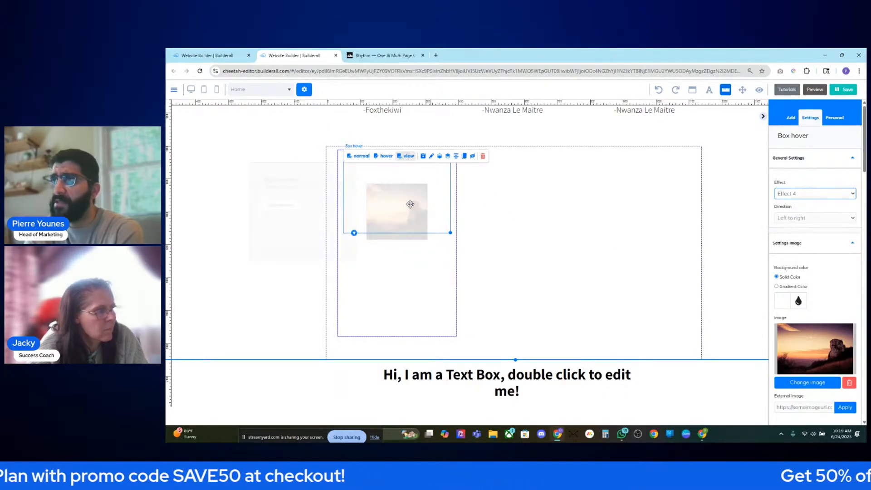
pyautogui.click(817, 220)
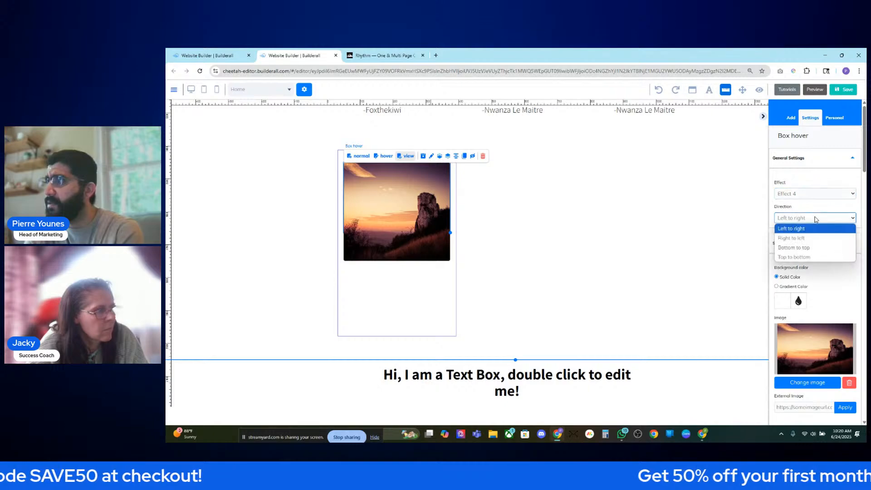
pyautogui.click(813, 195)
pyautogui.click(813, 244)
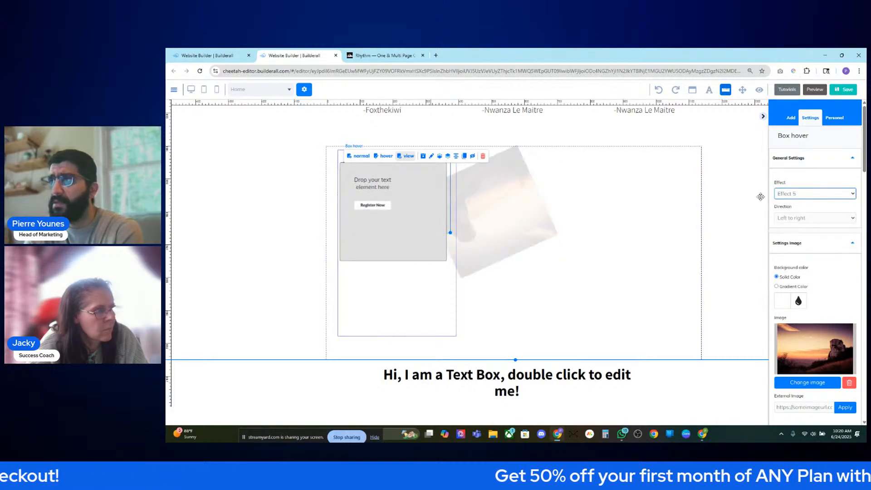
# - Try Effects 6 through 9 and settle on Effect 10 for the hover animation
pyautogui.click(840, 194)
pyautogui.click(793, 255)
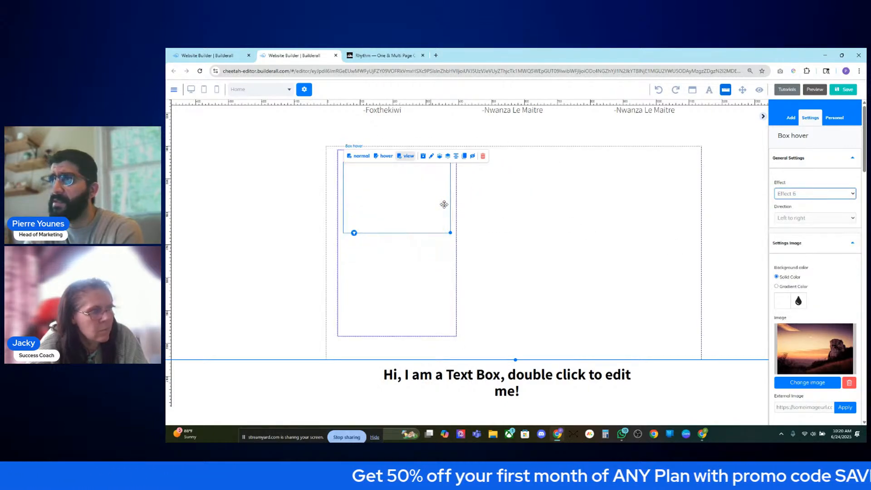
pyautogui.click(839, 194)
pyautogui.click(795, 265)
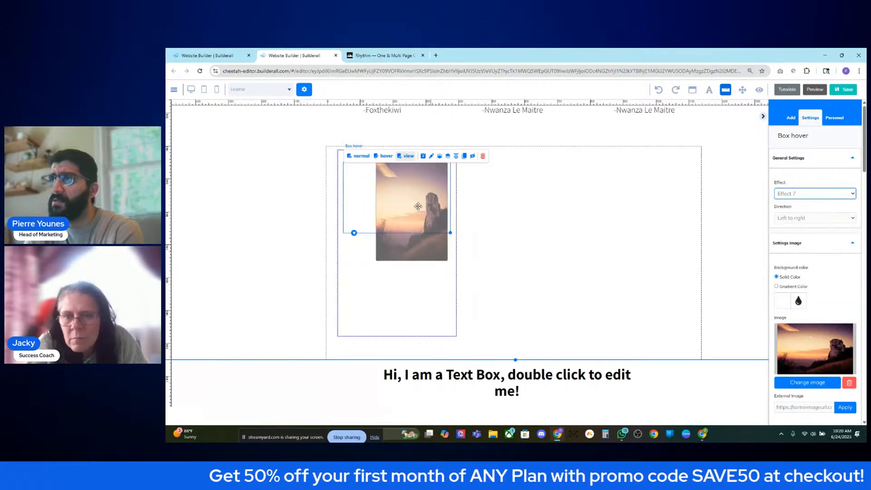
pyautogui.click(840, 193)
pyautogui.click(795, 271)
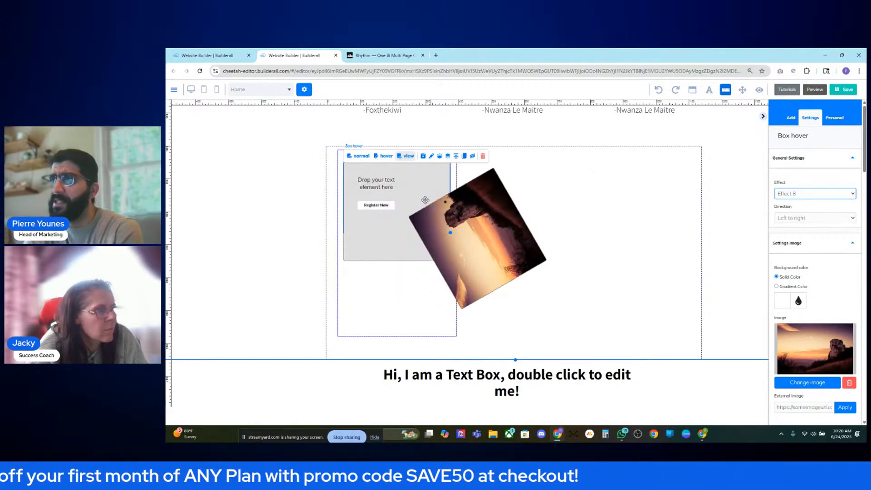
pyautogui.click(820, 194)
pyautogui.click(808, 277)
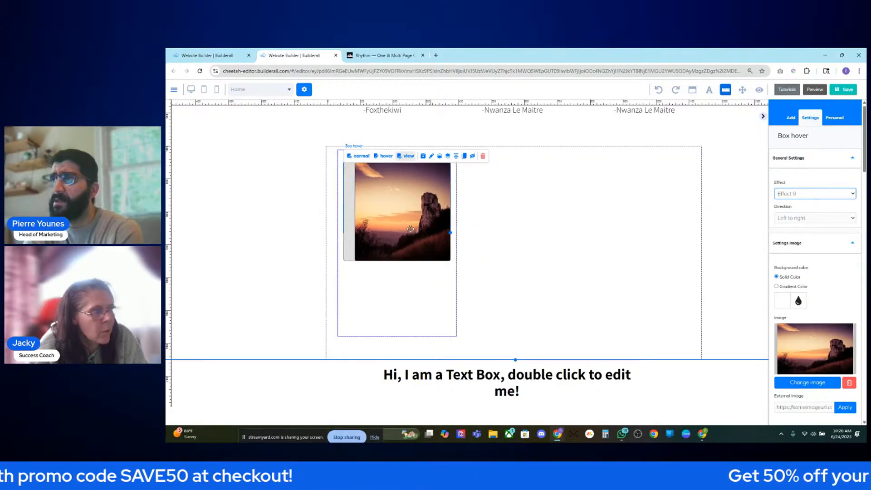
pyautogui.click(806, 194)
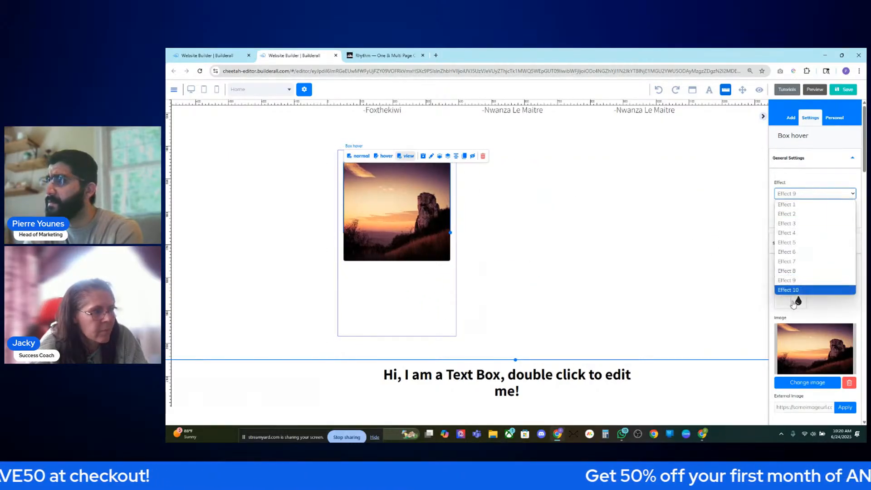
pyautogui.click(789, 290)
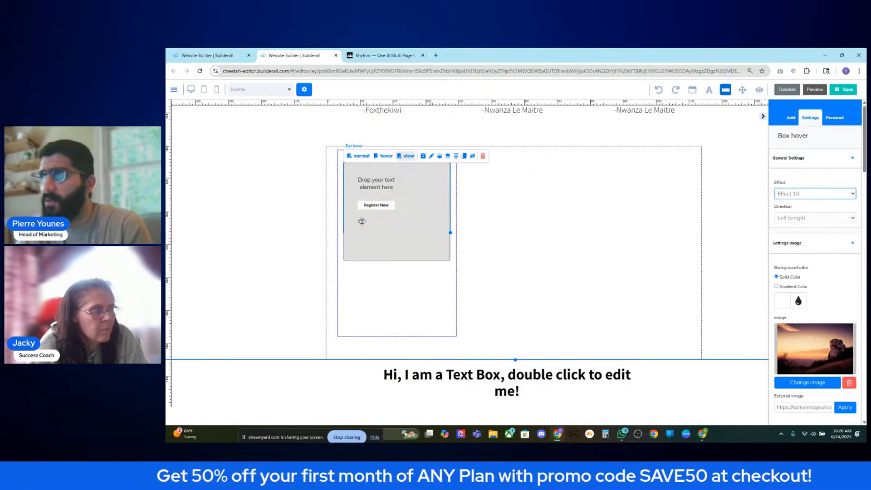
# - Set the hover slide direction to 'Bottom to top' and view the Rhythm team cards
pyautogui.click(791, 218)
pyautogui.click(794, 248)
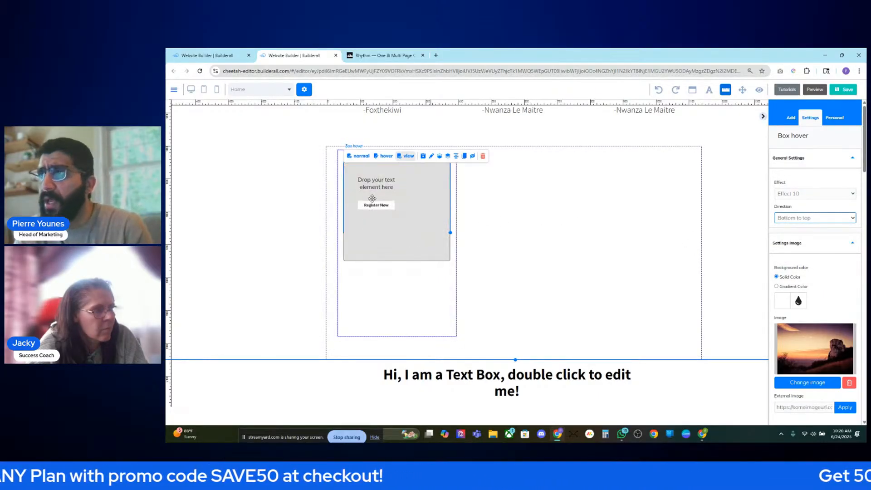
pyautogui.click(372, 55)
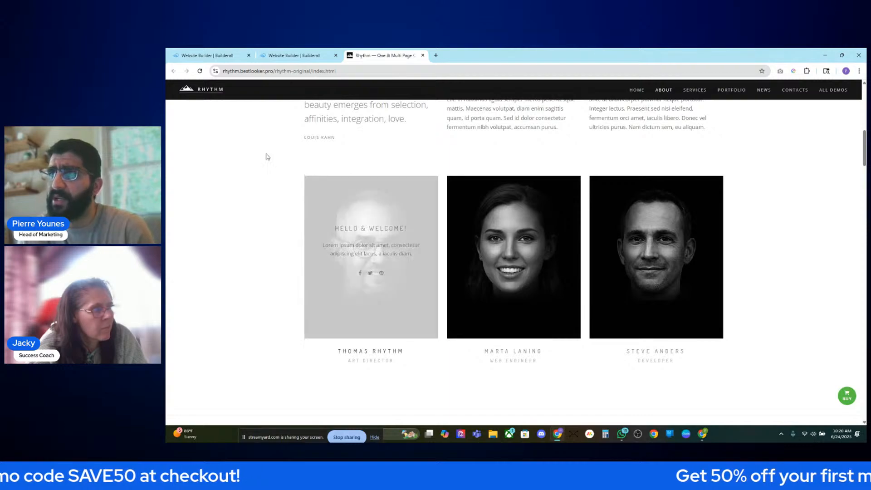
# - Drag Title H5 and Title H6 headings from Texts under the card's sunset image
pyautogui.click(295, 55)
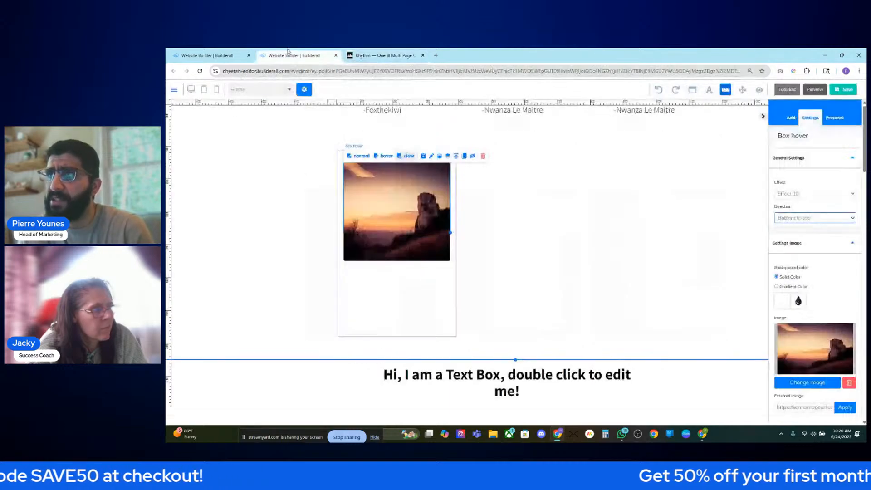
pyautogui.click(791, 118)
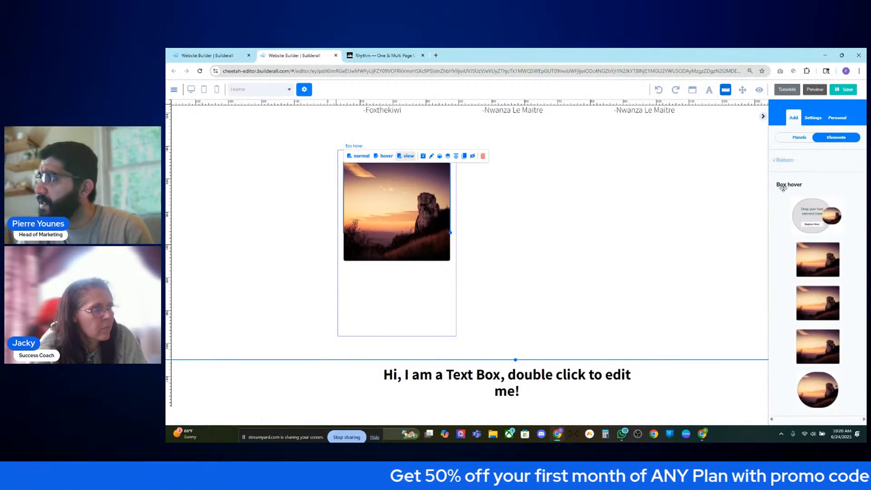
pyautogui.click(781, 161)
pyautogui.click(789, 195)
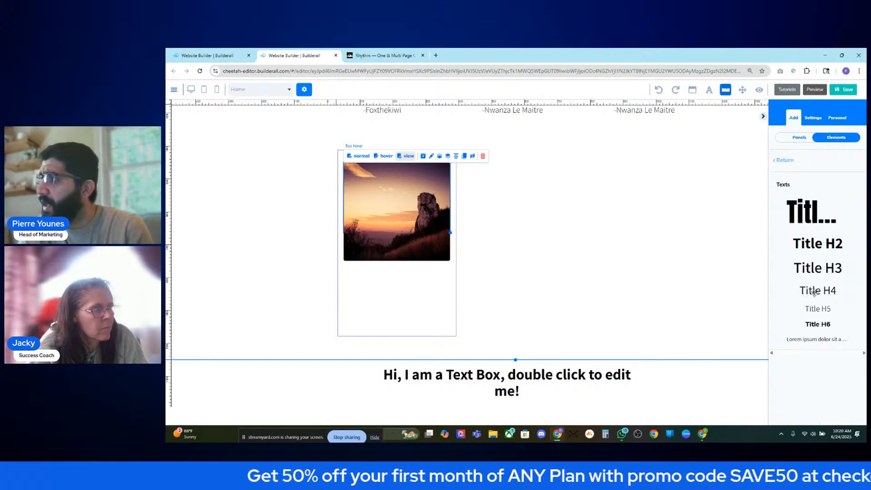
pyautogui.moveTo(822, 311); pyautogui.dragTo(461, 315)
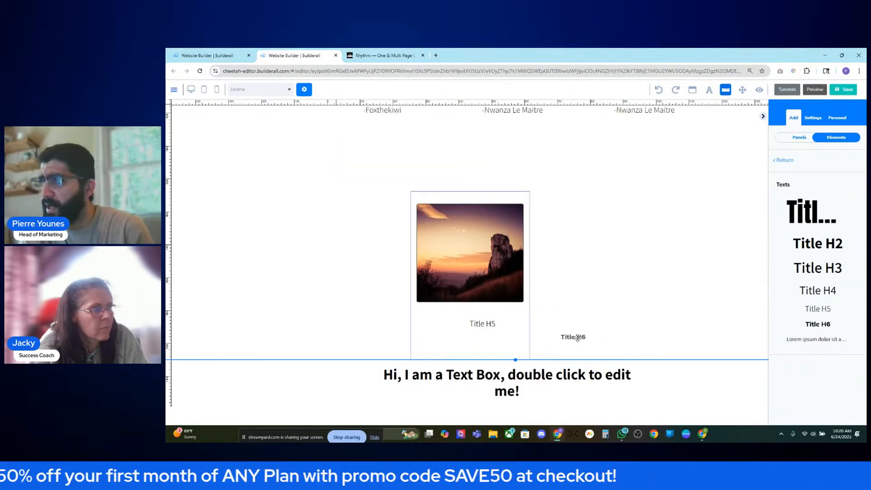
pyautogui.moveTo(577, 337); pyautogui.dragTo(467, 298)
pyautogui.click(381, 55)
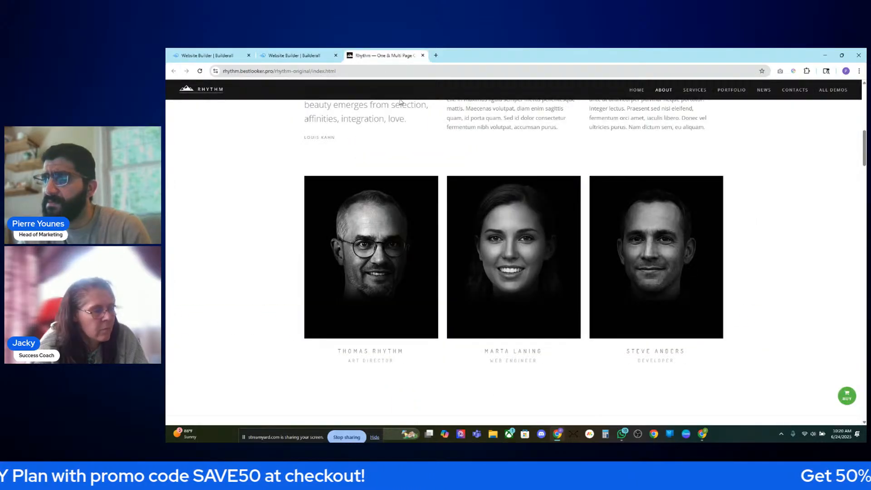
pyautogui.click(274, 54)
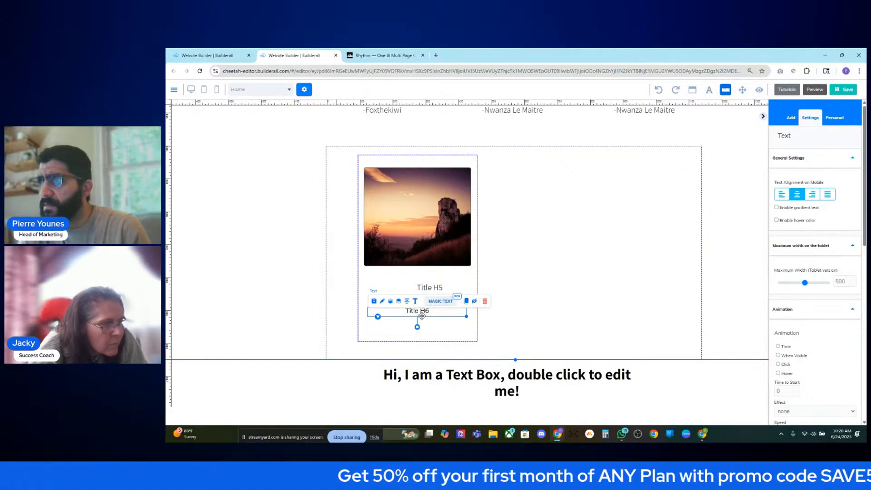
# - Delete the Title H5 heading and drag a Title H4 heading into the card
pyautogui.click(428, 288)
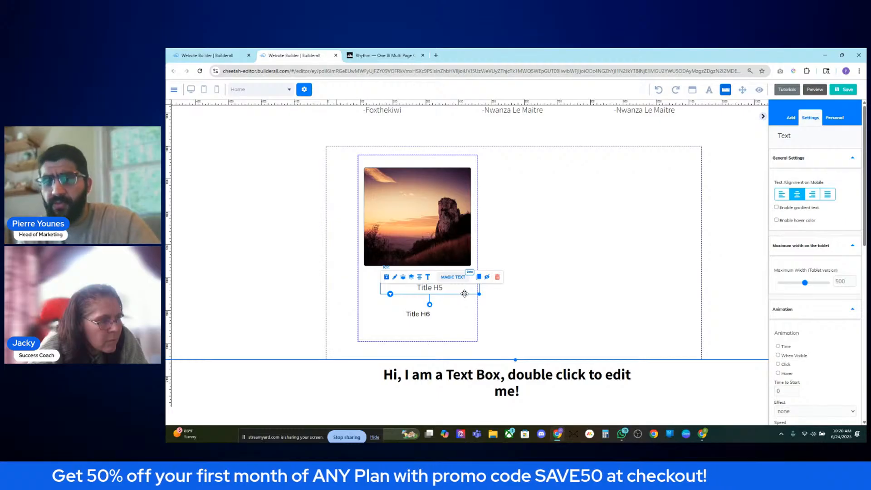
pyautogui.click(497, 277)
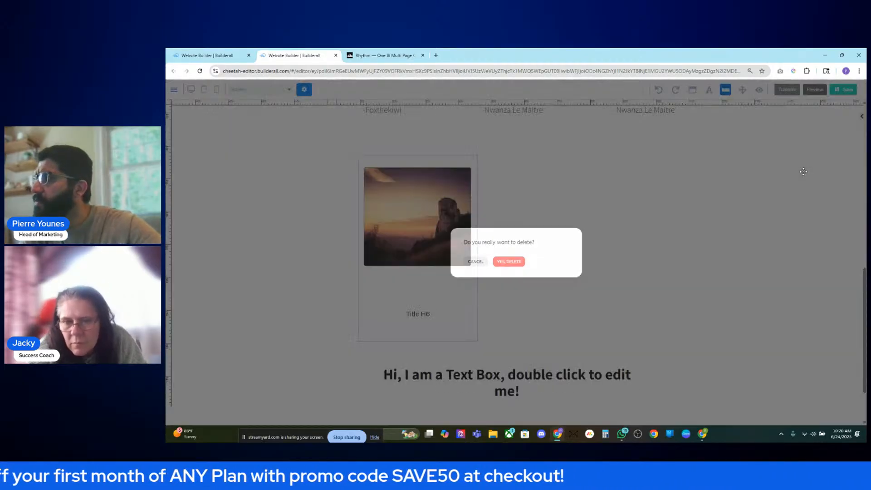
pyautogui.click(861, 116)
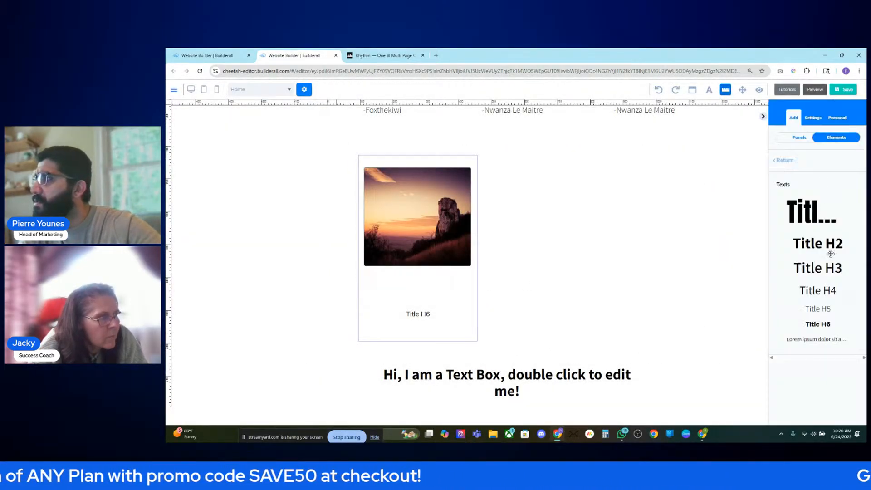
pyautogui.moveTo(820, 291); pyautogui.dragTo(443, 292)
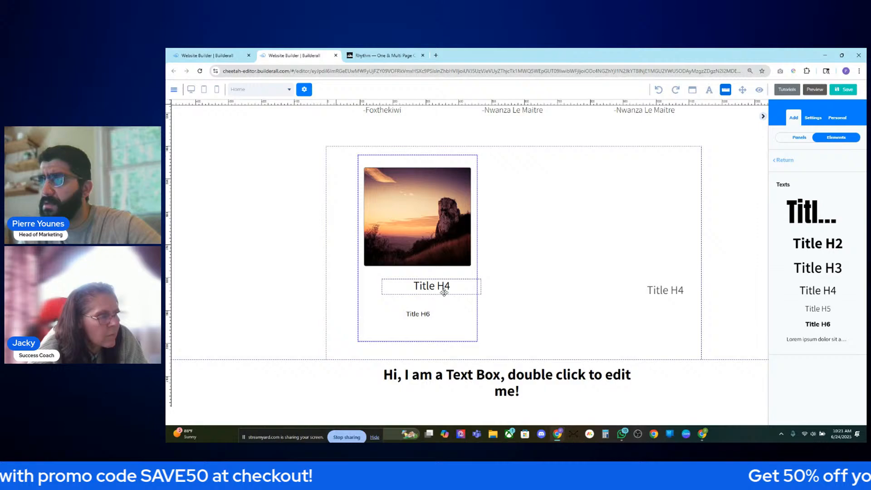
# - Position Title H4 just above Title H6 beneath the card's image
pyautogui.click(421, 291)
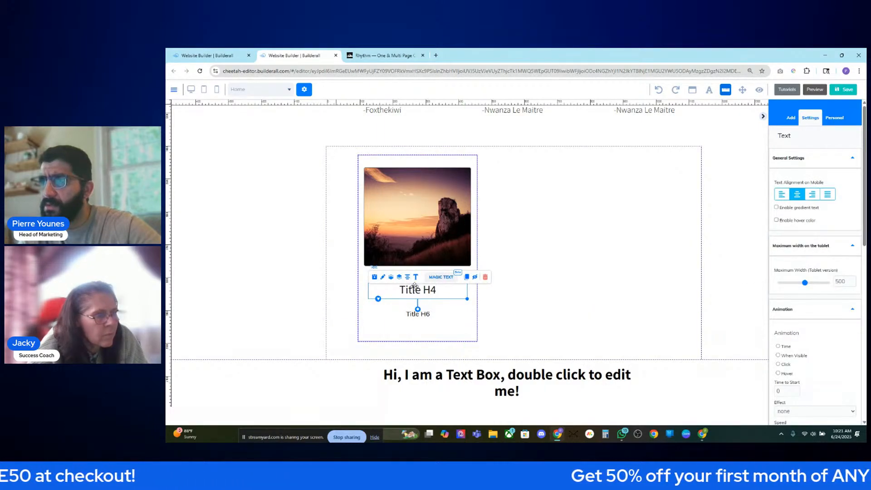
pyautogui.click(414, 314)
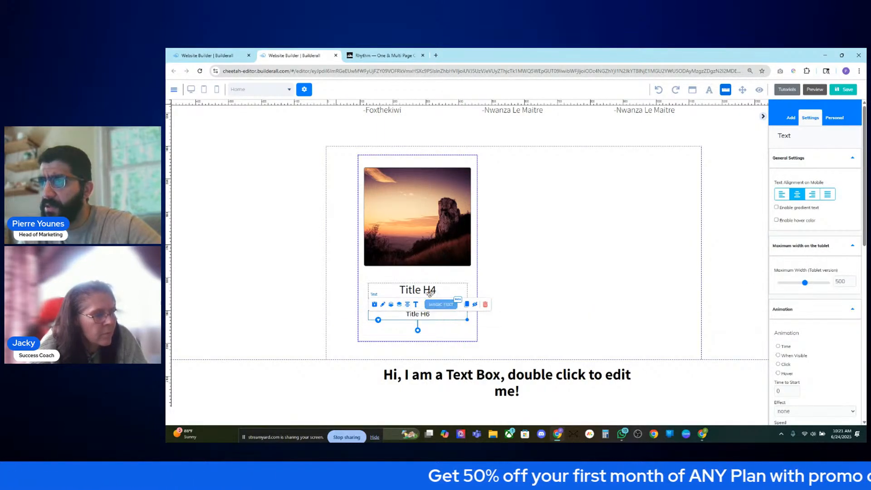
pyautogui.moveTo(429, 294); pyautogui.dragTo(436, 311)
pyautogui.click(427, 327)
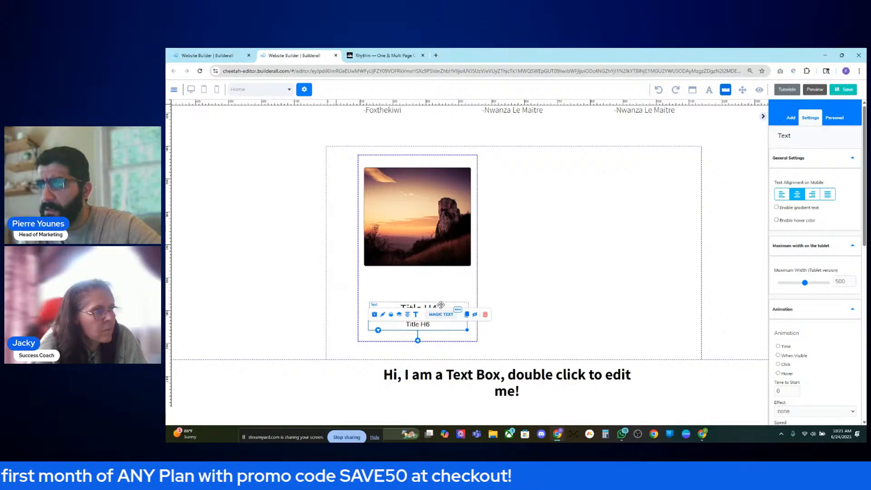
pyautogui.click(429, 310)
pyautogui.moveTo(445, 315); pyautogui.dragTo(444, 317)
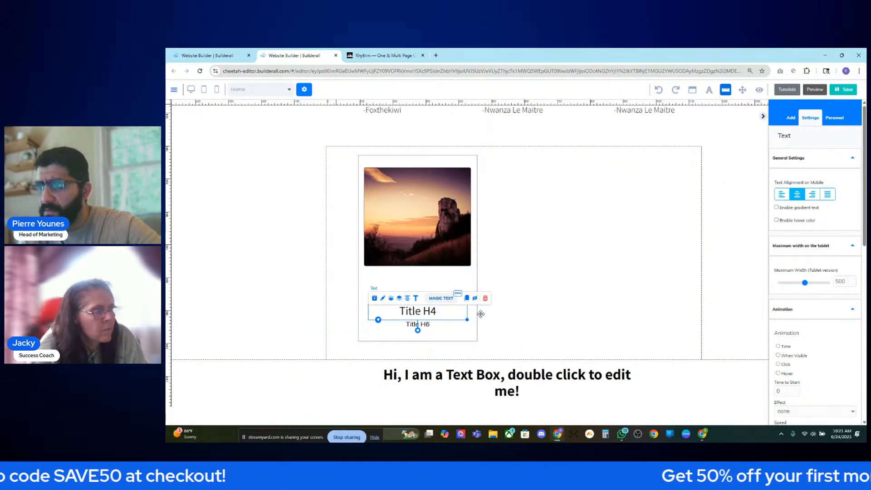
pyautogui.click(487, 286)
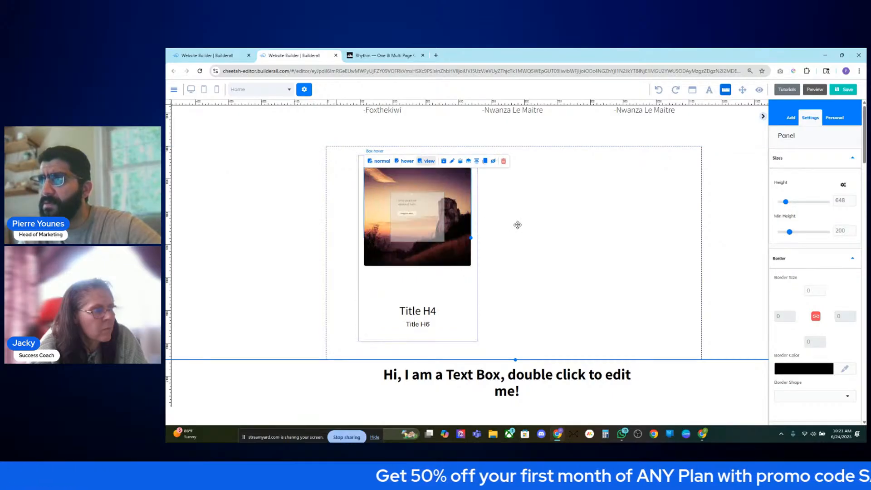
# - Stretch the grey Register Now hover panel down to cover the whole sunset image
pyautogui.moveTo(435, 218)
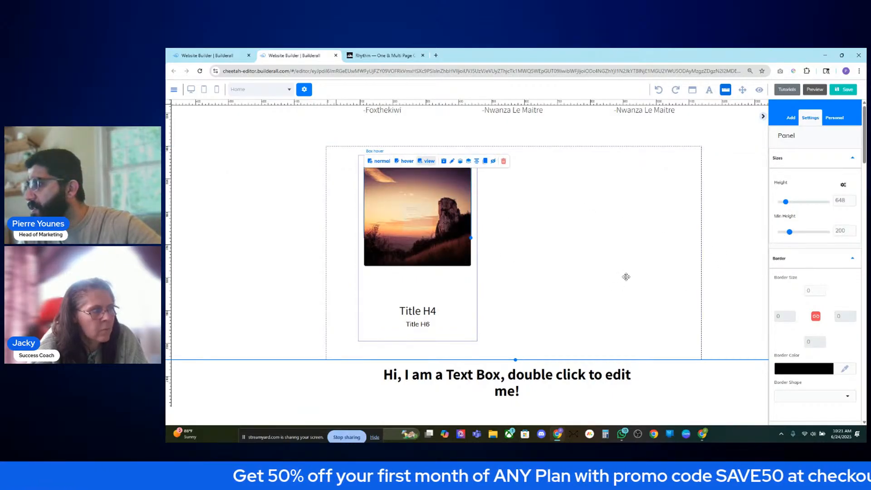
pyautogui.scroll(-4, 835, 318)
pyautogui.scroll(-3, 835, 328)
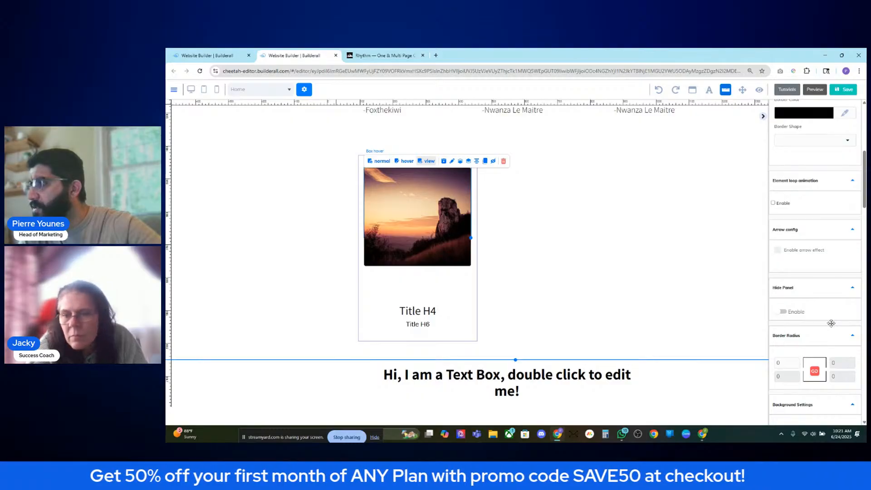
pyautogui.moveTo(431, 203)
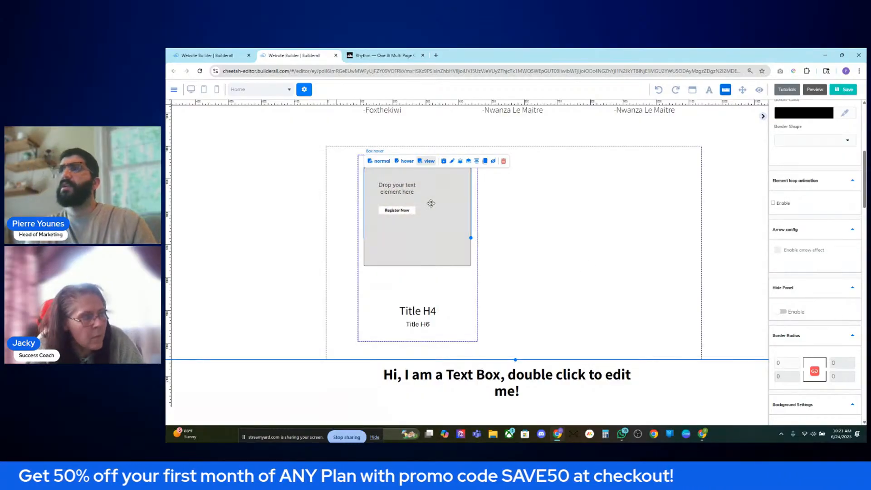
pyautogui.click(404, 160)
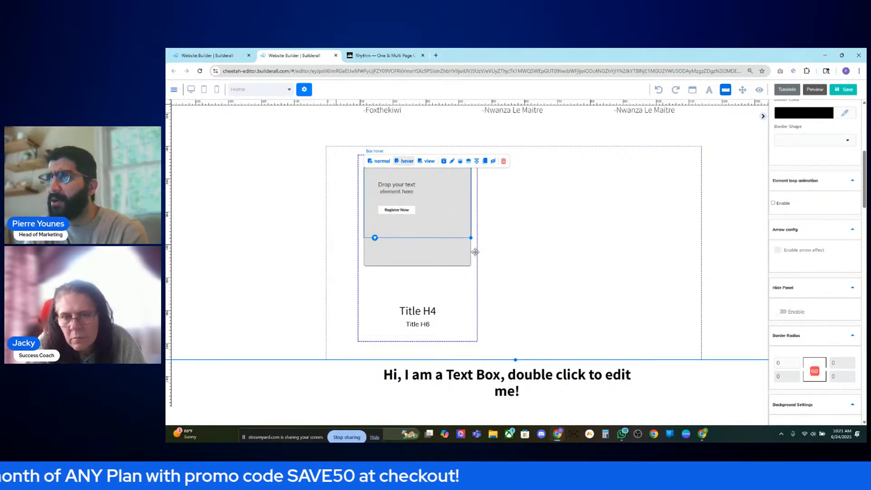
pyautogui.scroll(4, 780, 277)
pyautogui.scroll(2, 801, 313)
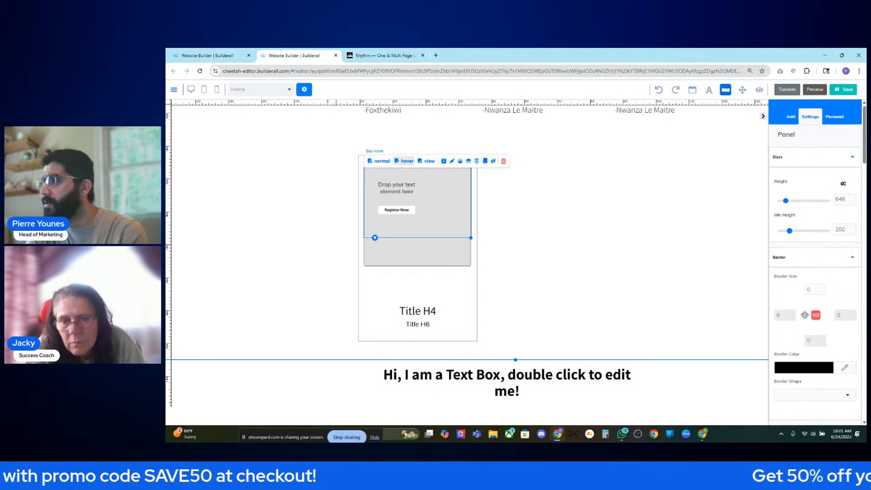
pyautogui.scroll(-5, 803, 313)
pyautogui.scroll(-4, 804, 314)
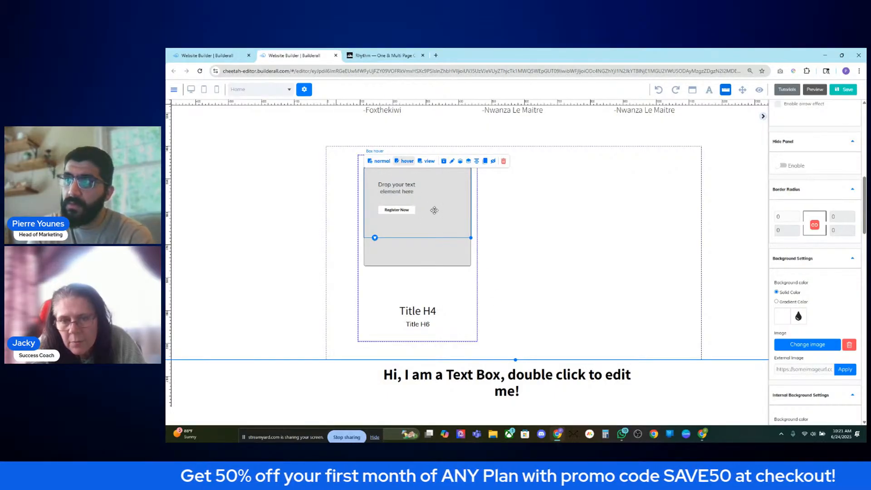
pyautogui.moveTo(471, 238); pyautogui.dragTo(468, 261)
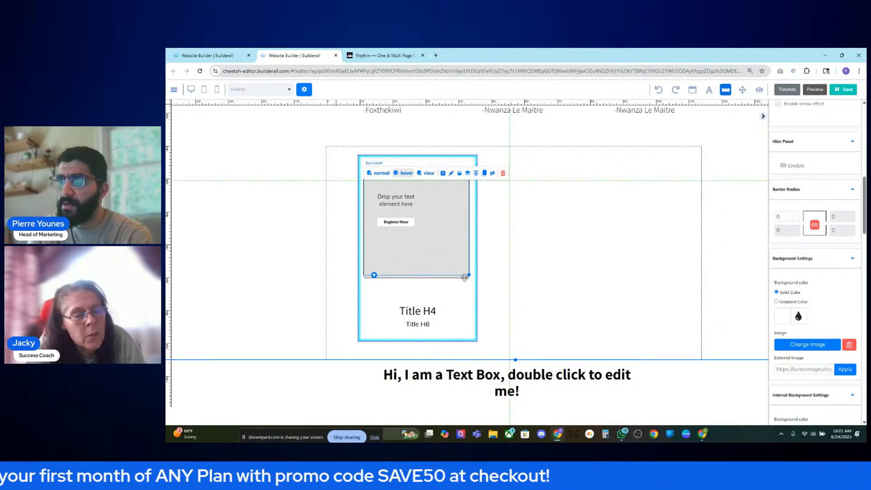
pyautogui.click(381, 166)
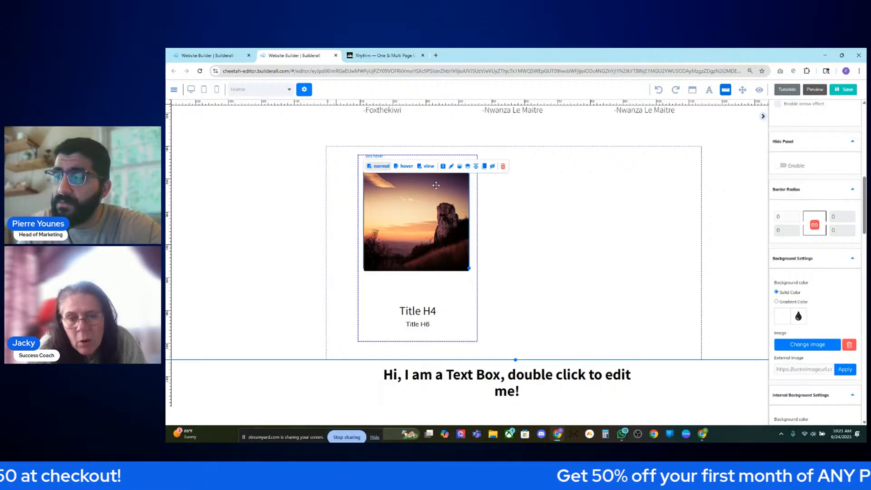
# - Open the Business Toolkit's AI image builder via Change image, then close it unused
pyautogui.click(805, 345)
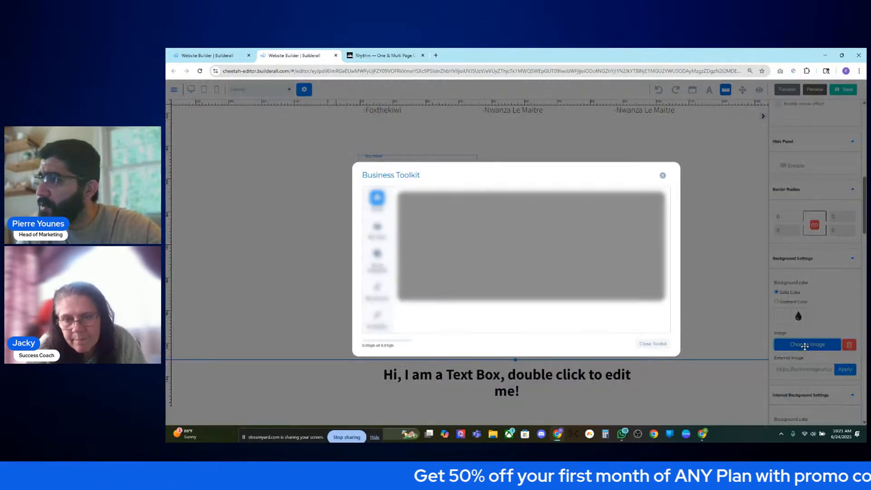
pyautogui.click(663, 175)
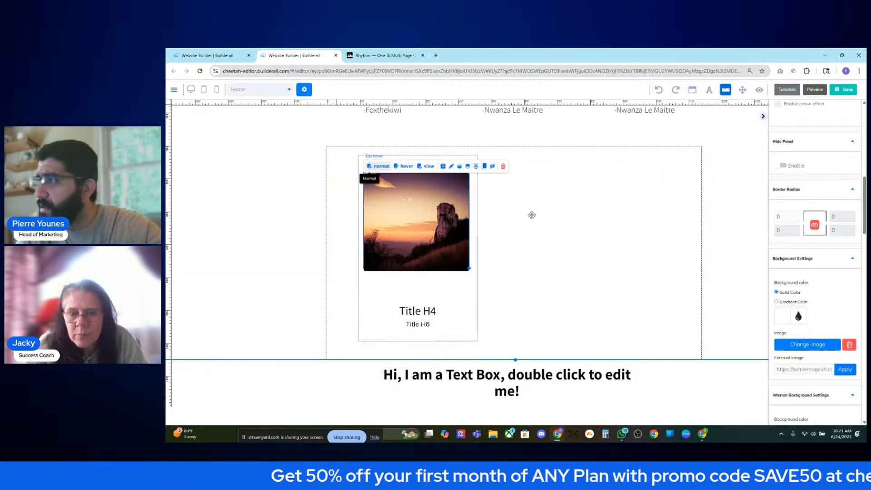
pyautogui.click(807, 346)
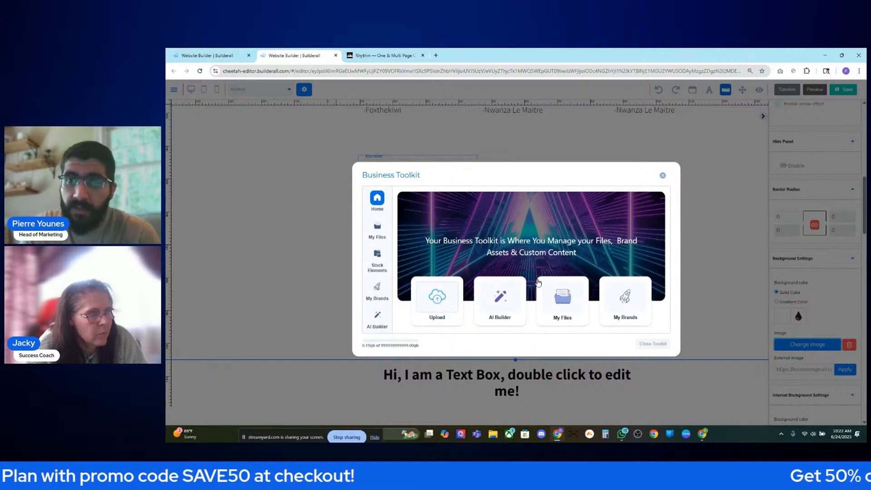
pyautogui.click(502, 299)
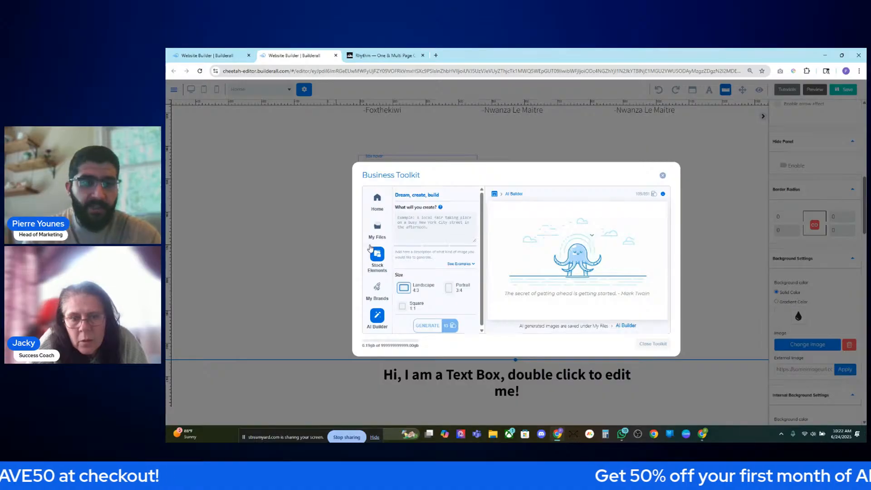
pyautogui.click(439, 222)
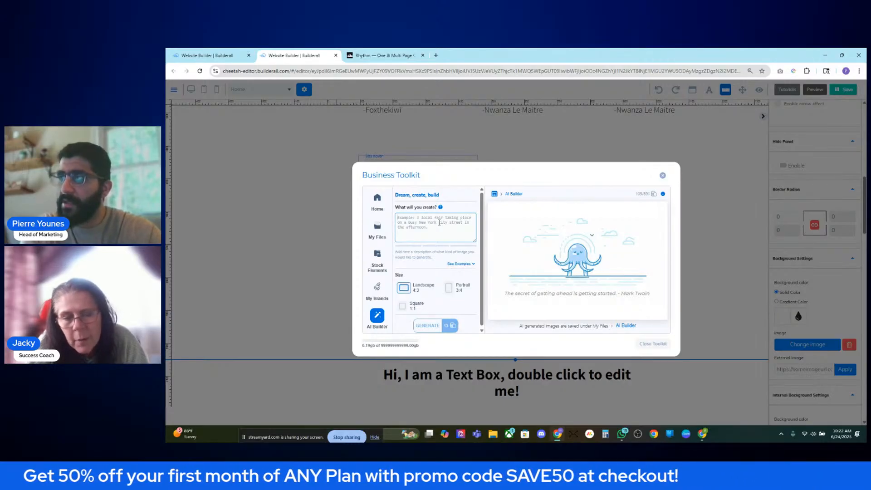
pyautogui.click(663, 174)
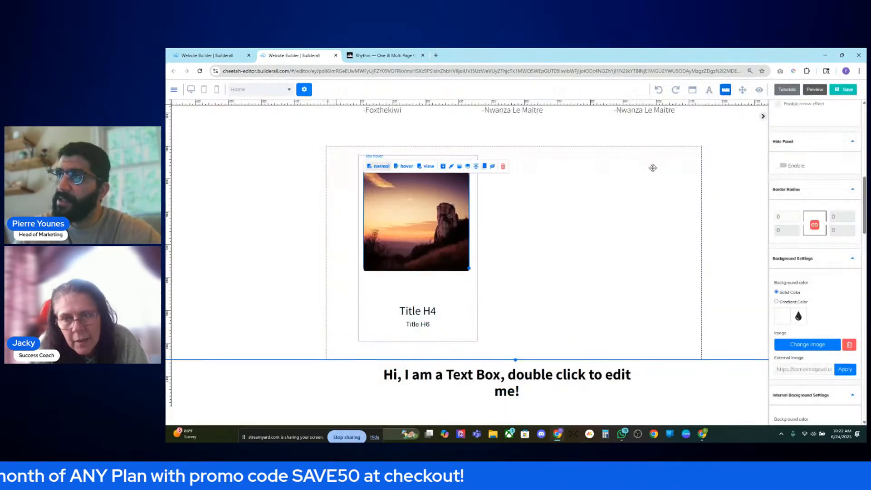
# - Go to canva.com in a new browser tab
pyautogui.click(436, 56)
pyautogui.write('canva.com')
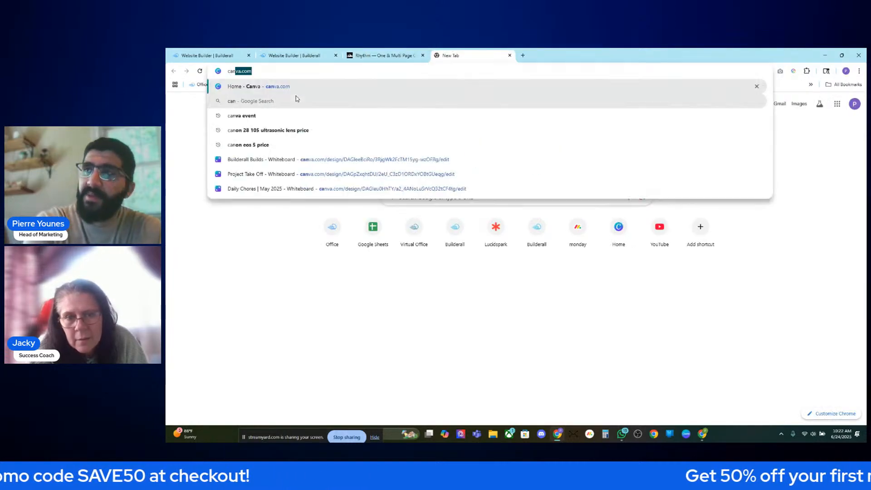
pyautogui.press('Return')
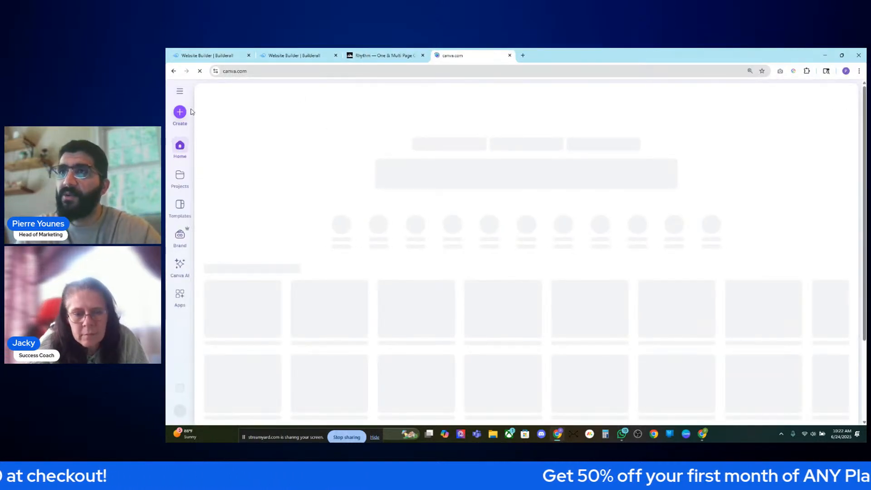
# - Start a blank LinkedIn Single Image Ad design by searching 'image' in Create a design
pyautogui.click(181, 113)
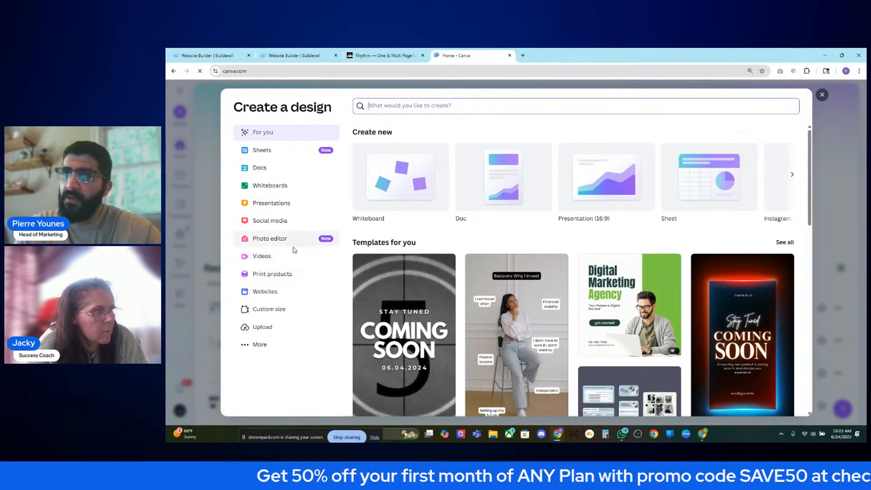
pyautogui.click(284, 240)
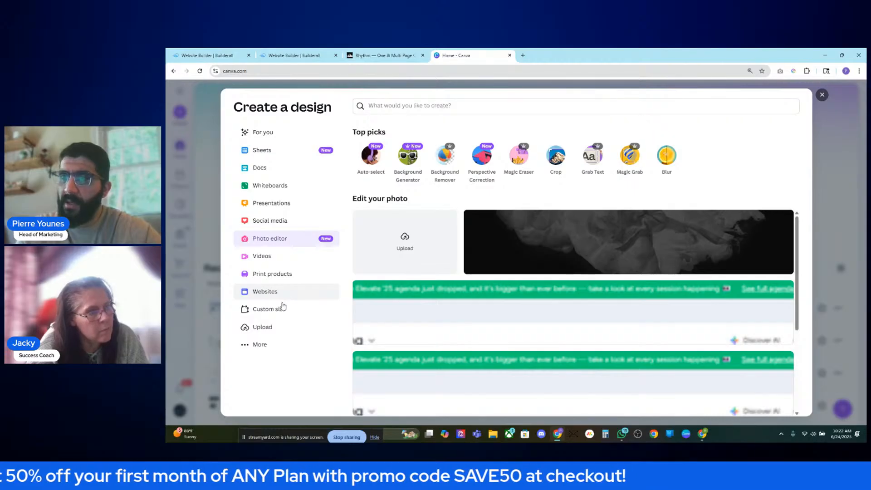
pyautogui.click(413, 108)
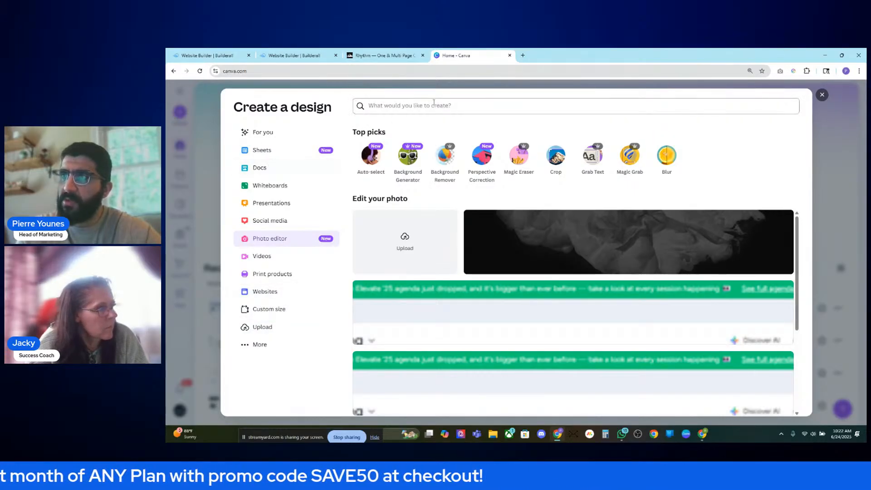
pyautogui.write('image')
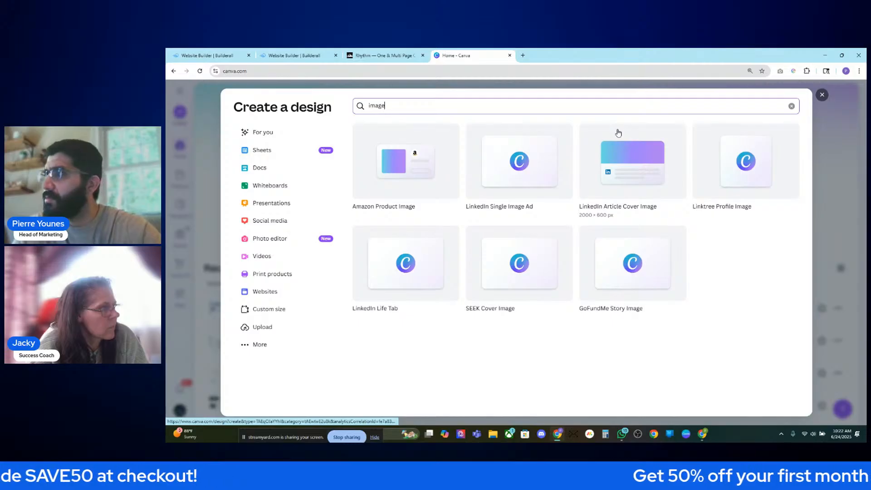
pyautogui.click(514, 161)
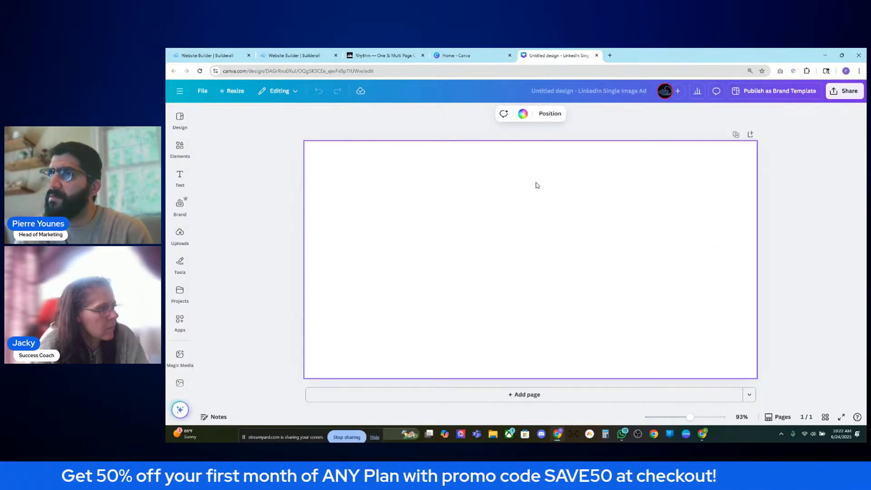
# - In Magic Media, prompt for a marketing agency executive on a black background and generate
pyautogui.click(179, 354)
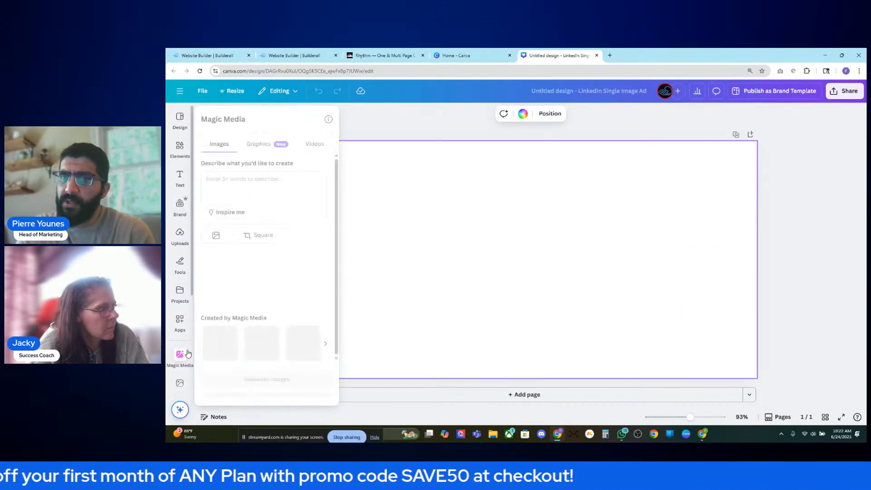
pyautogui.scroll(-1, 188, 354)
pyautogui.click(183, 317)
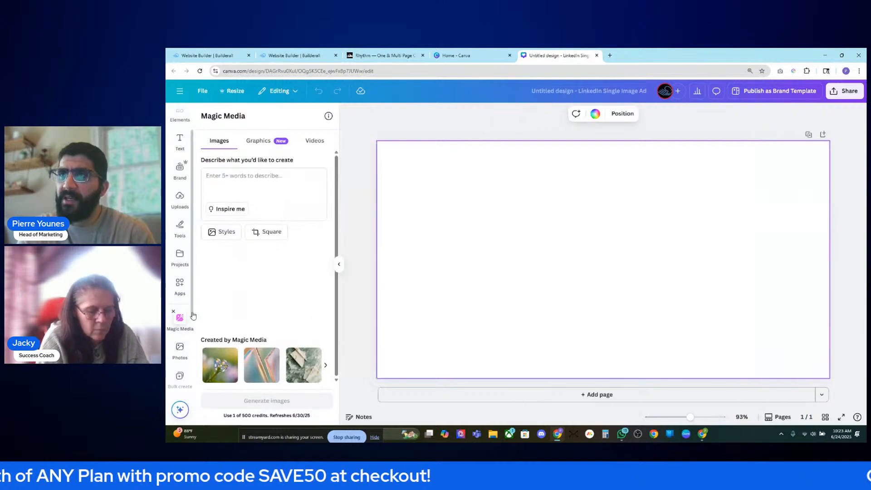
pyautogui.click(257, 177)
pyautogui.write('g')
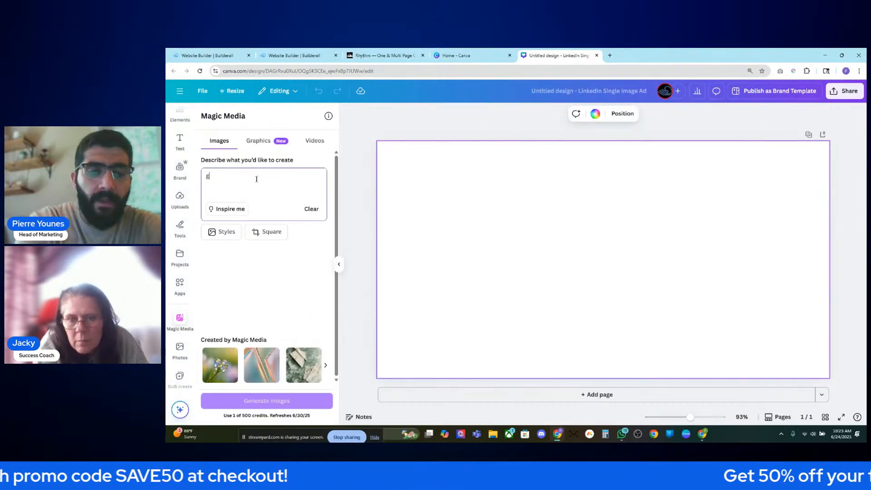
pyautogui.write('ive e an iage ')
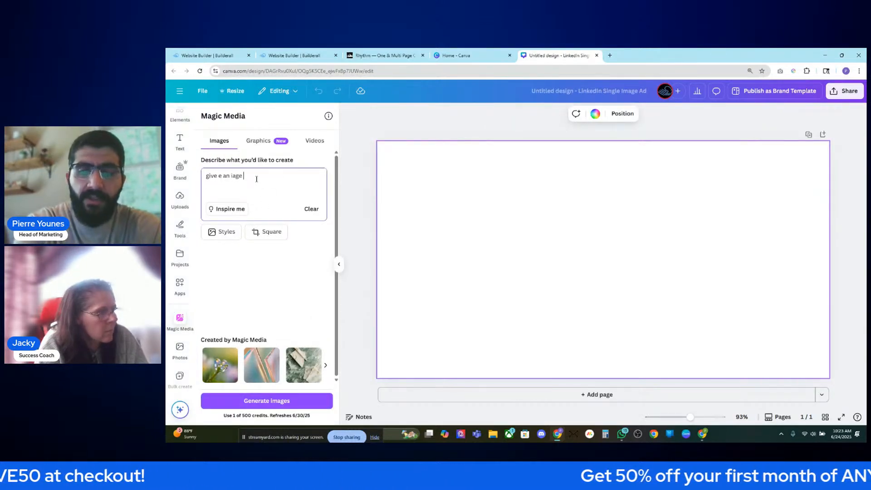
pyautogui.write('of')
pyautogui.press('BackSpace')
pyautogui.press('BackSpace')
pyautogui.press('BackSpace')
pyautogui.press('BackSpace')
pyautogui.press('BackSpace')
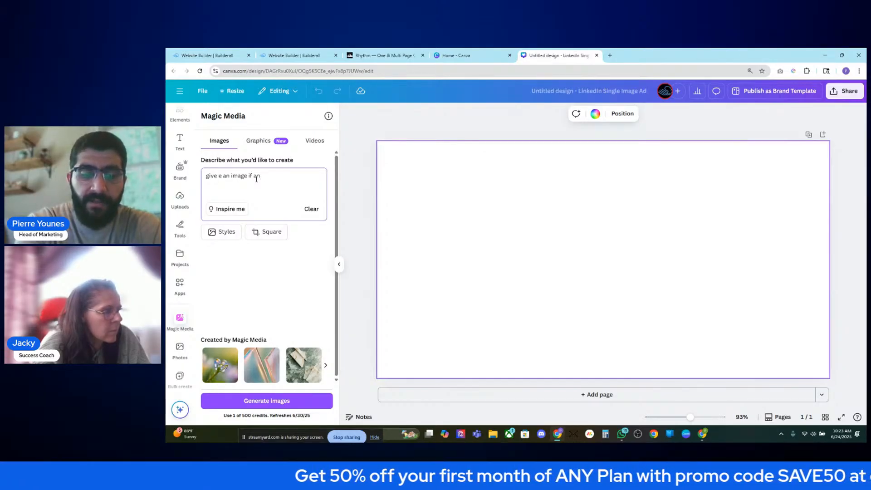
pyautogui.write('mage if an')
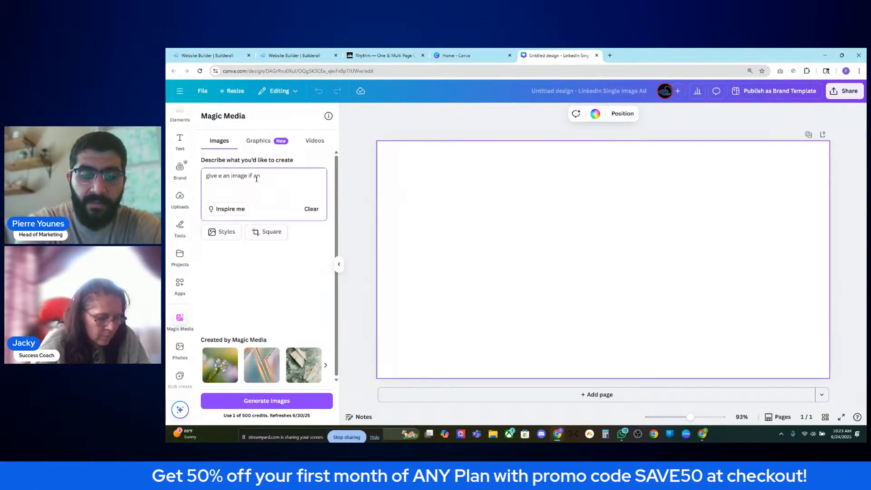
pyautogui.press('BackSpace')
pyautogui.press('BackSpace')
pyautogui.write('ma')
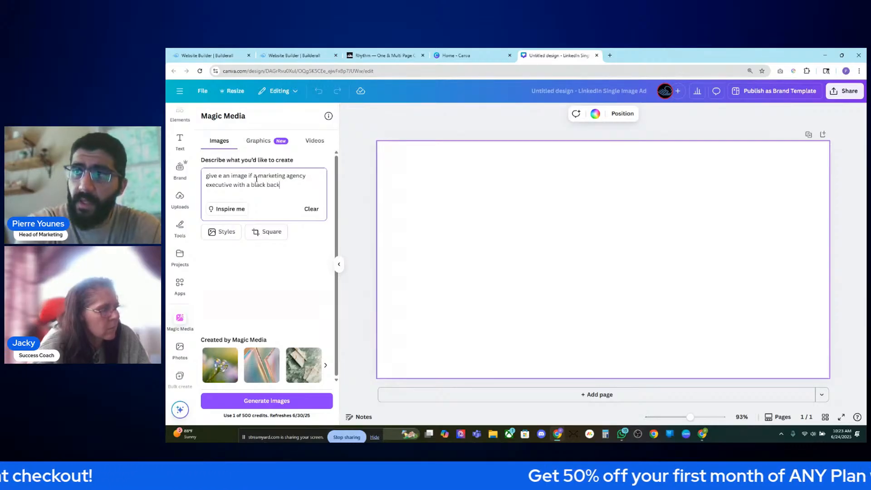
pyautogui.press('Return')
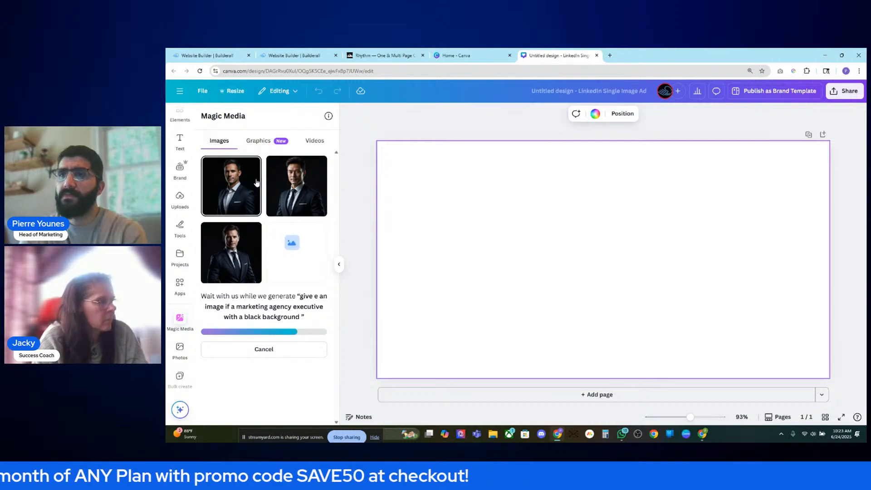
# - Add all four generated executive portraits to the design and spread them side by side
pyautogui.click(305, 182)
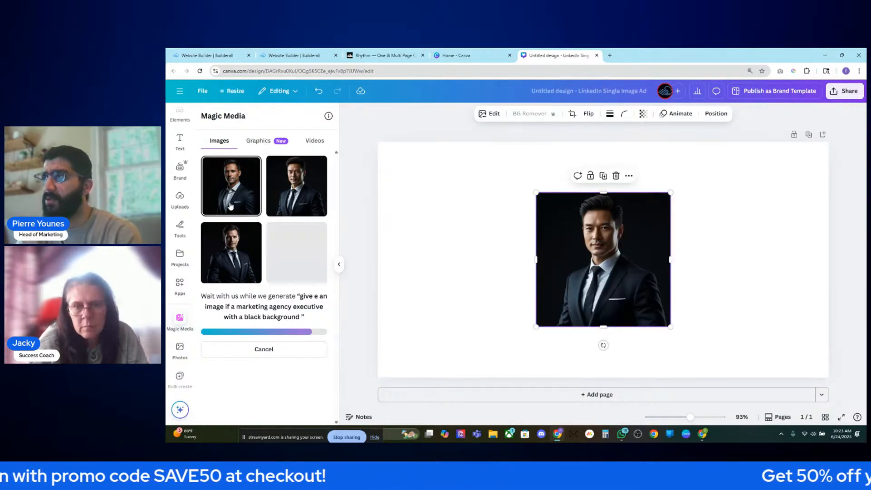
pyautogui.click(240, 192)
pyautogui.click(227, 251)
pyautogui.moveTo(595, 268); pyautogui.dragTo(530, 321)
pyautogui.scroll(-2, 306, 257)
pyautogui.click(305, 237)
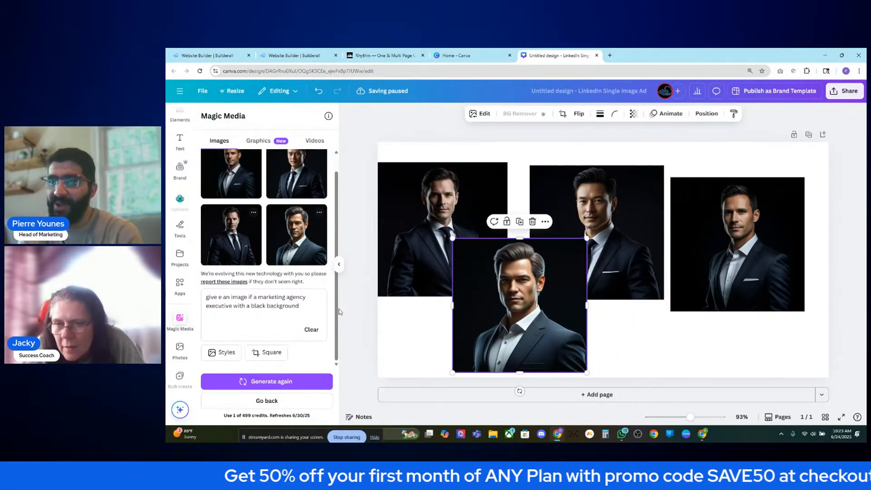
# - Switch the image style to Photo, add 'in their 50s' to the prompt, and regenerate
pyautogui.click(221, 352)
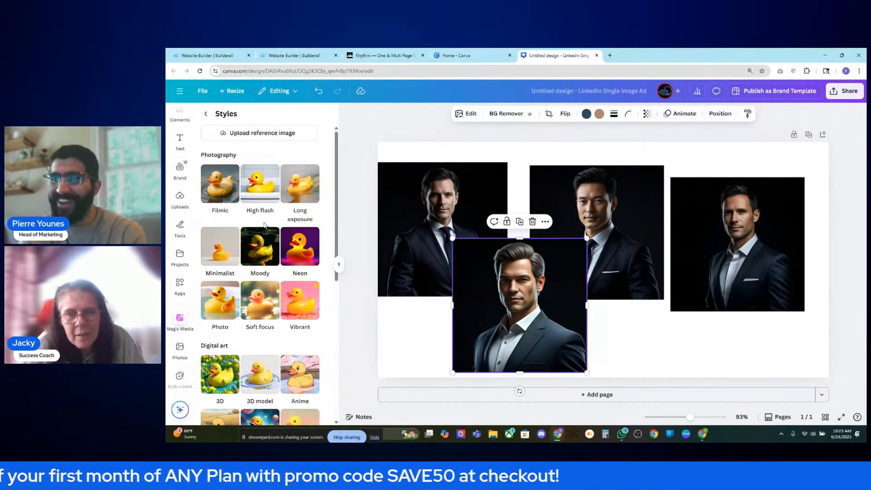
pyautogui.scroll(-4, 268, 227)
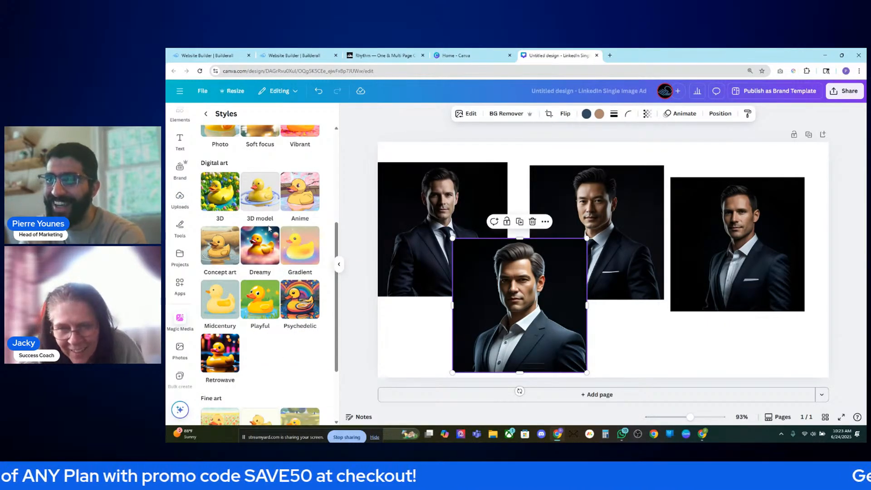
pyautogui.scroll(-2, 269, 229)
pyautogui.scroll(3, 269, 230)
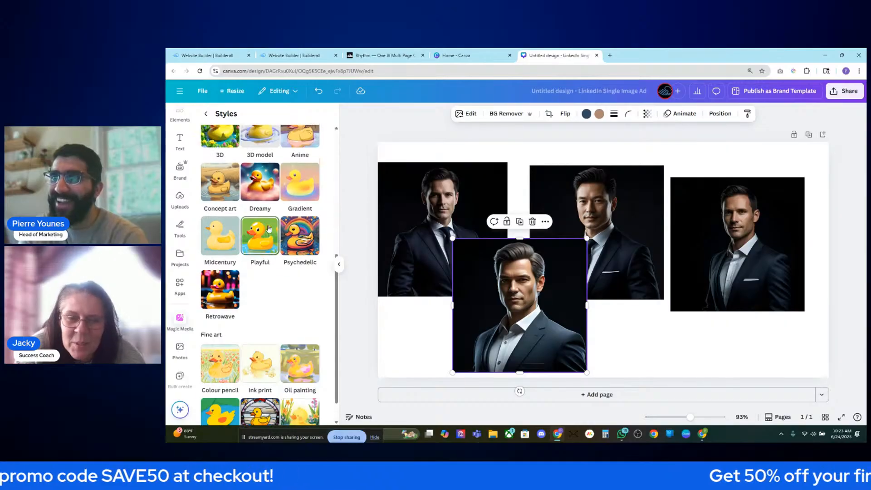
pyautogui.scroll(3, 269, 228)
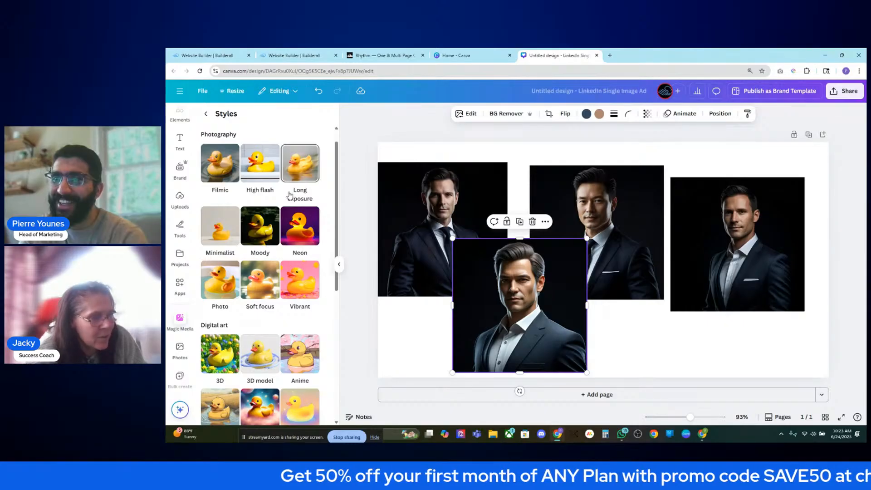
pyautogui.click(227, 275)
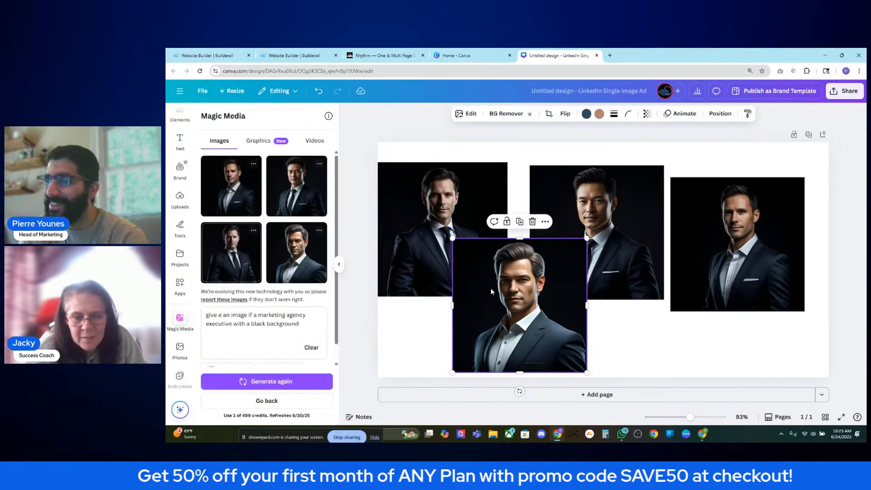
pyautogui.scroll(-1, 318, 335)
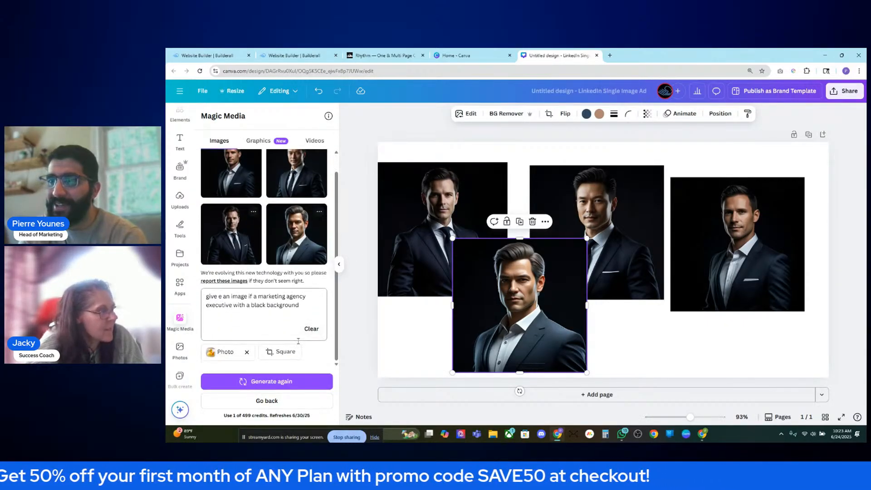
pyautogui.click(311, 316)
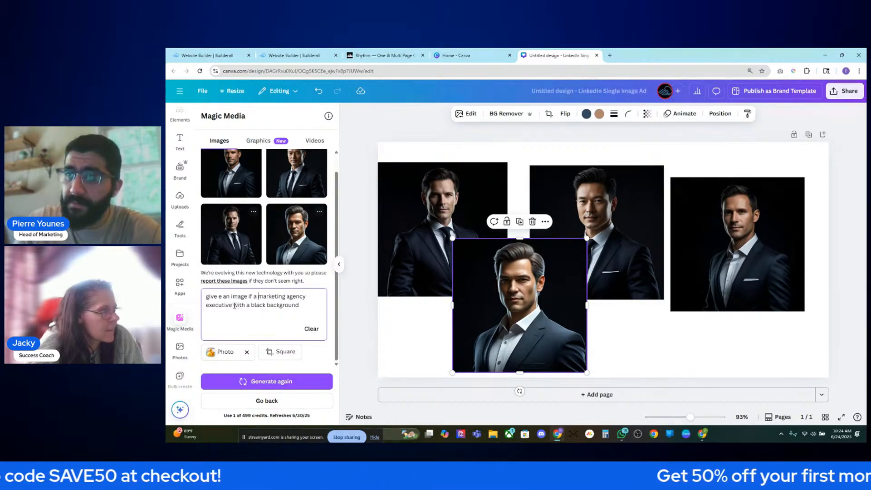
pyautogui.write('in their 50')
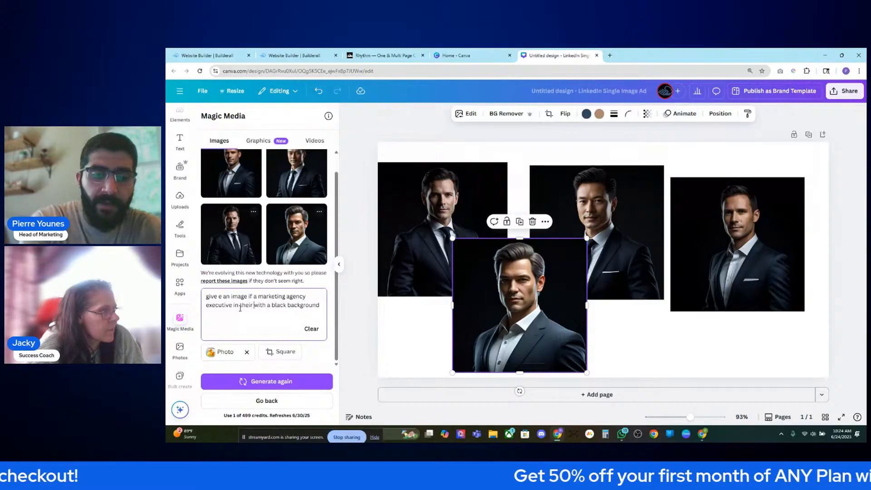
pyautogui.write('s')
pyautogui.press('Return')
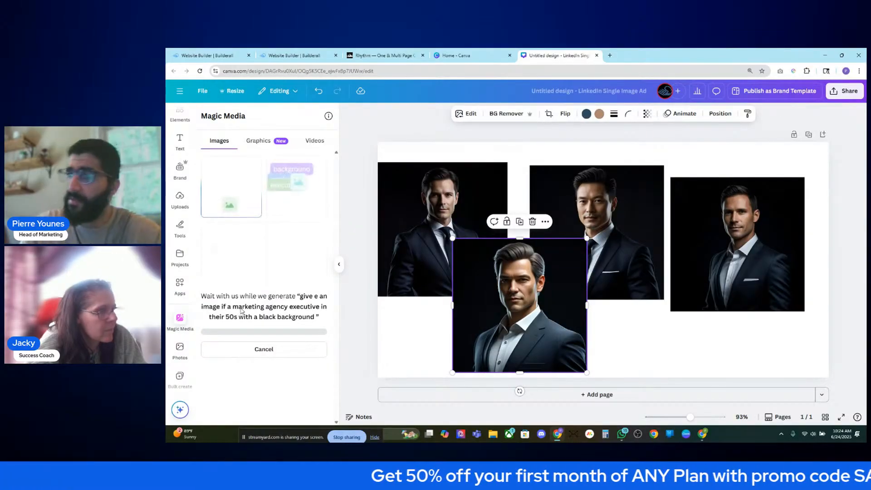
# - Delete the four old portraits, leaving the page empty
pyautogui.press('Delete')
pyautogui.click(443, 229)
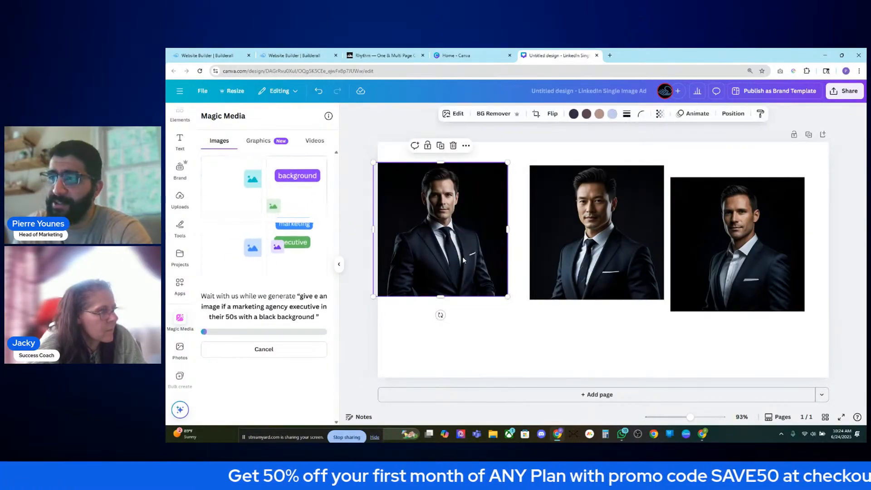
pyautogui.press('Delete')
pyautogui.click(597, 231)
pyautogui.press('Delete')
pyautogui.click(702, 237)
pyautogui.press('Delete')
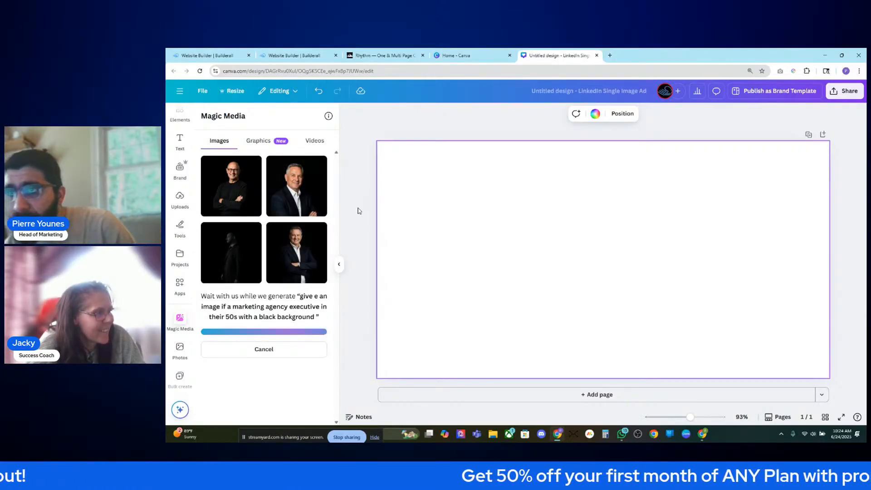
# - Add the new generated portraits, then delete all but the bald man in a black sweater
pyautogui.click(235, 188)
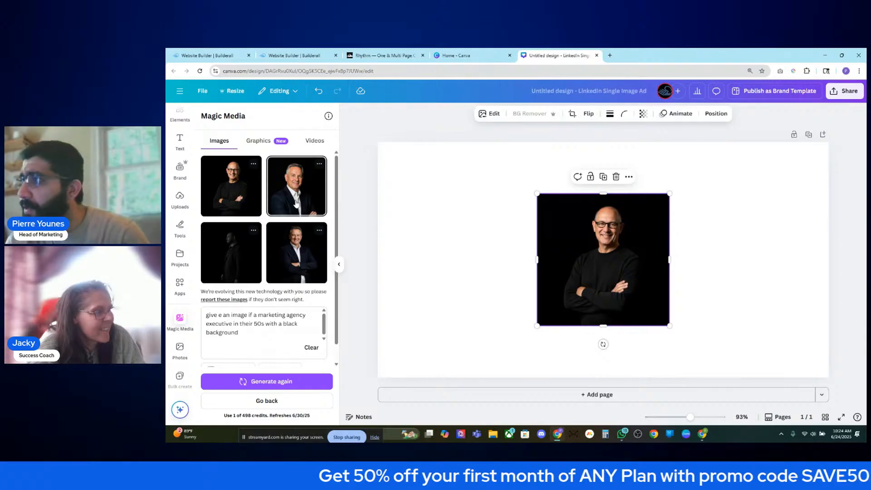
pyautogui.click(296, 204)
pyautogui.click(302, 270)
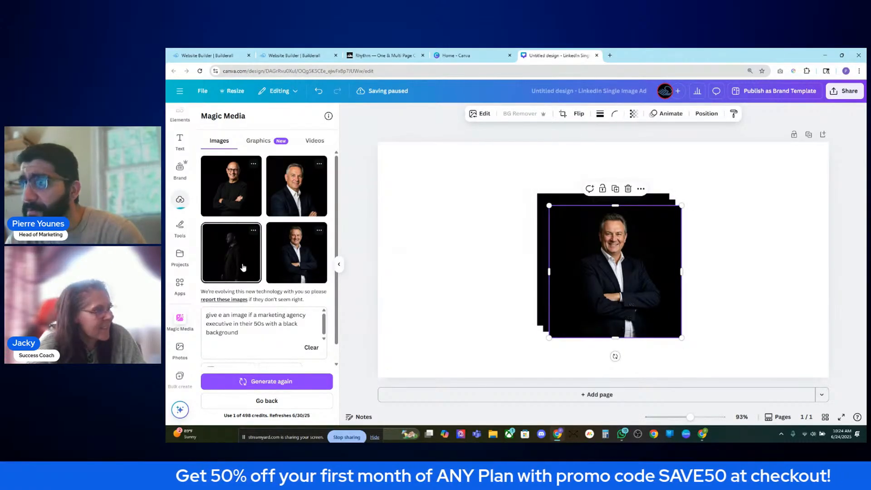
pyautogui.click(242, 267)
pyautogui.moveTo(563, 284); pyautogui.dragTo(442, 260)
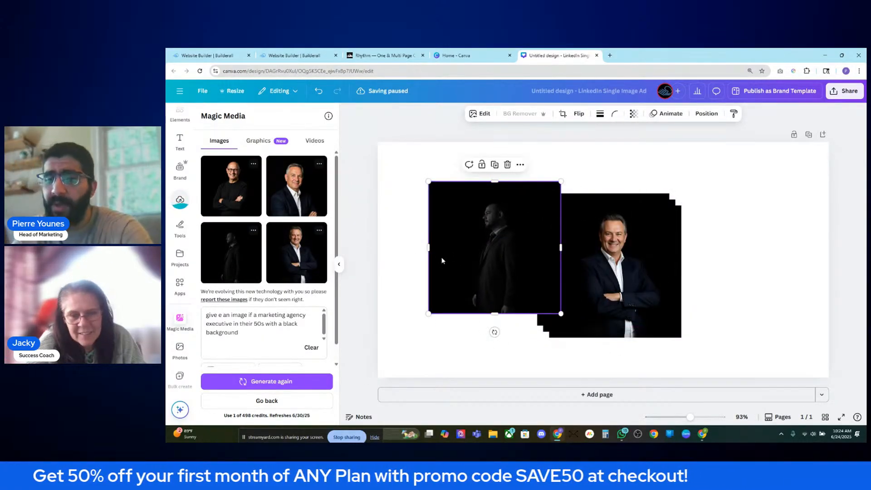
pyautogui.press('Delete')
pyautogui.moveTo(615, 272); pyautogui.dragTo(729, 247)
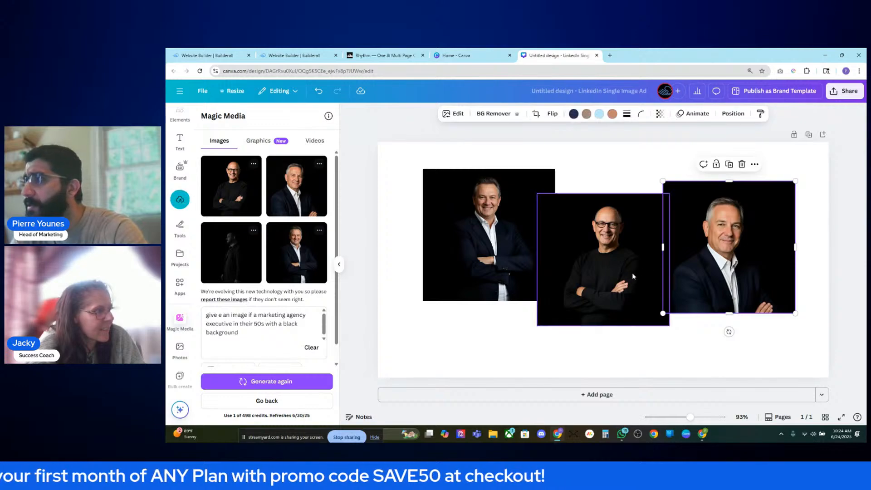
pyautogui.moveTo(633, 277); pyautogui.dragTo(643, 264)
pyautogui.click(708, 249)
pyautogui.press('Delete')
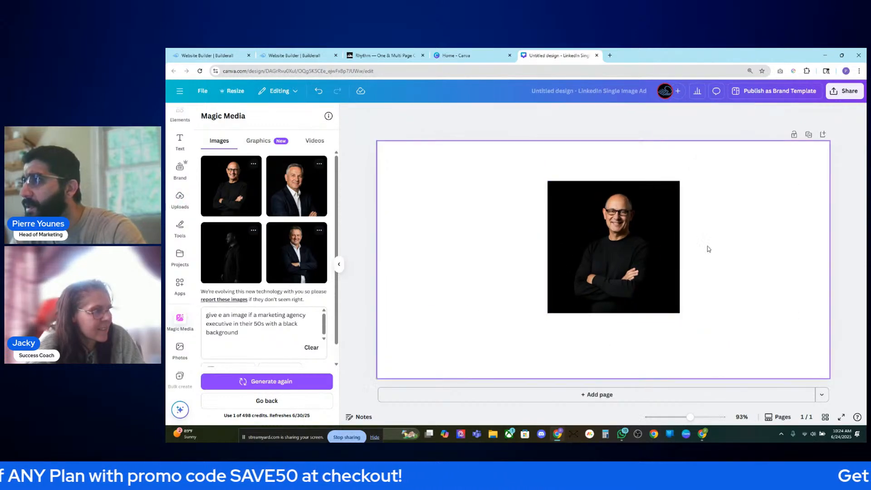
# - Move the bald-man portrait, enlarge it, and centre it on the page
pyautogui.moveTo(643, 230); pyautogui.dragTo(495, 215)
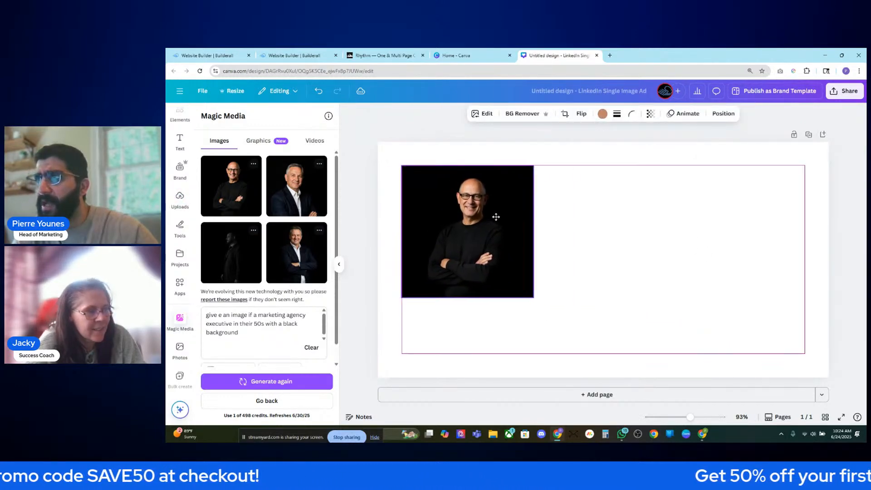
pyautogui.moveTo(535, 299); pyautogui.dragTo(600, 352)
pyautogui.click(600, 351)
pyautogui.moveTo(552, 317); pyautogui.dragTo(629, 305)
# - Add a new custom-size 600 × 600 px page, undoing an accidental 500 × 300 page
pyautogui.click(822, 394)
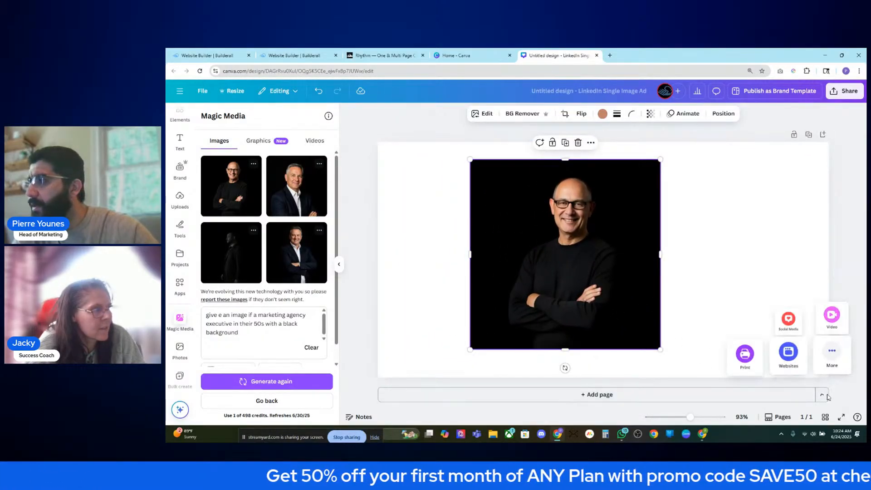
pyautogui.click(831, 353)
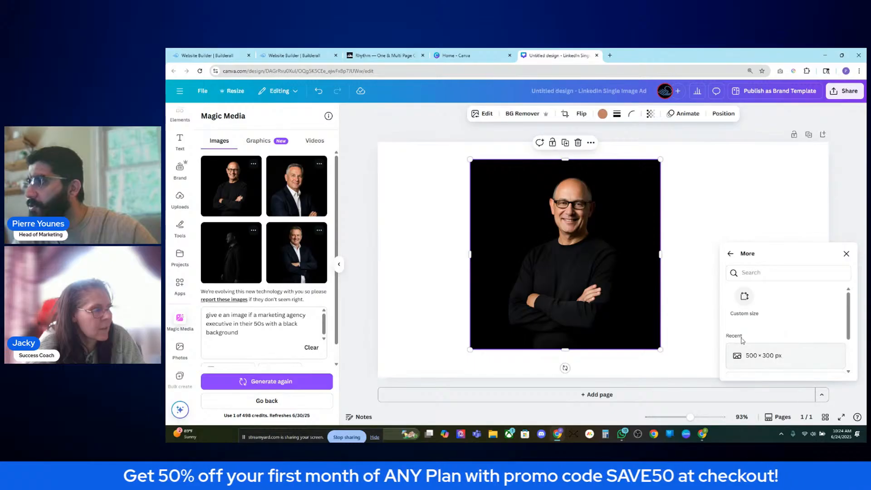
pyautogui.click(767, 366)
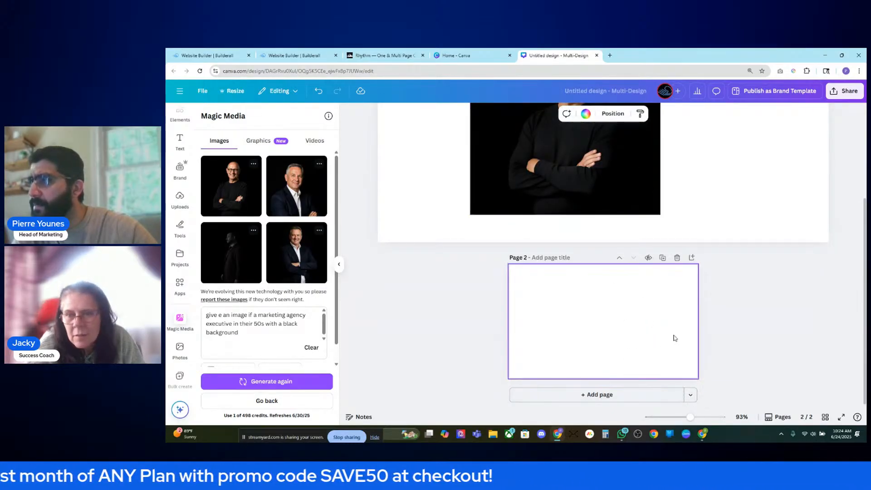
pyautogui.hotkey('ctrl', 'z')
pyautogui.click(822, 394)
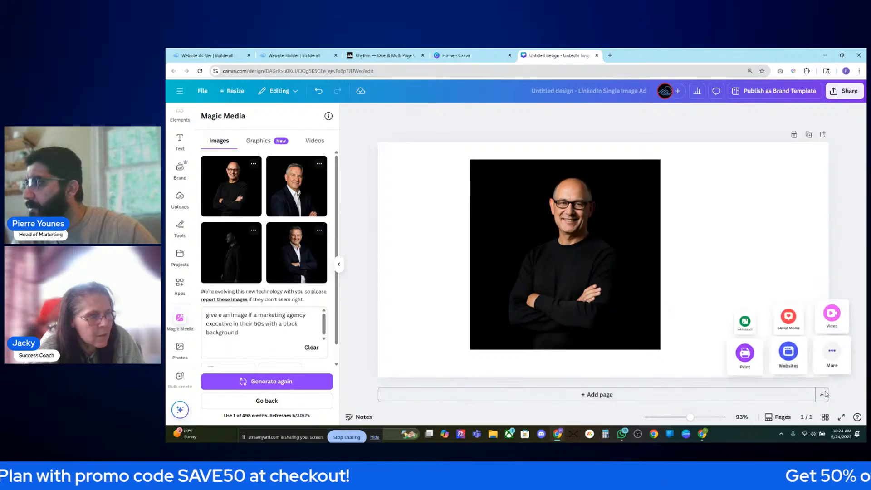
pyautogui.click(832, 354)
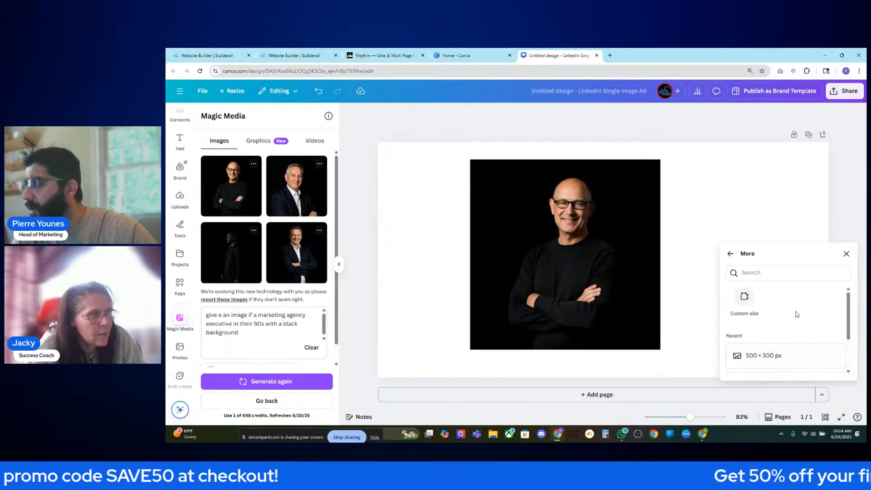
pyautogui.click(745, 298)
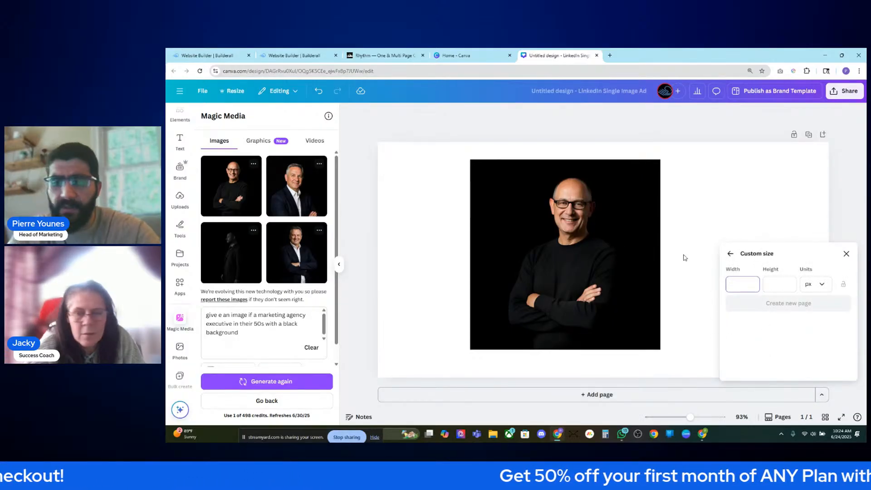
pyautogui.write('600')
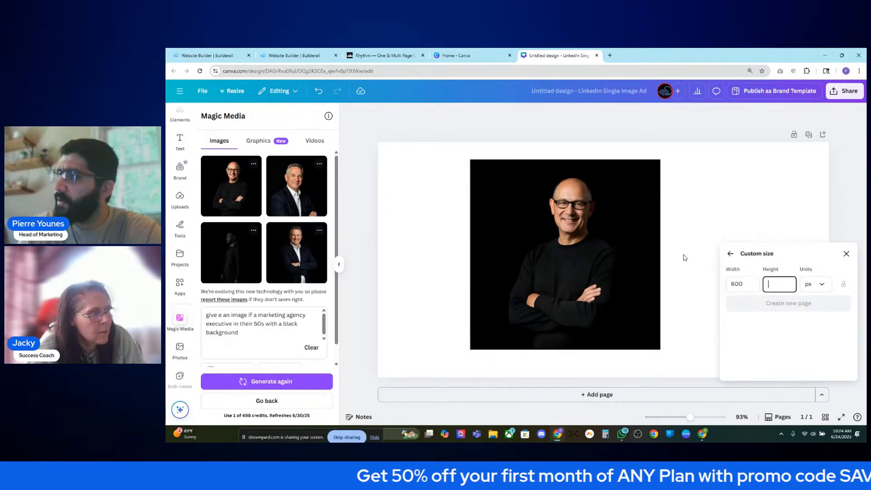
pyautogui.write('600')
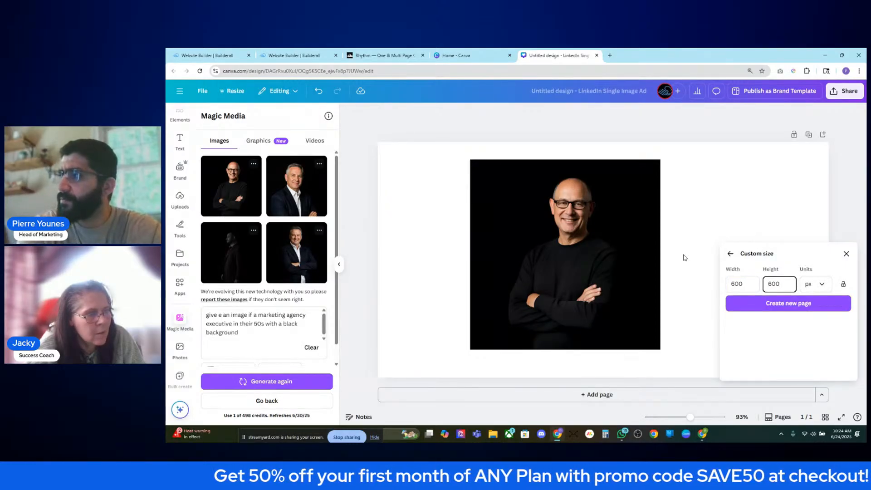
pyautogui.click(778, 300)
# - Move the portrait onto the 600 × 600 page, resize it to fill, and delete page 1
pyautogui.scroll(3, 632, 222)
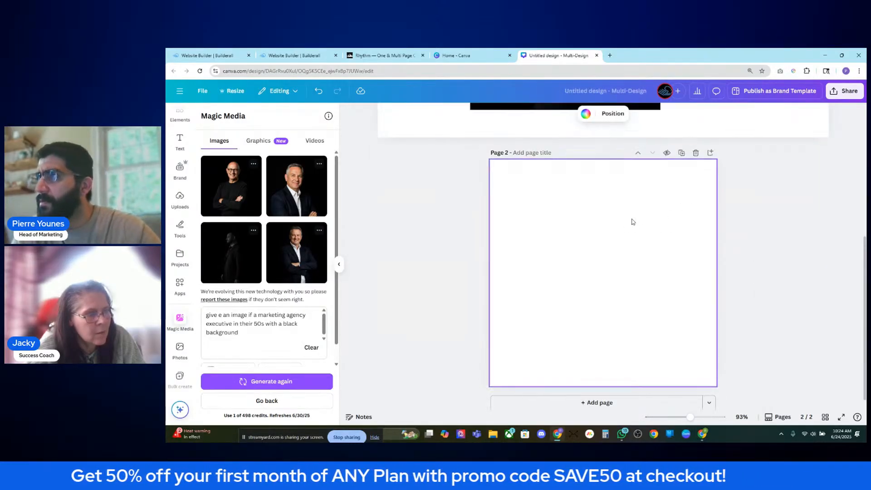
pyautogui.moveTo(587, 174); pyautogui.dragTo(572, 281)
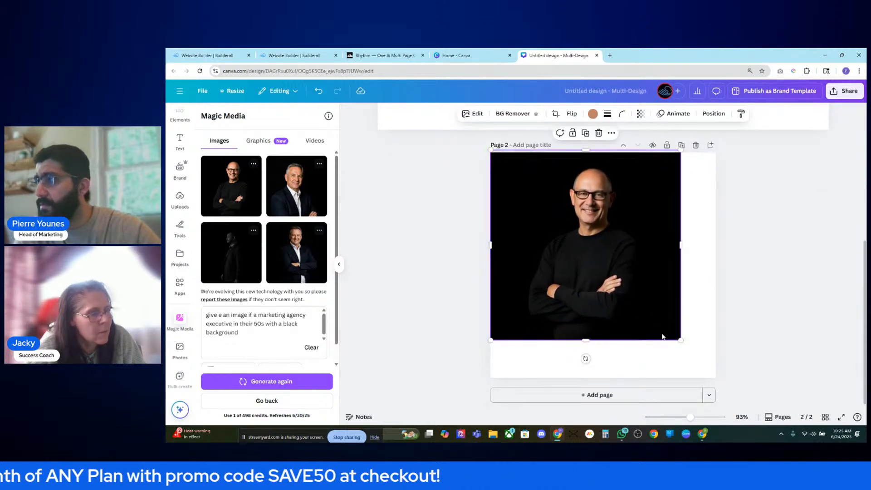
pyautogui.moveTo(678, 340)
pyautogui.mouseDown()
pyautogui.moveTo(719, 379)
pyautogui.moveTo(679, 349)
pyautogui.mouseUp()
pyautogui.click(801, 306)
pyautogui.click(679, 268)
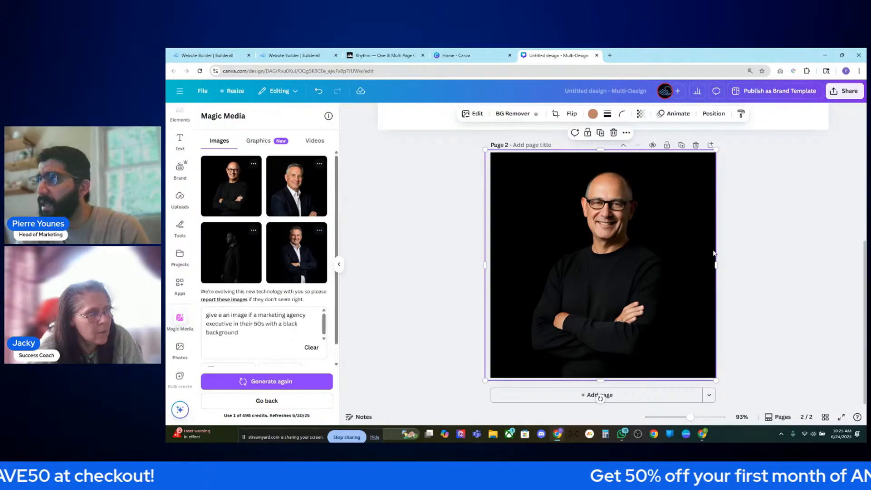
pyautogui.scroll(7, 762, 190)
pyautogui.click(808, 135)
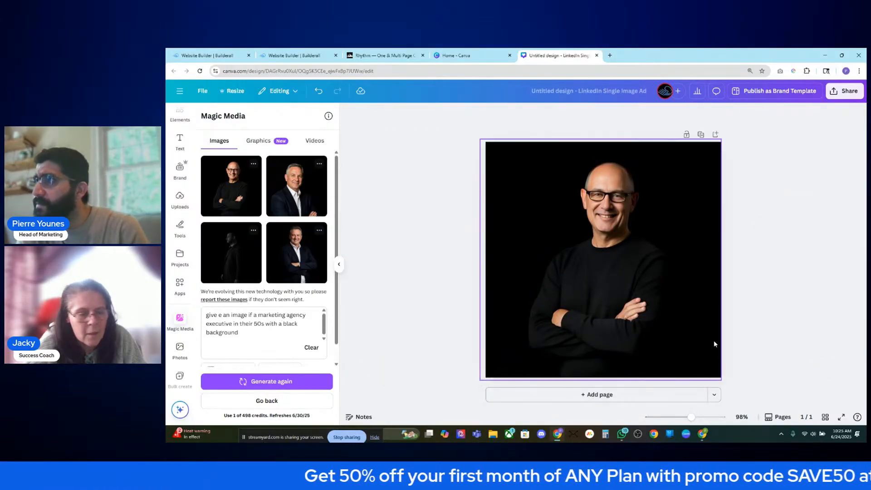
# - Download the 600 × 600 portrait design as a PNG and dismiss the download notices
pyautogui.click(854, 93)
pyautogui.click(721, 259)
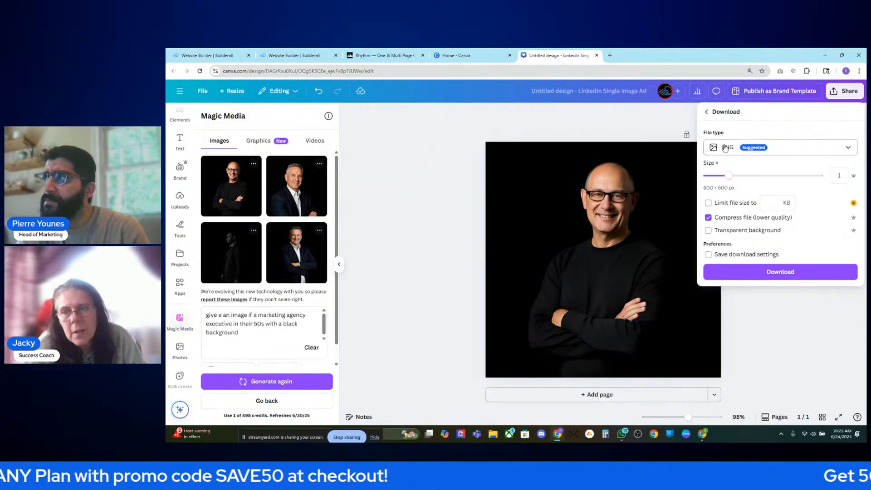
pyautogui.click(750, 274)
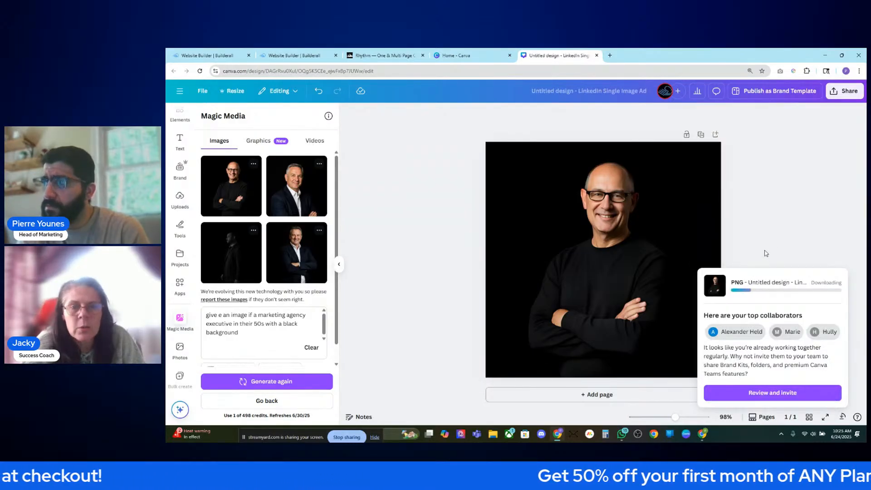
pyautogui.click(767, 253)
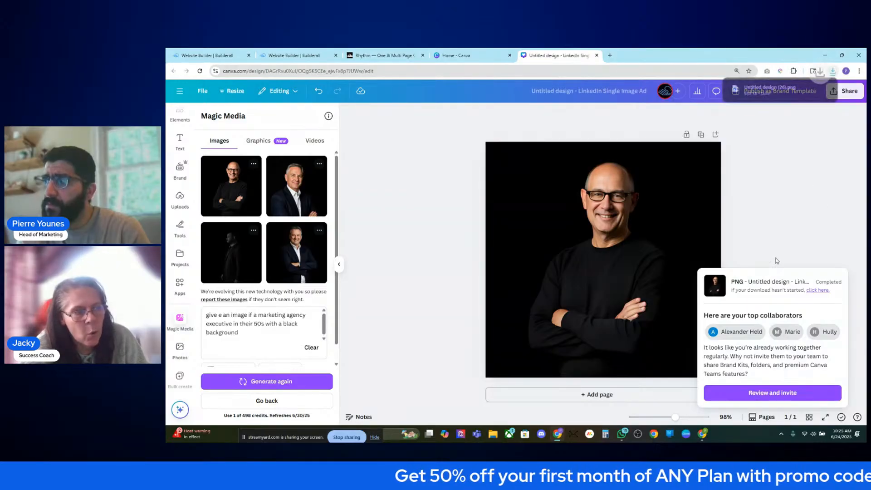
pyautogui.click(783, 242)
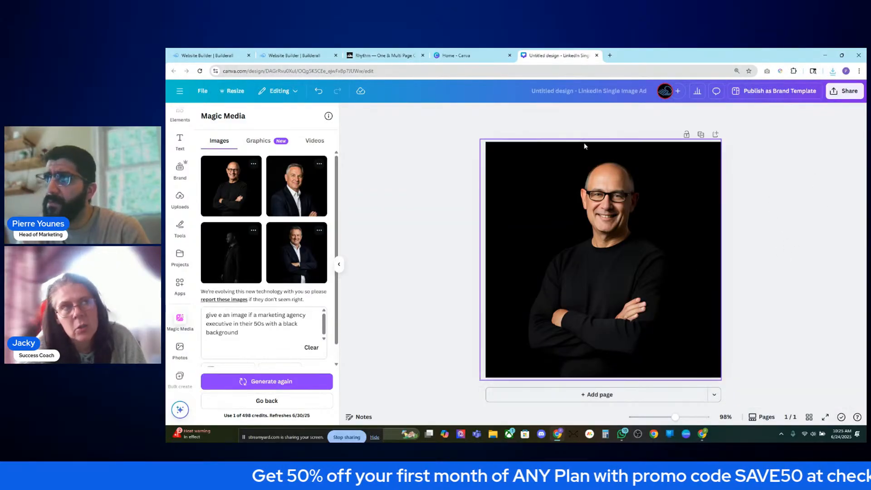
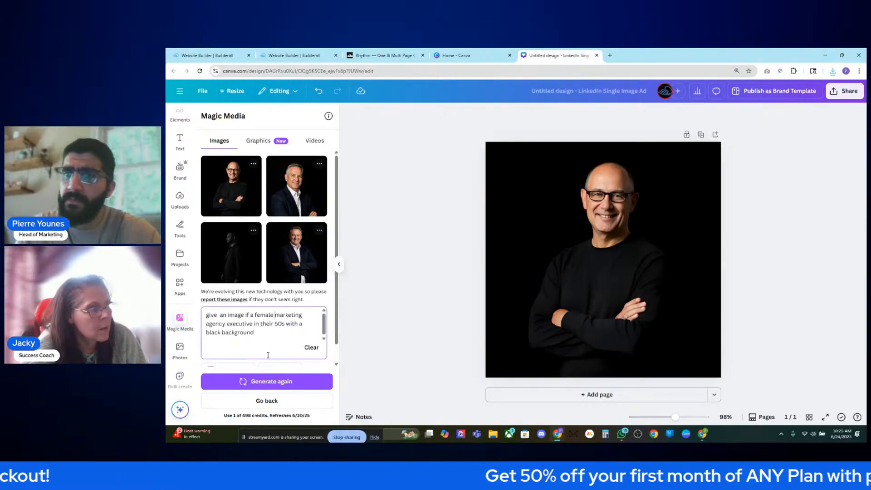
# - Generate the female-executive portraits, duplicate the page, and delete the copied photo from page 2
pyautogui.click(270, 383)
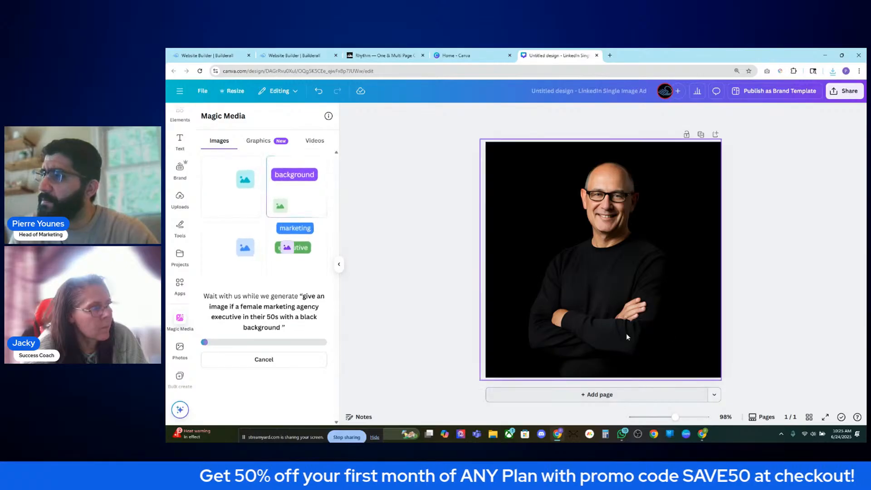
pyautogui.click(701, 134)
pyautogui.click(667, 296)
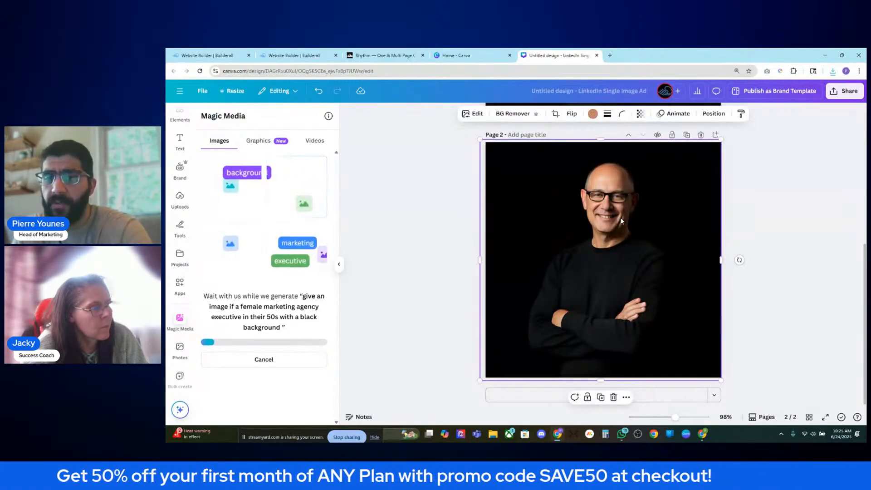
pyautogui.press('Delete')
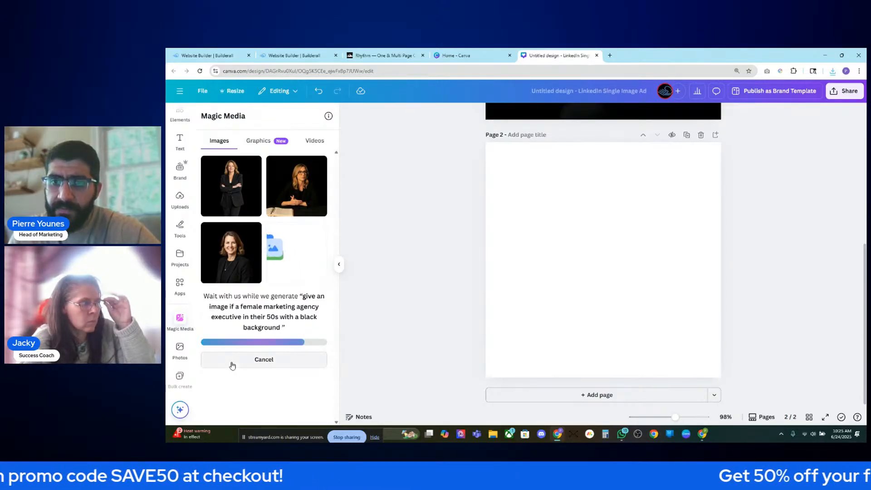
# - Add four generated portraits to page 2 and spread them into the corners
pyautogui.click(240, 205)
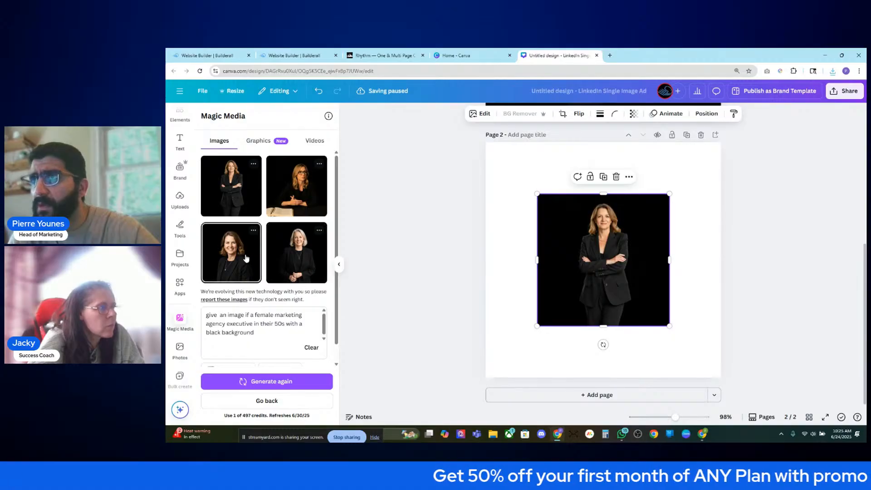
pyautogui.click(245, 260)
pyautogui.click(293, 202)
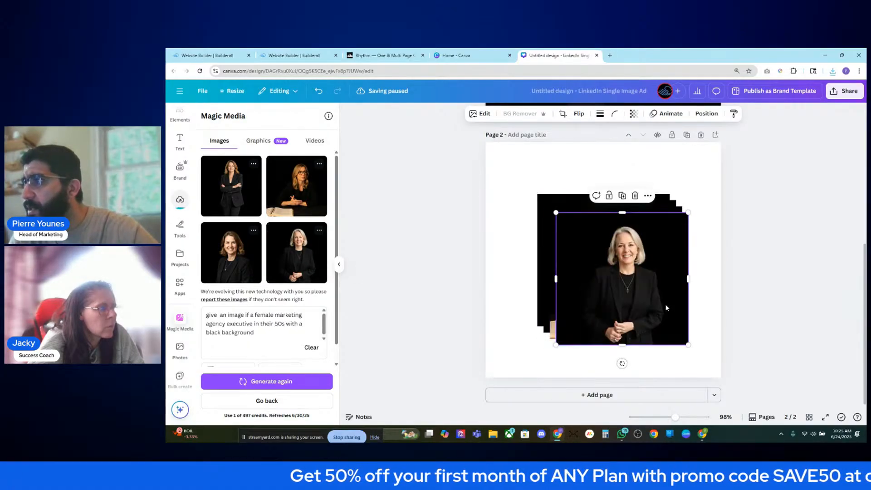
pyautogui.moveTo(590, 261); pyautogui.dragTo(507, 202)
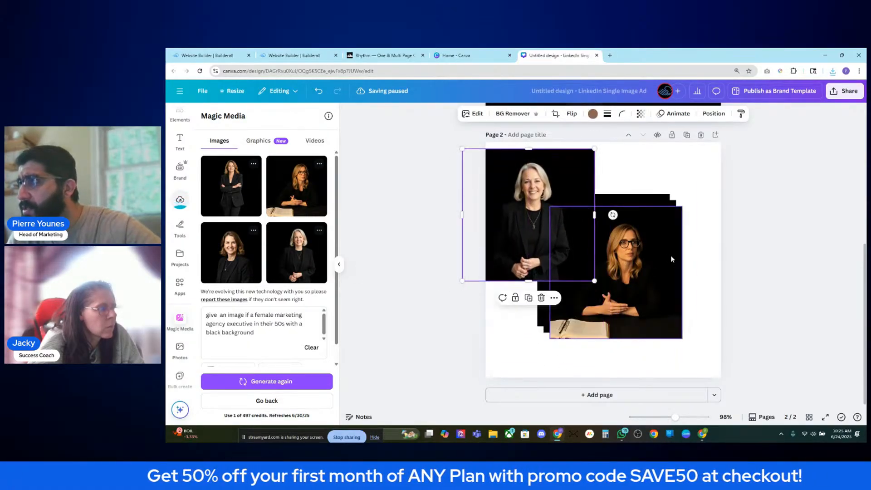
pyautogui.moveTo(613, 213); pyautogui.dragTo(669, 149)
pyautogui.moveTo(622, 312); pyautogui.dragTo(545, 375)
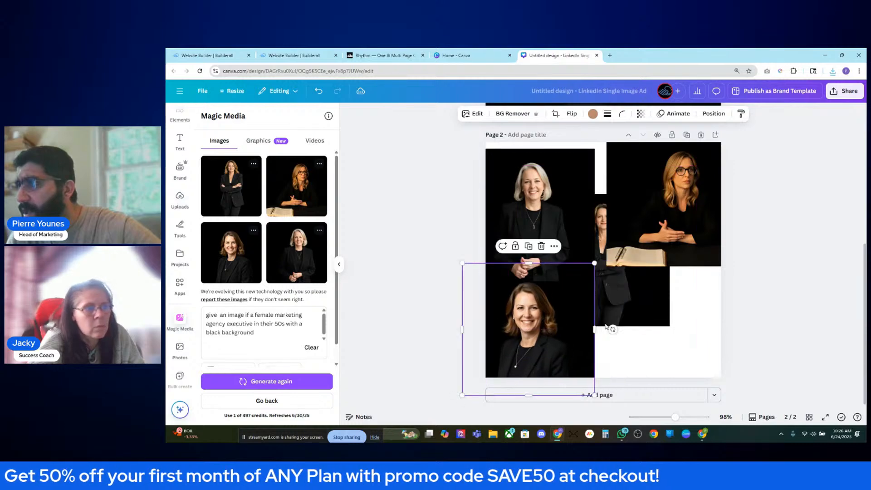
pyautogui.moveTo(653, 297); pyautogui.dragTo(701, 369)
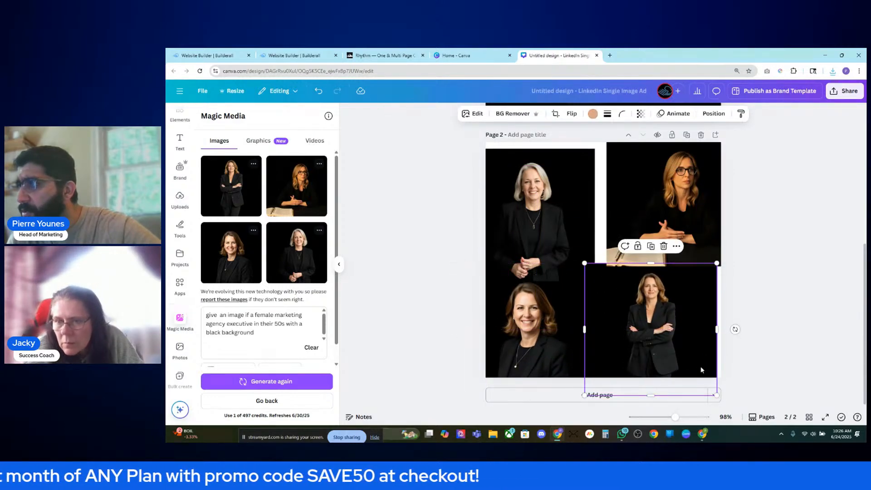
# - Delete the grey-haired, glasses and brunette portraits, keeping only the standing one
pyautogui.click(586, 232)
pyautogui.press('Delete')
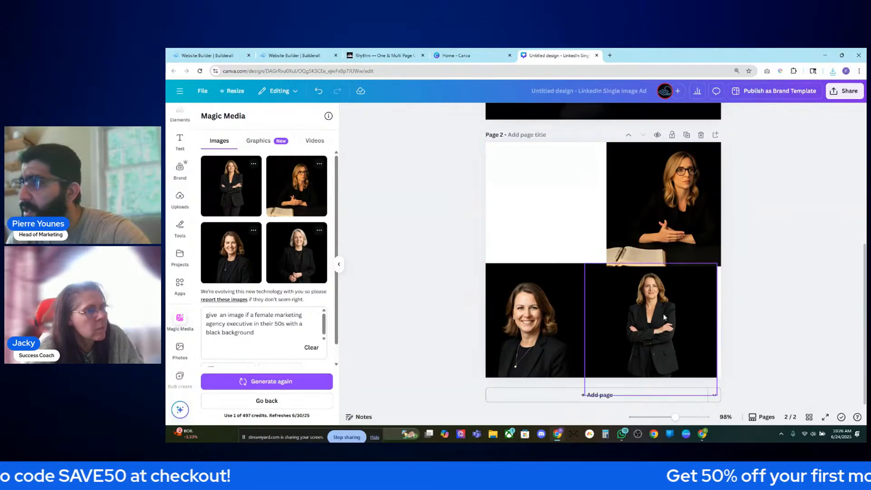
pyautogui.click(702, 309)
pyautogui.click(639, 216)
pyautogui.press('Delete')
pyautogui.click(552, 330)
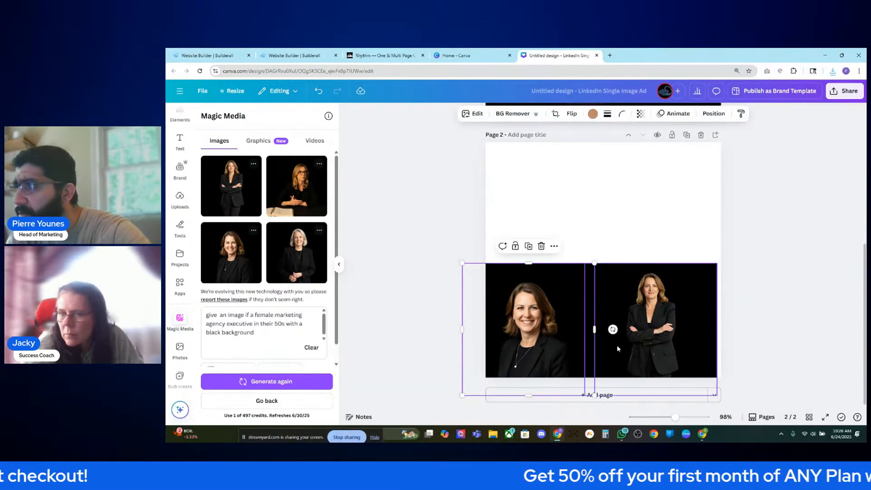
pyautogui.press('Delete')
# - Enlarge the standing portrait to fill page 2 and align it with the page centre
pyautogui.moveTo(623, 349); pyautogui.dragTo(524, 227)
pyautogui.moveTo(619, 275); pyautogui.dragTo(729, 386)
pyautogui.moveTo(681, 336); pyautogui.dragTo(680, 332)
pyautogui.click(768, 291)
pyautogui.scroll(6, 766, 281)
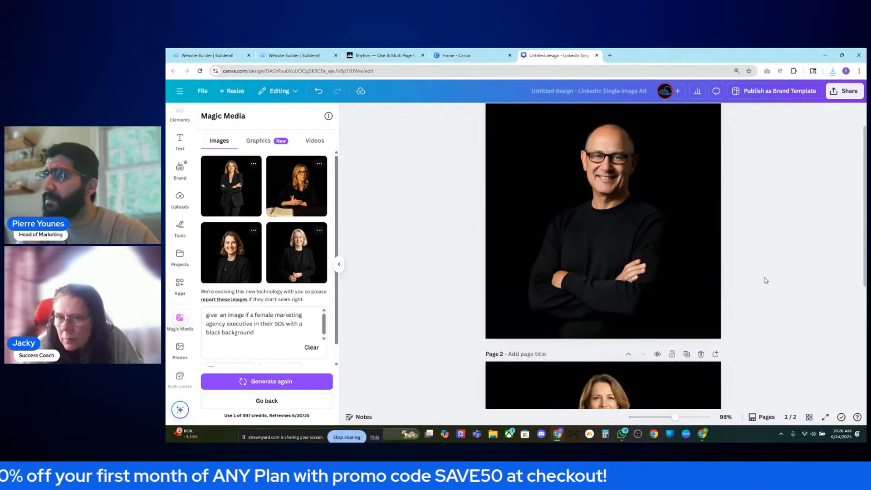
pyautogui.scroll(-3, 765, 283)
pyautogui.scroll(3, 765, 284)
pyautogui.scroll(-5, 744, 276)
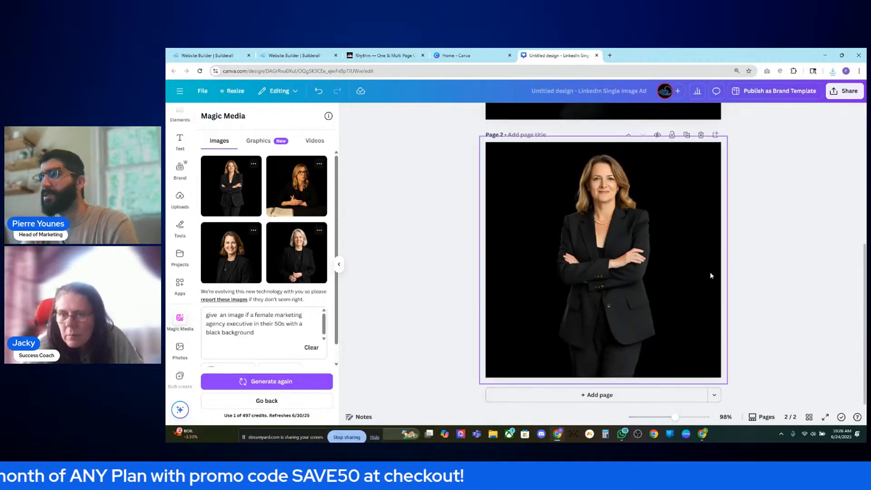
# - Enlarge the woman's portrait beyond the page edges and shift it left
pyautogui.click(710, 271)
pyautogui.moveTo(728, 385); pyautogui.dragTo(777, 434)
pyautogui.moveTo(642, 275); pyautogui.dragTo(623, 278)
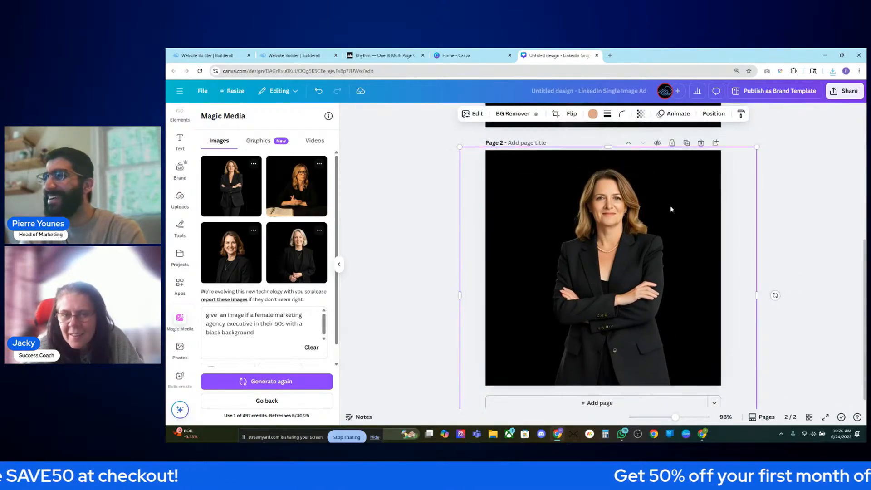
pyautogui.scroll(5, 671, 205)
pyautogui.scroll(-4, 685, 271)
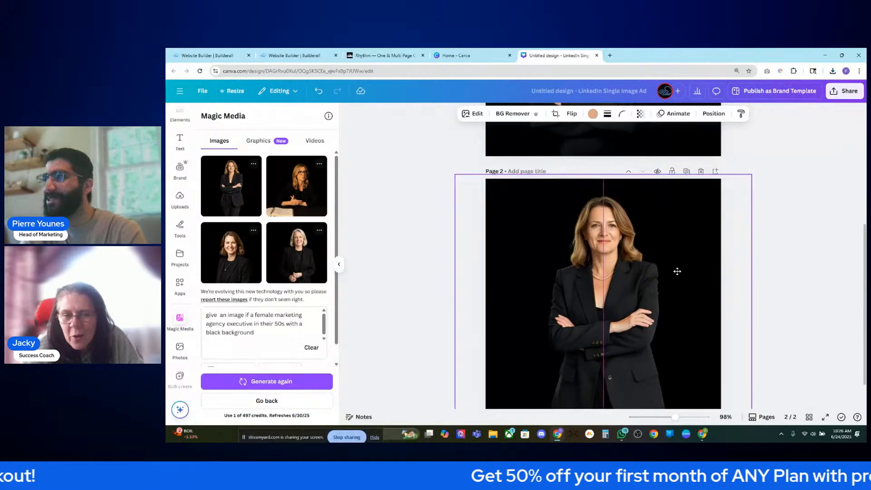
pyautogui.scroll(-2, 726, 263)
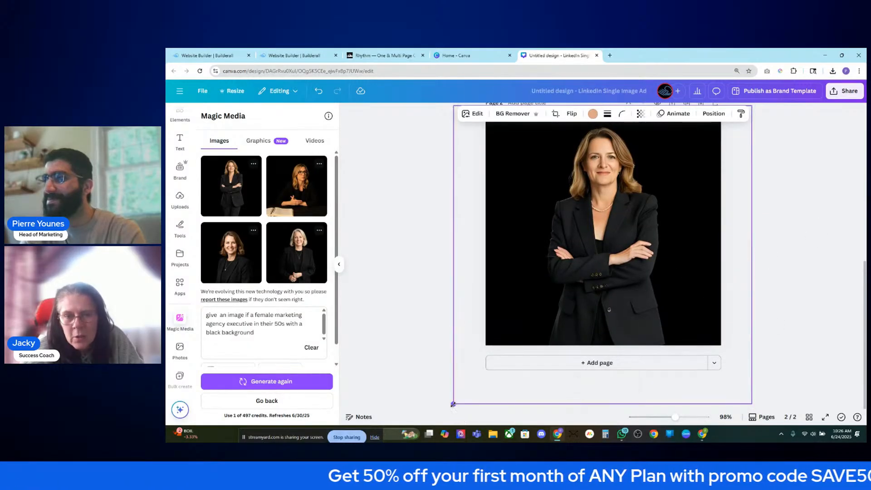
# - Drag the portrait until it sits centred horizontally on page 2
pyautogui.moveTo(590, 317); pyautogui.dragTo(620, 295)
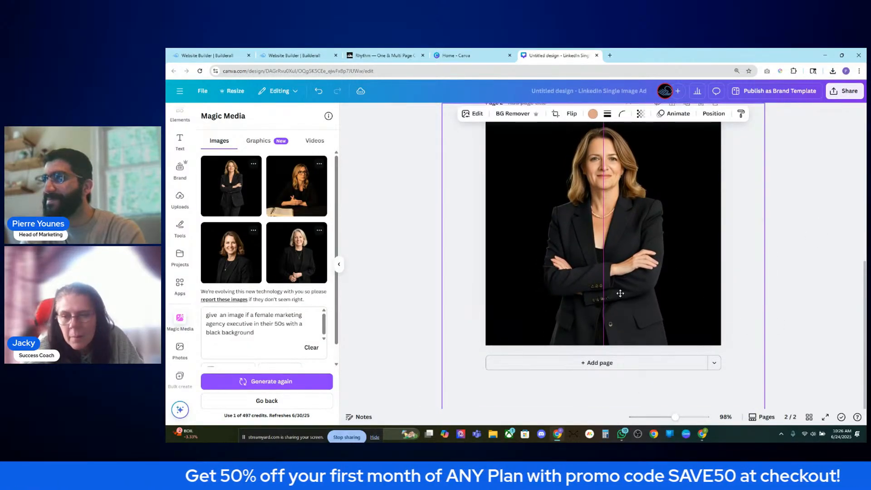
pyautogui.scroll(3, 778, 263)
pyautogui.scroll(2, 807, 253)
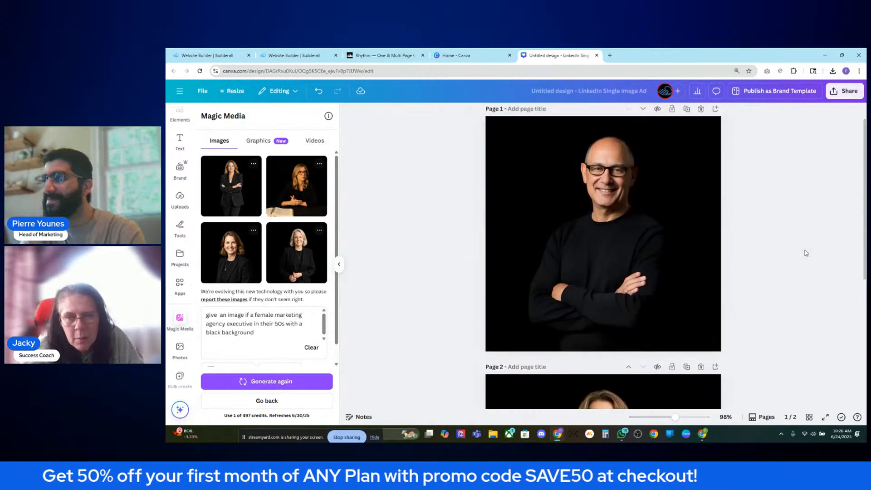
pyautogui.scroll(-4, 807, 253)
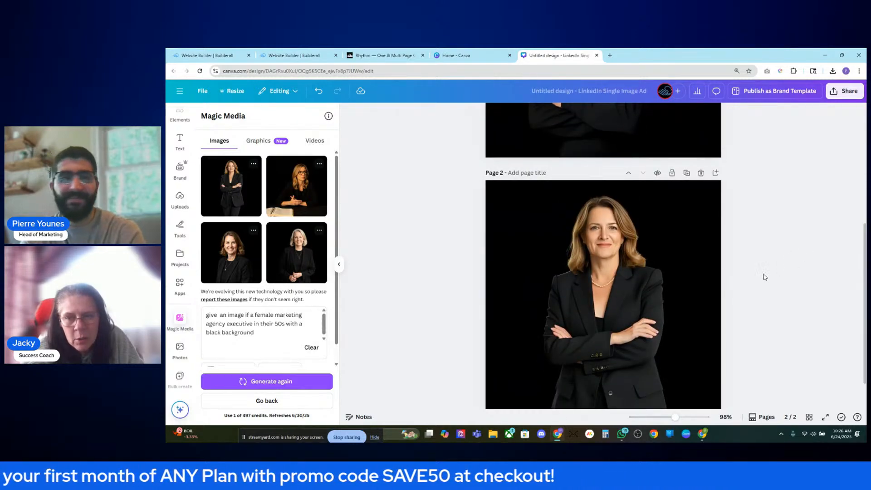
pyautogui.scroll(-1, 765, 278)
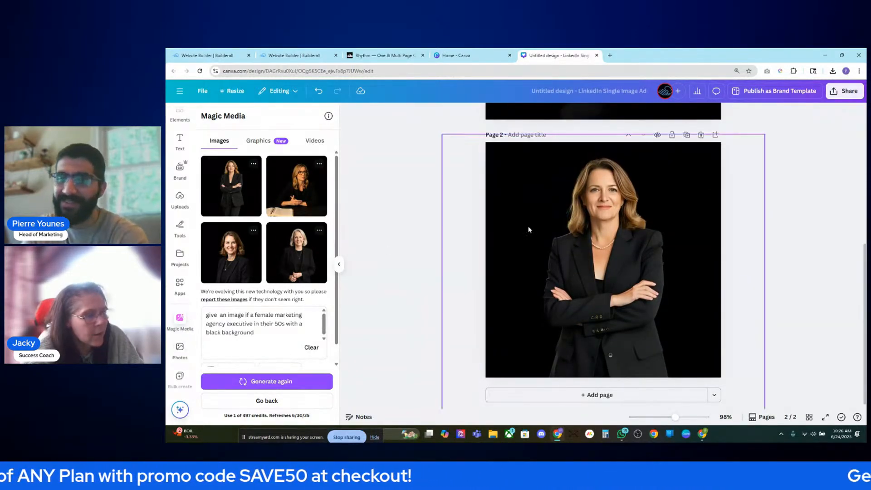
pyautogui.scroll(5, 661, 250)
pyautogui.scroll(-4, 731, 175)
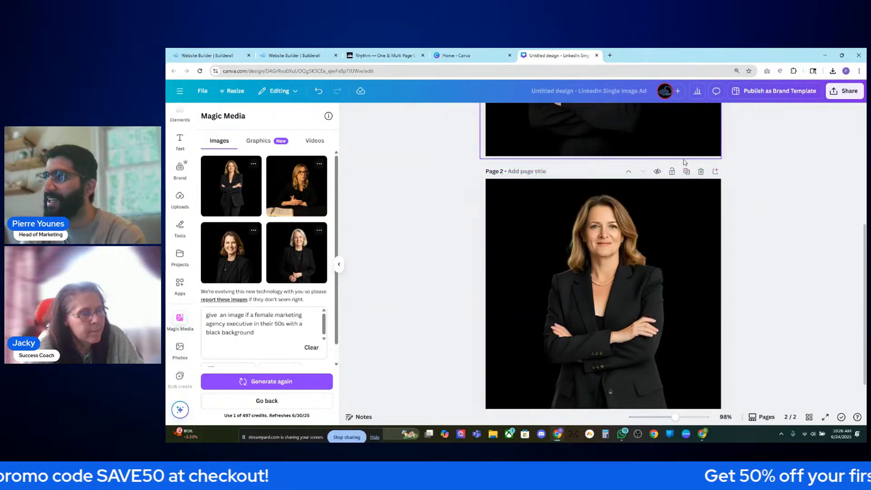
pyautogui.scroll(-2, 718, 255)
pyautogui.scroll(3, 719, 255)
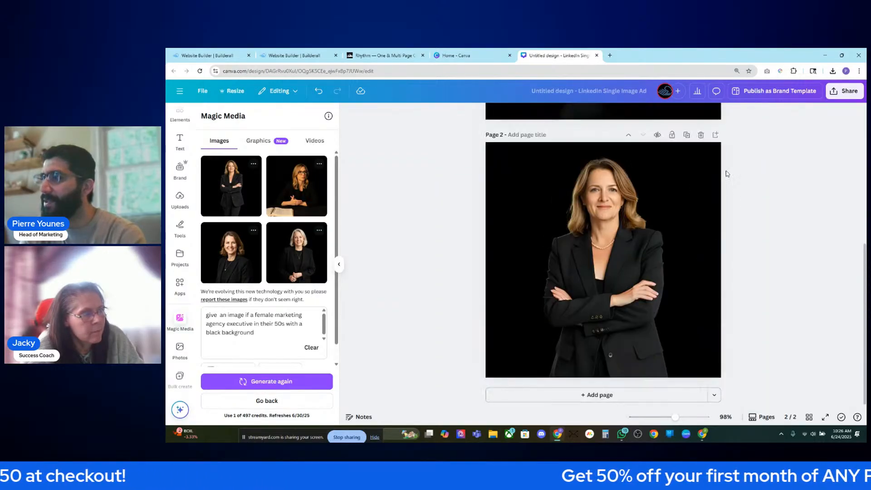
pyautogui.scroll(-2, 705, 256)
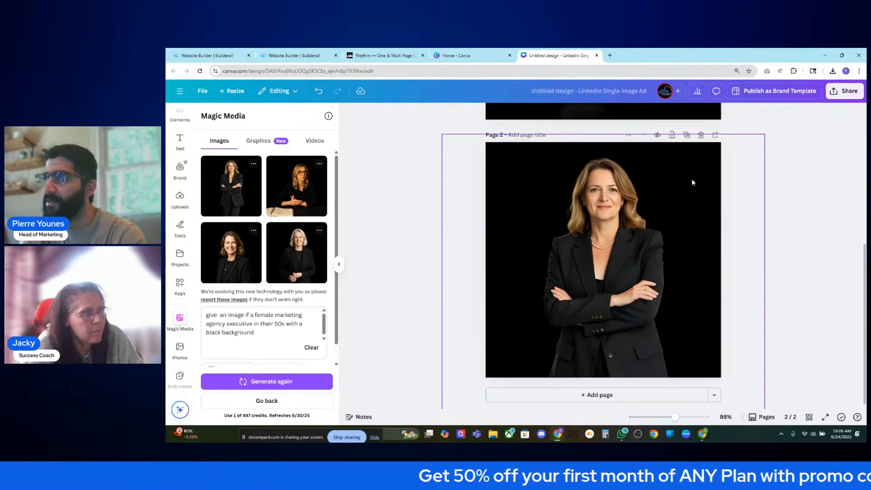
# - Look at the reference team section with hover photos, then return to the LinkedIn design
pyautogui.click(485, 57)
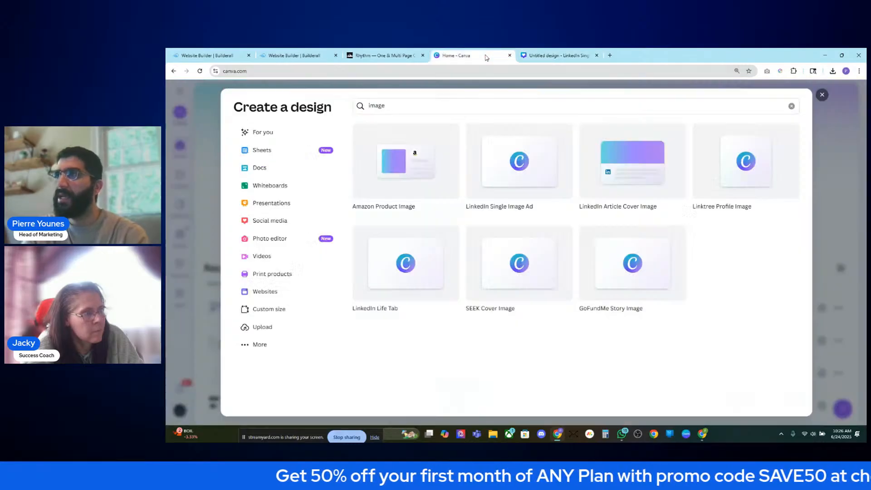
pyautogui.click(381, 55)
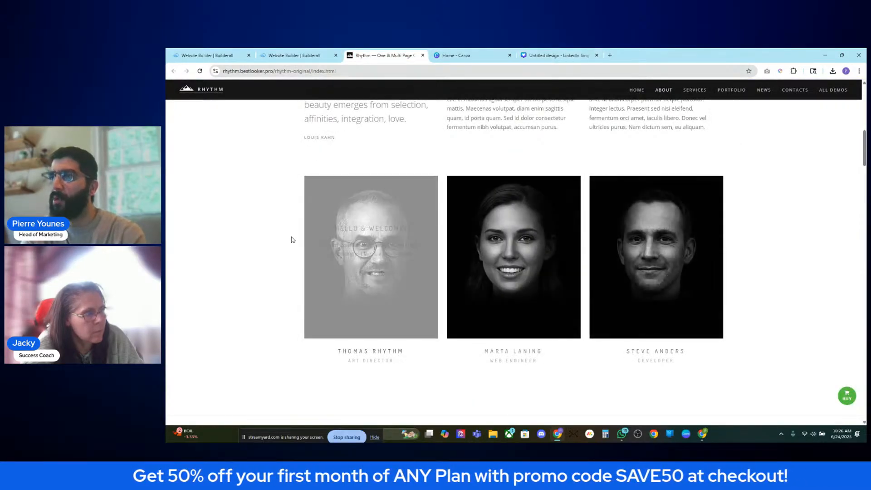
pyautogui.click(528, 55)
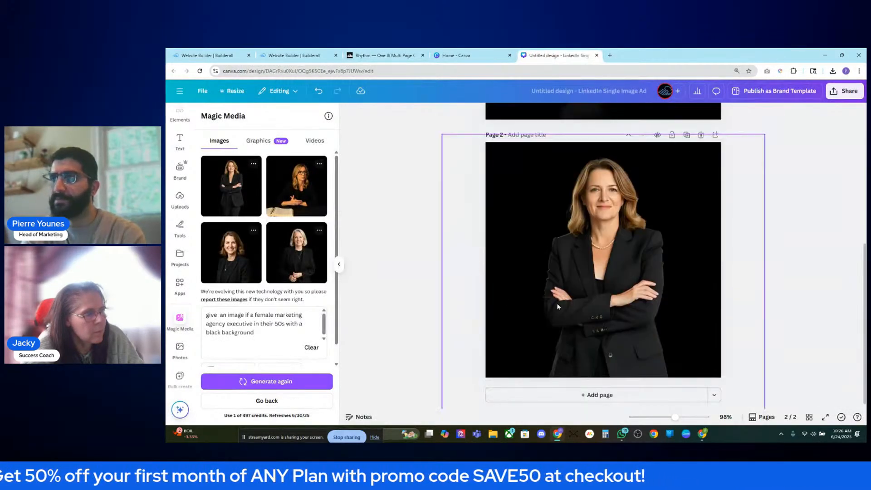
# - Add a blank third page and regenerate images with a 'creative designer' prompt, age phrase removed
pyautogui.click(514, 396)
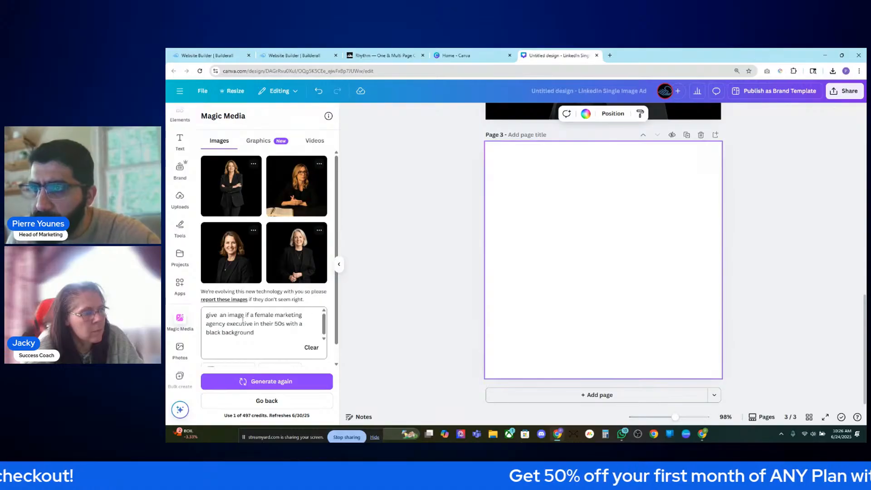
pyautogui.write('crea')
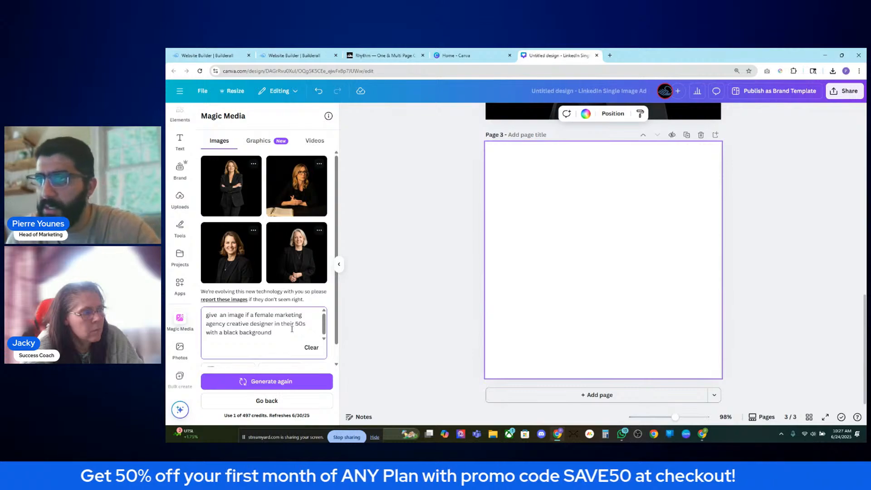
pyautogui.moveTo(292, 329); pyautogui.dragTo(304, 327)
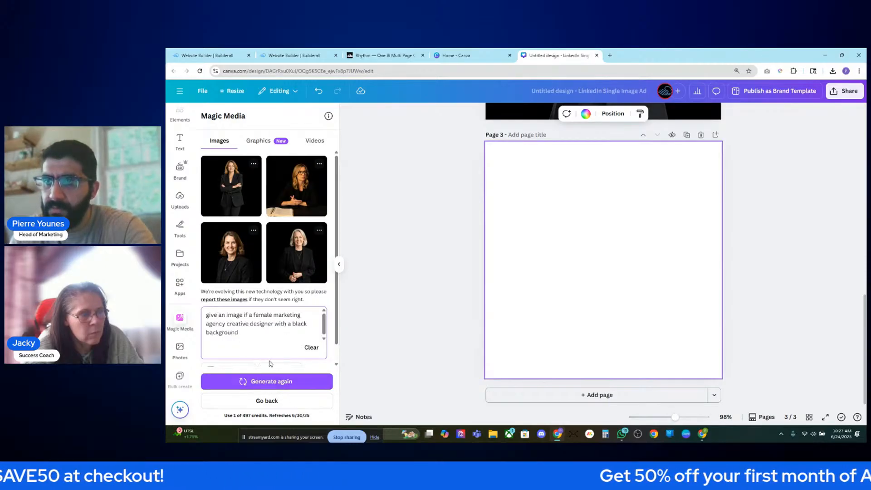
pyautogui.click(286, 382)
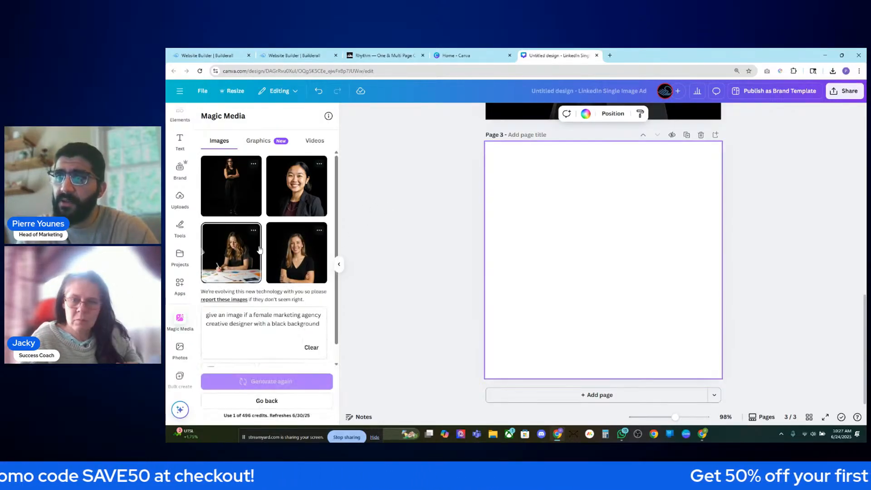
# - Place the desk and standing-woman images on page 3, then delete the standing woman
pyautogui.click(241, 255)
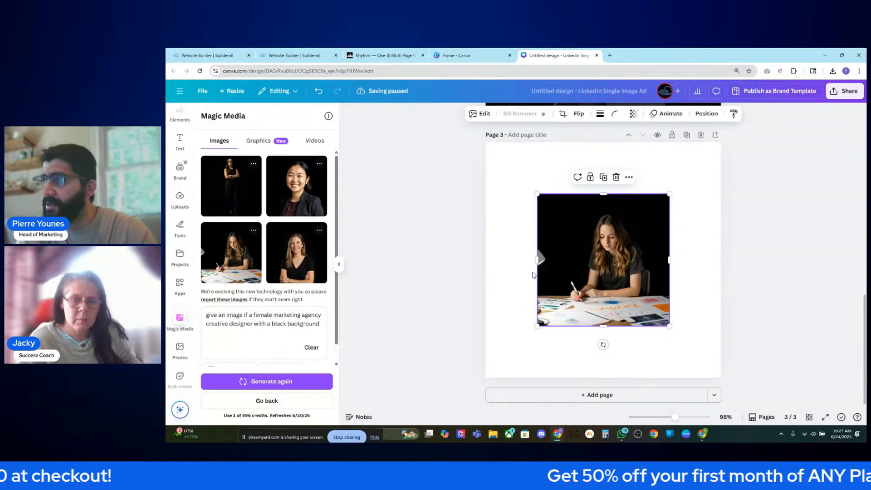
pyautogui.moveTo(234, 187); pyautogui.dragTo(620, 277)
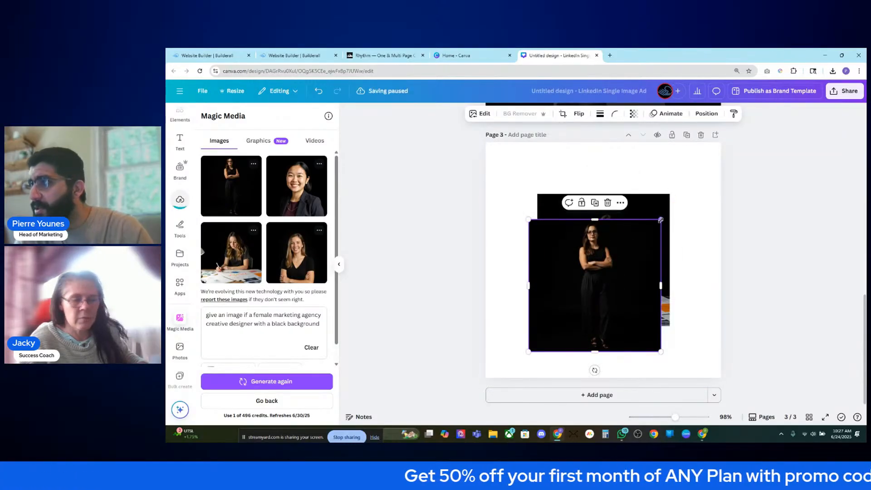
pyautogui.moveTo(667, 236); pyautogui.dragTo(649, 248)
pyautogui.press('Delete')
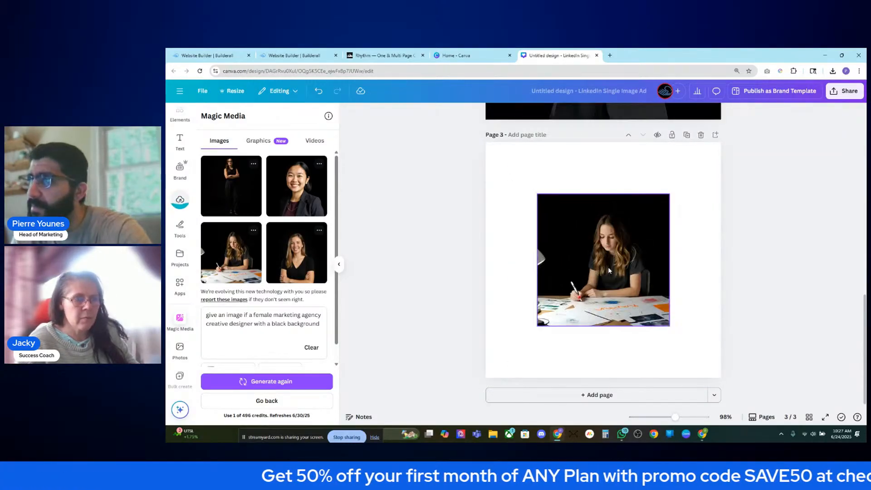
pyautogui.click(608, 266)
# - Try the smiling-woman image, then delete it and the desk image, leaving page 3 empty
pyautogui.moveTo(300, 208); pyautogui.dragTo(570, 232)
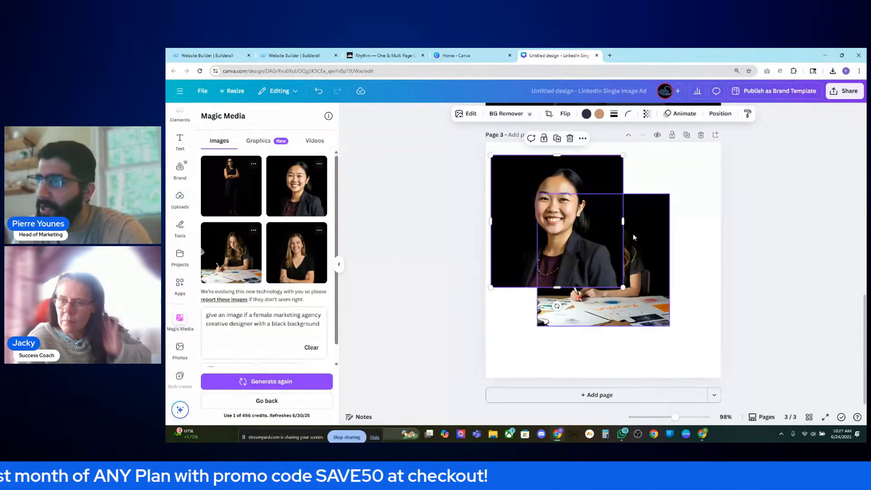
pyautogui.moveTo(613, 266); pyautogui.dragTo(624, 268)
pyautogui.press('Delete')
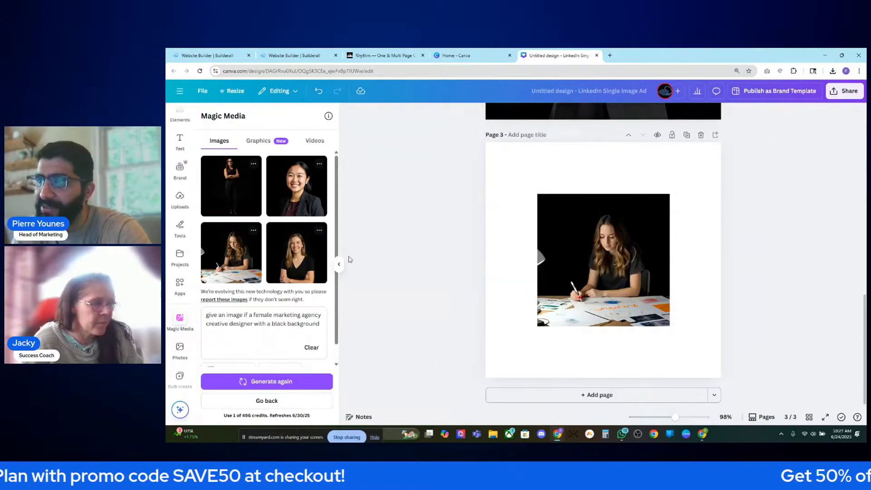
pyautogui.click(305, 265)
pyautogui.press('Delete')
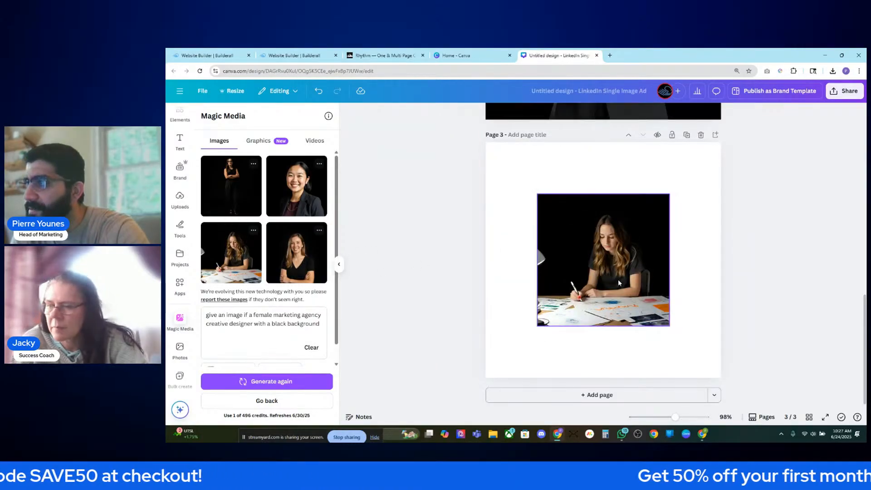
pyautogui.click(644, 284)
pyautogui.press('Delete')
pyautogui.scroll(-1, 281, 290)
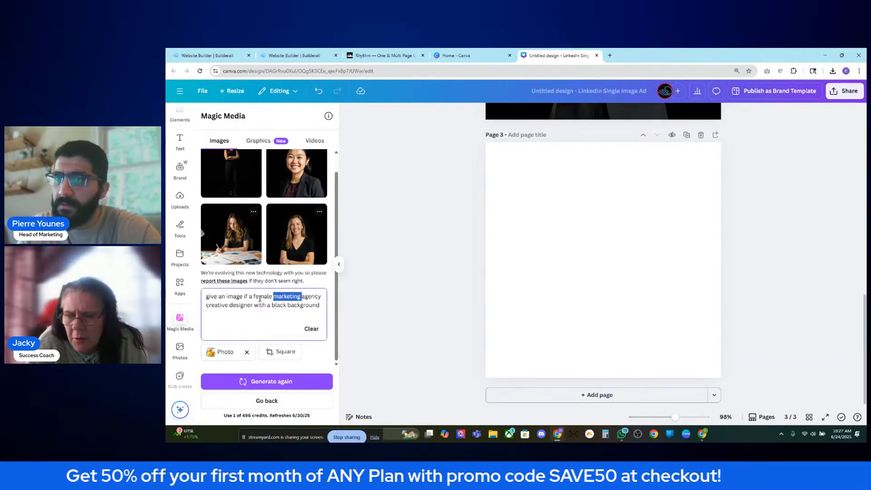
# - Drop 'marketing' from the prompt, change 'creative' to 'graphic', and generate new images
pyautogui.press('BackSpace')
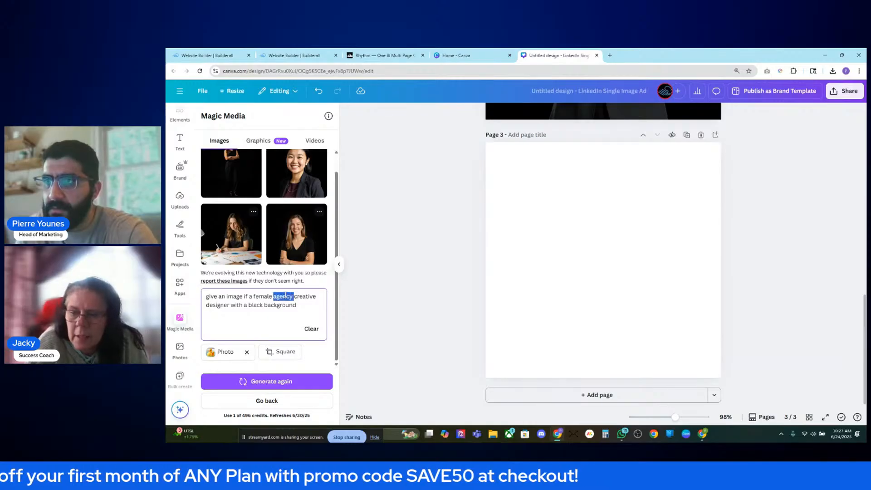
pyautogui.click(370, 52)
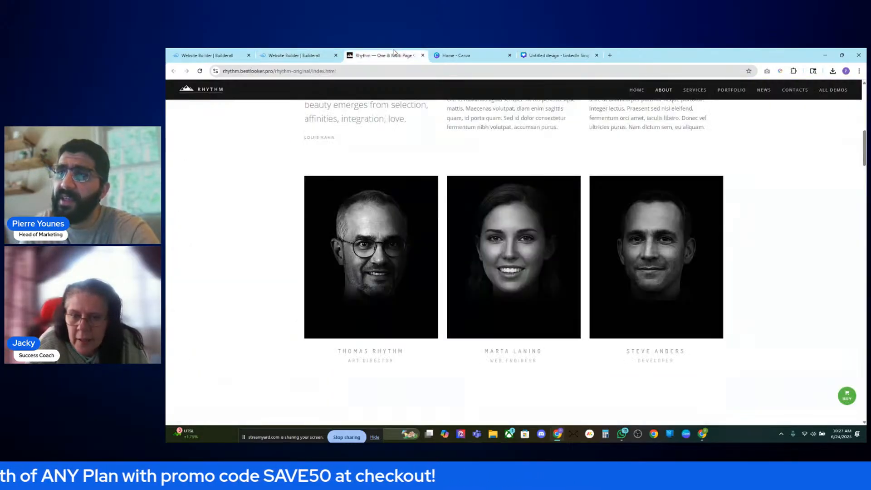
pyautogui.click(590, 55)
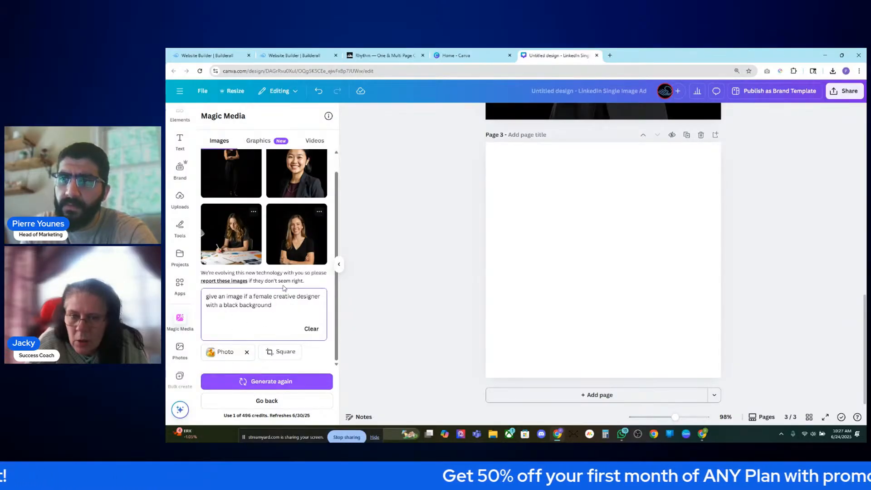
pyautogui.write('graphi')
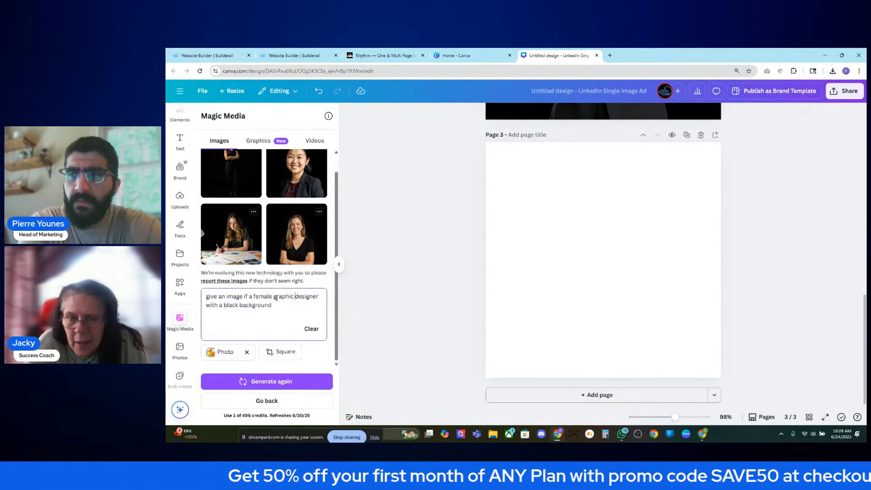
pyautogui.press('Return')
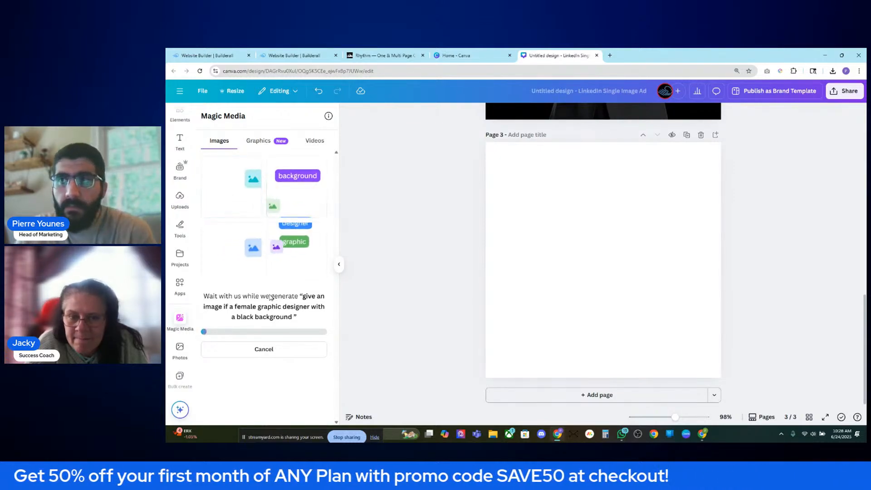
pyautogui.click(381, 55)
# - Switch to the Builderall editor, then to the Rhythm demo to compare the team hover effects
pyautogui.click(309, 55)
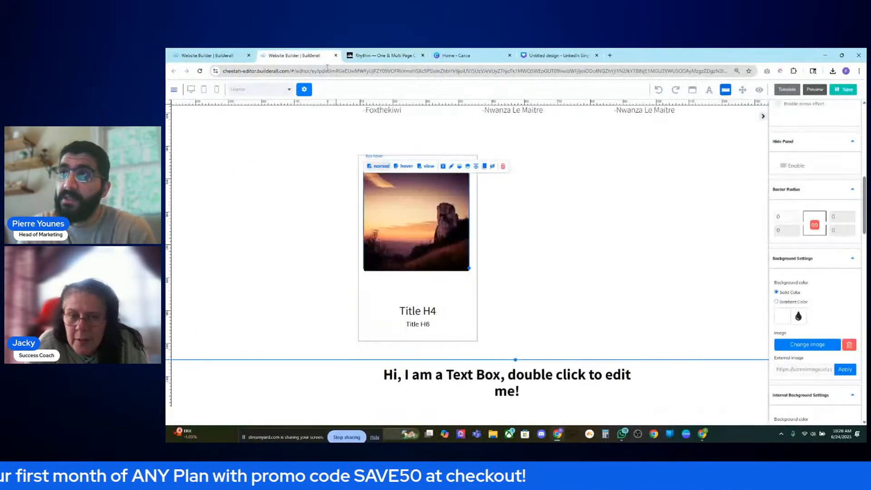
pyautogui.scroll(2, 549, 254)
pyautogui.scroll(-3, 548, 253)
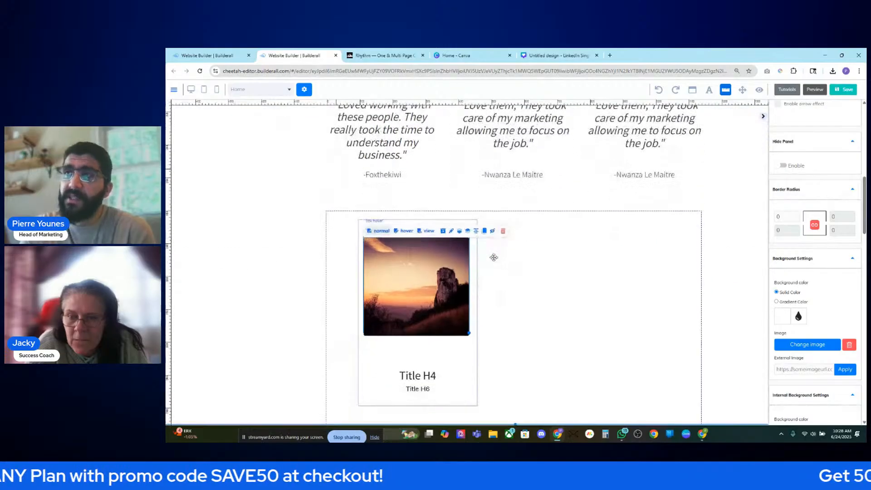
pyautogui.click(374, 55)
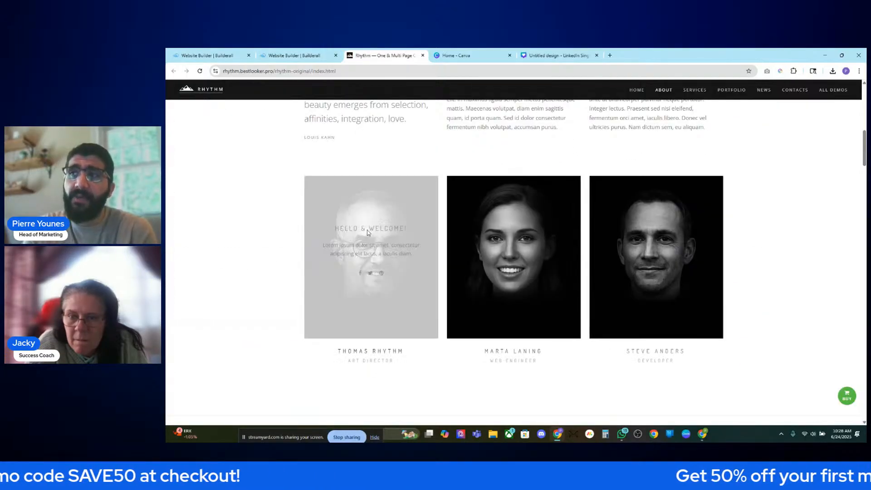
pyautogui.scroll(1, 471, 248)
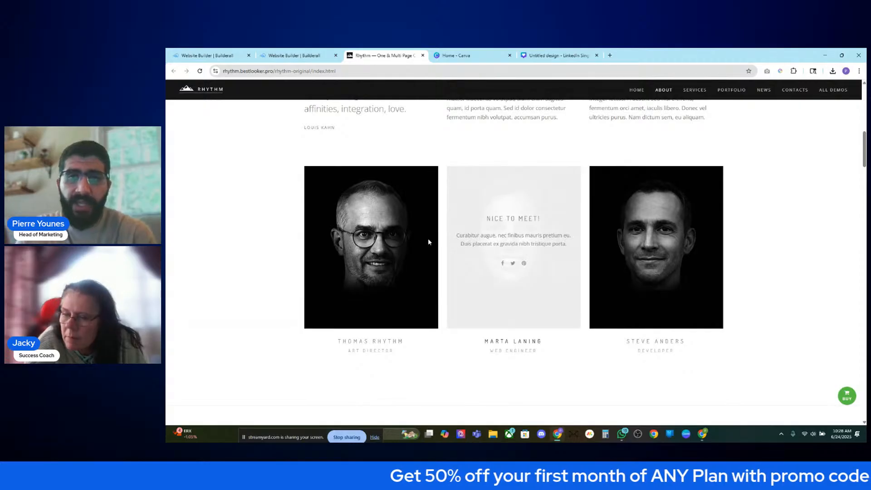
# - Add all four graphic-designer images (table, tablet, long-haired, hijab) to page 3
pyautogui.click(550, 55)
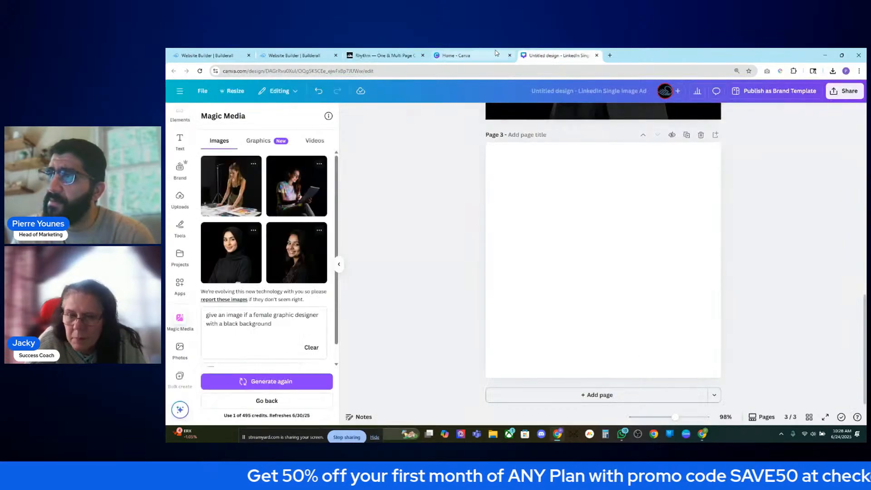
pyautogui.click(220, 188)
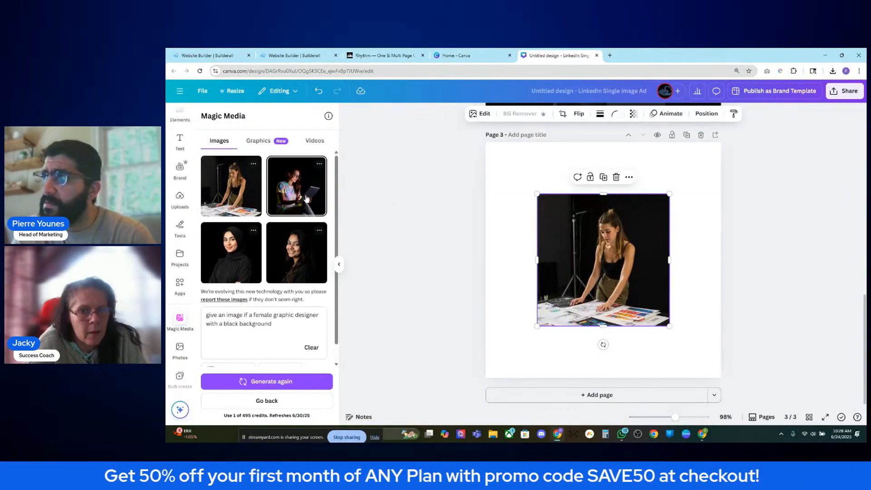
pyautogui.click(289, 187)
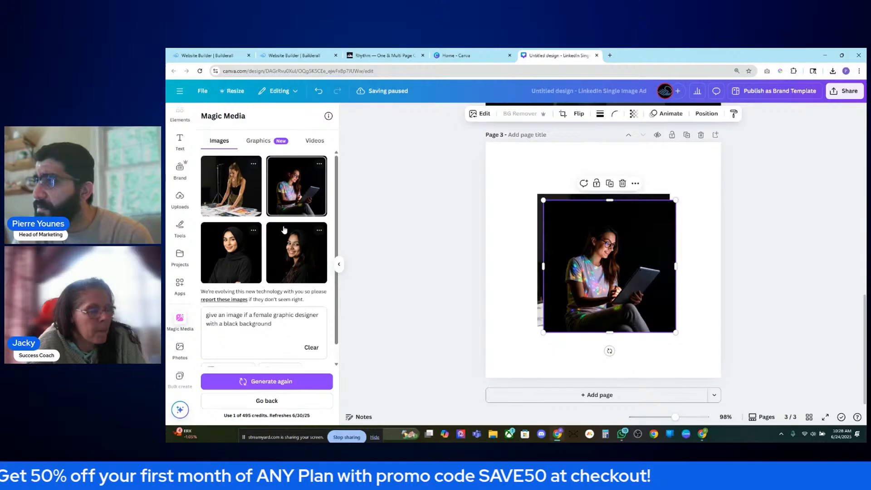
pyautogui.click(279, 255)
pyautogui.click(229, 253)
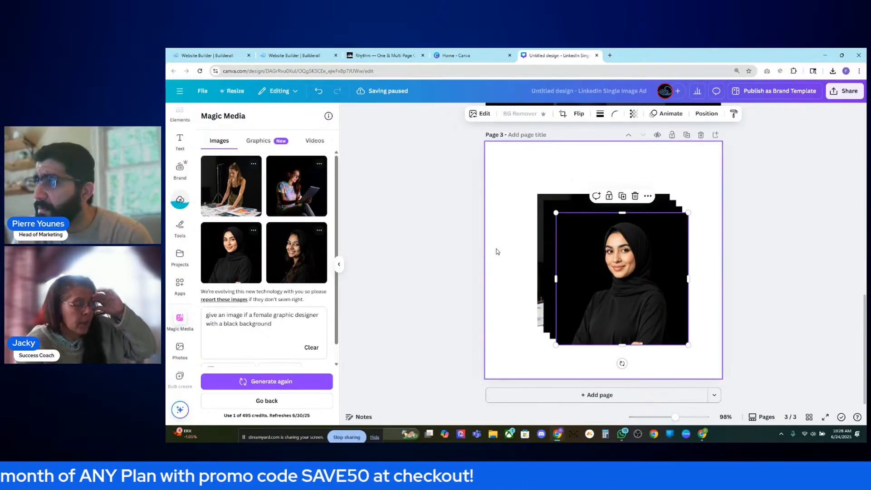
# - Delete the hijab and smiling long-haired woman images
pyautogui.moveTo(601, 296); pyautogui.dragTo(578, 308)
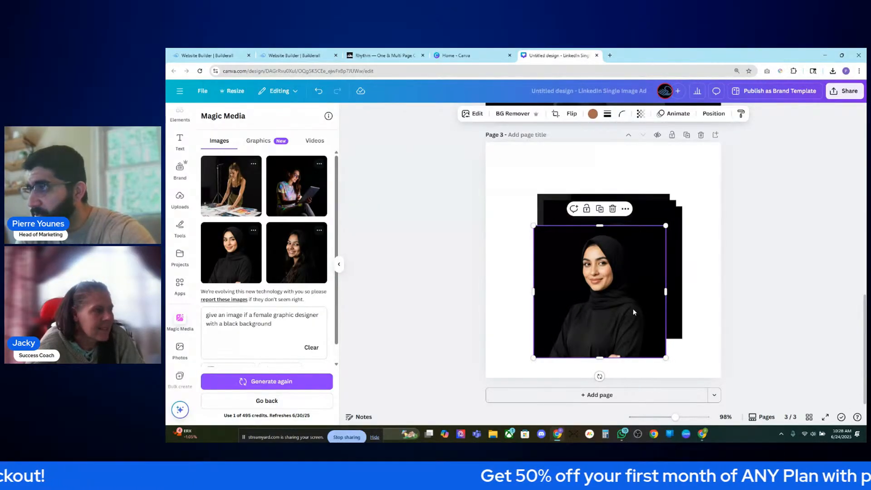
pyautogui.press('Delete')
pyautogui.click(664, 289)
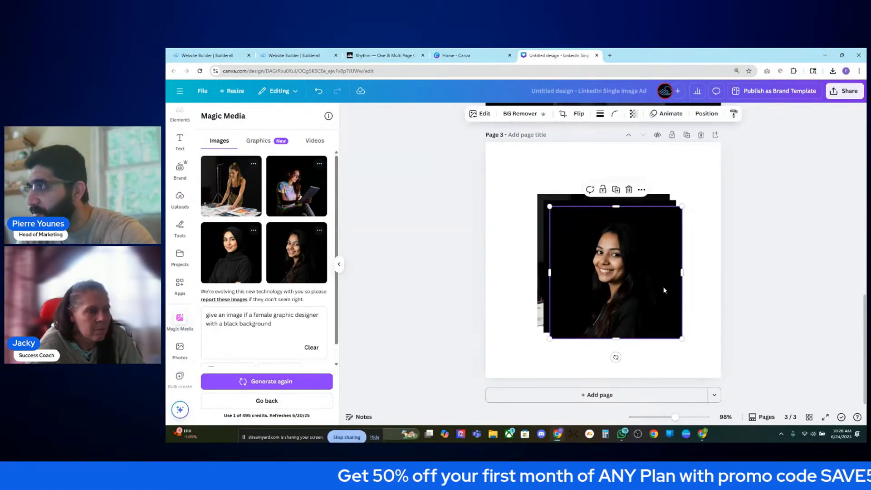
pyautogui.press('Delete')
# - Compare the tablet and designer-at-table images side by side, then delete the table image
pyautogui.moveTo(661, 284); pyautogui.dragTo(560, 249)
pyautogui.moveTo(656, 255); pyautogui.dragTo(704, 236)
pyautogui.moveTo(531, 290); pyautogui.dragTo(556, 304)
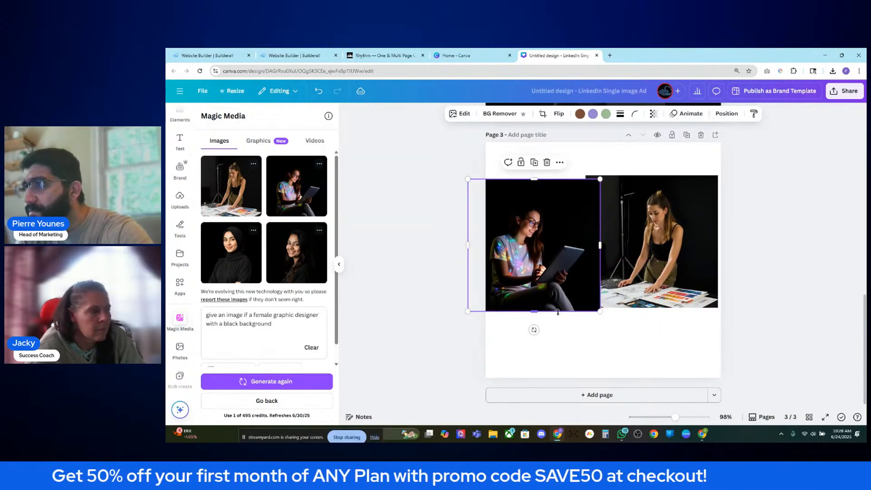
pyautogui.moveTo(553, 264); pyautogui.dragTo(571, 262)
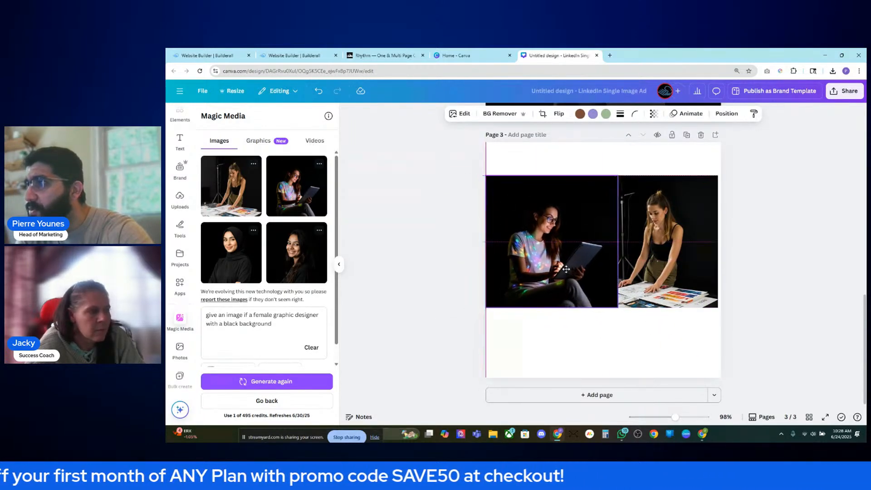
pyautogui.moveTo(617, 308); pyautogui.dragTo(596, 292)
pyautogui.click(618, 285)
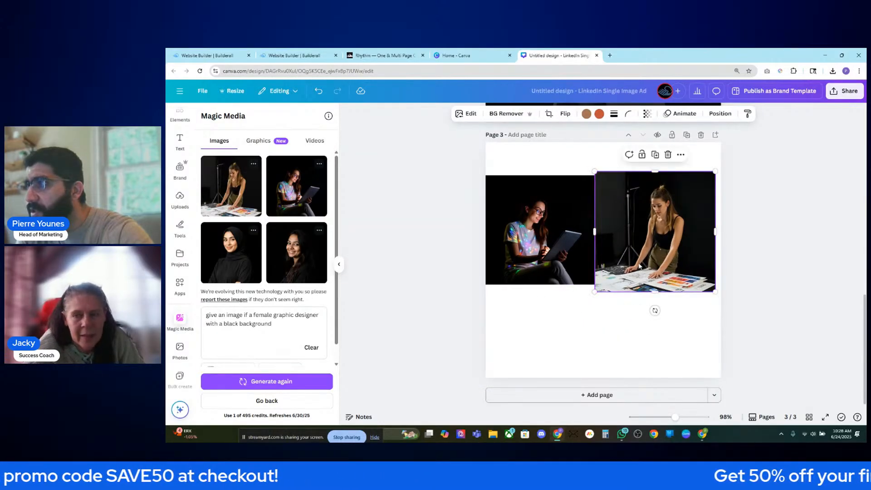
pyautogui.moveTo(633, 270); pyautogui.dragTo(624, 274)
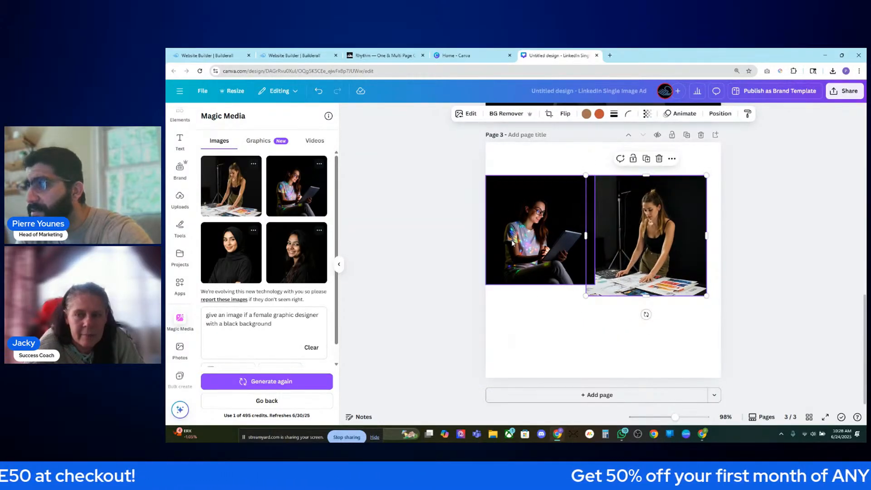
pyautogui.press('Delete')
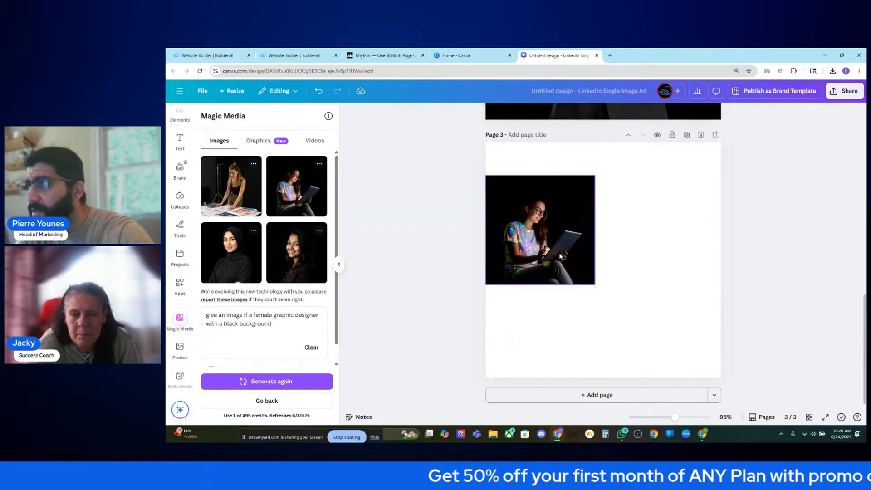
# - Enlarge the tablet image to fill page 3 and centre it
pyautogui.moveTo(562, 252); pyautogui.dragTo(558, 211)
pyautogui.moveTo(590, 244); pyautogui.dragTo(765, 370)
pyautogui.moveTo(697, 338); pyautogui.dragTo(692, 332)
pyautogui.scroll(3, 763, 309)
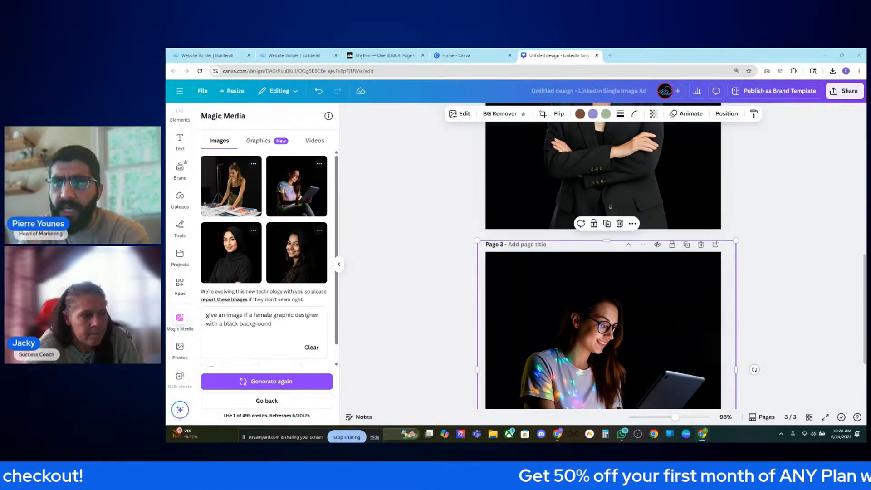
# - Check the Rhythm demo and Builderall editor, then return to the Untitled Canva design
pyautogui.click(403, 54)
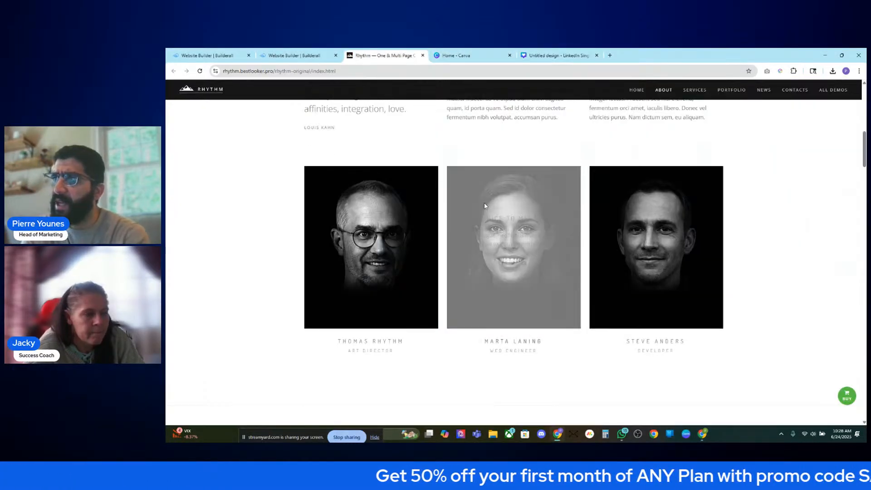
pyautogui.click(297, 54)
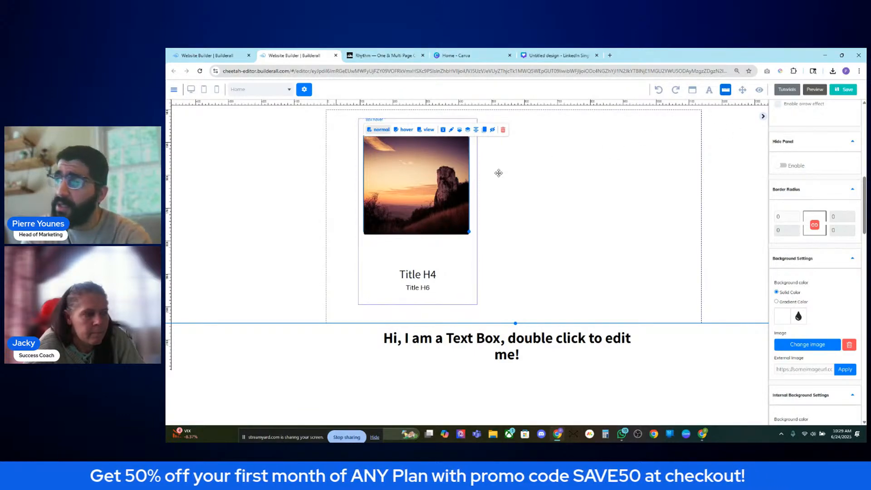
pyautogui.click(476, 51)
pyautogui.click(551, 55)
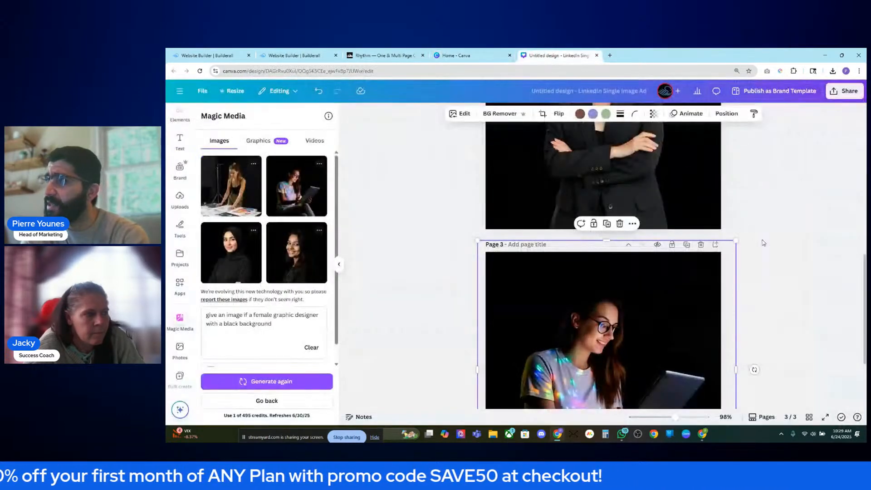
pyautogui.scroll(5, 793, 242)
pyautogui.scroll(-10, 793, 243)
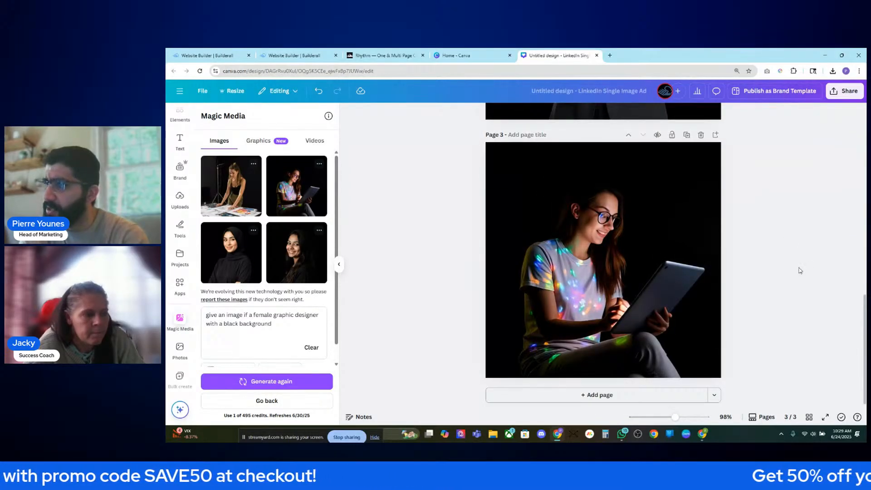
pyautogui.scroll(10, 792, 275)
# - Download pages 2–3 as PNG, leaving page 1 out
pyautogui.click(844, 91)
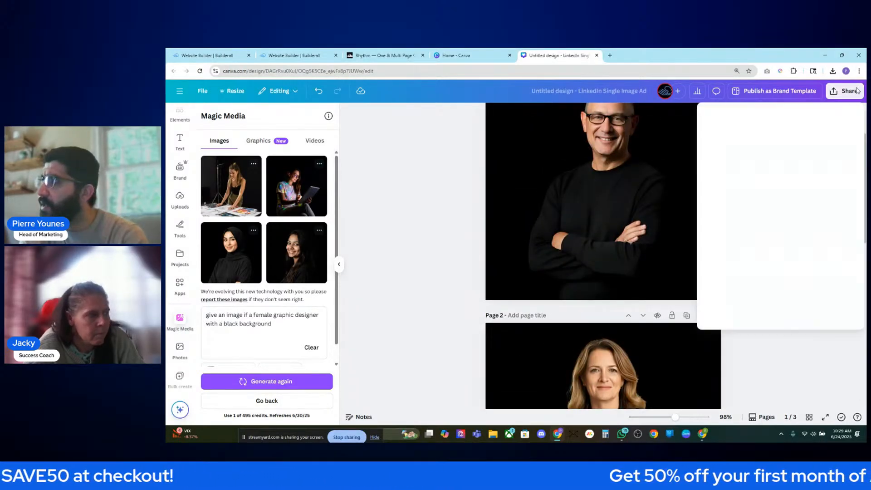
pyautogui.click(721, 261)
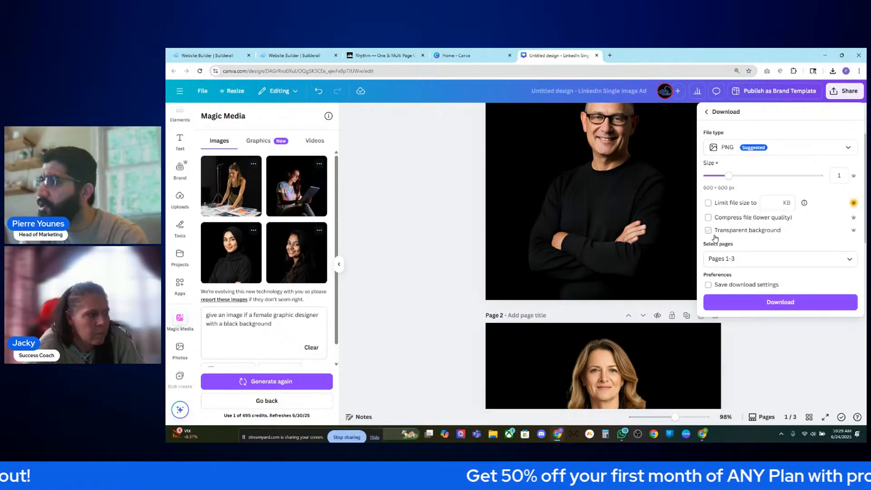
pyautogui.click(726, 259)
pyautogui.click(716, 314)
pyautogui.click(716, 314)
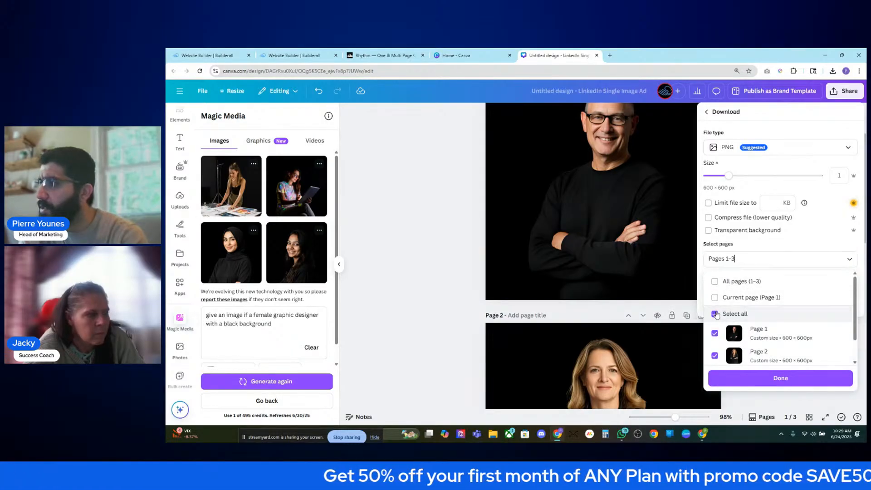
pyautogui.scroll(-1, 716, 326)
pyautogui.click(715, 306)
pyautogui.click(780, 378)
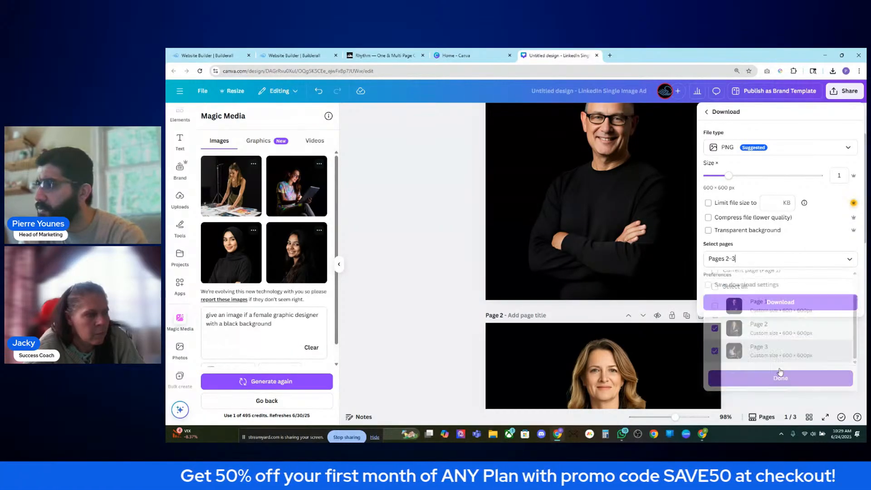
pyautogui.click(780, 302)
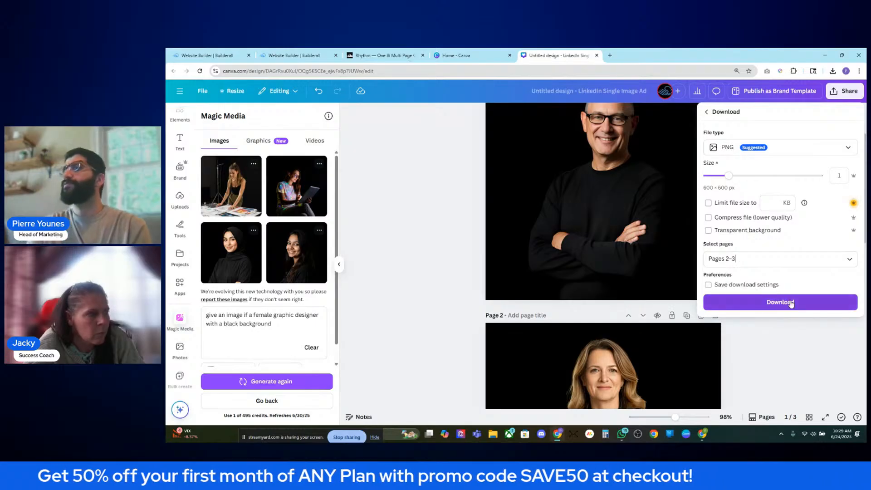
# - Close the Canva home tab and go back to the Builderall editor
pyautogui.click(466, 58)
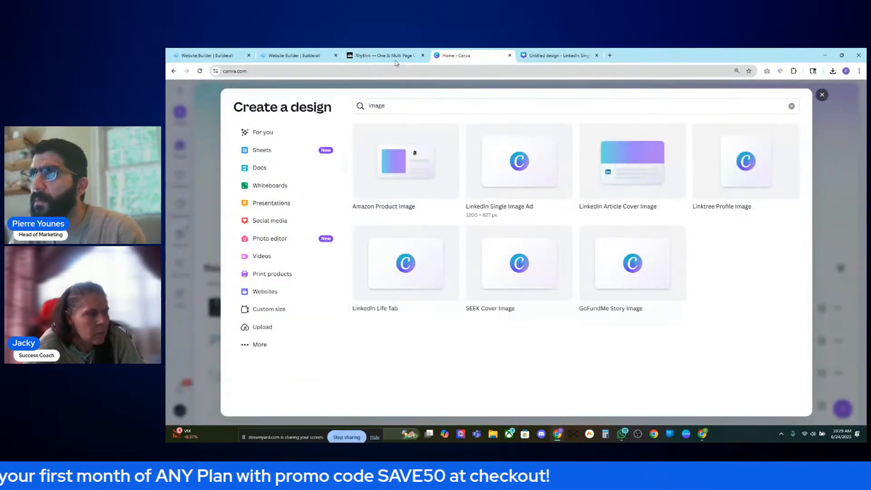
pyautogui.hotkey('ctrl', 'w')
pyautogui.click(378, 55)
pyautogui.click(295, 55)
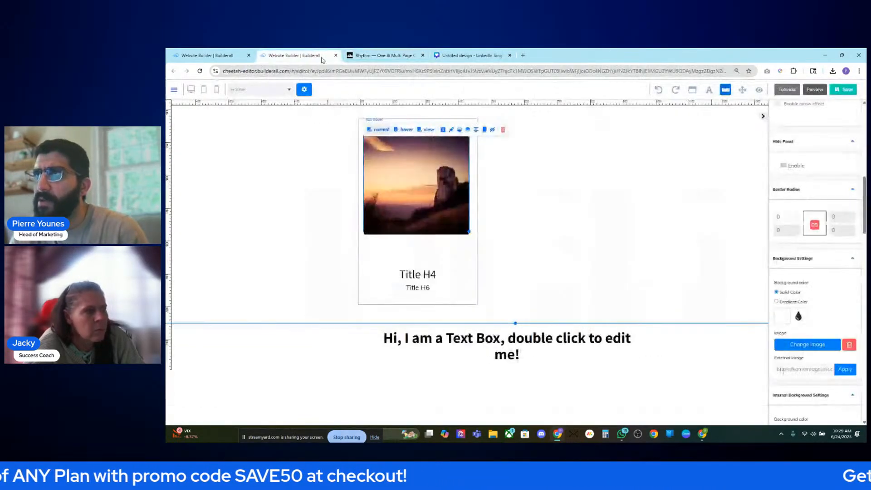
# - Upload Untitled design (26).png from the computer into the Builderall file library
pyautogui.click(808, 345)
pyautogui.click(452, 292)
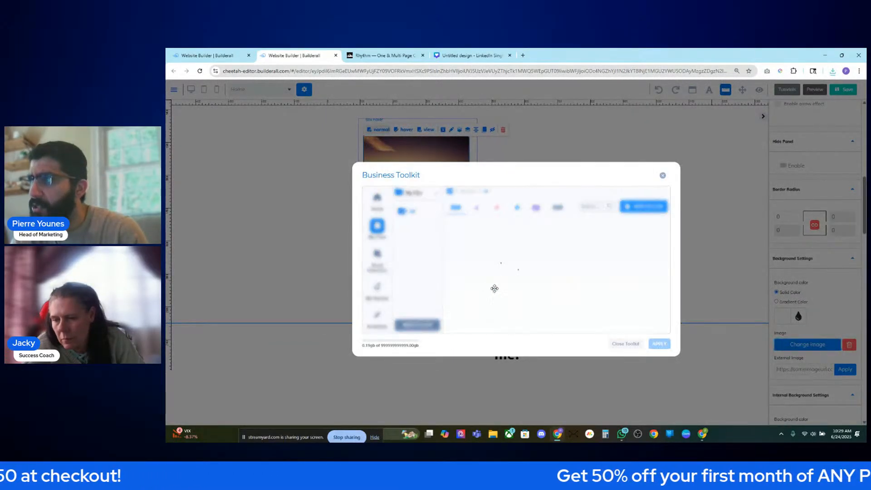
pyautogui.click(517, 220)
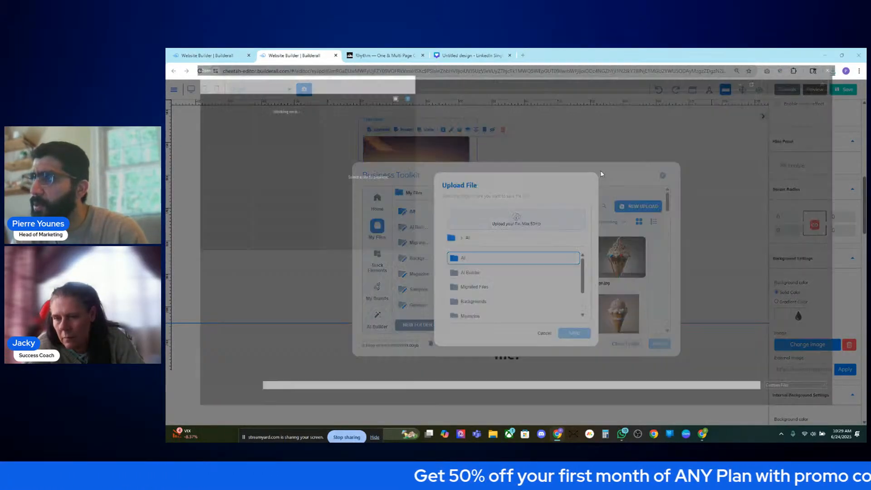
pyautogui.click(254, 129)
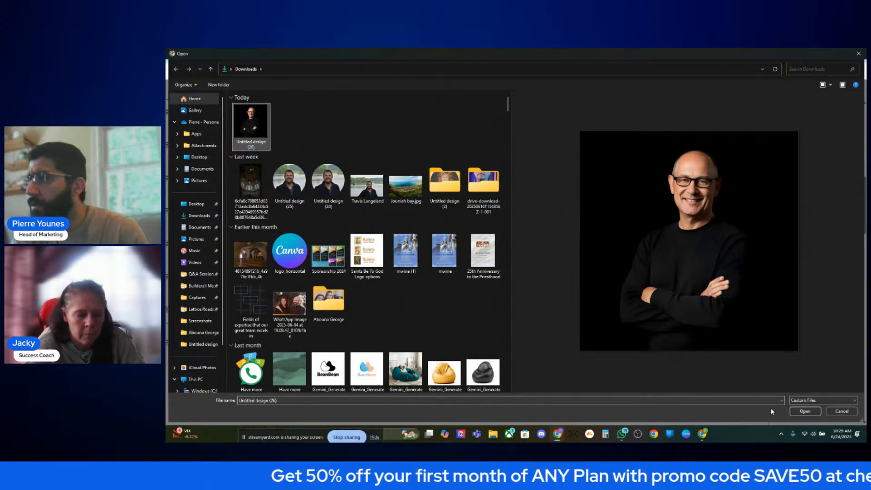
pyautogui.click(806, 411)
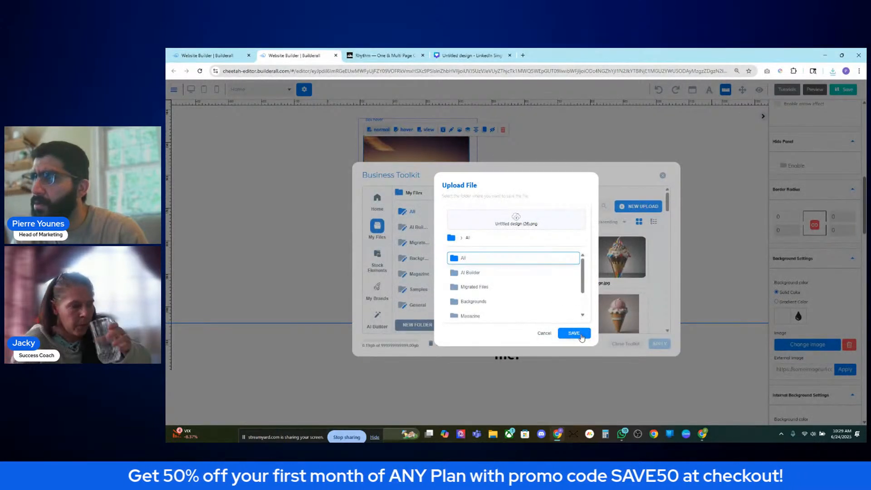
pyautogui.click(574, 333)
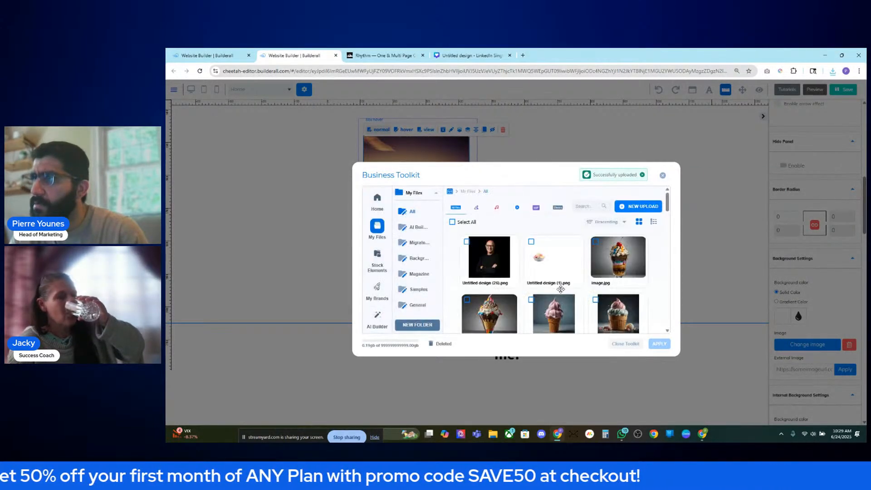
# - Apply the uploaded headshot twice, undoing each accidental section-background change
pyautogui.click(489, 260)
pyautogui.click(659, 344)
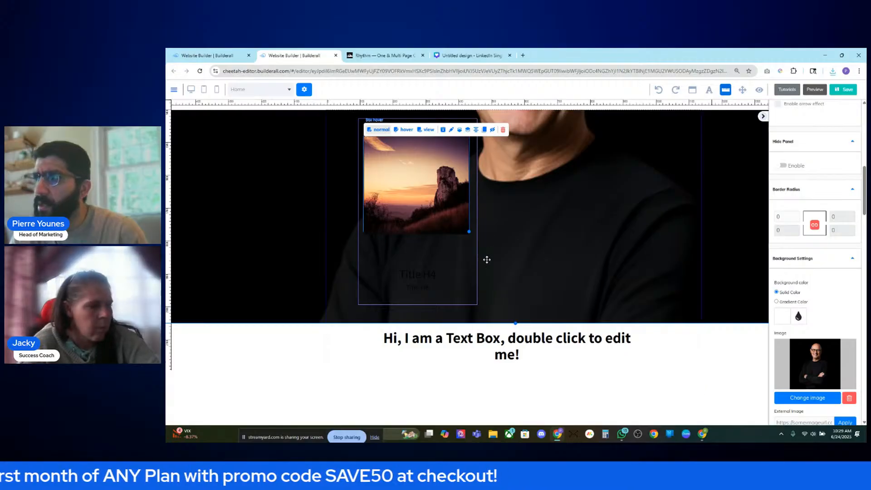
pyautogui.scroll(3, 486, 259)
pyautogui.scroll(-2, 435, 254)
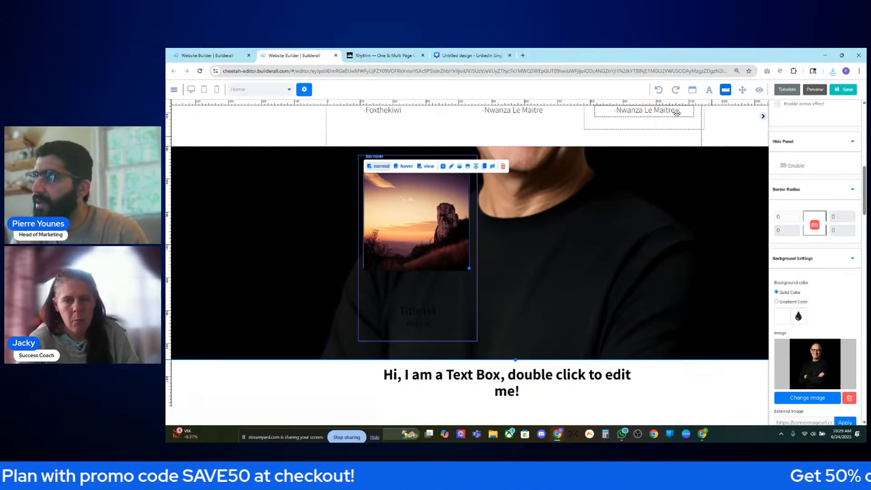
pyautogui.hotkey('ctrl', 'z')
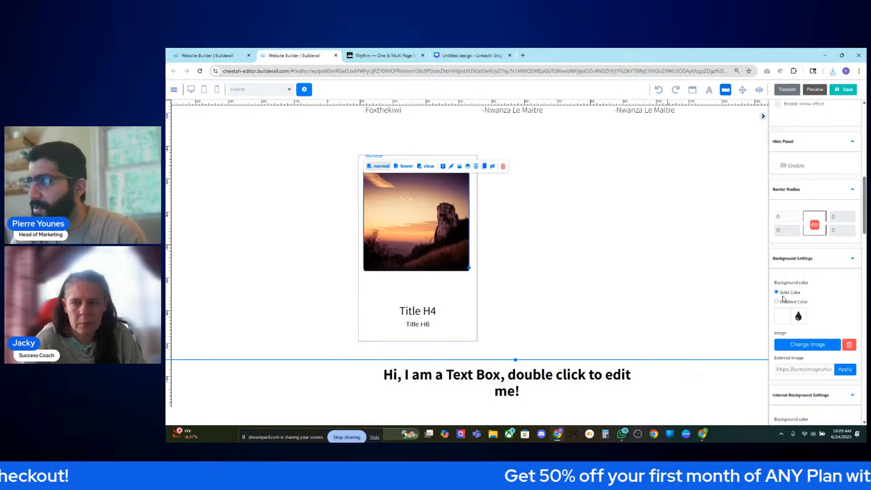
pyautogui.click(790, 345)
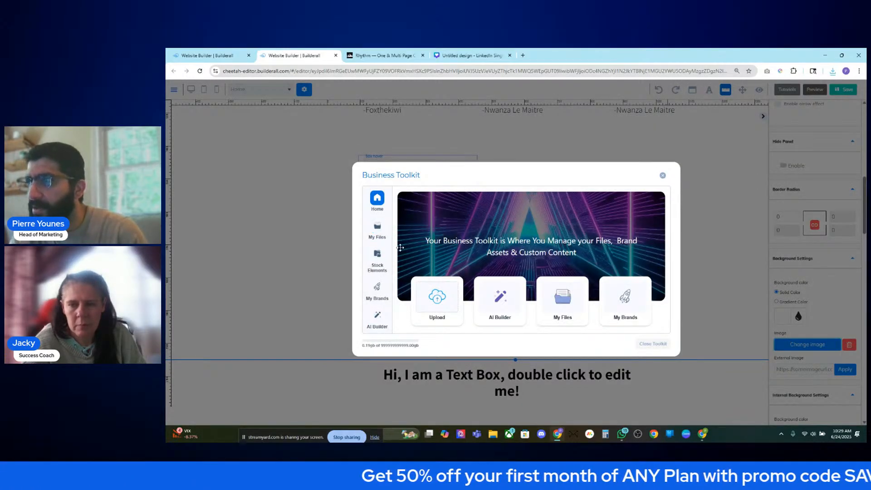
pyautogui.click(377, 229)
pyautogui.click(490, 256)
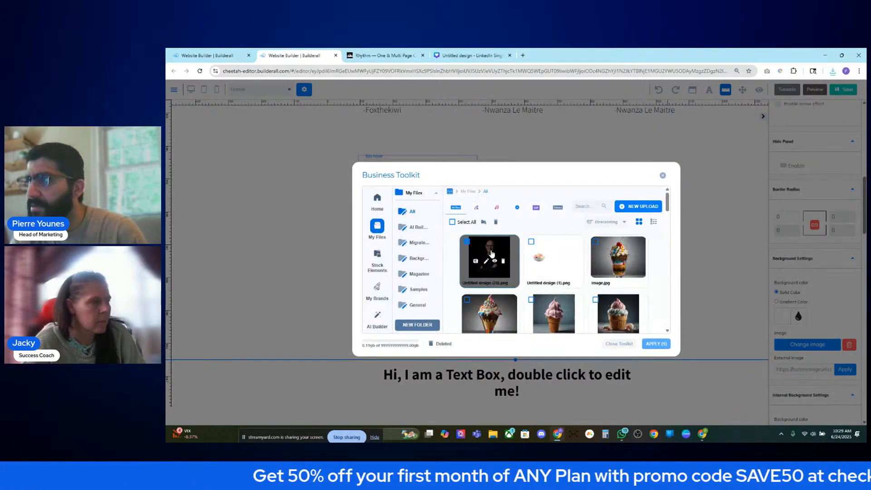
pyautogui.click(656, 343)
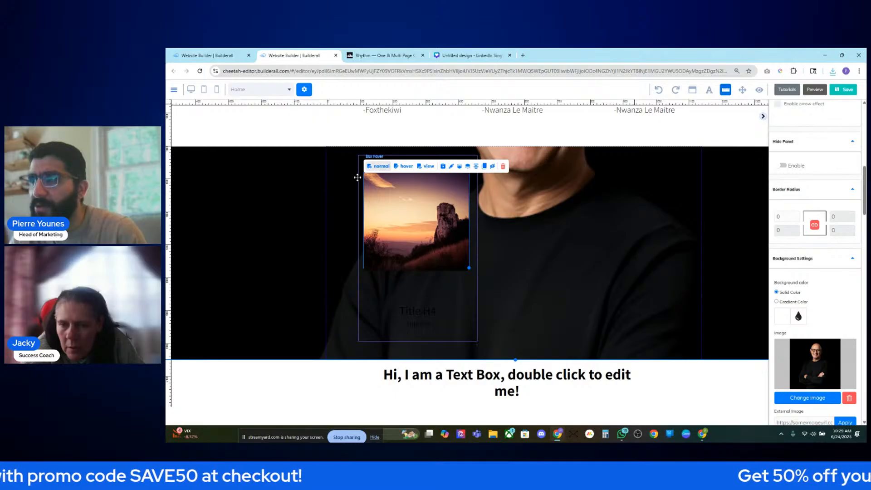
pyautogui.click(660, 90)
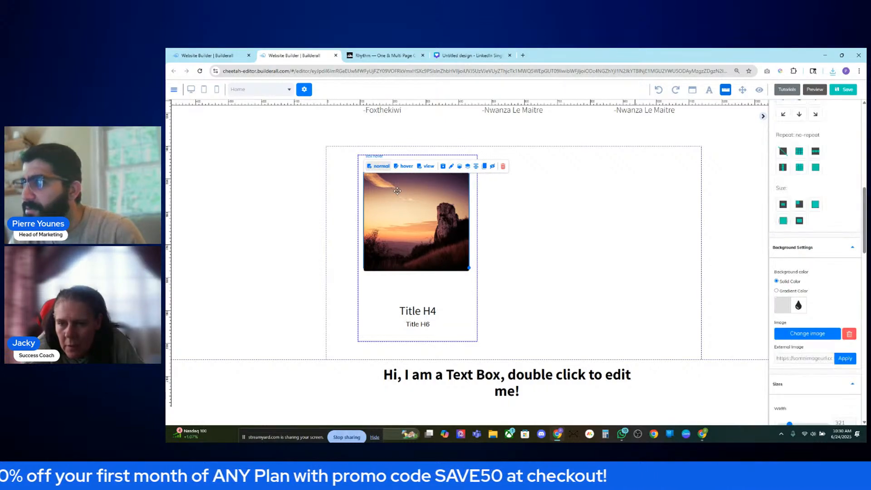
# - Apply the previously uploaded headshot from the image library to the card, cancelling a new upload
pyautogui.click(808, 334)
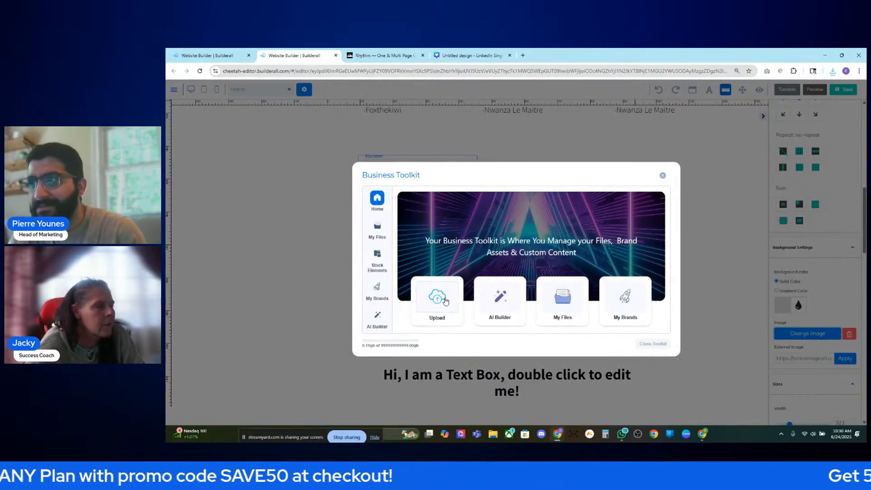
pyautogui.click(436, 293)
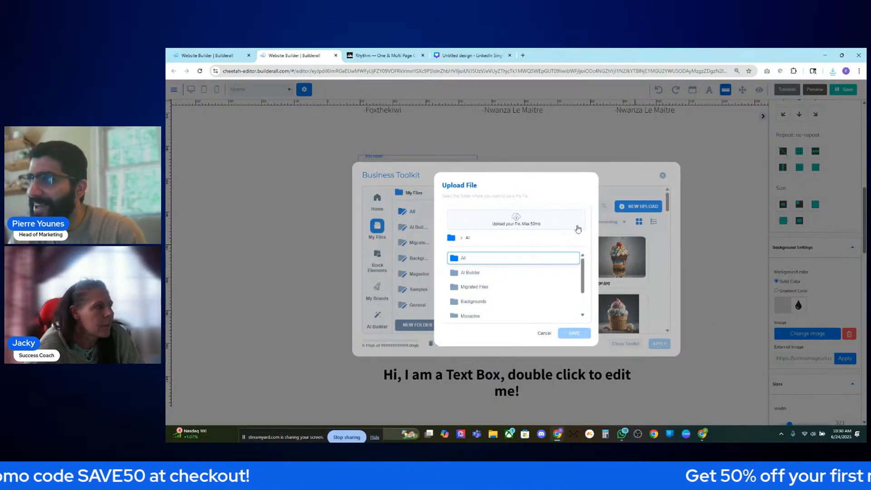
pyautogui.click(544, 333)
pyautogui.click(488, 260)
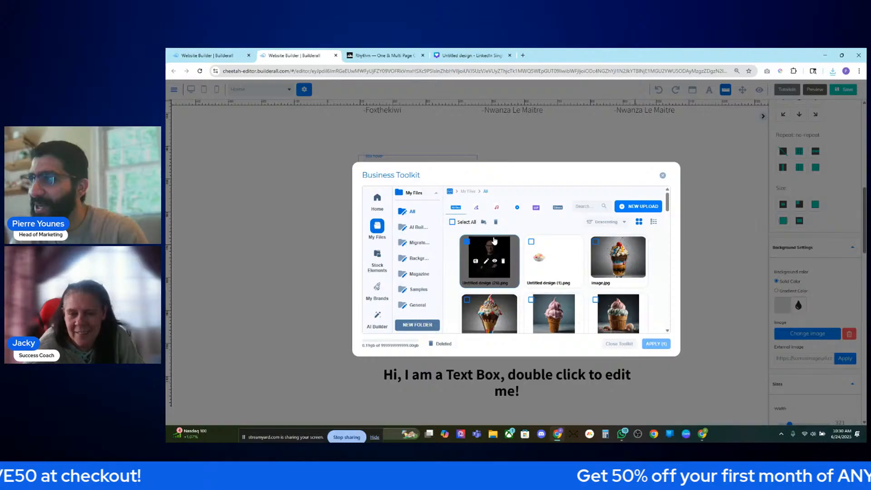
pyautogui.click(659, 344)
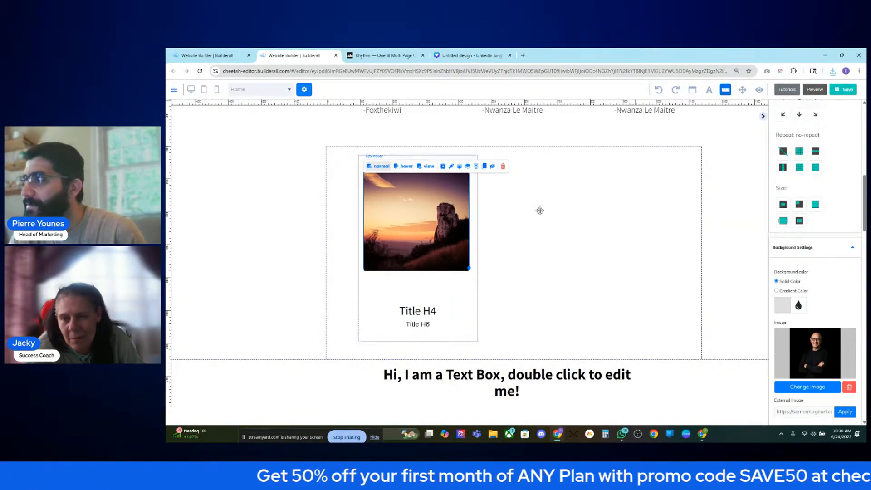
pyautogui.scroll(-5, 818, 272)
pyautogui.scroll(5, 818, 277)
pyautogui.scroll(2, 517, 196)
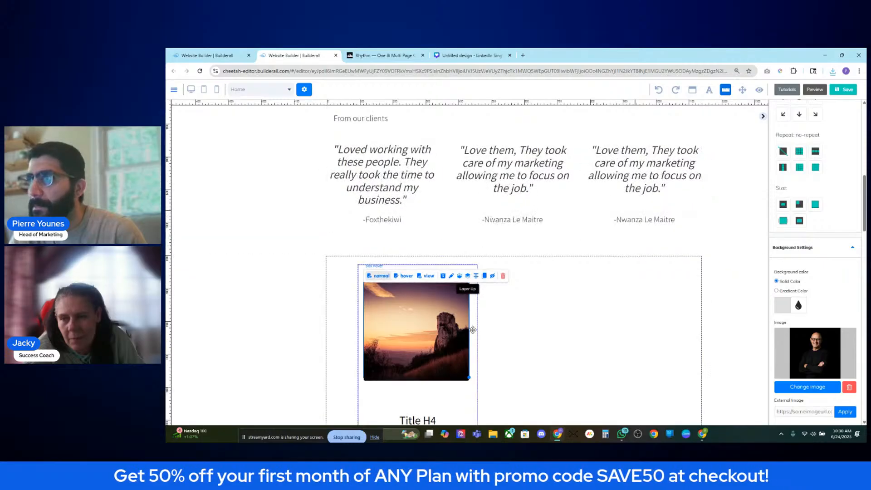
pyautogui.scroll(-1, 429, 311)
pyautogui.moveTo(418, 299)
pyautogui.mouseDown()
pyautogui.moveTo(466, 299)
pyautogui.moveTo(418, 295)
pyautogui.mouseUp()
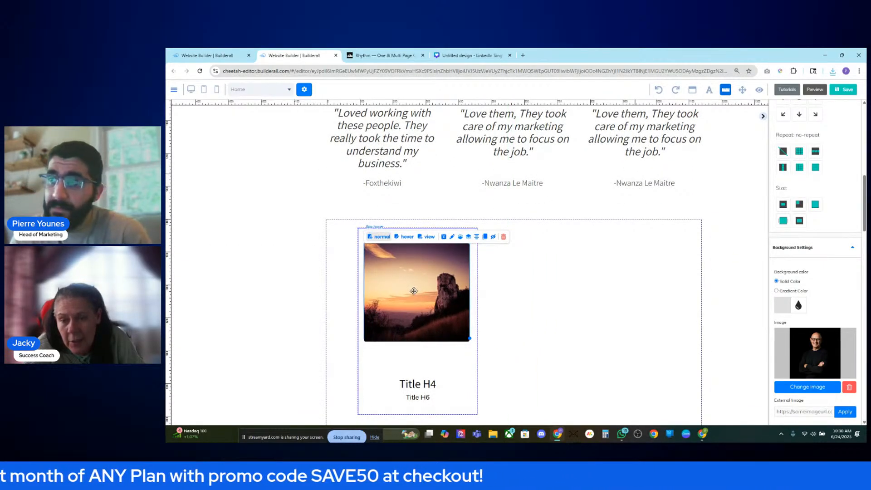
# - Compare the card's hover and normal states, undoing the last change in between
pyautogui.click(401, 237)
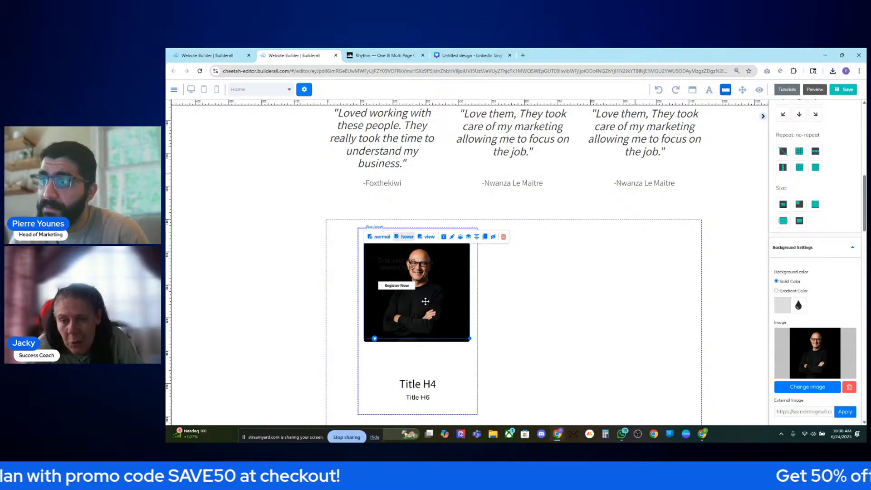
pyautogui.click(383, 237)
pyautogui.click(406, 237)
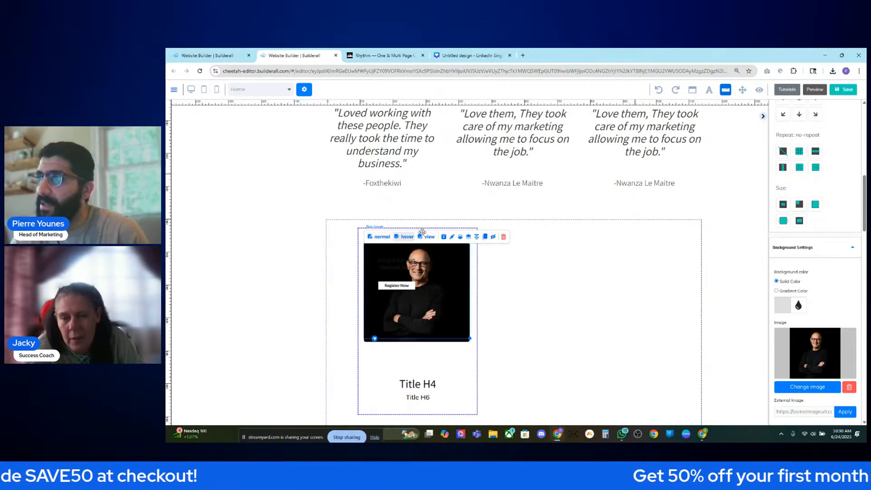
pyautogui.click(659, 90)
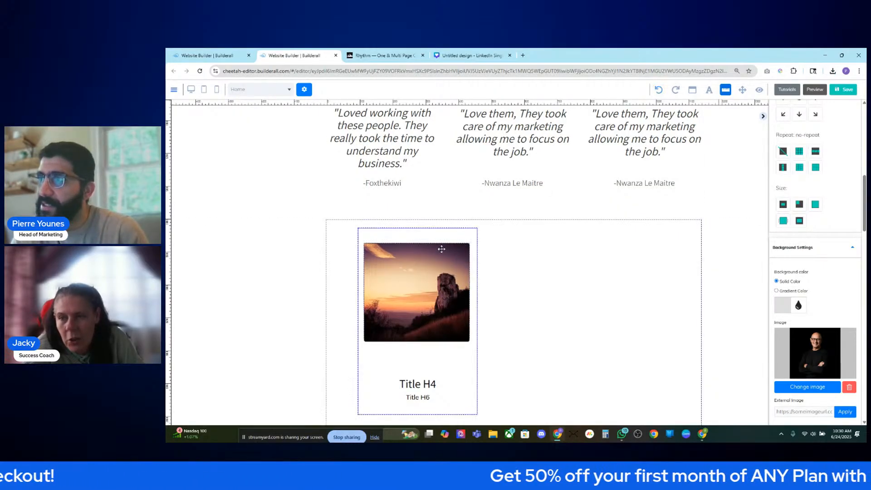
pyautogui.click(411, 237)
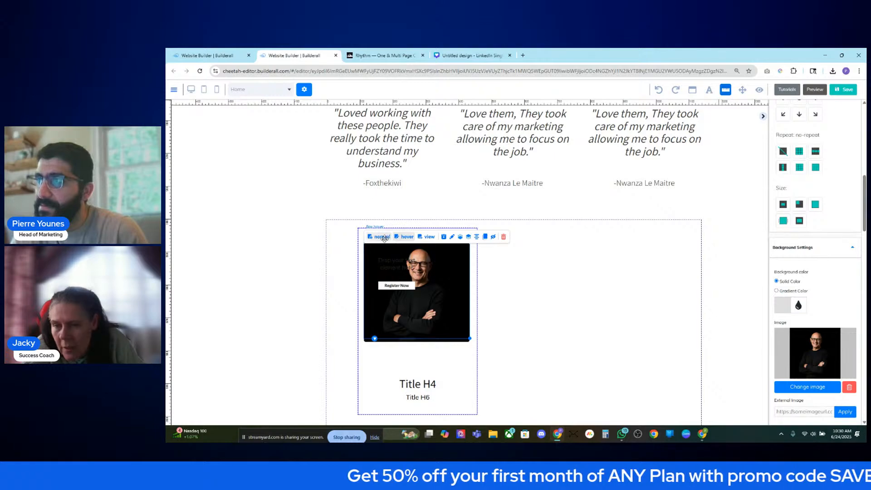
pyautogui.click(383, 237)
pyautogui.scroll(-3, 831, 253)
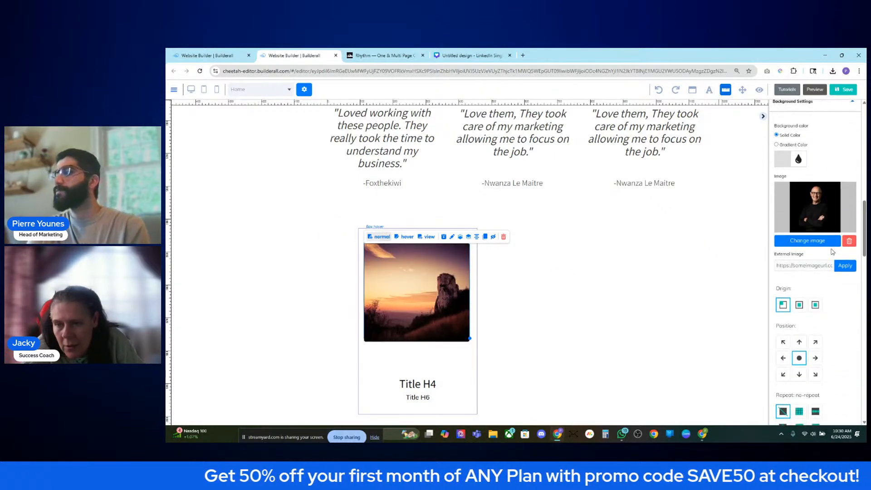
pyautogui.scroll(-4, 834, 252)
pyautogui.scroll(3, 832, 248)
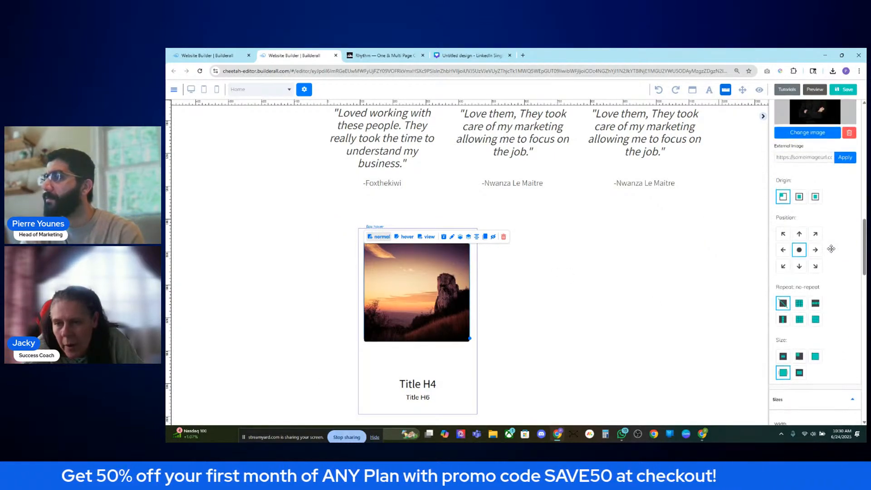
pyautogui.click(403, 237)
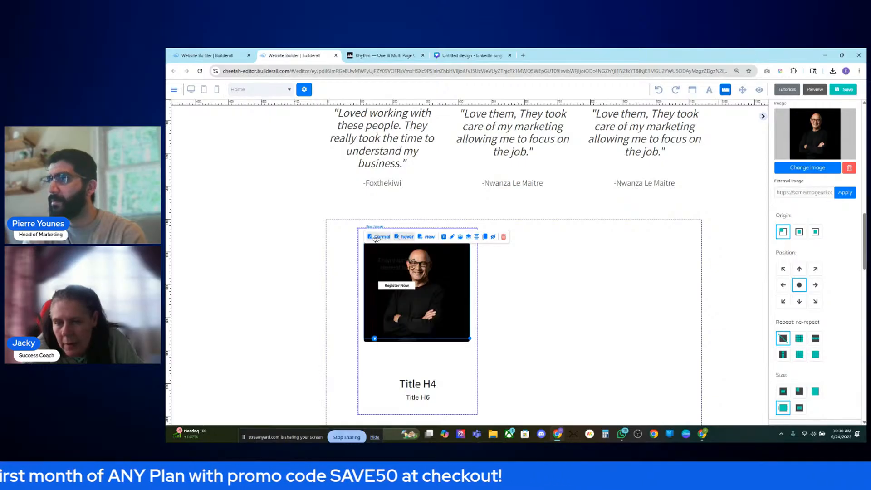
# - Undo the hover image removal, then check hover shows the headshot and normal the sunset
pyautogui.click(849, 169)
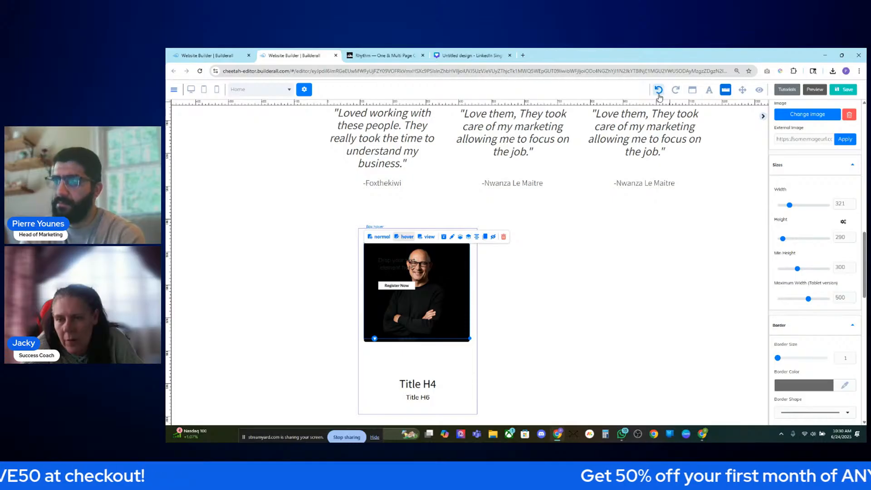
pyautogui.click(658, 91)
pyautogui.click(396, 239)
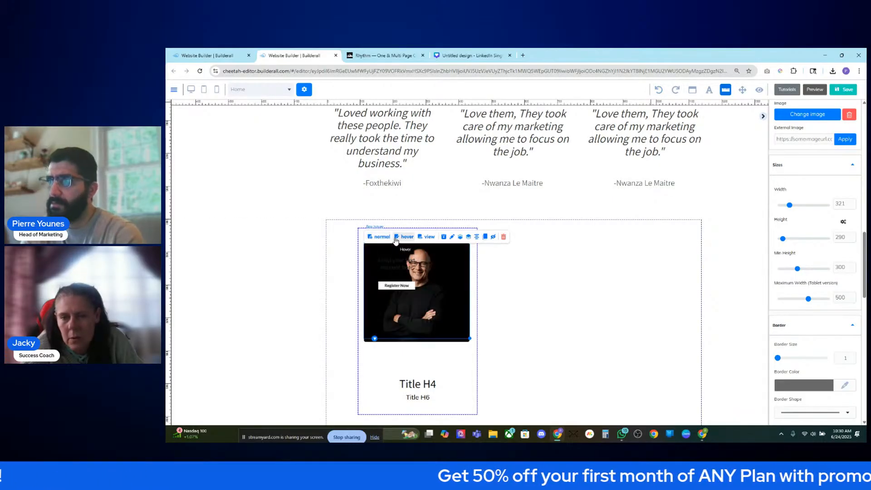
pyautogui.click(661, 90)
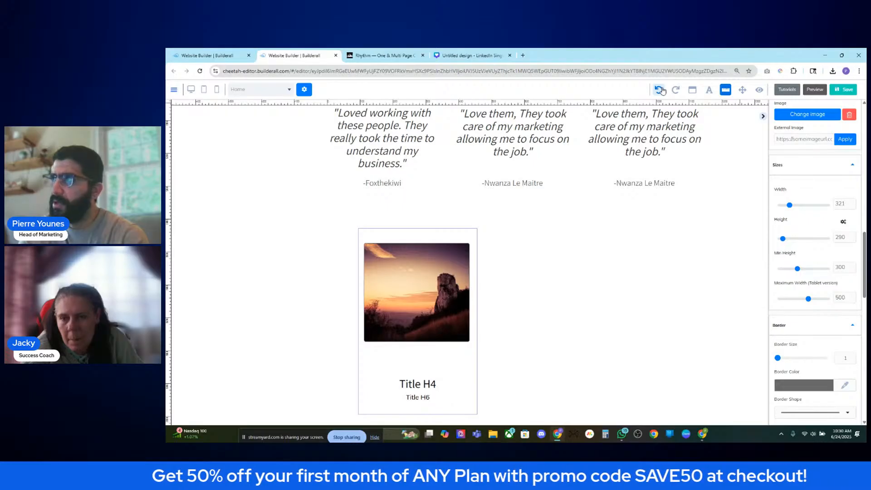
pyautogui.click(460, 292)
pyautogui.click(408, 237)
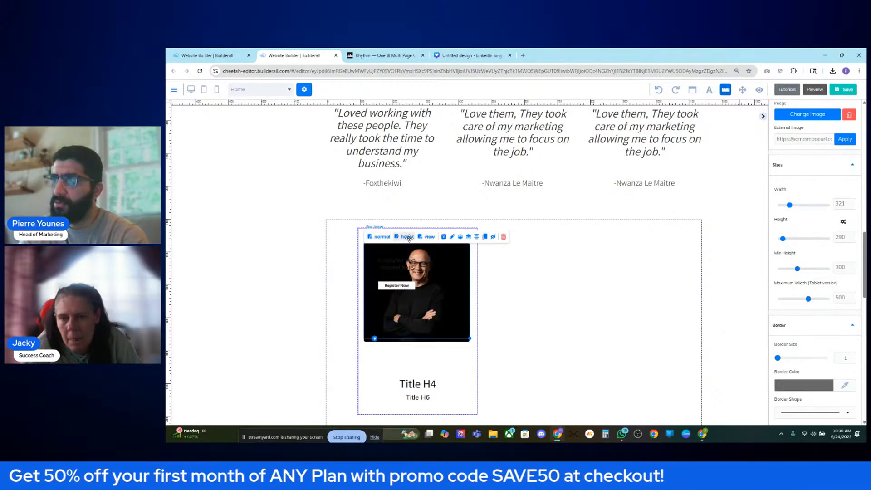
pyautogui.click(372, 239)
pyautogui.scroll(6, 807, 272)
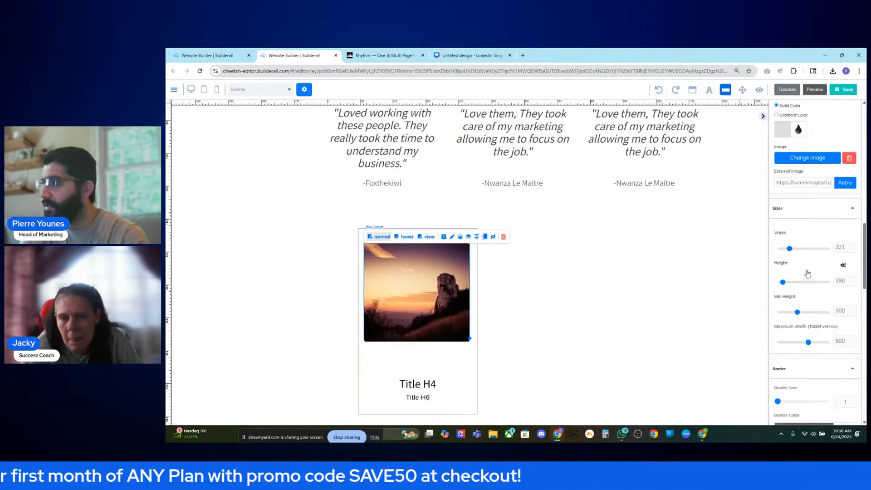
pyautogui.scroll(8, 803, 283)
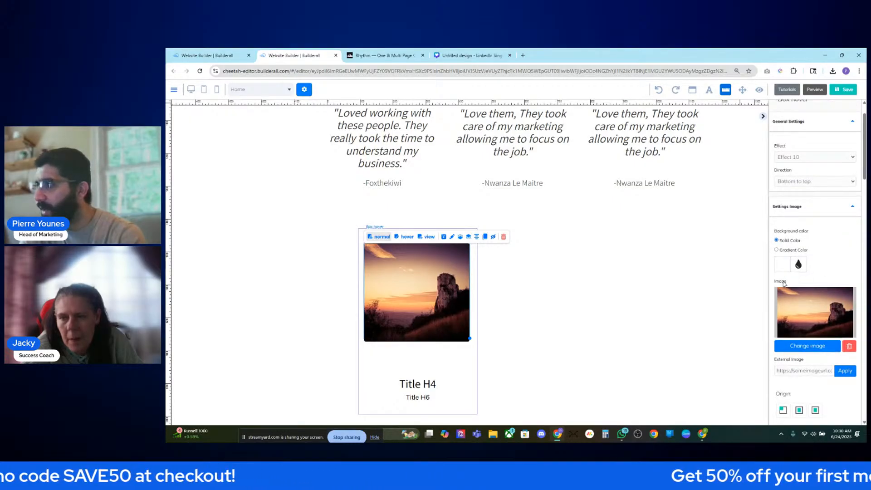
pyautogui.scroll(2, 810, 286)
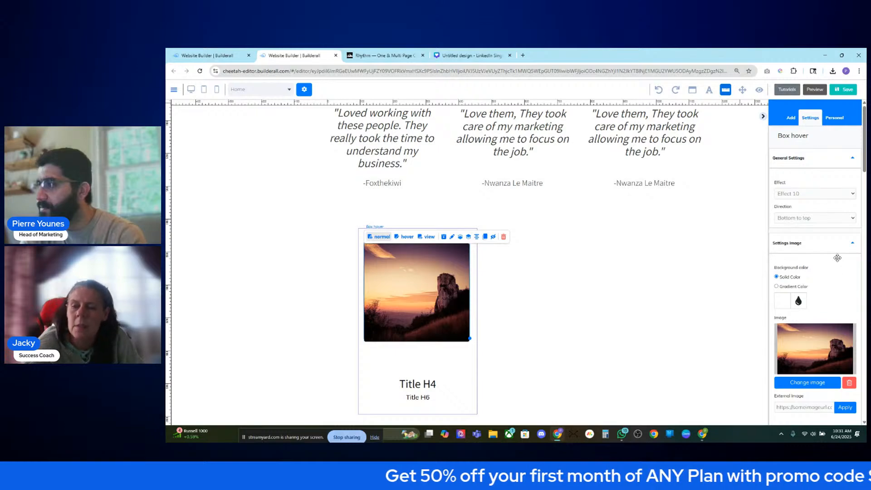
# - Find Settings Image and start Change image for the card's normal-state sunset picture
pyautogui.scroll(-2, 838, 306)
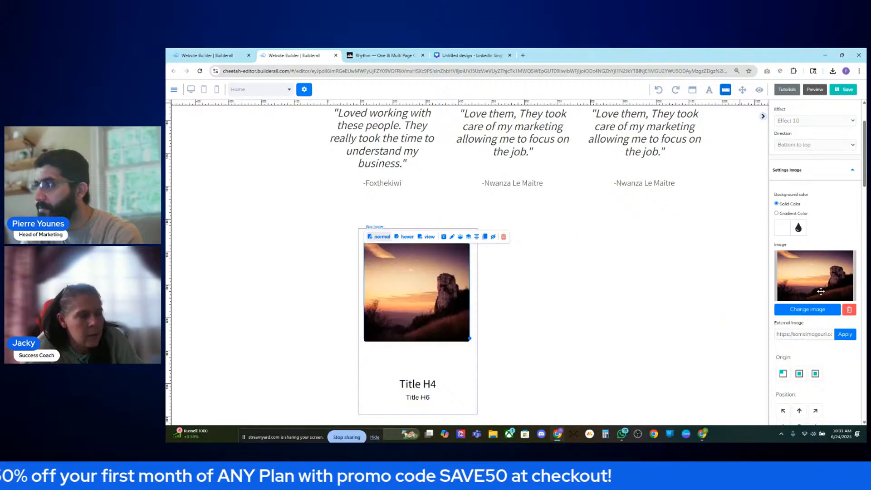
pyautogui.scroll(2, 815, 272)
pyautogui.scroll(-3, 816, 272)
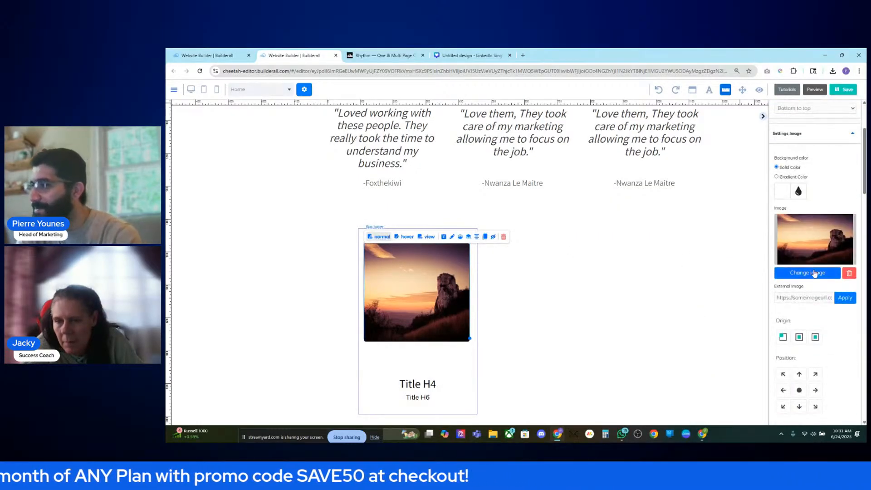
pyautogui.scroll(2, 817, 271)
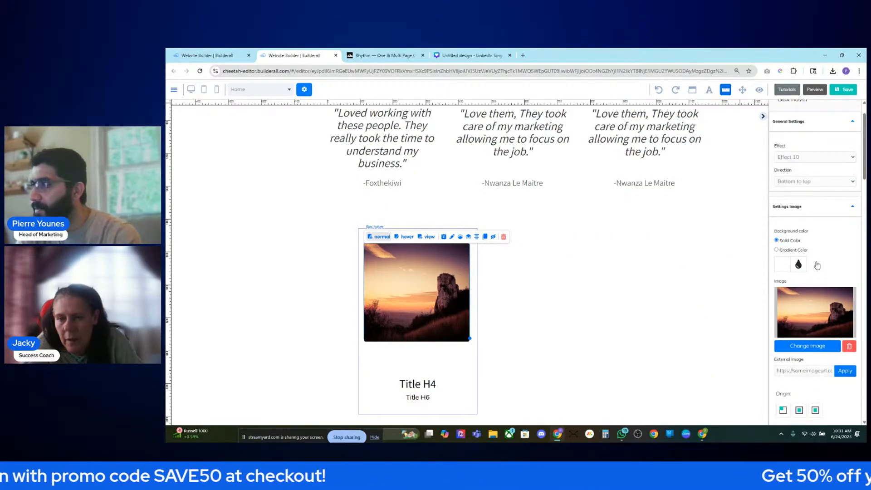
pyautogui.scroll(1, 817, 265)
pyautogui.scroll(-2, 818, 265)
pyautogui.scroll(-5, 817, 265)
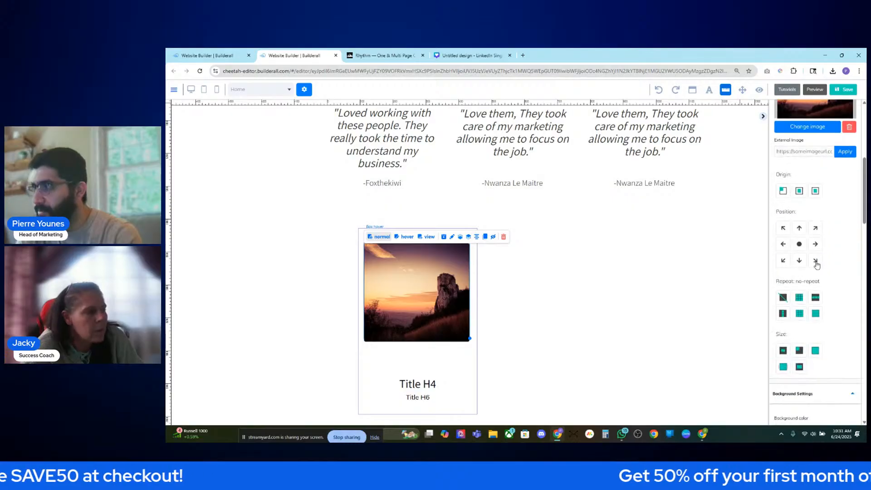
pyautogui.scroll(5, 817, 261)
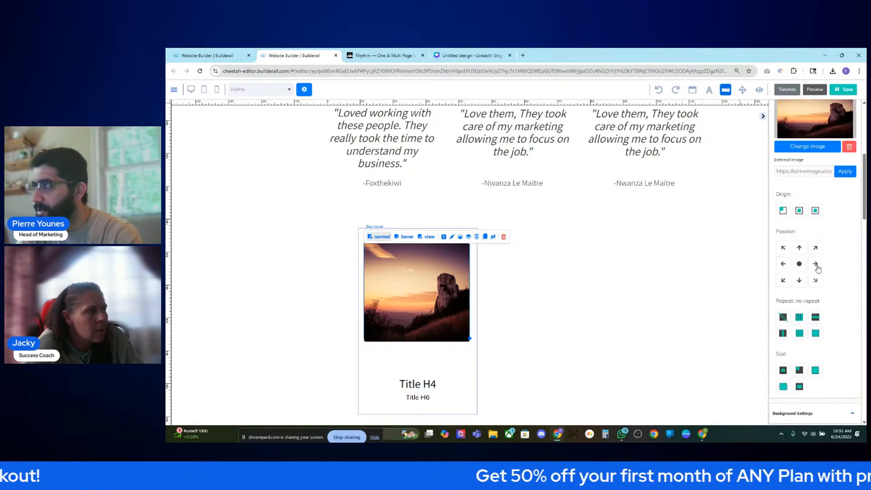
pyautogui.moveTo(836, 234); pyautogui.dragTo(767, 206)
pyautogui.click(816, 214)
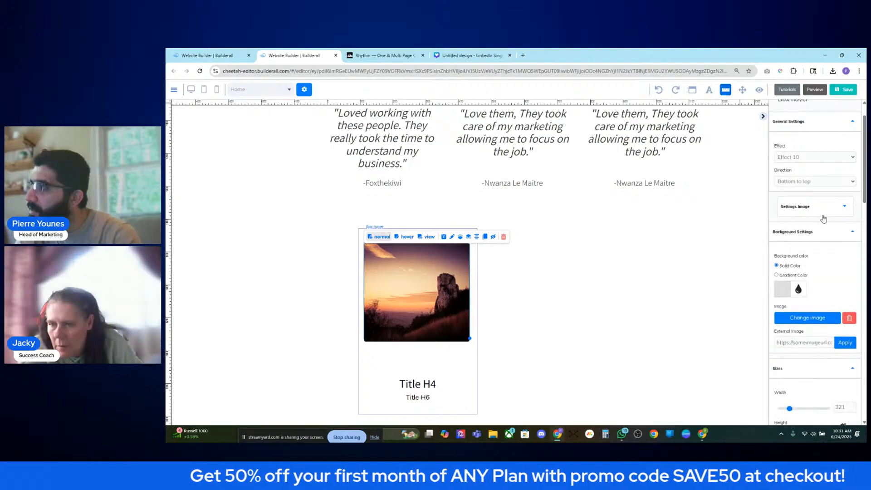
pyautogui.scroll(-1, 822, 248)
pyautogui.scroll(-2, 822, 247)
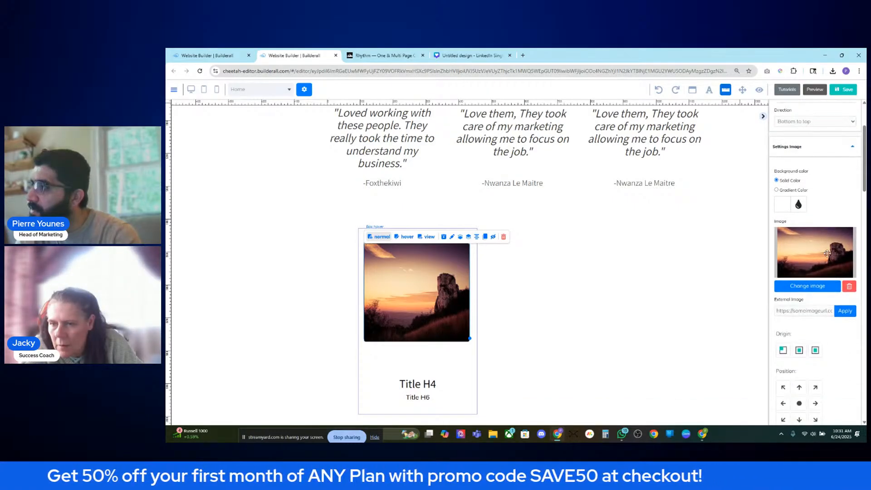
pyautogui.click(813, 236)
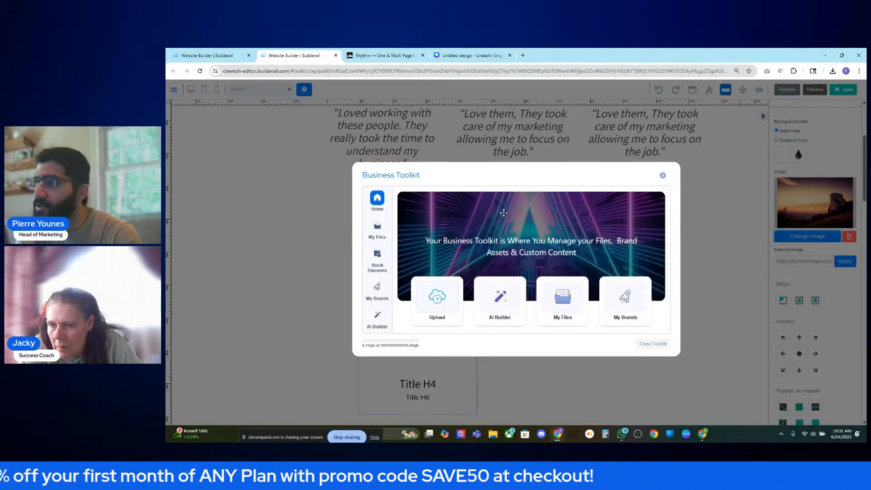
# - Upload the headshot, apply it to the card, and preview the hover transition
pyautogui.click(447, 304)
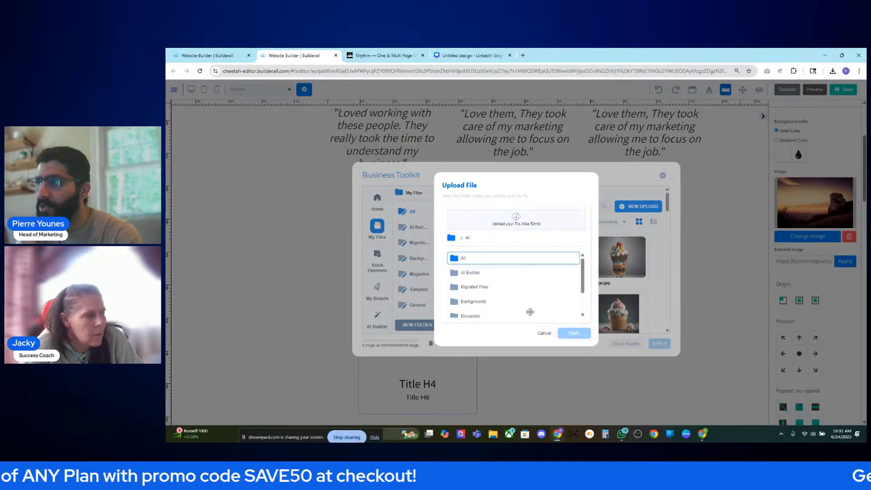
pyautogui.click(544, 333)
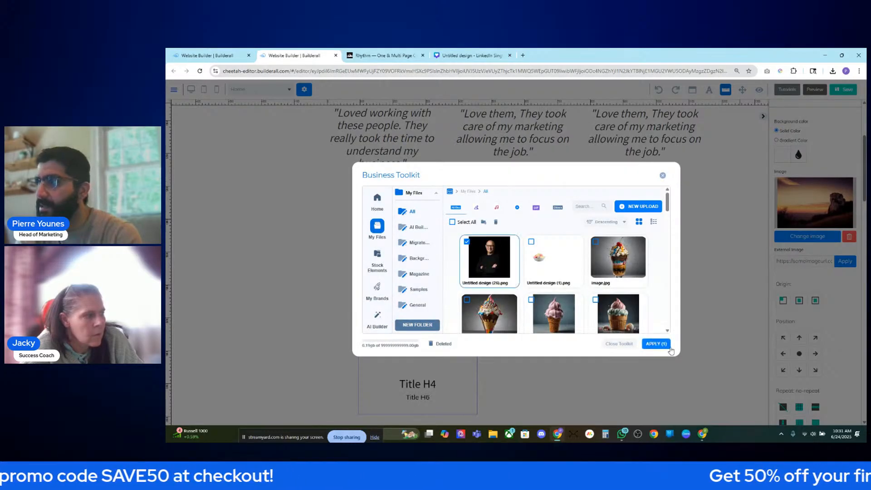
pyautogui.click(656, 344)
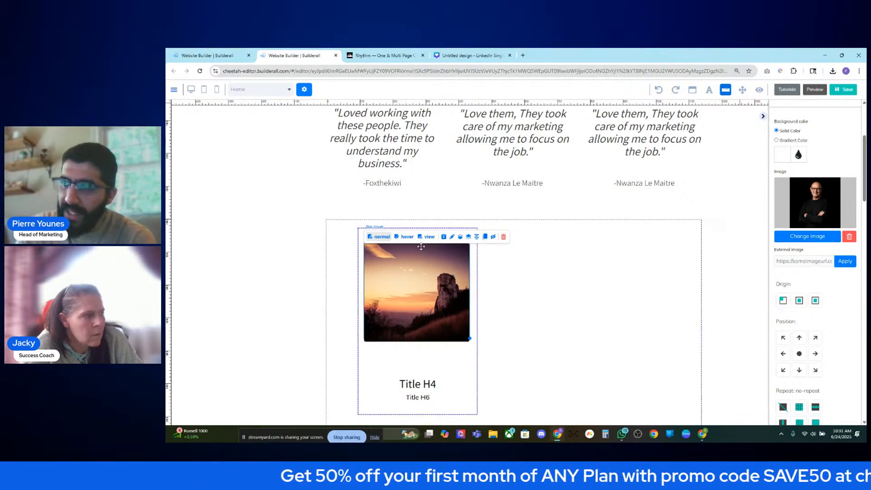
pyautogui.click(408, 236)
pyautogui.click(421, 238)
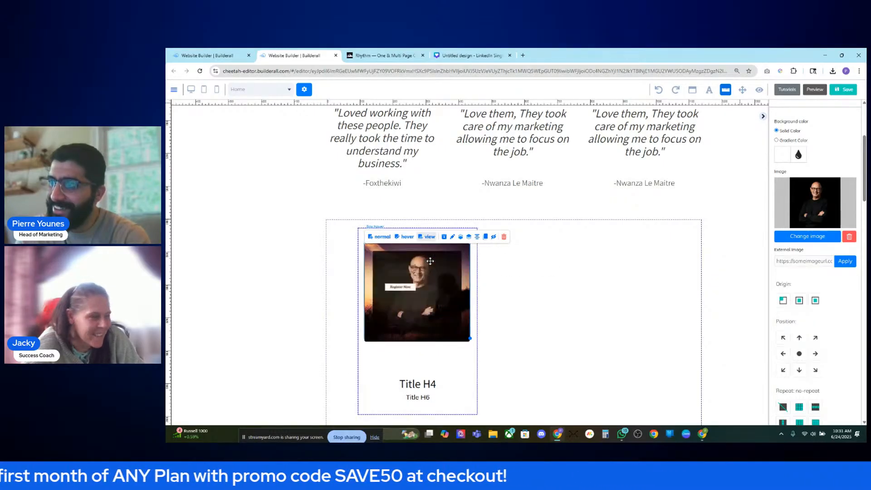
pyautogui.click(430, 237)
pyautogui.moveTo(450, 263); pyautogui.dragTo(449, 262)
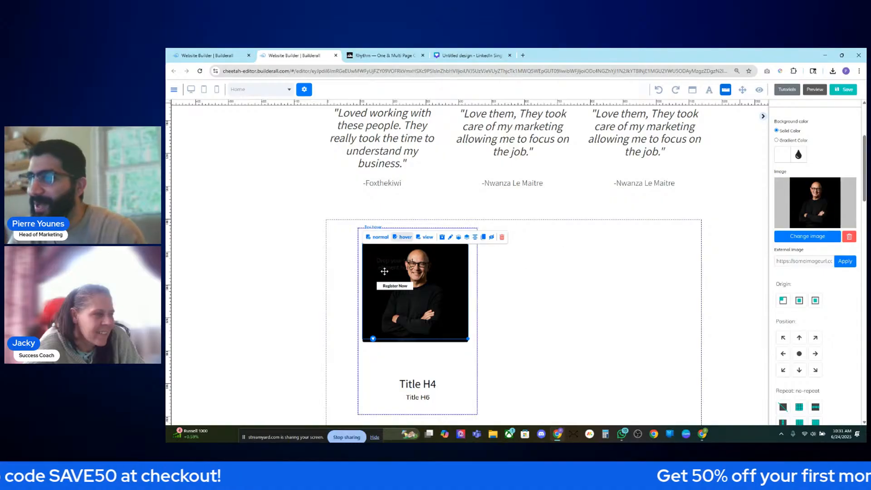
# - In the normal state, replace the sunset with the headshot from My Files and recheck both states
pyautogui.click(379, 238)
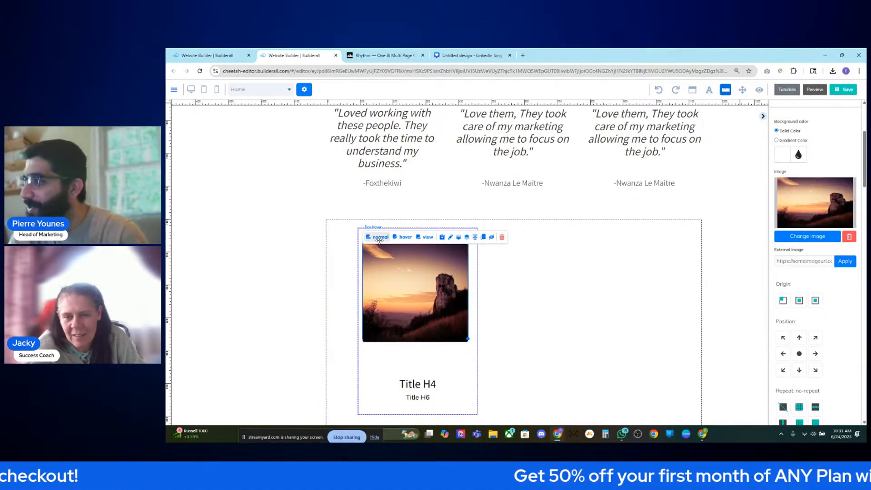
pyautogui.click(806, 237)
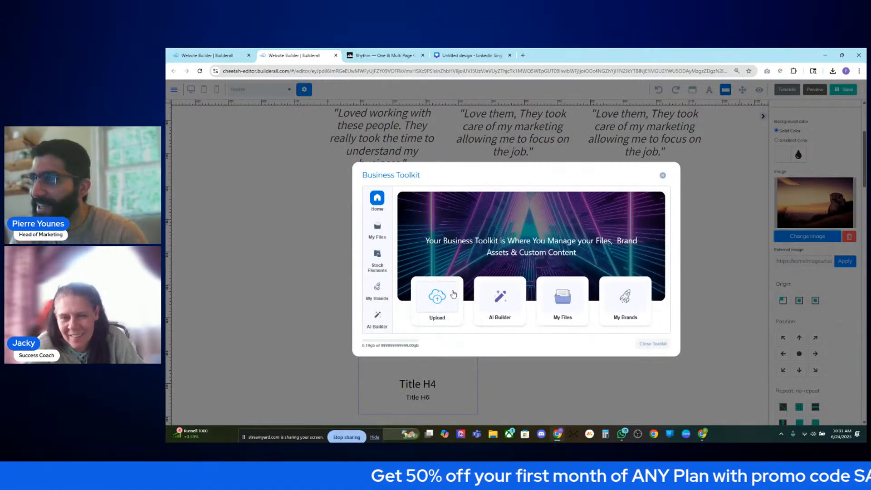
pyautogui.click(543, 300)
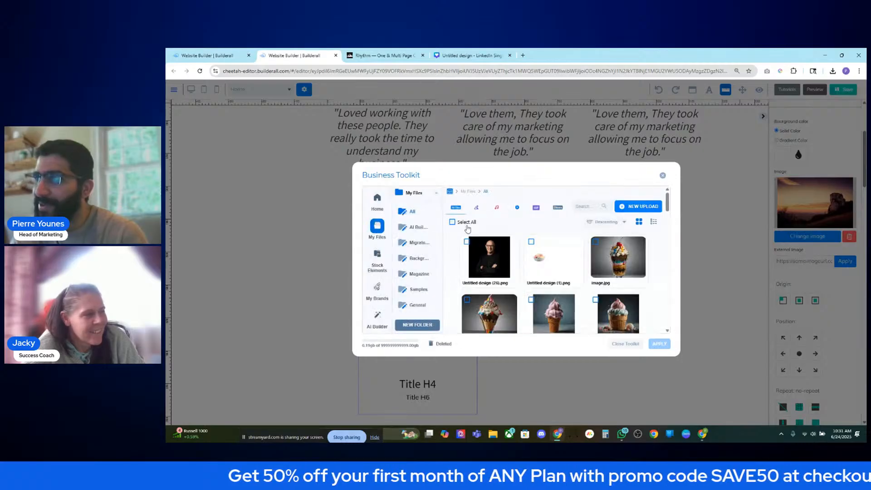
pyautogui.click(489, 257)
pyautogui.click(658, 345)
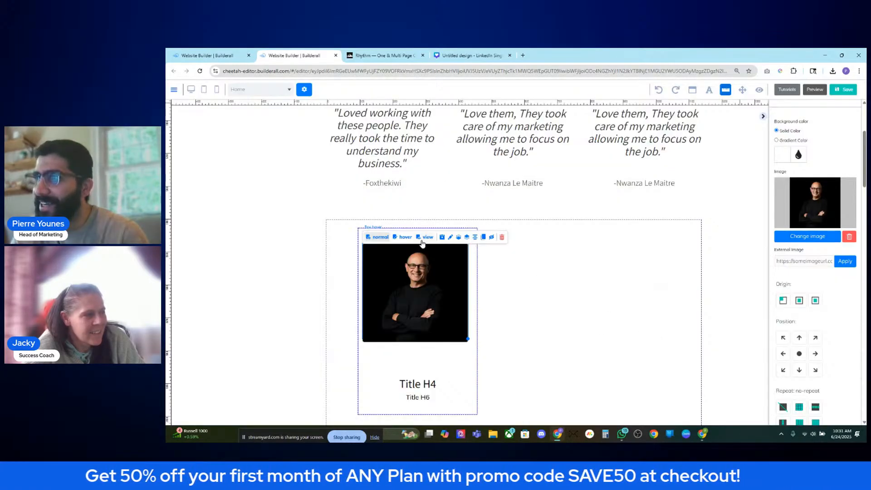
pyautogui.click(404, 237)
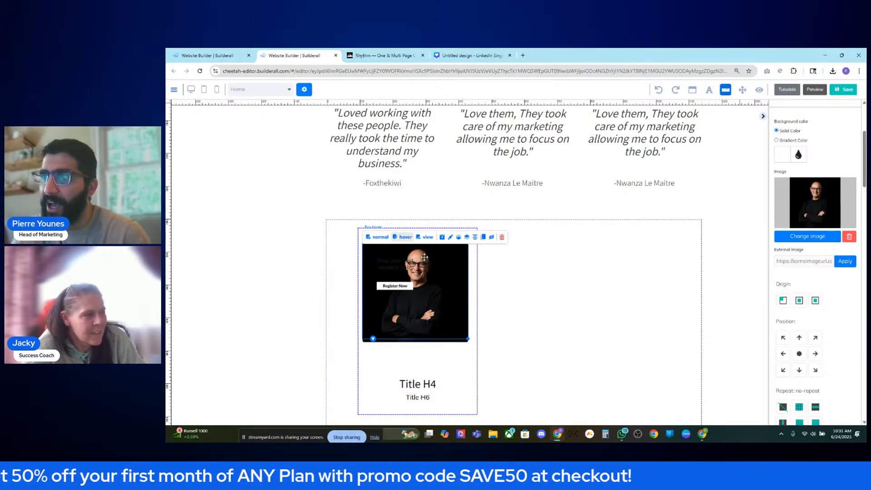
pyautogui.click(376, 237)
pyautogui.click(403, 237)
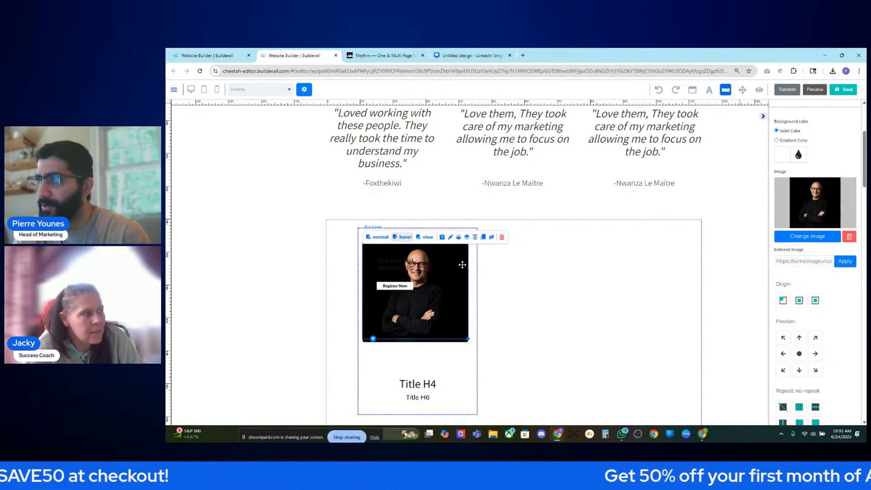
# - From the hover image's Change image, open the headshot in My Files for editing
pyautogui.scroll(4, 793, 236)
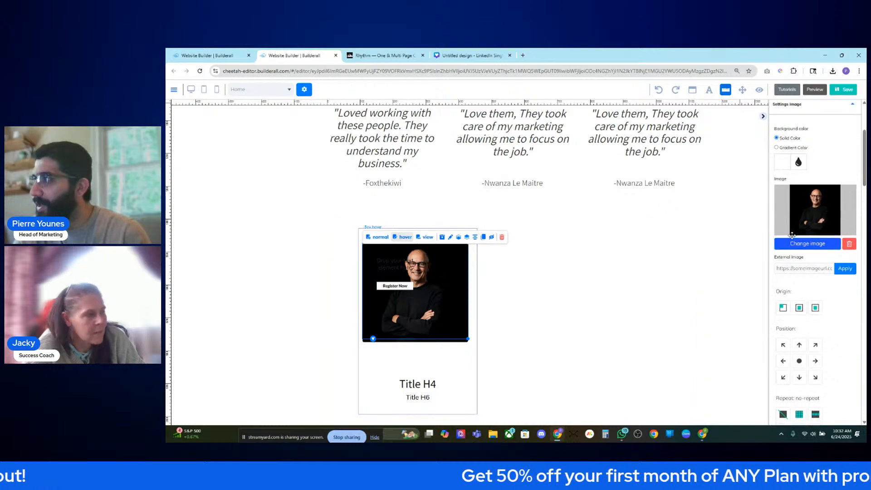
pyautogui.scroll(-3, 794, 237)
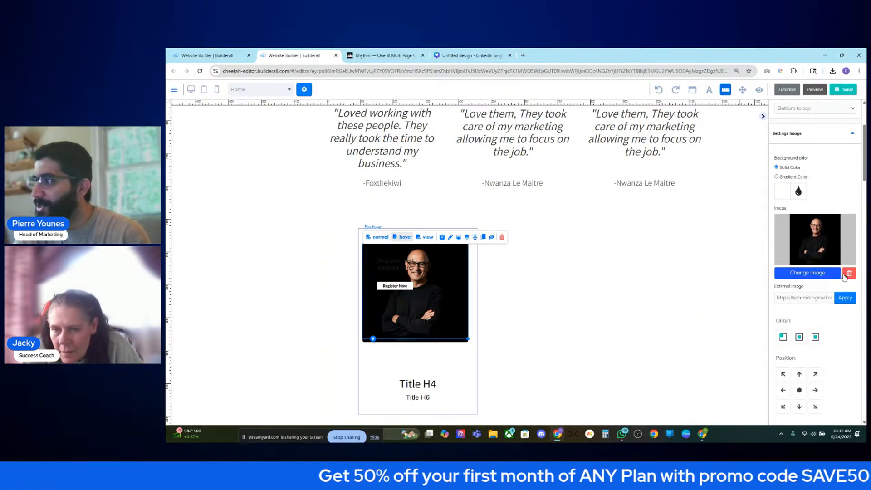
pyautogui.click(823, 276)
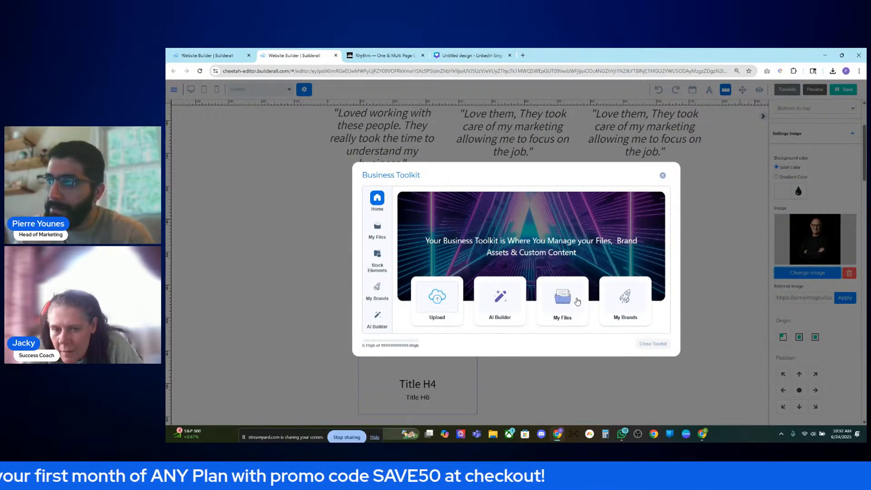
pyautogui.click(563, 295)
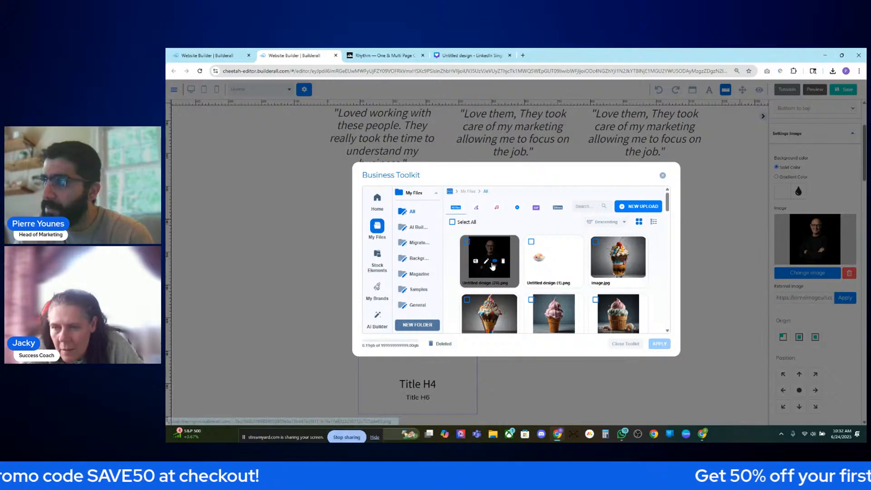
pyautogui.click(486, 261)
pyautogui.scroll(-3, 657, 275)
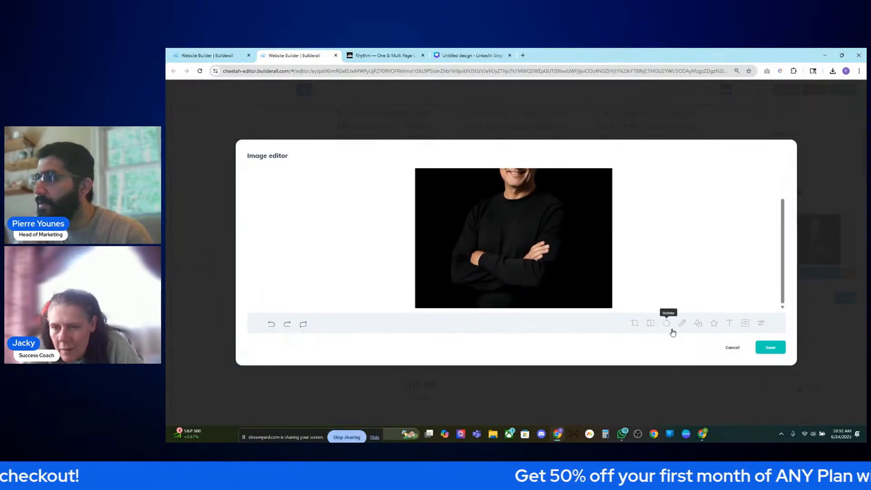
# - Apply the Grayscale filter to the headshot, trying and removing teal tint, multiply and yellow blend
pyautogui.click(761, 324)
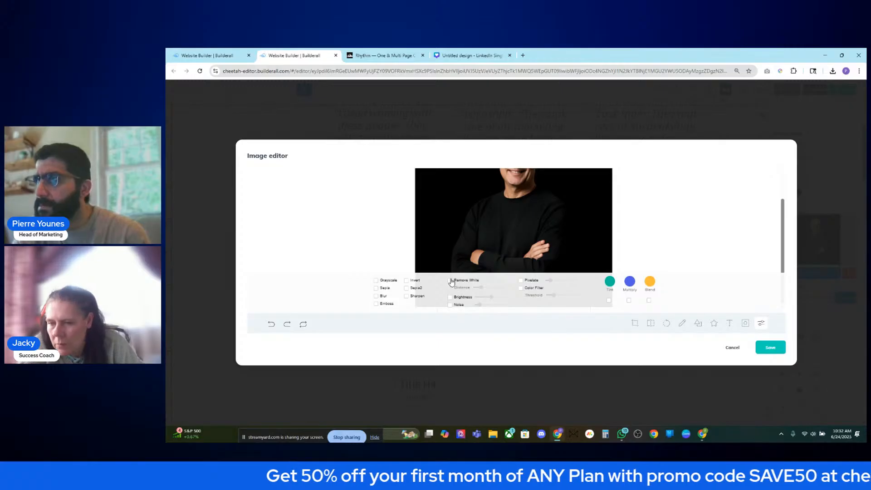
pyautogui.click(376, 281)
pyautogui.scroll(1, 482, 269)
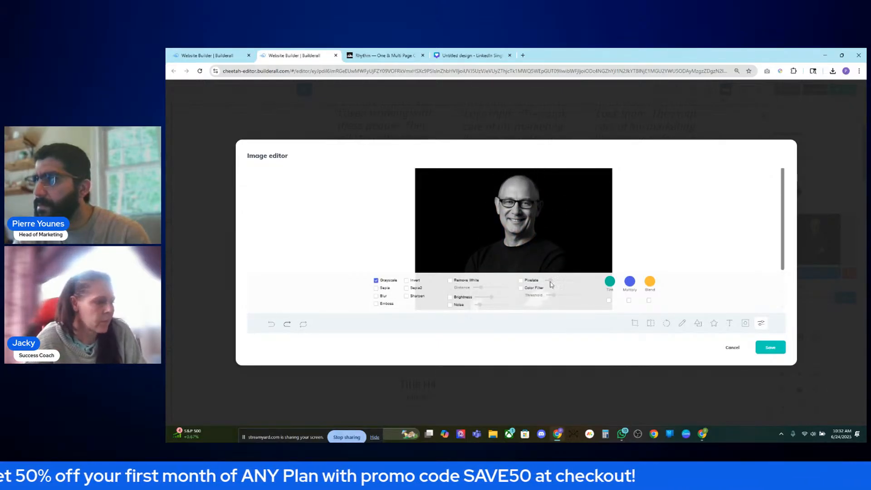
pyautogui.click(609, 300)
pyautogui.click(609, 301)
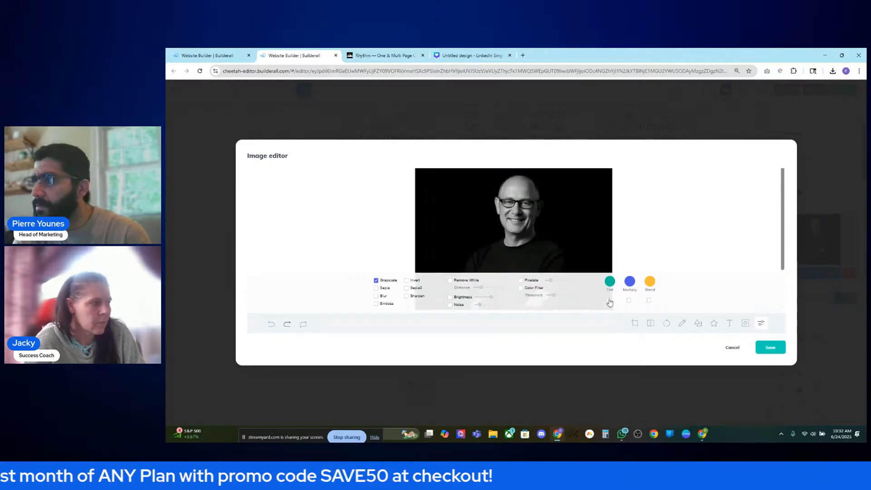
pyautogui.click(629, 301)
pyautogui.click(629, 301)
pyautogui.click(649, 300)
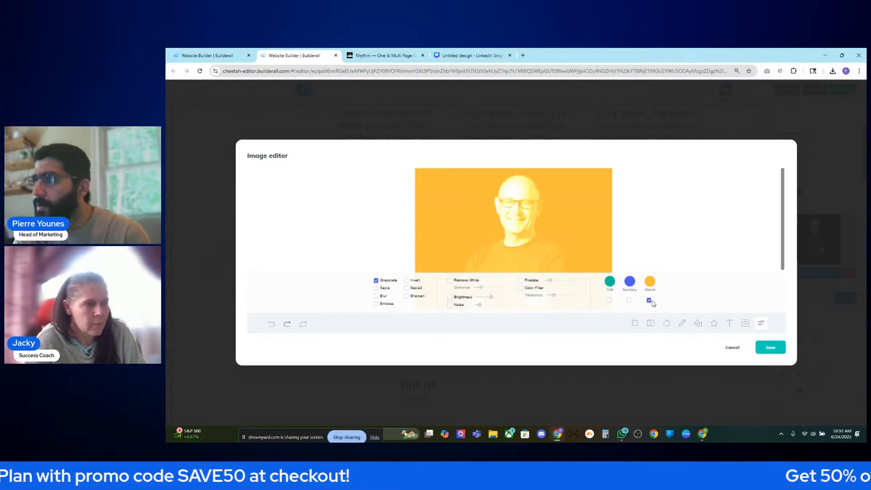
pyautogui.click(650, 301)
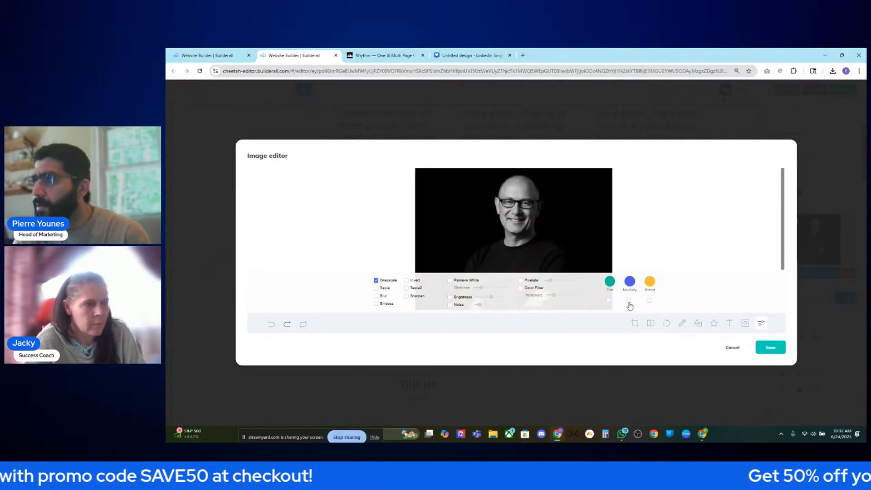
# - Test and untick Invert, Sepia2 and Sepia, then save the grayscale headshot as a new file
pyautogui.click(408, 282)
pyautogui.click(408, 282)
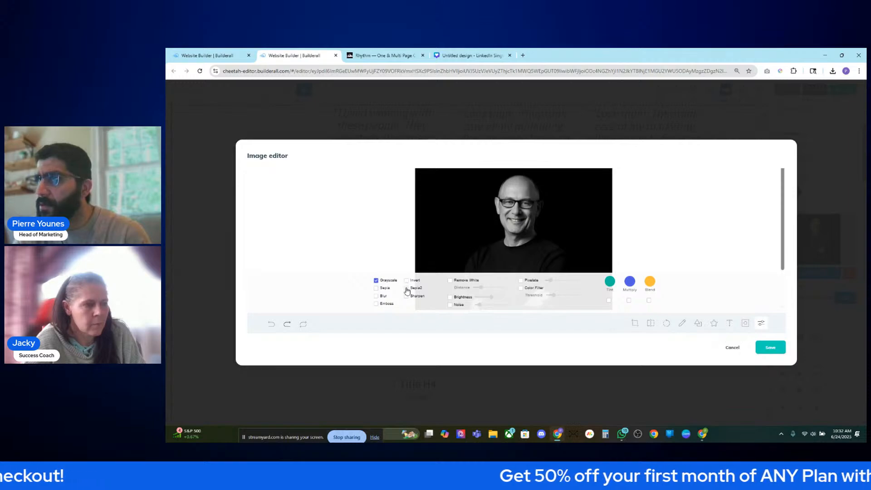
pyautogui.click(407, 289)
pyautogui.click(407, 288)
pyautogui.click(376, 289)
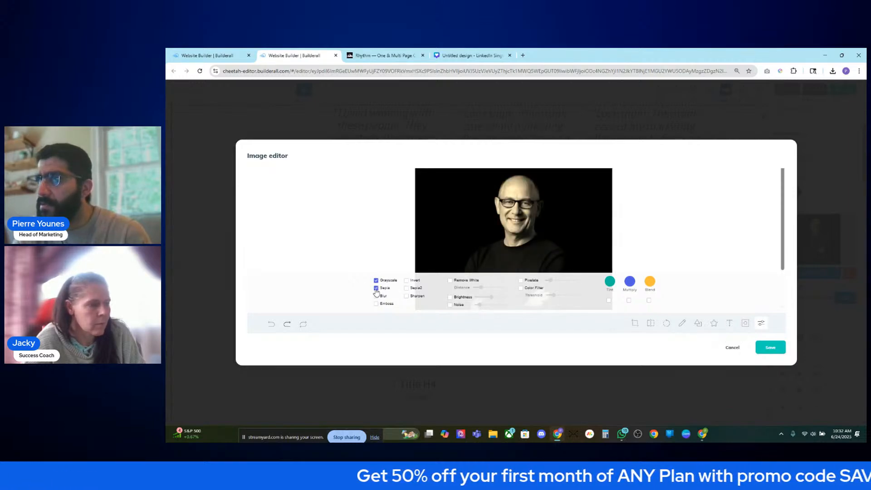
pyautogui.click(376, 289)
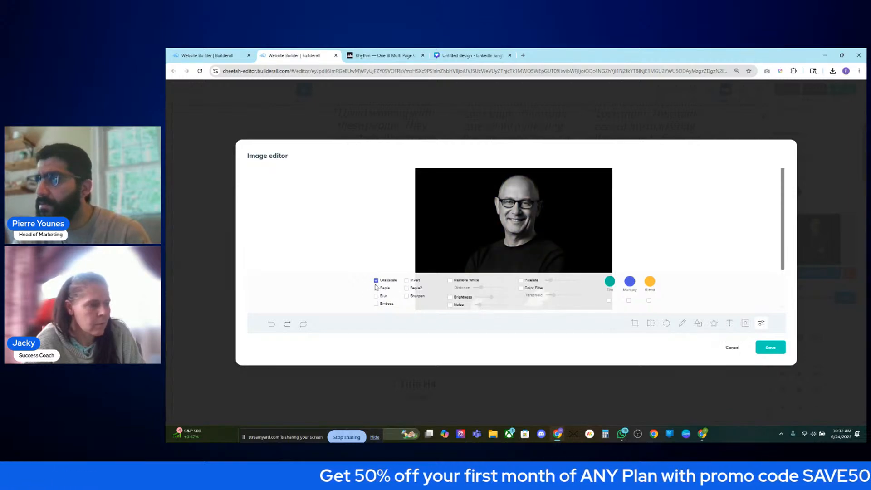
pyautogui.click(772, 348)
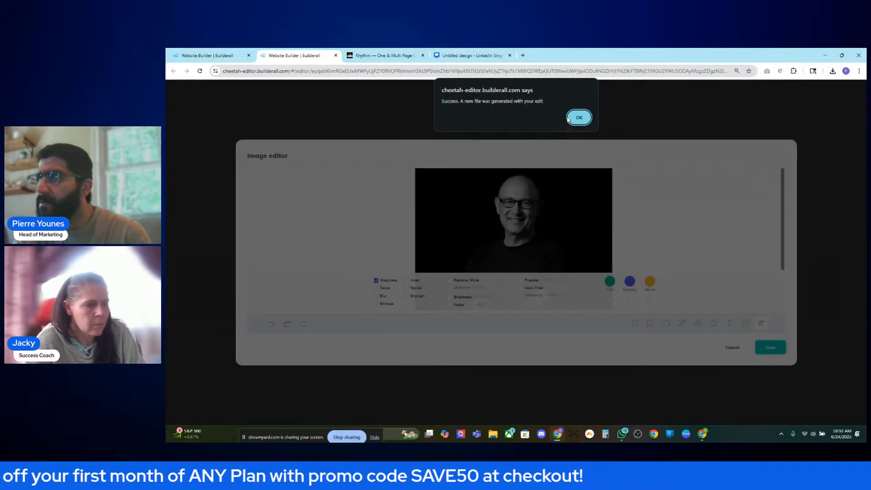
pyautogui.click(579, 117)
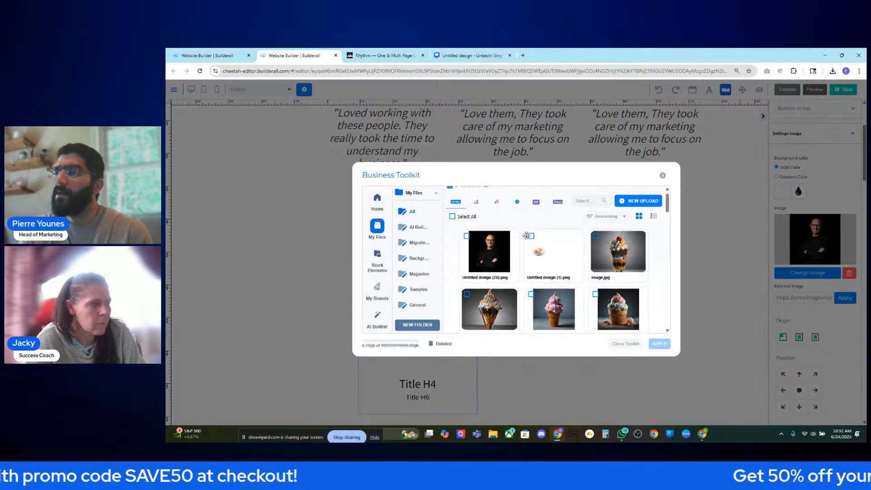
# - Tick and untick Untitled design (26).png, close the library unapplied, and select the headshot box
pyautogui.scroll(-1, 535, 241)
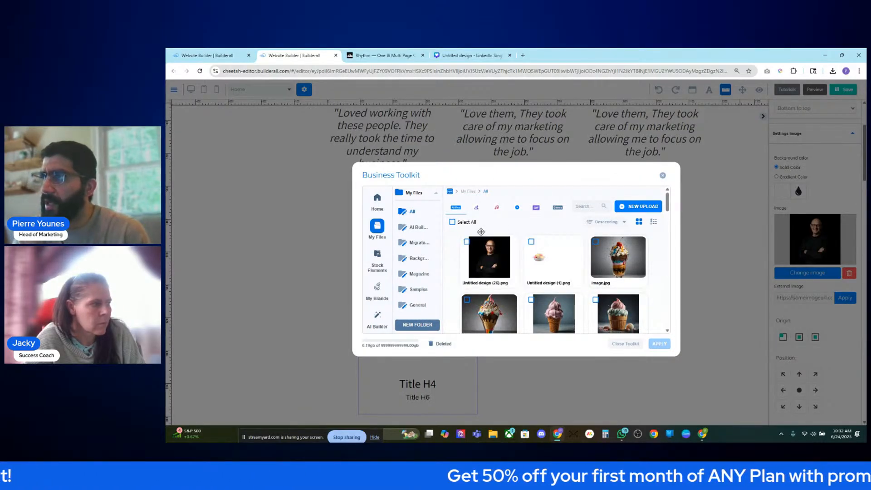
pyautogui.click(470, 241)
pyautogui.click(496, 242)
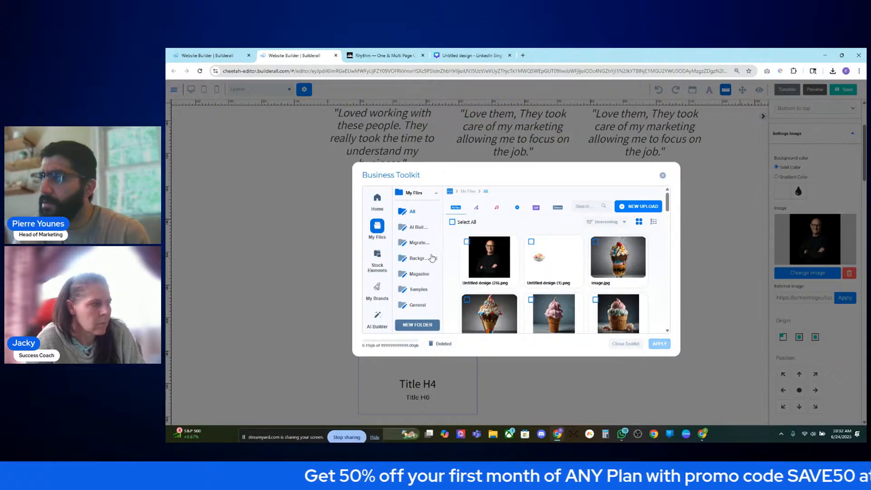
pyautogui.scroll(-2, 522, 249)
pyautogui.scroll(2, 538, 254)
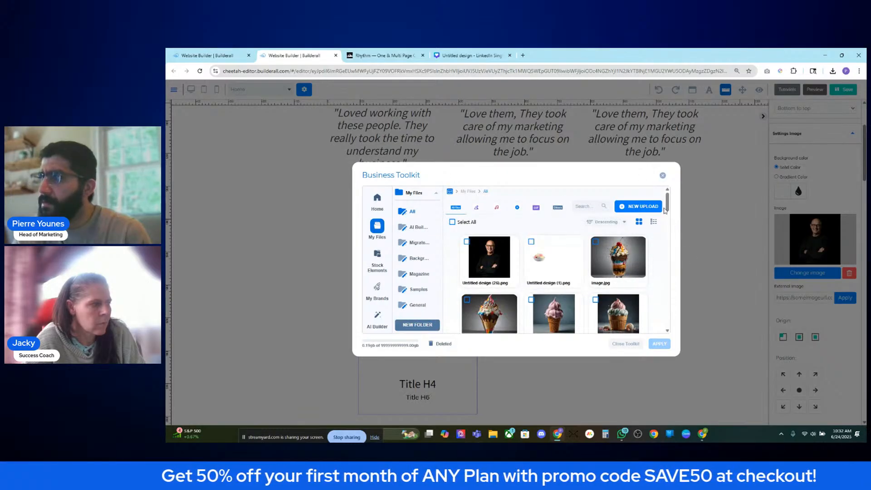
pyautogui.click(663, 175)
pyautogui.click(474, 276)
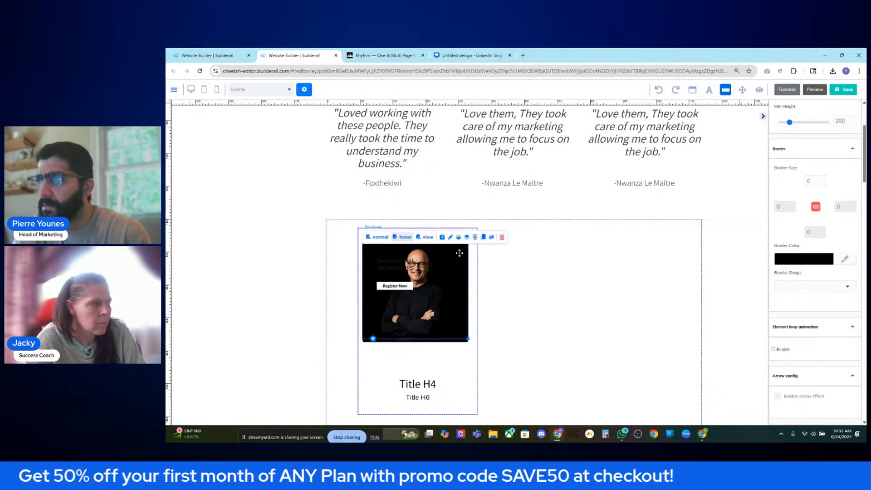
# - Toggle the box's normal and hover states and stretch the photo taller, nudging it up-left
pyautogui.click(377, 236)
pyautogui.click(399, 239)
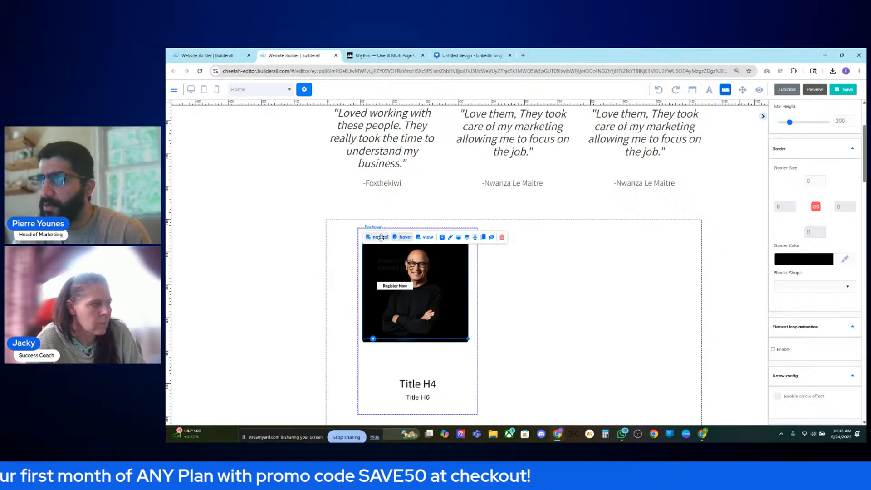
pyautogui.click(378, 237)
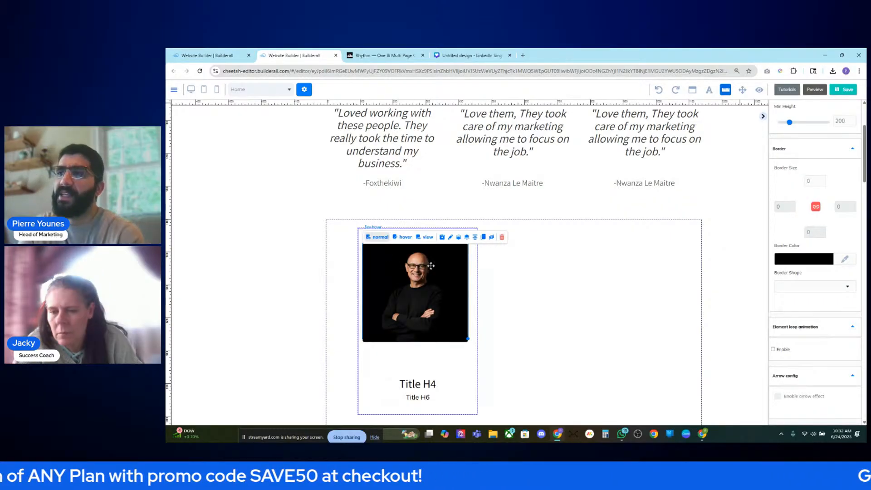
pyautogui.click(403, 237)
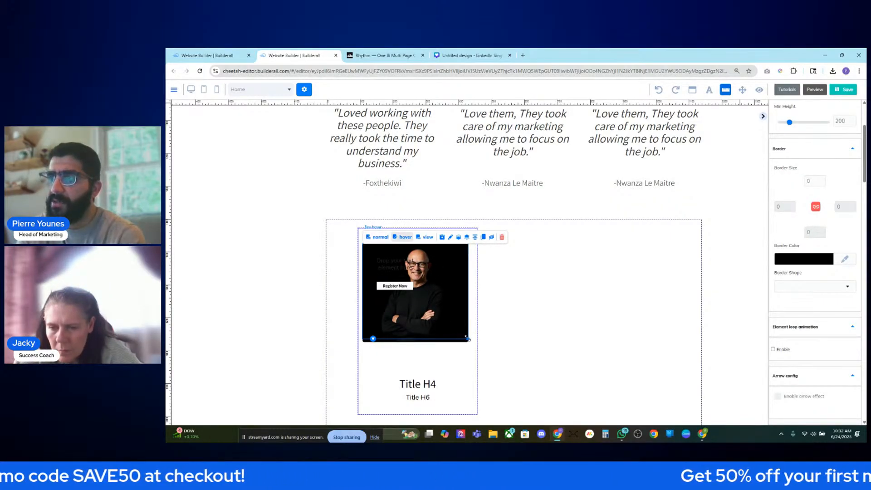
pyautogui.moveTo(467, 338); pyautogui.dragTo(469, 342)
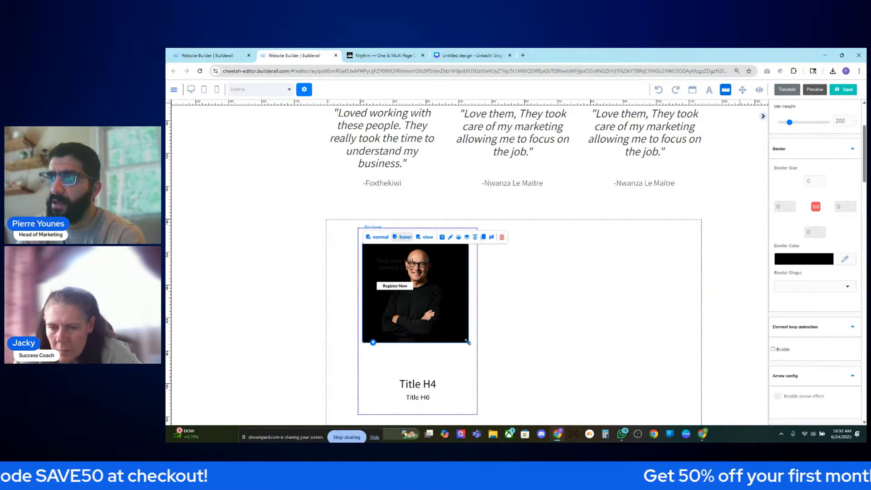
pyautogui.click(406, 237)
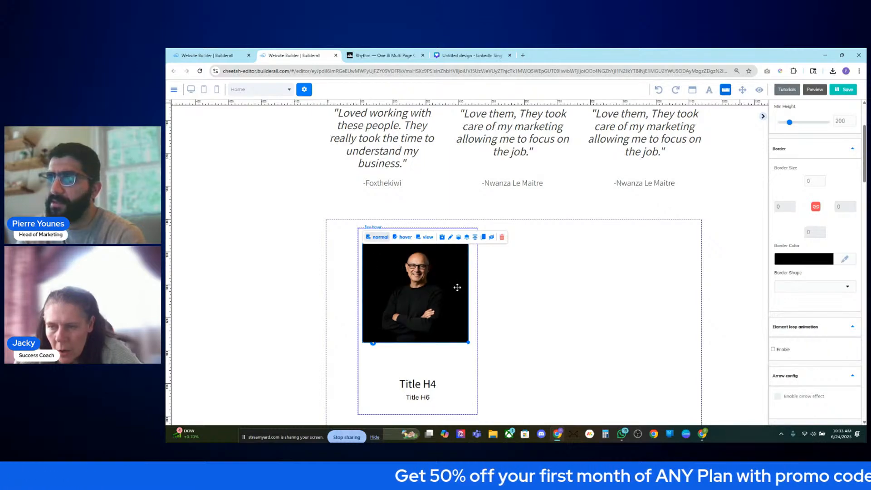
pyautogui.moveTo(468, 343); pyautogui.dragTo(477, 370)
pyautogui.moveTo(454, 324); pyautogui.dragTo(452, 322)
# - Delete the photo from the box's normal state and from its hover state
pyautogui.click(850, 272)
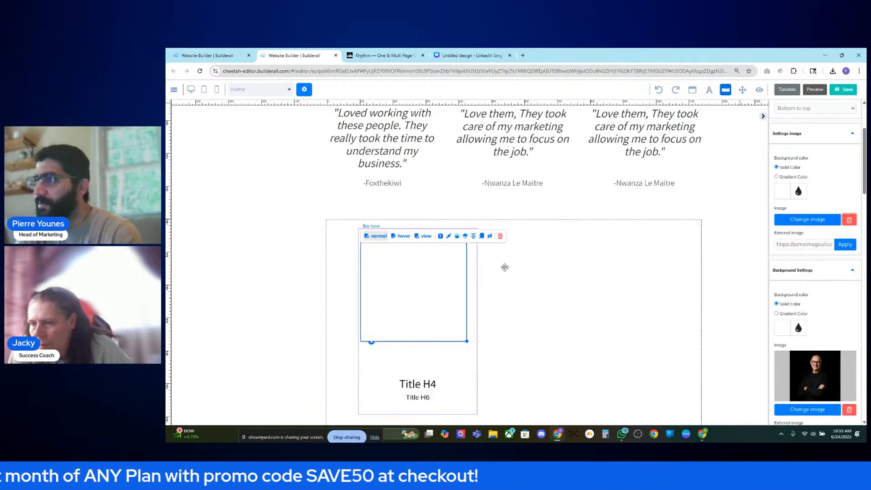
pyautogui.click(401, 236)
pyautogui.scroll(-3, 845, 326)
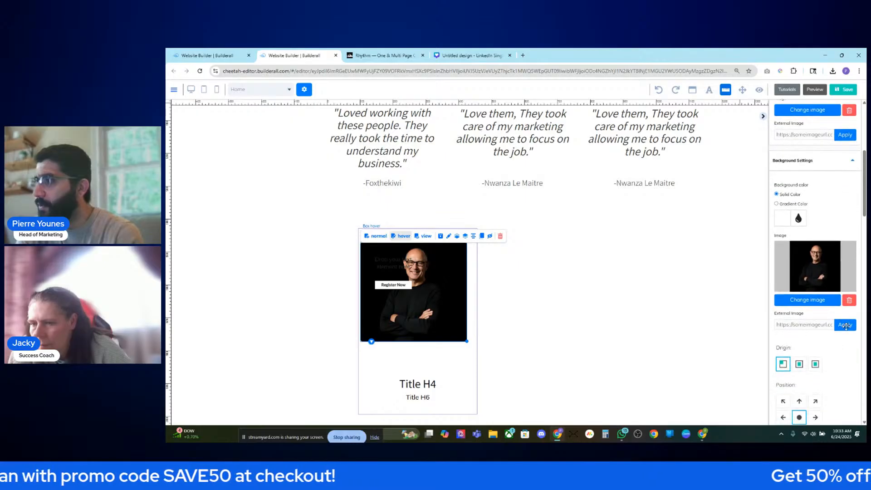
pyautogui.click(849, 300)
pyautogui.click(375, 236)
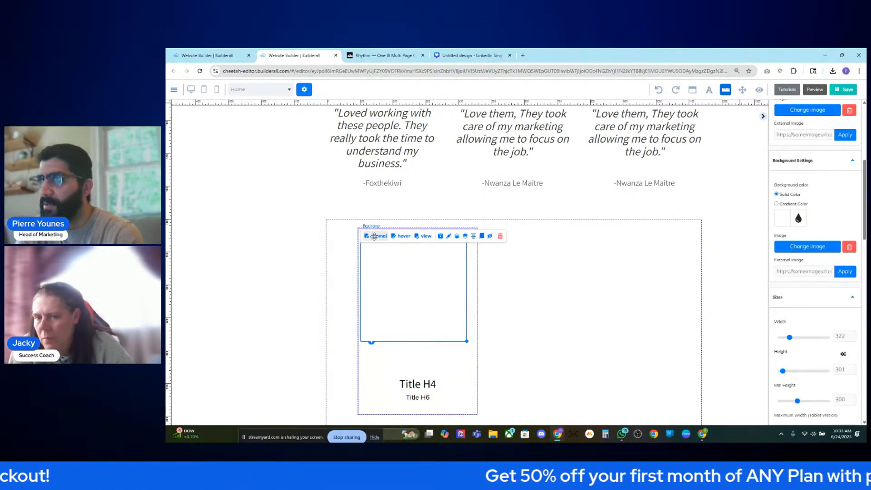
pyautogui.scroll(1, 825, 233)
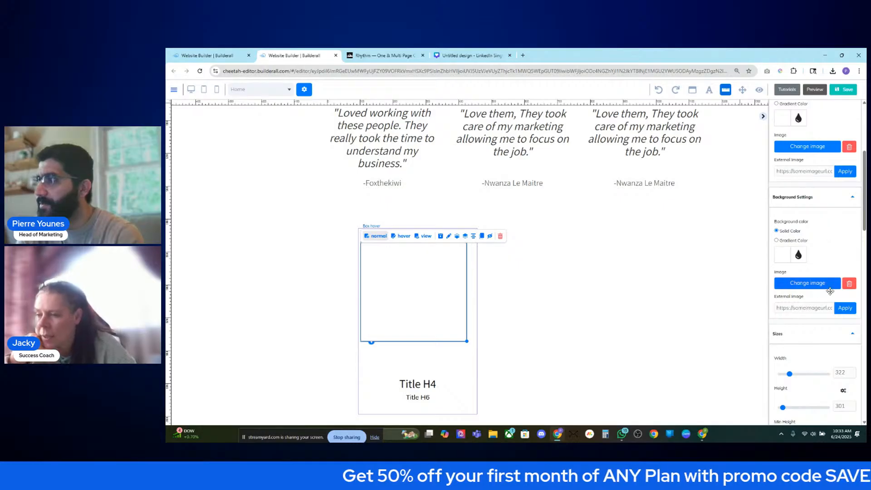
# - Browse the background image library and My Files without choosing, then re-expand general settings
pyautogui.click(805, 282)
pyautogui.click(661, 176)
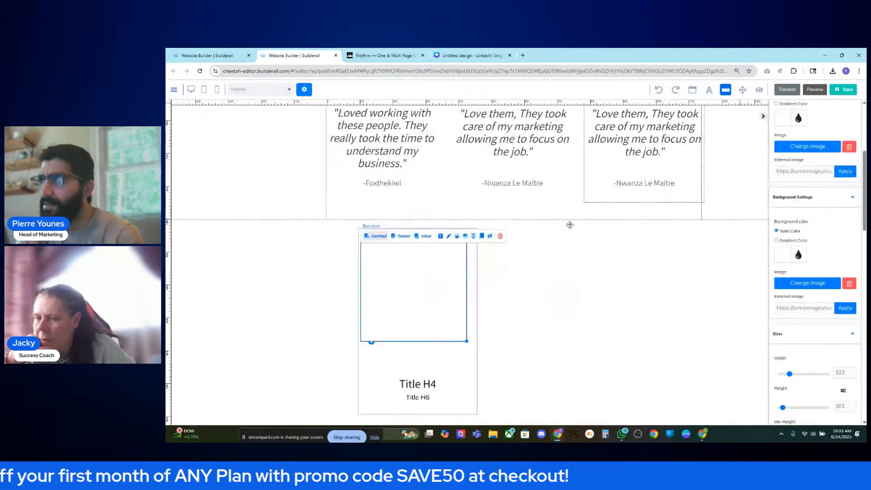
pyautogui.scroll(4, 848, 255)
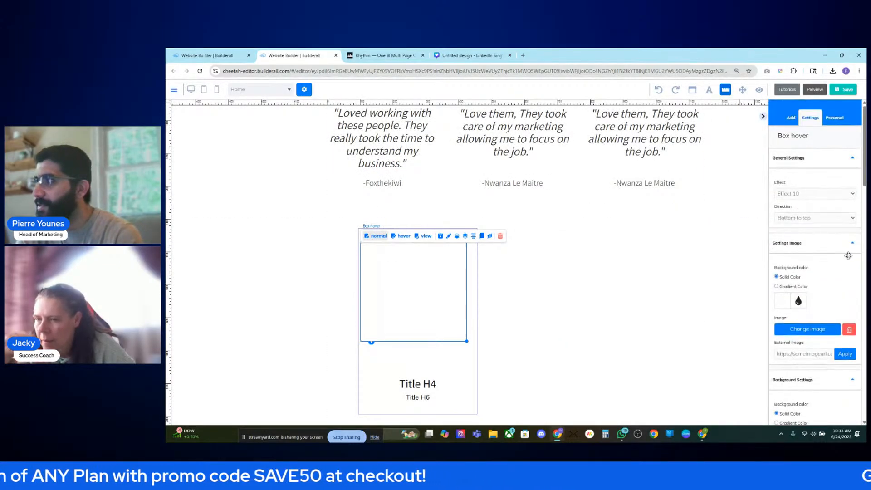
pyautogui.click(823, 327)
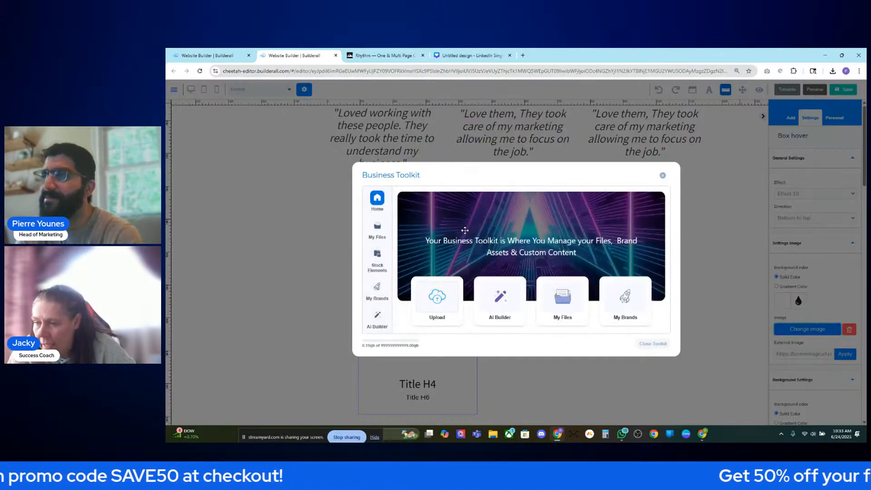
pyautogui.click(580, 306)
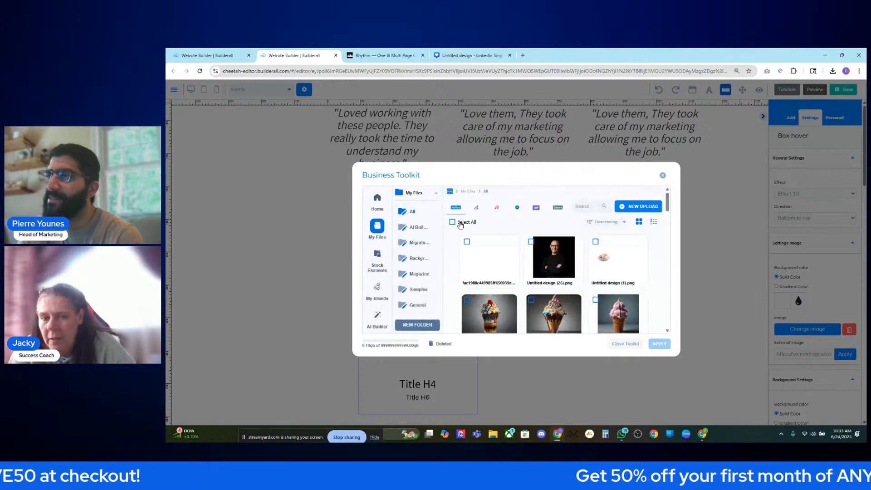
pyautogui.click(663, 176)
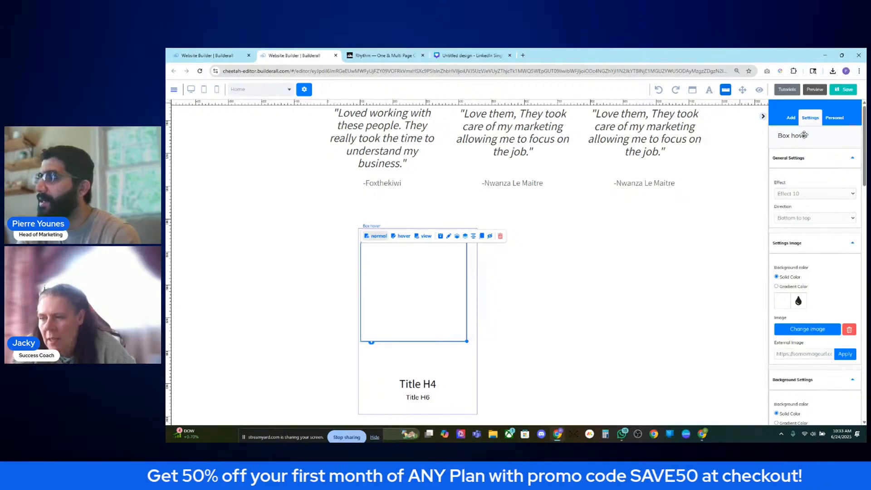
pyautogui.click(813, 148)
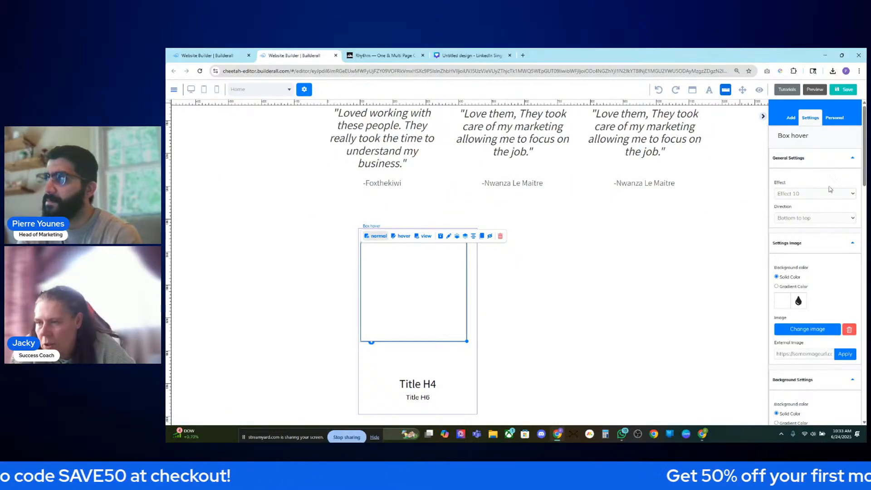
pyautogui.click(839, 164)
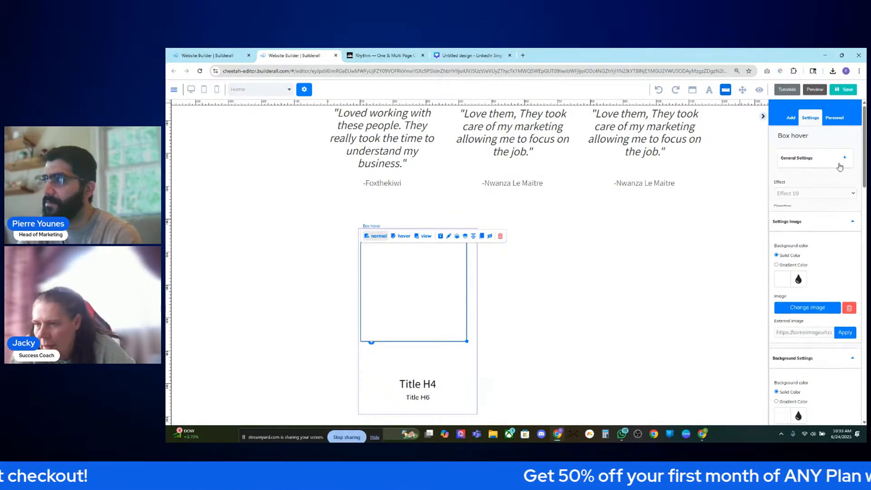
pyautogui.click(839, 165)
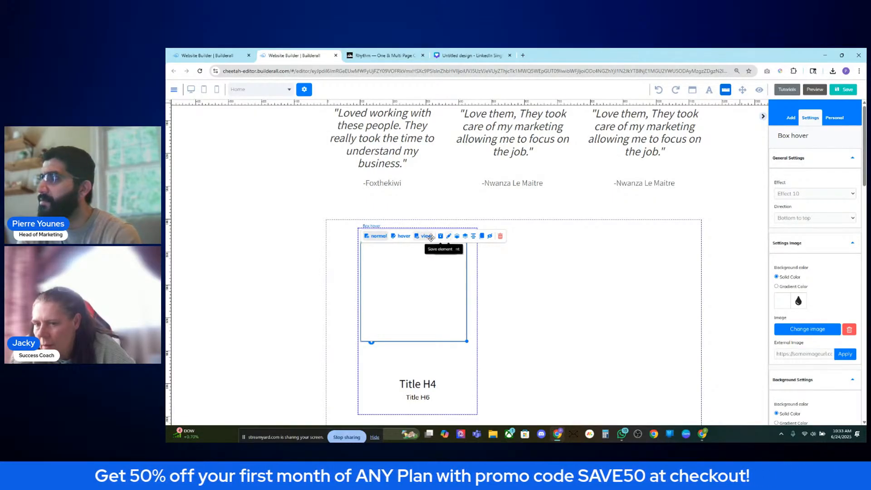
# - In the normal state, browse My Files for a background image again and close without choosing
pyautogui.click(374, 236)
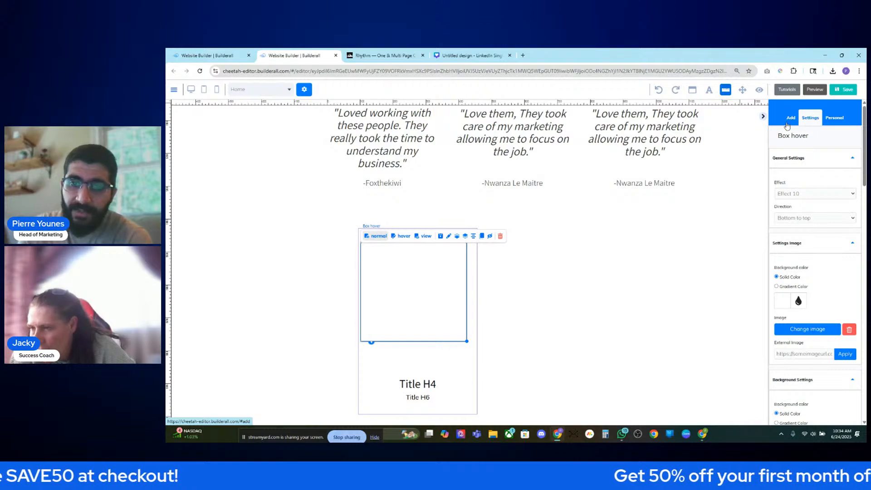
pyautogui.scroll(-5, 848, 227)
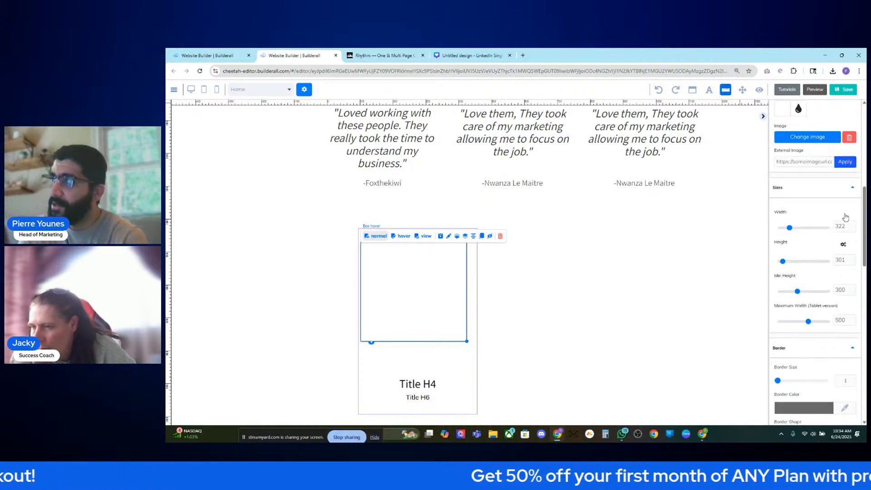
pyautogui.scroll(3, 845, 218)
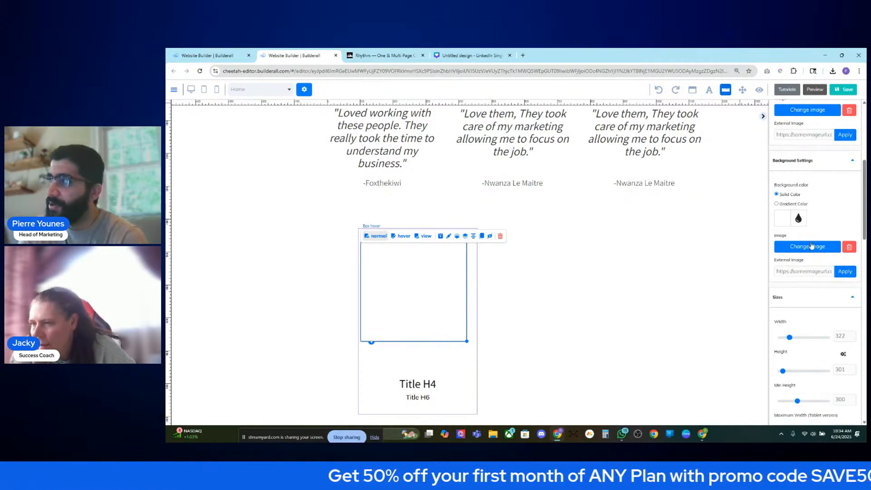
pyautogui.click(812, 246)
pyautogui.click(580, 306)
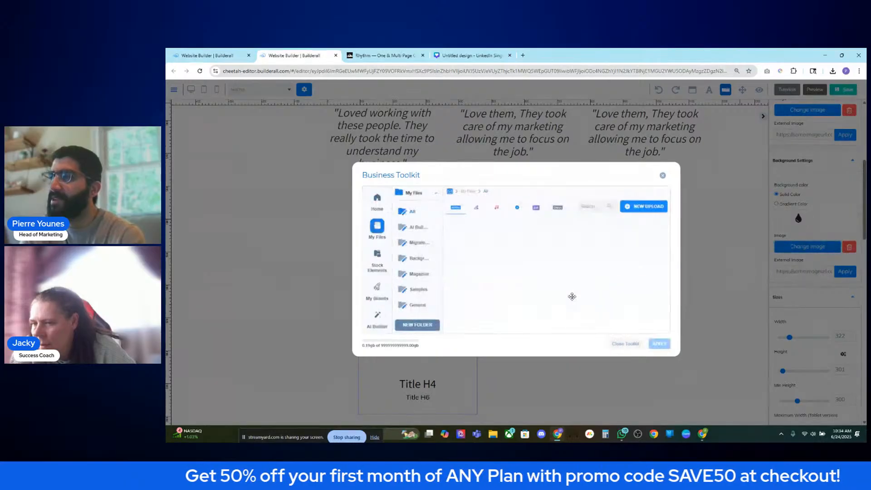
pyautogui.click(662, 177)
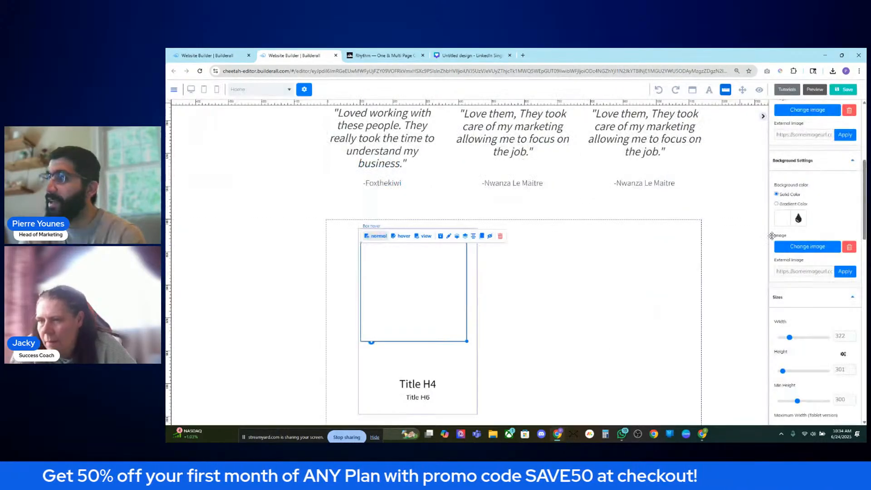
pyautogui.click(828, 167)
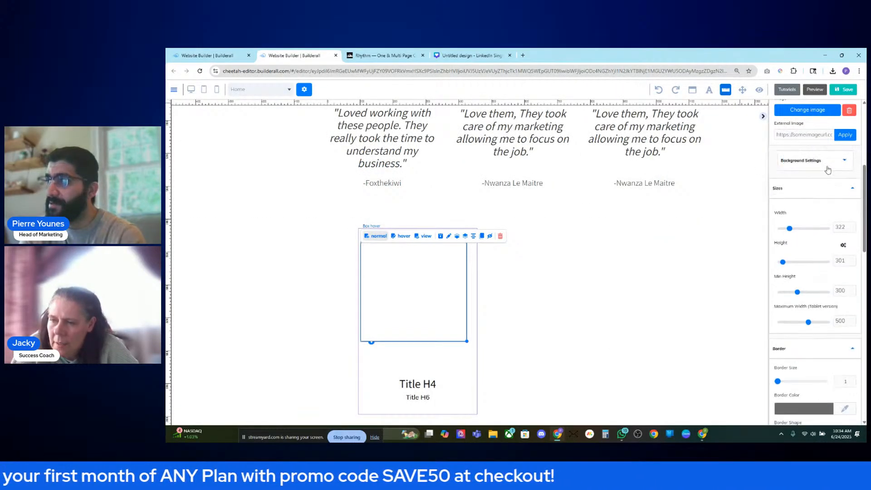
pyautogui.click(828, 167)
# - Apply the portrait as the box background, compare hover and normal, then remove it
pyautogui.click(817, 248)
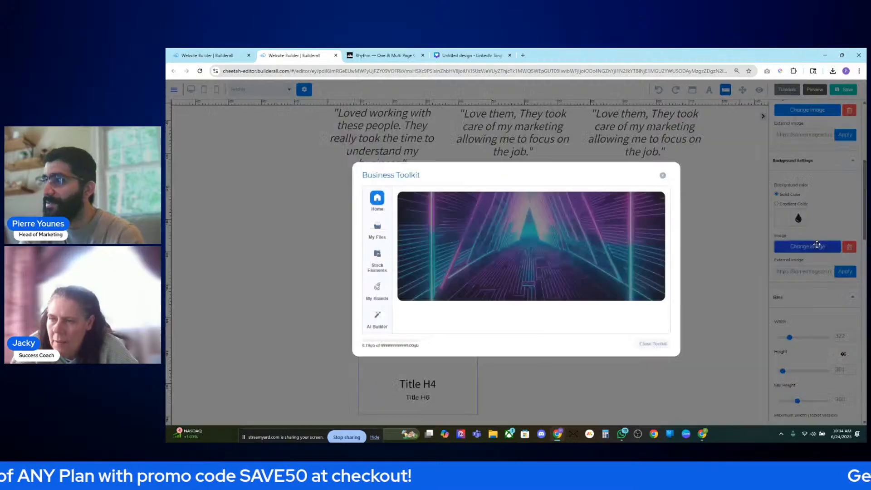
pyautogui.click(564, 295)
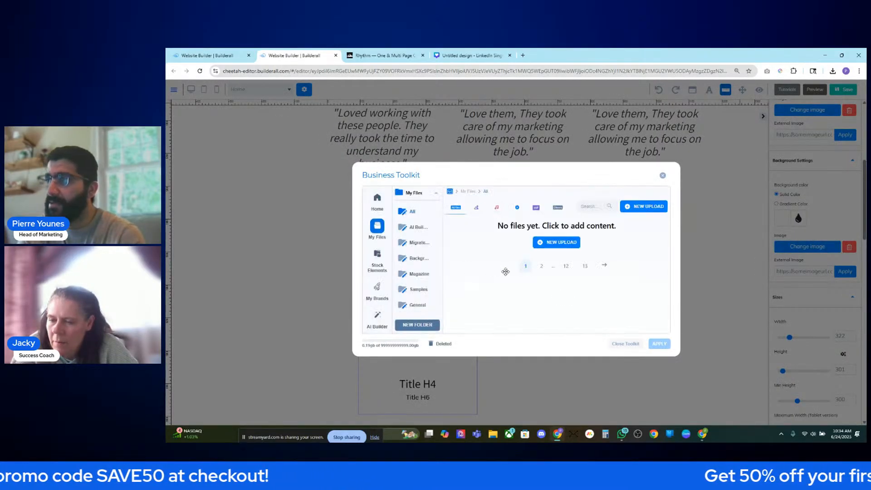
pyautogui.click(656, 344)
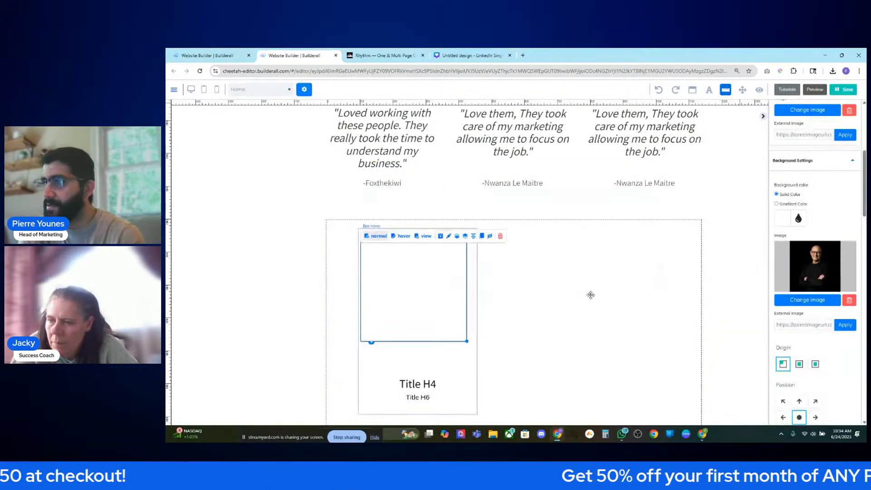
pyautogui.click(394, 239)
pyautogui.click(378, 237)
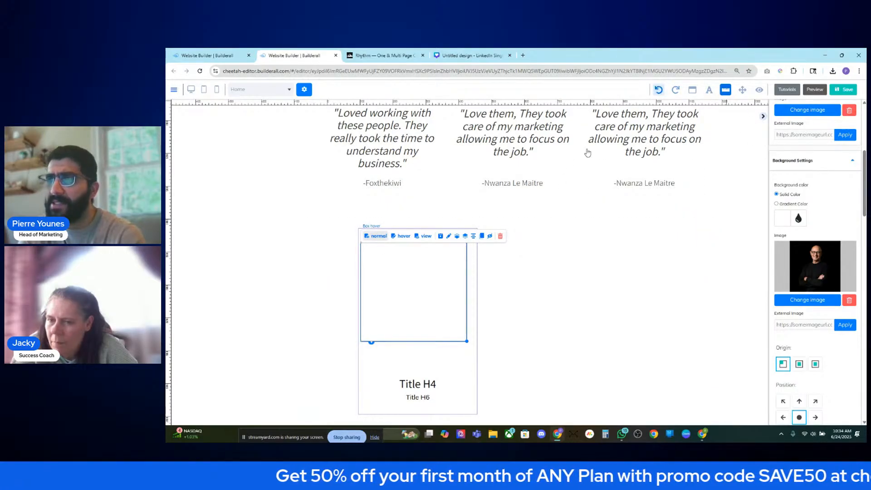
pyautogui.click(395, 240)
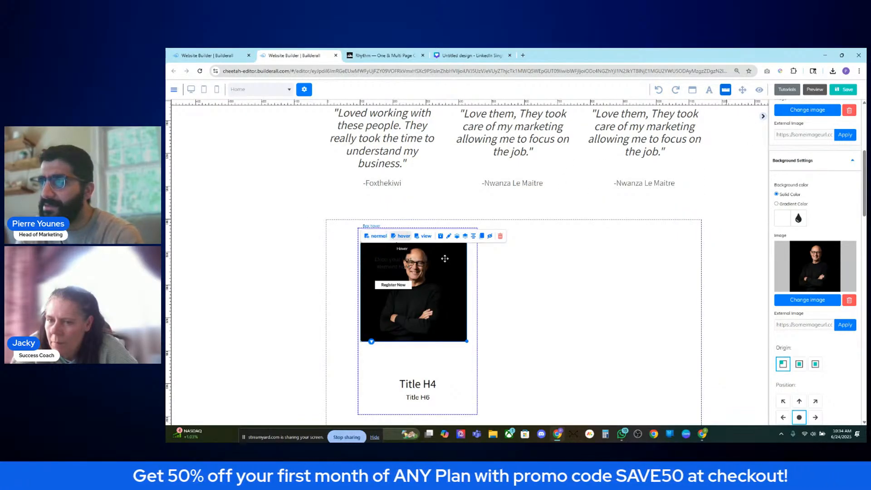
pyautogui.click(849, 300)
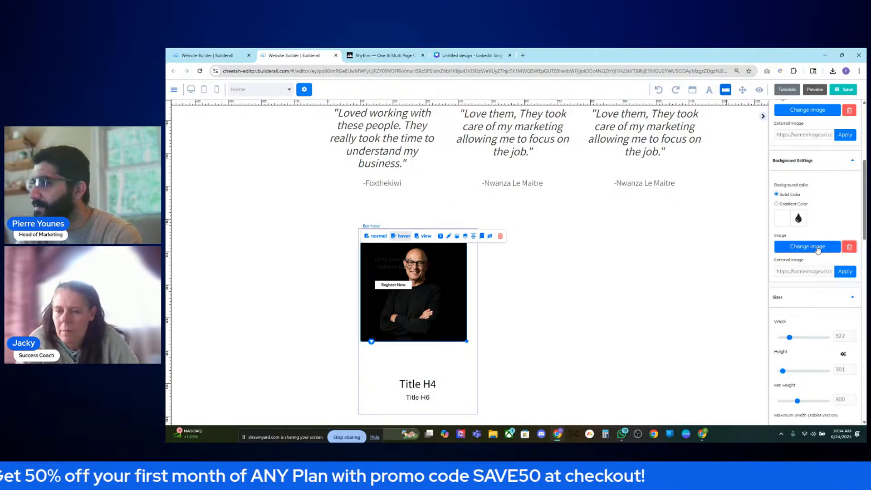
# - Pick the second portrait from My Files for the box image, then delete it, leaving the area blank
pyautogui.scroll(3, 817, 254)
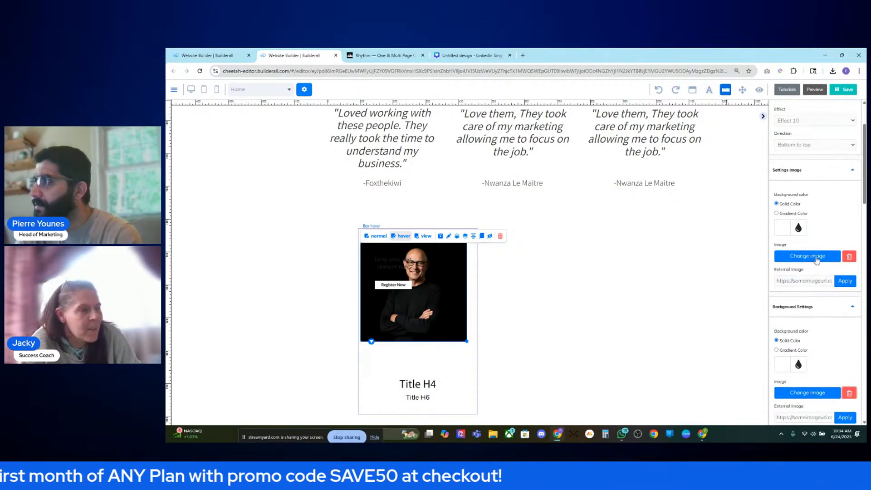
pyautogui.click(815, 256)
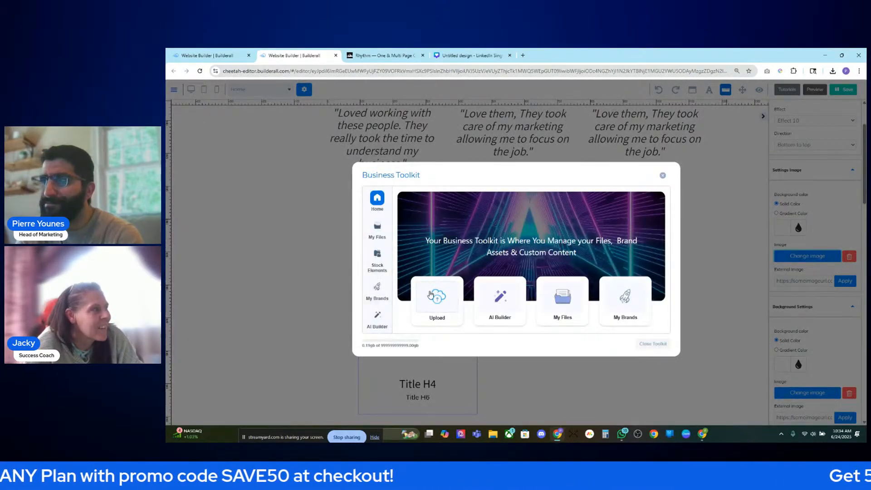
pyautogui.click(562, 299)
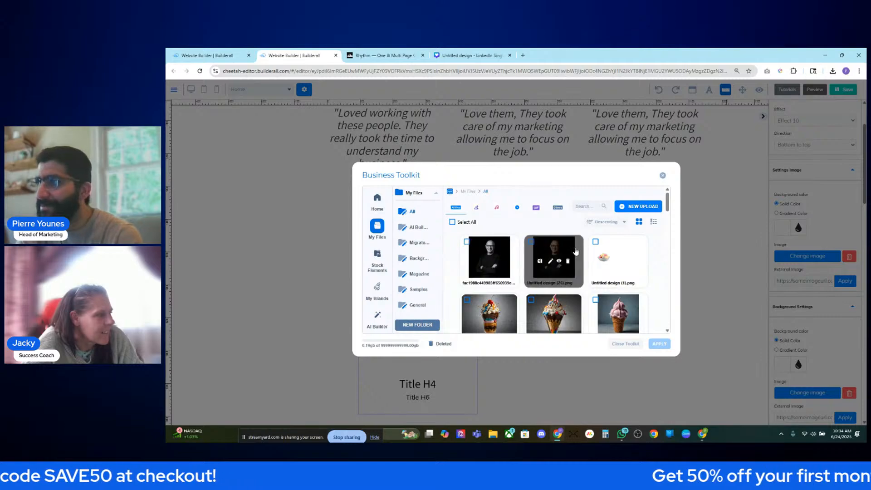
pyautogui.click(548, 249)
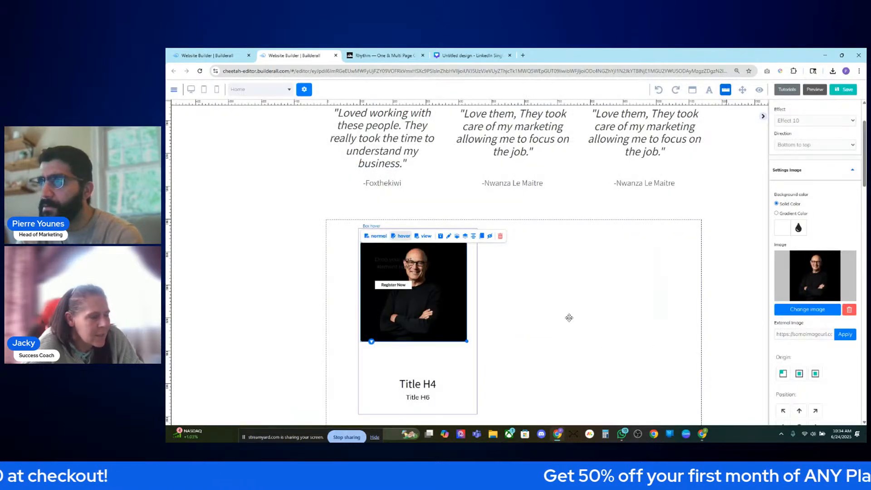
pyautogui.click(376, 236)
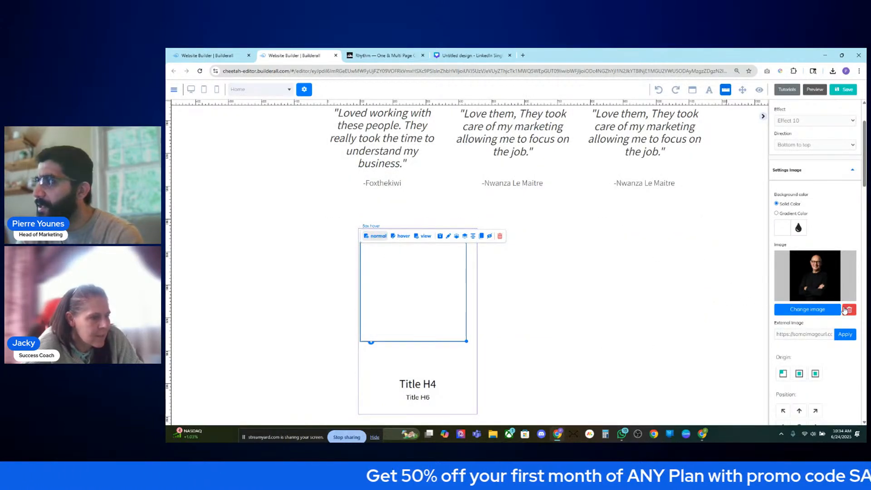
pyautogui.click(848, 309)
pyautogui.scroll(2, 835, 259)
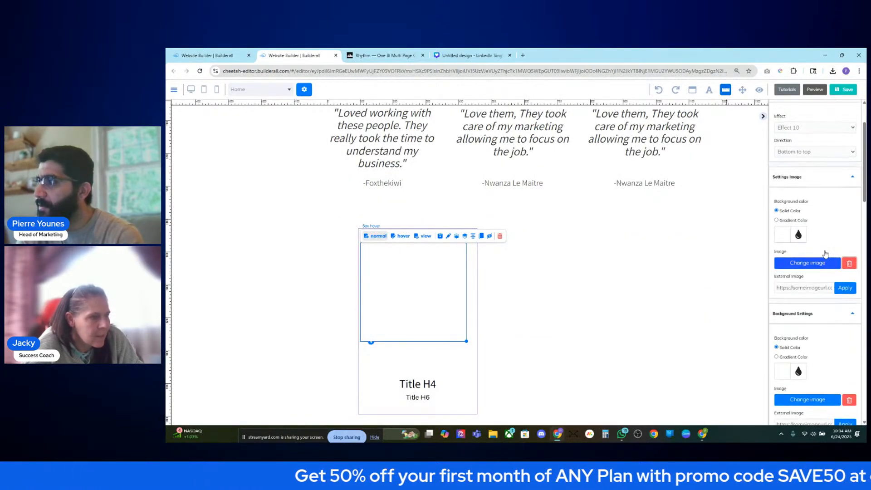
# - Remove the man's photo from the hover box background
pyautogui.click(398, 236)
pyautogui.scroll(-5, 813, 282)
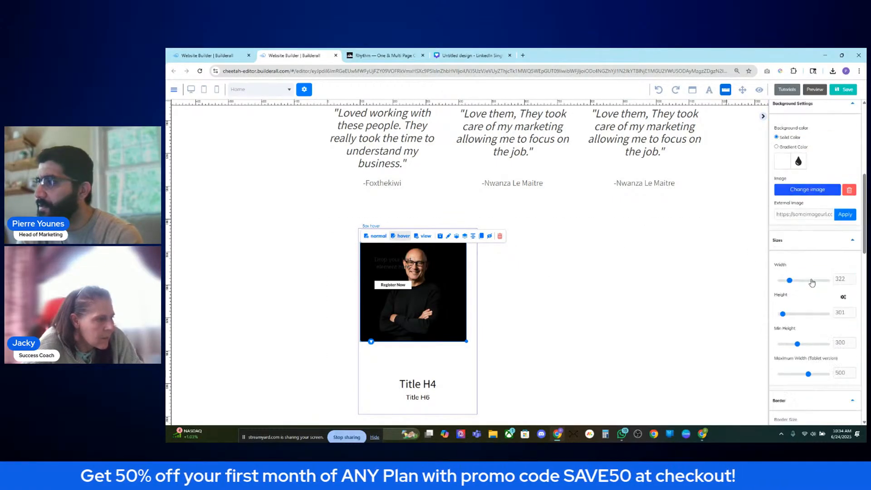
pyautogui.scroll(-10, 812, 283)
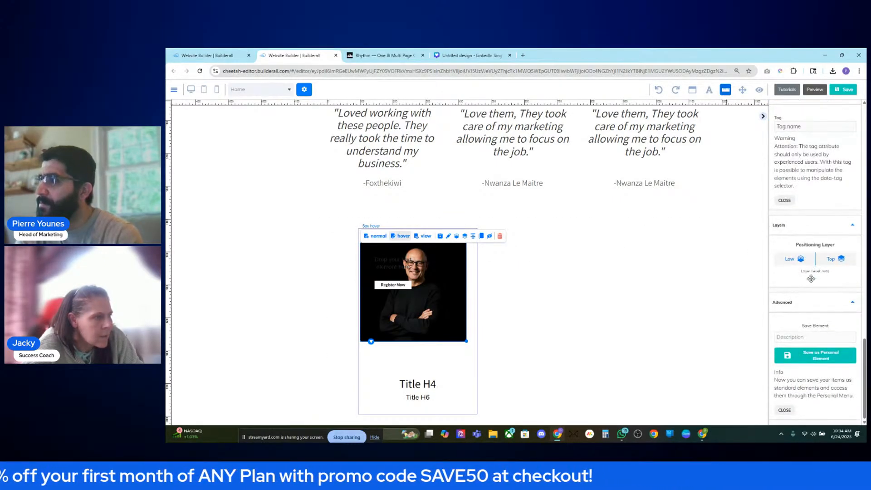
pyautogui.scroll(15, 810, 279)
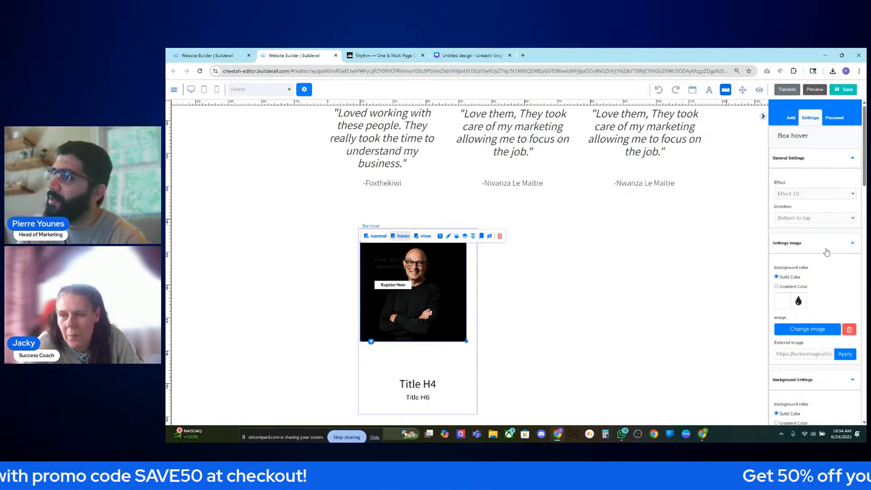
pyautogui.scroll(-2, 833, 252)
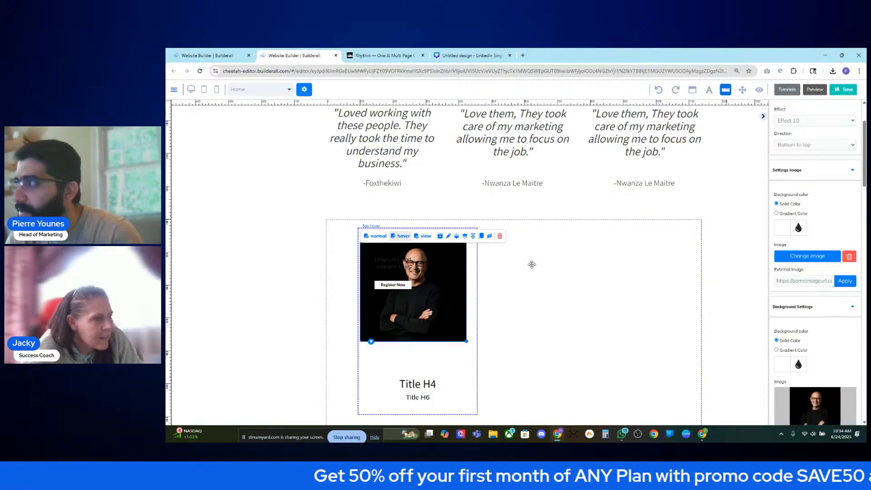
pyautogui.scroll(-3, 812, 318)
pyautogui.click(850, 339)
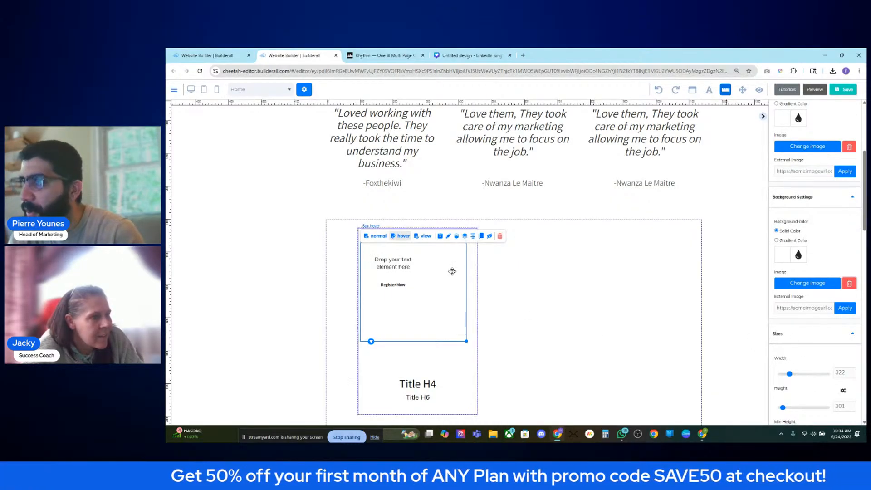
# - Compare the box's normal and hover states and widen the image box slightly
pyautogui.click(379, 237)
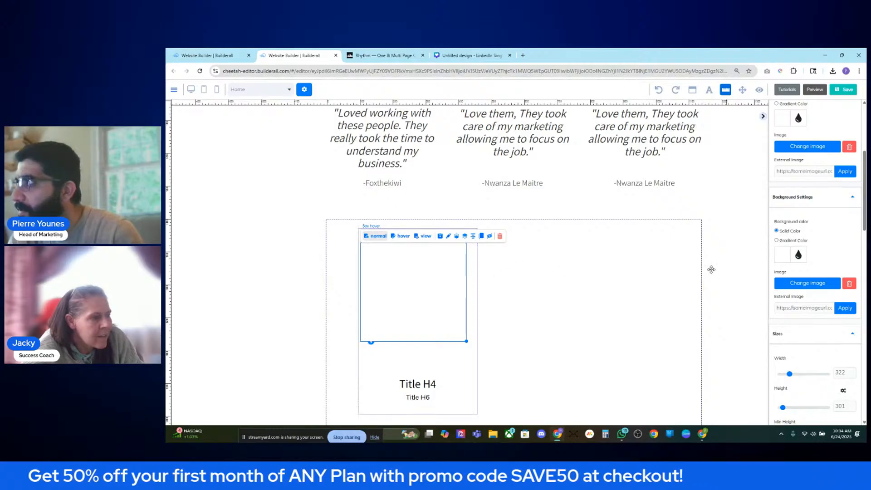
pyautogui.scroll(5, 788, 271)
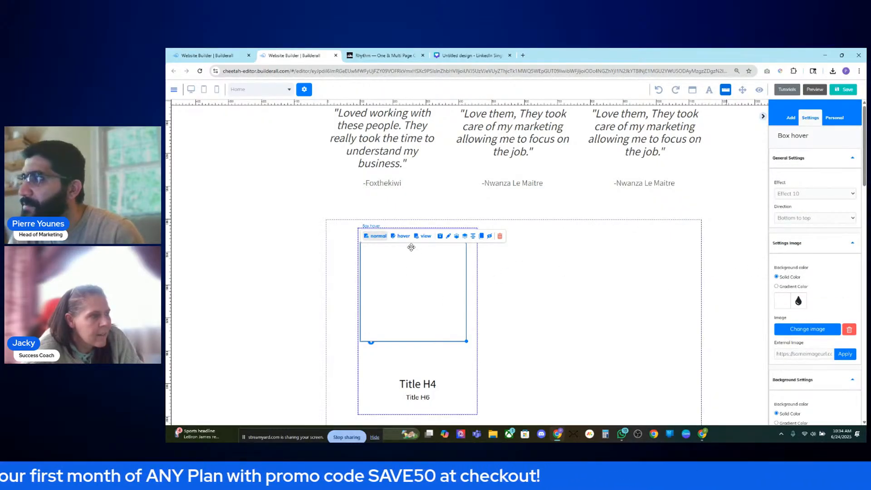
pyautogui.click(395, 237)
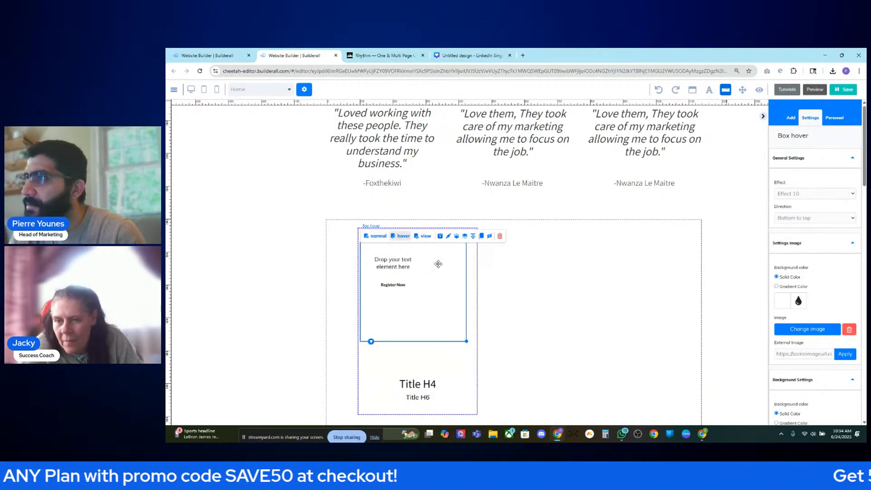
pyautogui.click(367, 241)
pyautogui.click(402, 236)
pyautogui.click(379, 235)
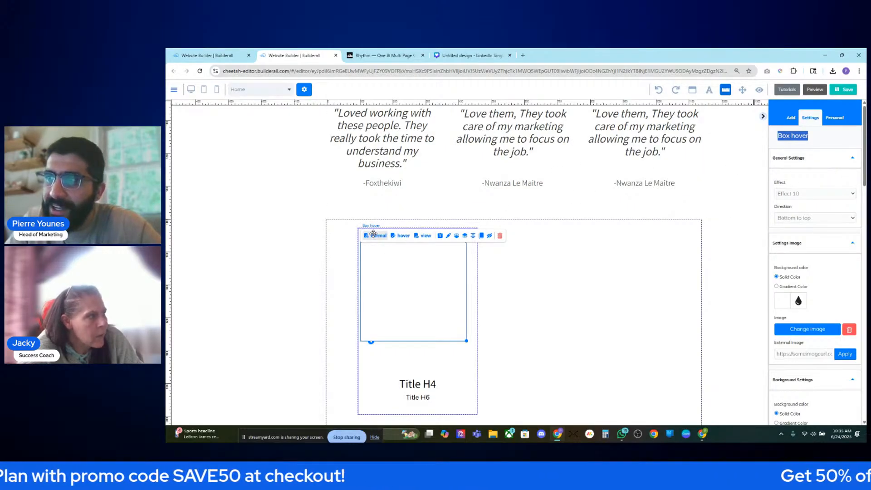
pyautogui.moveTo(467, 340); pyautogui.dragTo(473, 343)
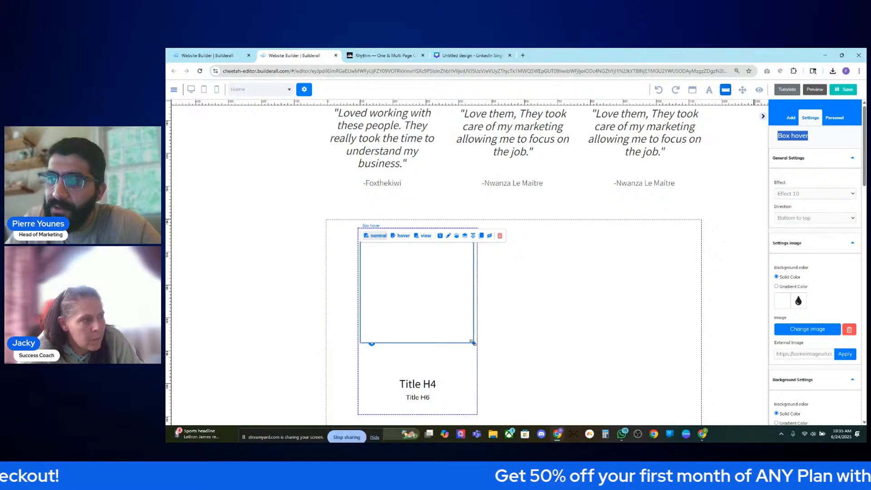
pyautogui.click(399, 235)
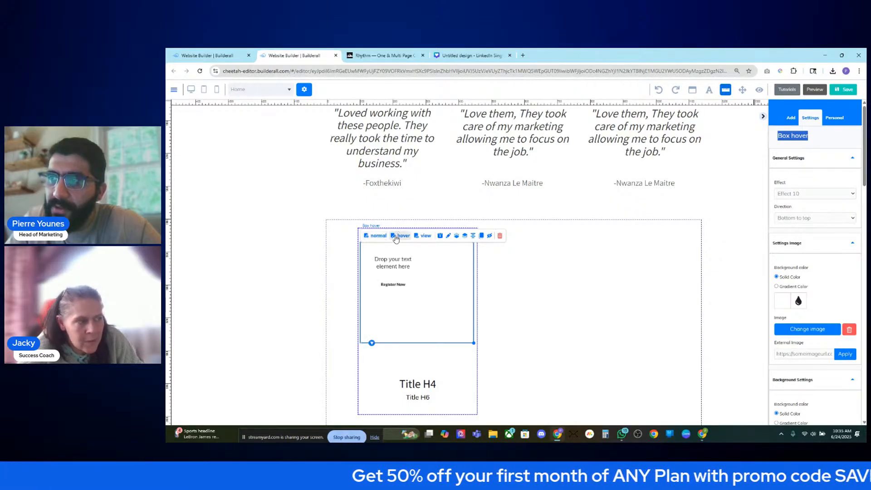
pyautogui.click(379, 235)
pyautogui.click(402, 235)
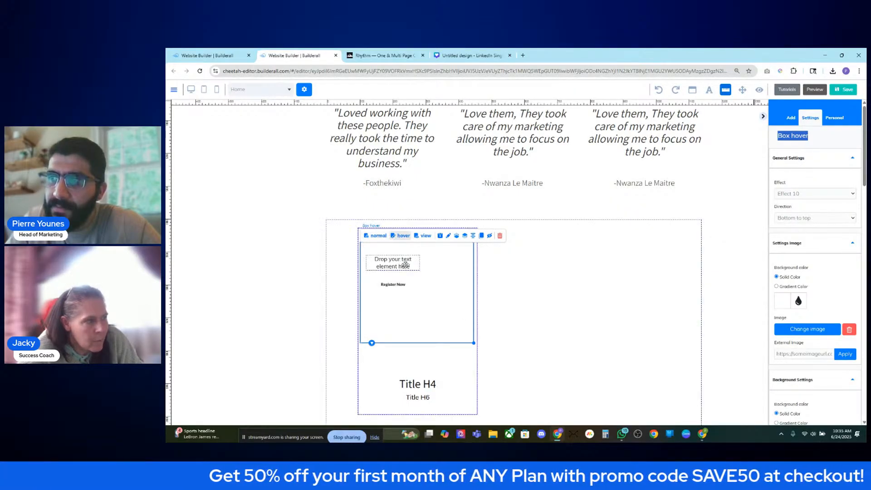
pyautogui.click(409, 281)
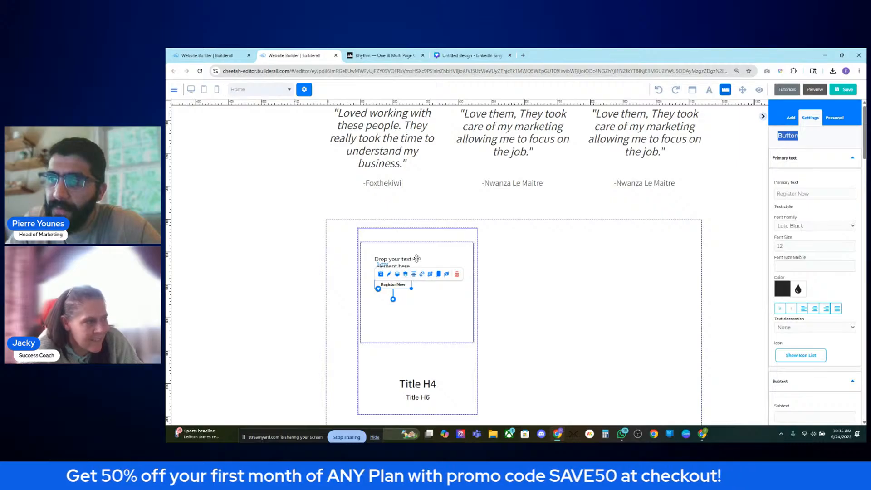
pyautogui.click(373, 237)
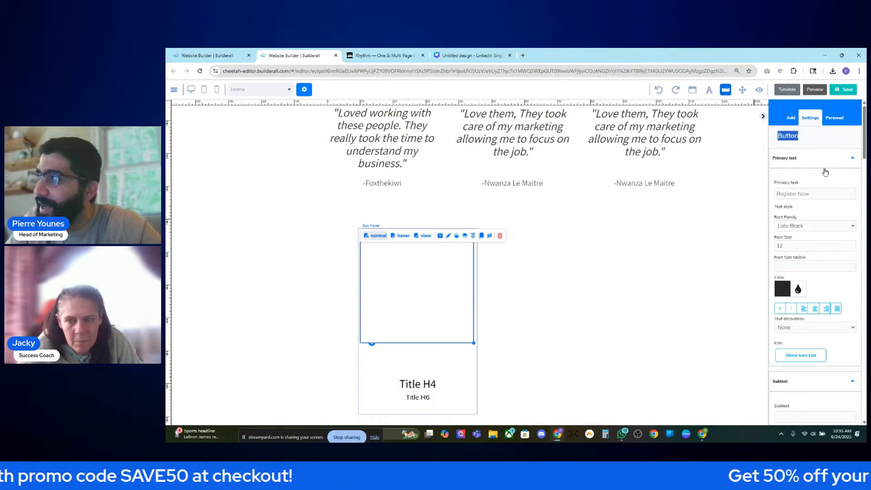
# - Inspect the box hover's hover text, surrounding panel and inner box in both states
pyautogui.click(460, 276)
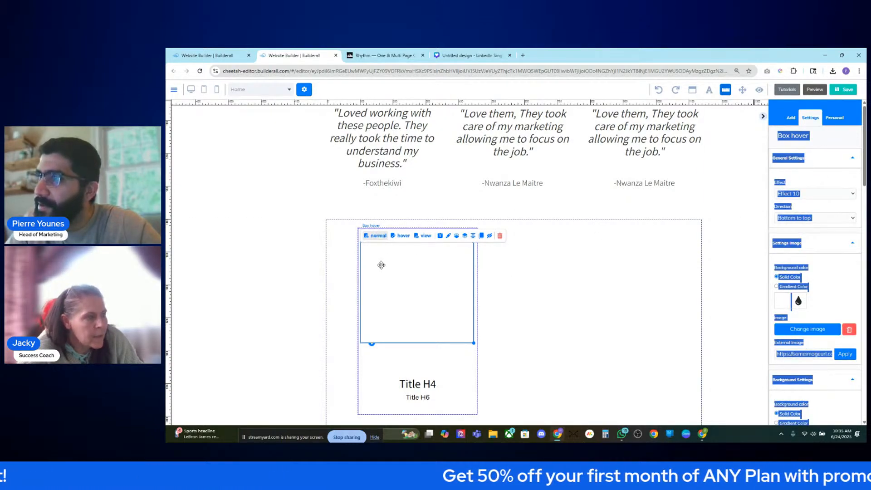
pyautogui.click(399, 236)
pyautogui.click(416, 266)
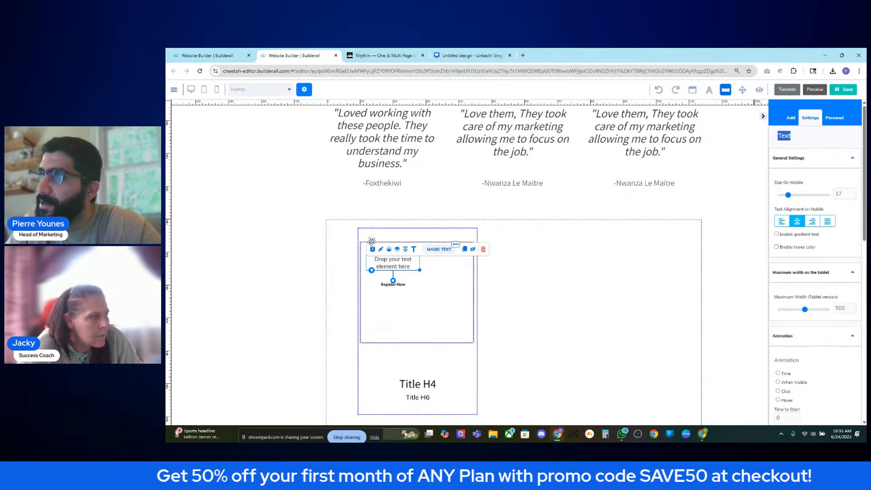
pyautogui.click(478, 314)
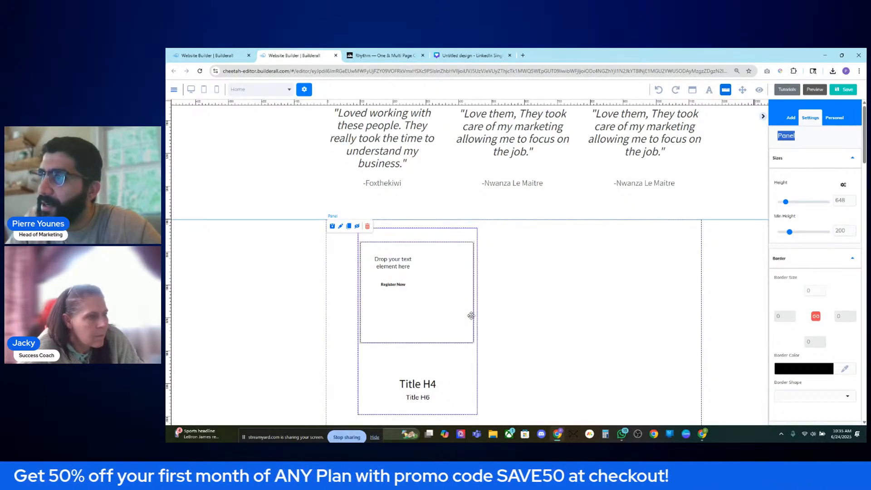
pyautogui.click(472, 314)
pyautogui.click(375, 235)
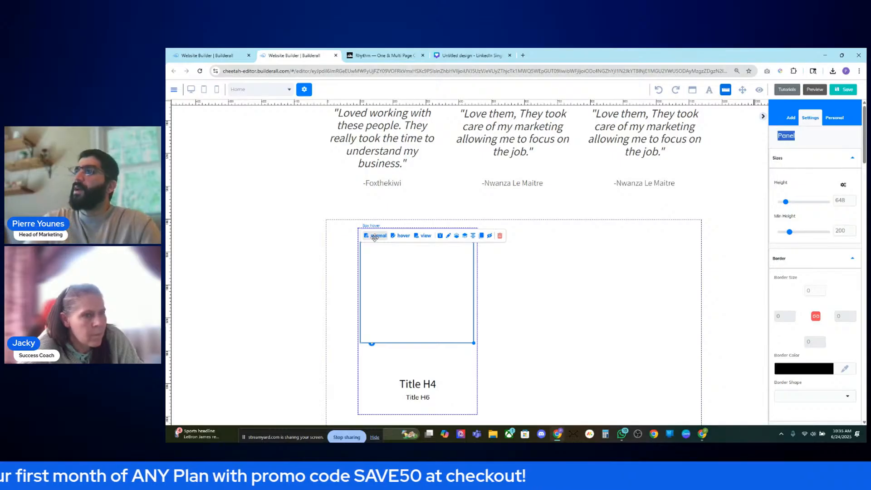
pyautogui.click(387, 249)
pyautogui.click(400, 235)
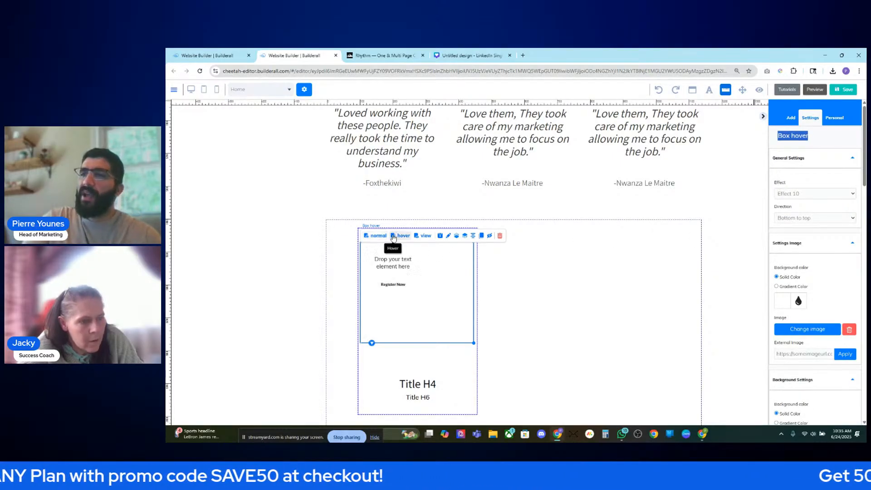
pyautogui.click(377, 235)
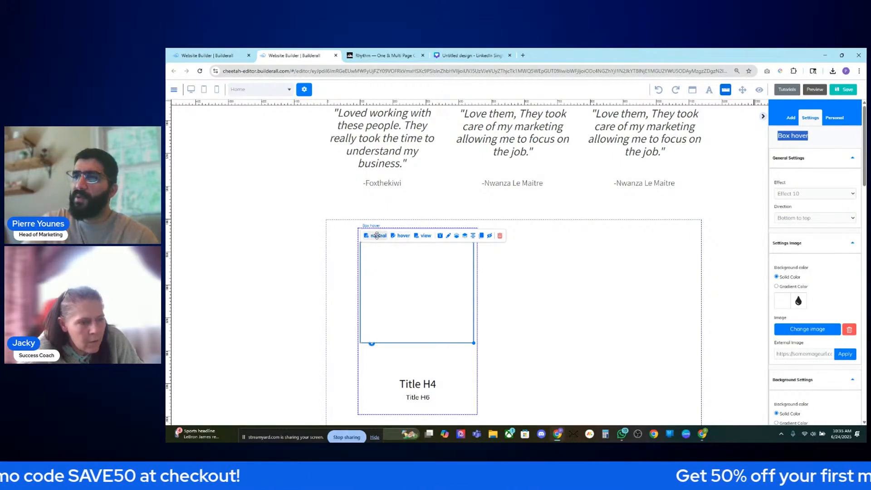
# - Stretch the headshot box taller so it reaches just above Title H4
pyautogui.moveTo(473, 344); pyautogui.dragTo(474, 358)
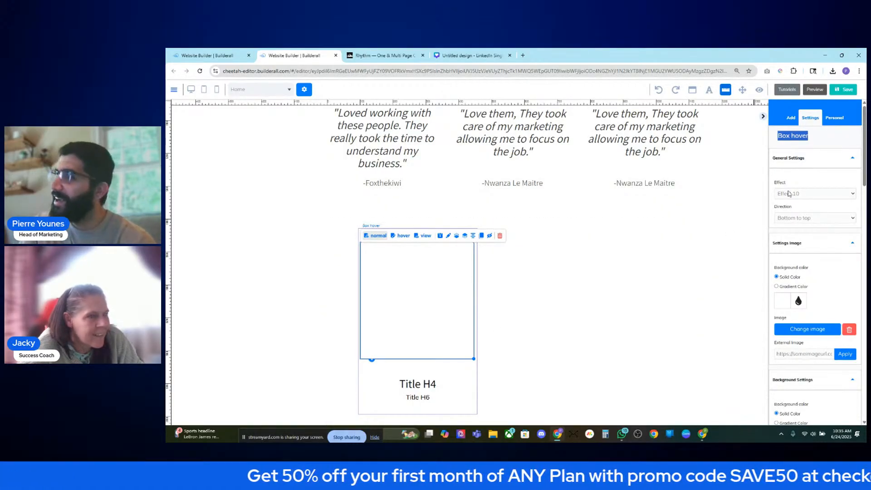
pyautogui.click(400, 235)
pyautogui.click(368, 237)
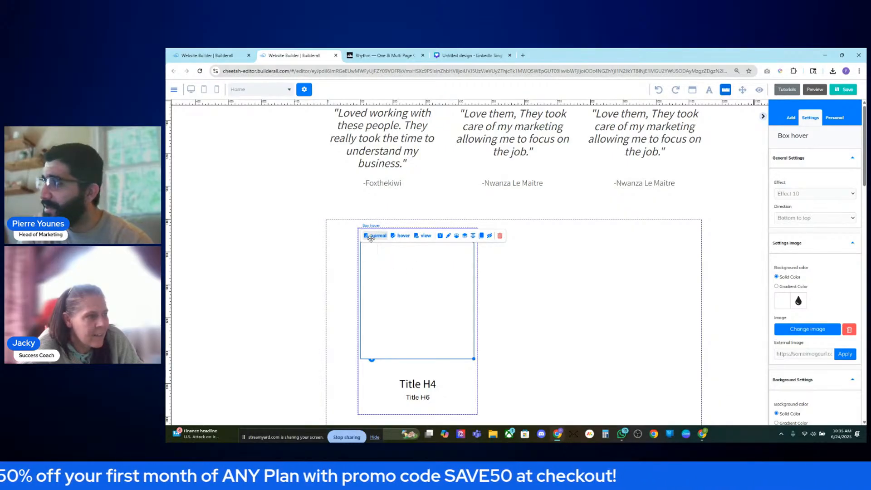
pyautogui.scroll(1, 377, 240)
pyautogui.scroll(-1, 377, 241)
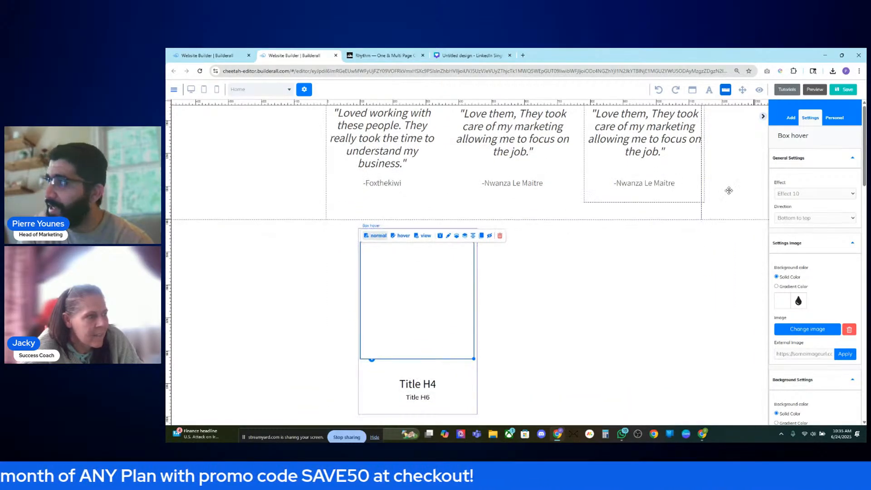
pyautogui.moveTo(817, 138); pyautogui.dragTo(773, 139)
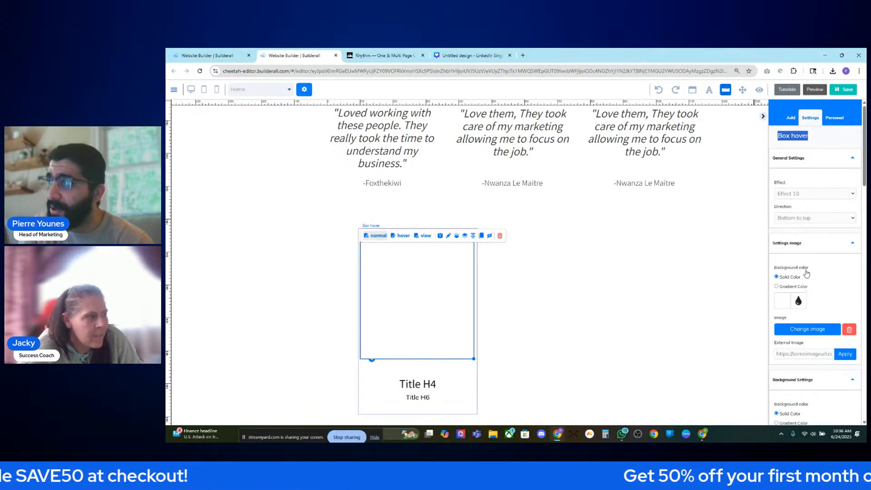
pyautogui.click(820, 163)
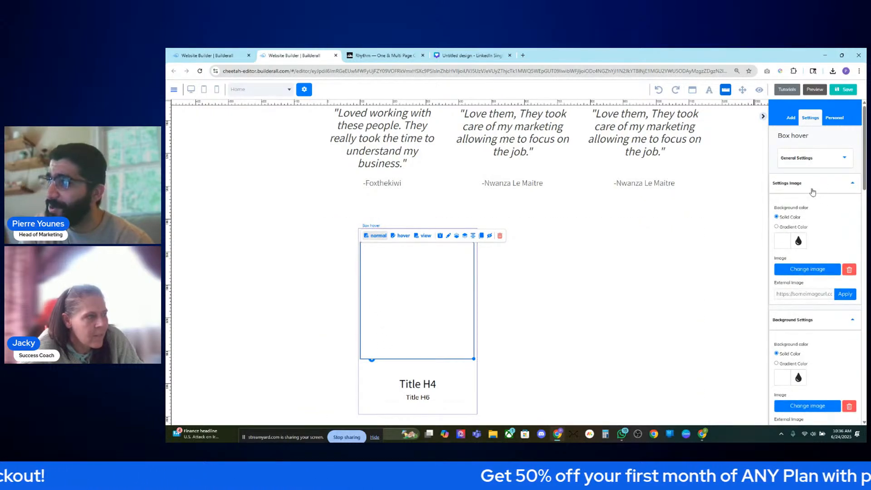
pyautogui.scroll(-2, 822, 322)
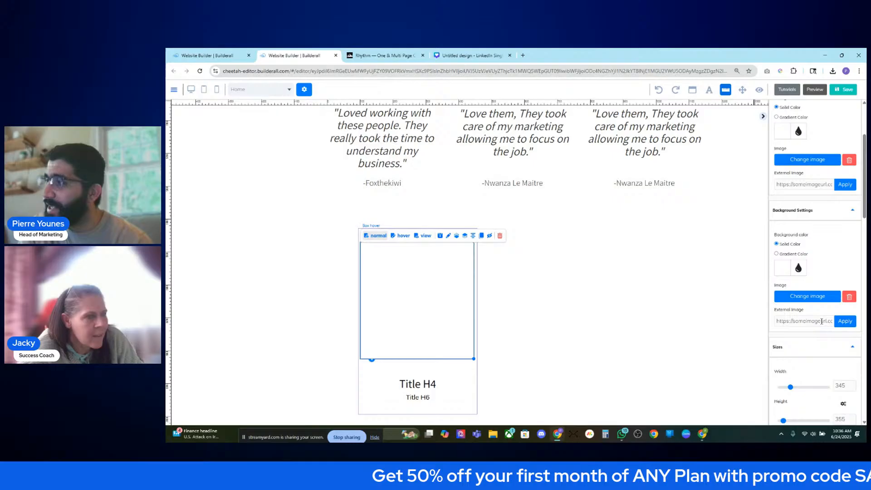
pyautogui.click(824, 212)
pyautogui.click(822, 213)
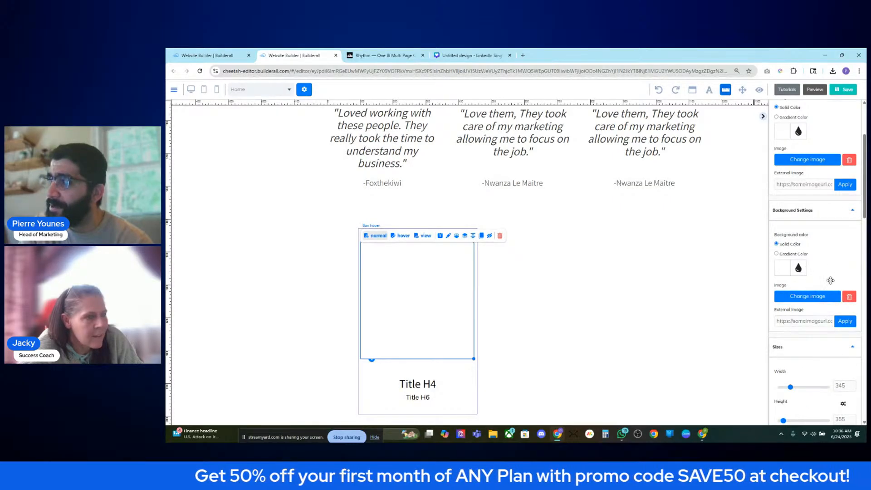
pyautogui.scroll(2, 828, 247)
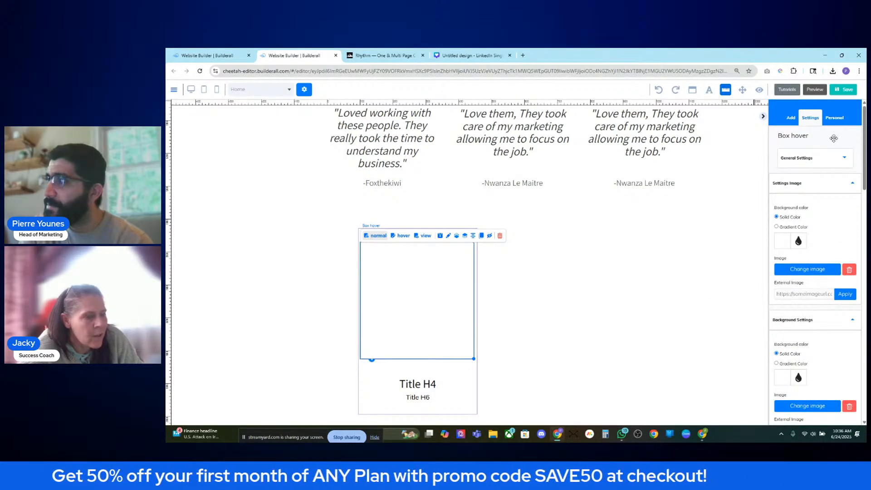
pyautogui.click(834, 163)
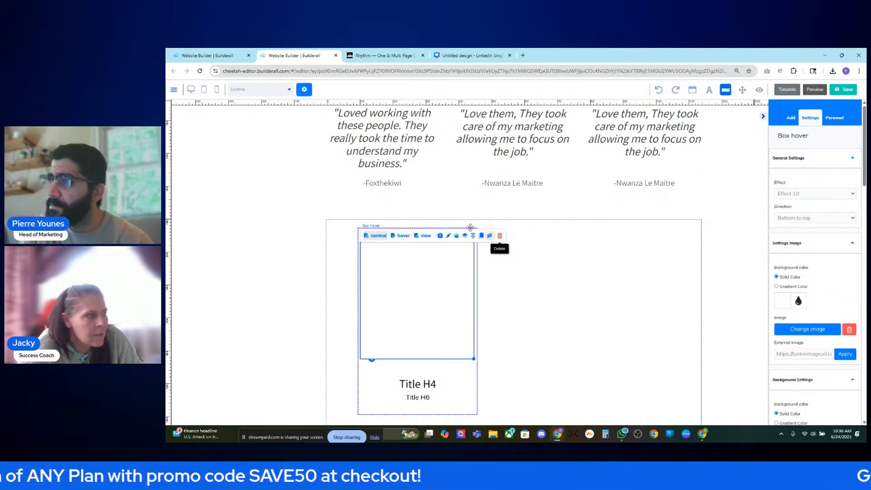
pyautogui.click(399, 236)
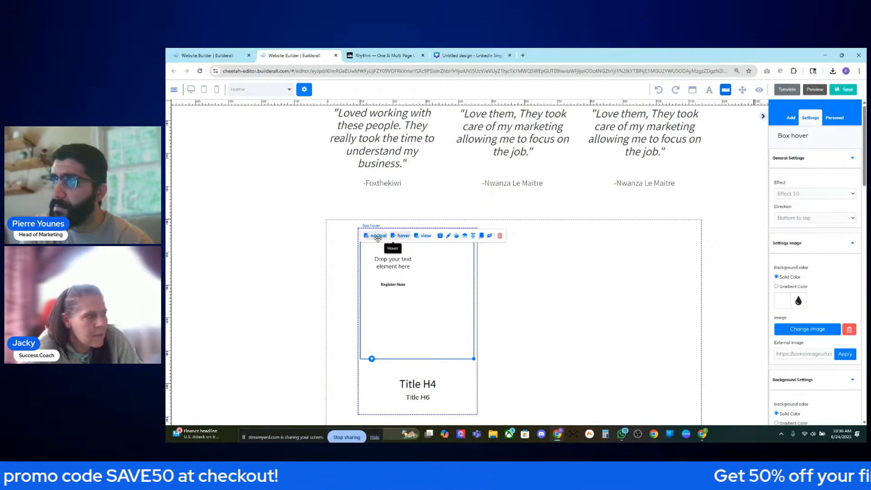
pyautogui.click(378, 237)
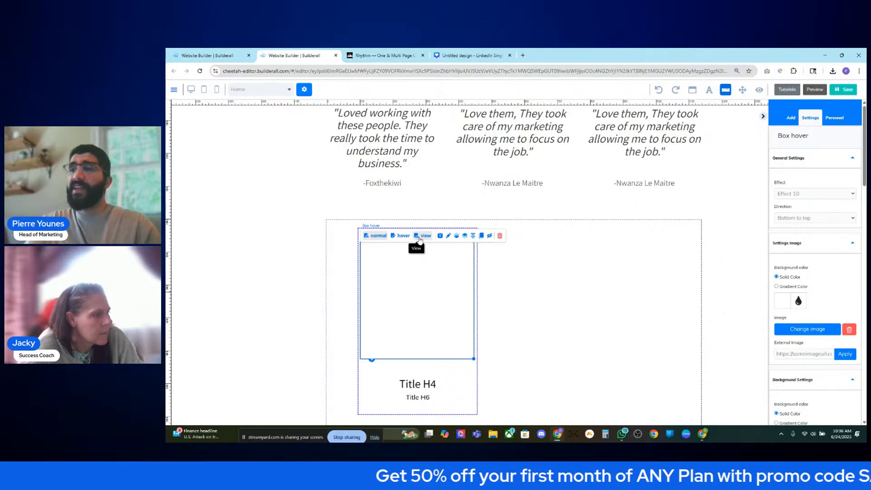
# - Check the card in hover and view modes, return to normal, and save the site
pyautogui.moveTo(821, 136); pyautogui.dragTo(774, 139)
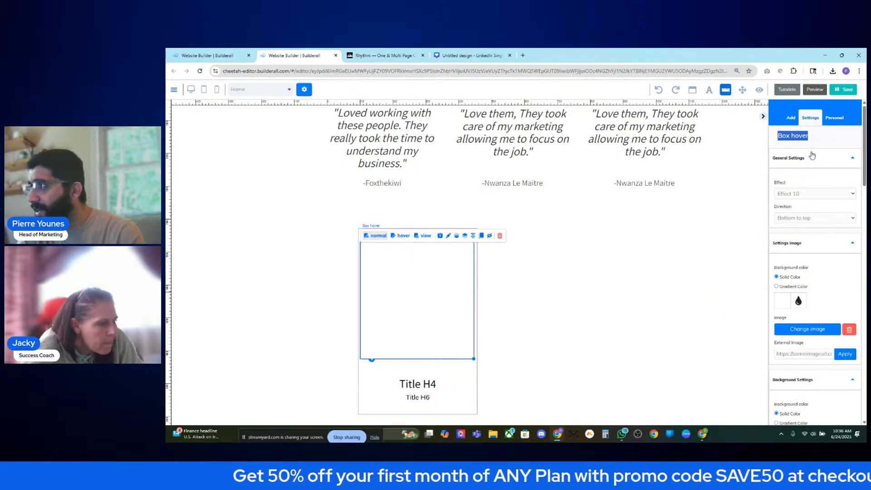
pyautogui.click(826, 159)
pyautogui.click(826, 159)
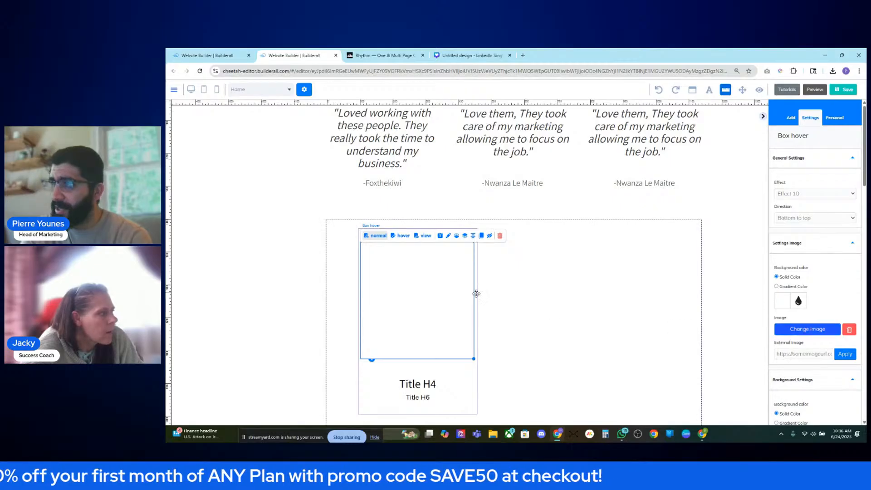
pyautogui.click(401, 235)
pyautogui.click(380, 235)
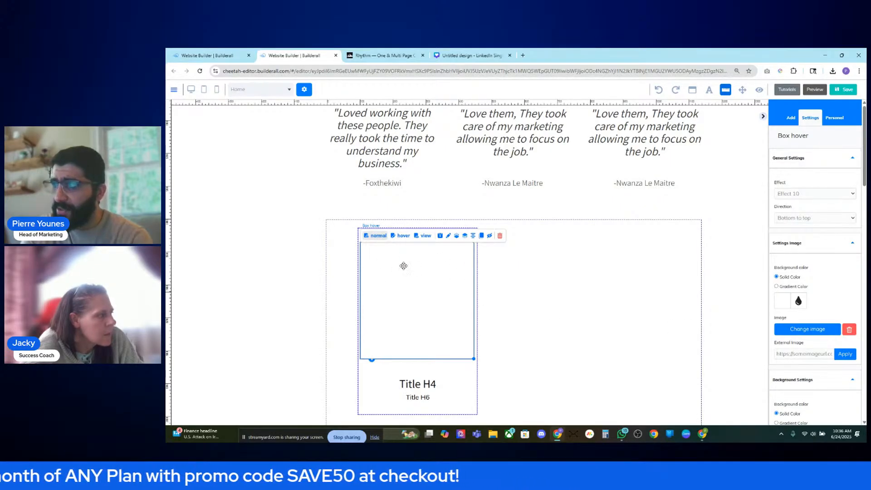
pyautogui.click(401, 236)
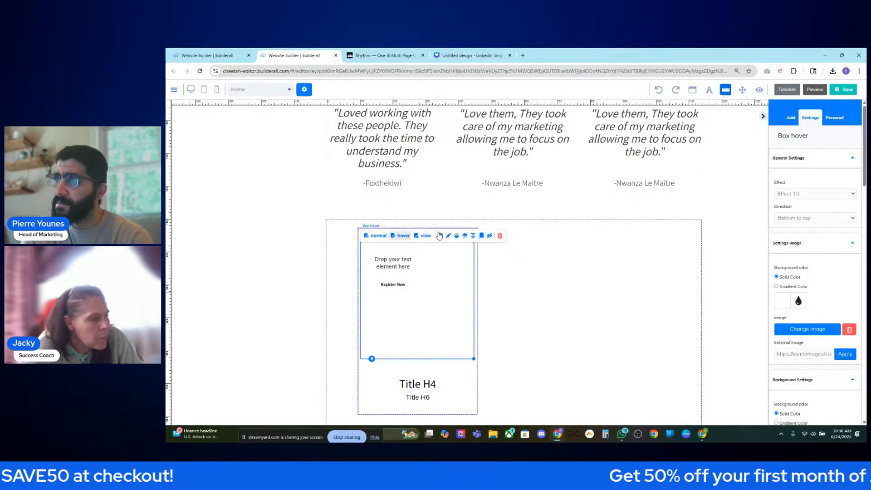
pyautogui.click(423, 235)
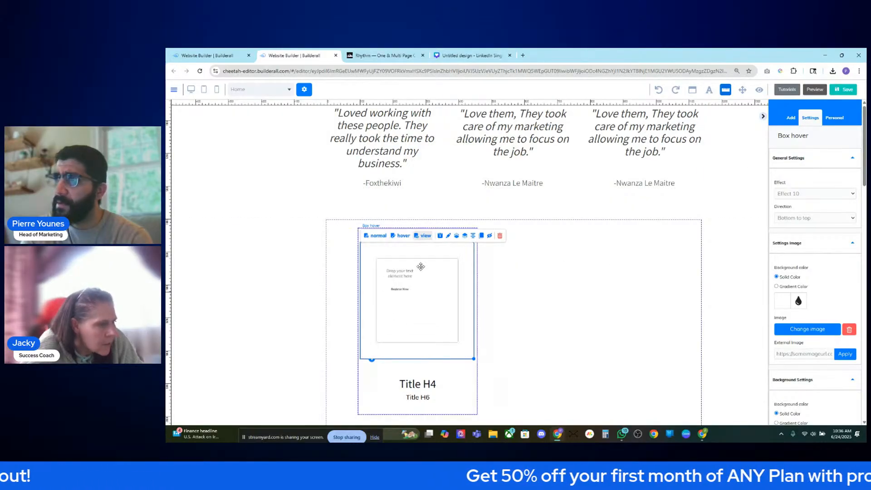
pyautogui.click(375, 236)
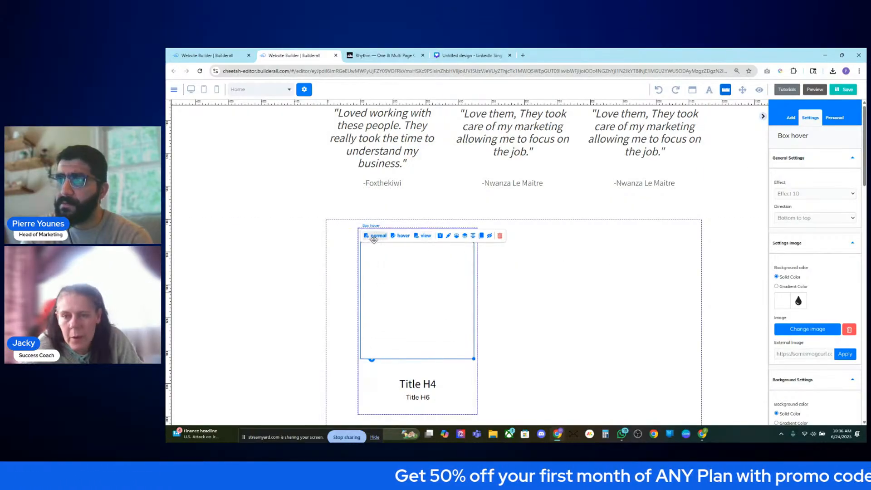
pyautogui.click(838, 88)
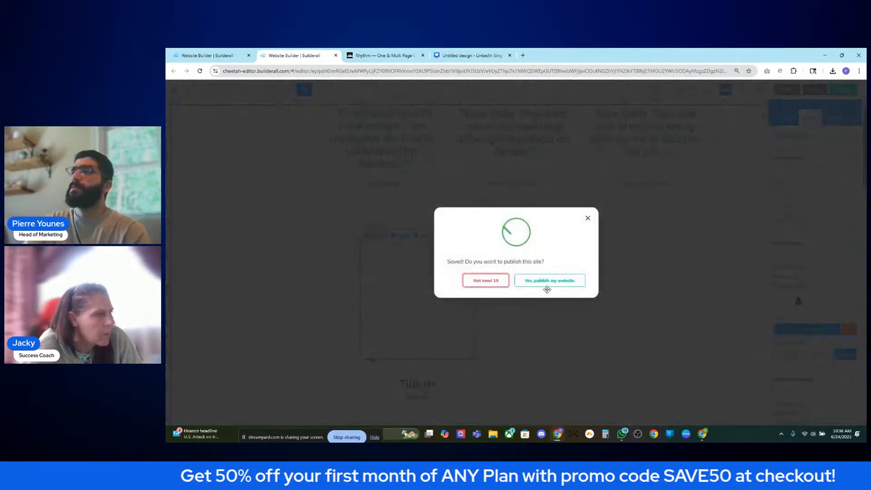
# - Confirm 'Yes, publish my website' to publish the saved site
pyautogui.click(561, 282)
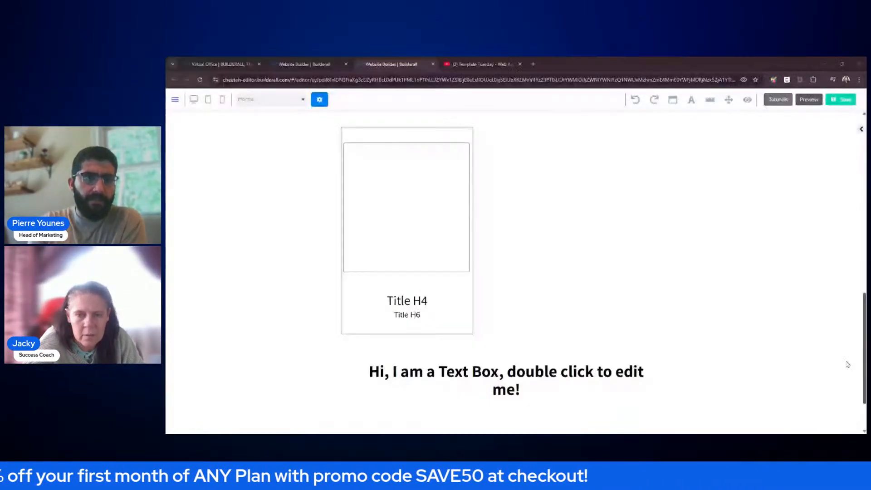
# - Delete the old empty image box from the card
pyautogui.scroll(1, 626, 297)
pyautogui.scroll(1, 637, 301)
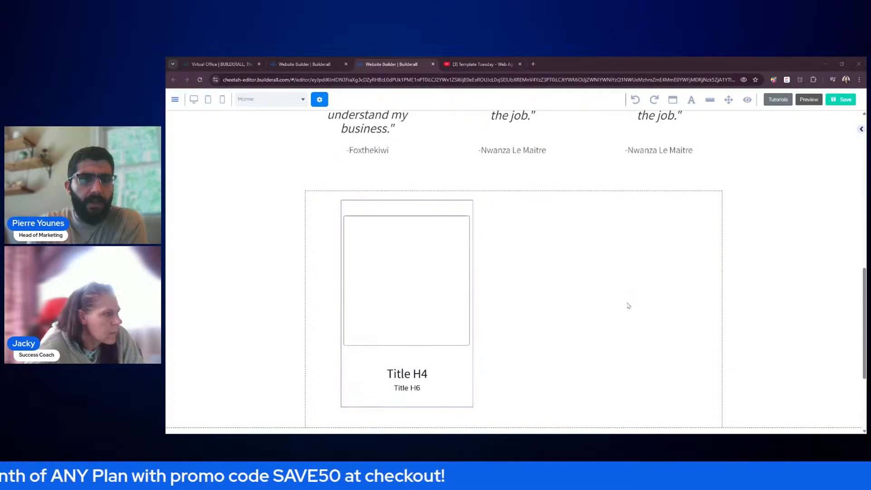
pyautogui.click(433, 278)
pyautogui.moveTo(425, 295); pyautogui.dragTo(620, 293)
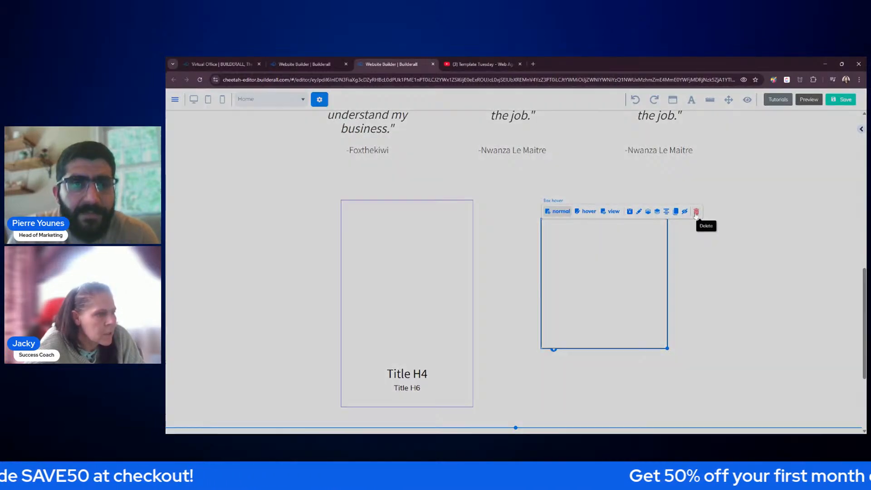
pyautogui.click(696, 211)
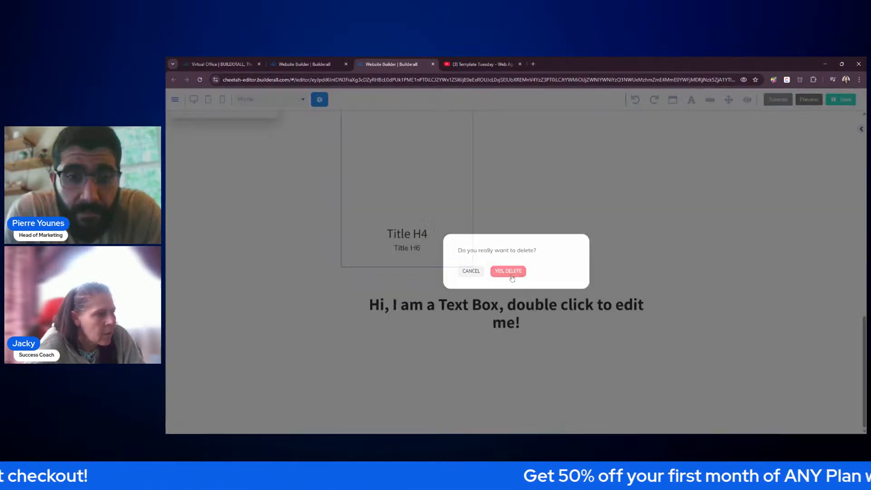
pyautogui.click(508, 271)
# - Place the third Box hover template with the sunset image beside the card
pyautogui.scroll(3, 605, 251)
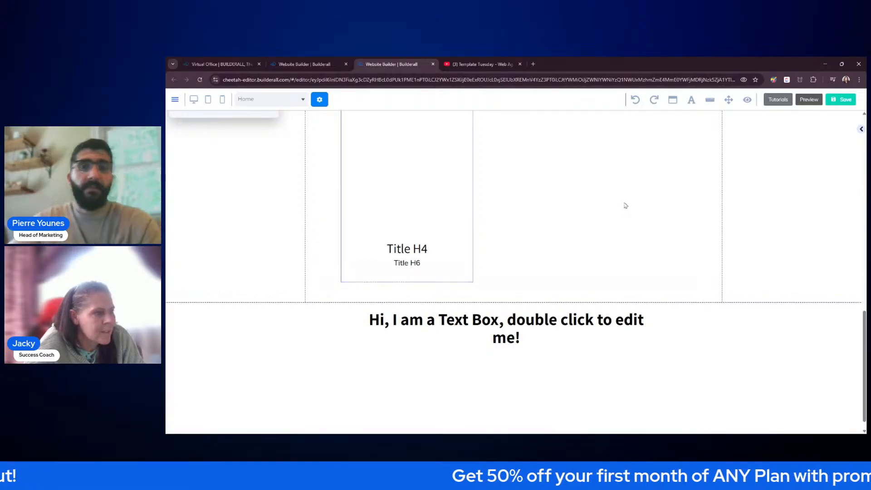
pyautogui.click(862, 130)
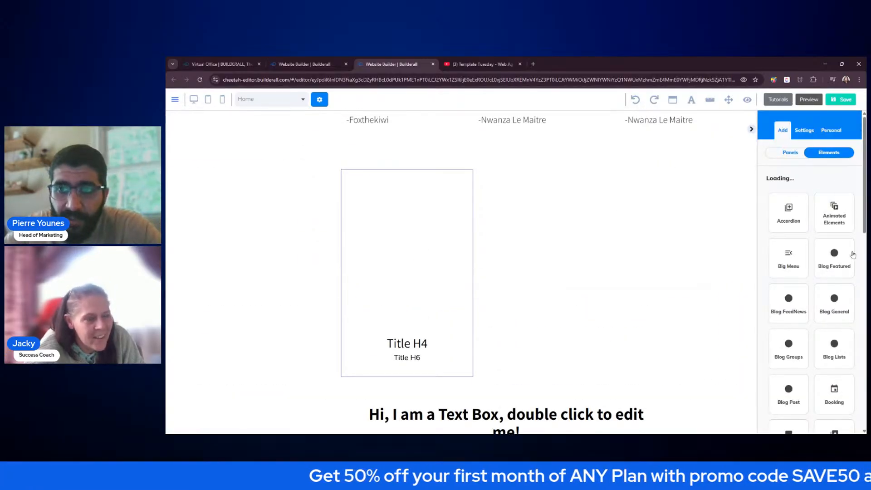
pyautogui.scroll(-3, 852, 268)
pyautogui.scroll(-2, 794, 272)
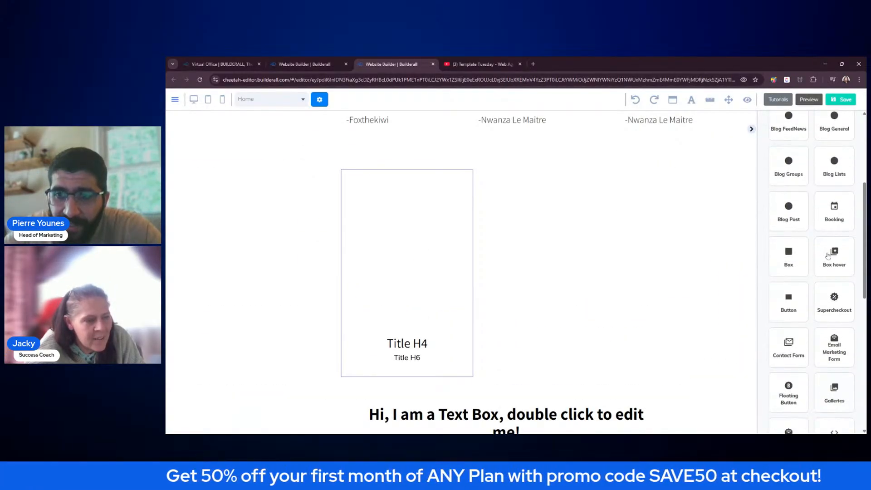
pyautogui.click(831, 257)
pyautogui.moveTo(821, 332); pyautogui.dragTo(576, 231)
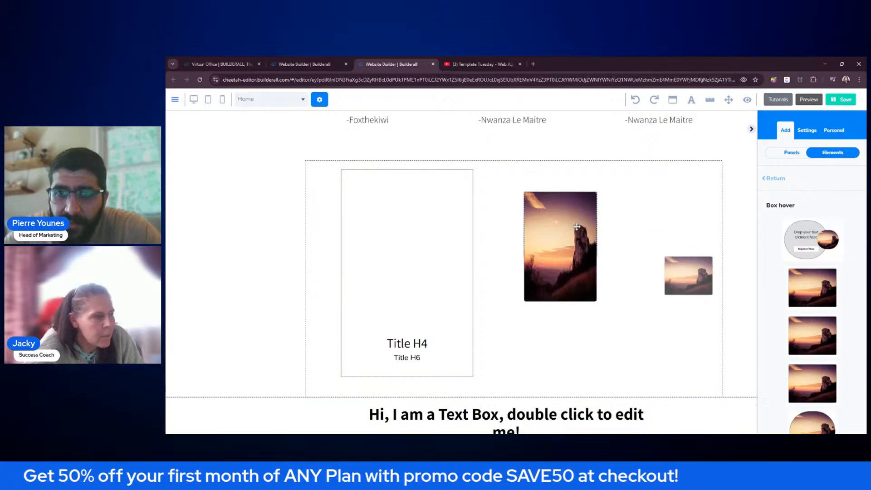
# - Replace the sunset image with the black-and-white portrait from My Files
pyautogui.click(752, 131)
pyautogui.doubleClick(594, 223)
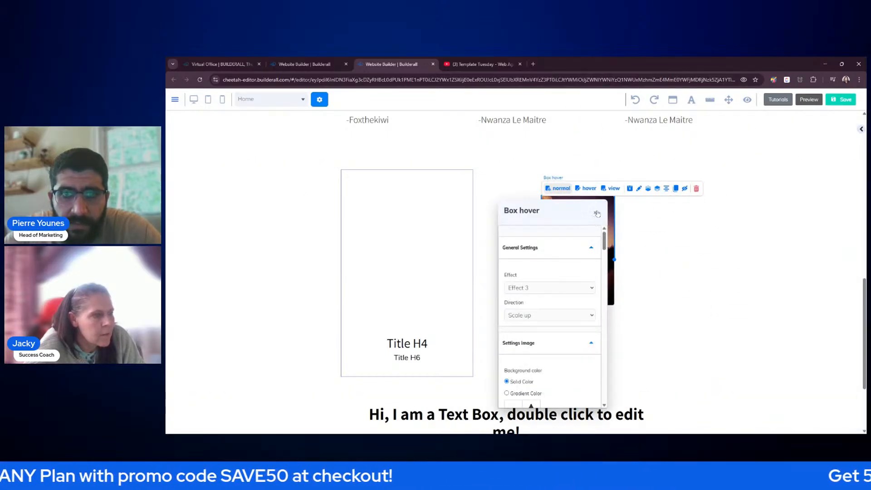
pyautogui.click(597, 214)
pyautogui.click(860, 130)
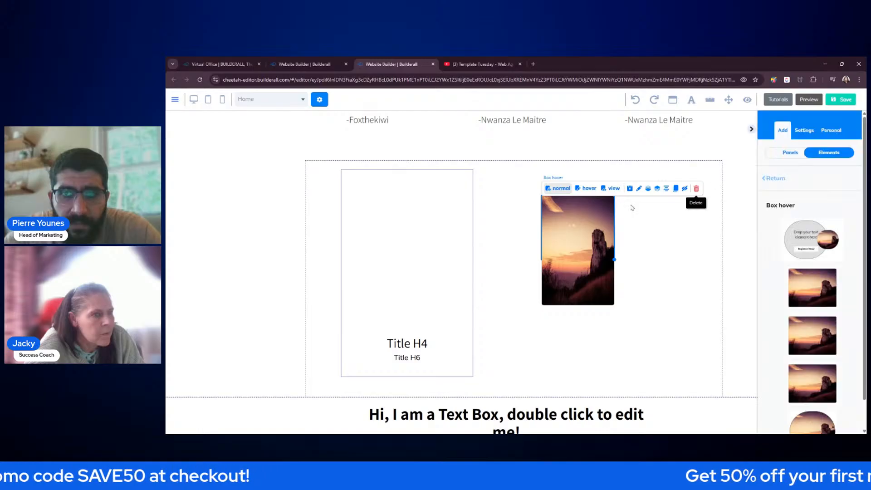
pyautogui.click(599, 213)
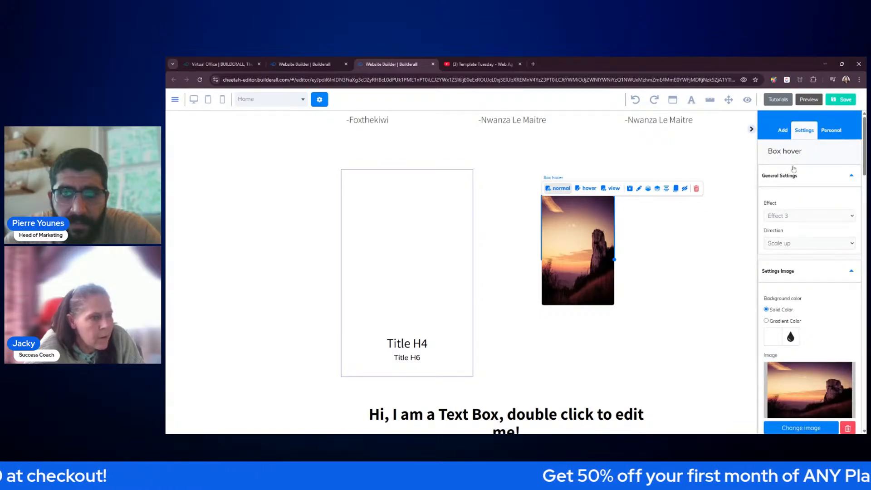
pyautogui.scroll(-4, 808, 189)
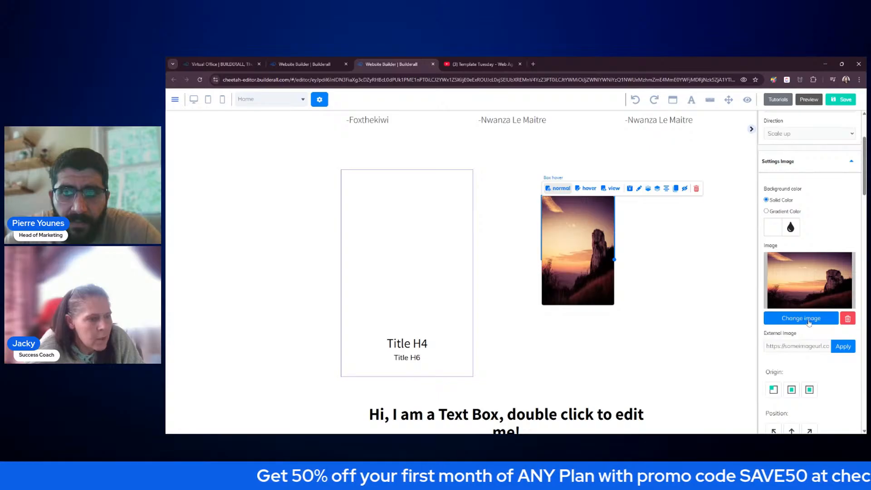
pyautogui.click(809, 320)
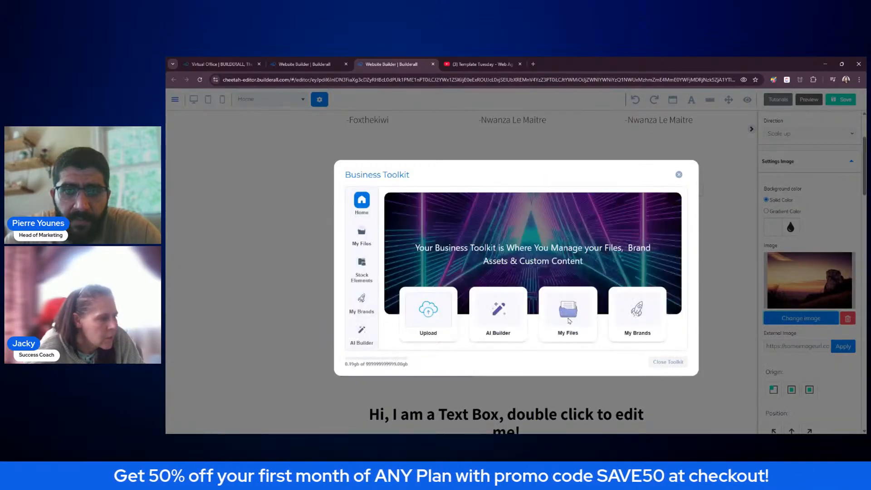
pyautogui.click(569, 319)
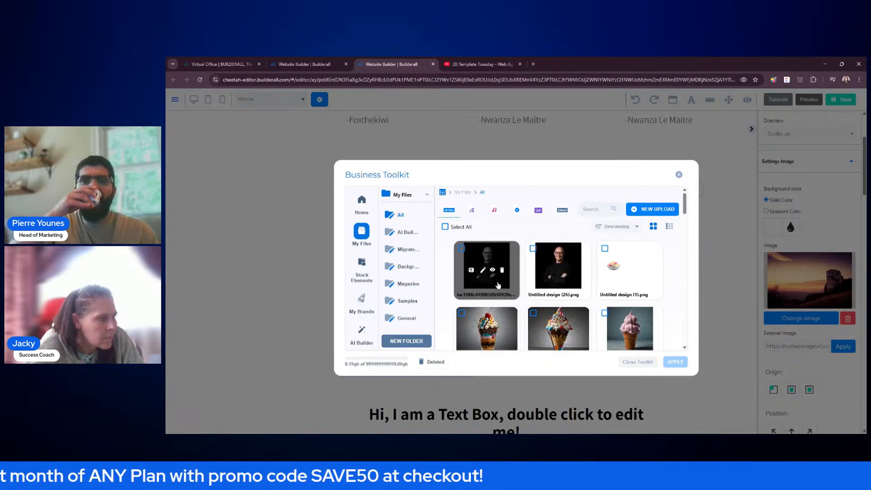
pyautogui.click(498, 285)
pyautogui.click(671, 362)
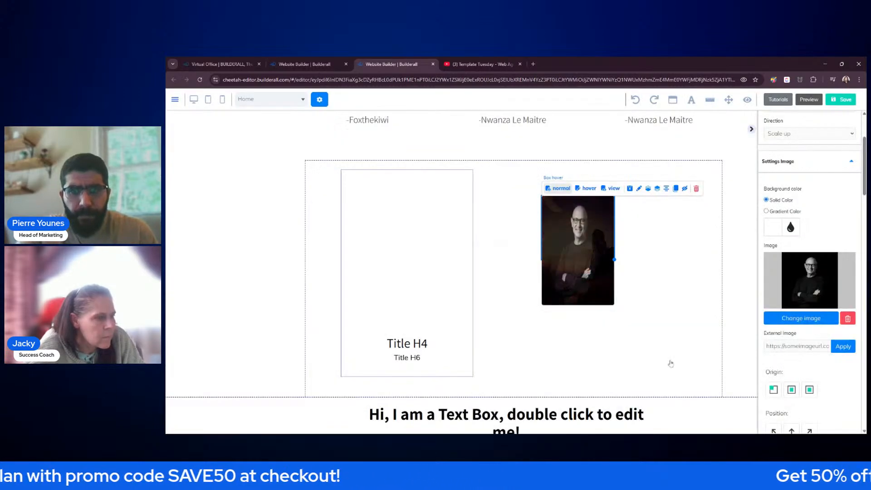
# - Widen the portrait and stretch the hover-state text onto a single line
pyautogui.click(664, 264)
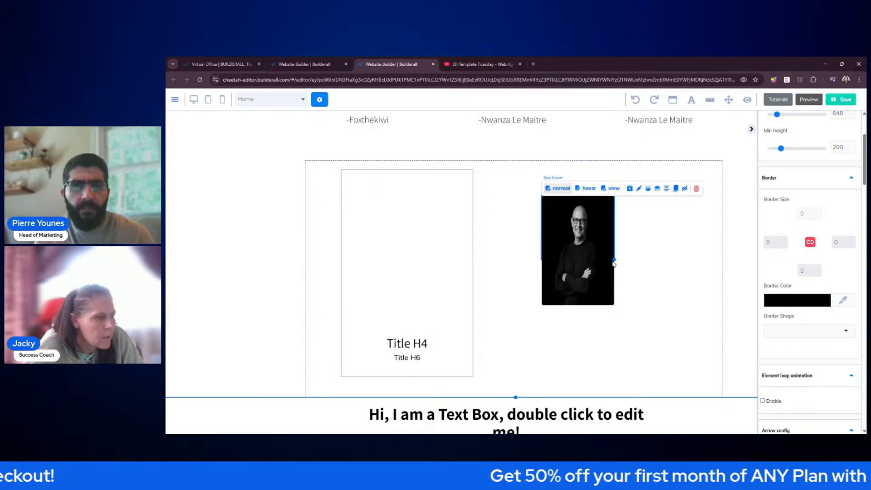
pyautogui.moveTo(615, 259); pyautogui.dragTo(654, 271)
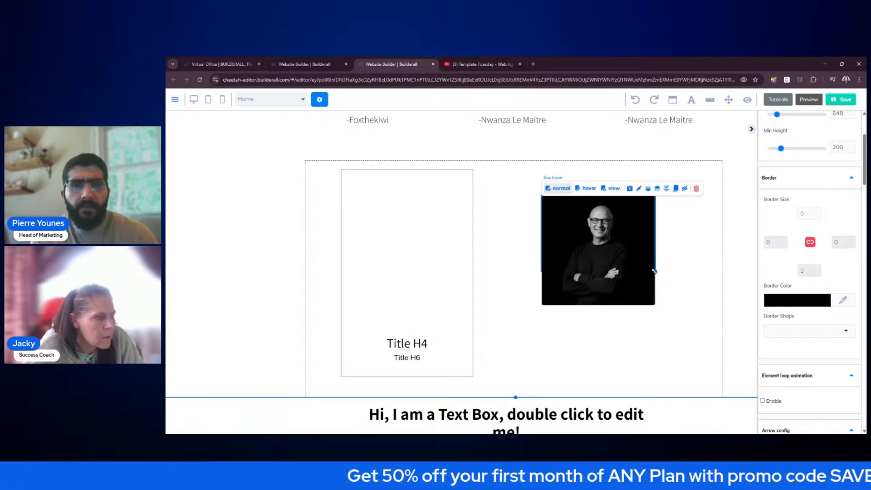
pyautogui.click(589, 189)
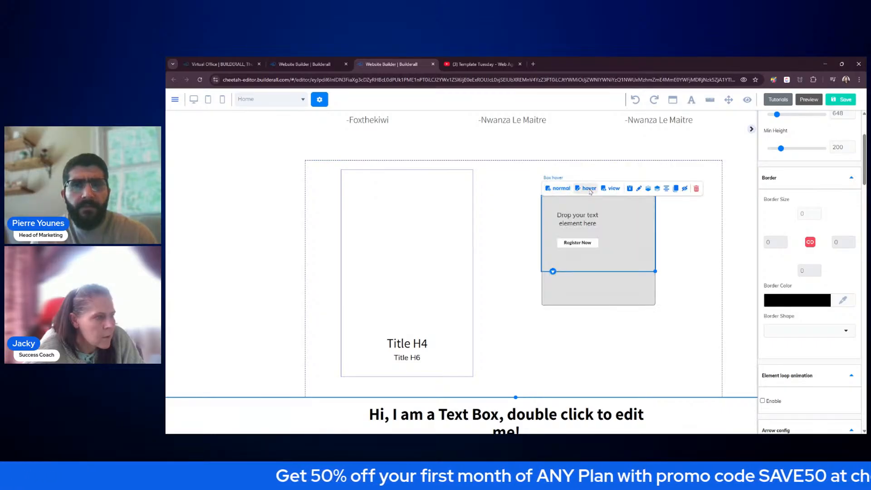
pyautogui.click(580, 225)
pyautogui.moveTo(607, 220); pyautogui.dragTo(638, 225)
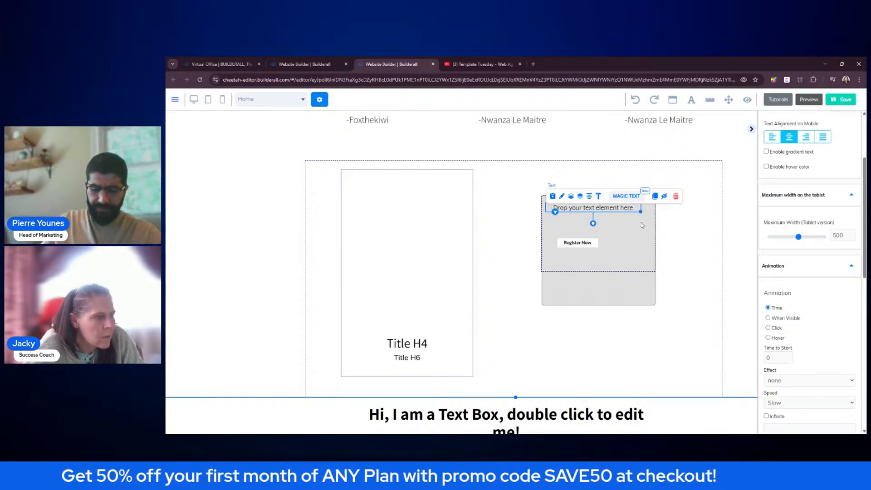
# - Move the portrait box into the card's top area and save without publishing
pyautogui.click(638, 226)
pyautogui.click(555, 189)
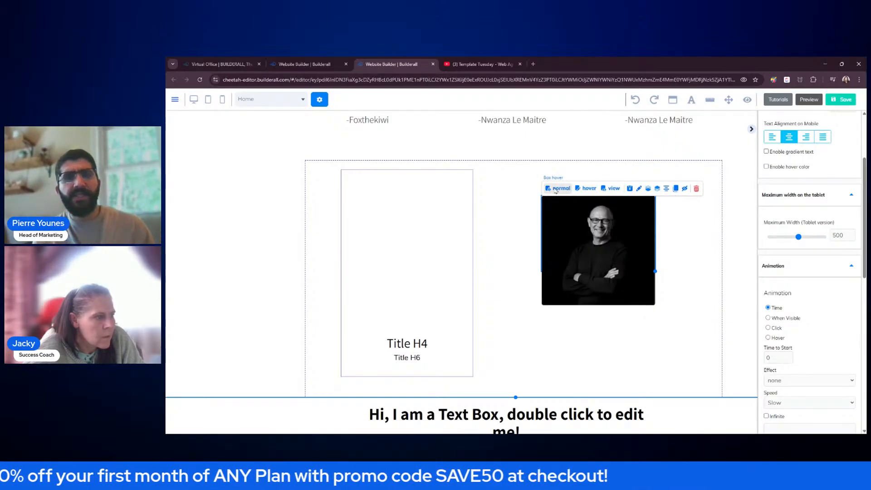
pyautogui.click(506, 204)
pyautogui.moveTo(586, 254); pyautogui.dragTo(400, 236)
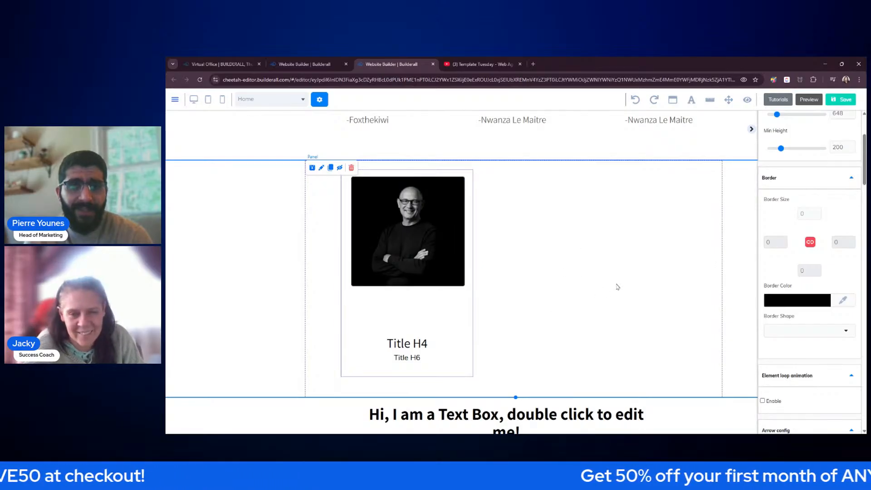
pyautogui.click(839, 102)
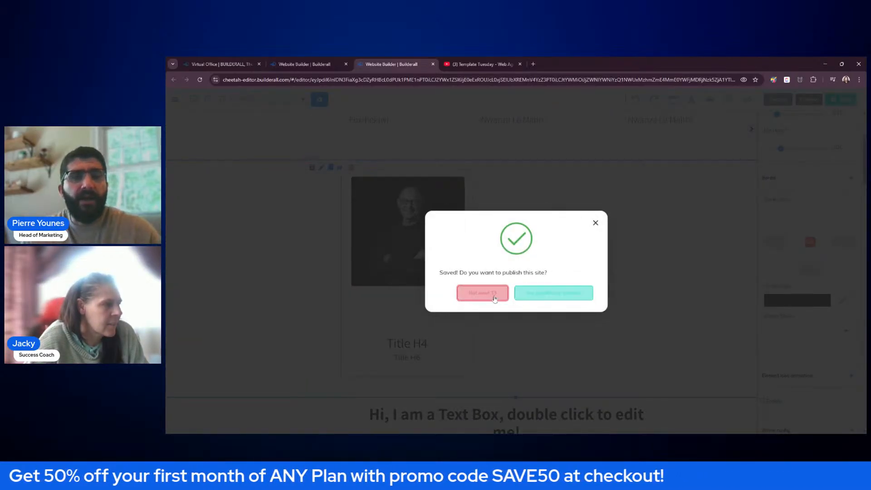
pyautogui.click(495, 296)
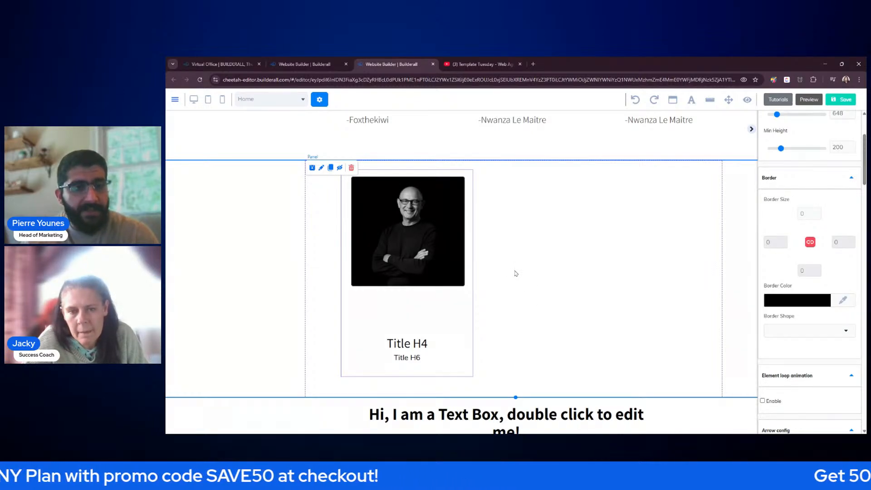
# - Move Title H4 and Title H6 right under the photo and shrink the card to fit
pyautogui.click(752, 129)
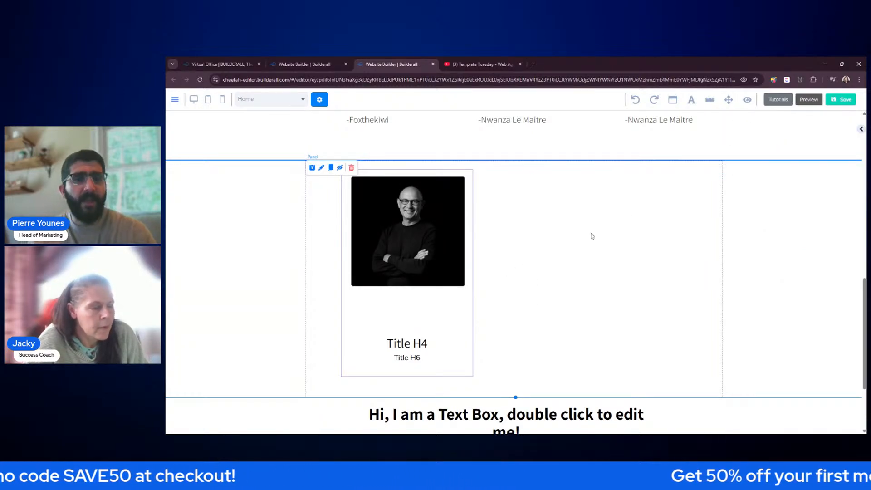
pyautogui.moveTo(438, 271); pyautogui.dragTo(432, 265)
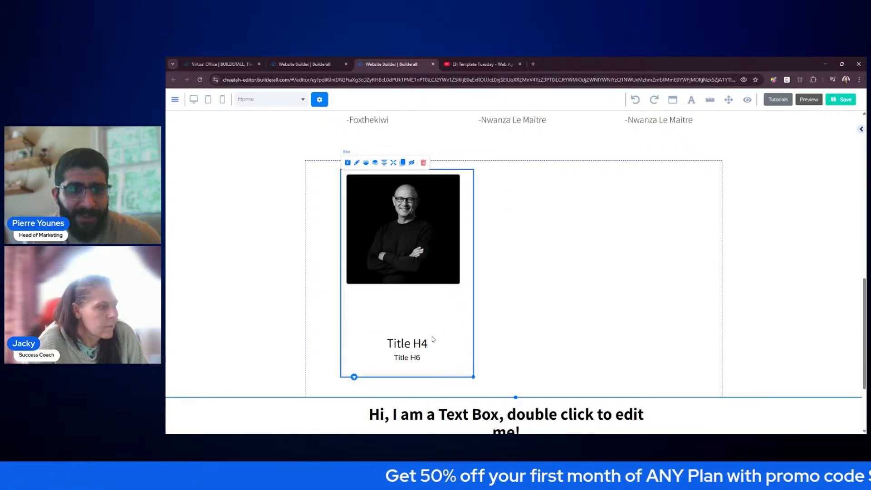
pyautogui.moveTo(434, 342); pyautogui.dragTo(415, 296)
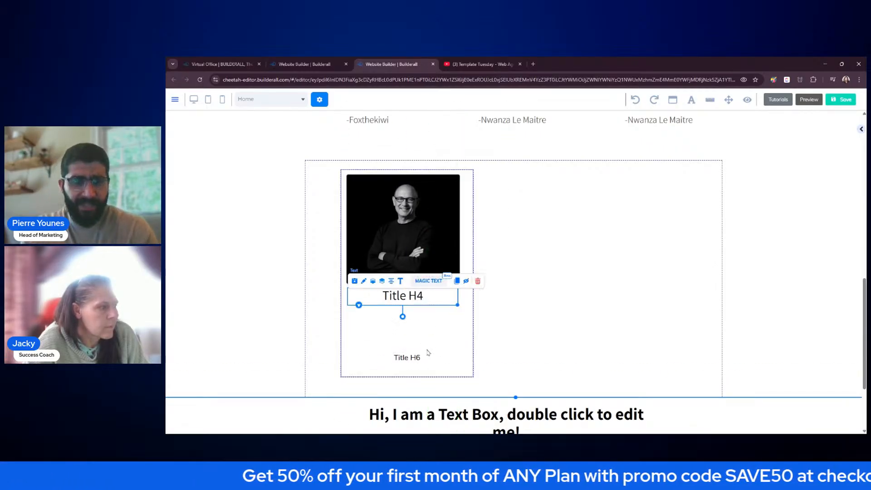
pyautogui.moveTo(424, 353); pyautogui.dragTo(414, 311)
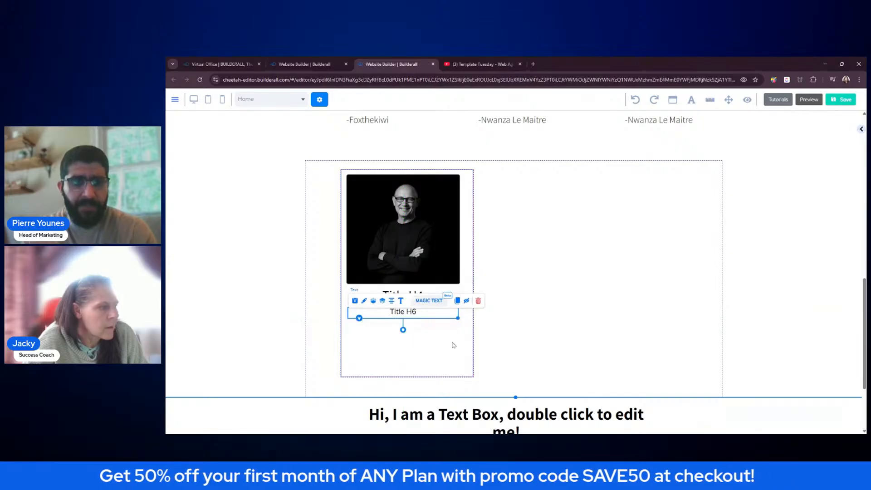
pyautogui.click(453, 345)
pyautogui.moveTo(473, 378); pyautogui.dragTo(431, 314)
pyautogui.click(521, 316)
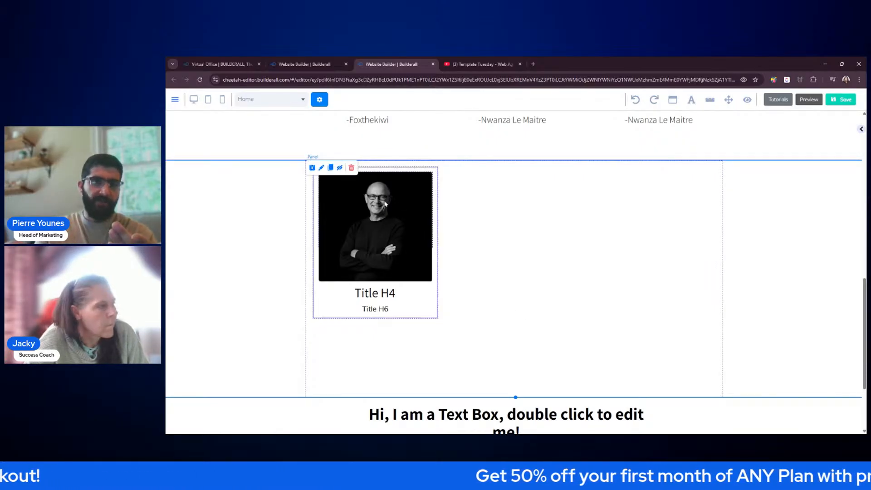
pyautogui.click(366, 164)
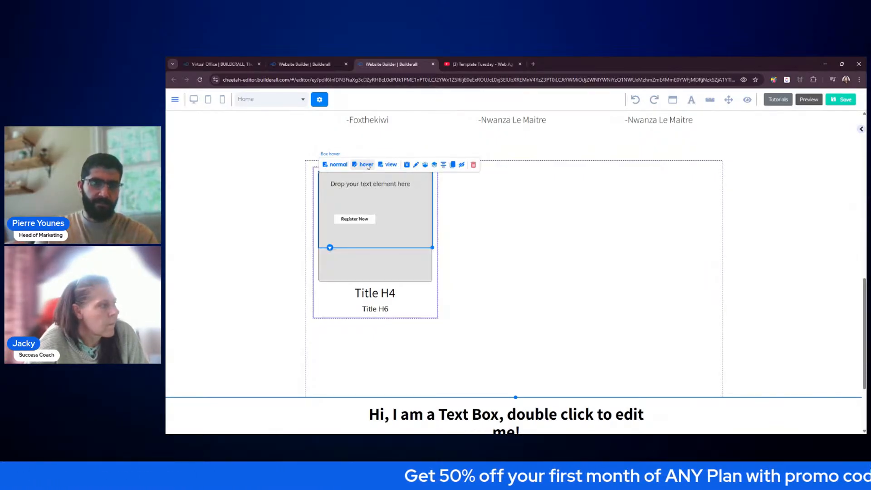
# - Delete the Register Now button from the hover box
pyautogui.click(376, 188)
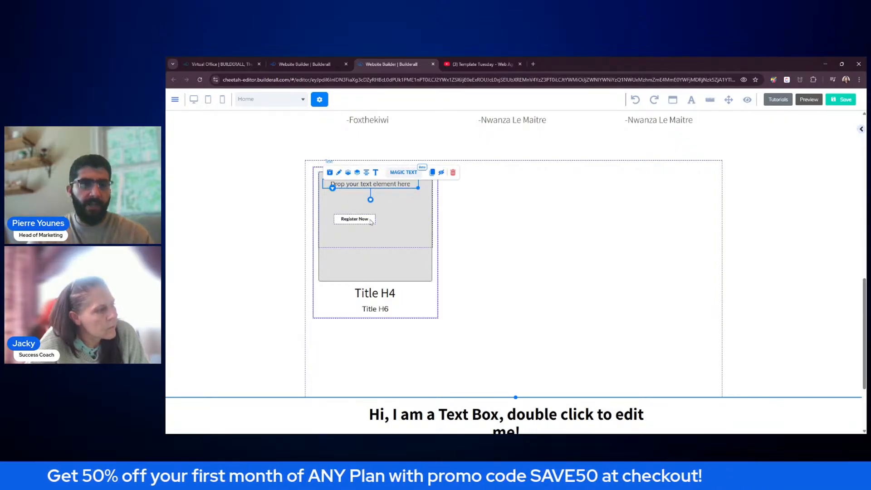
pyautogui.moveTo(368, 221); pyautogui.dragTo(543, 212)
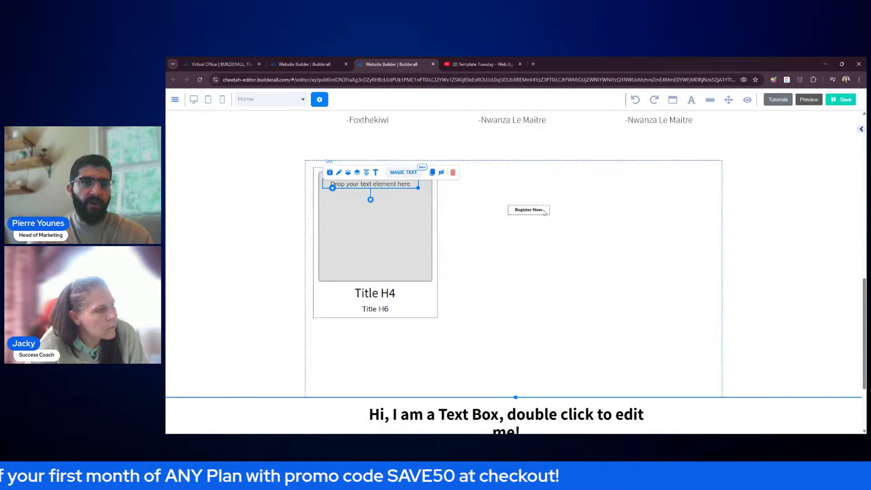
pyautogui.click(600, 198)
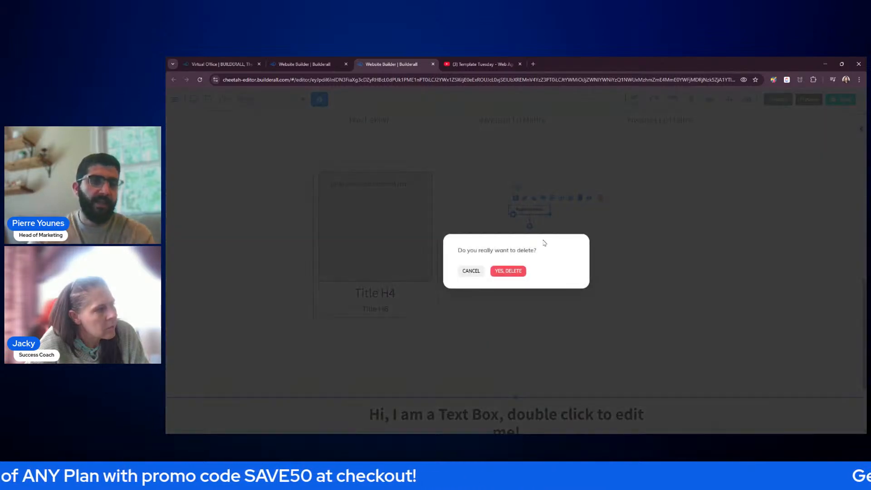
pyautogui.click(517, 272)
# - Delete the empty text element from the box and check both normal and hover states
pyautogui.click(356, 180)
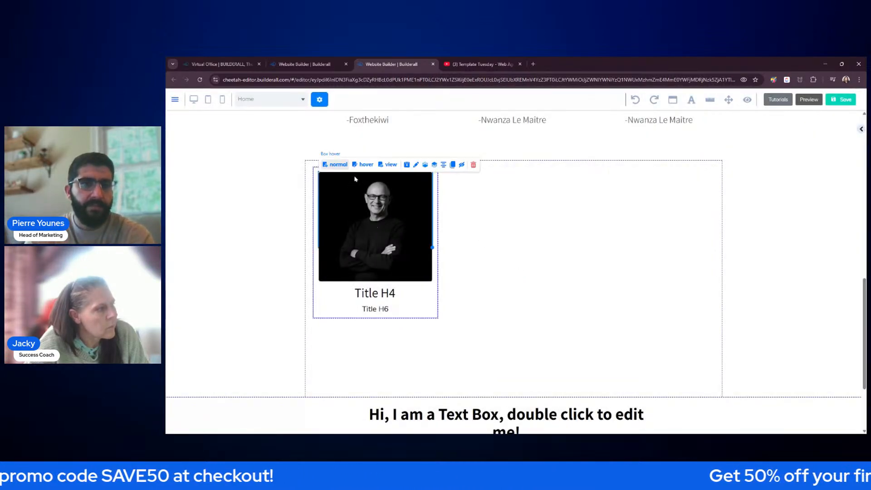
pyautogui.click(362, 166)
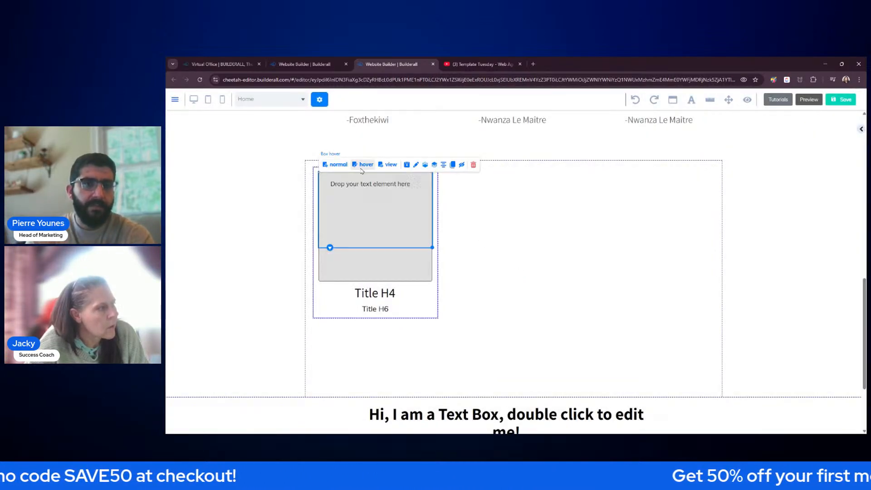
pyautogui.doubleClick(404, 260)
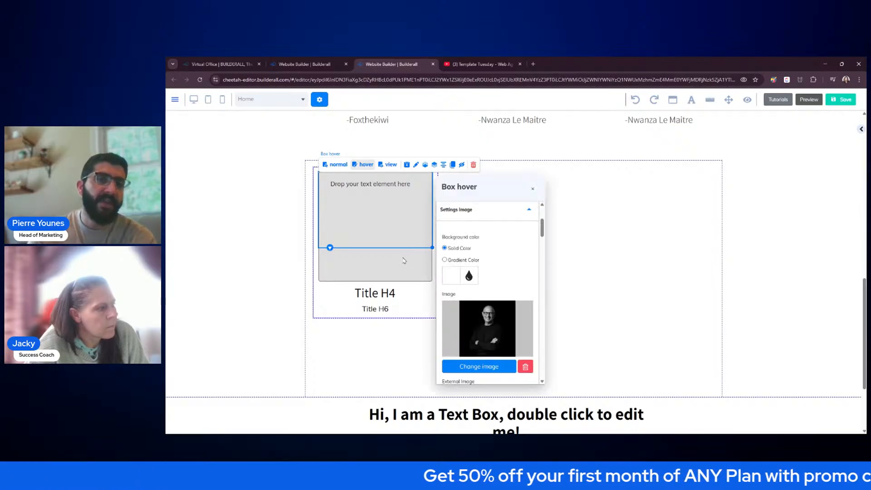
pyautogui.moveTo(492, 186); pyautogui.dragTo(558, 164)
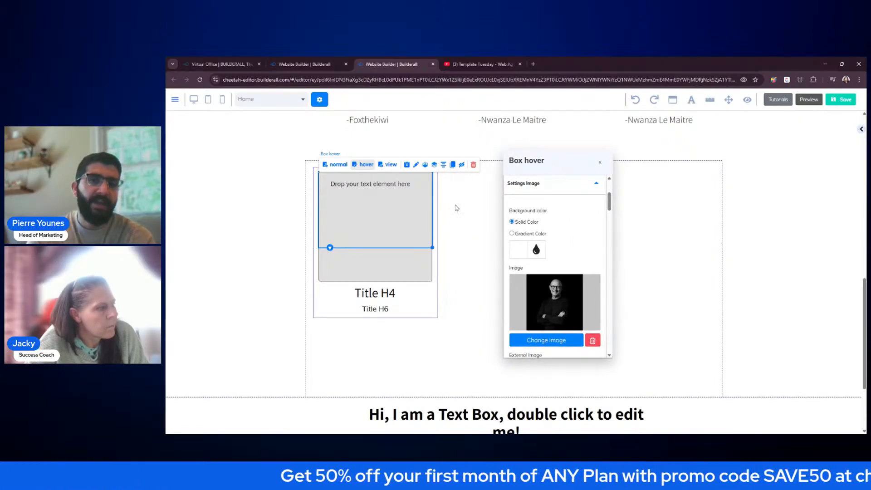
pyautogui.click(390, 190)
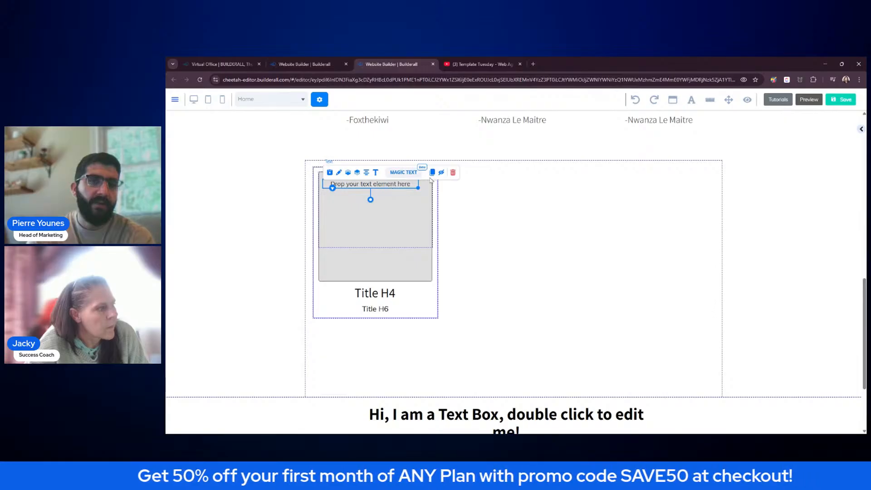
pyautogui.click(452, 173)
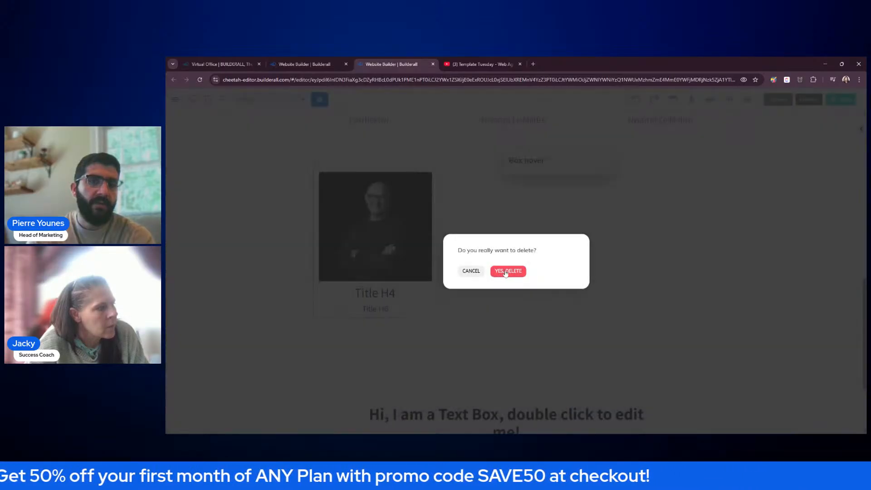
pyautogui.click(508, 272)
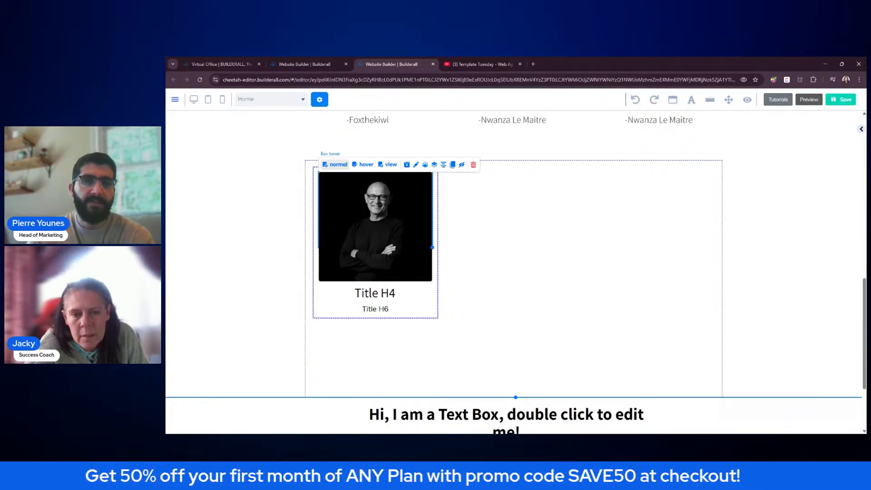
pyautogui.click(367, 165)
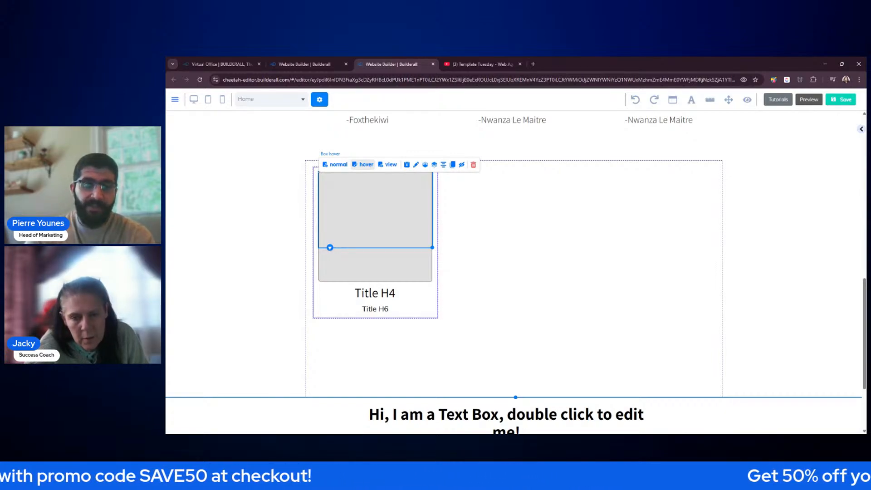
pyautogui.click(336, 165)
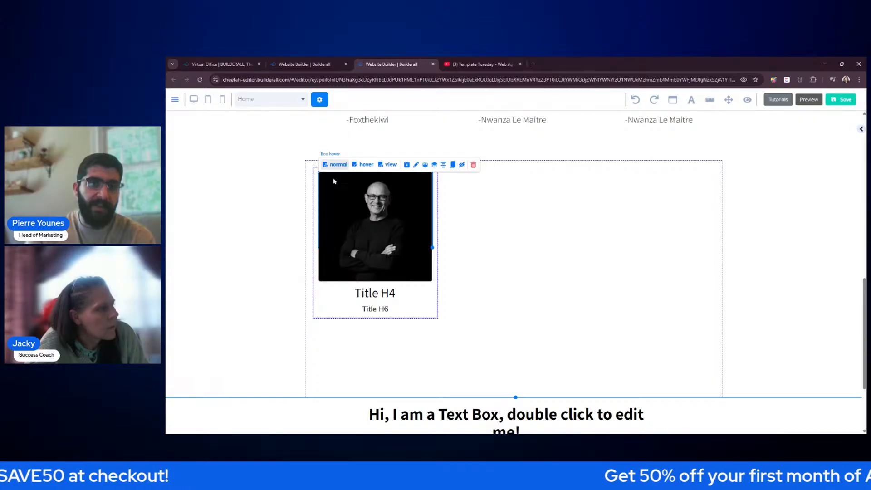
pyautogui.click(367, 167)
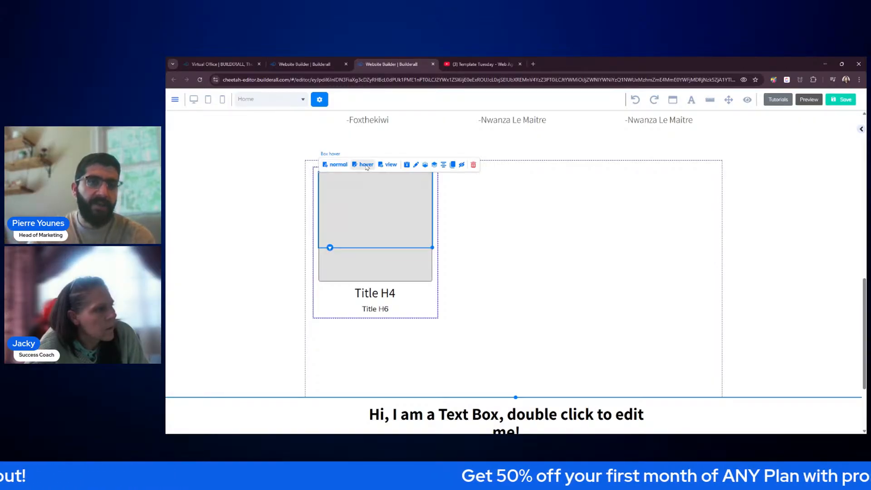
pyautogui.click(337, 166)
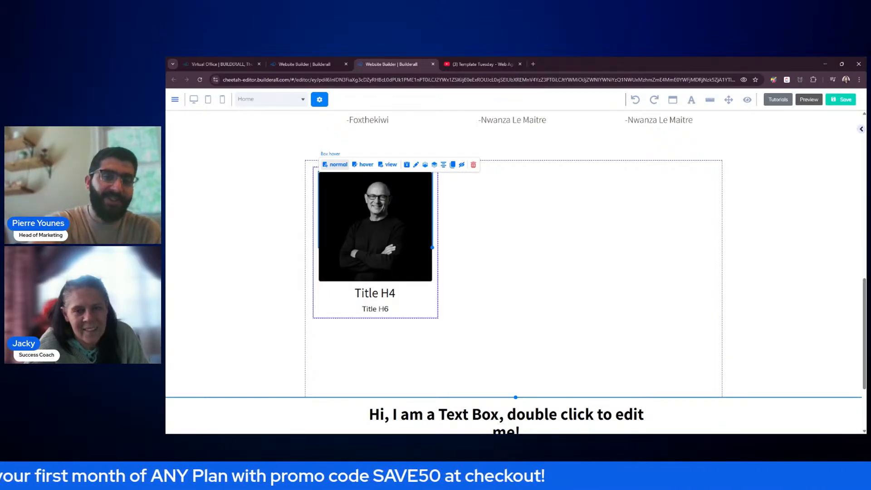
# - Set the normal-state image to Untitled design (26).png from My Files
pyautogui.doubleClick(364, 203)
pyautogui.moveTo(489, 177); pyautogui.dragTo(548, 142)
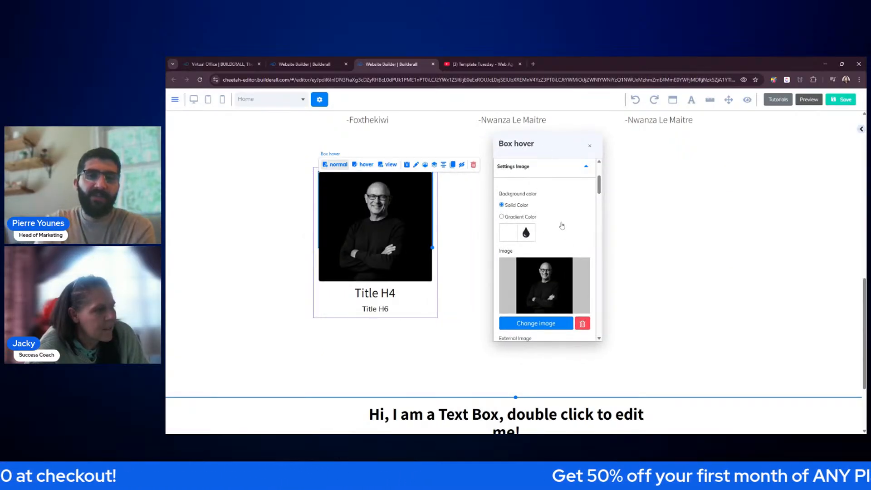
pyautogui.scroll(-3, 558, 236)
pyautogui.click(542, 252)
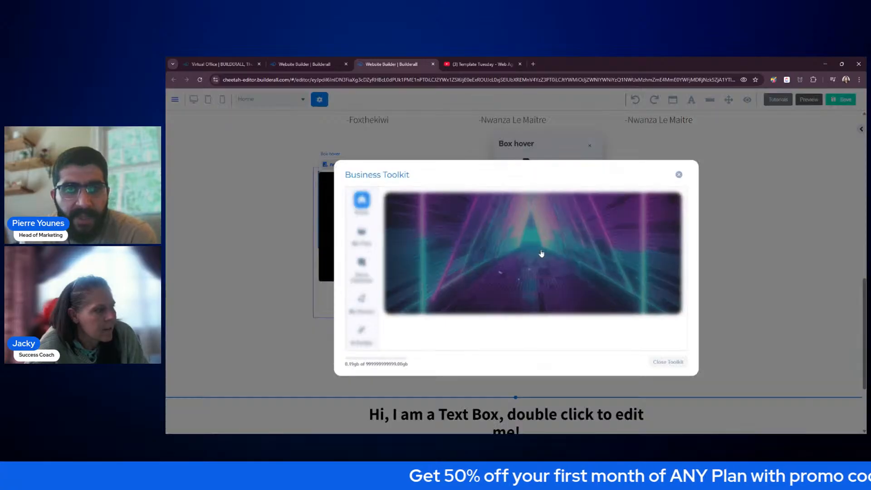
pyautogui.click(567, 297)
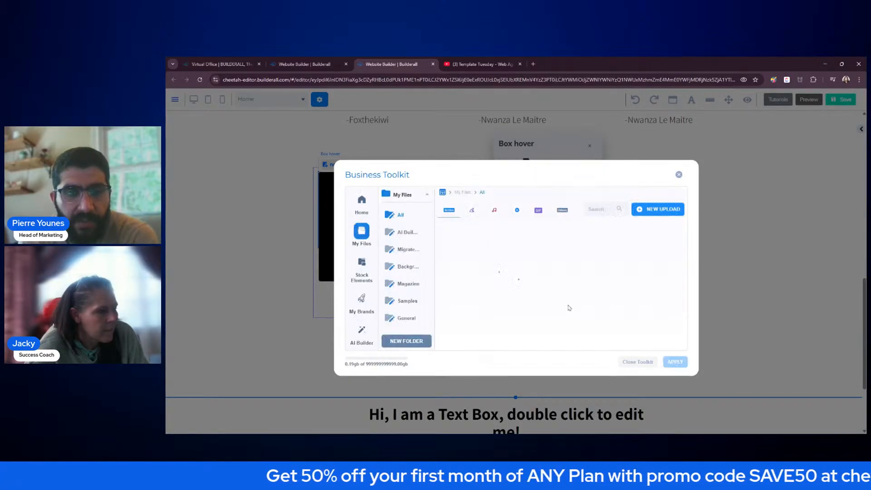
pyautogui.click(558, 267)
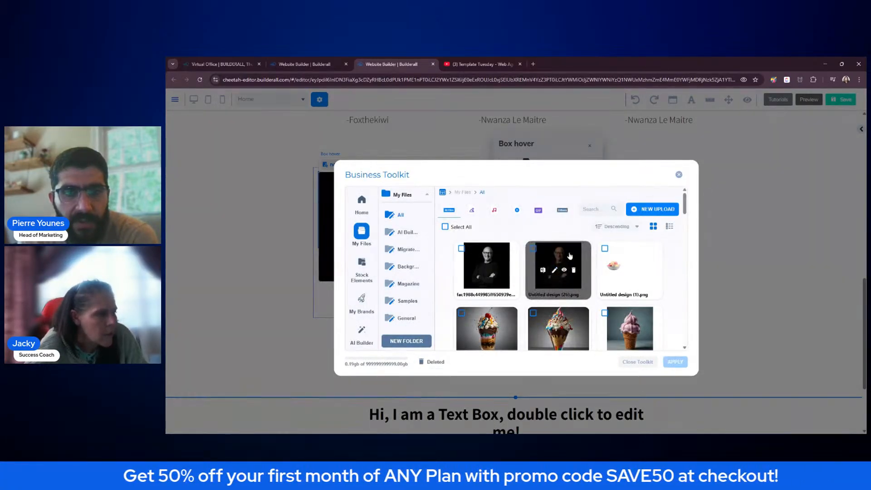
pyautogui.click(672, 361)
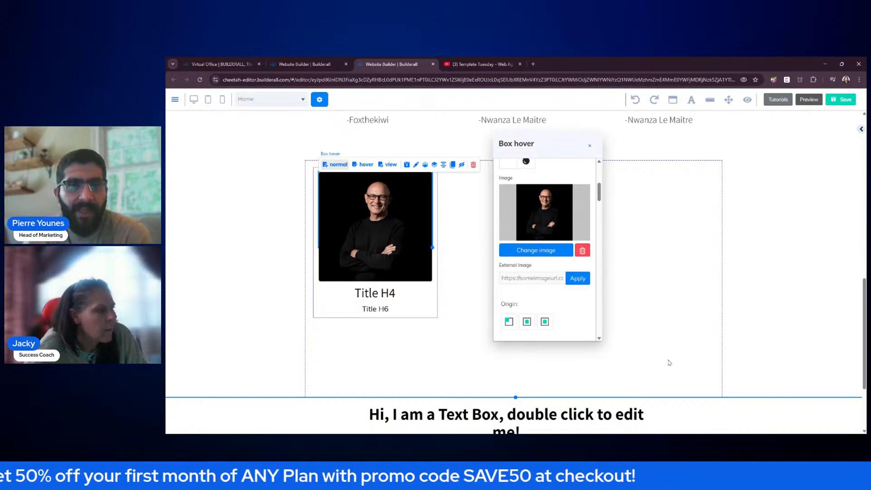
pyautogui.click(589, 148)
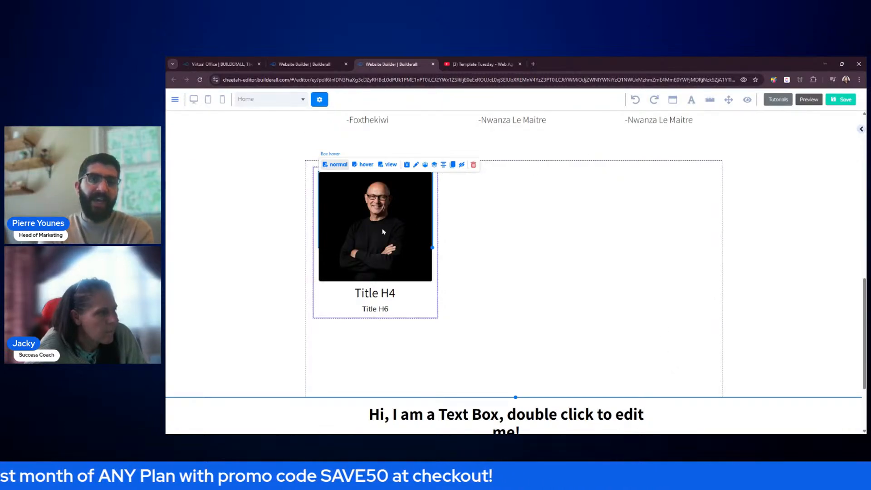
# - Give the hover state the first portrait from My Files as its image
pyautogui.click(365, 166)
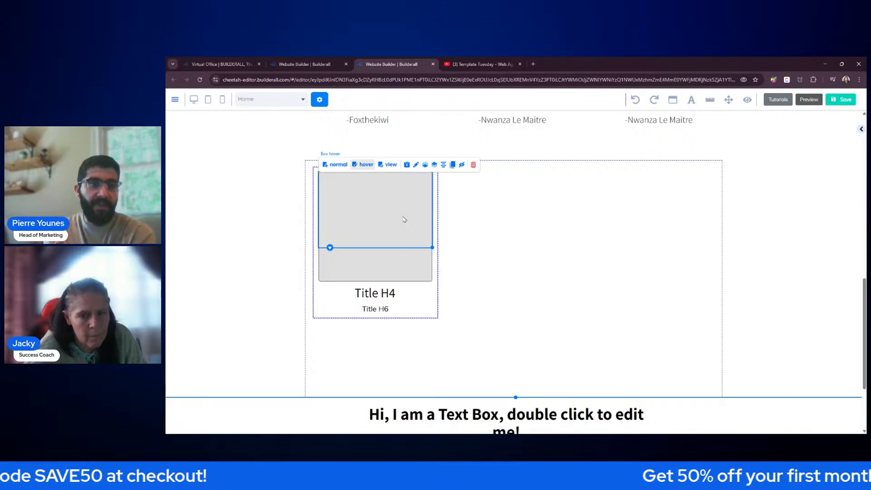
pyautogui.doubleClick(407, 257)
pyautogui.moveTo(497, 185); pyautogui.dragTo(570, 165)
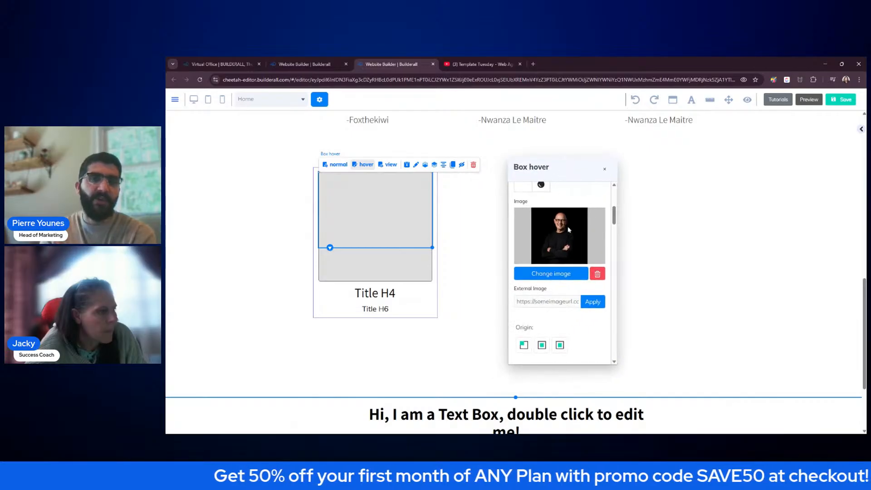
pyautogui.scroll(-4, 575, 274)
pyautogui.scroll(-5, 575, 275)
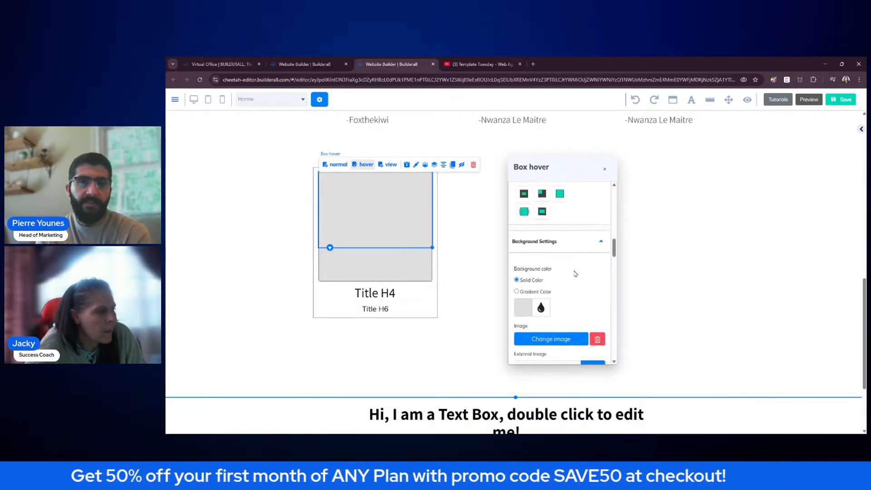
pyautogui.click(567, 268)
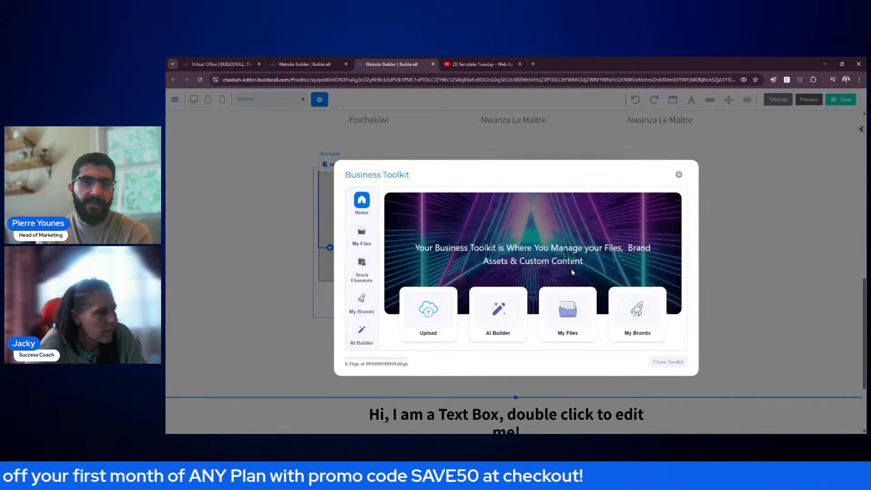
pyautogui.click(573, 322)
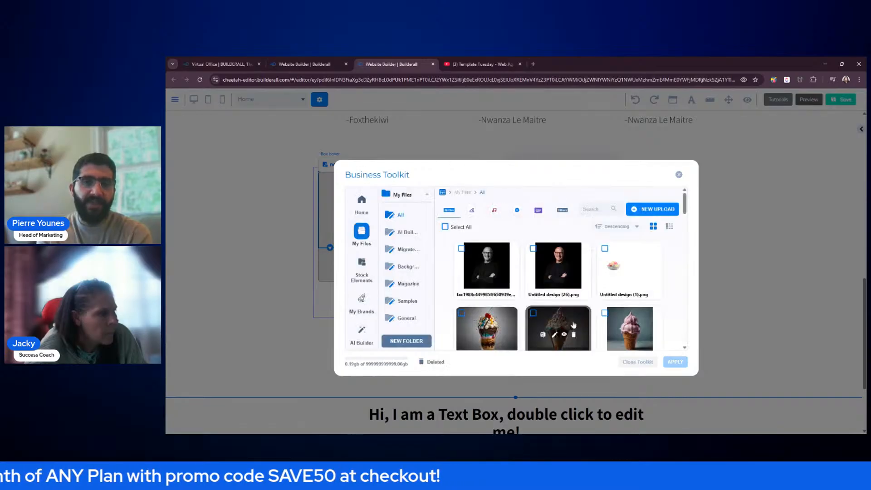
pyautogui.click(503, 253)
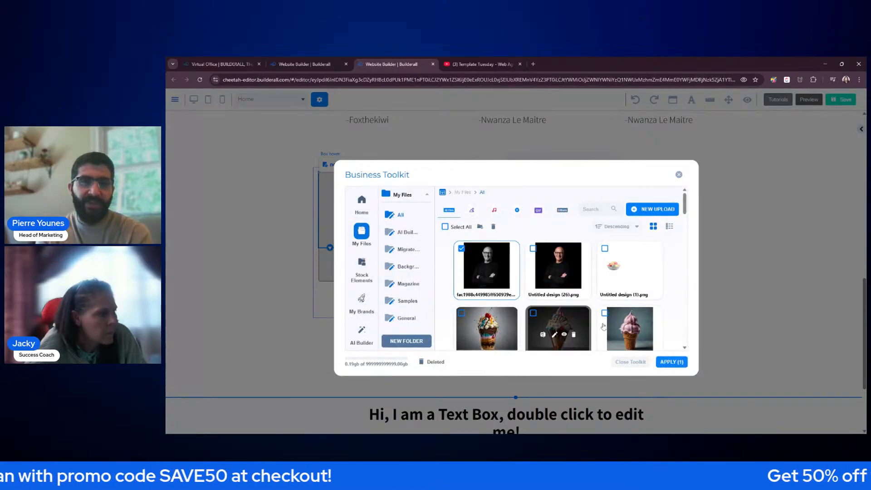
pyautogui.click(675, 362)
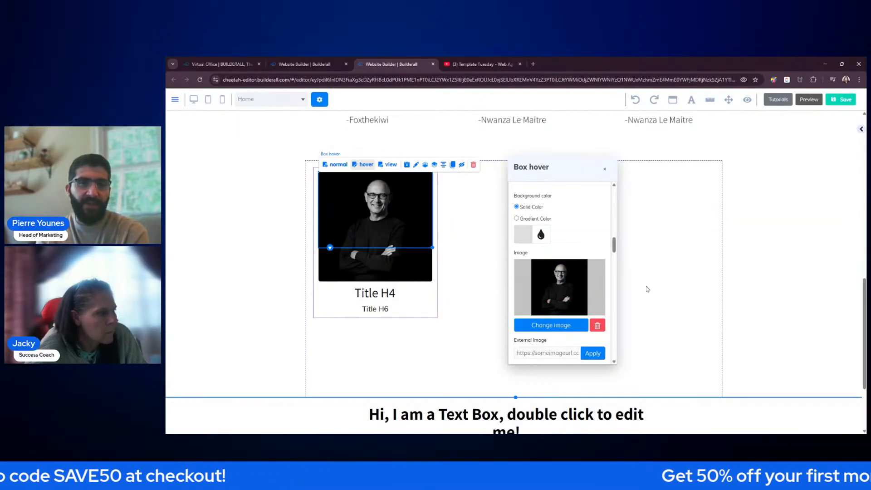
pyautogui.click(604, 171)
# - Preview the current hover effect and open the box's hover effect list
pyautogui.click(862, 129)
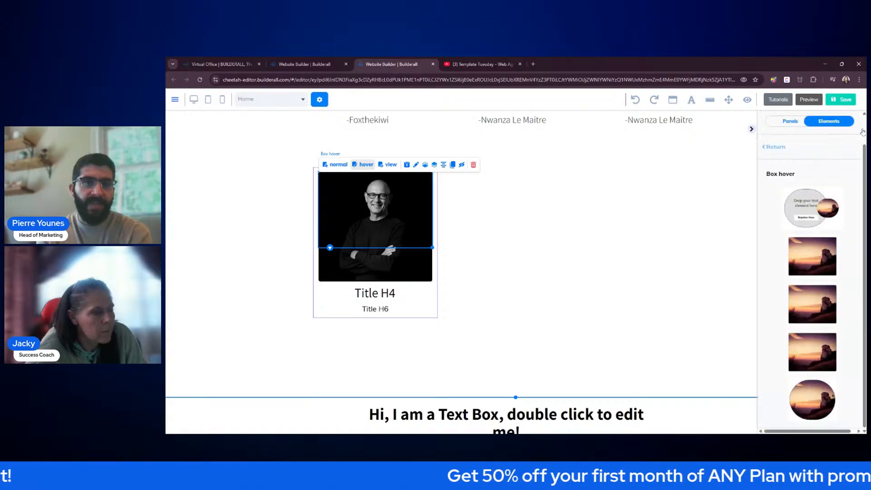
pyautogui.click(776, 147)
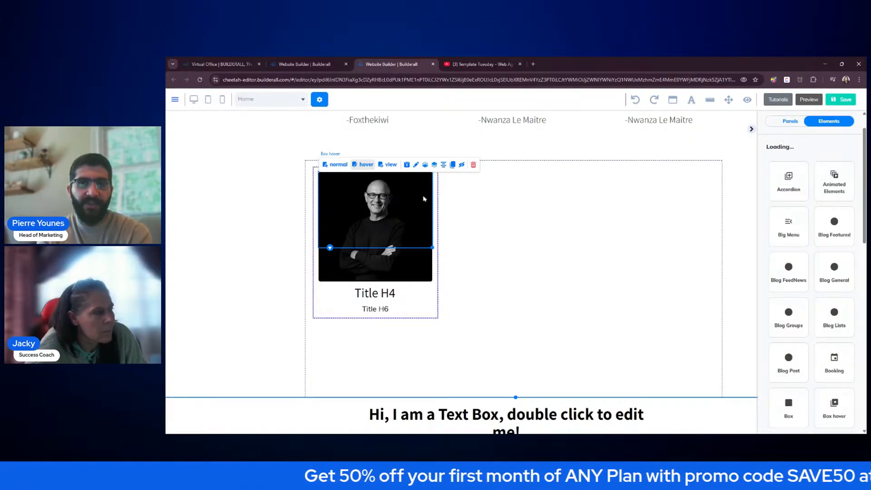
pyautogui.click(341, 166)
pyautogui.click(366, 166)
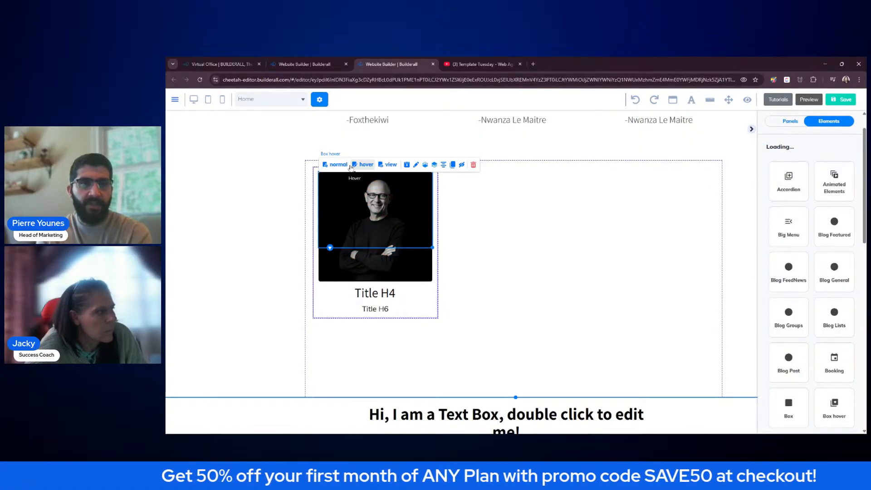
pyautogui.click(388, 165)
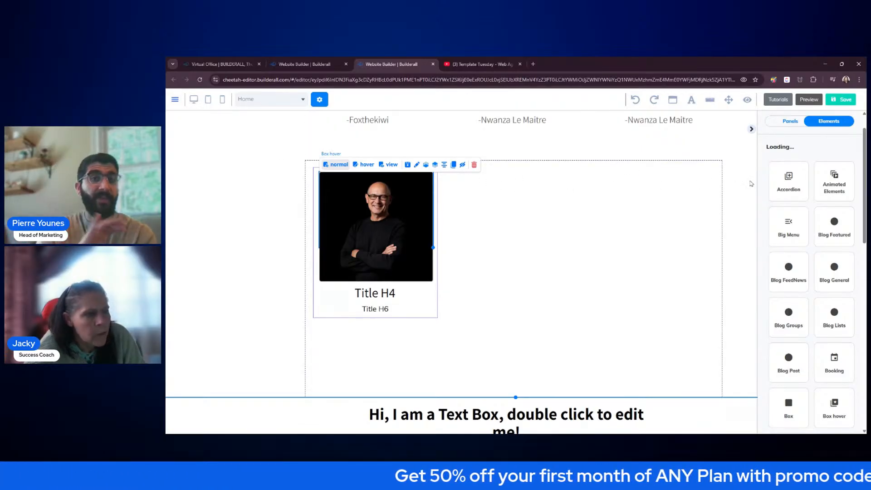
pyautogui.click(329, 166)
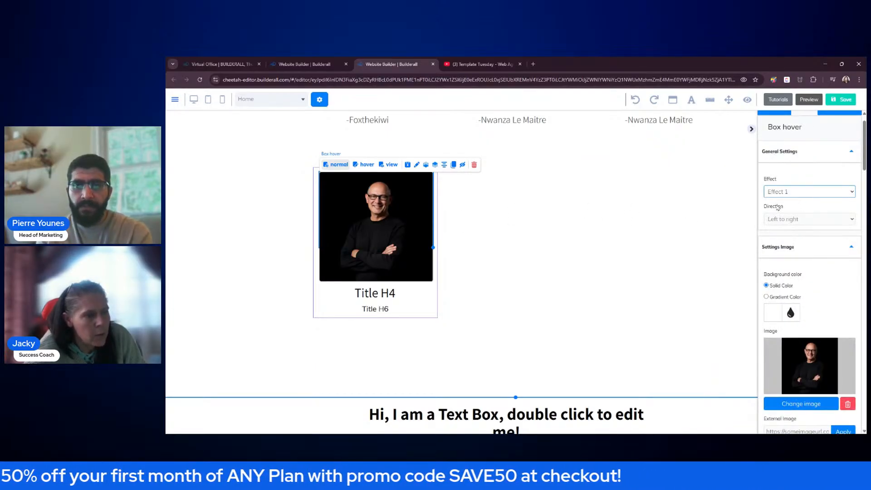
pyautogui.click(388, 164)
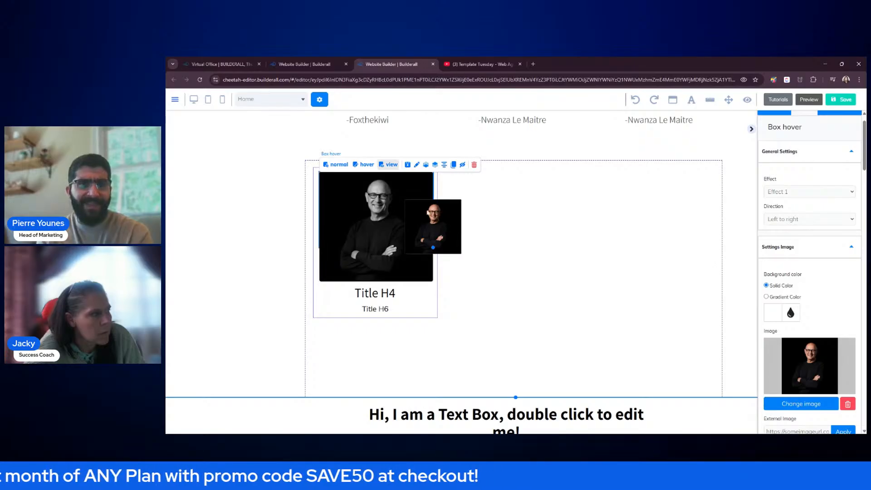
pyautogui.click(813, 195)
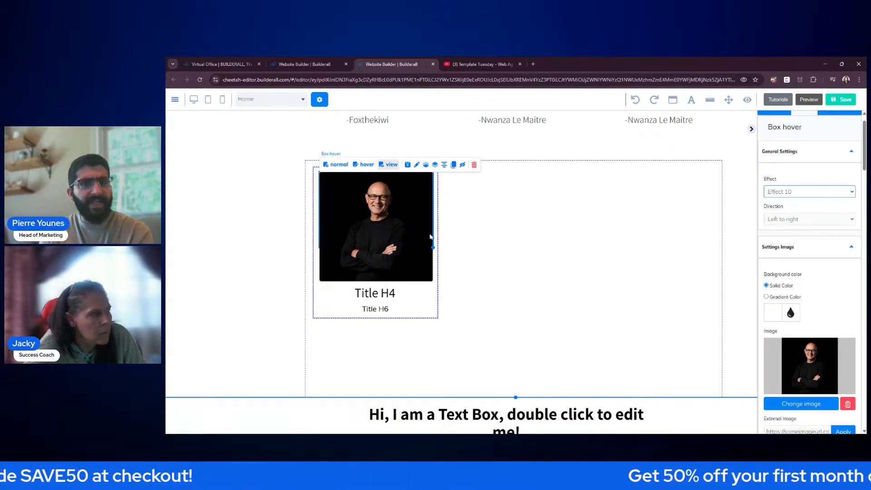
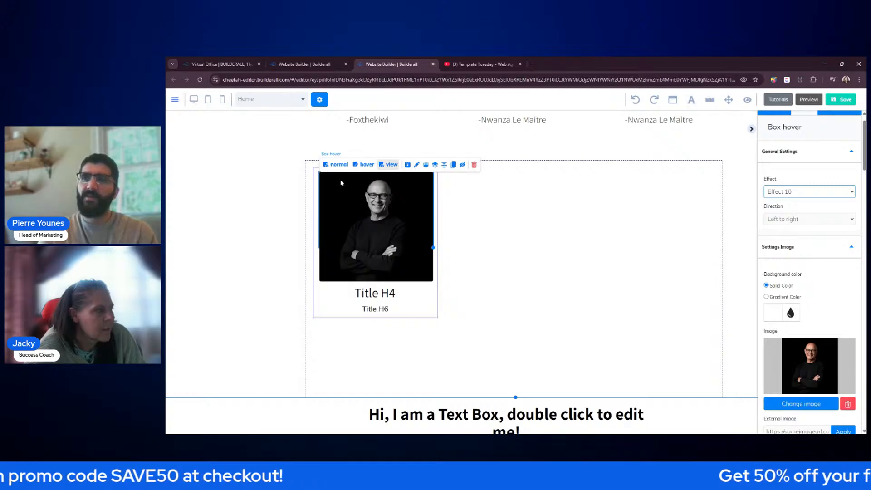
# - Switch the headshot card back to its normal state and collapse the Box hover settings panel
pyautogui.click(339, 166)
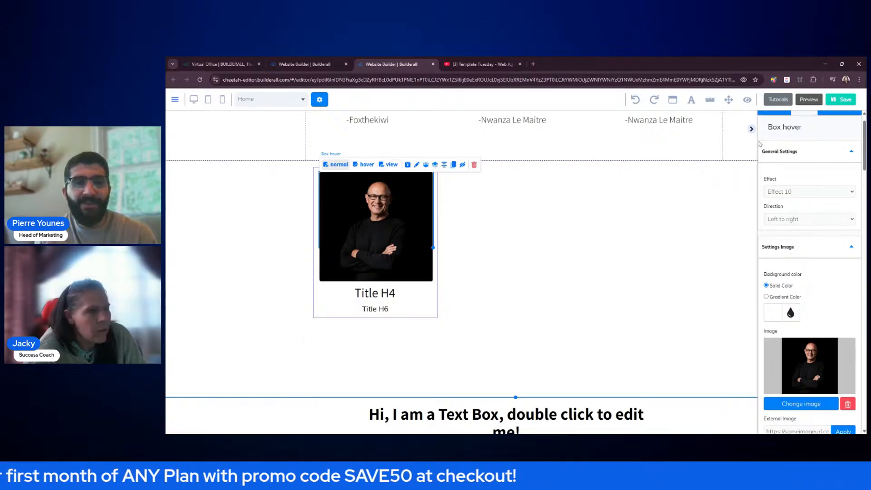
pyautogui.scroll(1, 763, 161)
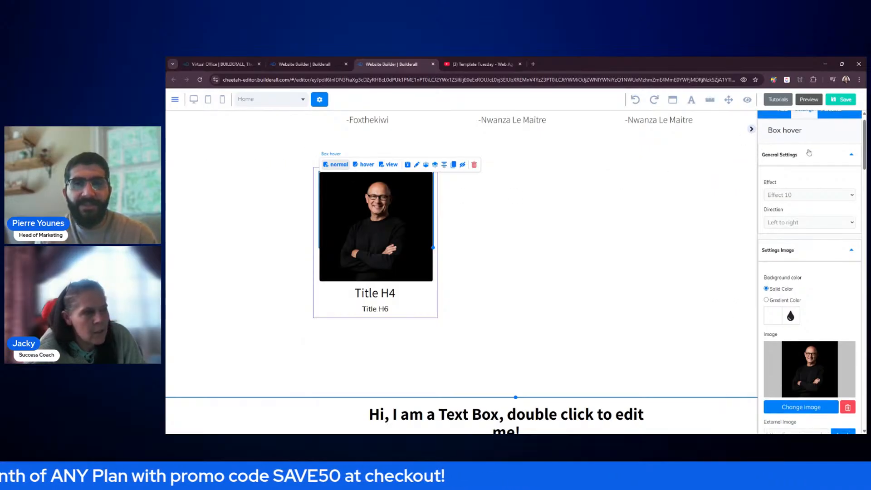
pyautogui.click(752, 130)
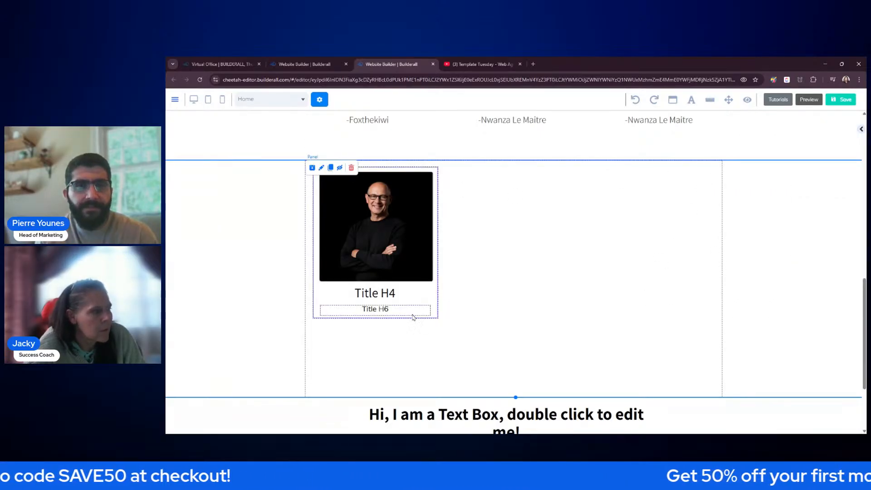
pyautogui.click(687, 126)
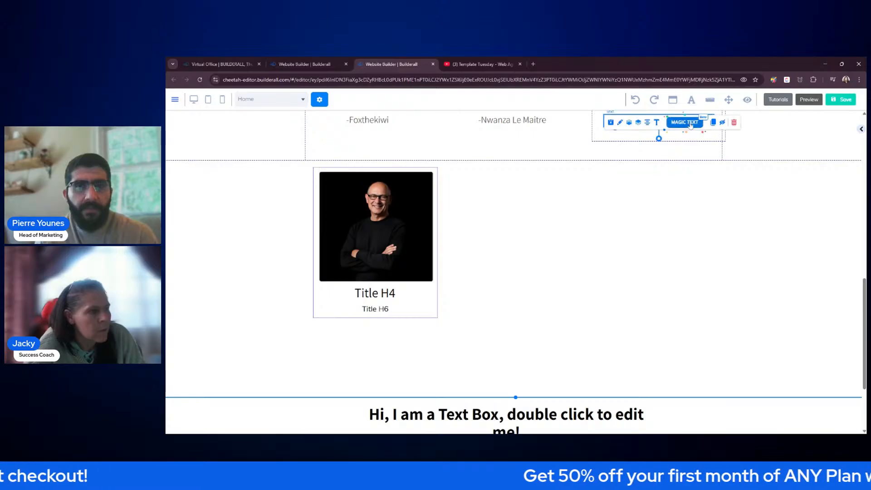
pyautogui.click(714, 122)
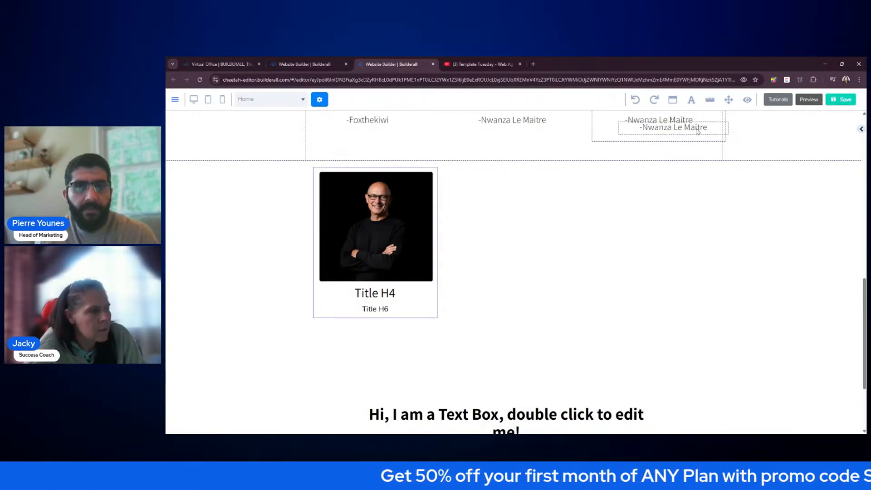
pyautogui.moveTo(695, 132)
pyautogui.mouseDown()
pyautogui.moveTo(604, 231)
pyautogui.moveTo(603, 270)
pyautogui.mouseUp()
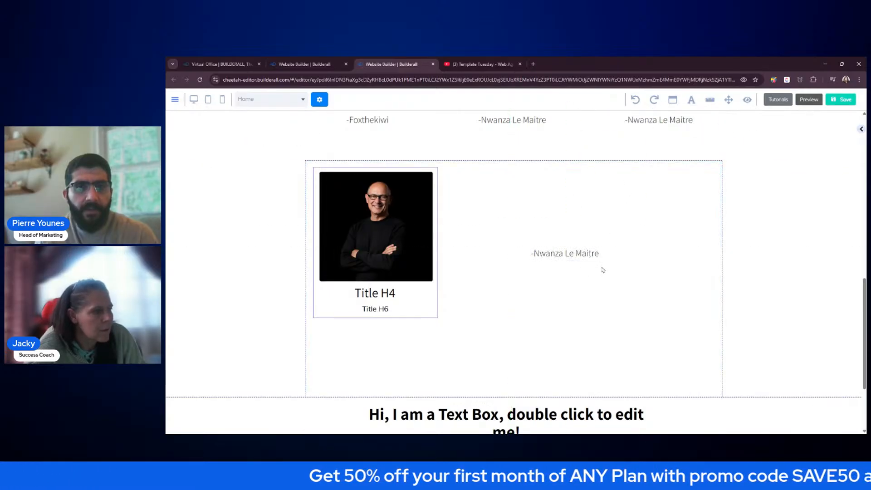
pyautogui.click(382, 200)
pyautogui.click(365, 164)
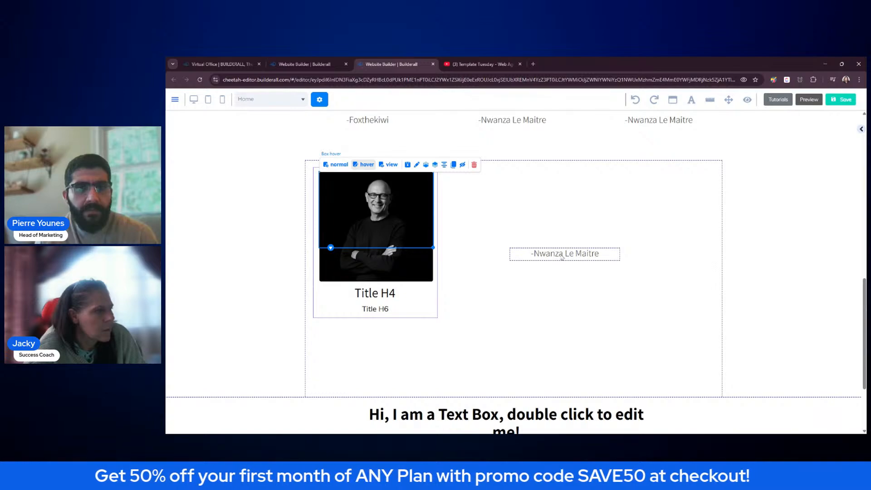
pyautogui.moveTo(563, 256); pyautogui.dragTo(496, 224)
# - Set the copied name's text size to 18 in the Large Content Editor
pyautogui.click(497, 212)
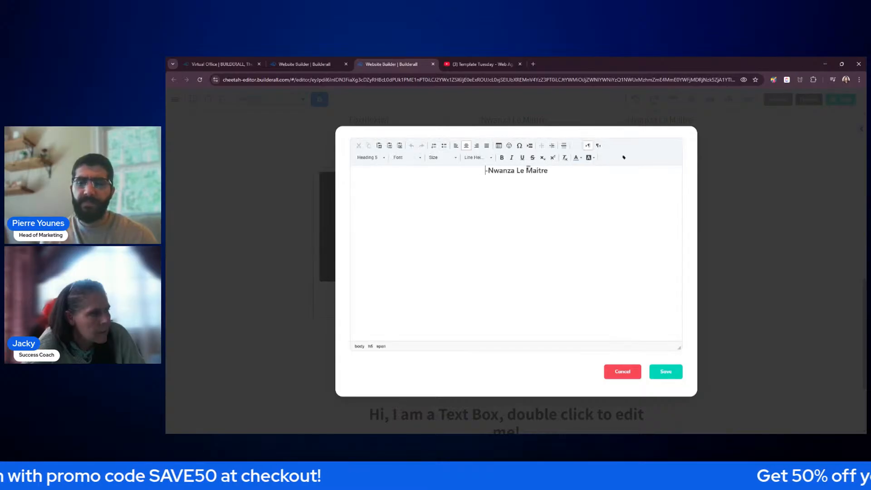
pyautogui.tripleClick(521, 172)
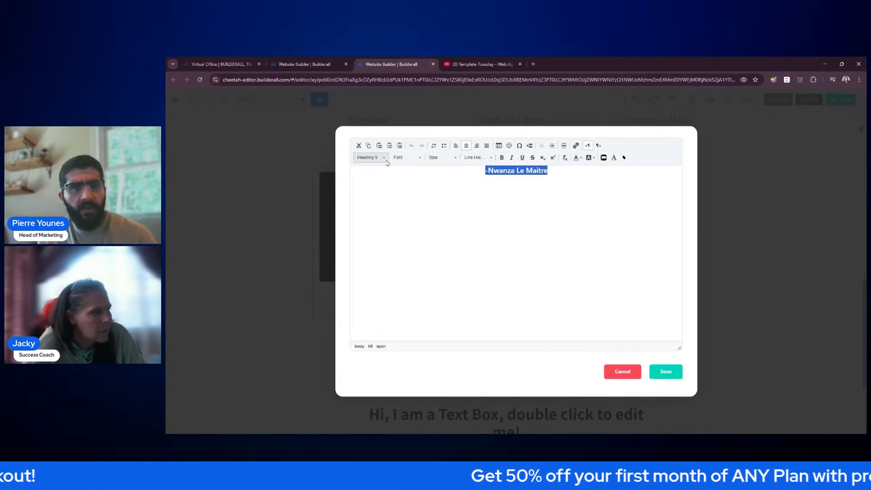
pyautogui.click(416, 161)
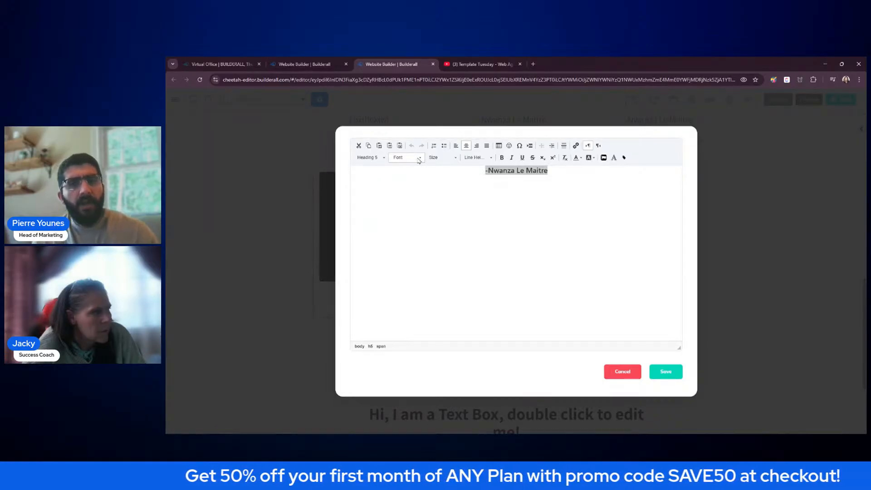
pyautogui.click(472, 160)
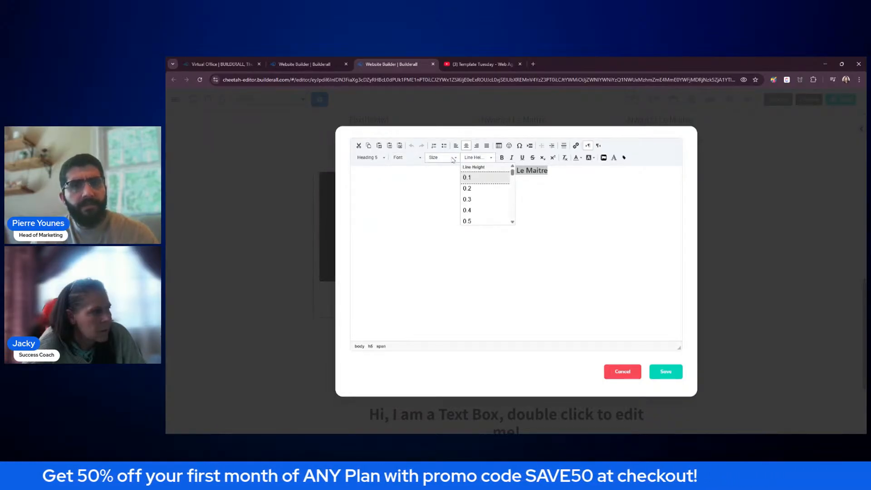
pyautogui.click(452, 159)
pyautogui.scroll(-3, 455, 195)
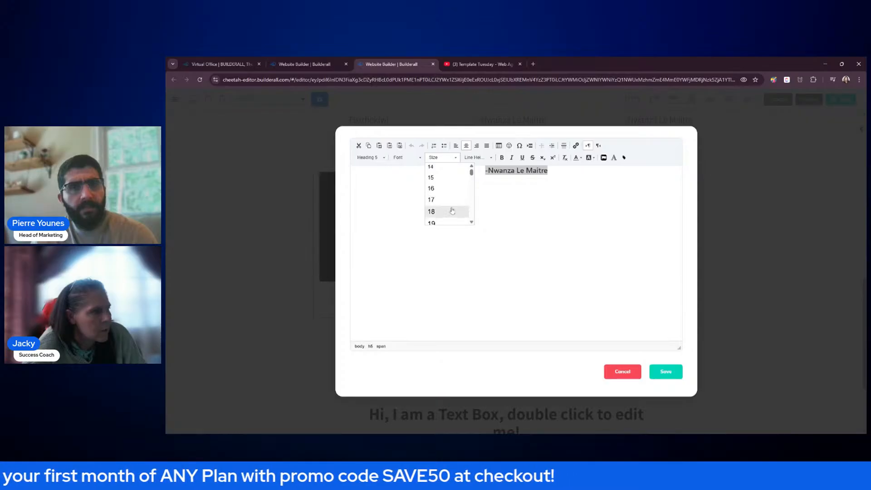
pyautogui.click(453, 211)
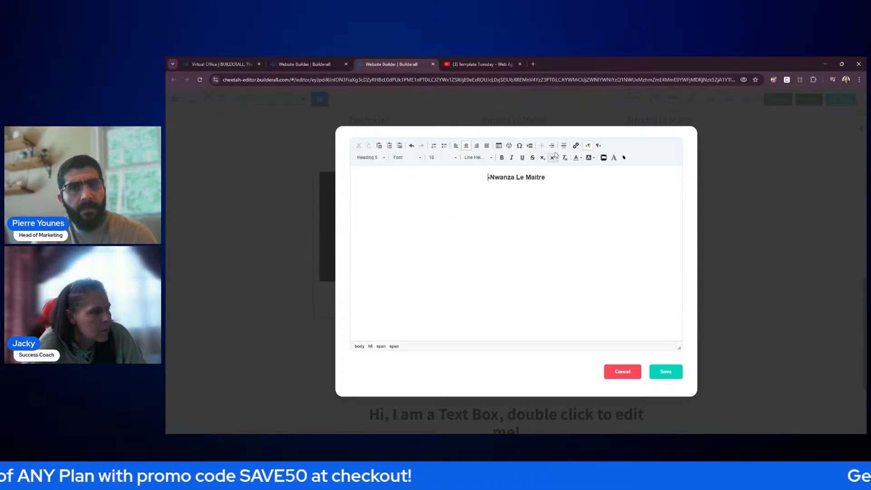
# - Make the copied name text grey and save the text changes
pyautogui.click(582, 158)
pyautogui.click(541, 195)
pyautogui.hotkey('ctrl', 'a')
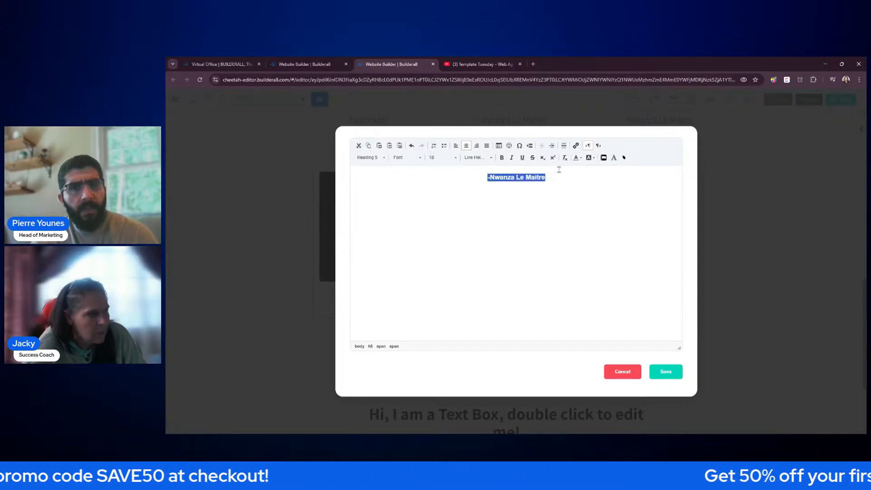
pyautogui.click(582, 159)
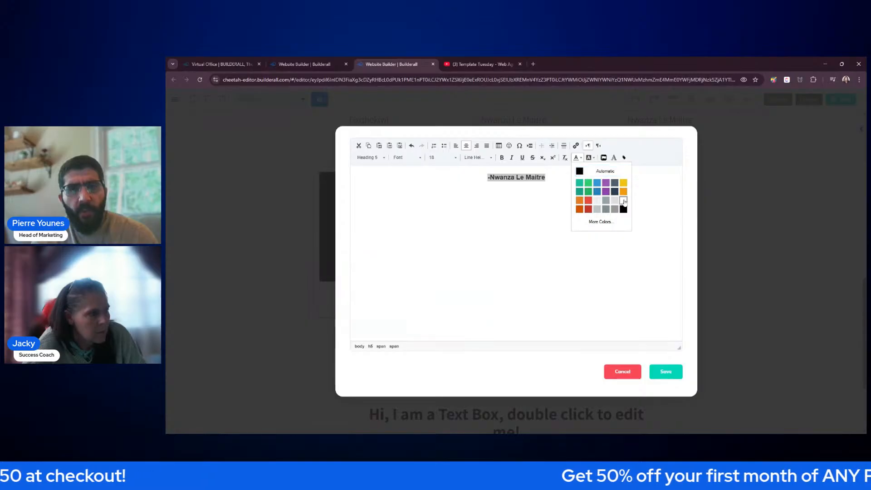
pyautogui.click(623, 200)
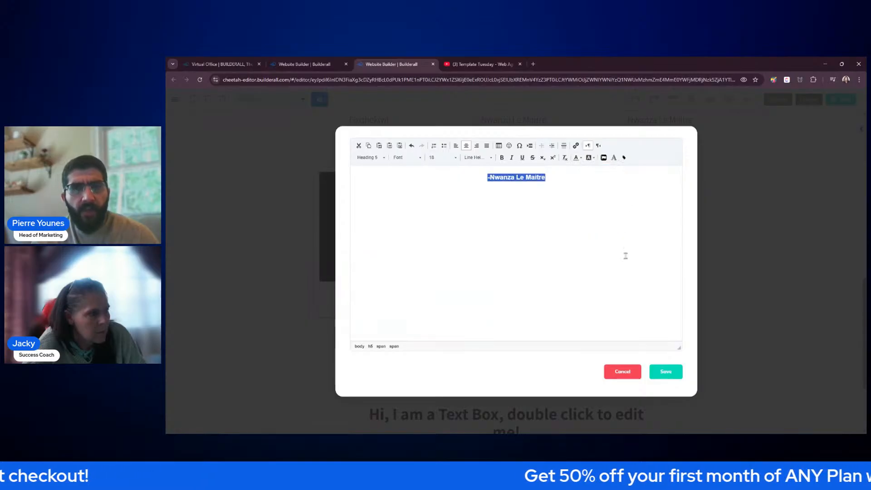
pyautogui.click(581, 158)
pyautogui.click(615, 202)
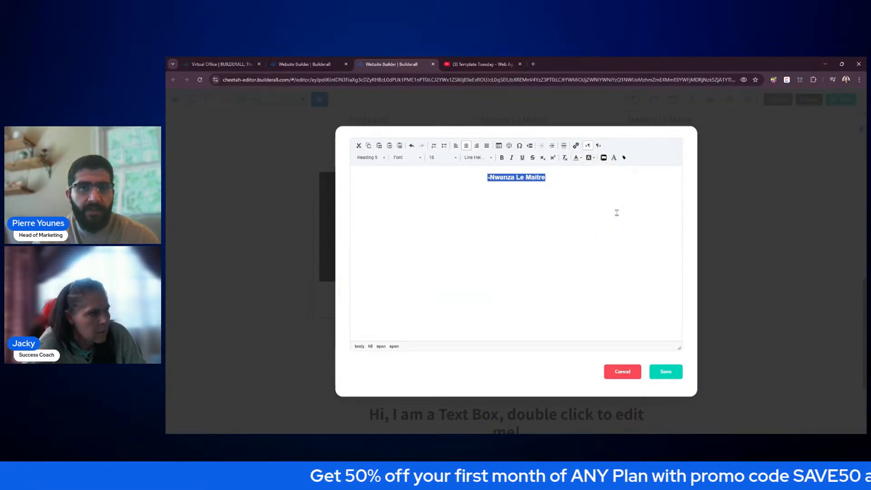
pyautogui.click(666, 371)
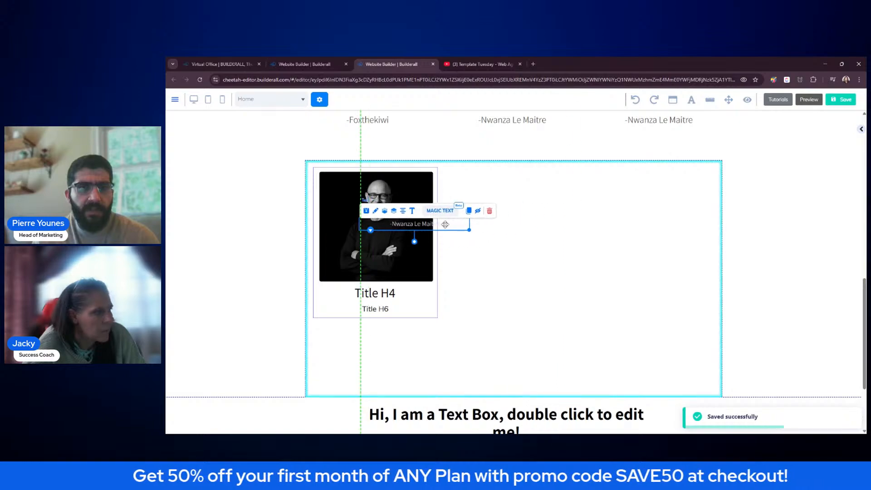
# - Move the copied name text onto the headshot photo card
pyautogui.moveTo(446, 224); pyautogui.dragTo(419, 233)
pyautogui.click(542, 232)
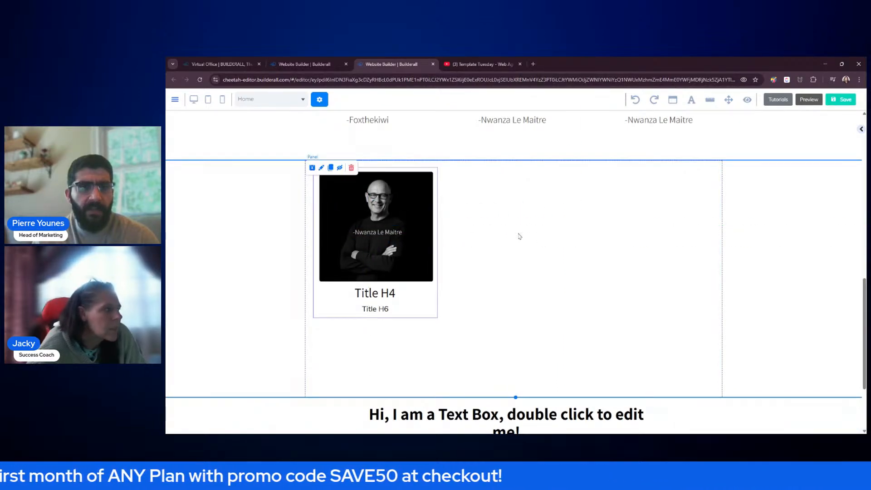
pyautogui.click(393, 237)
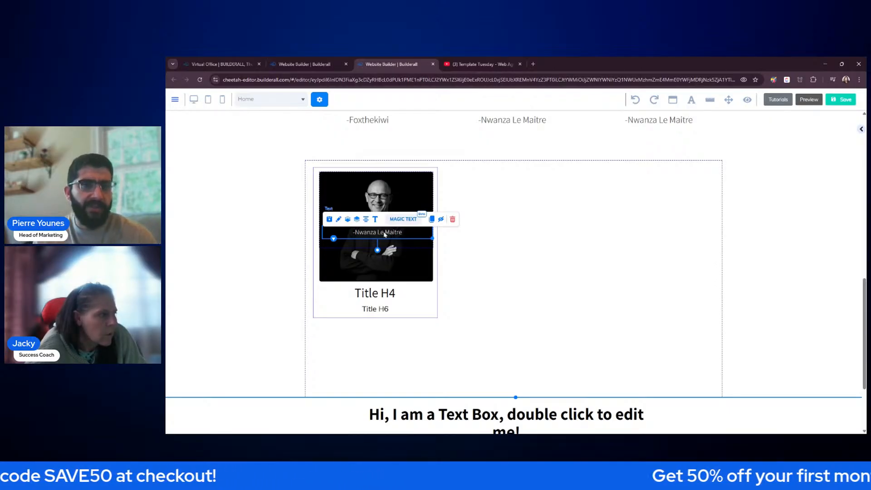
# - Replace the caption with 'Managing Director', save it, and centre it along the photo's bottom
pyautogui.click(375, 219)
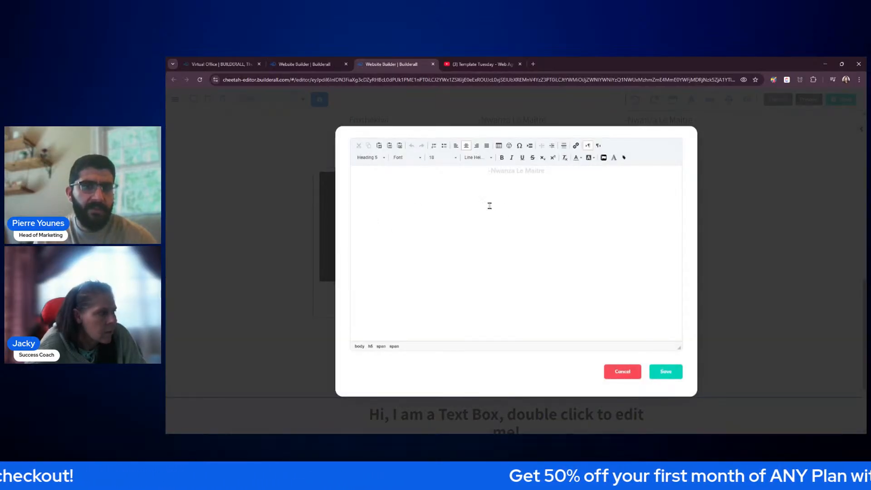
pyautogui.hotkey('ctrl', 'a')
pyautogui.press('BackSpace')
pyautogui.write('Mana')
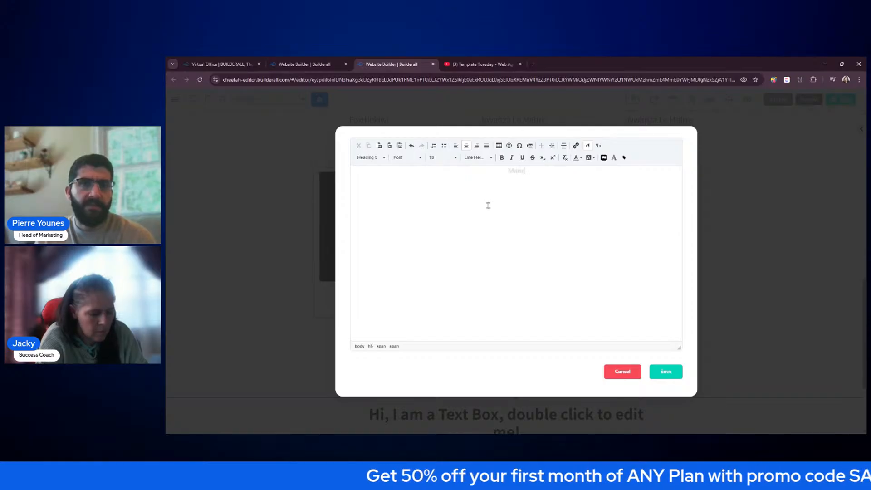
pyautogui.write('ging Directo')
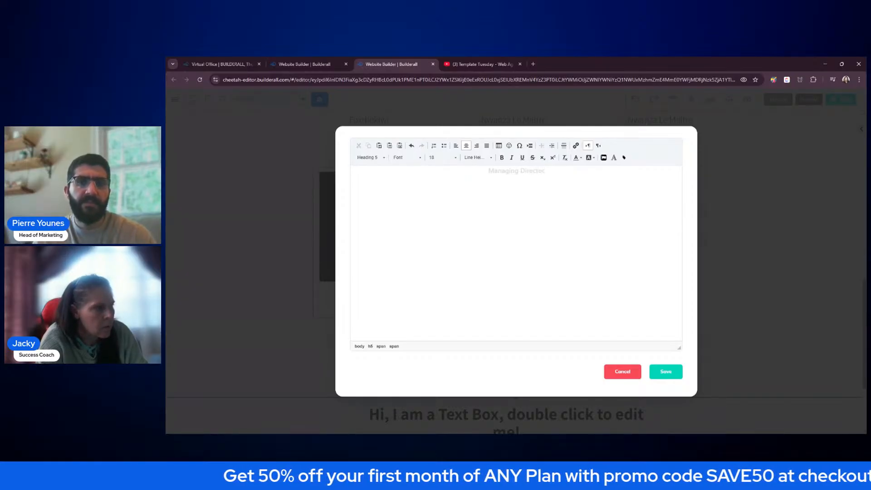
pyautogui.write('r')
pyautogui.click(666, 371)
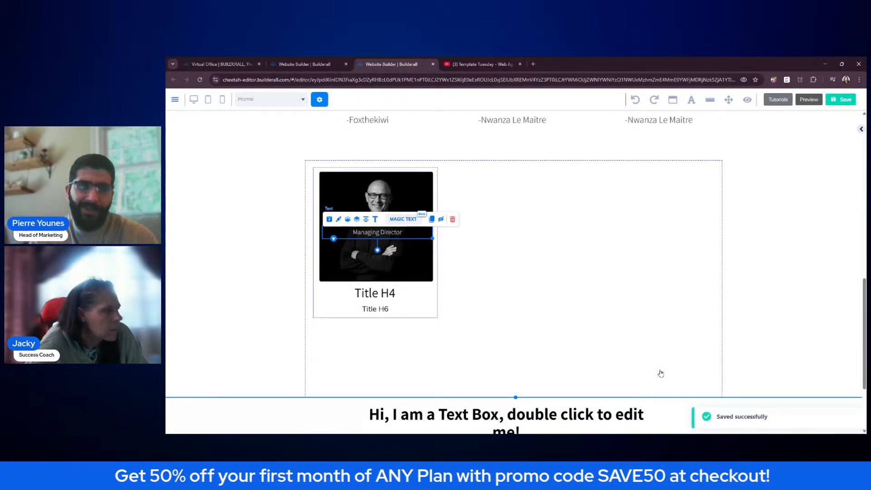
pyautogui.click(594, 296)
pyautogui.moveTo(397, 236); pyautogui.dragTo(383, 269)
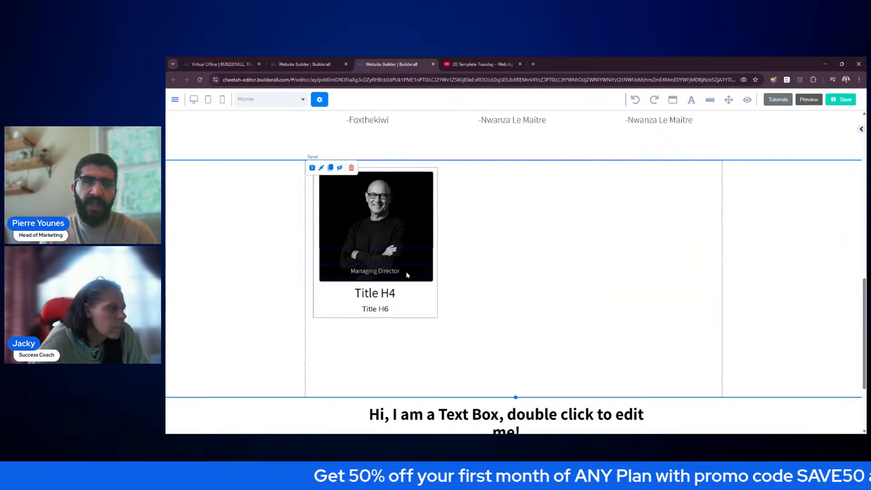
# - Close the Save Element dialog, save and publish the site, then view it live from My Websites
pyautogui.click(312, 168)
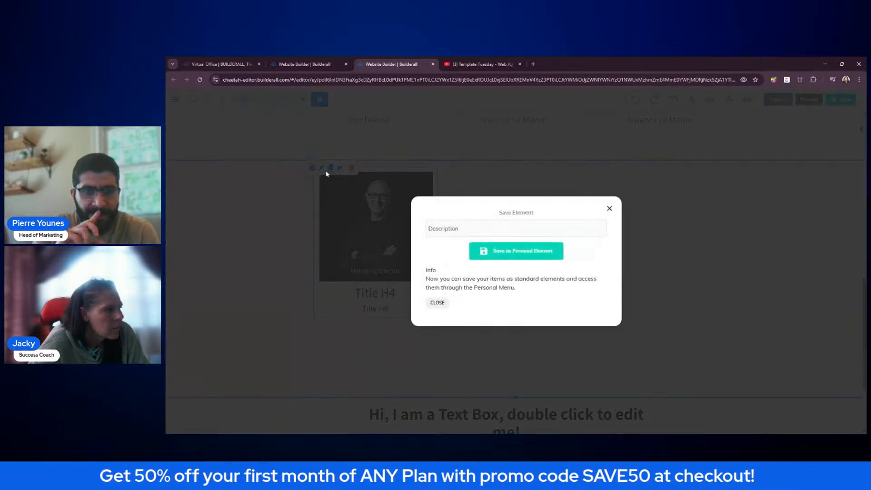
pyautogui.click(608, 209)
pyautogui.click(841, 100)
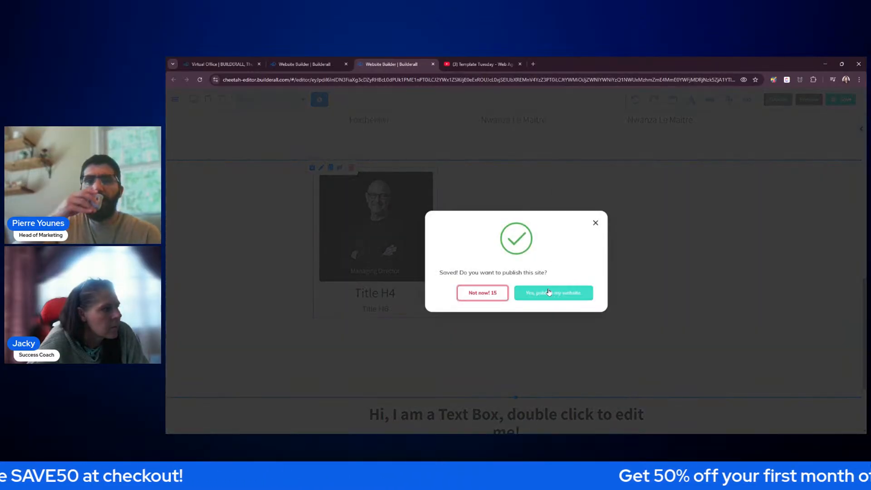
pyautogui.click(553, 293)
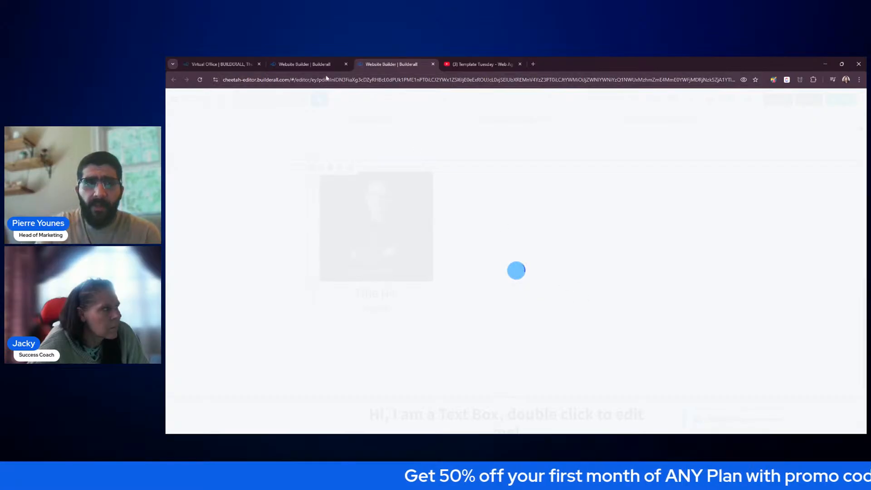
pyautogui.click(318, 64)
pyautogui.click(467, 230)
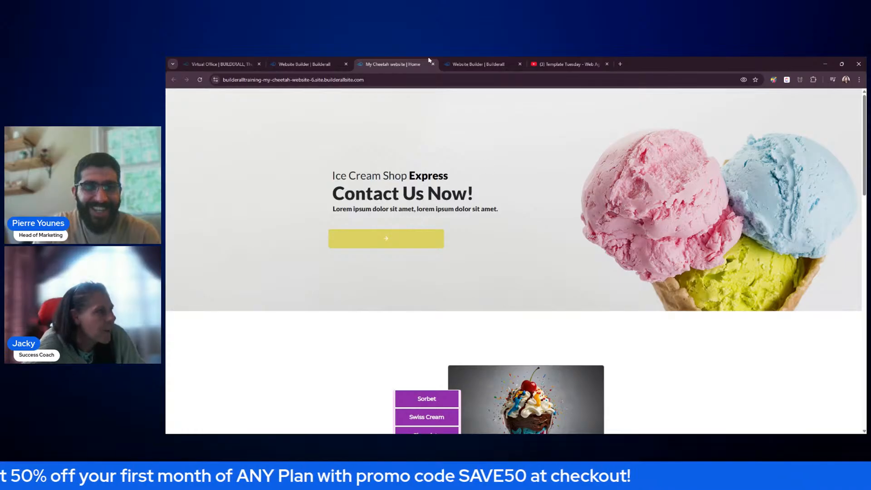
# - On the live my-cheetah-website-4 page, check the card reveals Managing Director on hover, then close the tab
pyautogui.click(433, 64)
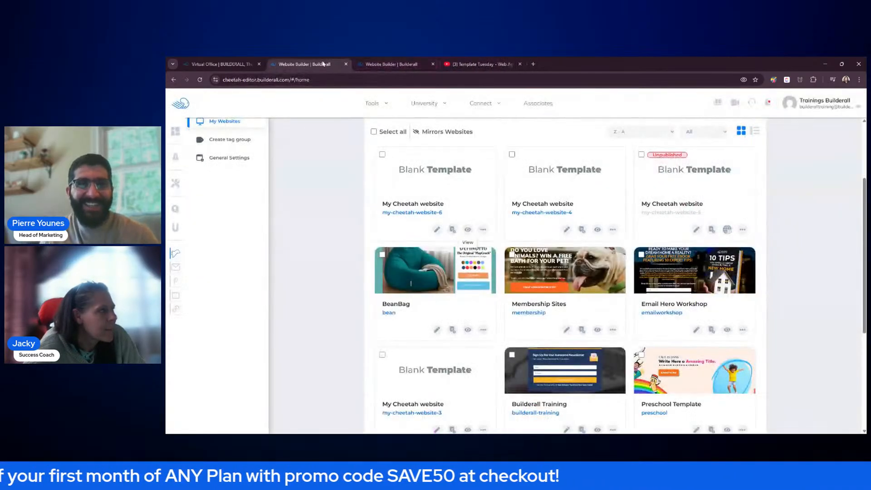
pyautogui.click(597, 231)
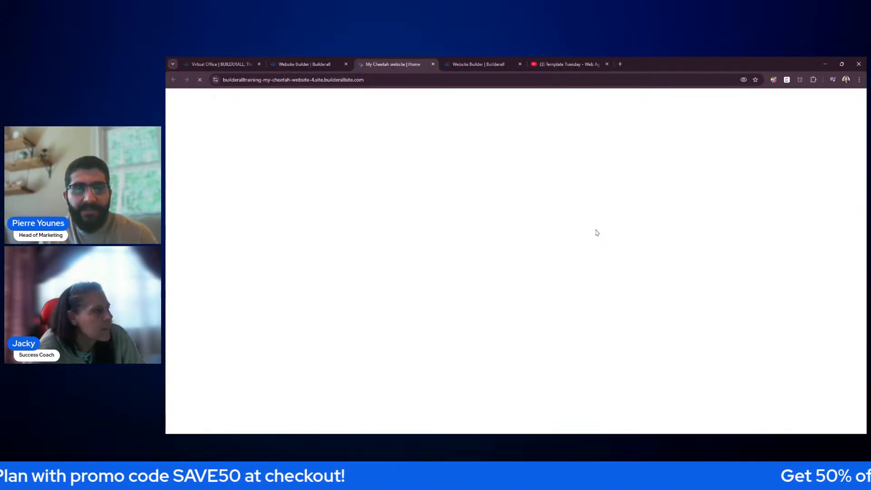
pyautogui.scroll(-7, 597, 232)
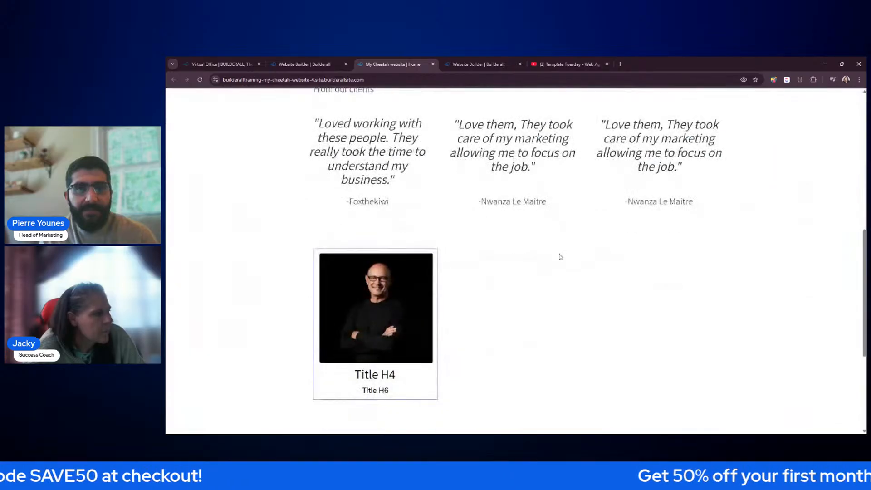
pyautogui.moveTo(383, 300)
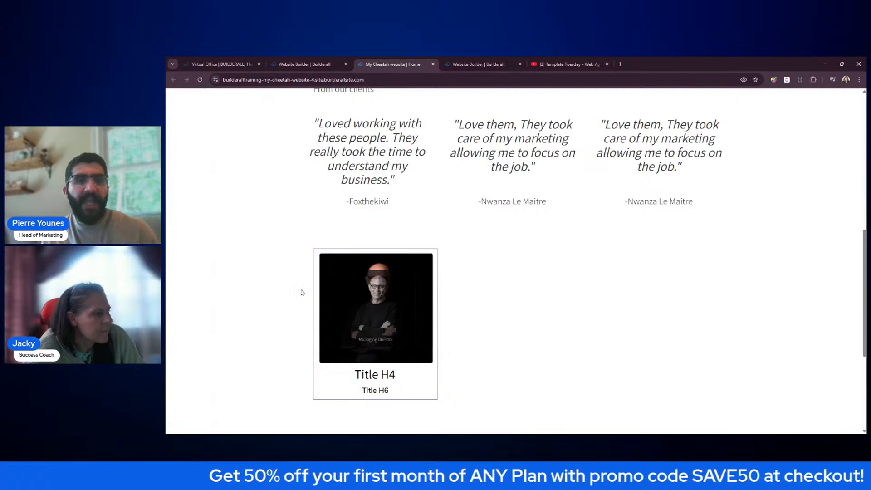
pyautogui.scroll(-2, 333, 293)
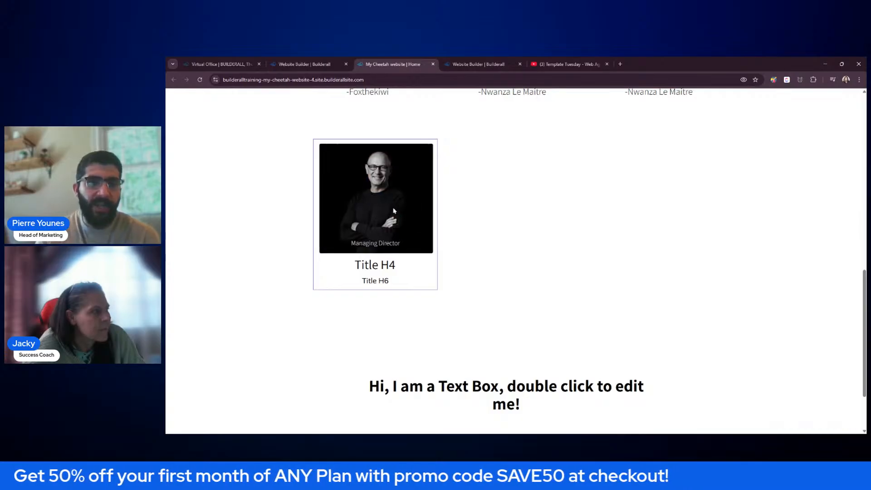
pyautogui.click(433, 64)
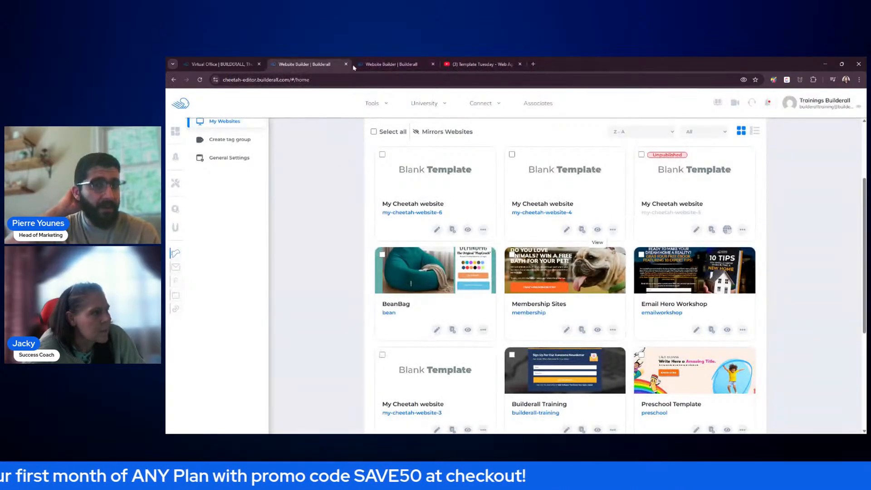
# - Back in the editor, dismiss the publish dialog and preview a different hover effect on the headshot card
pyautogui.click(391, 64)
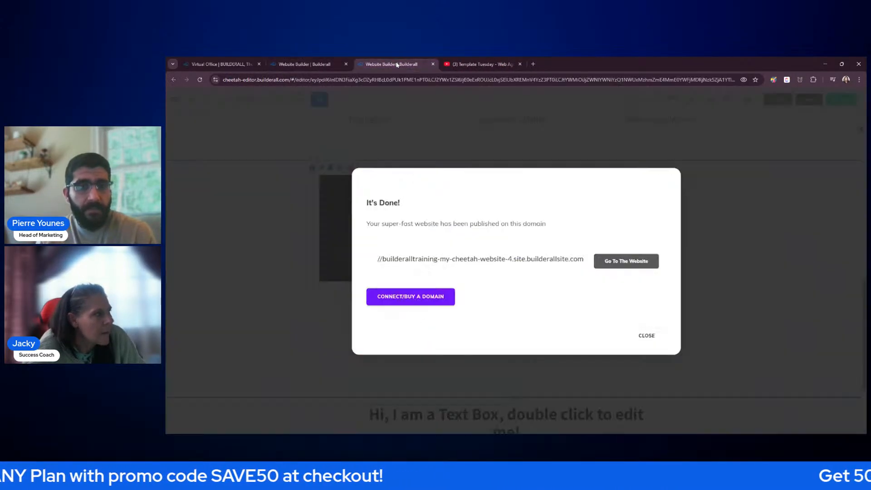
pyautogui.click(646, 336)
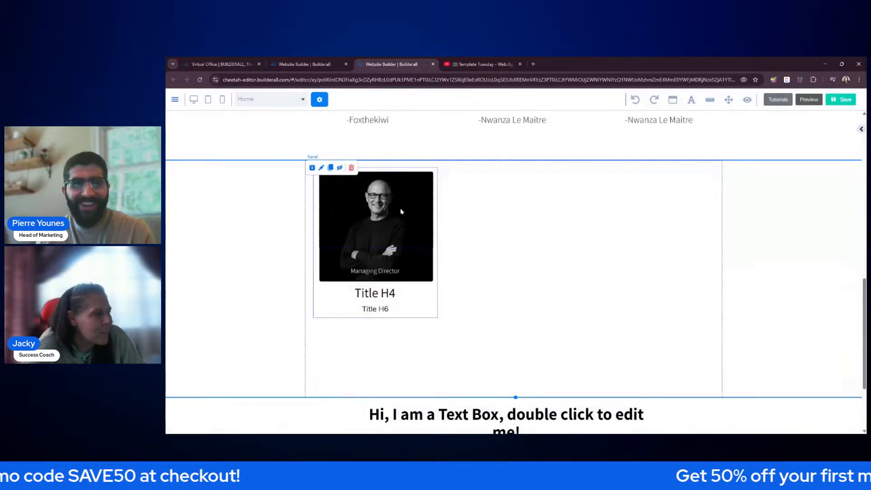
pyautogui.click(417, 165)
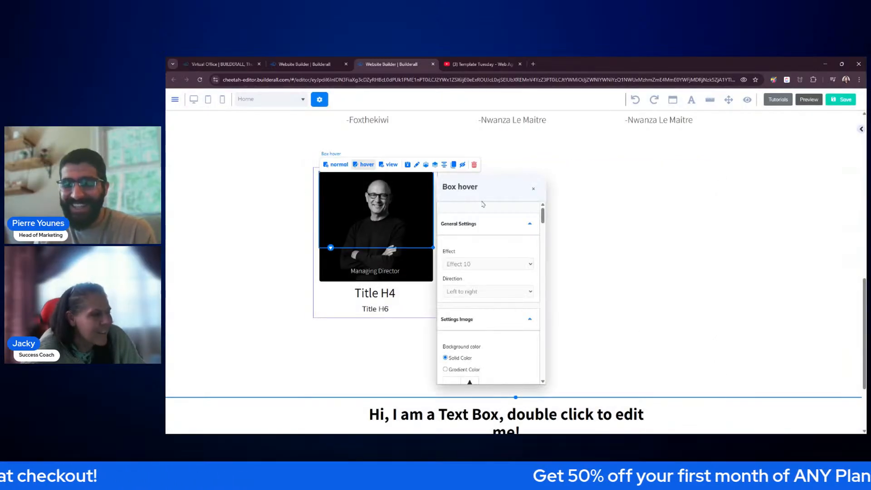
pyautogui.moveTo(492, 191); pyautogui.dragTo(681, 134)
pyautogui.click(712, 209)
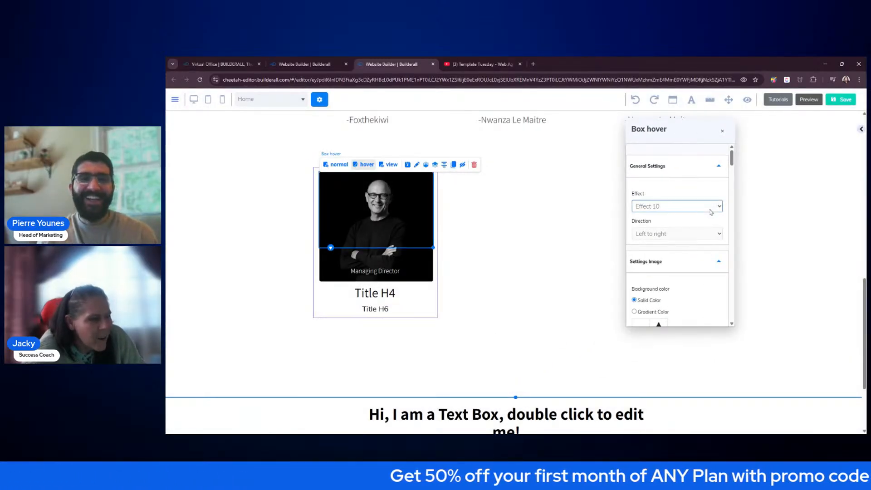
pyautogui.click(672, 241)
pyautogui.click(389, 165)
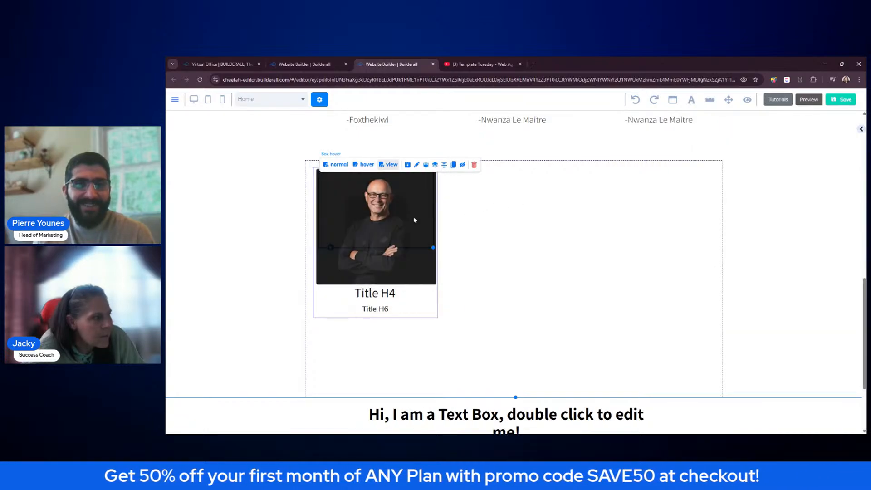
# - Try Effects 5, 6, 7, 9 and 10 in the side panel, settling on Effect 6
pyautogui.click(860, 130)
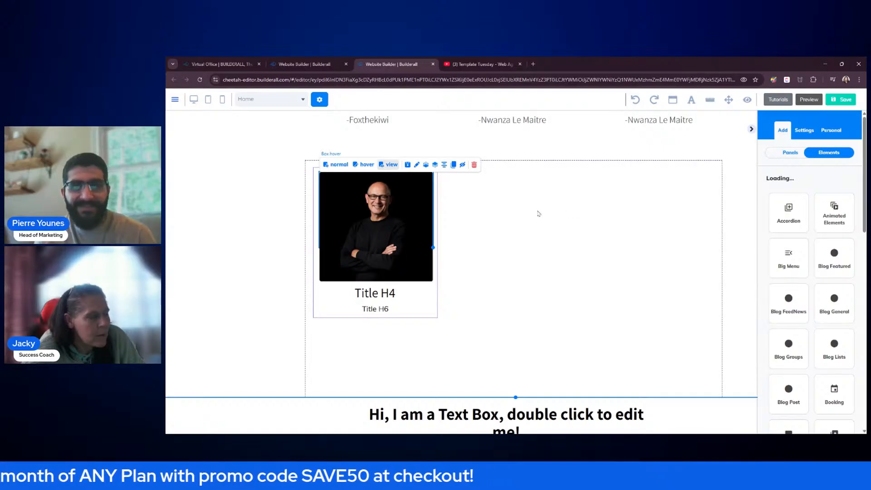
pyautogui.click(415, 220)
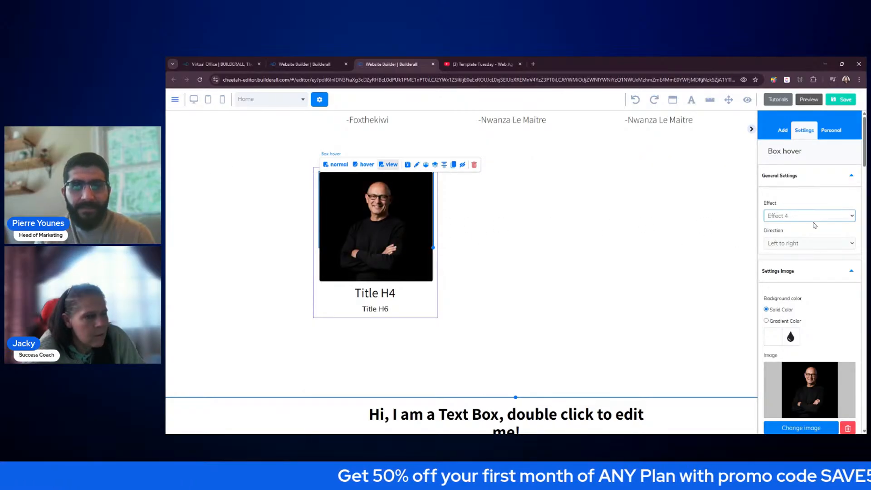
pyautogui.click(794, 271)
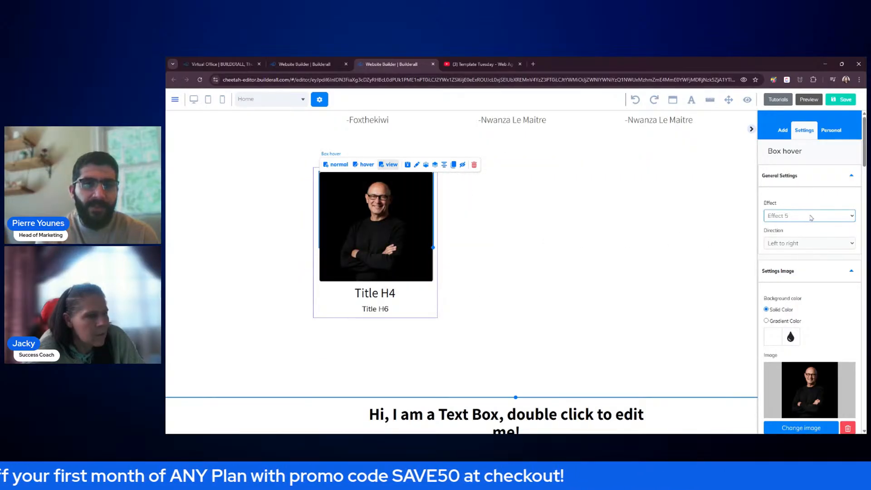
pyautogui.click(794, 282)
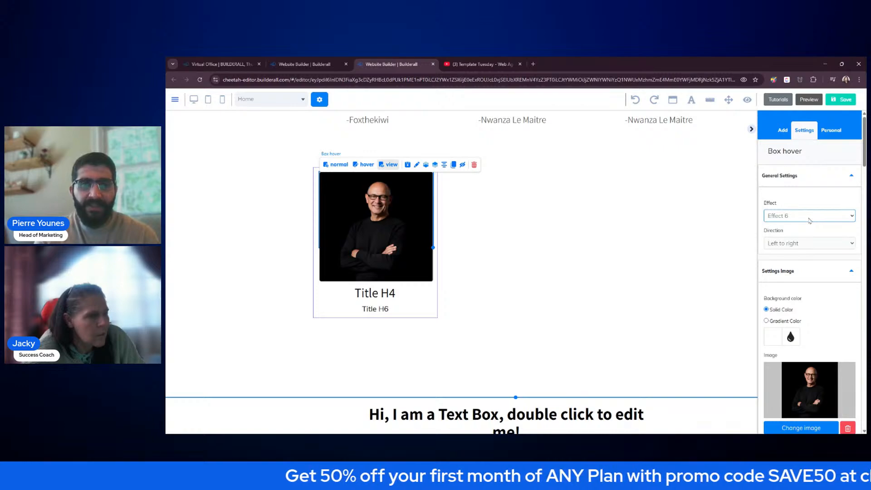
pyautogui.click(796, 273)
pyautogui.moveTo(405, 258)
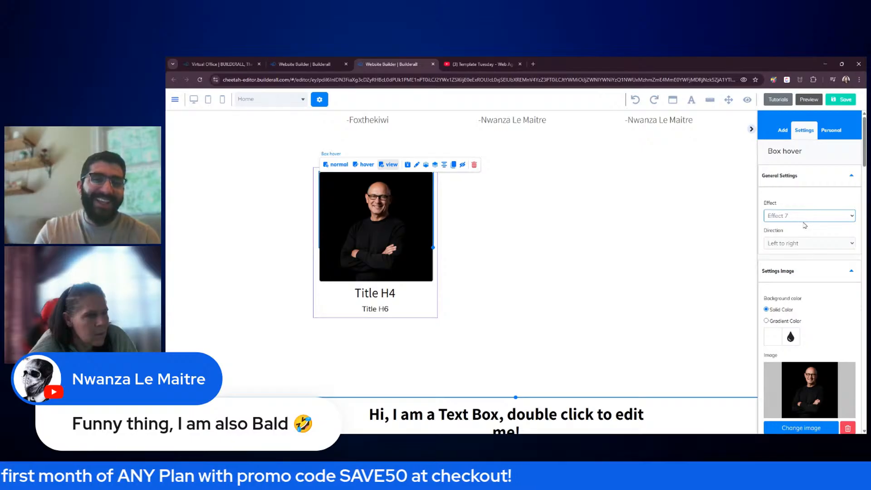
pyautogui.moveTo(421, 235)
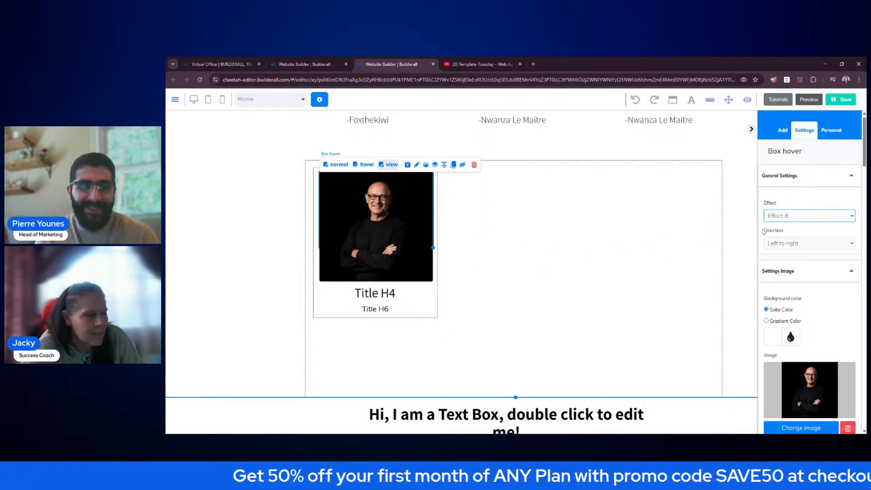
pyautogui.press('Down')
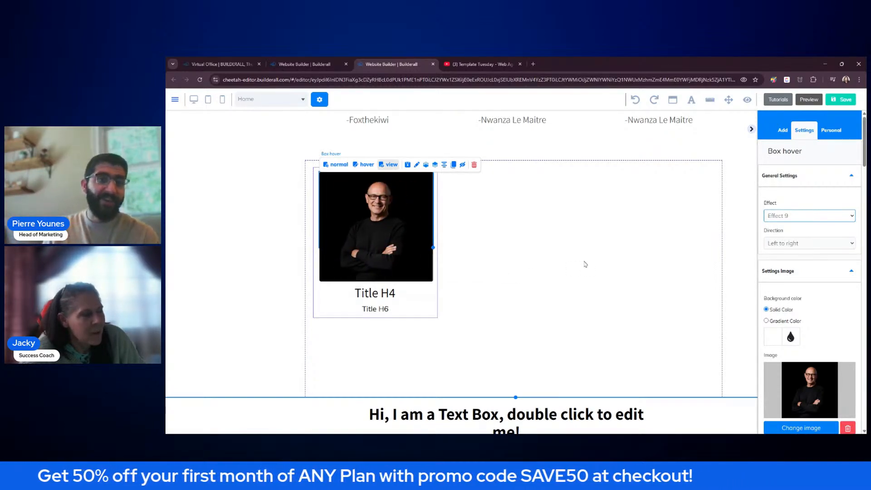
pyautogui.click(820, 227)
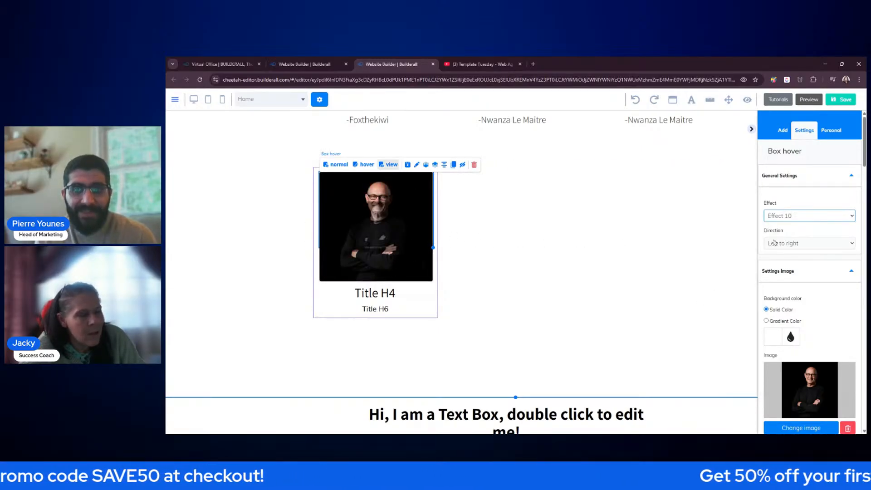
pyautogui.click(804, 225)
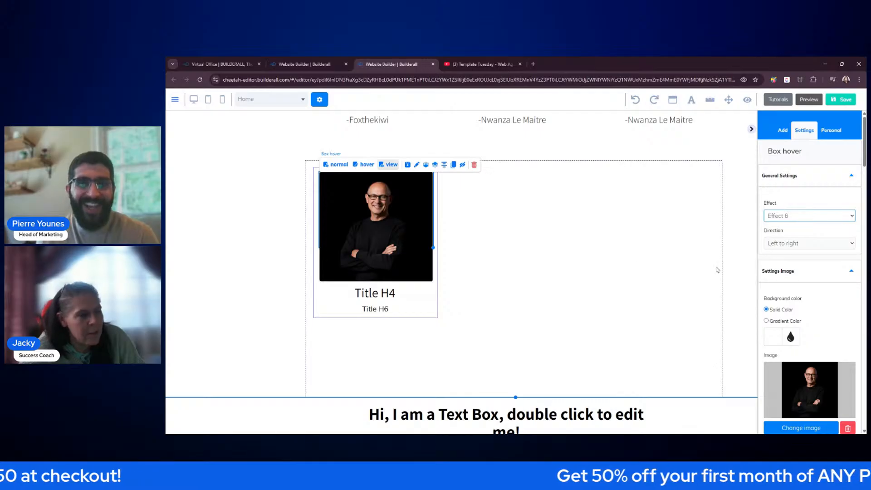
pyautogui.moveTo(414, 234)
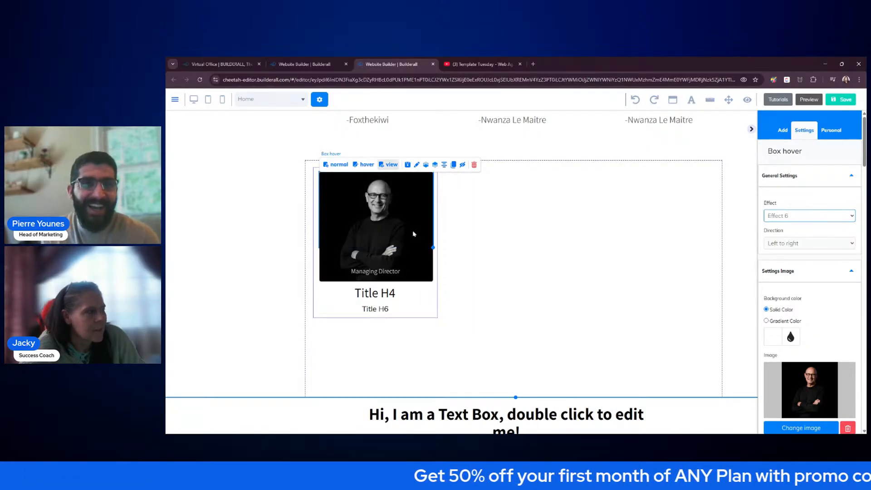
# - Save the page, check the new hover effect on live my-cheetah-website-4, then close that tab
pyautogui.click(844, 100)
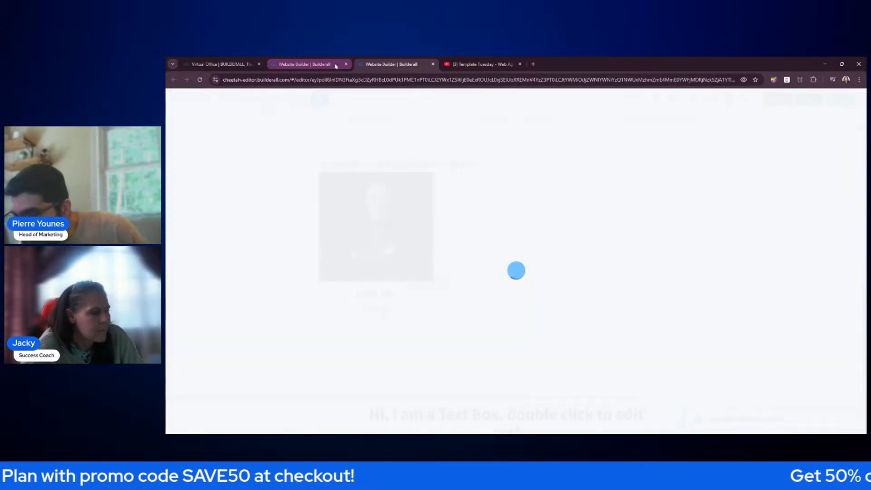
pyautogui.click(309, 64)
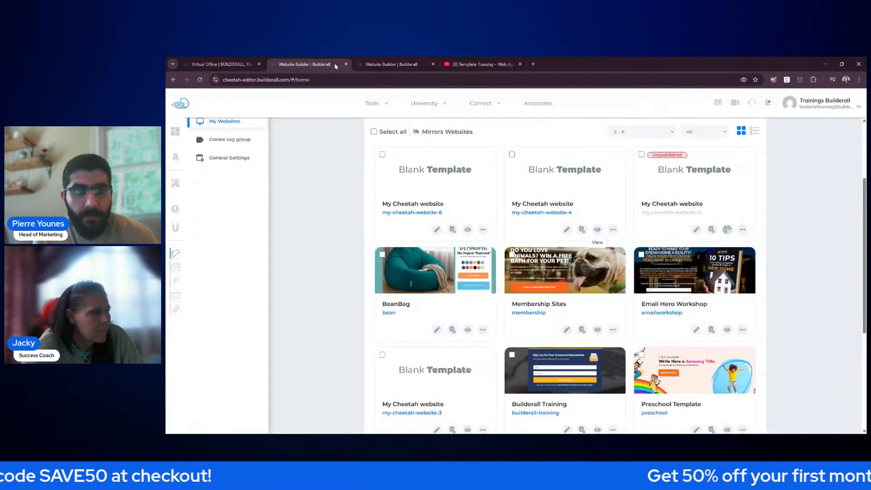
pyautogui.click(598, 229)
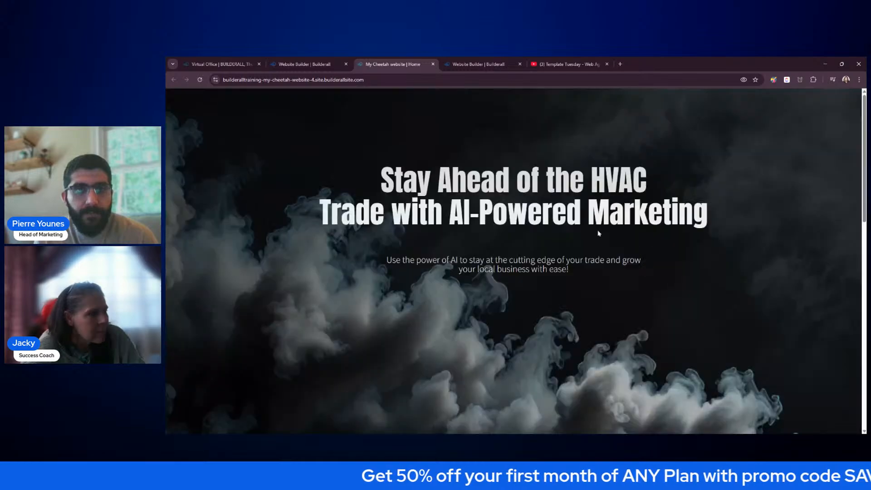
pyautogui.scroll(-8, 599, 235)
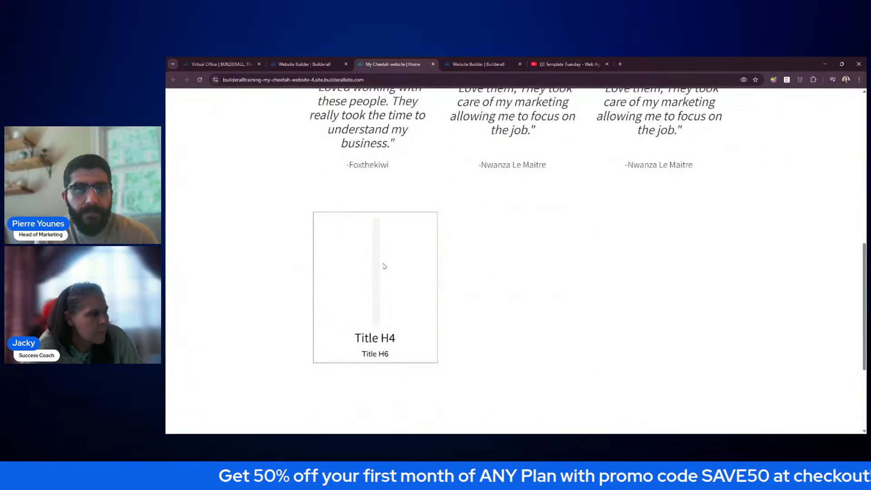
pyautogui.moveTo(385, 266)
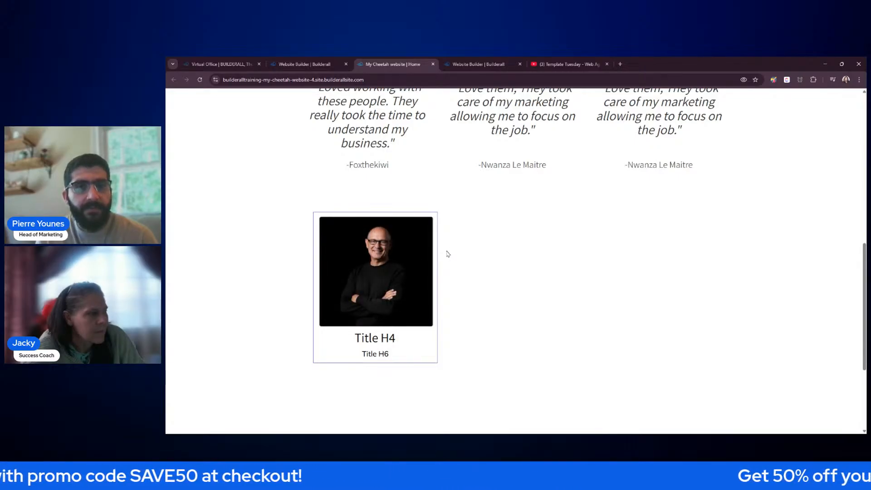
pyautogui.click(433, 65)
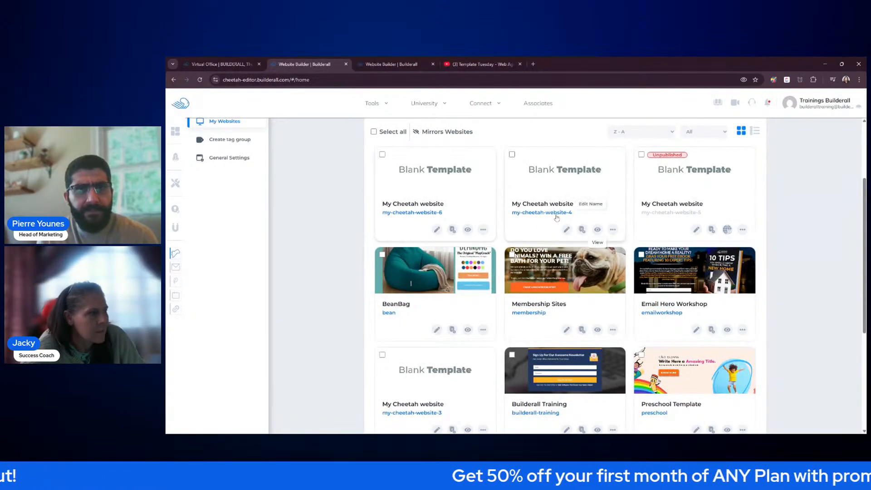
# - Open the Home page of my-cheetah-website-4 in the editor and drag Title H4 and Title H6 out of the card
pyautogui.click(582, 230)
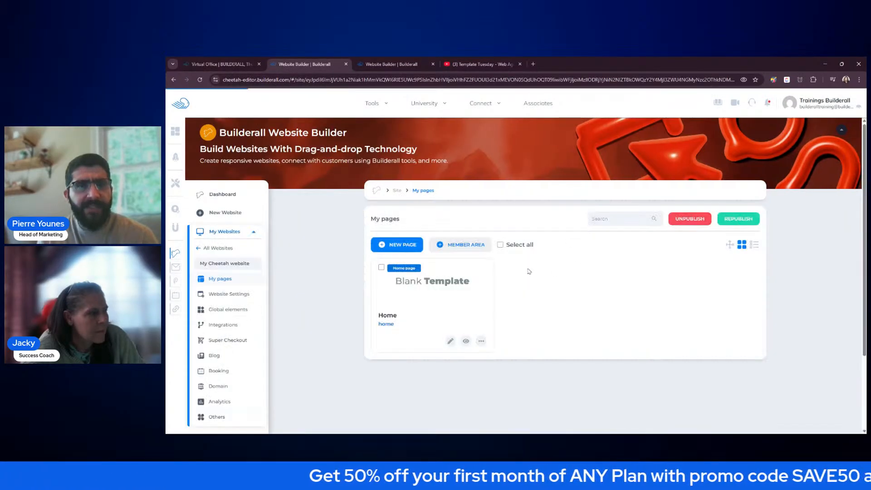
pyautogui.click(452, 342)
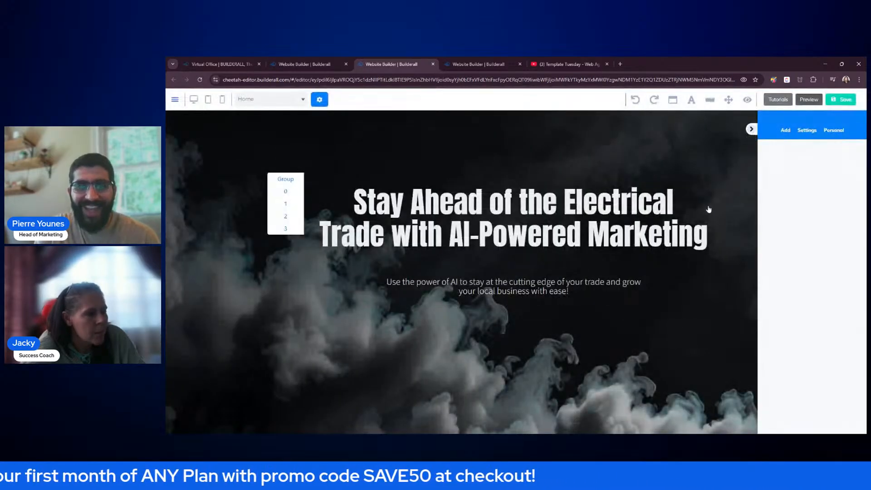
pyautogui.scroll(-10, 715, 227)
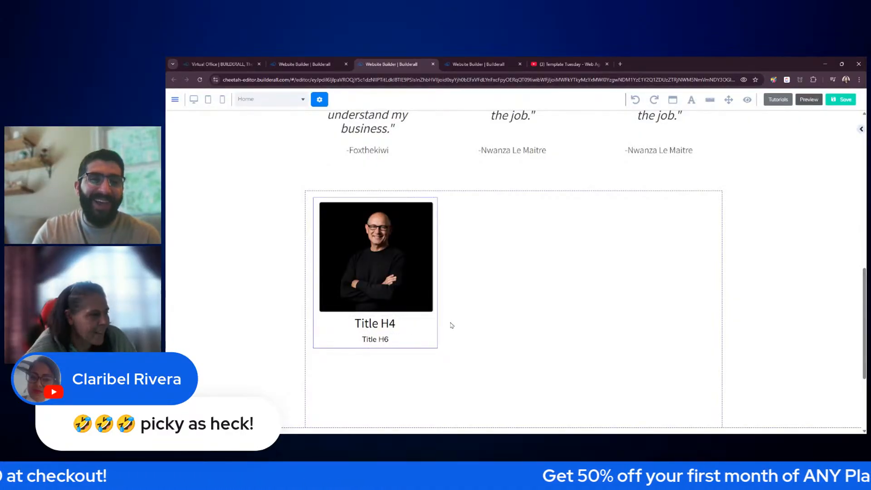
pyautogui.click(395, 326)
pyautogui.moveTo(414, 329); pyautogui.dragTo(566, 336)
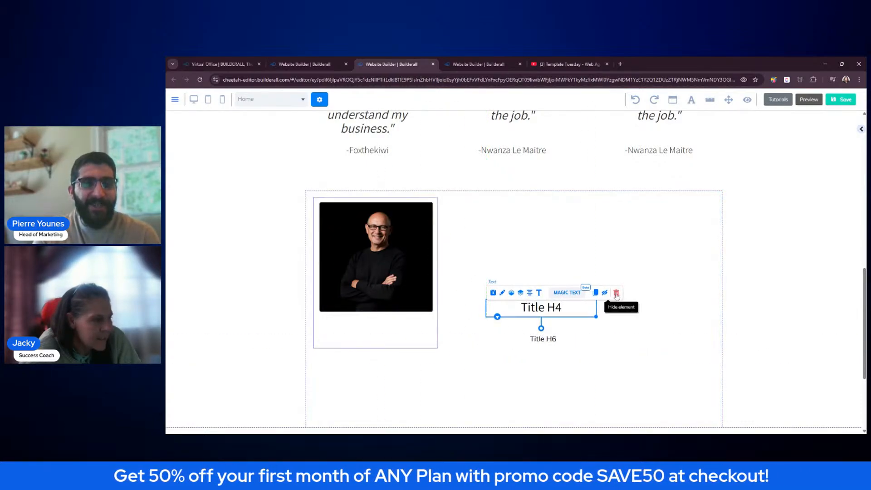
# - Delete the Title H4 and Title H6 texts and shorten the card to fit the photo
pyautogui.click(616, 293)
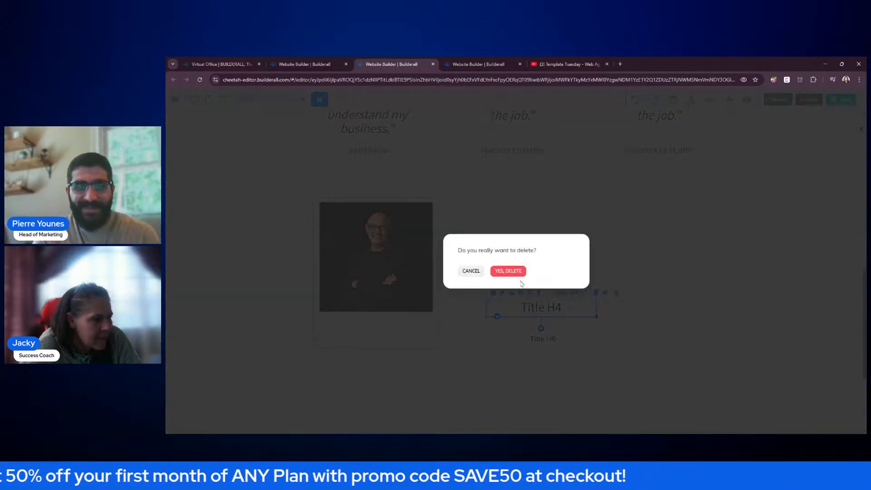
pyautogui.click(508, 271)
pyautogui.click(542, 339)
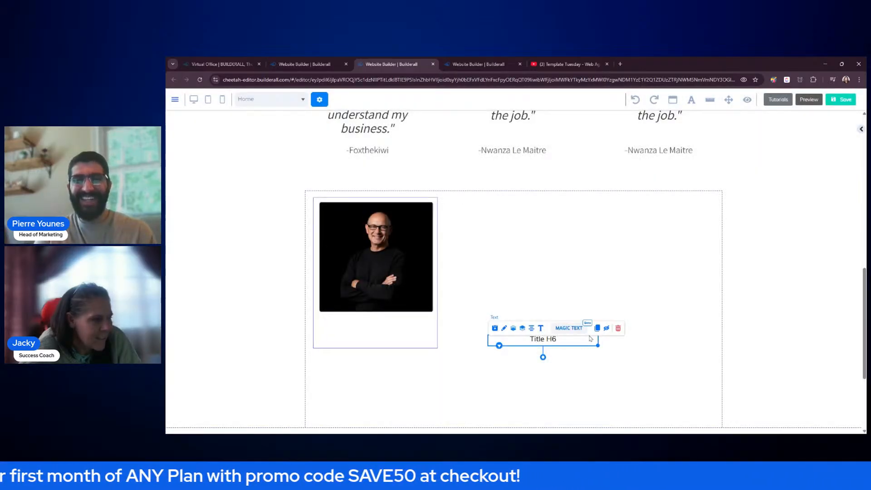
pyautogui.click(618, 328)
pyautogui.click(510, 271)
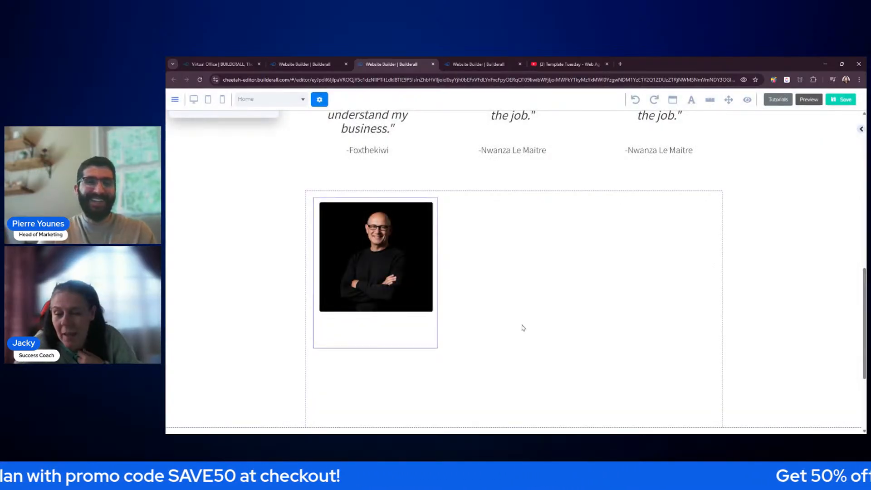
pyautogui.click(432, 336)
pyautogui.moveTo(438, 348); pyautogui.dragTo(438, 315)
pyautogui.click(517, 324)
# - Clone the headshot box, reposition the copy, then delete that copy
pyautogui.click(432, 317)
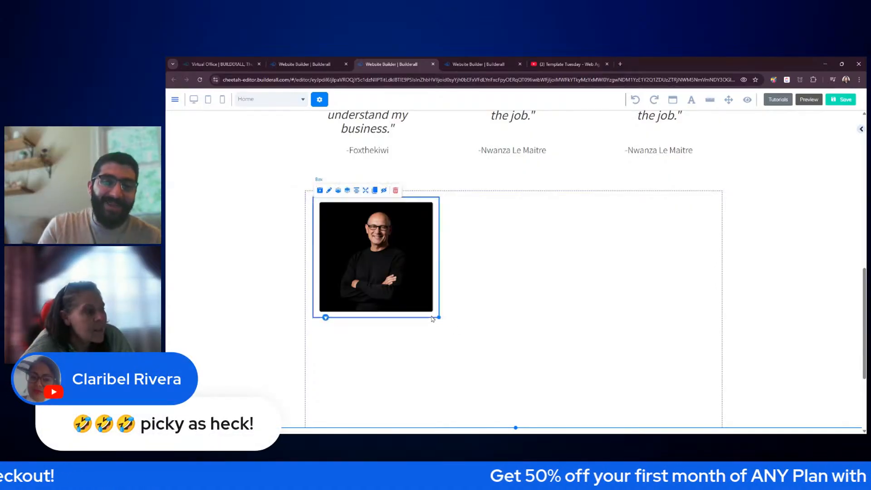
pyautogui.click(376, 196)
pyautogui.moveTo(444, 311); pyautogui.dragTo(572, 310)
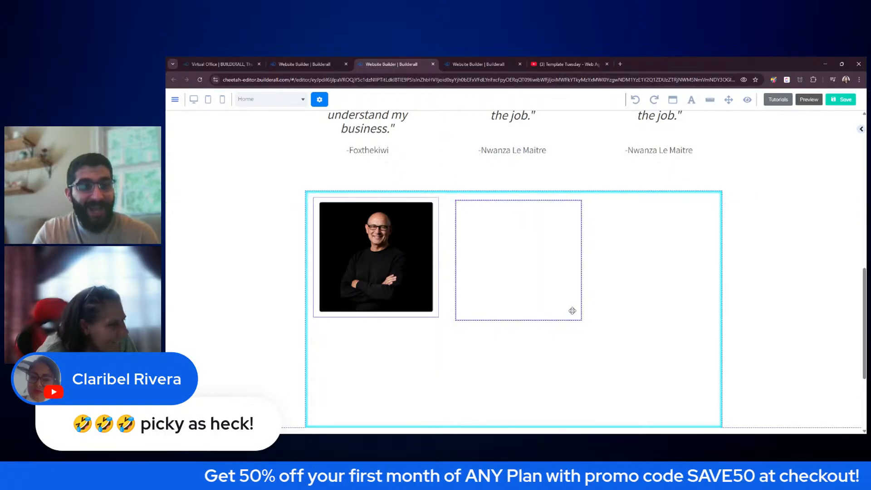
pyautogui.moveTo(542, 286); pyautogui.dragTo(577, 338)
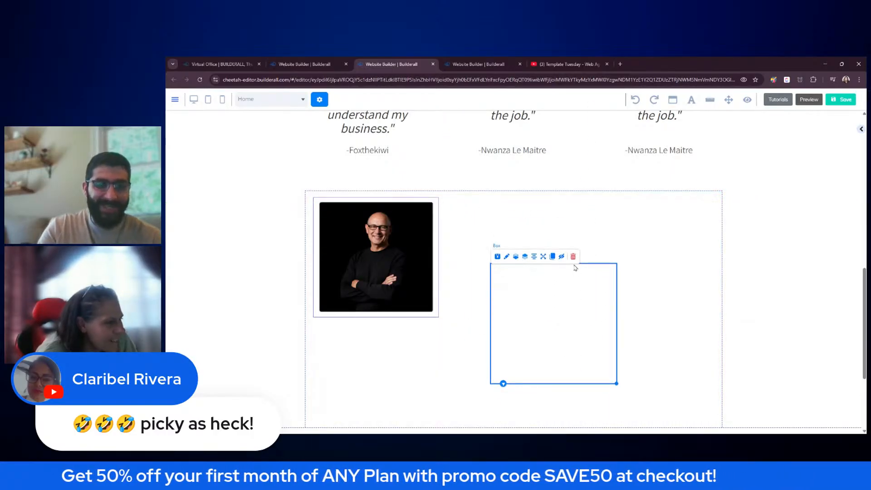
pyautogui.click(573, 256)
pyautogui.click(508, 274)
# - Widen the empty frame box into a row container and move the headshot photo into it
pyautogui.moveTo(403, 255); pyautogui.dragTo(559, 257)
pyautogui.click(393, 244)
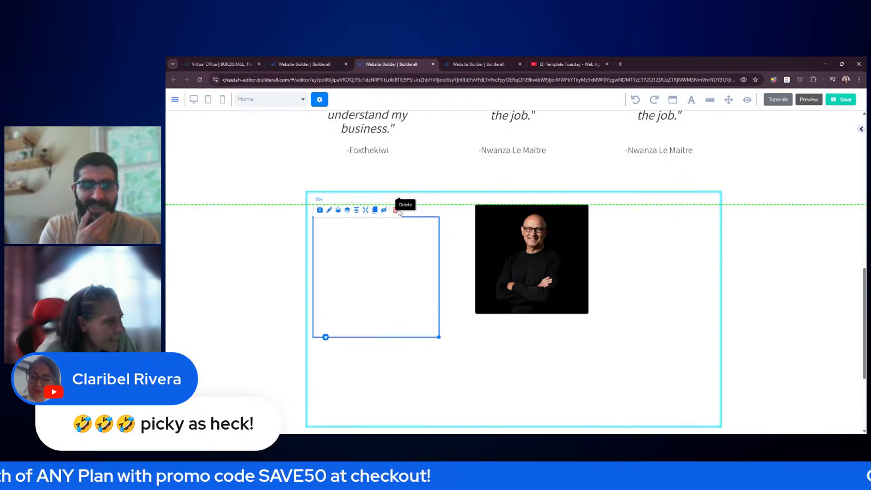
pyautogui.click(397, 191)
pyautogui.click(534, 309)
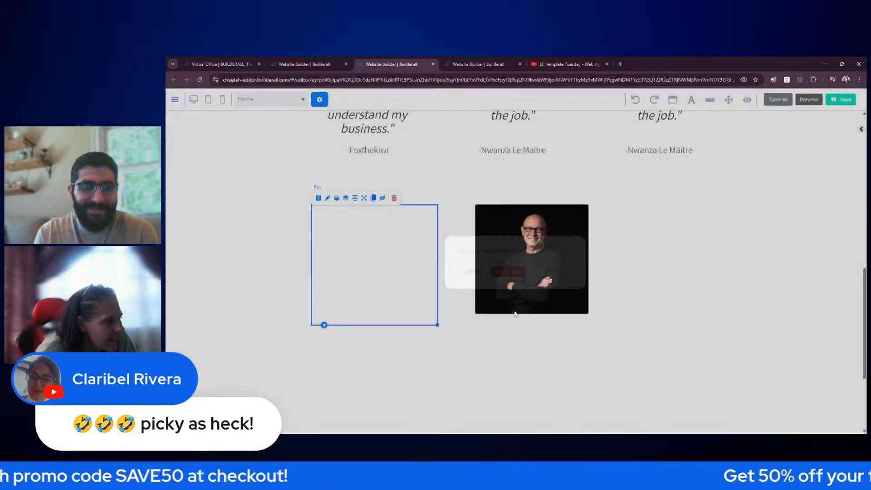
pyautogui.moveTo(492, 290); pyautogui.dragTo(488, 395)
pyautogui.click(431, 284)
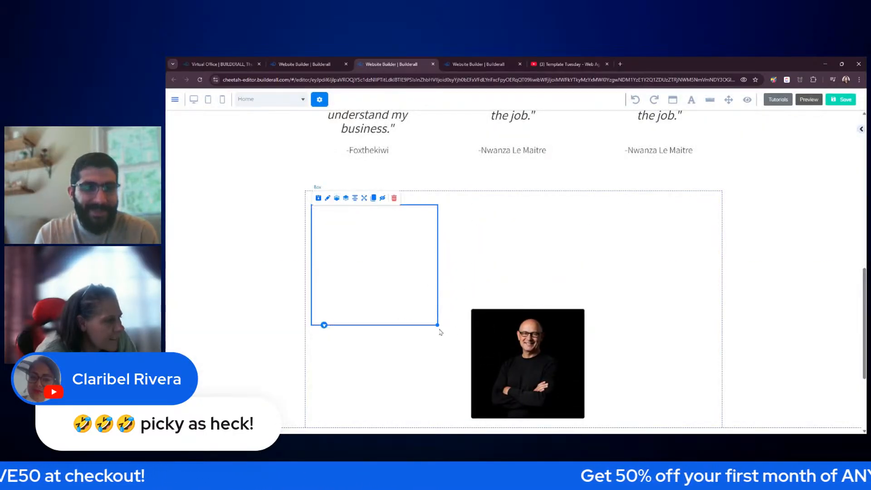
pyautogui.moveTo(438, 325); pyautogui.dragTo(693, 340)
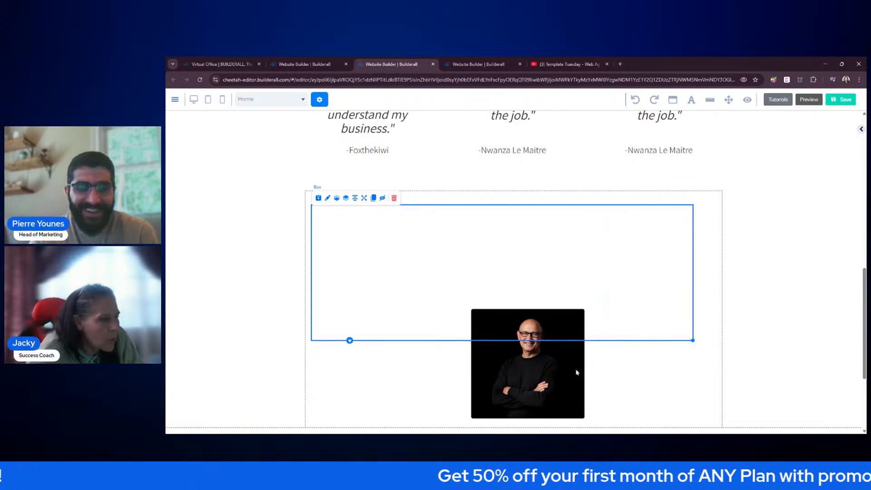
pyautogui.moveTo(544, 372)
pyautogui.mouseDown()
pyautogui.moveTo(555, 296)
pyautogui.moveTo(410, 282)
pyautogui.moveTo(400, 265)
pyautogui.moveTo(407, 246)
pyautogui.moveTo(519, 255)
pyautogui.mouseUp()
# - Clone the headshot card twice to make three cards and place the third to the right
pyautogui.click(374, 198)
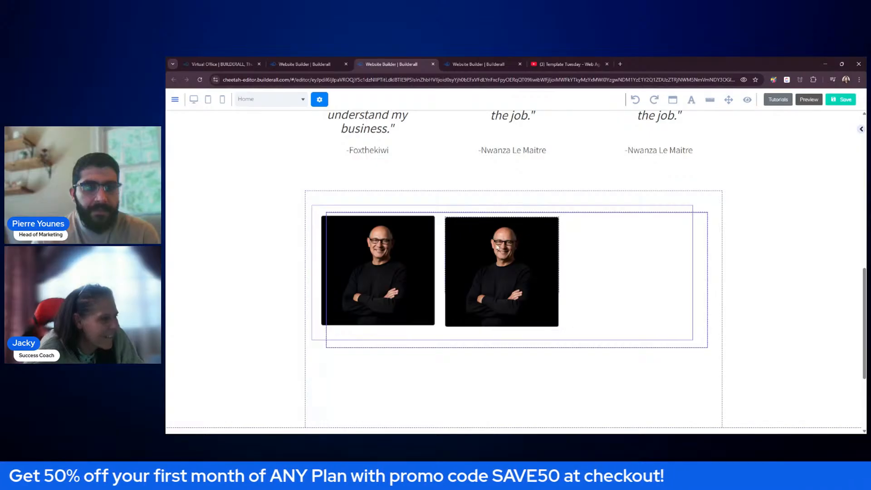
pyautogui.click(498, 248)
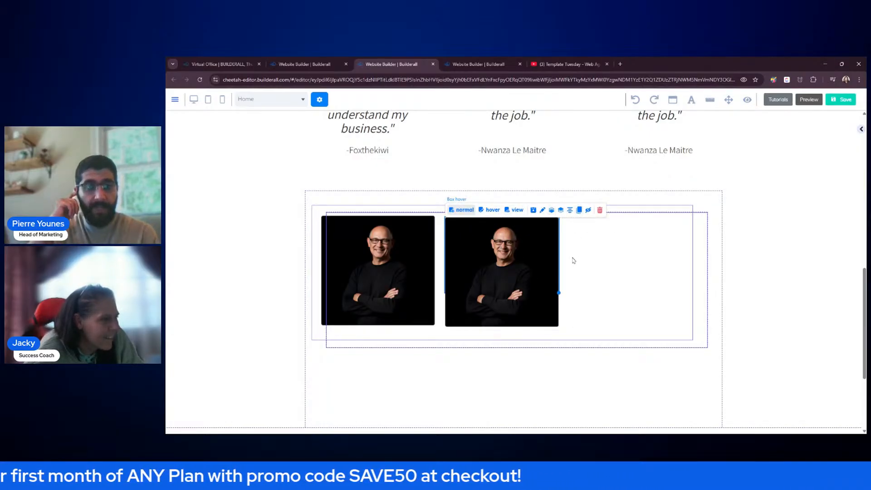
pyautogui.click(579, 209)
pyautogui.moveTo(580, 276); pyautogui.dragTo(631, 264)
pyautogui.moveTo(694, 274)
pyautogui.mouseDown()
pyautogui.moveTo(687, 360)
pyautogui.moveTo(702, 278)
pyautogui.moveTo(778, 294)
pyautogui.moveTo(777, 363)
pyautogui.moveTo(763, 397)
pyautogui.mouseUp()
pyautogui.scroll(-3, 806, 308)
pyautogui.moveTo(764, 257); pyautogui.dragTo(755, 304)
# - Move the first photo into the row box and delete the now-empty upper box
pyautogui.moveTo(393, 198); pyautogui.dragTo(484, 335)
pyautogui.click(486, 216)
pyautogui.scroll(2, 469, 207)
pyautogui.click(396, 181)
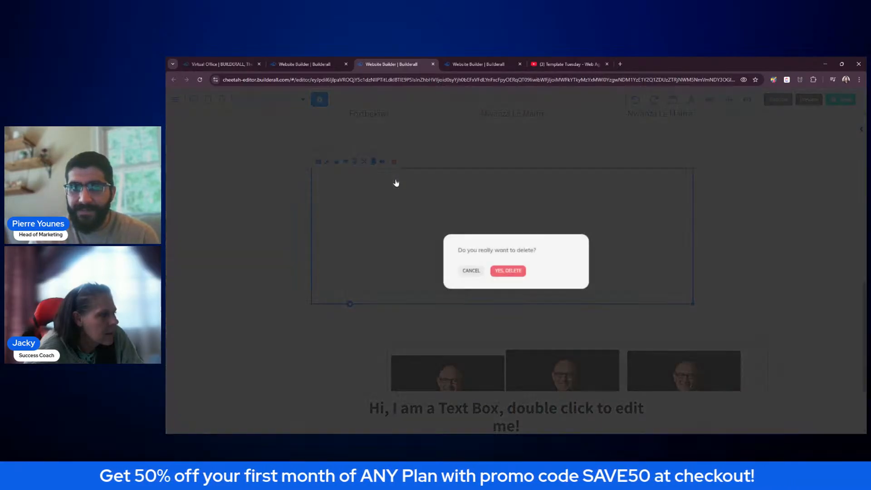
pyautogui.click(522, 272)
# - Move the three-photo box to the section top, widen it, and space the photos evenly
pyautogui.moveTo(514, 334); pyautogui.dragTo(411, 170)
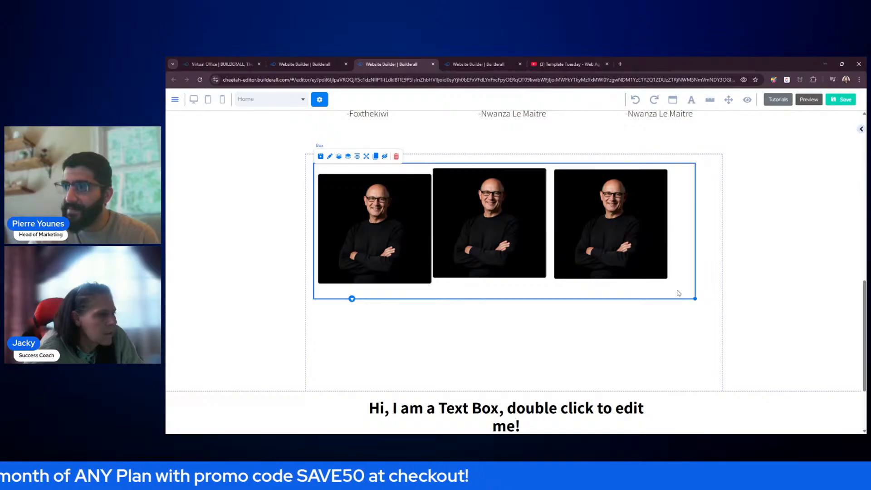
pyautogui.moveTo(678, 291); pyautogui.dragTo(716, 300)
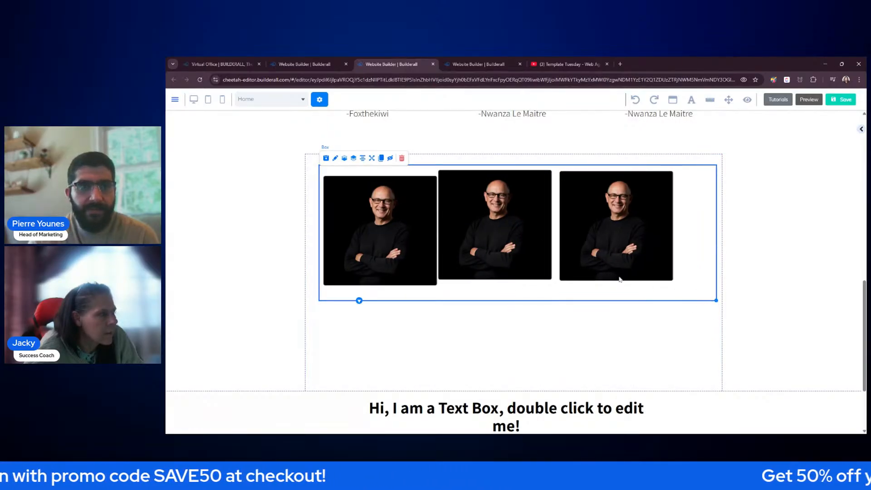
pyautogui.moveTo(620, 280); pyautogui.dragTo(657, 280)
pyautogui.moveTo(484, 239); pyautogui.dragTo(505, 238)
pyautogui.moveTo(383, 236); pyautogui.dragTo(391, 233)
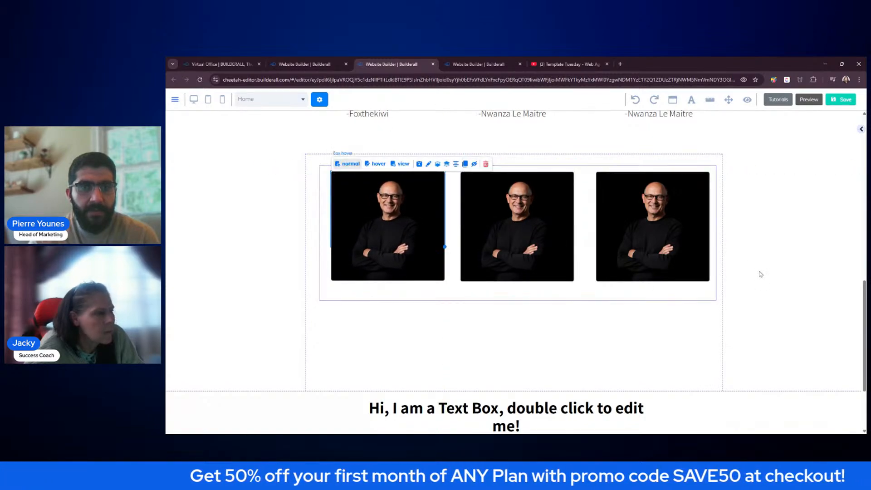
# - Reduce the Panel section's height so the placeholder text box sits right beneath the three photos
pyautogui.click(732, 281)
pyautogui.moveTo(699, 296); pyautogui.dragTo(697, 296)
pyautogui.click(660, 357)
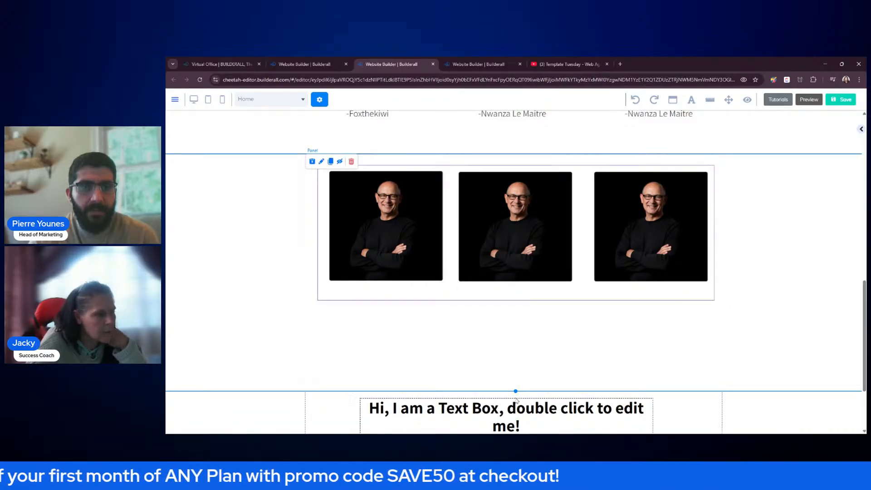
pyautogui.moveTo(515, 391); pyautogui.dragTo(515, 311)
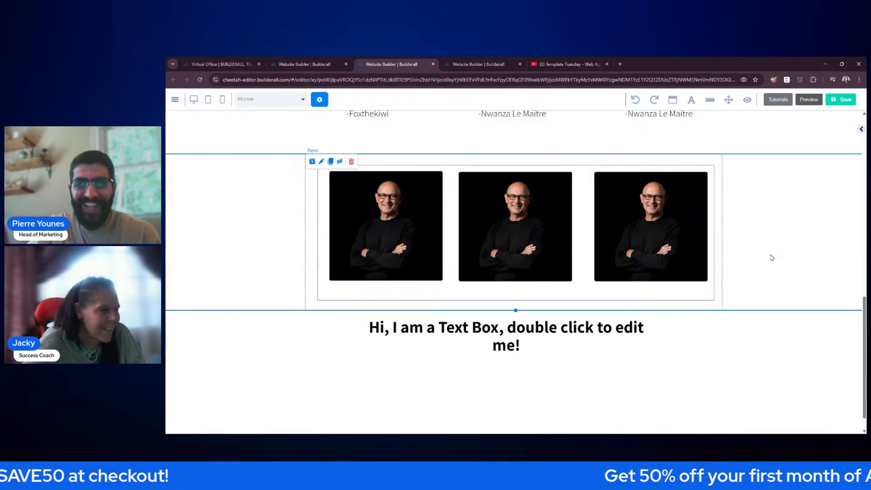
# - Upload new photos to Business Toolkit and put the woman in a blazer on the middle card
pyautogui.click(521, 231)
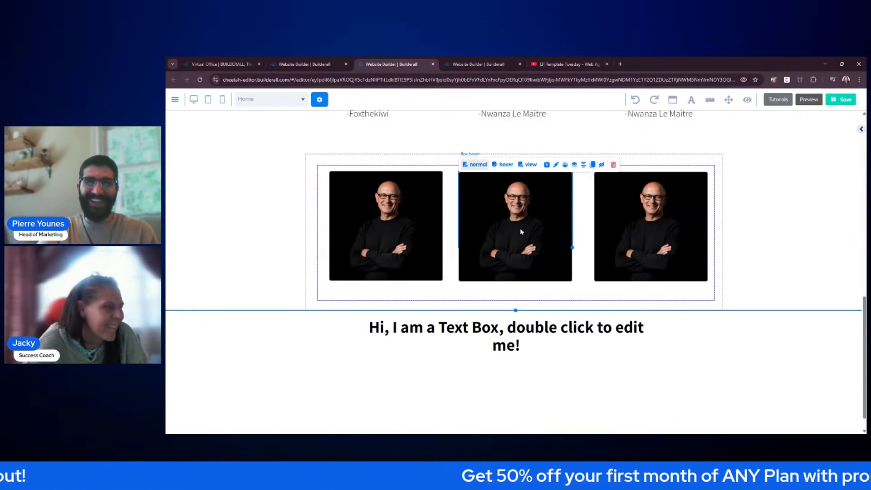
pyautogui.click(861, 130)
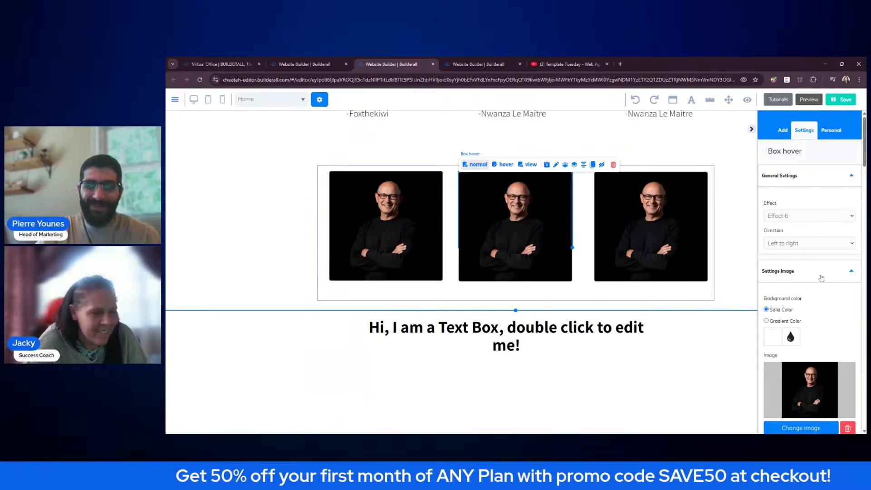
pyautogui.scroll(-3, 812, 300)
pyautogui.click(805, 318)
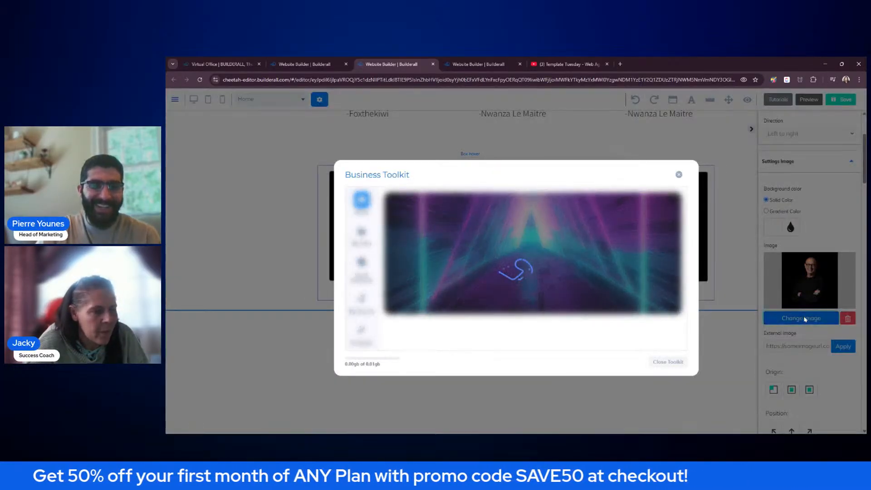
pyautogui.click(569, 311)
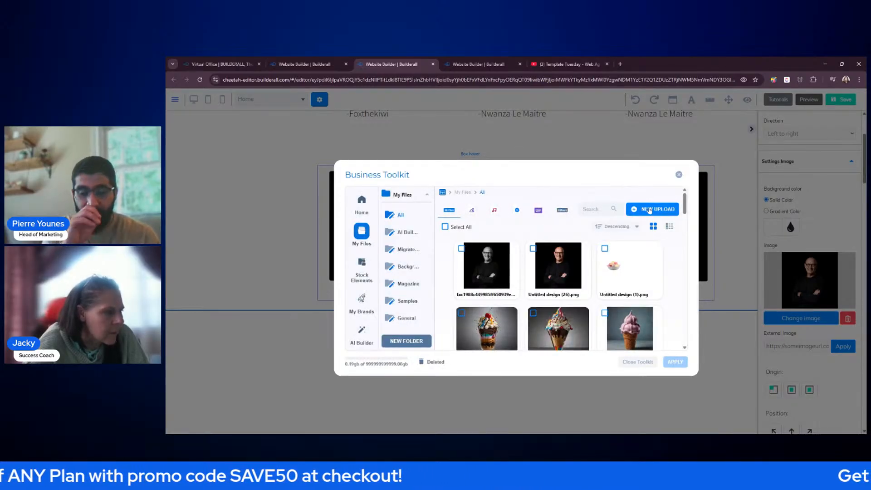
pyautogui.scroll(-3, 636, 251)
pyautogui.scroll(4, 636, 251)
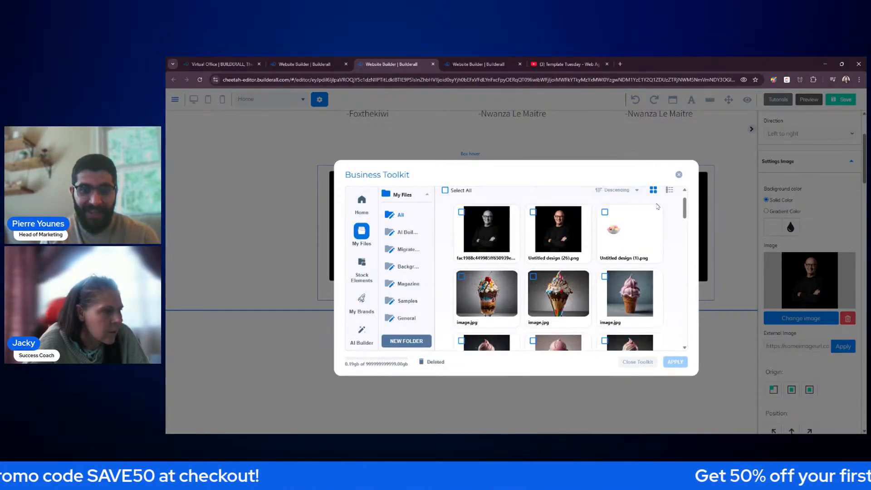
pyautogui.click(648, 211)
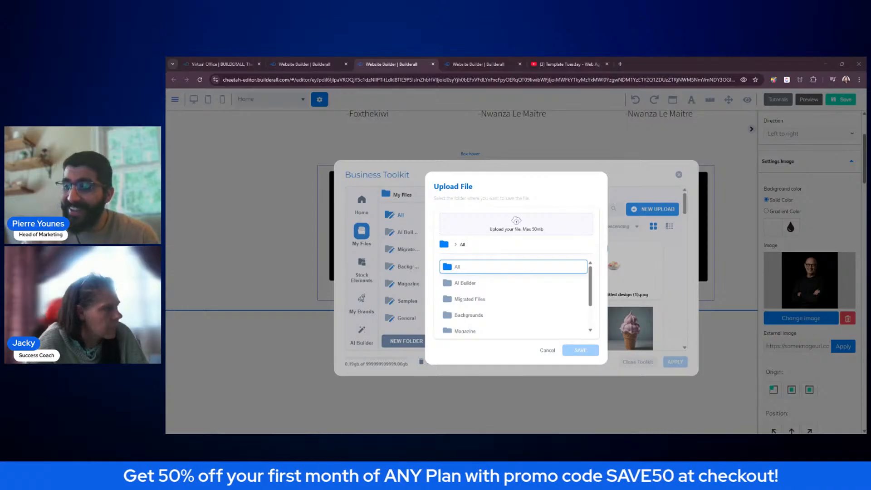
pyautogui.press('Return')
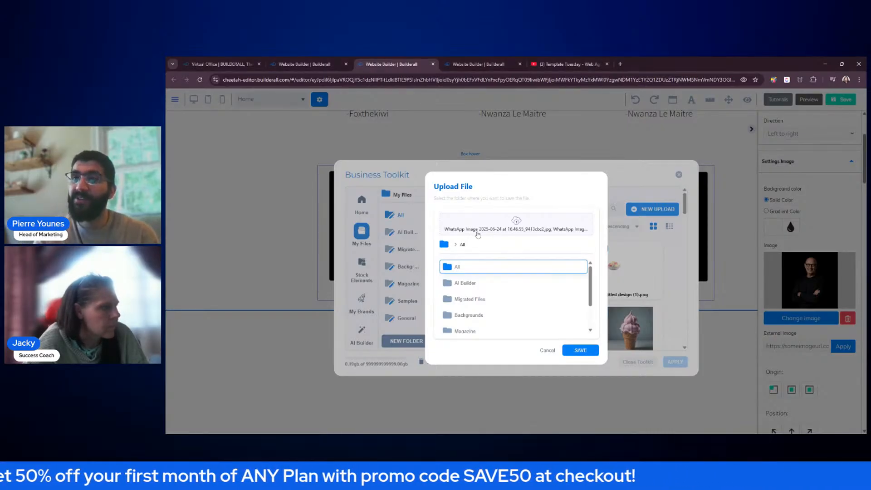
pyautogui.click(581, 352)
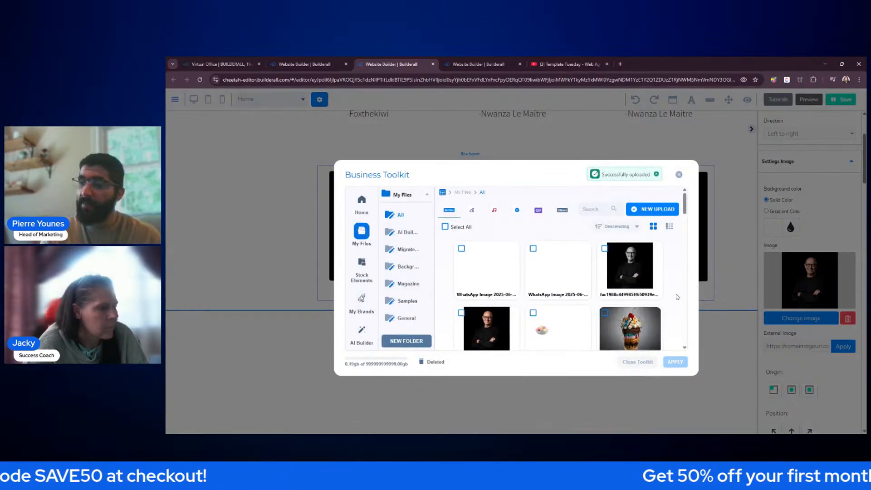
pyautogui.click(583, 252)
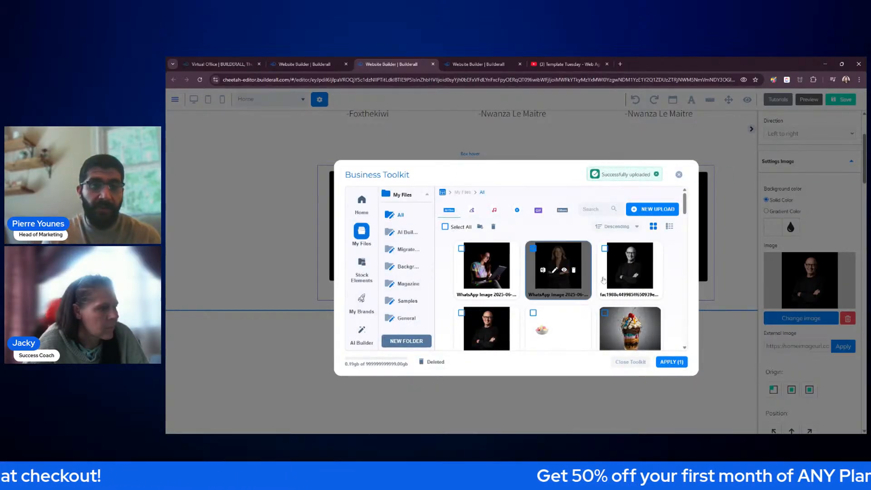
pyautogui.click(675, 362)
# - Replace the right card's headshot with the photo of the woman holding a tablet
pyautogui.click(655, 235)
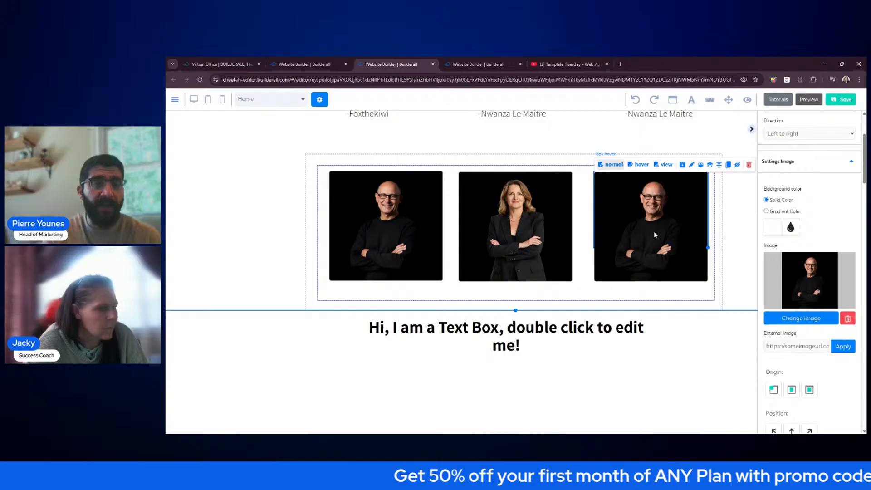
pyautogui.click(789, 318)
pyautogui.click(573, 313)
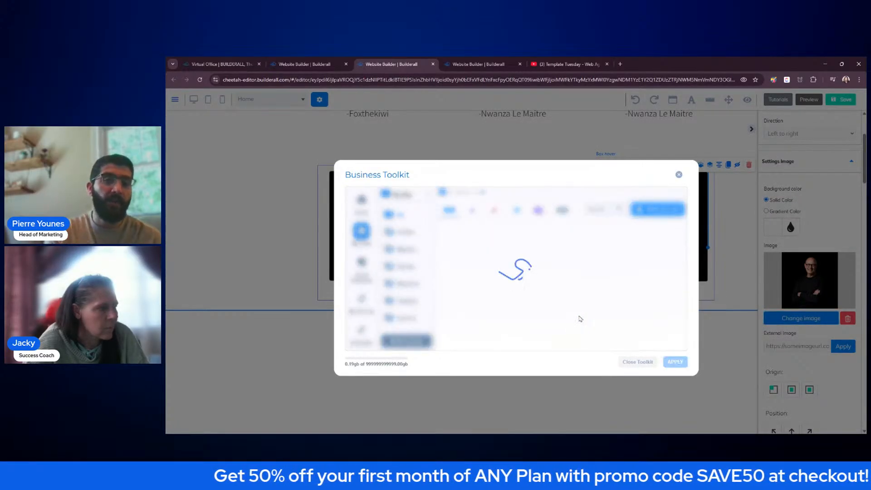
pyautogui.click(491, 284)
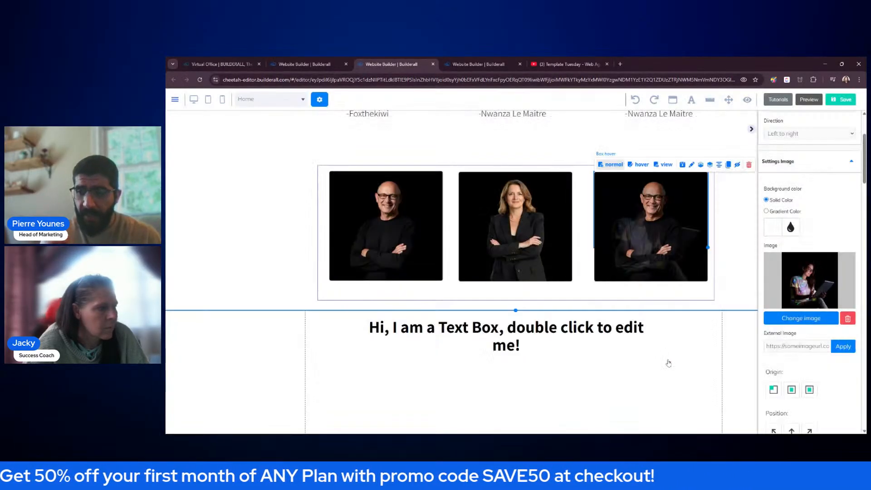
pyautogui.click(669, 363)
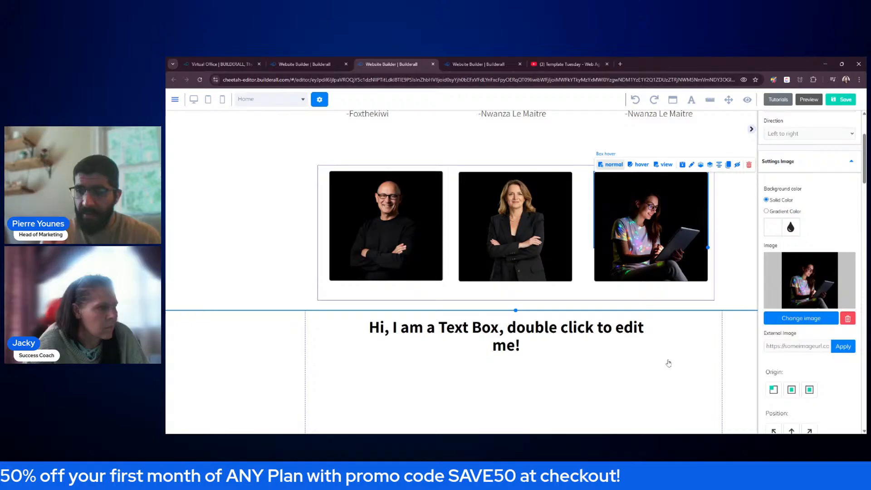
pyautogui.click(709, 340)
pyautogui.click(752, 130)
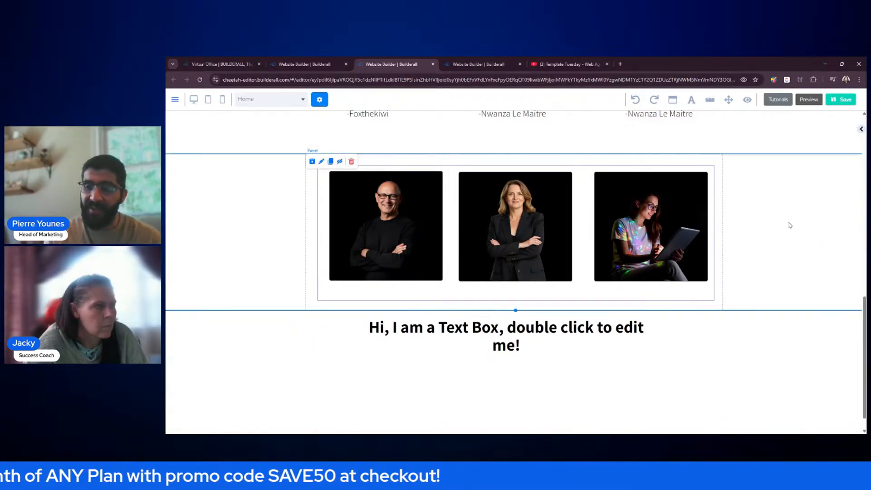
# - Delete the text box section, then save and republish the site, closing the 'It's Done!' dialog
pyautogui.click(351, 318)
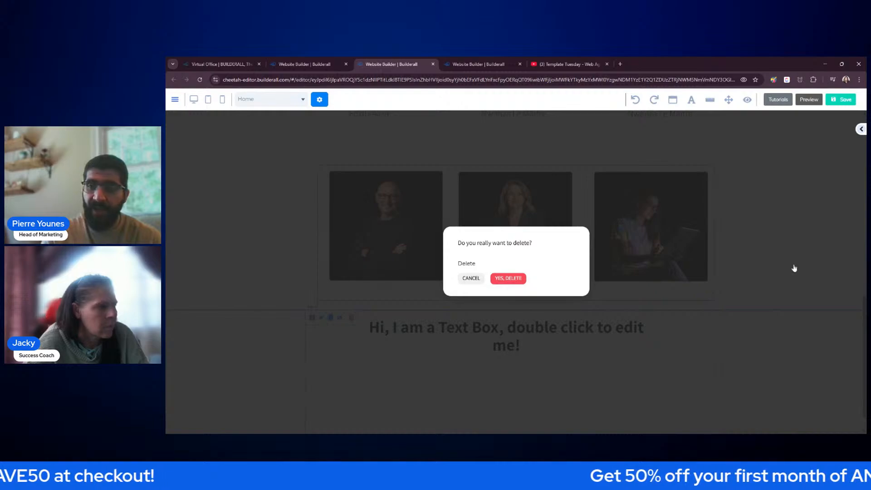
pyautogui.press('Return')
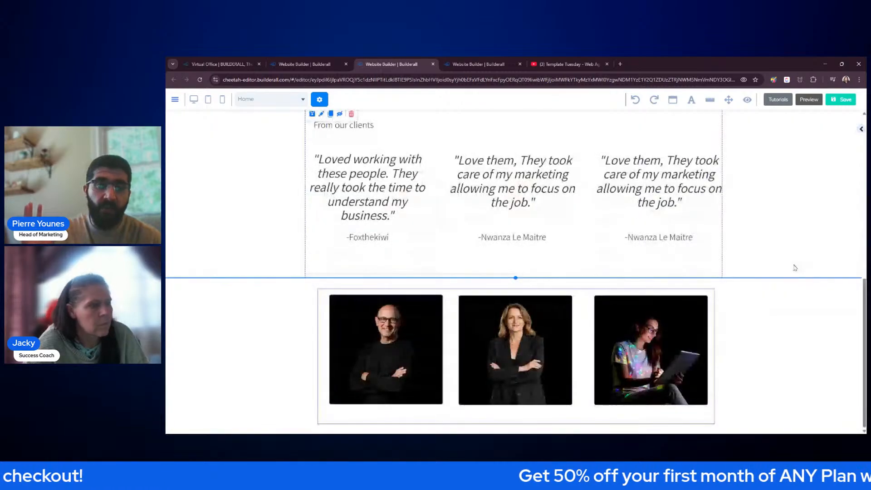
pyautogui.click(848, 101)
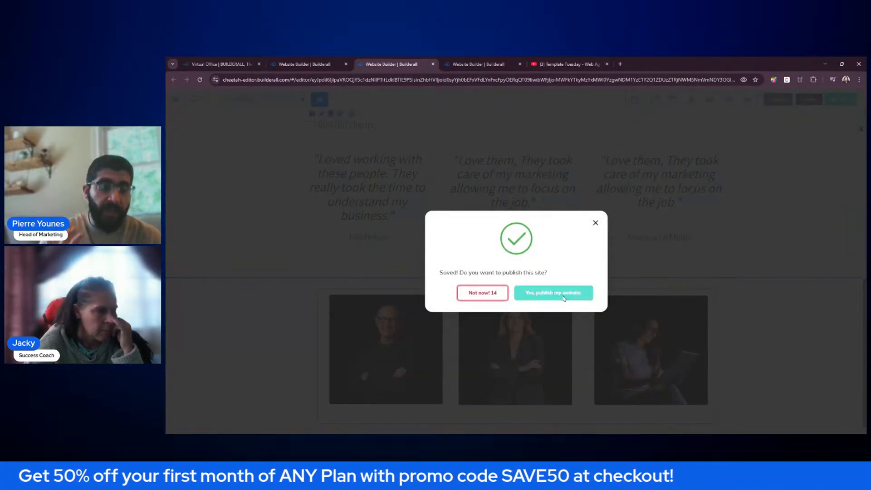
pyautogui.click(565, 297)
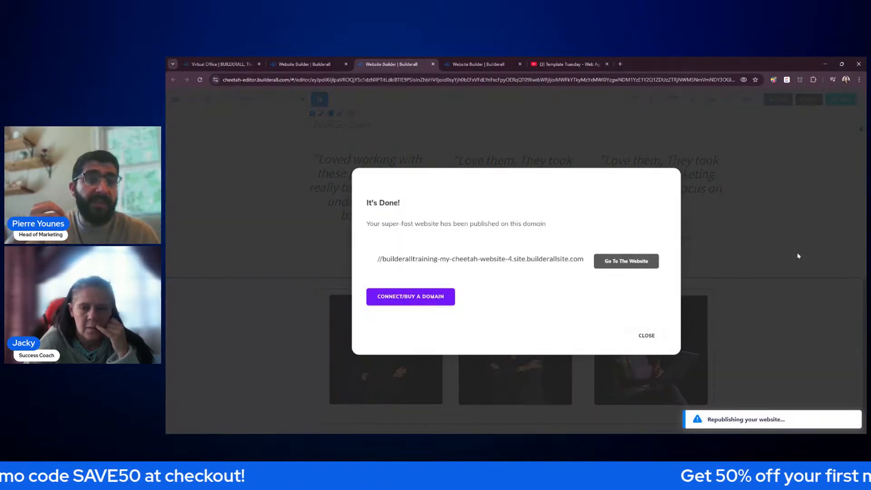
pyautogui.click(647, 336)
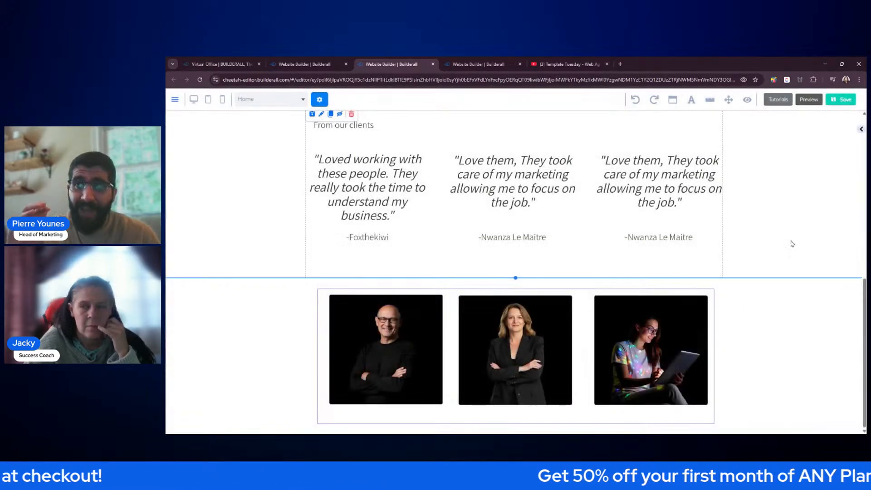
# - Close the duplicate builder tab and return to the editor with the headshot row
pyautogui.click(479, 64)
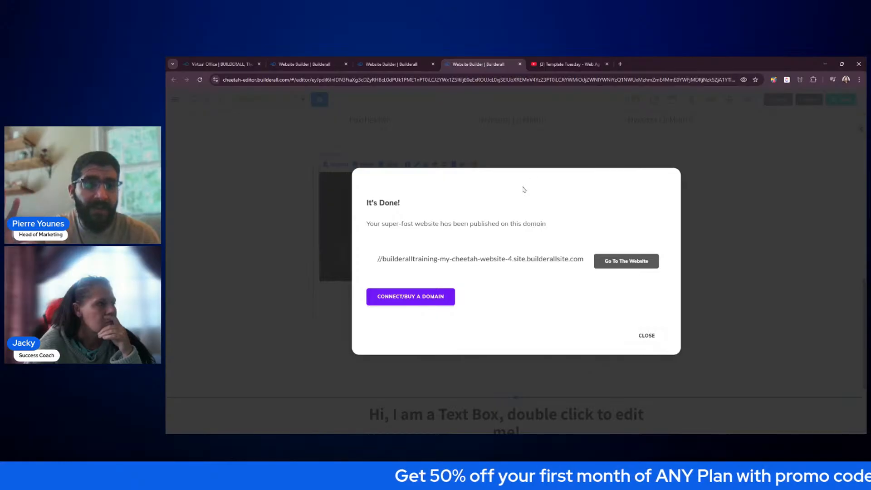
pyautogui.click(648, 336)
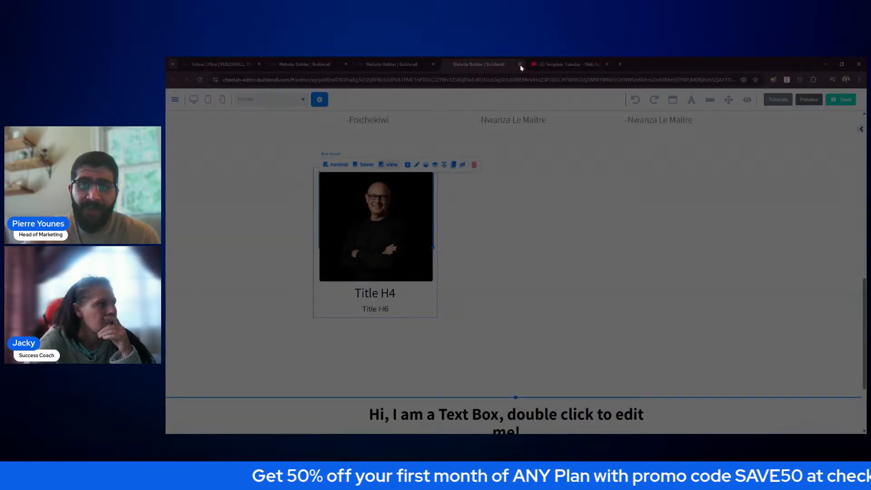
pyautogui.click(520, 64)
pyautogui.click(391, 64)
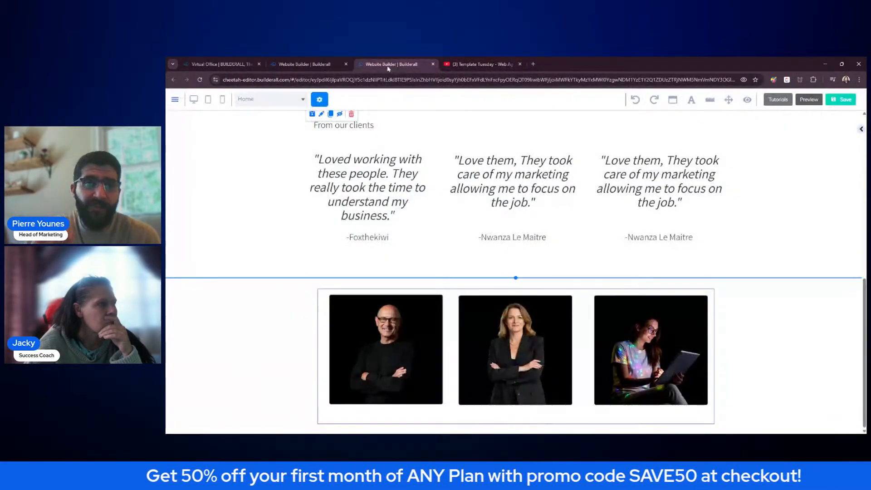
# - From All Websites, view the first My Cheetah website (website-4) live, closing leftover extra tabs
pyautogui.click(313, 65)
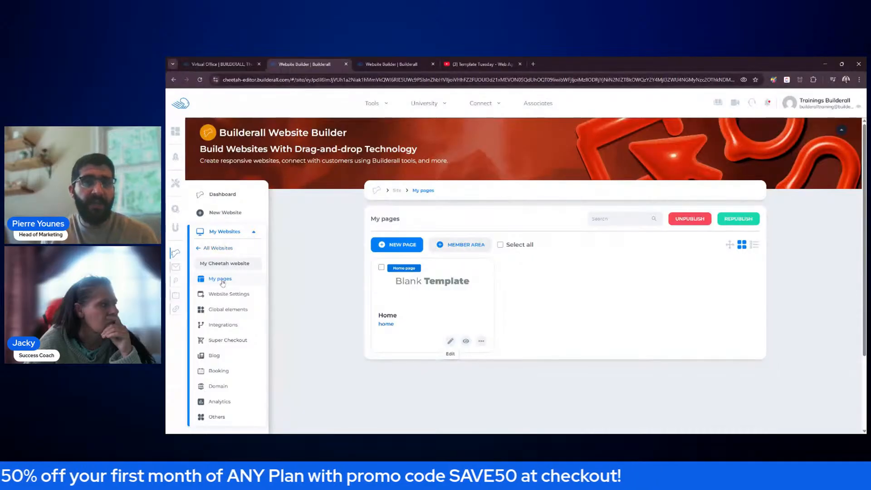
pyautogui.click(218, 250)
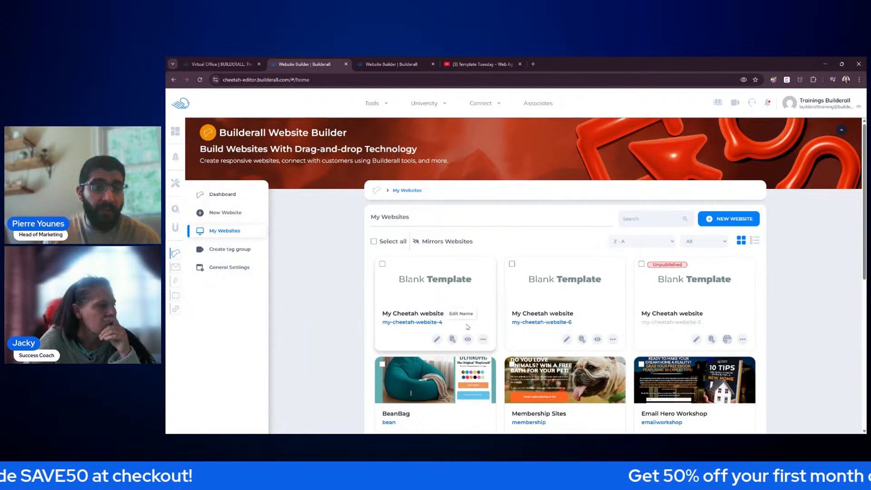
pyautogui.click(468, 339)
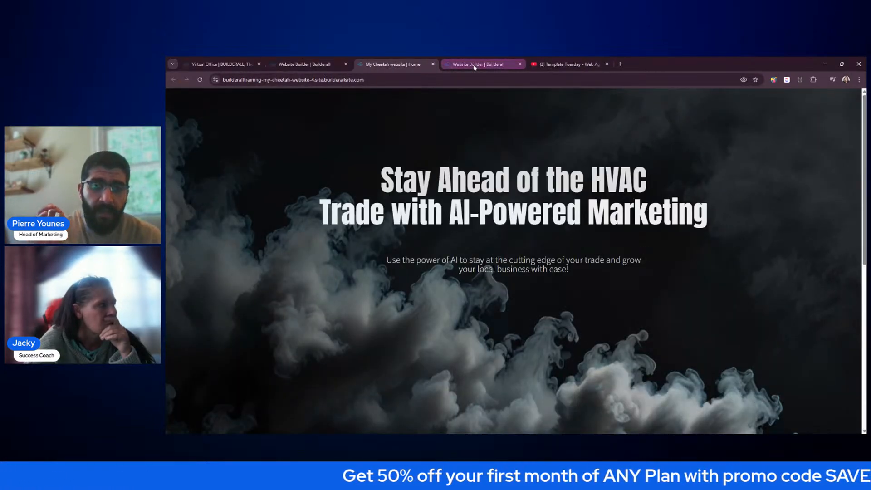
pyautogui.click(433, 64)
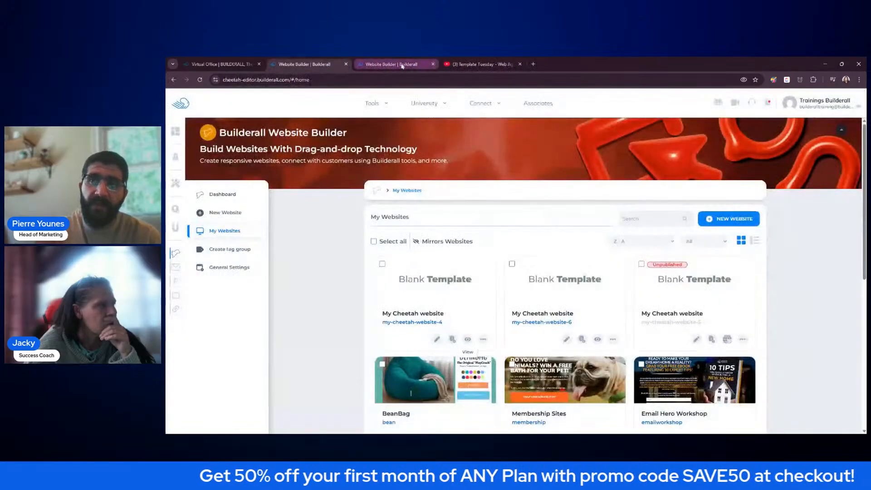
pyautogui.click(420, 65)
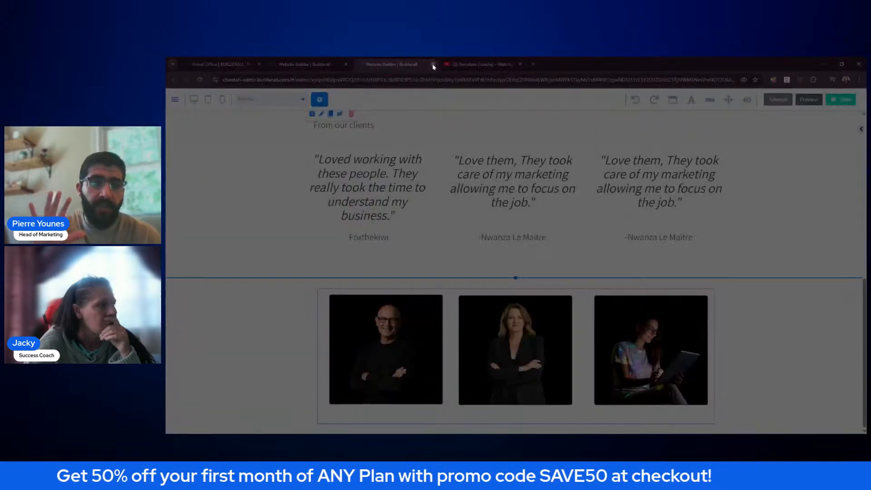
pyautogui.click(433, 64)
pyautogui.click(306, 64)
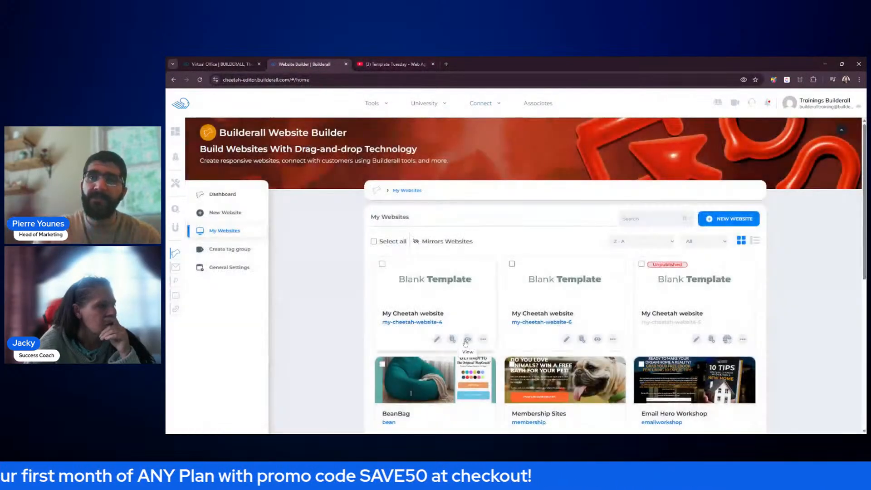
pyautogui.click(466, 340)
# - Scroll the live My Cheetah site to the headshot row and check the Managing Director caption on hover
pyautogui.hotkey('ctrl', 'shift', 'Tab')
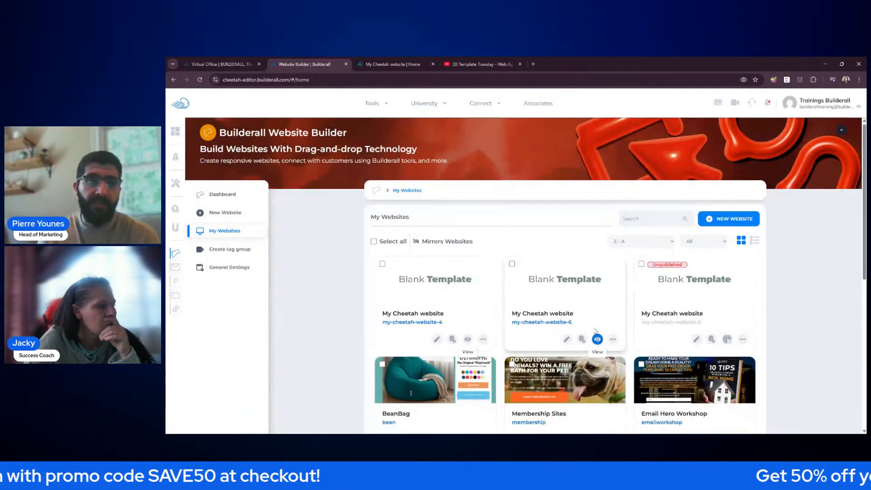
pyautogui.click(468, 339)
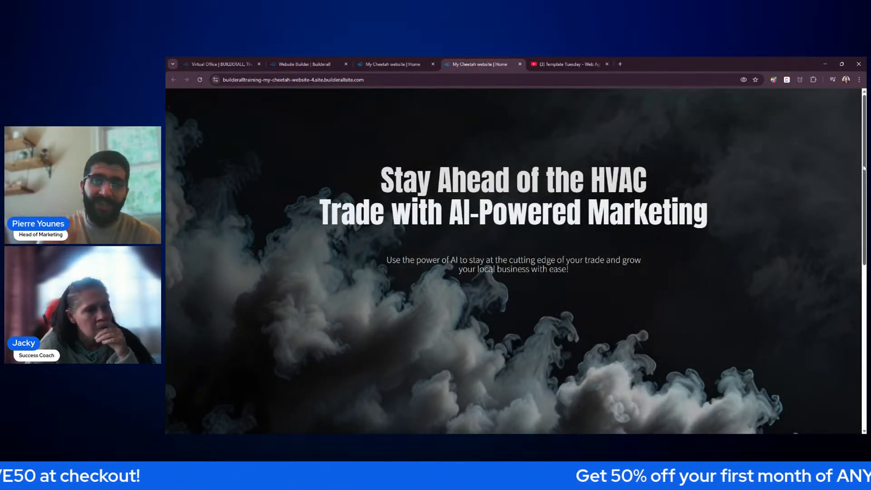
pyautogui.moveTo(865, 172); pyautogui.dragTo(865, 334)
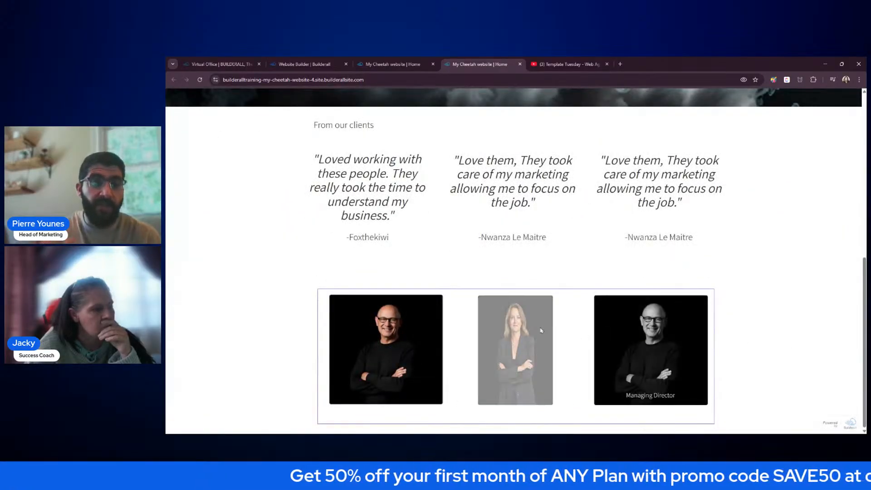
pyautogui.moveTo(515, 330)
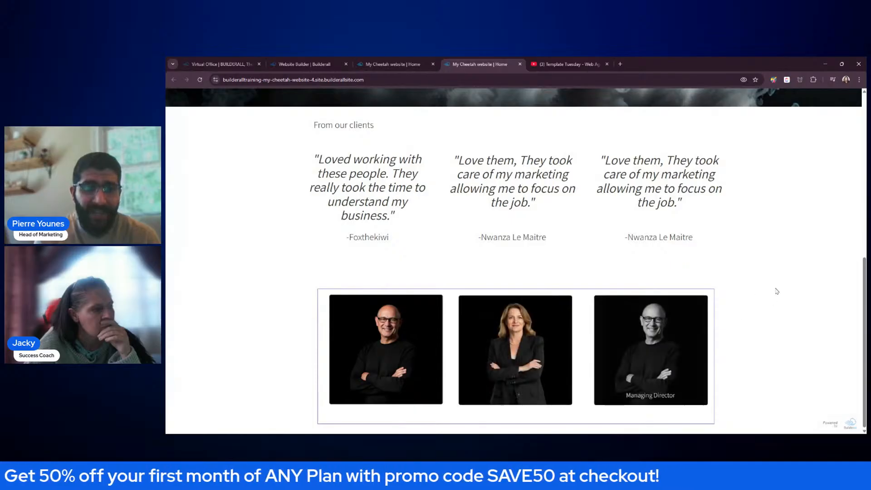
pyautogui.scroll(5, 776, 292)
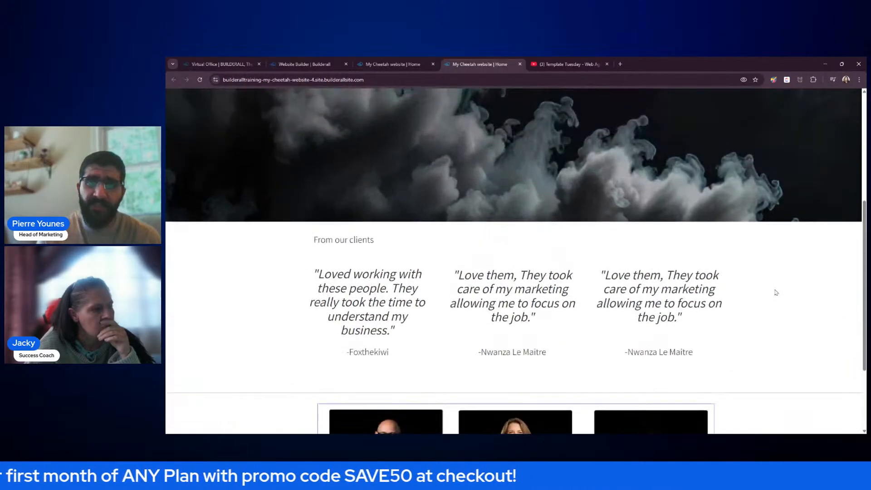
pyautogui.scroll(2, 776, 292)
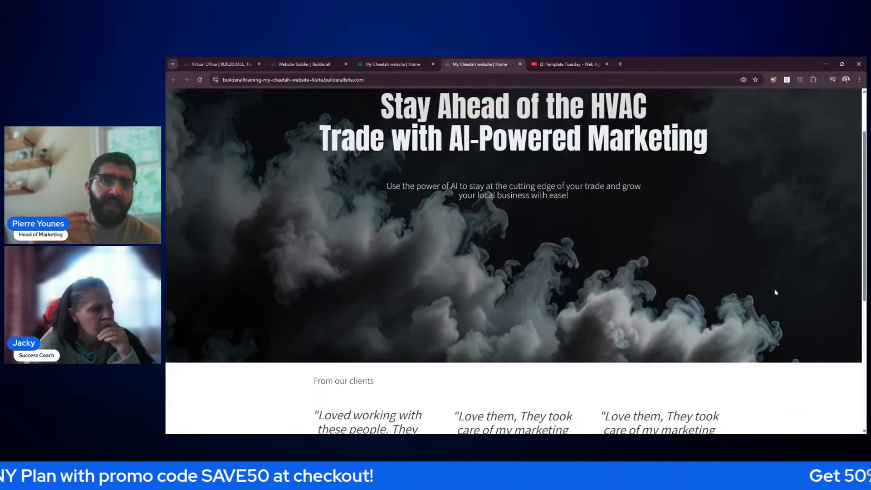
pyautogui.scroll(2, 776, 292)
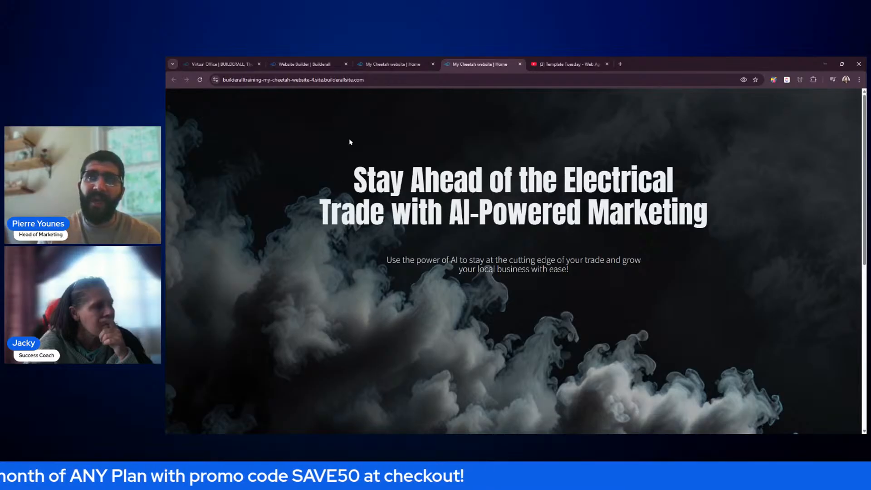
pyautogui.scroll(-6, 380, 93)
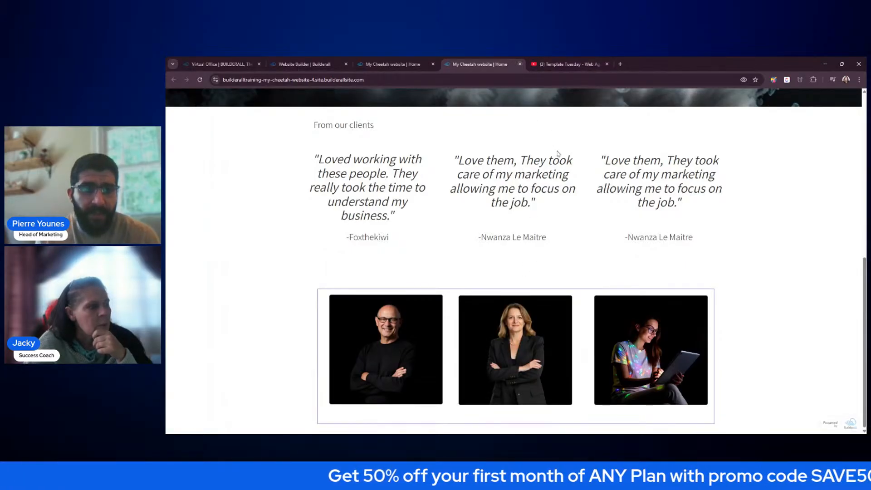
# - On the Ice Cream Shop site, check the sundae card flips to Register Now text, then scroll the page
pyautogui.click(402, 63)
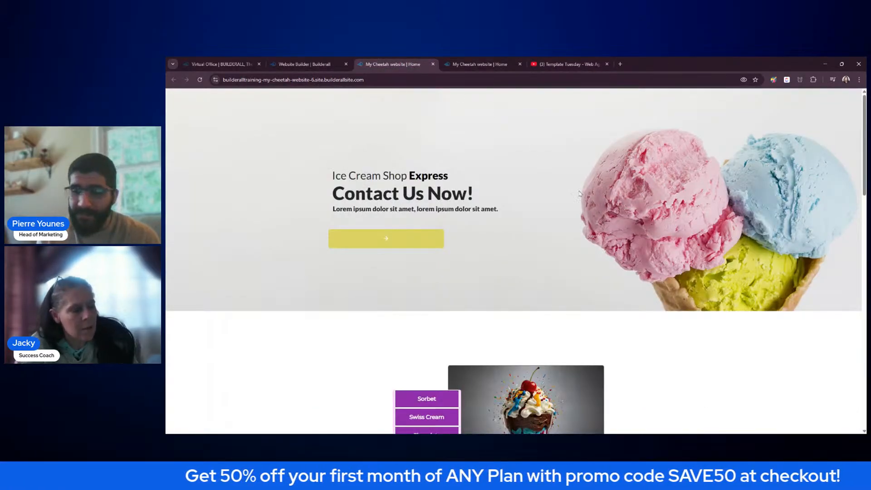
pyautogui.scroll(-4, 608, 208)
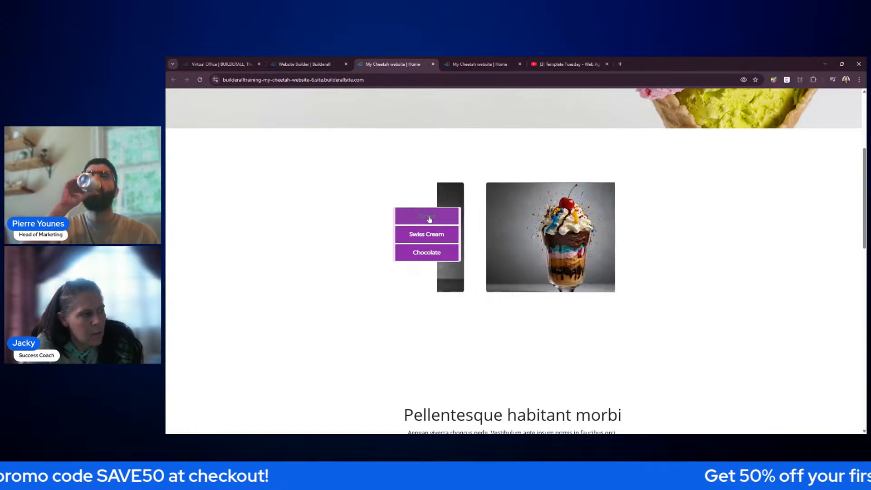
pyautogui.moveTo(559, 213)
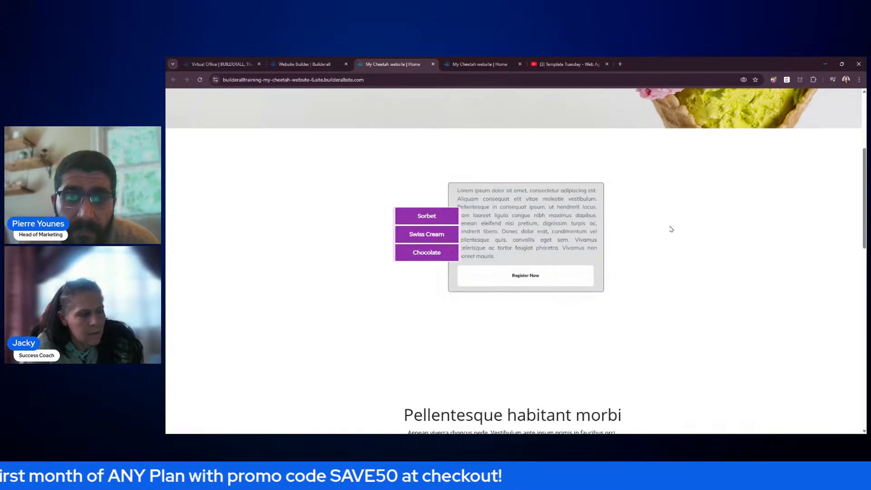
pyautogui.scroll(3, 776, 223)
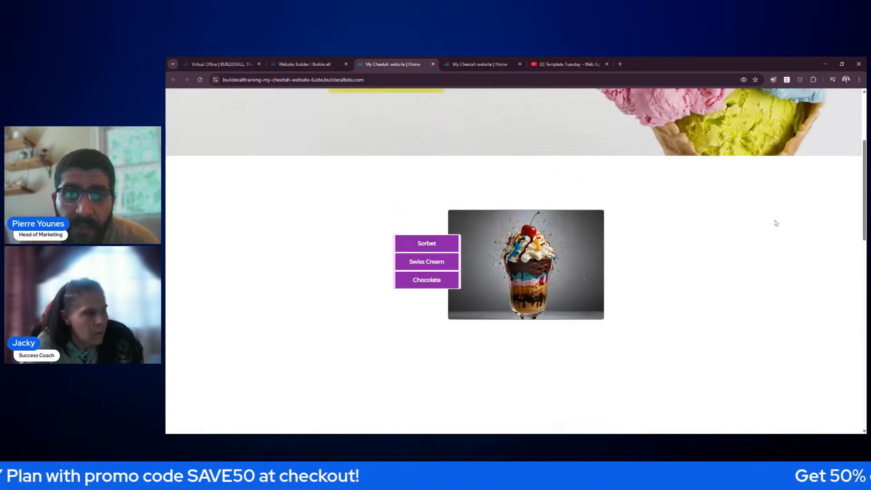
pyautogui.scroll(-7, 776, 223)
pyautogui.scroll(-3, 775, 222)
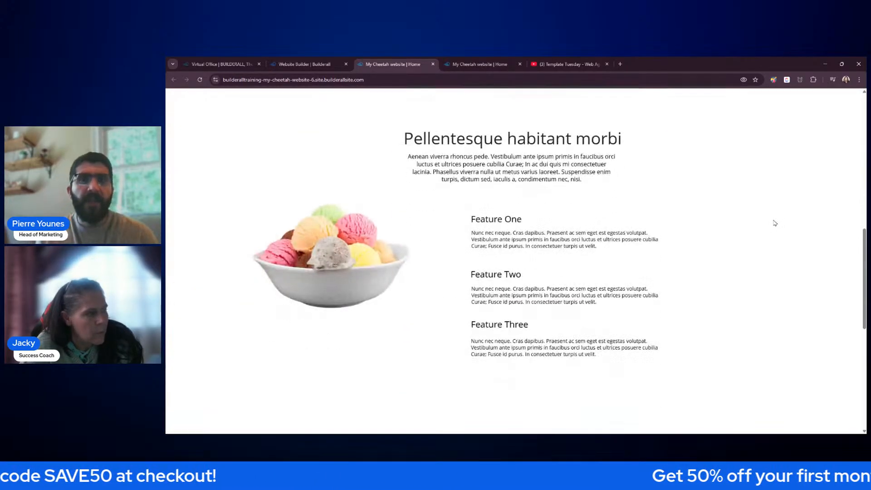
pyautogui.scroll(3, 774, 222)
pyautogui.scroll(-5, 374, 325)
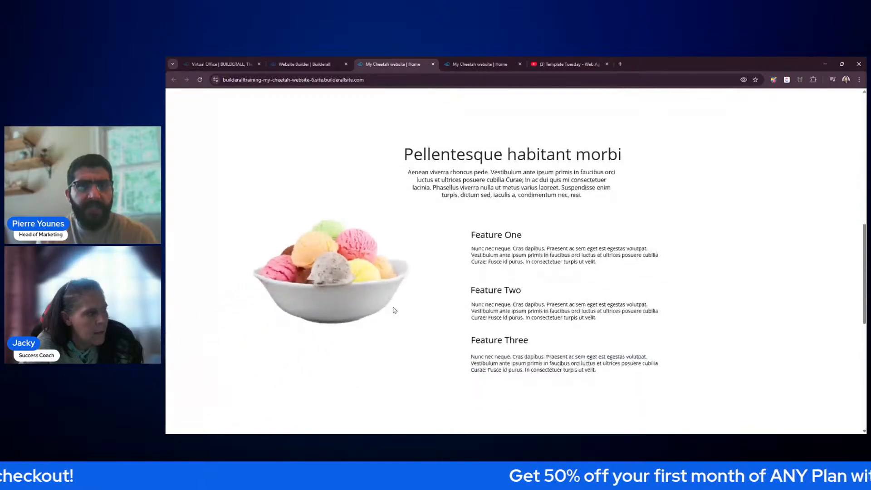
pyautogui.scroll(1, 404, 288)
pyautogui.scroll(4, 405, 288)
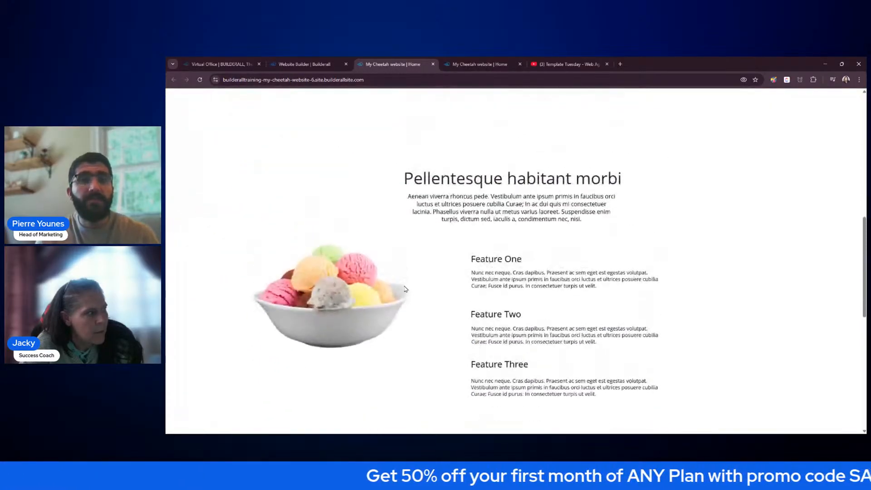
pyautogui.scroll(-3, 406, 290)
pyautogui.scroll(-6, 411, 289)
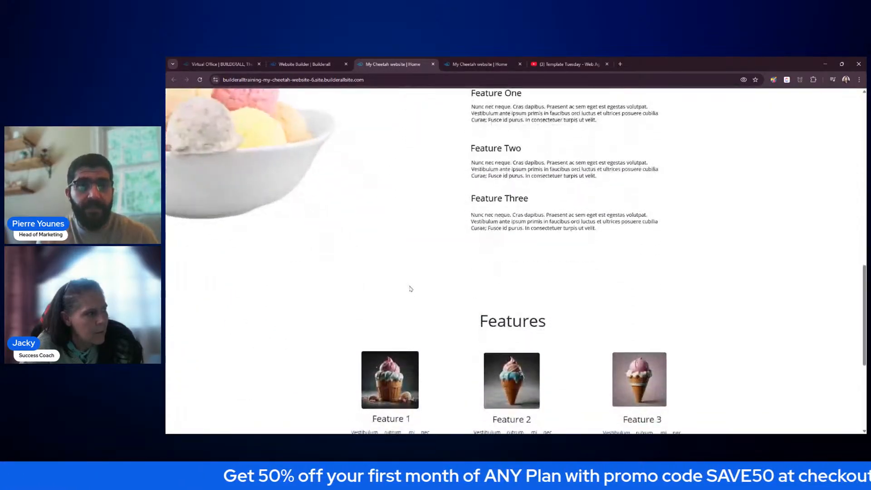
pyautogui.scroll(4, 411, 287)
pyautogui.scroll(10, 411, 287)
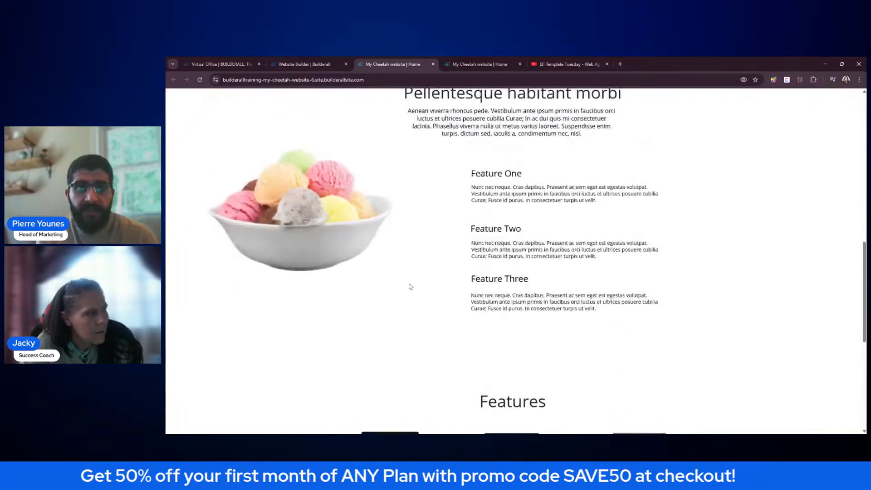
pyautogui.scroll(4, 412, 287)
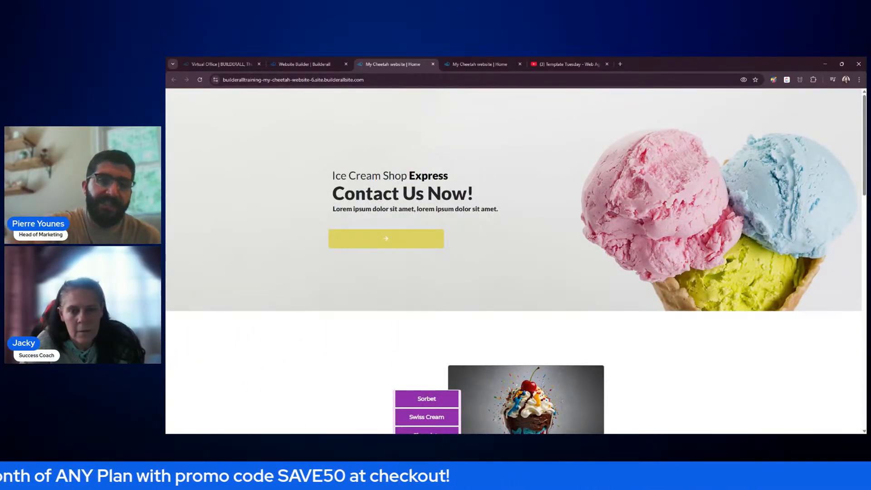
pyautogui.scroll(-3, 516, 263)
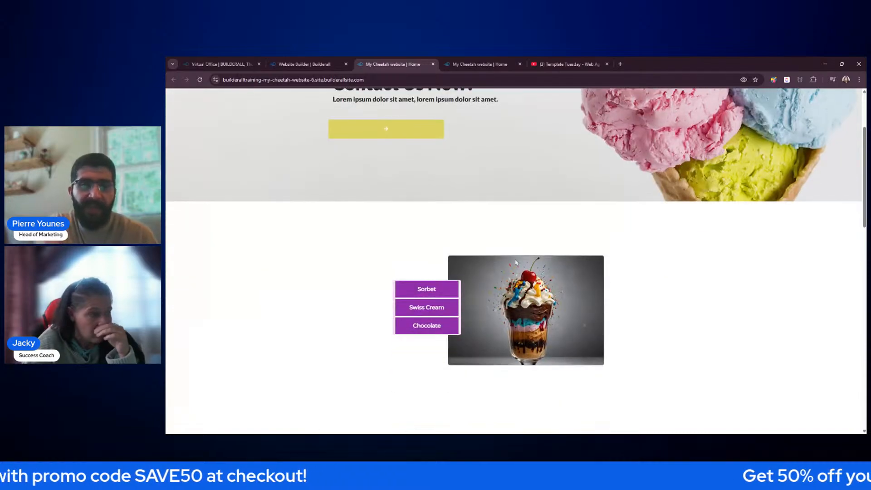